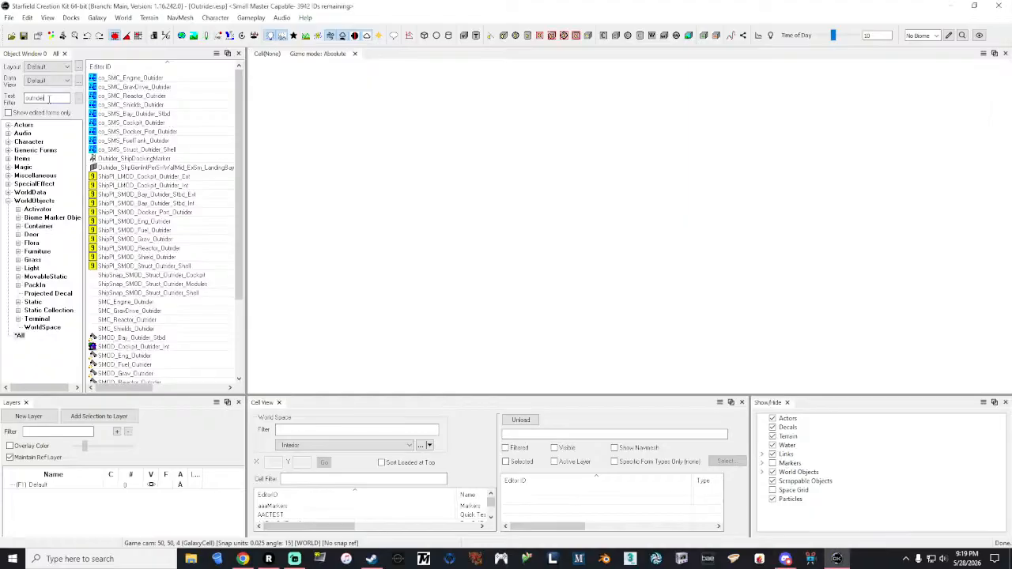
Open the ShipPI_LMOD_Cockpit_Outrider_Ext pack-in from the outrider-filtered objects in the render window and bring the whole ship into view.
double_click(49, 98)
double_click(181, 177)
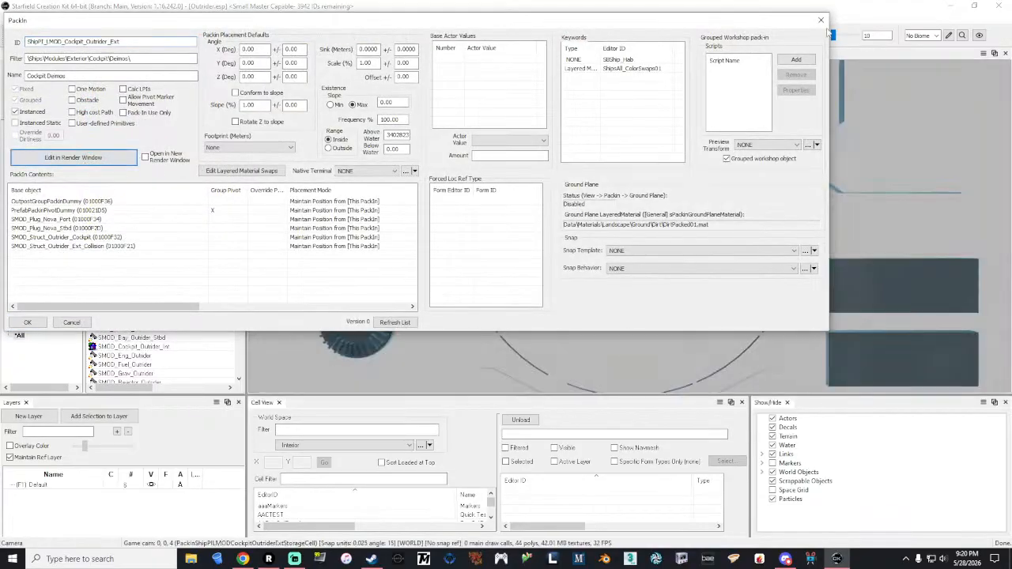
left_click(821, 20)
scroll(664, 254, "down", 5)
scroll(664, 254, "down", 4)
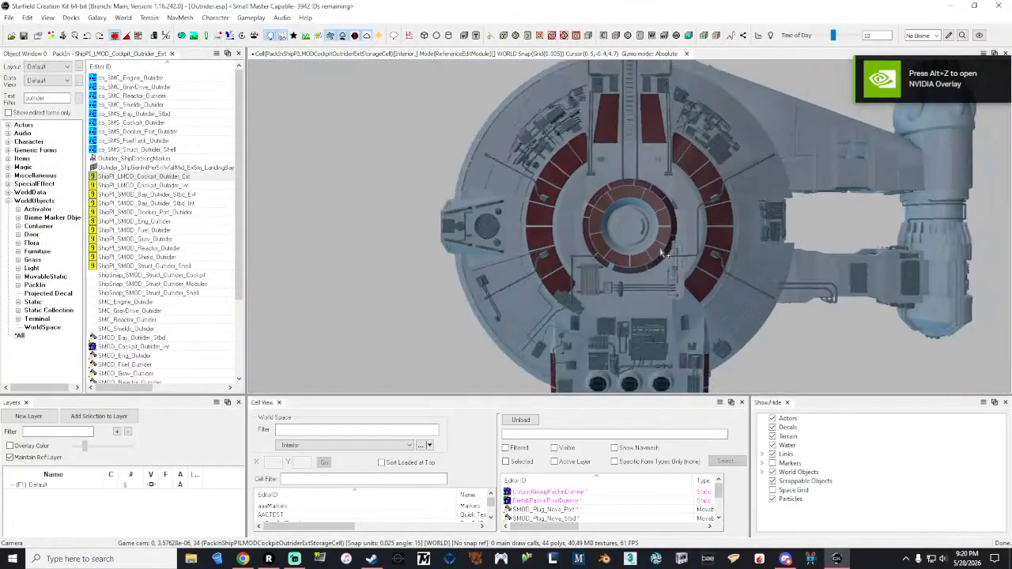
Examine the Outrider ship exterior from the side and rear, focusing on the engine grille area.
left_click(661, 249)
middle_click_drag(661, 249, 396, 202)
mouse_move(665, 271)
middle_mouse_down()
mouse_move(770, 299)
mouse_move(811, 255)
mouse_move(826, 290)
mouse_move(650, 280)
mouse_move(659, 269)
middle_mouse_up()
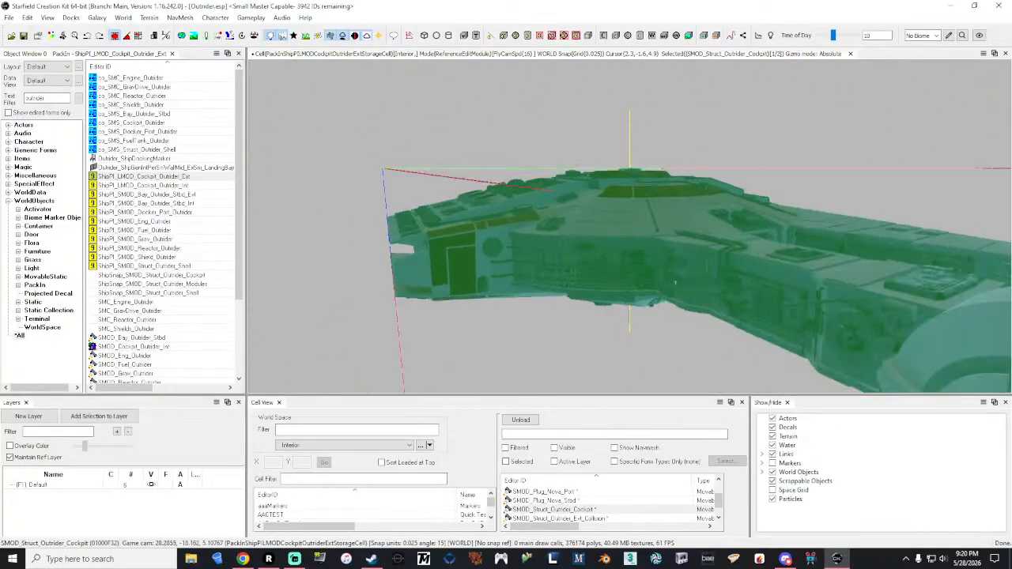
left_click(511, 130)
middle_click_drag(722, 279, 745, 194)
middle_click_drag(690, 323, 667, 364)
middle_click_drag(666, 316, 763, 360)
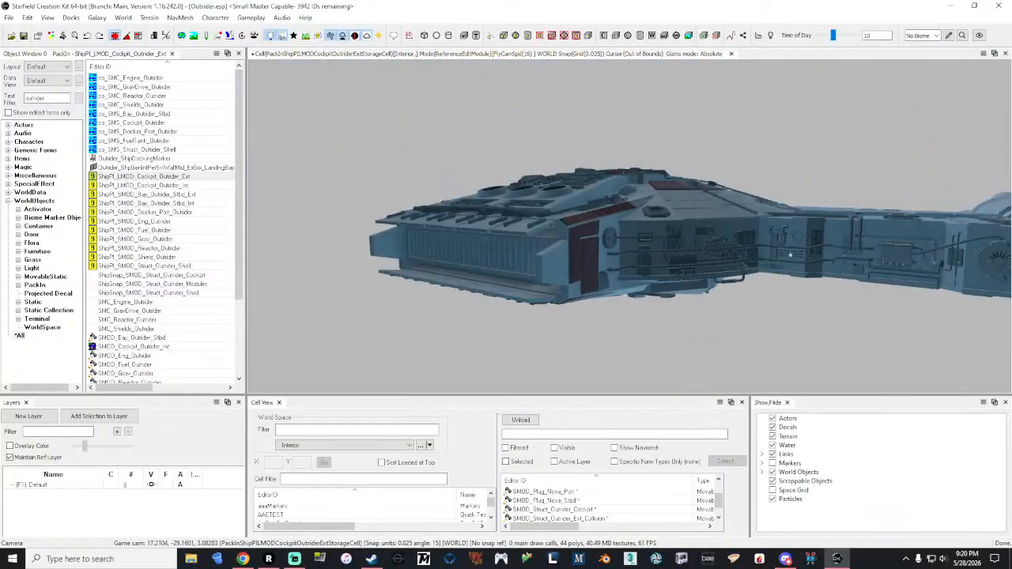
middle_click_drag(791, 254, 788, 296)
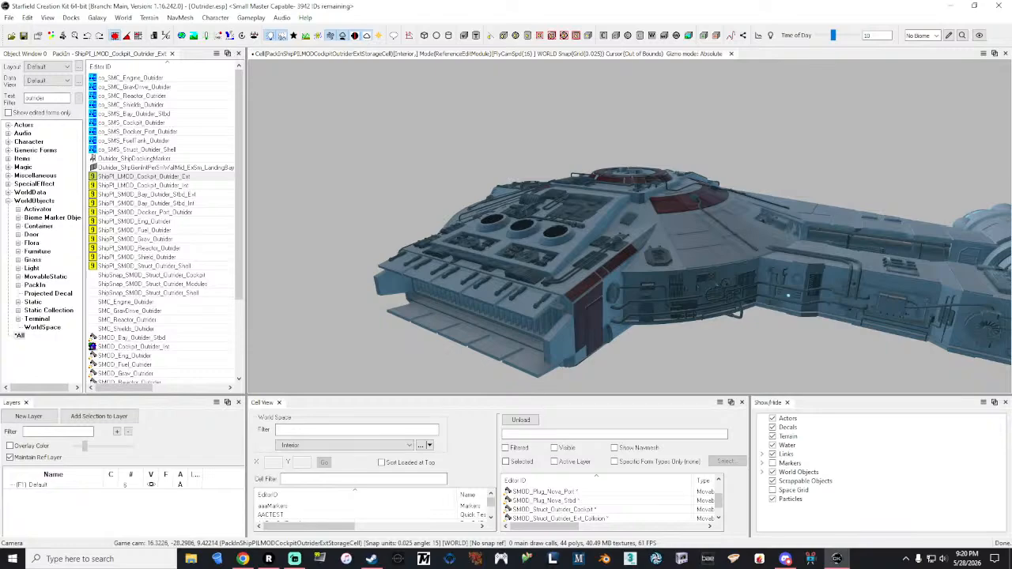
middle_click_drag(788, 296, 832, 251)
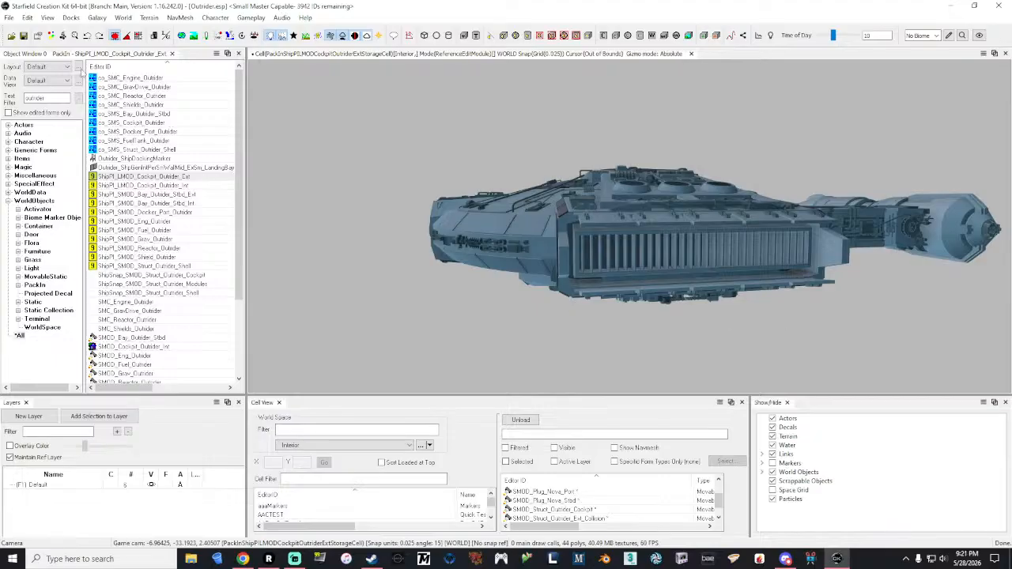
Filter the objects by "engine" and limit the list to the PackIn category.
double_click(47, 98)
type("engine")
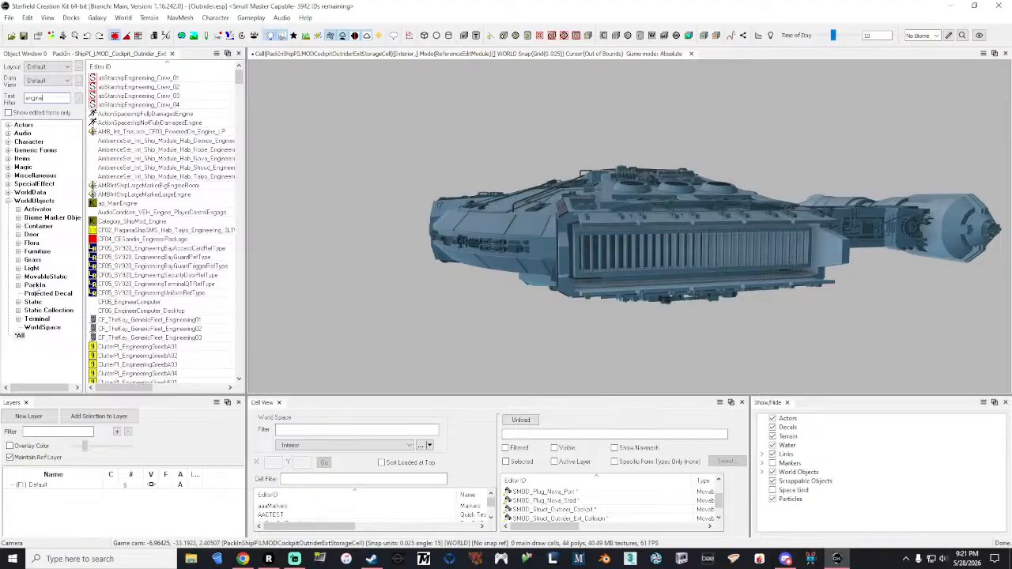
left_click(35, 284)
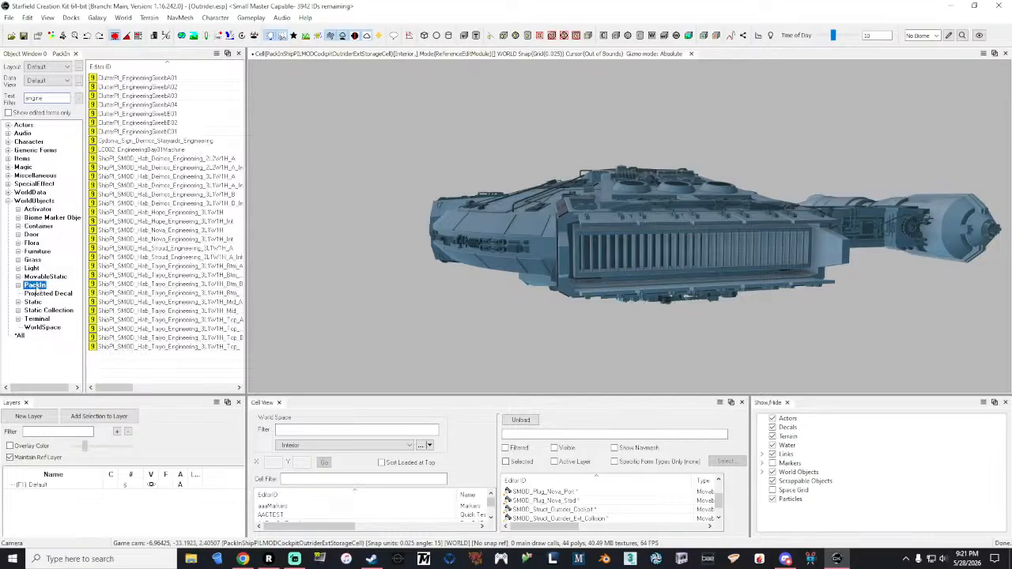
Change the pack-in text filter to "smod_eng" to list the ship engine modules.
left_click(51, 98)
key("BackSpace")
key("BackSpace")
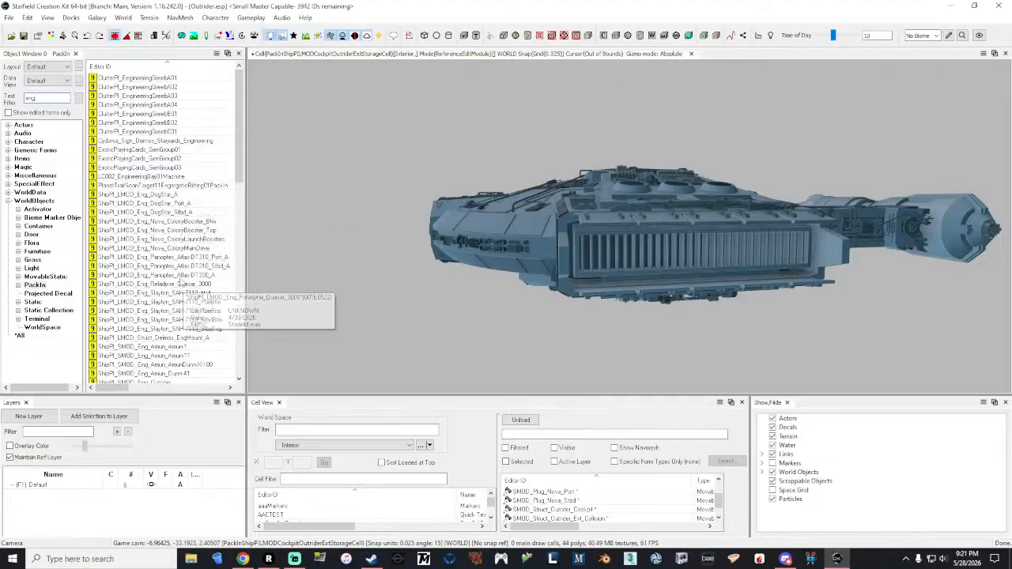
scroll(181, 278, "down", 3)
scroll(179, 275, "down", 4)
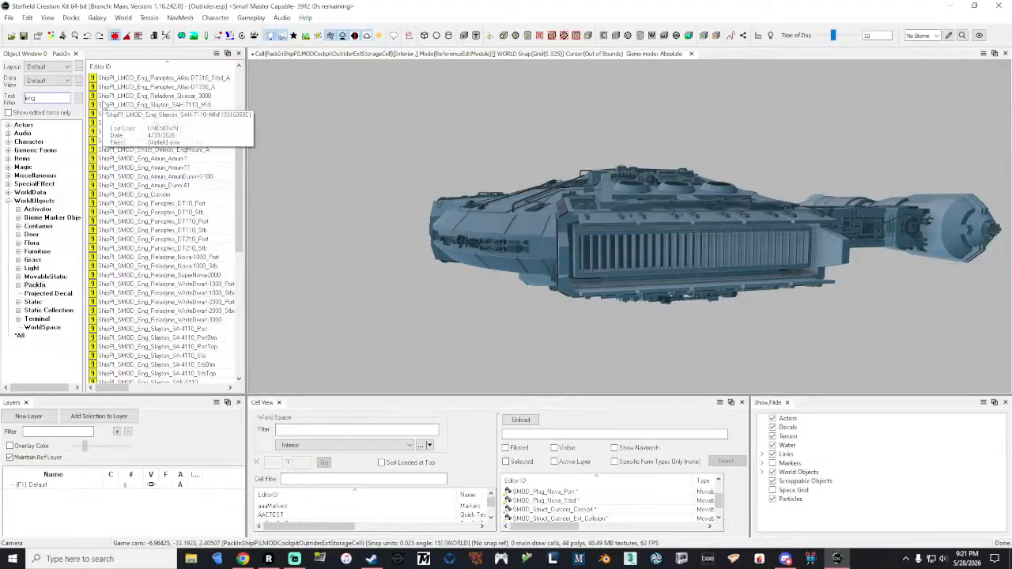
type("smod_")
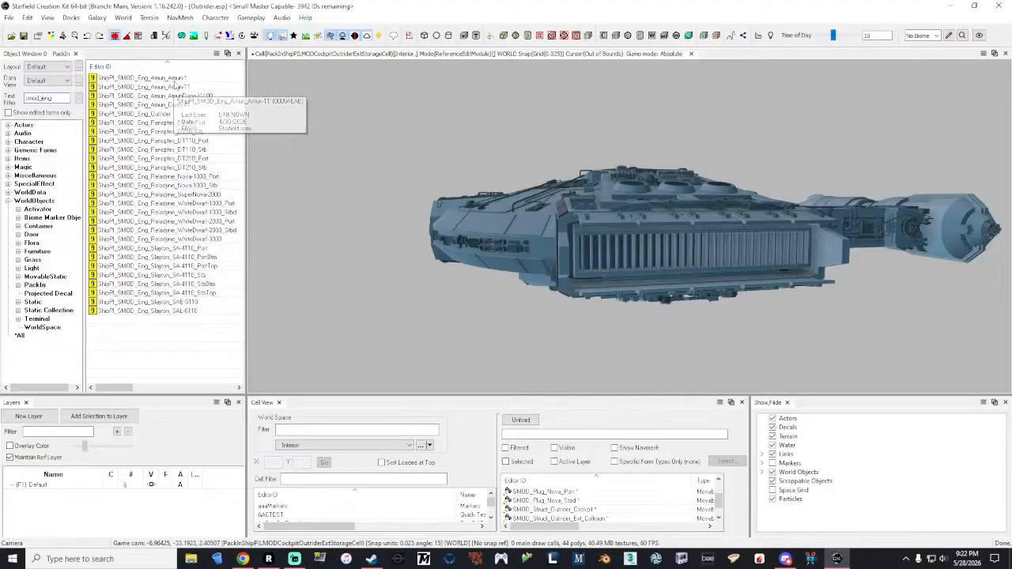
Load the ShipPI_SMOD_Eng_Amun_Amun-1 pack-in in the render window with markers shown and face its exhaust nozzles.
double_click(172, 78)
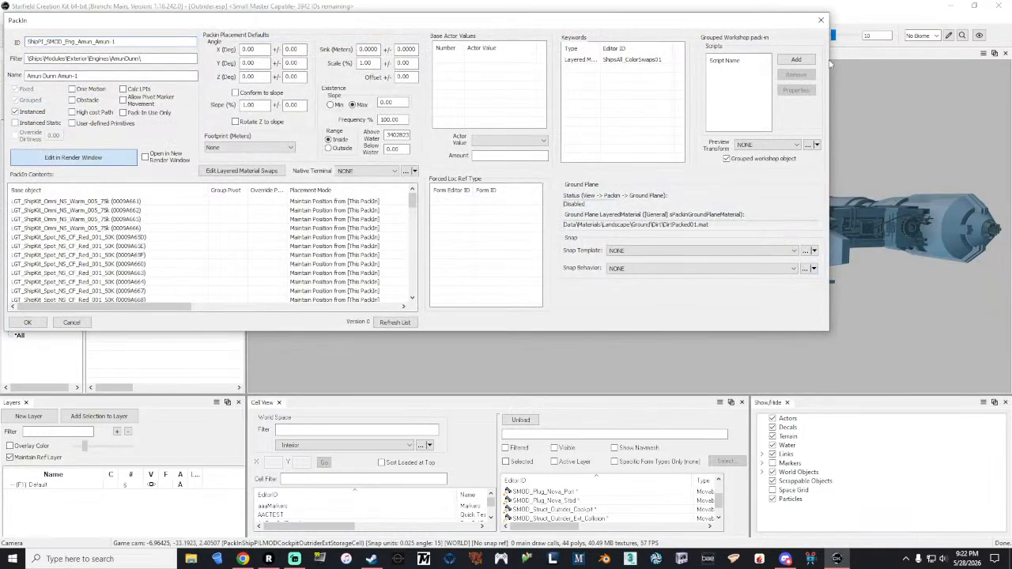
left_click(821, 19)
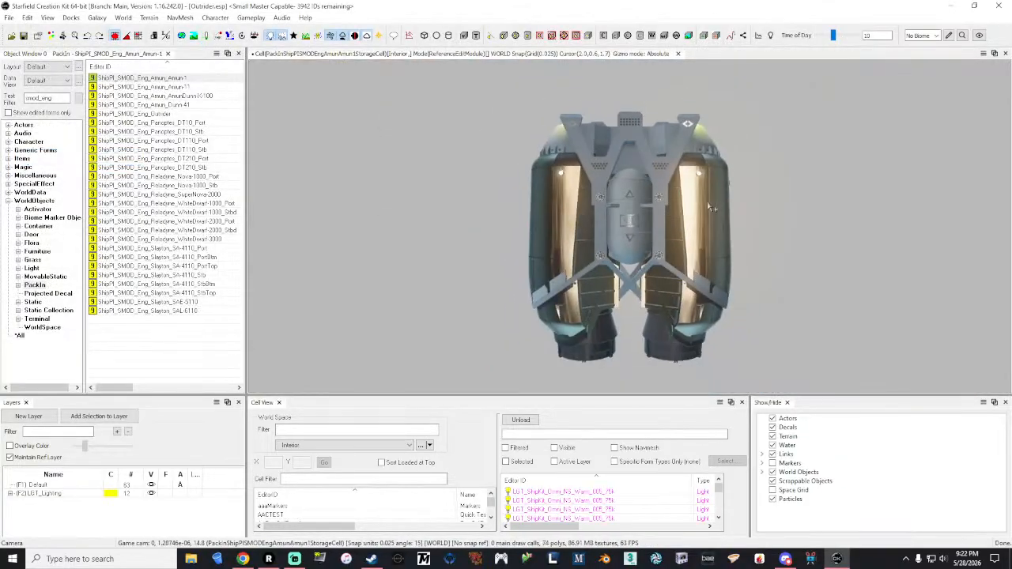
left_click(661, 211)
middle_click_drag(660, 211, 872, 221, "shift")
left_click(872, 222)
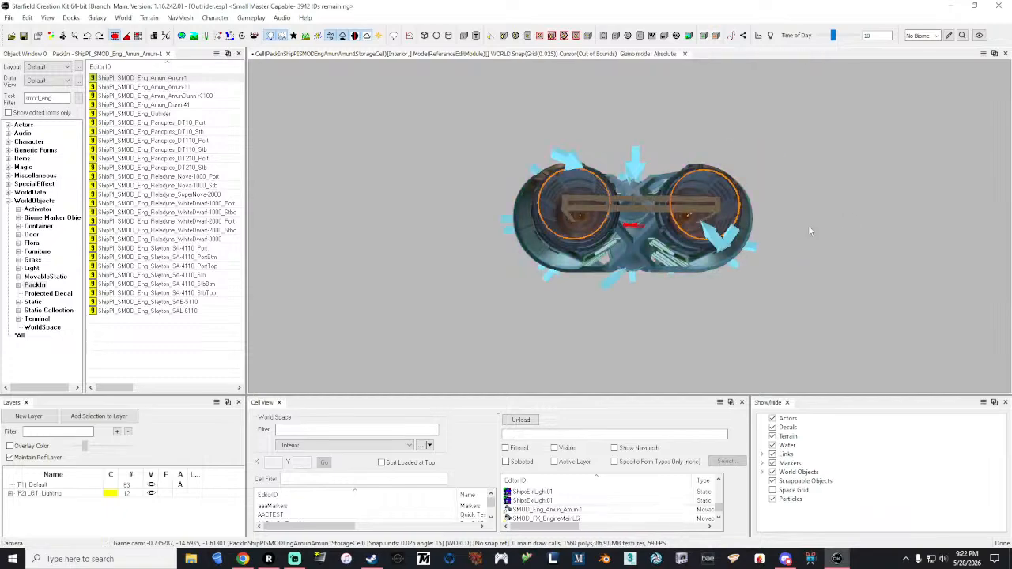
Select an SMOD_FX_EngineMainLG effect at one Amun-1 exhaust nozzle and examine its placement from both sides.
left_click(582, 216)
mouse_move(581, 215)
middle_mouse_down("shift")
mouse_move(680, 220)
mouse_move(503, 215)
mouse_move(589, 209)
mouse_move(654, 180)
mouse_move(548, 207)
mouse_move(472, 246)
middle_mouse_up("shift")
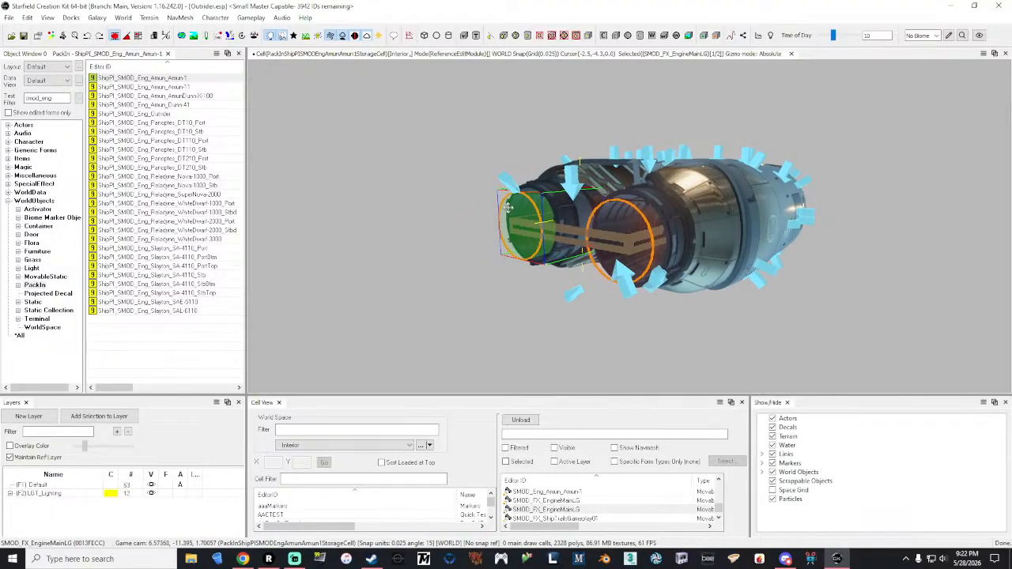
middle_click_drag(523, 238, 526, 242, "shift")
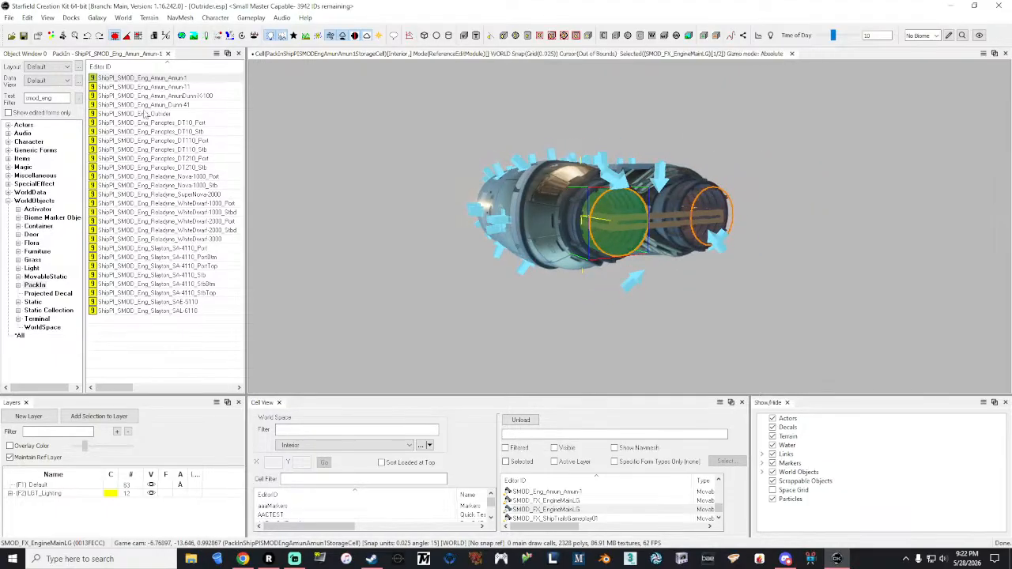
Load the ShipPI_SMOD_Eng_Amun_Amun-11 pack-in in the render window and examine the effect rings on its rear nozzles.
left_click(156, 89)
double_click(170, 88)
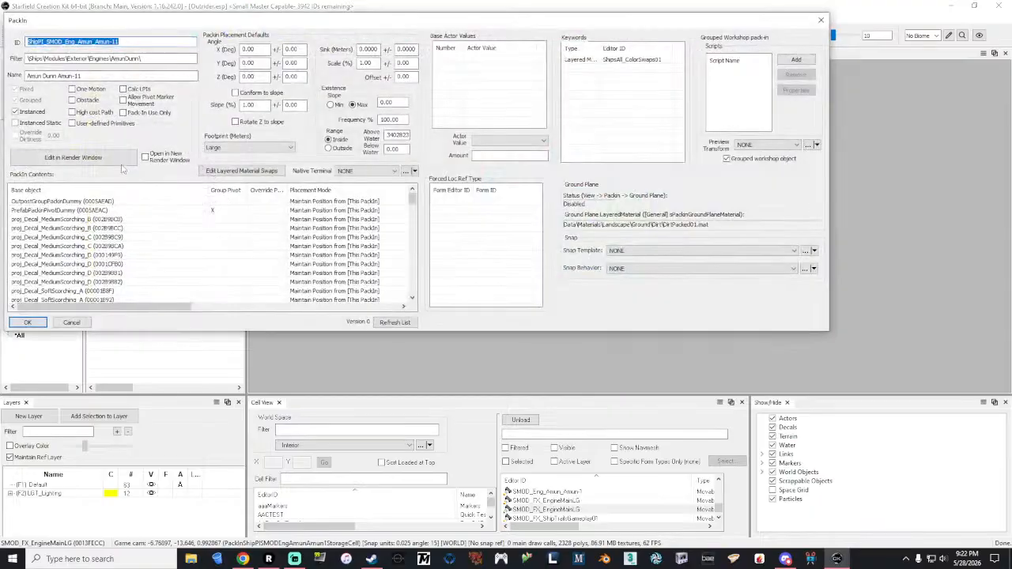
left_click(821, 21)
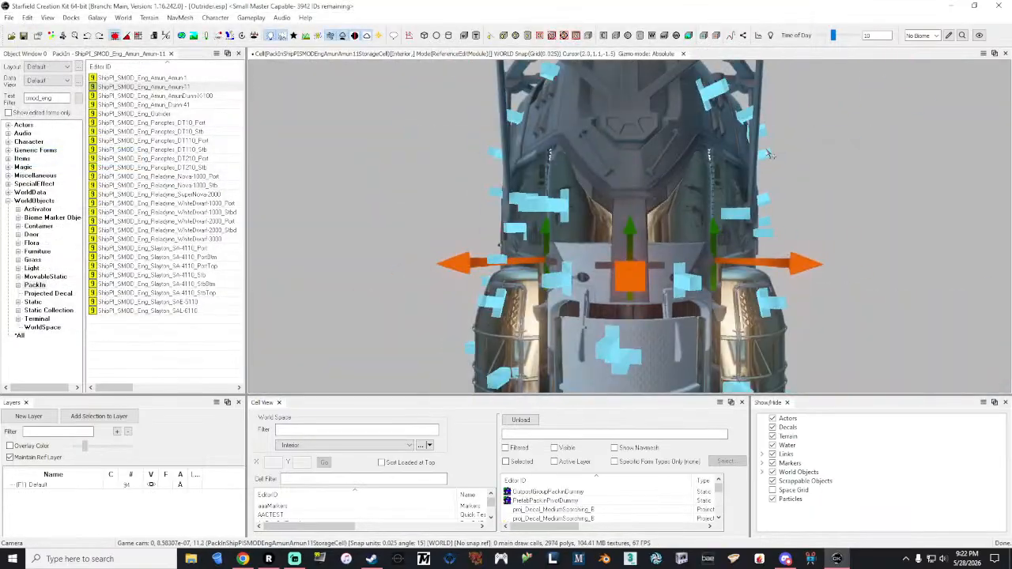
left_click(683, 234)
mouse_move(684, 233)
middle_mouse_down()
mouse_move(690, 159)
mouse_move(444, 192)
mouse_move(685, 230)
middle_mouse_up()
scroll(685, 230, "down", 4)
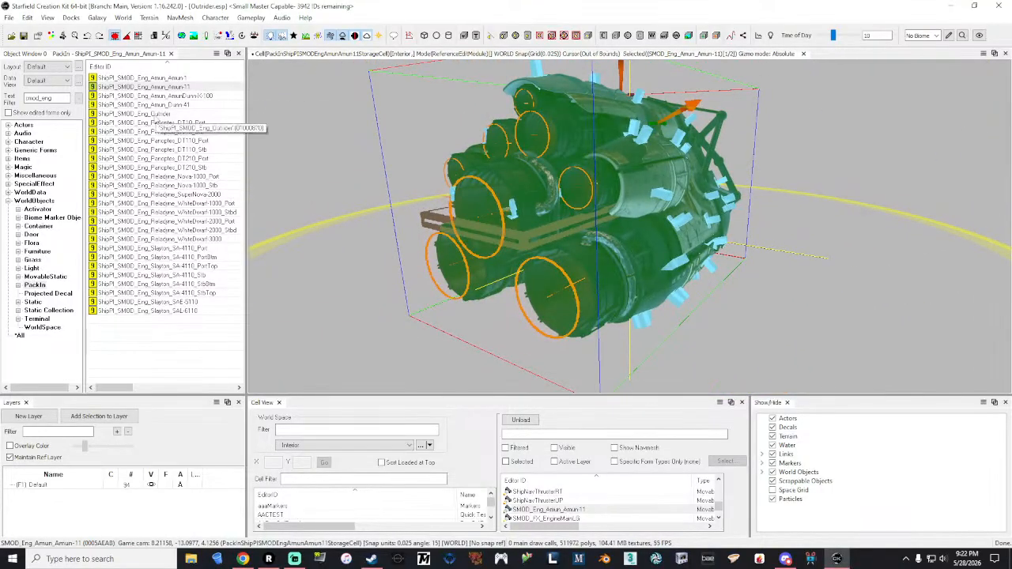
Load the ShipPI_SMOD_Eng_Panoptes_DT10_Port pack-in and select an SMOD_FX_EngineMain_Panoptes01 effect in its upper exhaust.
double_click(155, 122)
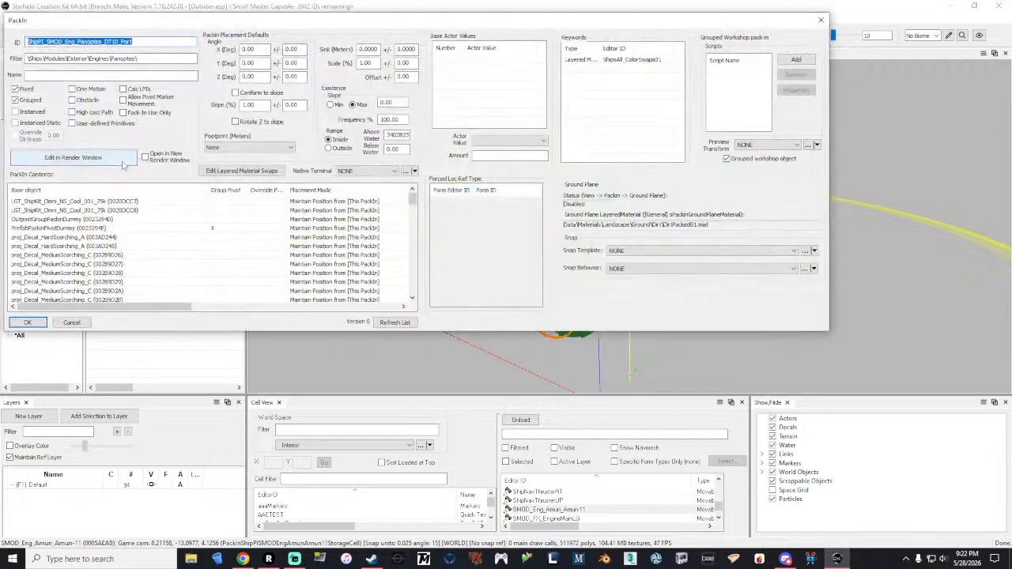
left_click(119, 162)
scroll(601, 219, "down", 5)
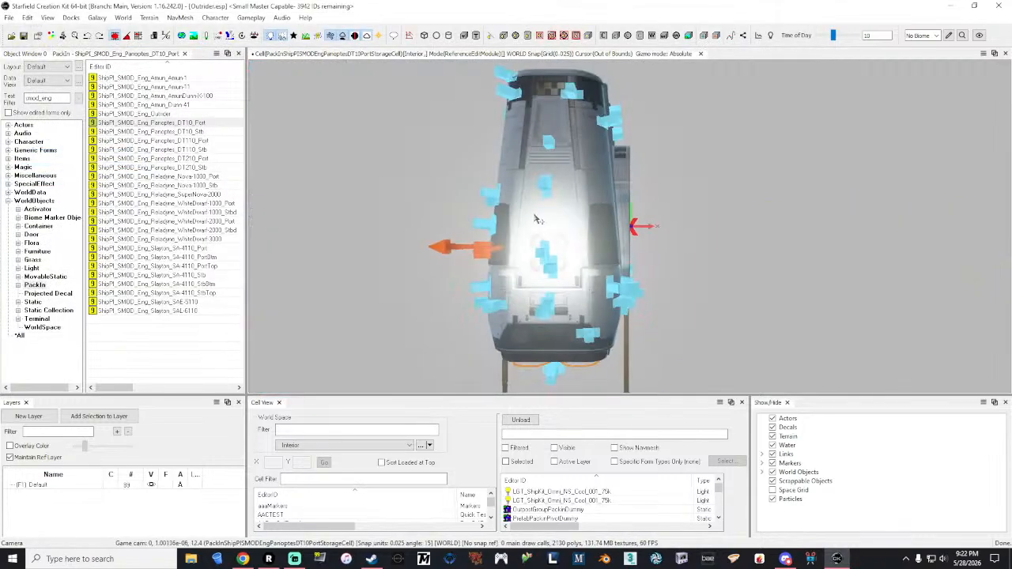
middle_click_drag(538, 219, 506, 123)
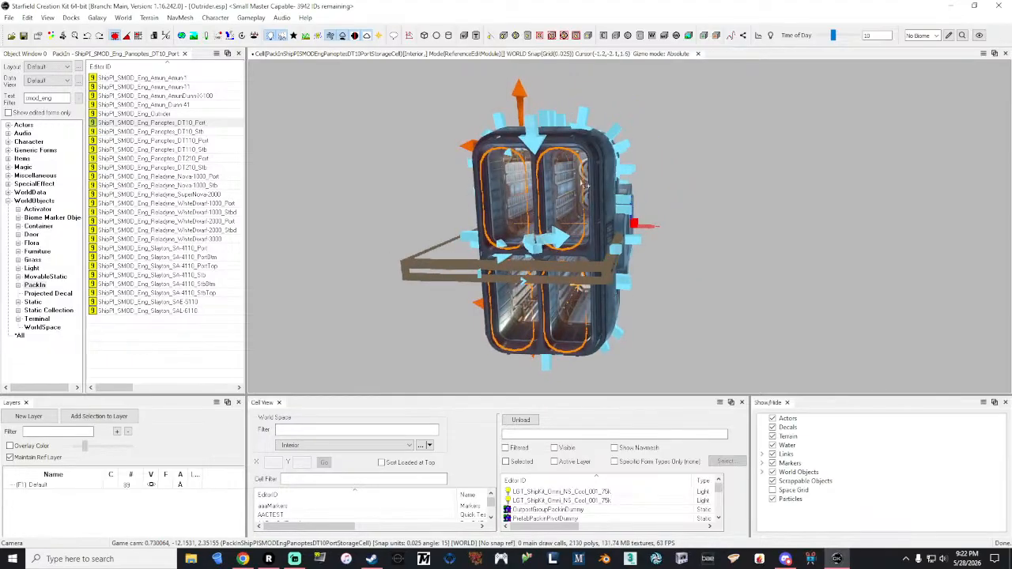
left_click(582, 163)
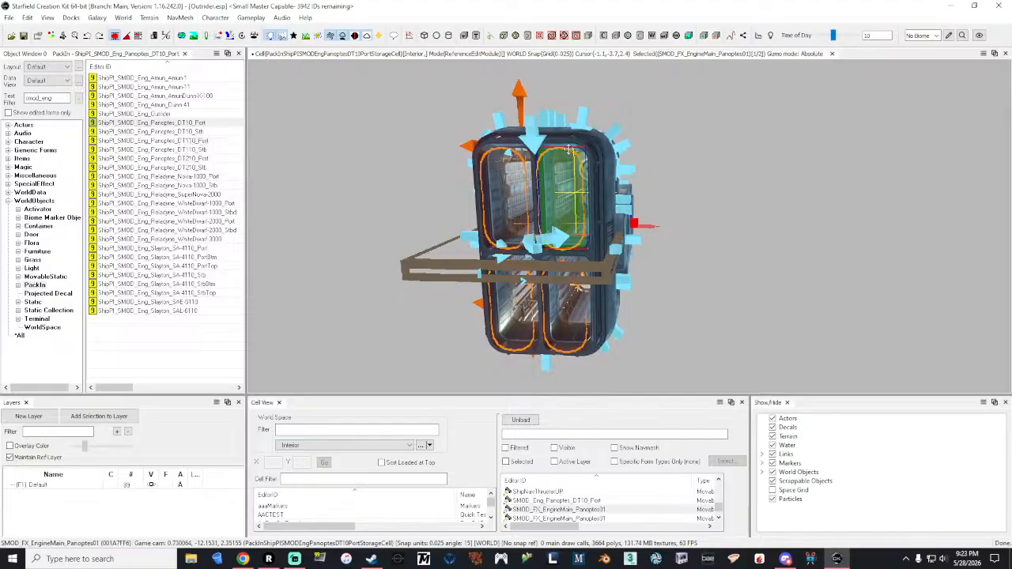
Load the ShipPI_SMOD_Eng_Panoptes_DT210_Port pack-in in the render window and examine its exhaust effects from the rear.
double_click(173, 162)
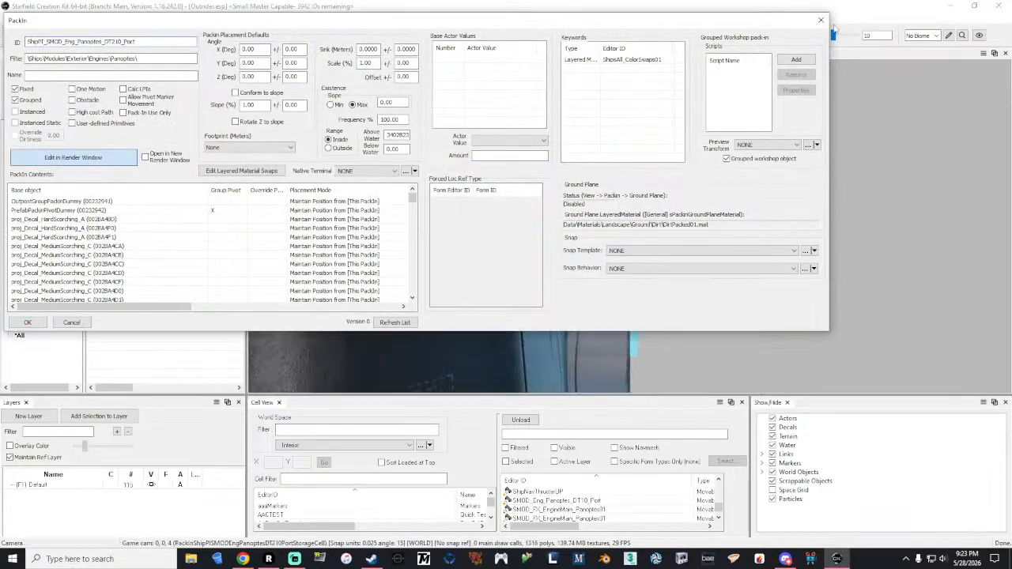
left_click(821, 20)
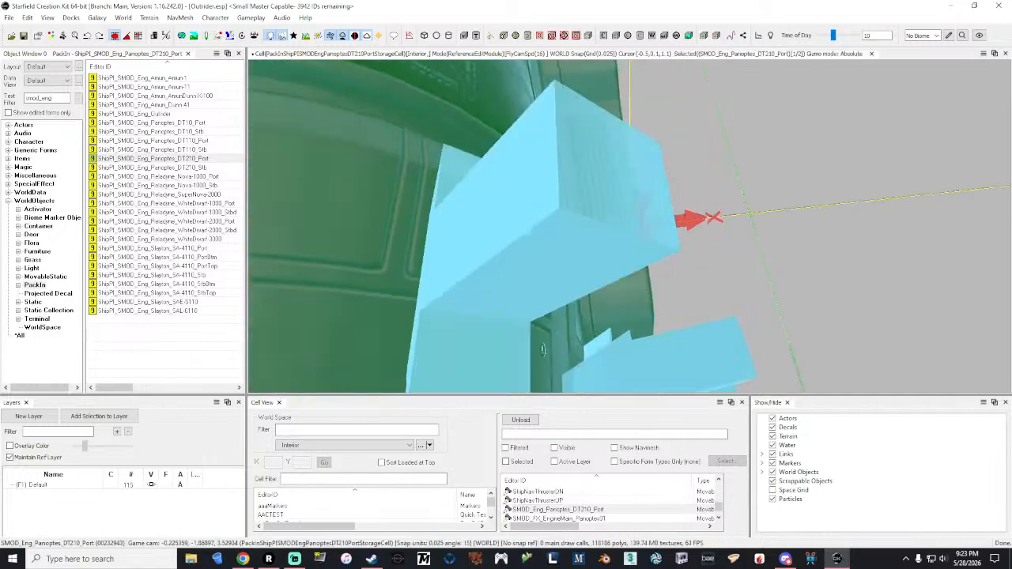
scroll(560, 211, "down", 10)
middle_click_drag(560, 211, 571, 292)
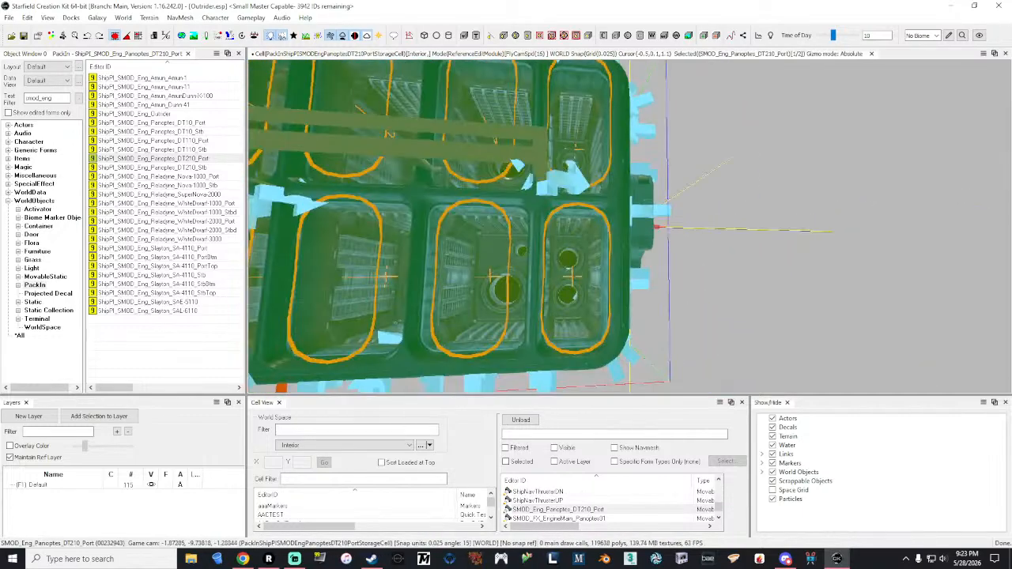
key("s")
right_click_drag(562, 216, 507, 212)
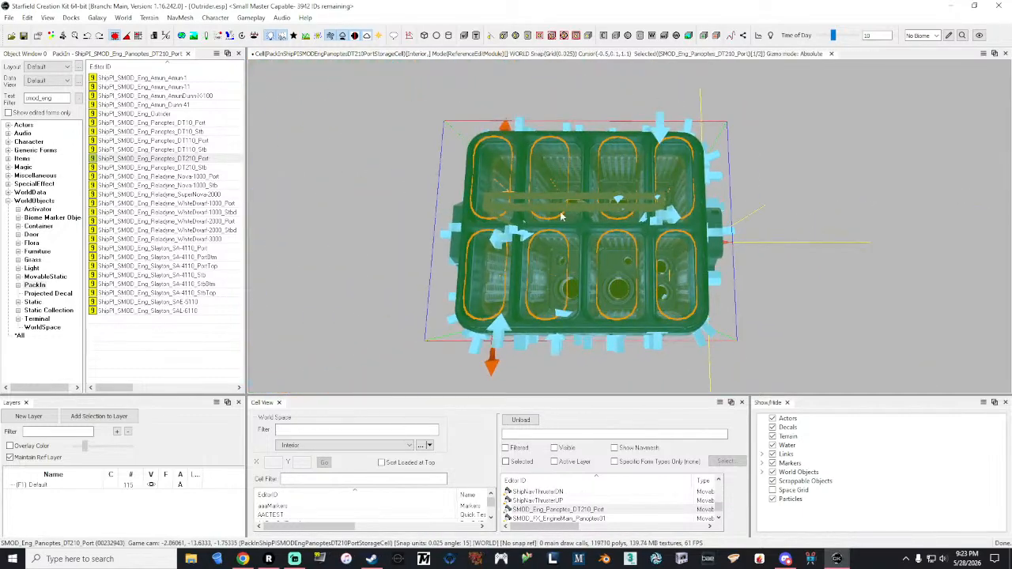
Load the ShipPI_SMOD_Eng_Reladyne_Nova-1000_Port pack-in in the render window and examine its rear nozzles and thruster markers.
double_click(204, 178)
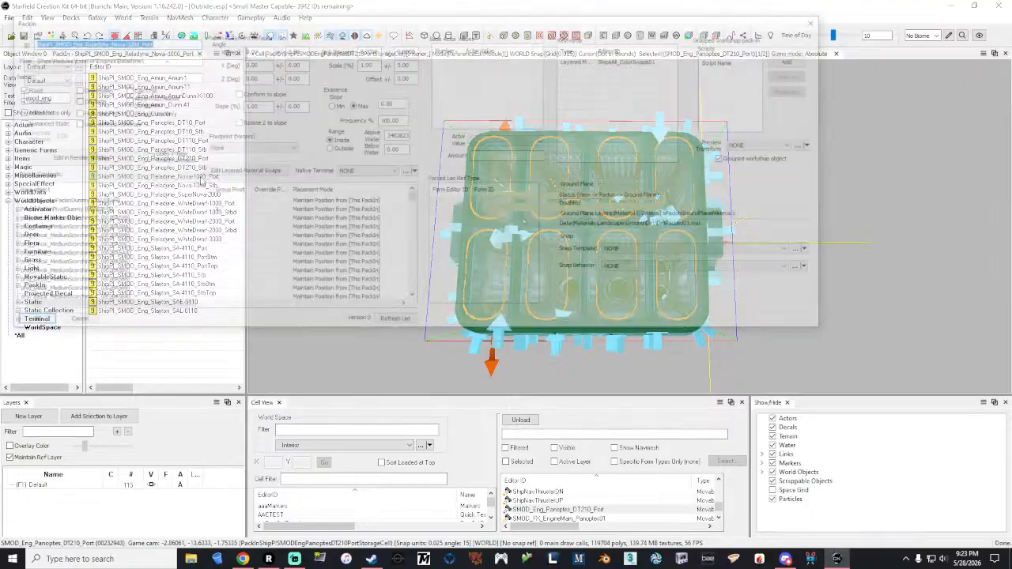
left_click(131, 158)
left_click(817, 23)
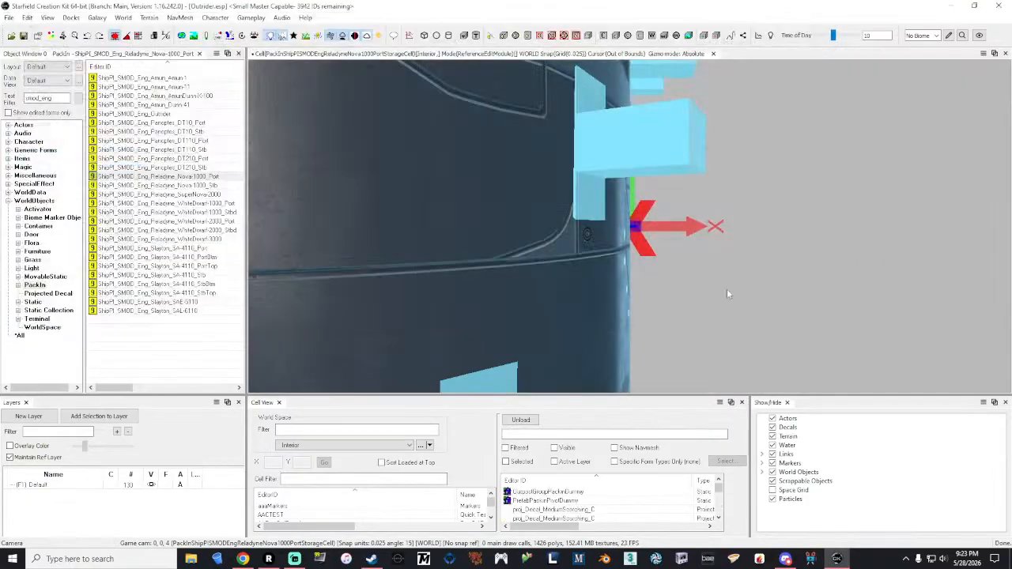
scroll(720, 288, "down", 8)
left_click(546, 250)
middle_click_drag(546, 251, 526, 201)
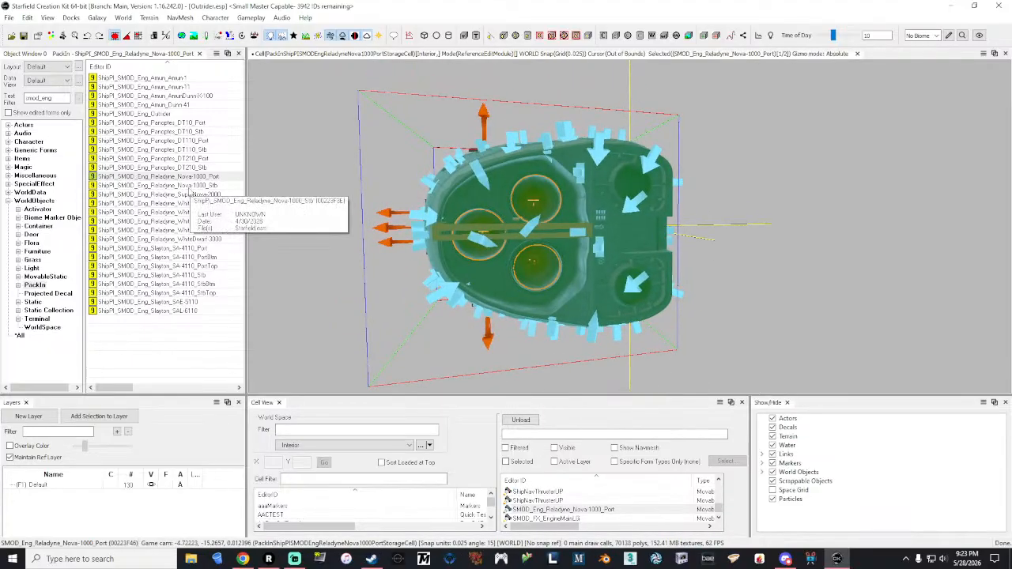
Load the ShipPI_SMOD_Eng_Reladyne_SuperNova-2000 pack-in in the render window and examine its rear exhaust nozzles.
double_click(190, 195)
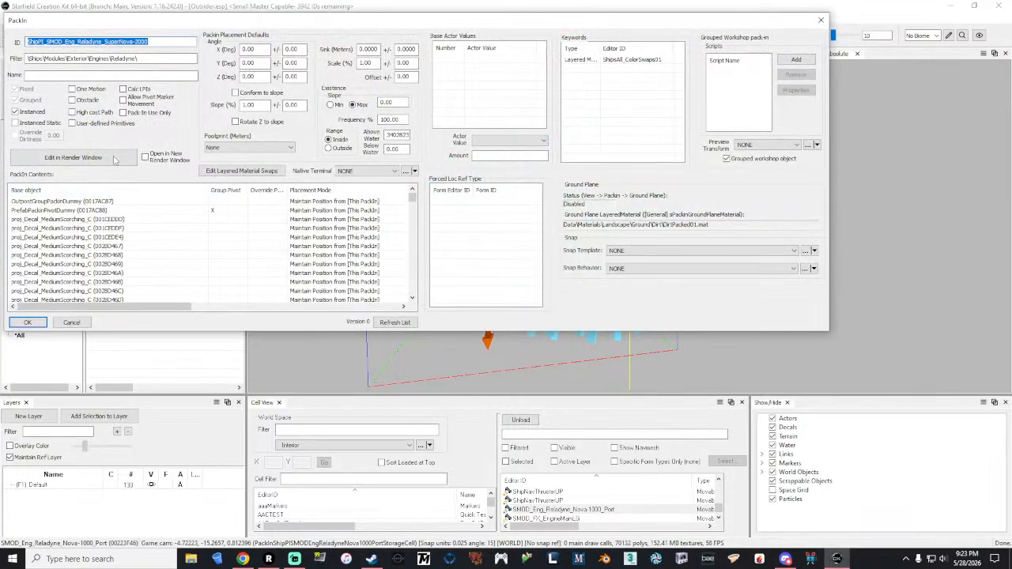
left_click(115, 159)
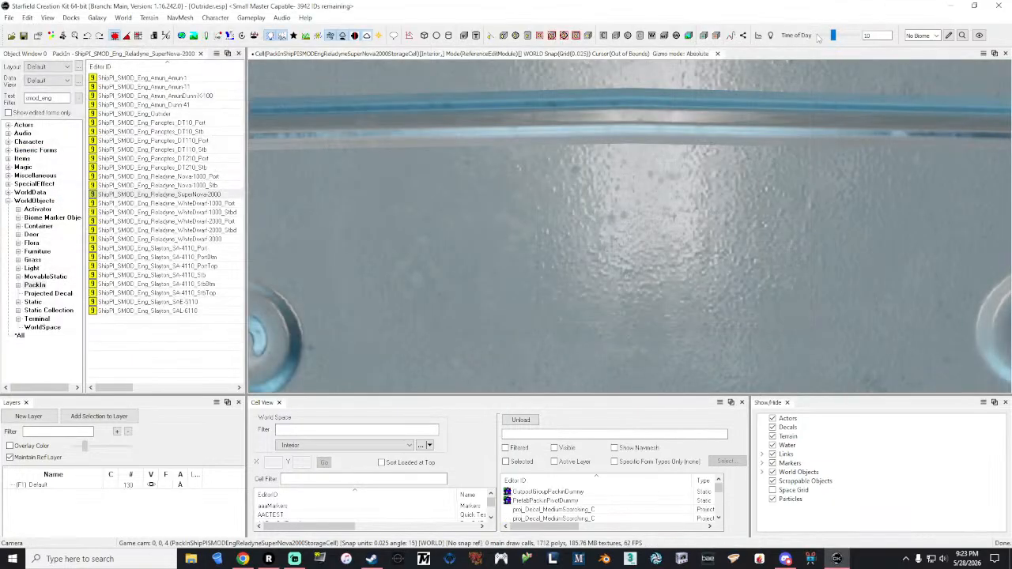
scroll(687, 227, "down", 6)
left_click(682, 225)
middle_click_drag(681, 224, 662, 158, "shift")
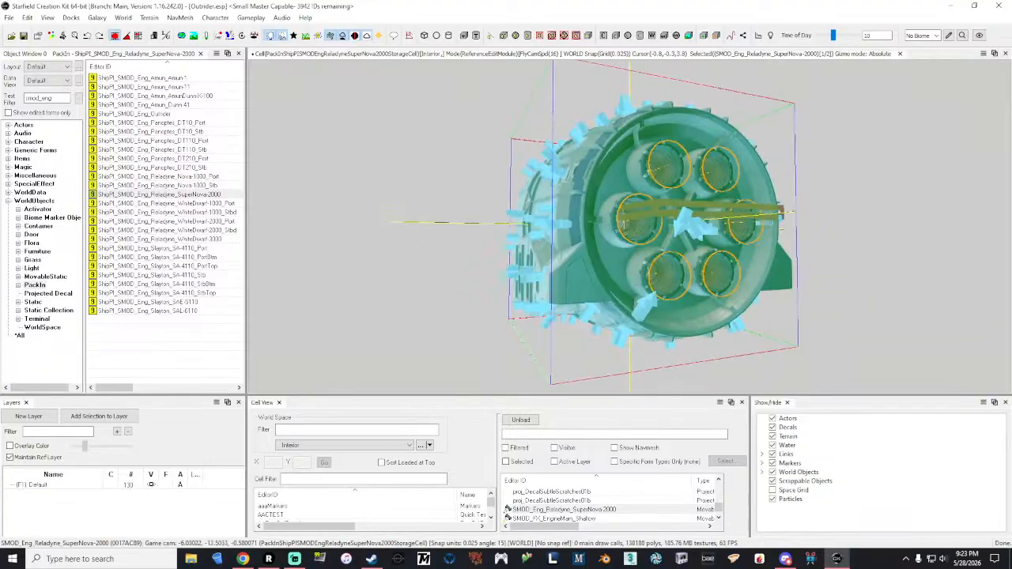
Load the ShipPI_SMOD_Eng_Reladyne_WhiteDwarf-1000_Port pack-in in the render window and examine its rear exhaust nozzle.
double_click(182, 203)
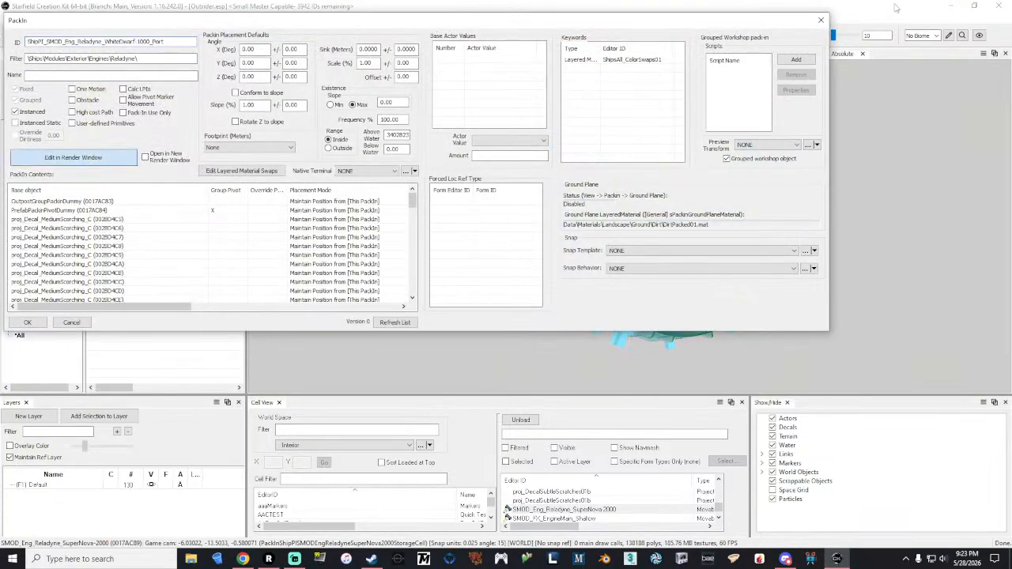
left_click(130, 161)
left_click(709, 298)
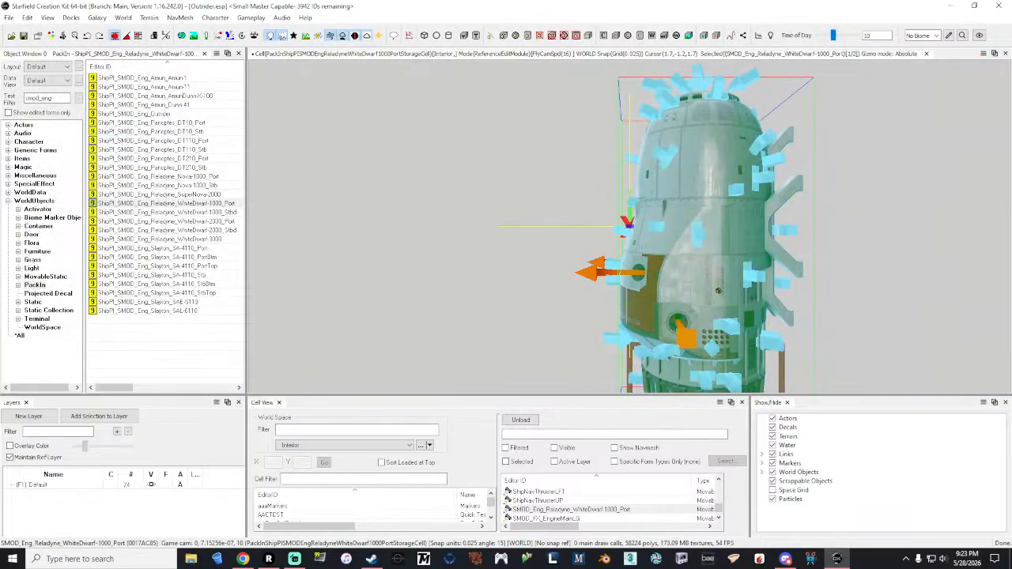
middle_click_drag(709, 297, 637, 222, "shift")
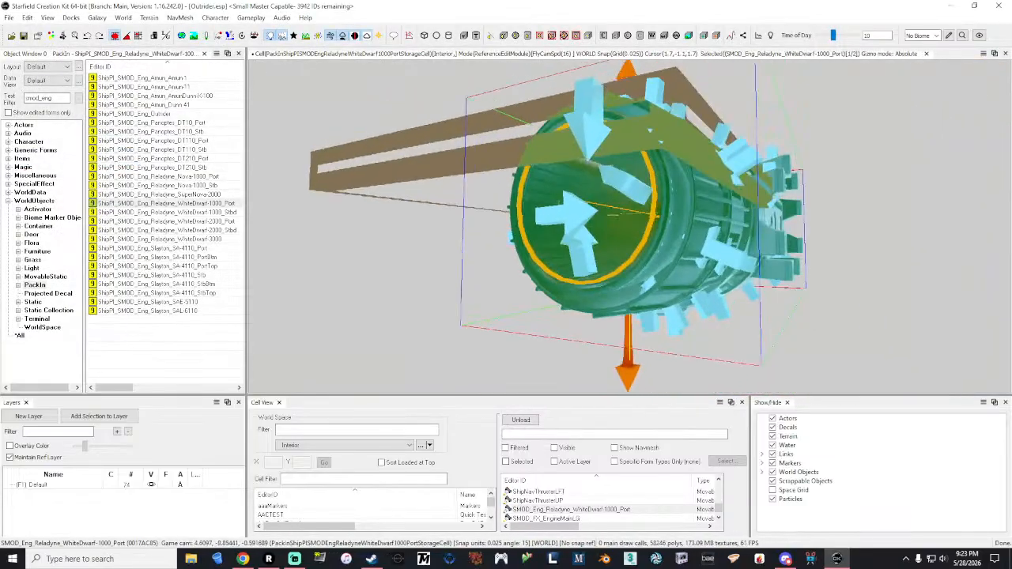
Load the ShipPI_SMOD_Eng_Slayton_SA-4110_Port pack-in in the render window and examine its two rear exhausts.
left_click(174, 249)
double_click(173, 251)
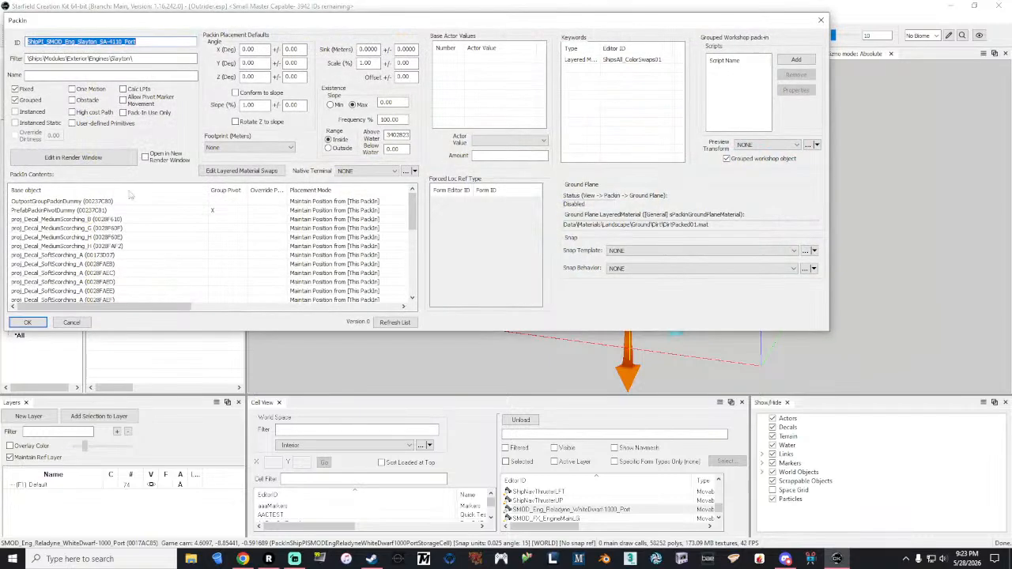
left_click(821, 19)
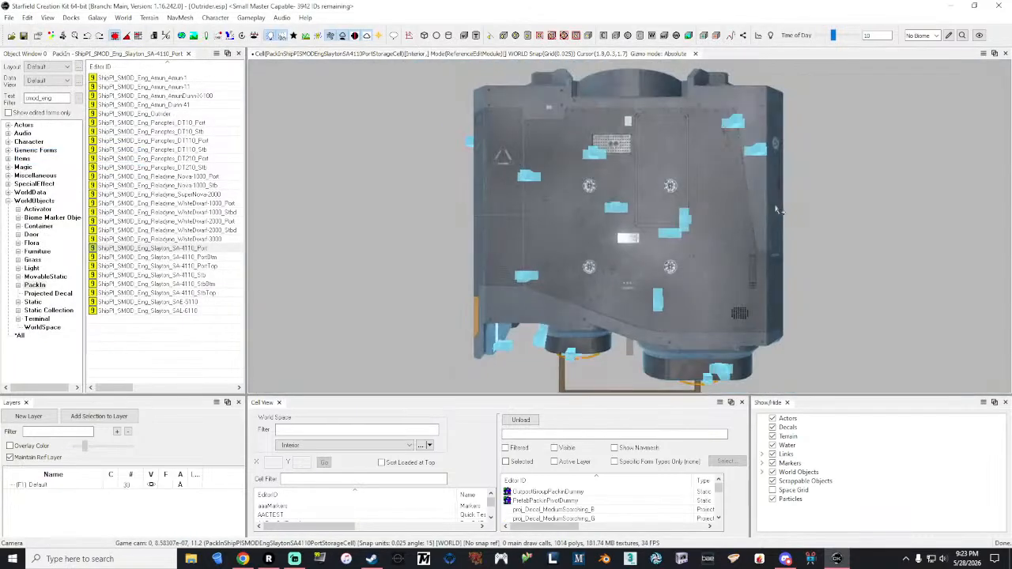
middle_click_drag(700, 220, 689, 120)
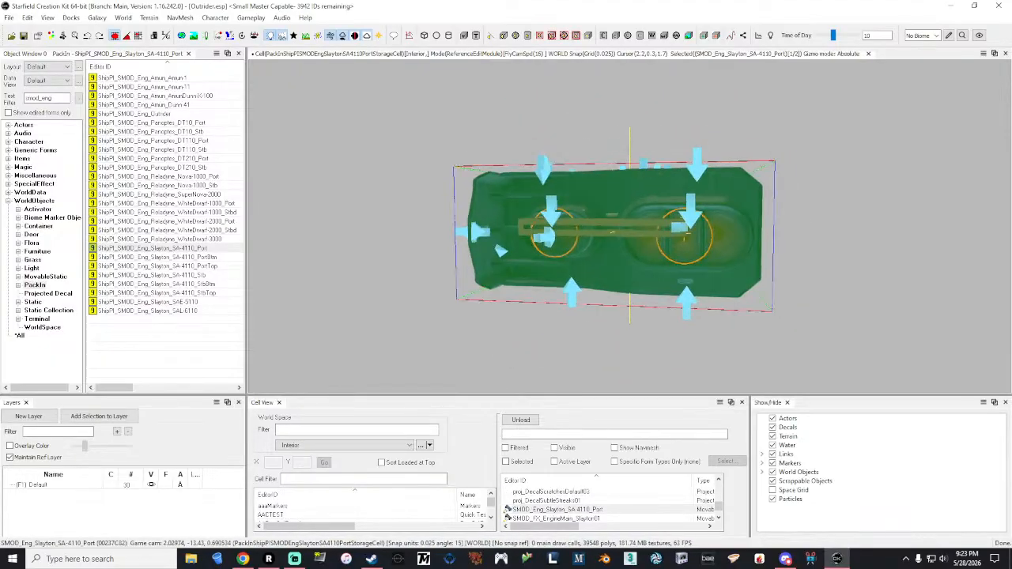
mouse_move(688, 233)
middle_mouse_down()
mouse_move(599, 233)
mouse_move(687, 237)
middle_mouse_up()
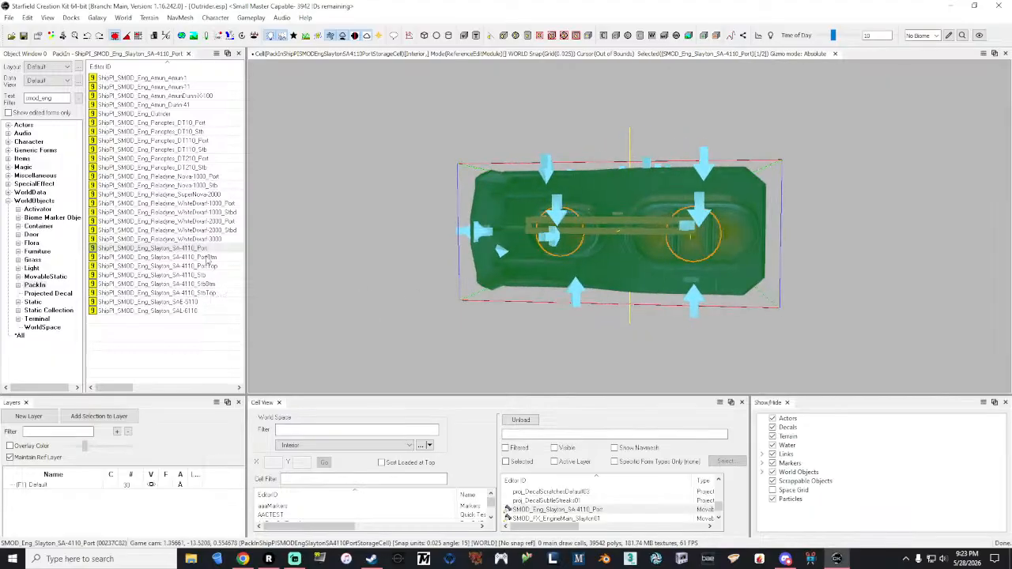
Load the ShipPI_SMOD_Eng_Slayton_SAL-6110 pack-in in the render window and examine the engine's rear exhaust area.
left_click(174, 313)
double_click(175, 313)
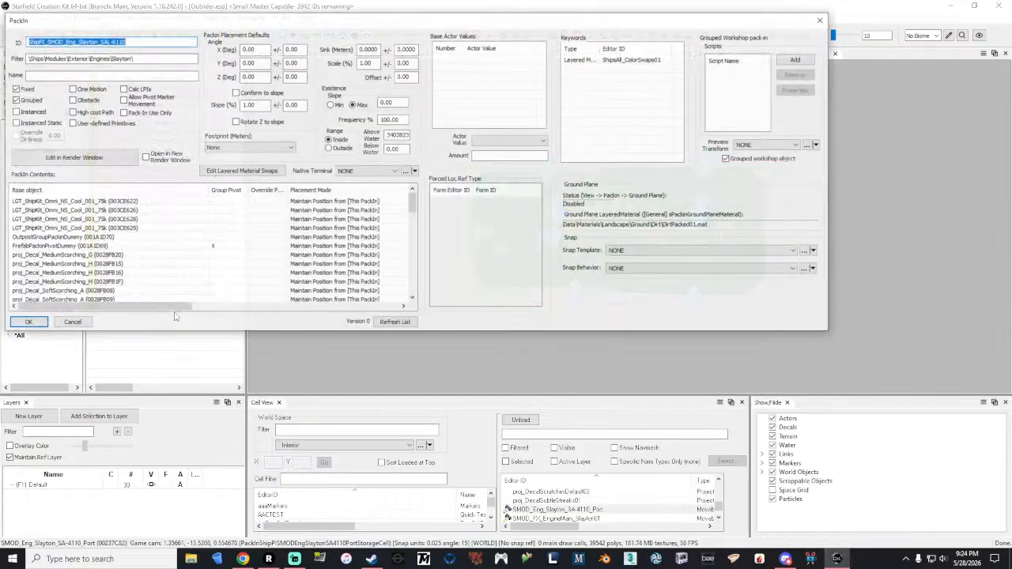
left_click(73, 158)
left_click(821, 20)
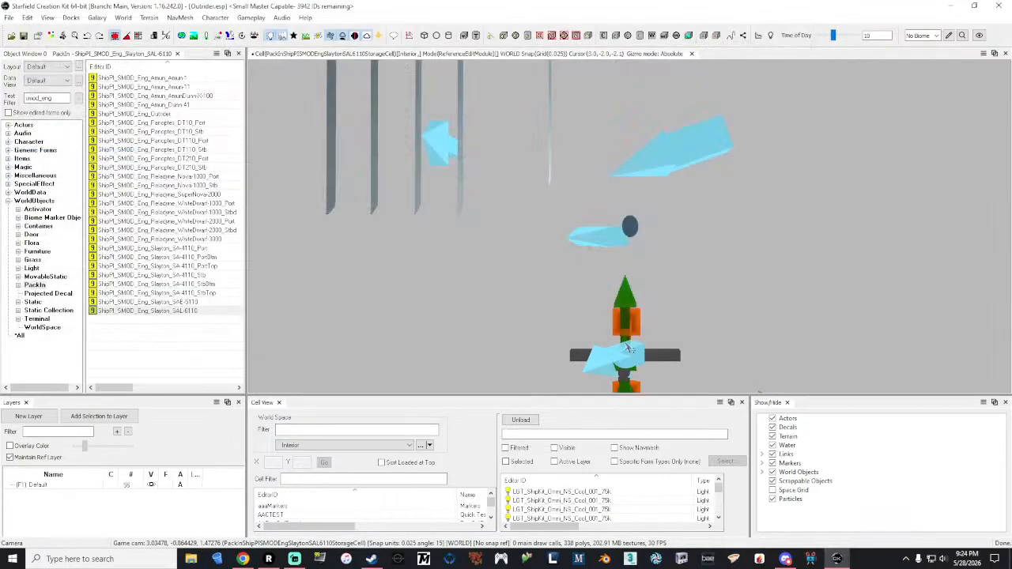
scroll(665, 306, "down", 10)
left_click(515, 316)
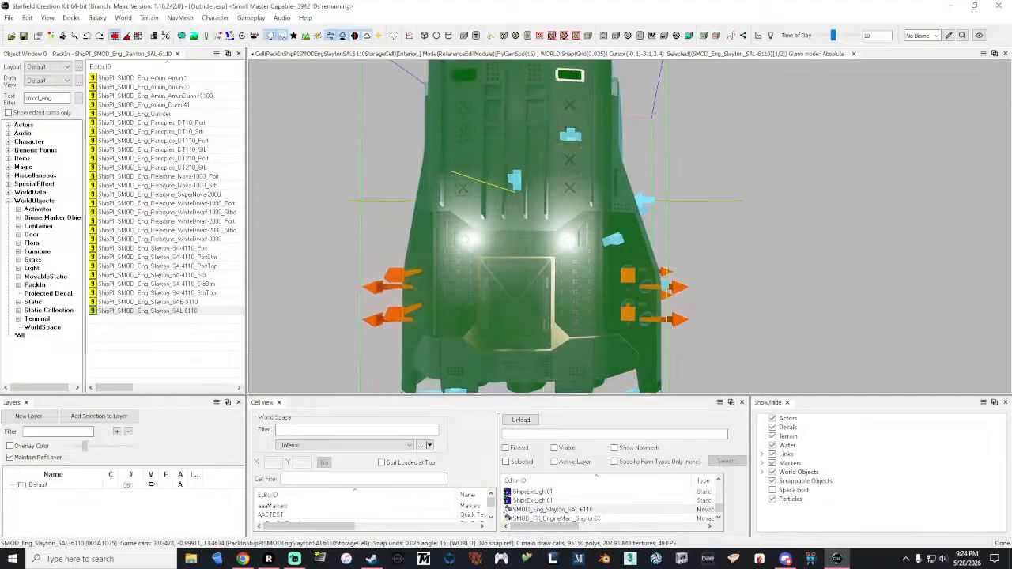
middle_click_drag(515, 317, 447, 332, "shift")
scroll(513, 312, "down", 5)
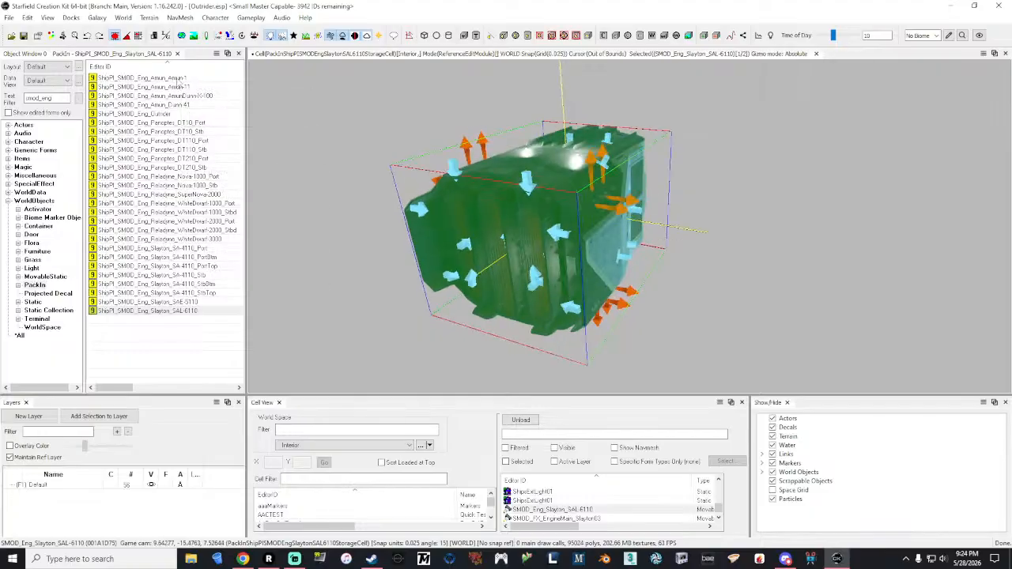
Reload the ShipPI_SMOD_Eng_Panoptes_DT10_Port pack-in in the render window and select an upper exhaust effect at its rear.
left_click(181, 123)
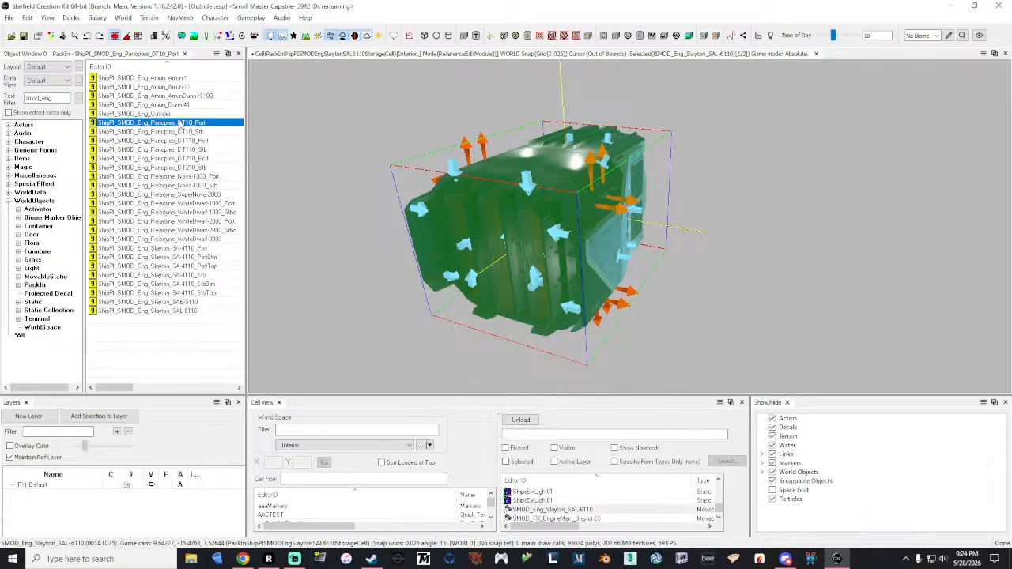
double_click(181, 124)
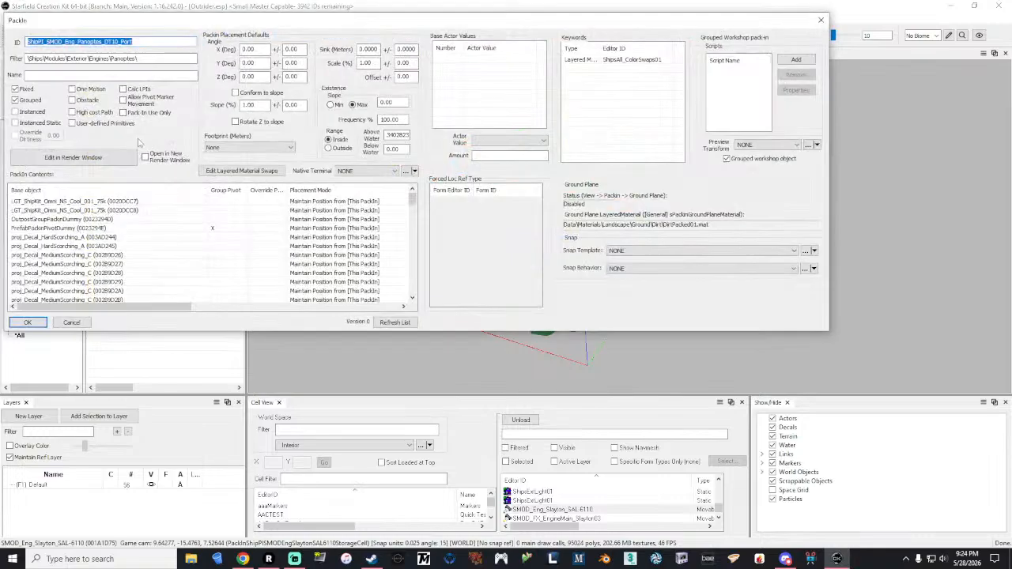
left_click(821, 20)
scroll(515, 273, "down", 3)
left_click(560, 244)
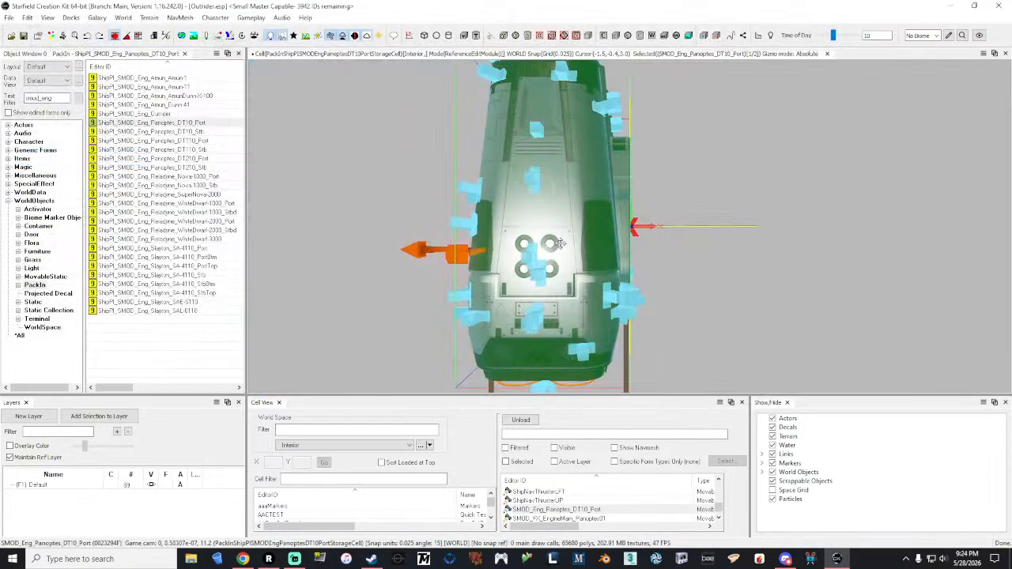
middle_click_drag(560, 244, 608, 147, "shift")
left_click(549, 146)
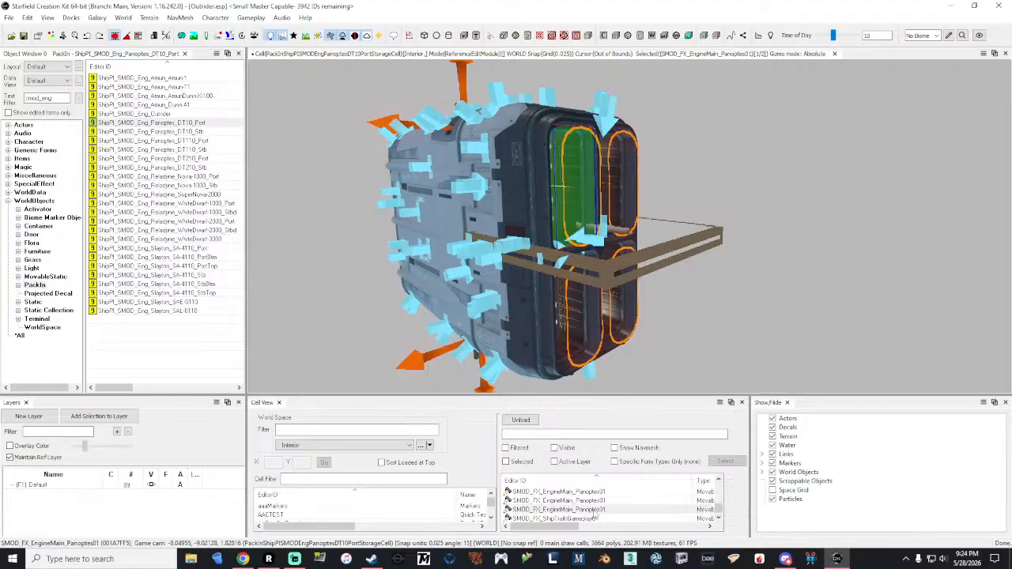
Copy the editor ID SMOD_FX_EngineMain_Panoptes01 from the selected exhaust effect's entry in the cell contents.
left_click(594, 511)
left_click(595, 511)
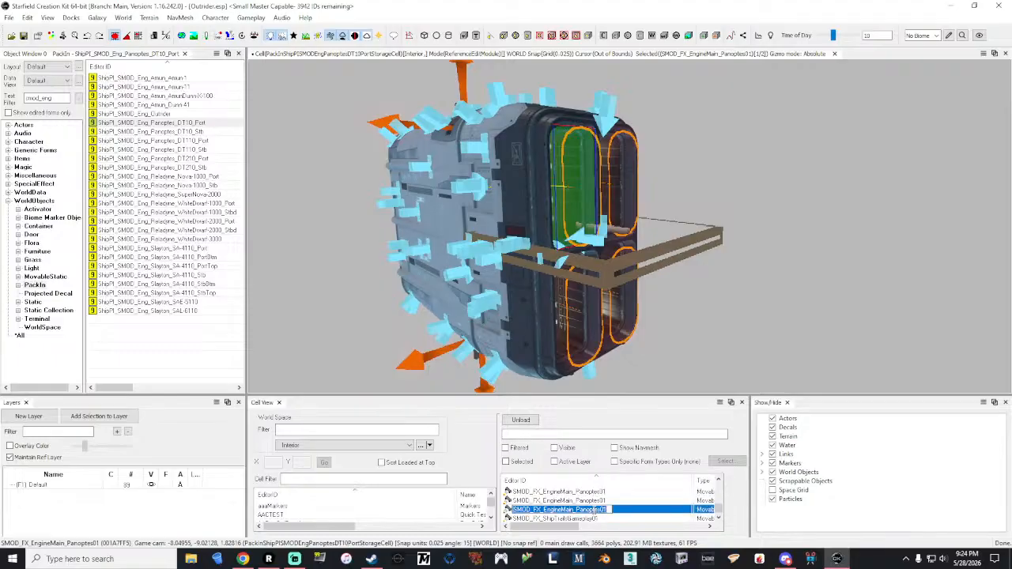
right_click(595, 513)
left_click(625, 399)
left_click(613, 512)
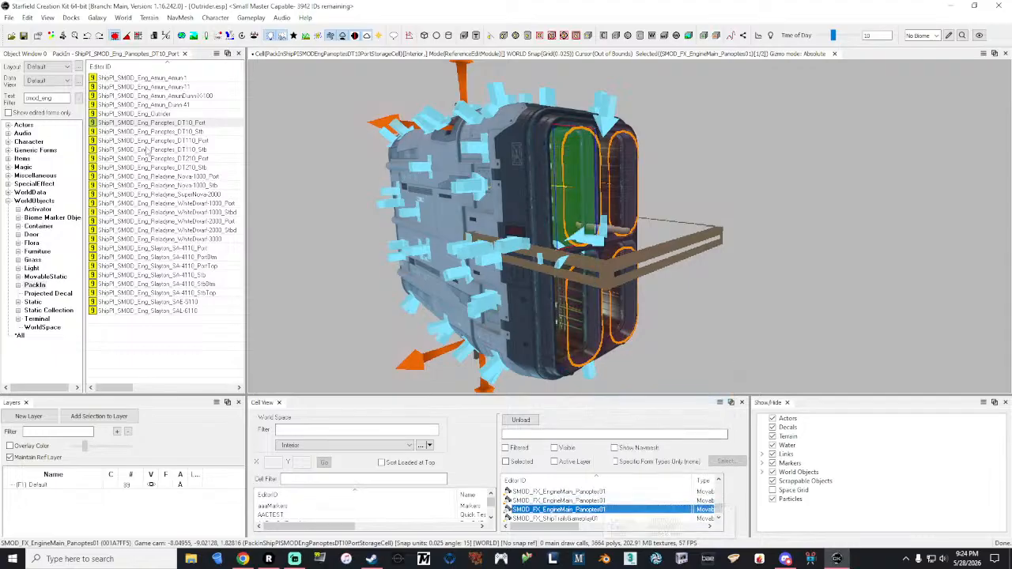
Filter the pack-ins by "outrider" and load ShipPI_LMOD_Cockpit_Outrider_Ext in the render window, viewing its rear grille with nothing selected.
double_click(66, 98)
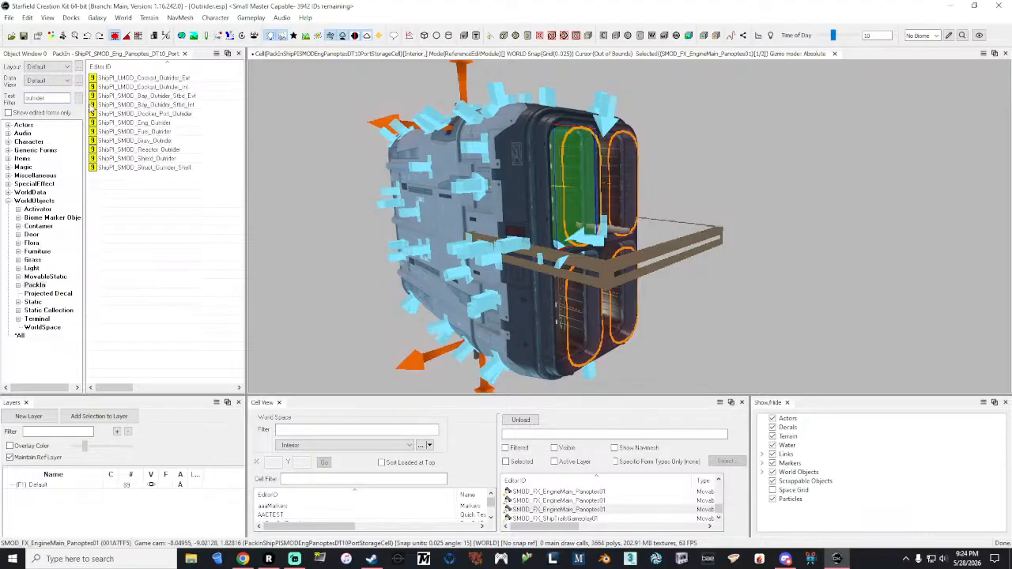
double_click(170, 79)
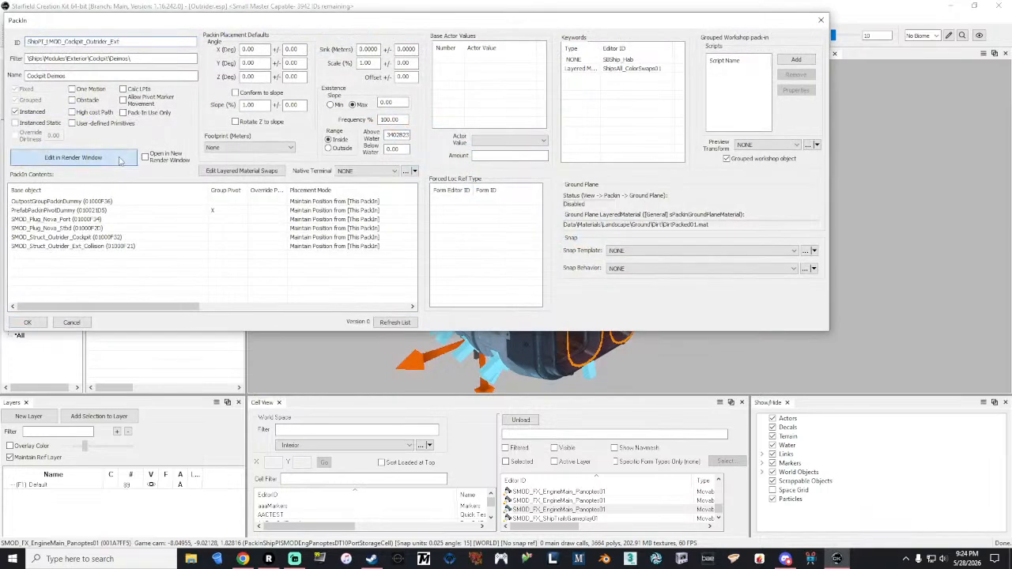
left_click(821, 20)
scroll(668, 258, "down", 8)
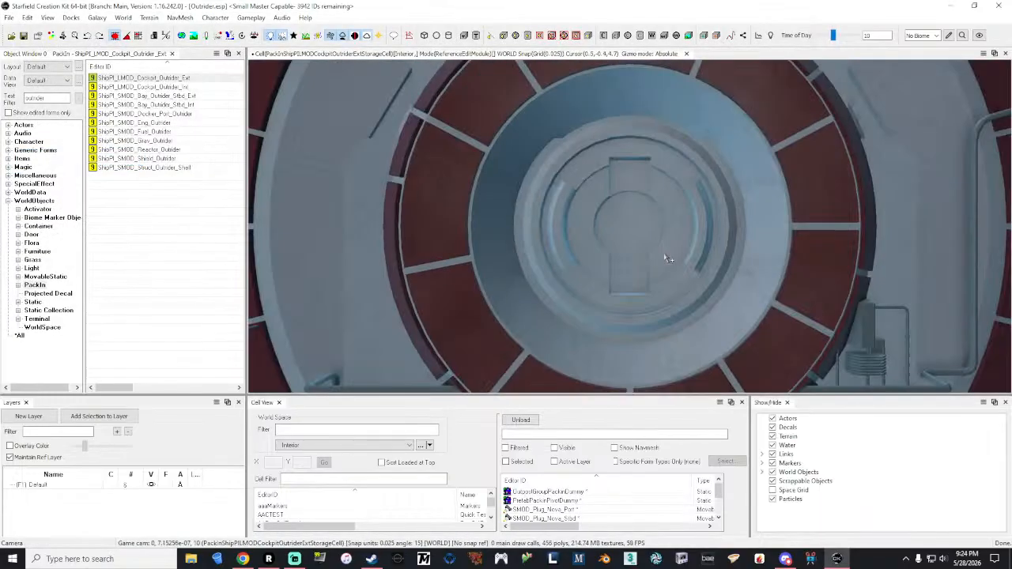
left_click(637, 254)
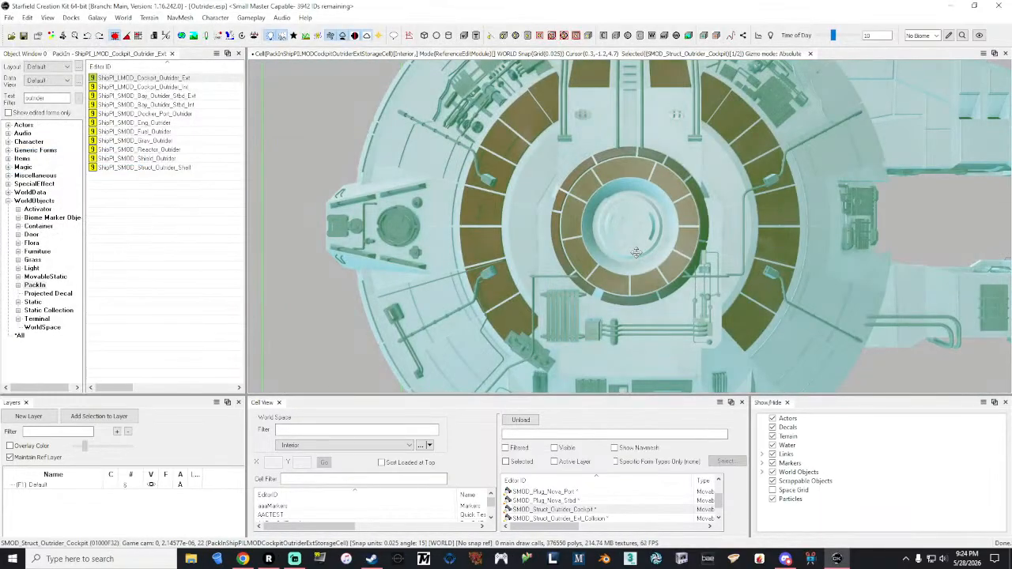
mouse_move(637, 253)
right_mouse_down()
mouse_move(637, 166)
mouse_move(636, 248)
right_mouse_up()
key("s")
left_click(718, 348)
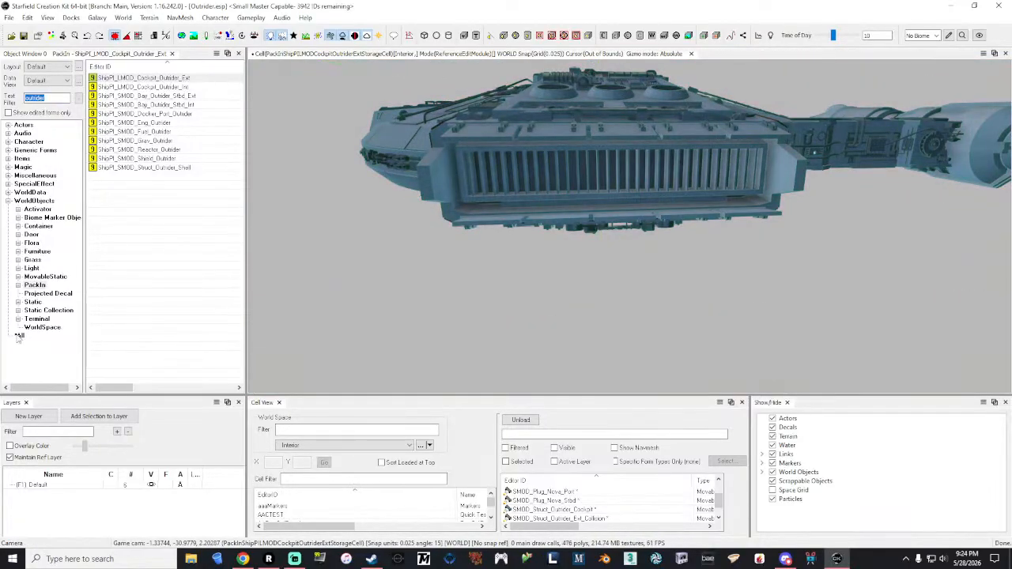
Filter all objects by the copied effect ID and place SMOD_FX_EngineMain_Panoptes01 at the Outrider's rear grille.
left_click(18, 336)
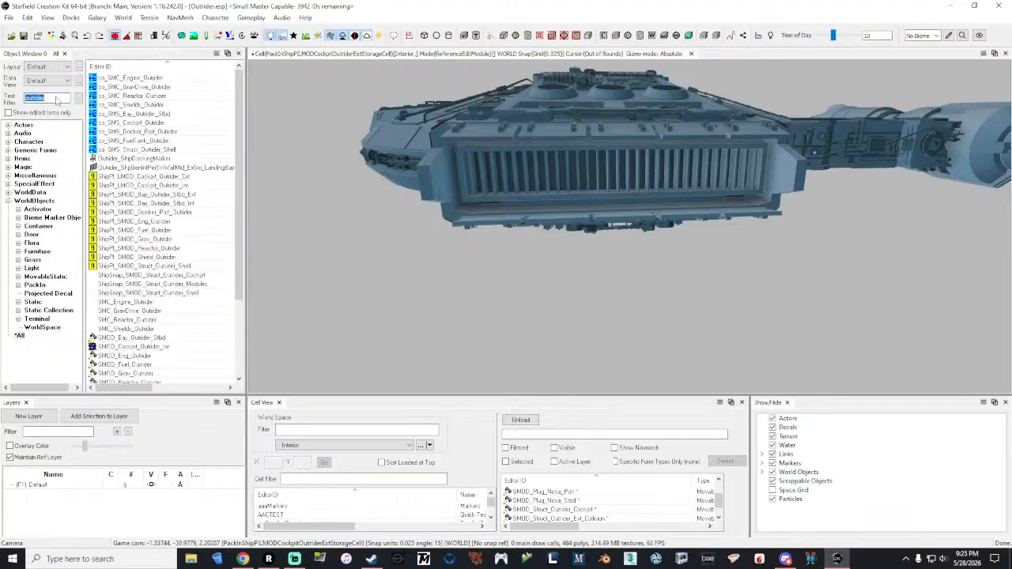
right_click(57, 100)
left_click(84, 141)
left_click_drag(119, 82, 382, 190)
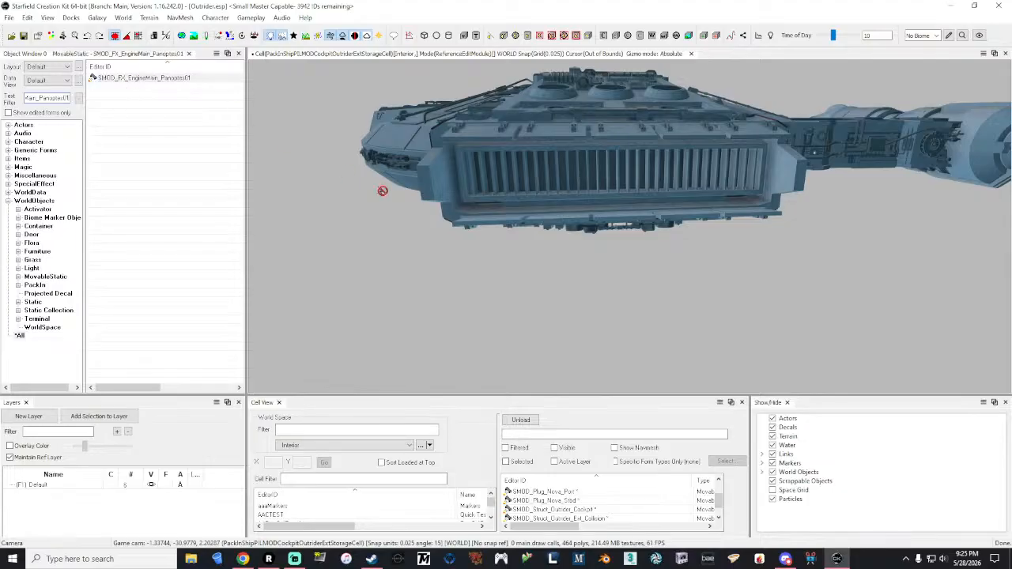
left_click_drag(506, 187, 503, 182)
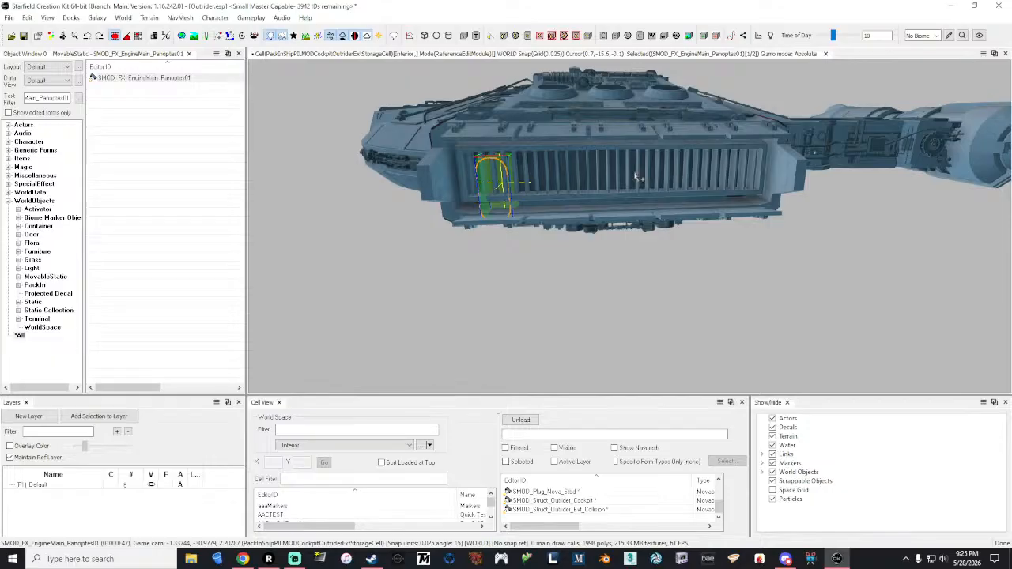
Open the placed exhaust effect's reference data and set its X position to 0.
right_click(500, 161)
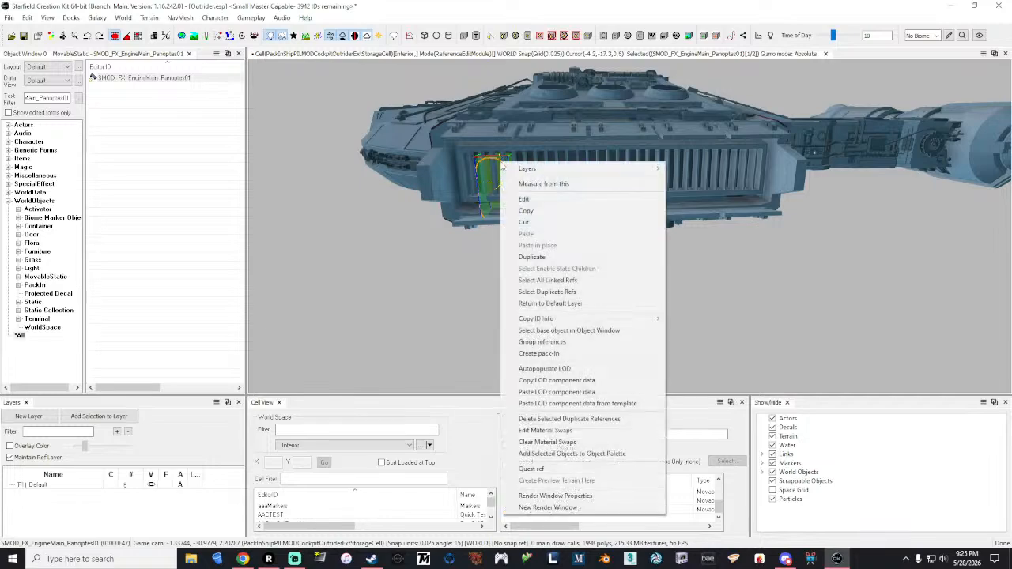
left_click(541, 202)
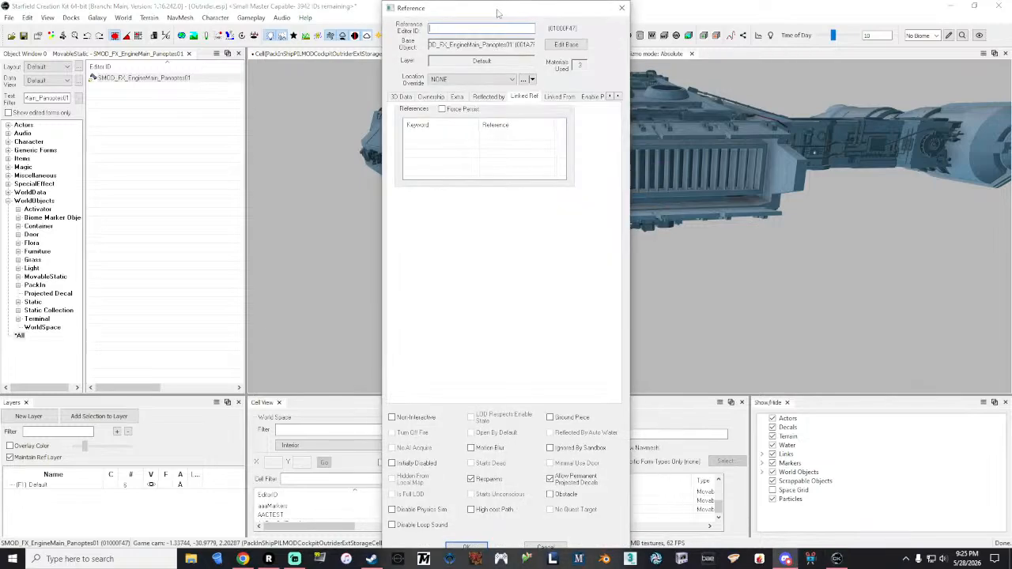
left_click_drag(498, 13, 187, 52)
left_click(90, 136)
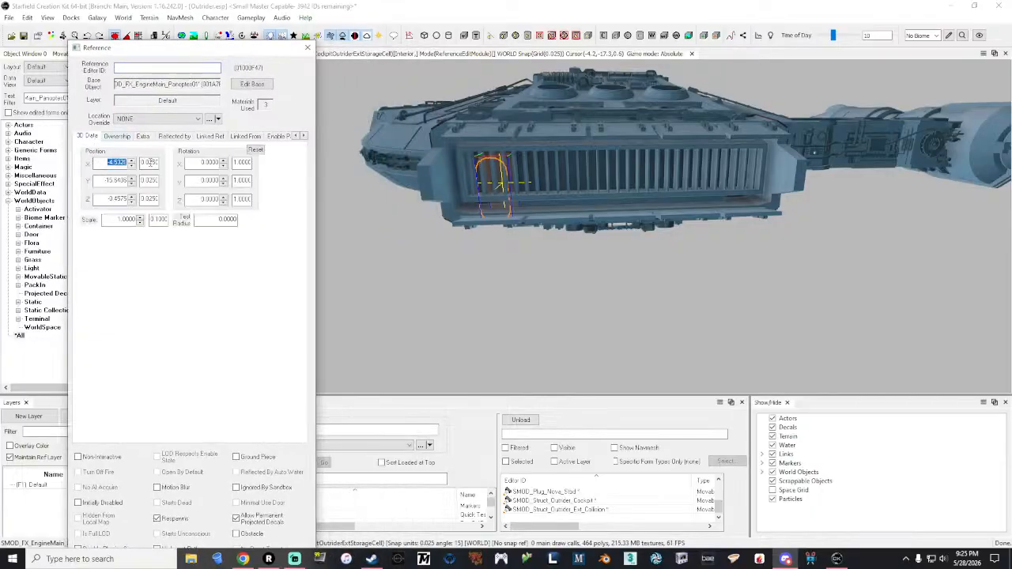
left_click(123, 180)
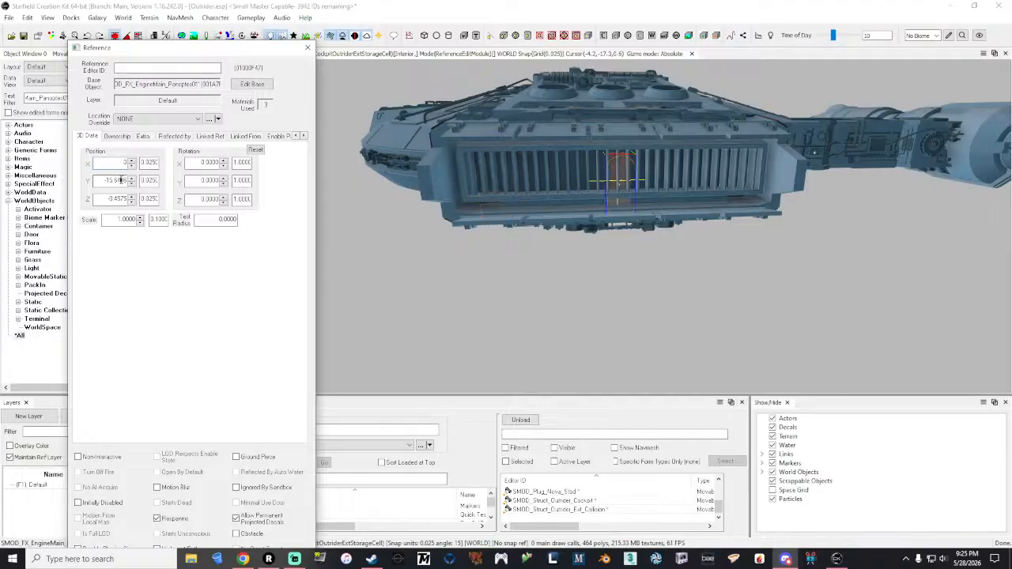
Set the exhaust effect's Y rotation to 90 and its Z position to 0, keeping the X rotation at 0.
left_click(216, 181)
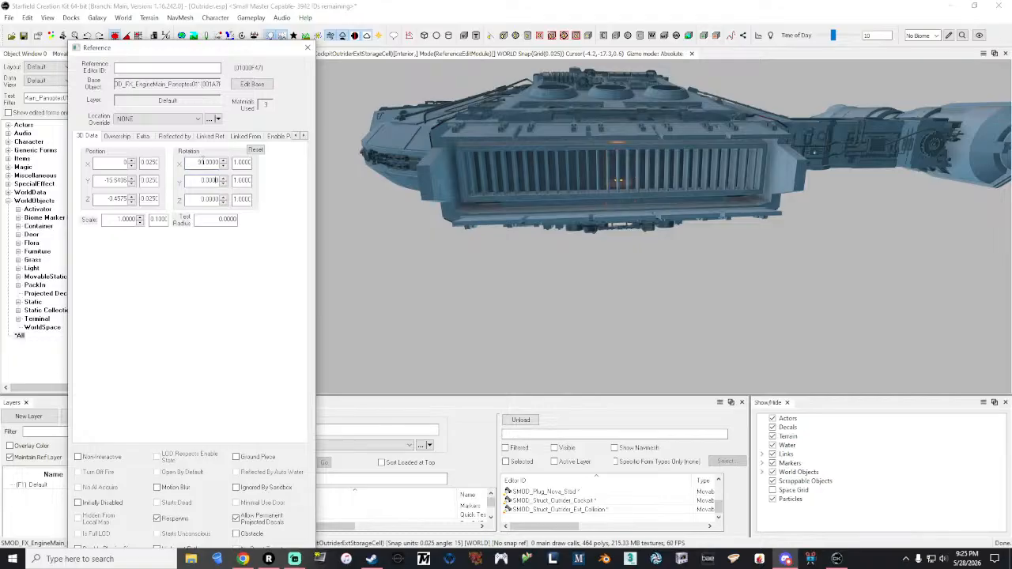
left_click(199, 181)
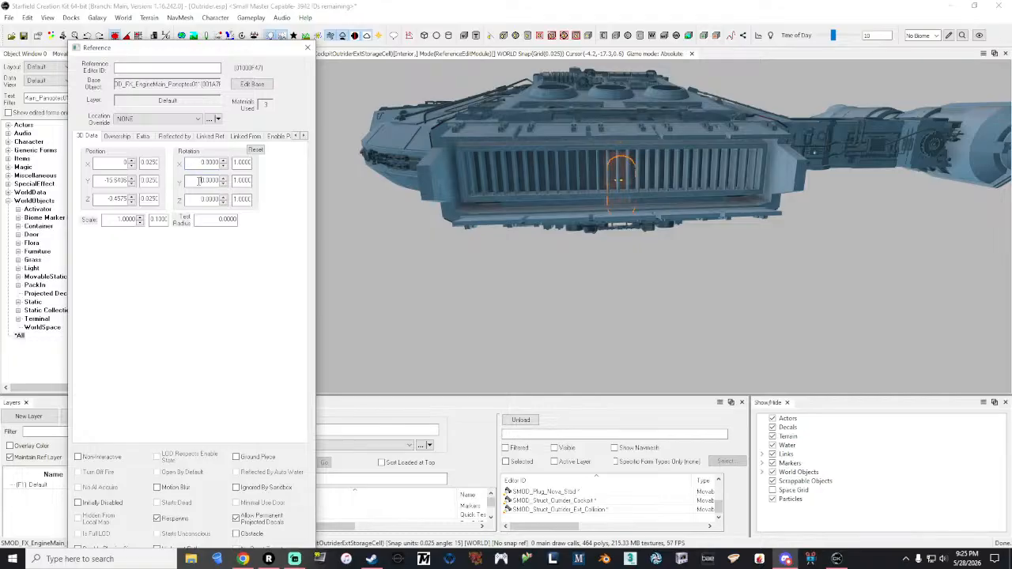
type("9")
left_click(198, 200)
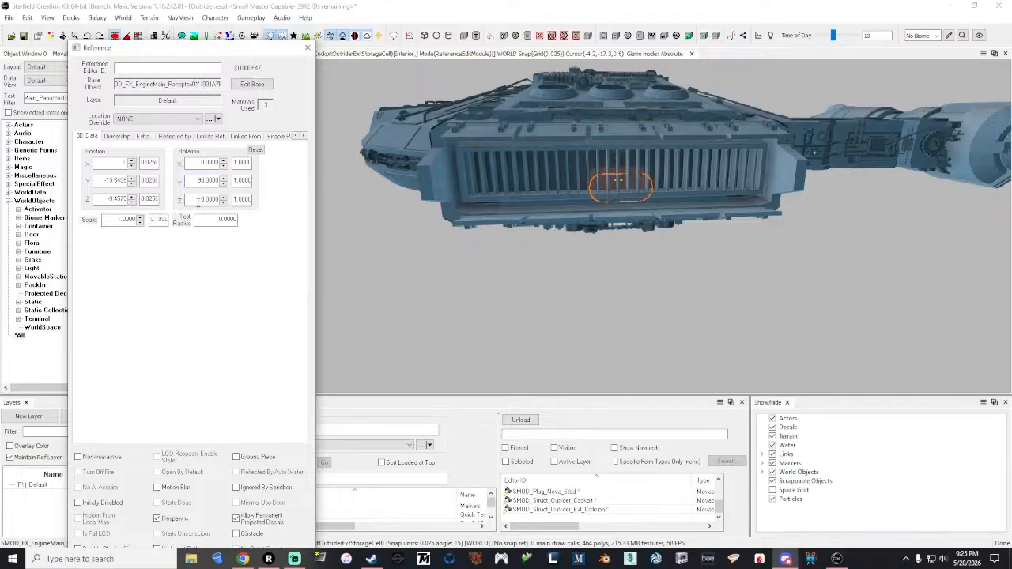
double_click(109, 199)
type("0")
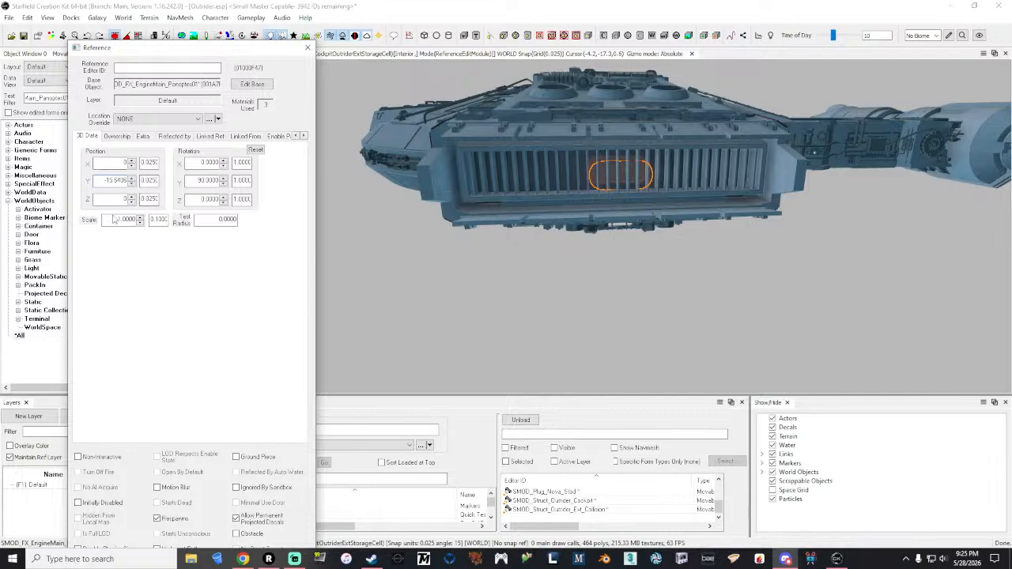
Try a scale of 2 on the exhaust effect and settle on a scale of 1.5.
double_click(118, 219)
type("2")
key("Return")
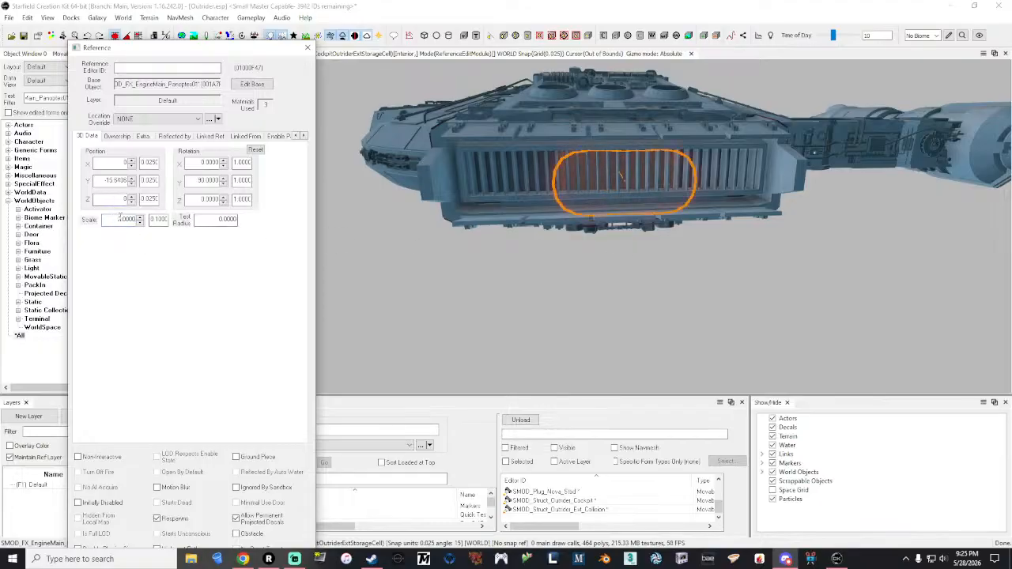
double_click(121, 219)
type("1.5")
left_click(108, 200)
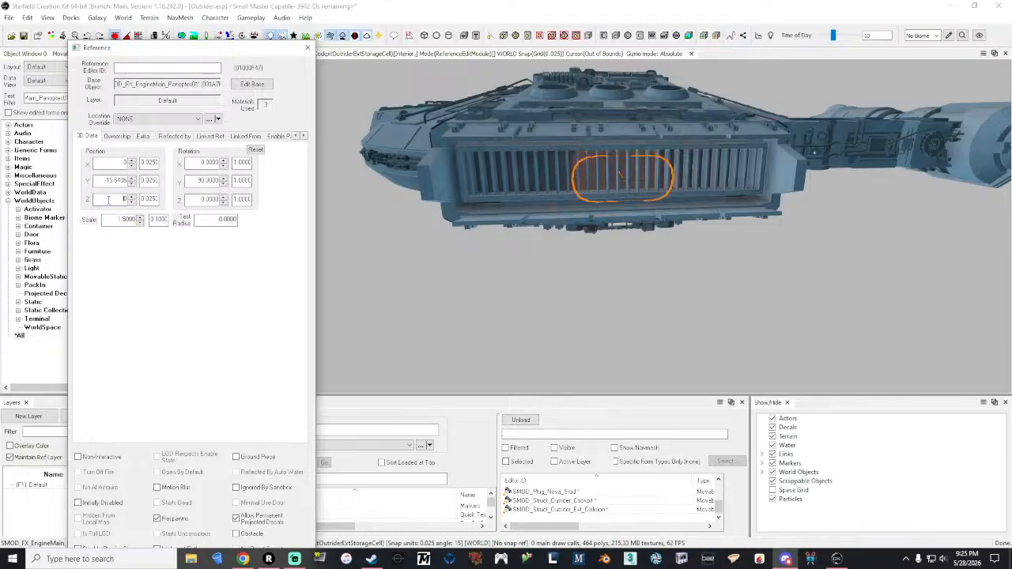
Confirm the centred exhaust effect's reference data, duplicate the effect, and move the copy along X to about 2.15 so it overlaps the original.
left_click_drag(183, 52, 184, 4)
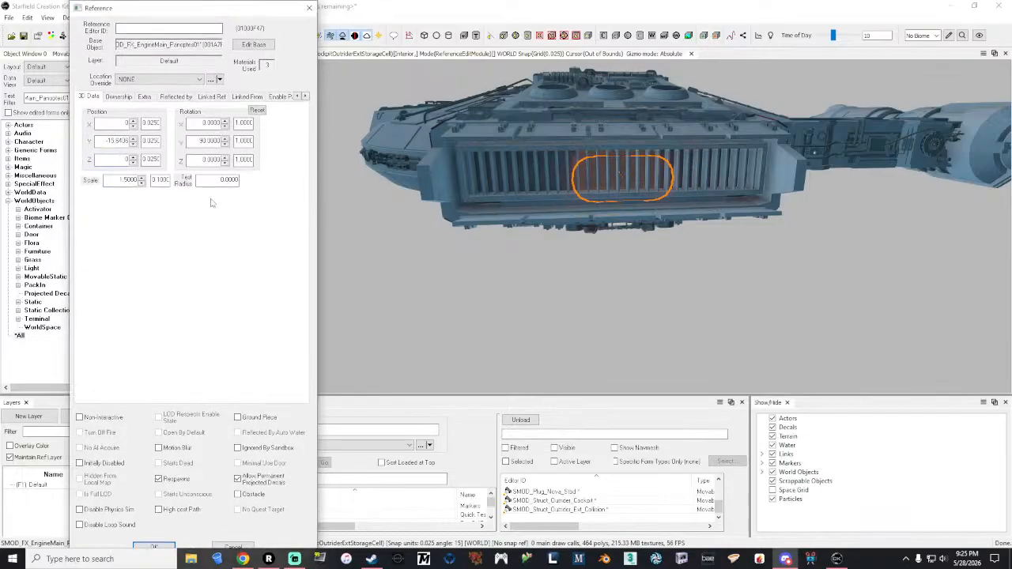
left_click(158, 546)
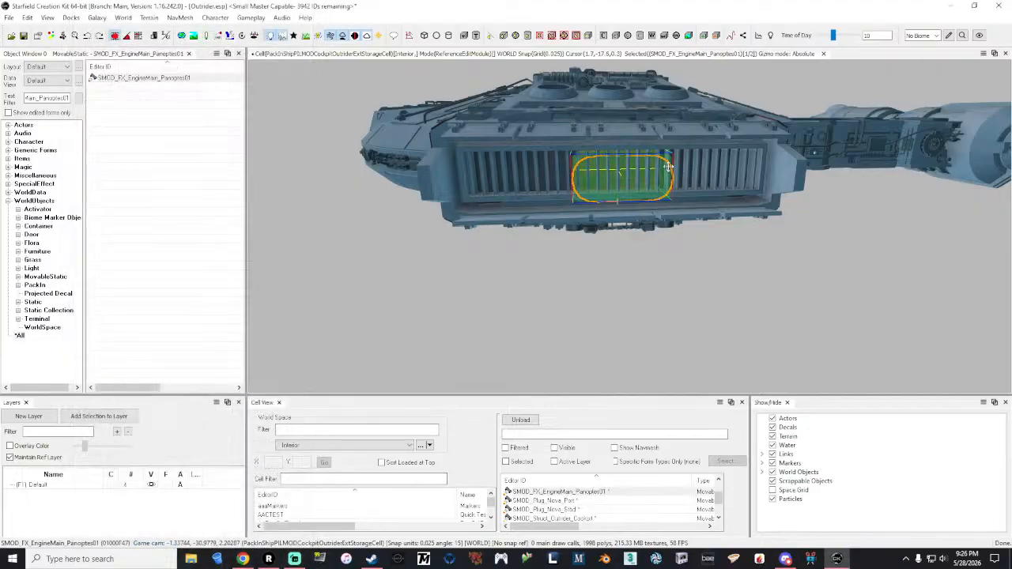
mouse_move(669, 168)
middle_mouse_down()
mouse_move(668, 119)
mouse_move(656, 141)
mouse_move(550, 144)
mouse_move(708, 147)
mouse_move(737, 133)
mouse_move(633, 142)
mouse_move(668, 166)
middle_mouse_up()
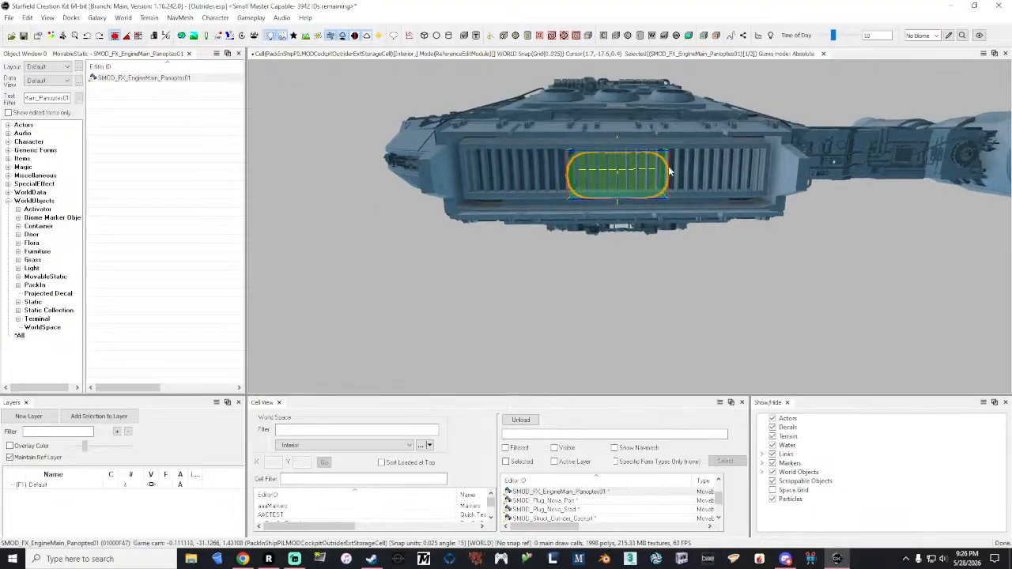
key("e")
right_click(661, 158)
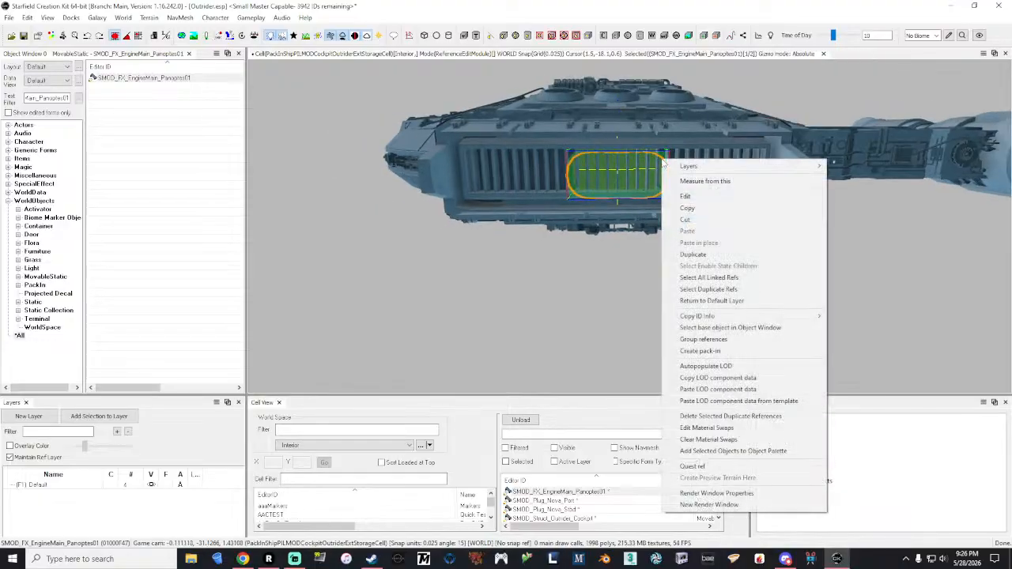
left_click(698, 256)
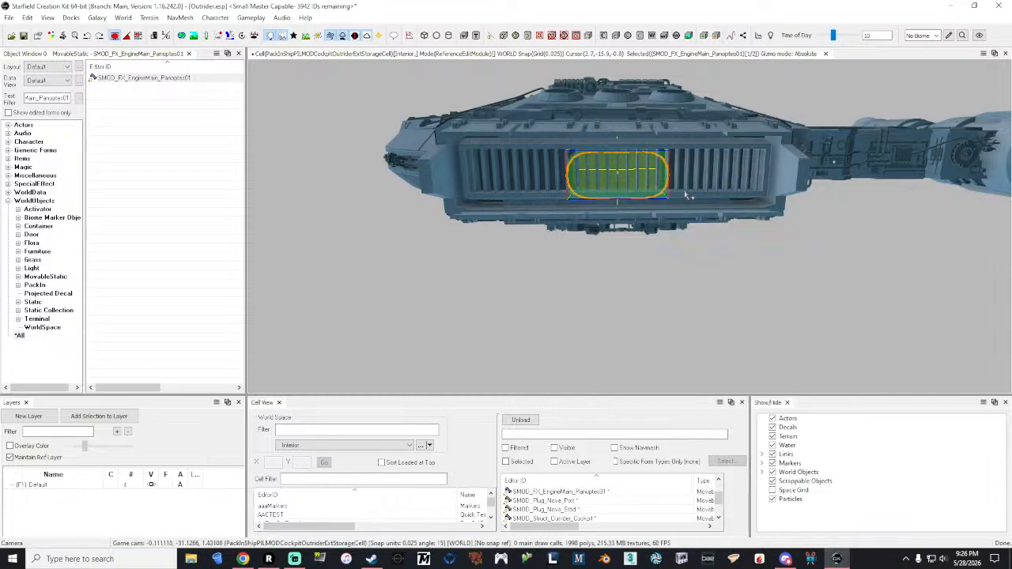
left_click_drag(678, 169, 755, 162)
middle_click_drag(756, 161, 696, 163)
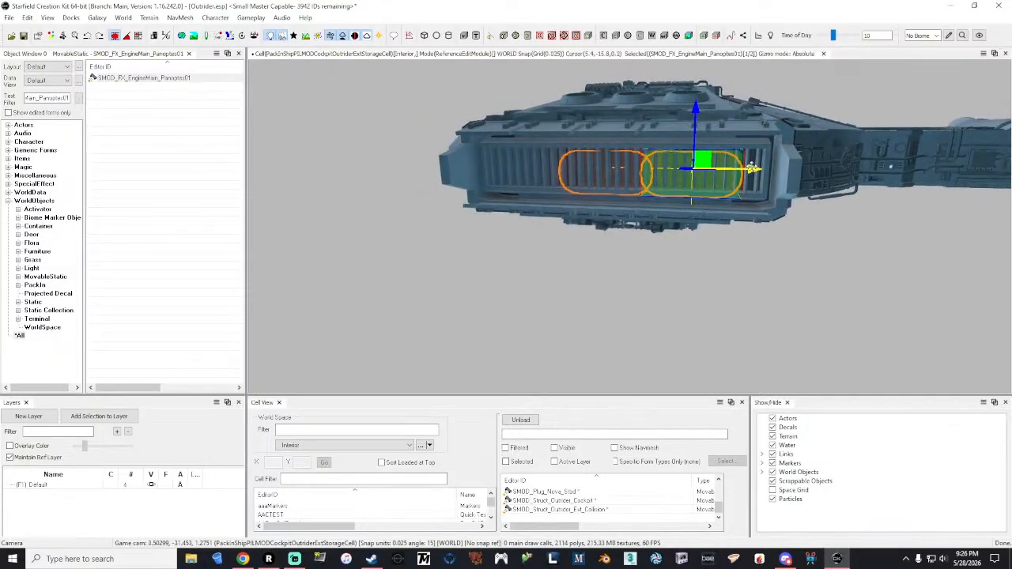
left_click_drag(751, 168, 712, 162)
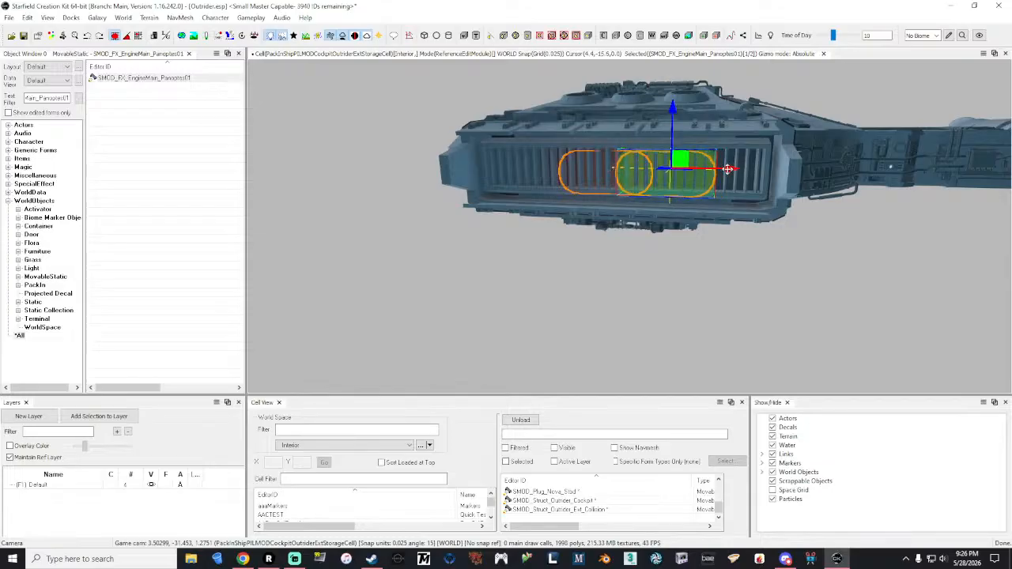
Duplicate the shifted exhaust effect and move the new copy along X to about 3.775 at the grille's outer end.
right_click(709, 161)
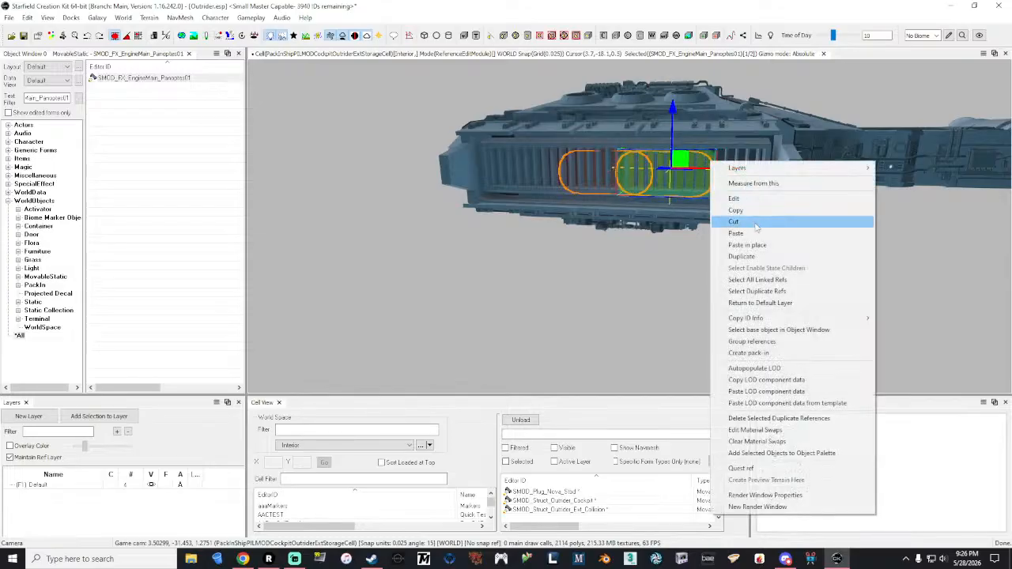
left_click(739, 256)
left_click_drag(731, 168, 773, 171)
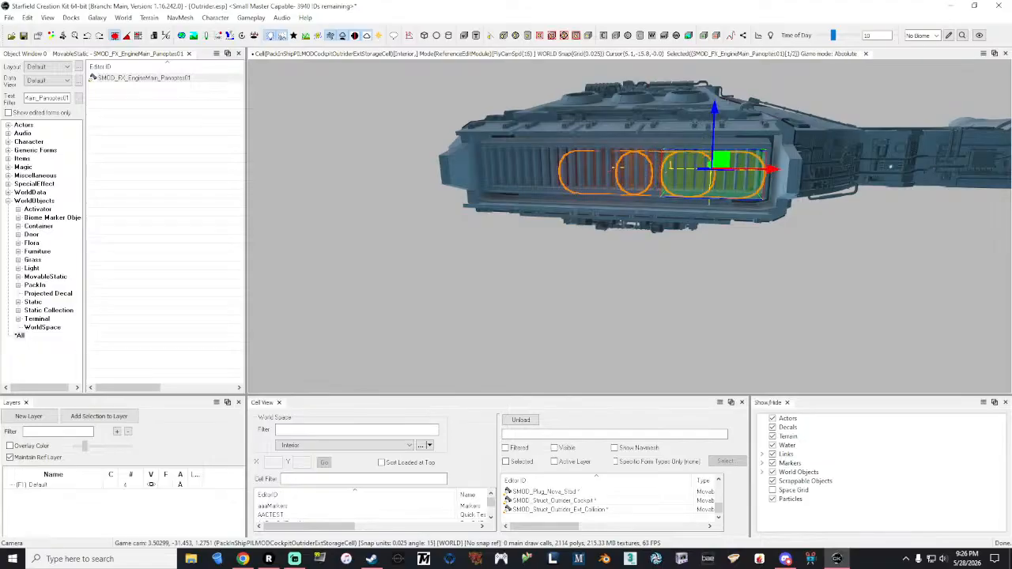
mouse_move(773, 171)
middle_mouse_down("shift")
mouse_move(721, 167)
mouse_move(775, 175)
middle_mouse_up("shift")
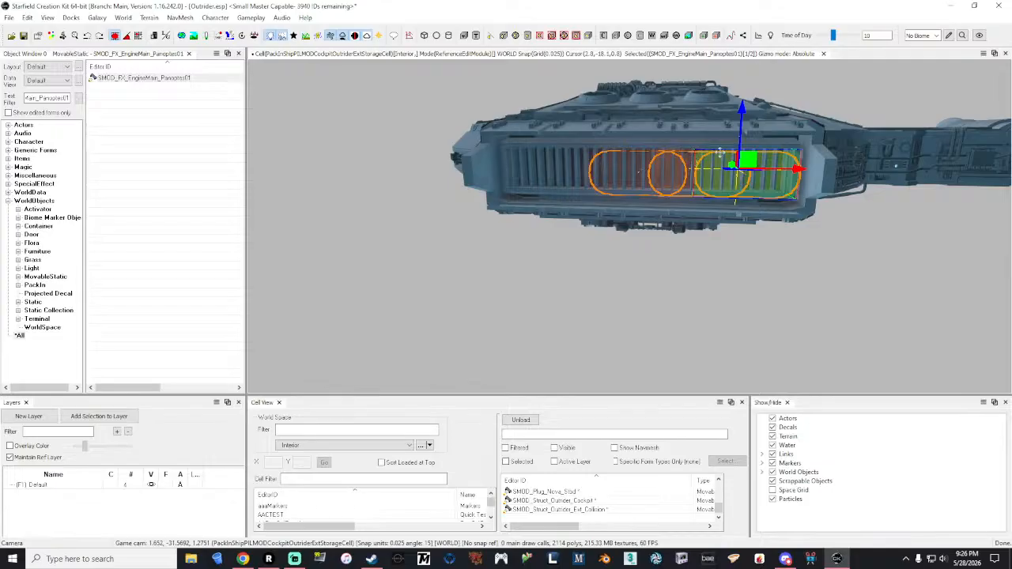
Duplicate the outer exhaust effect and set the copy's X position to -3.775 to mirror it to the grille's opposite end.
right_click(786, 155)
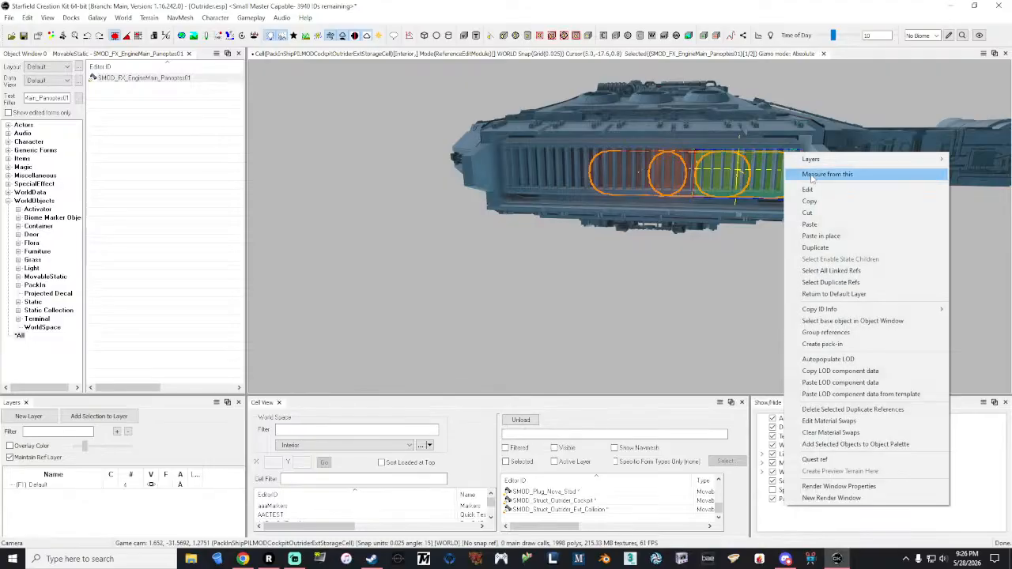
left_click(834, 248)
right_click(792, 157)
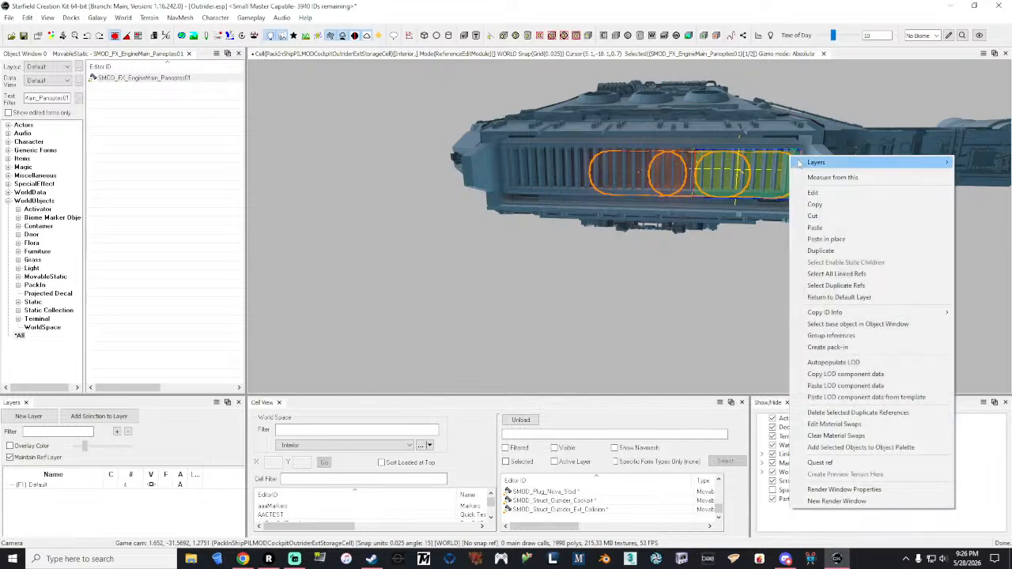
left_click(822, 195)
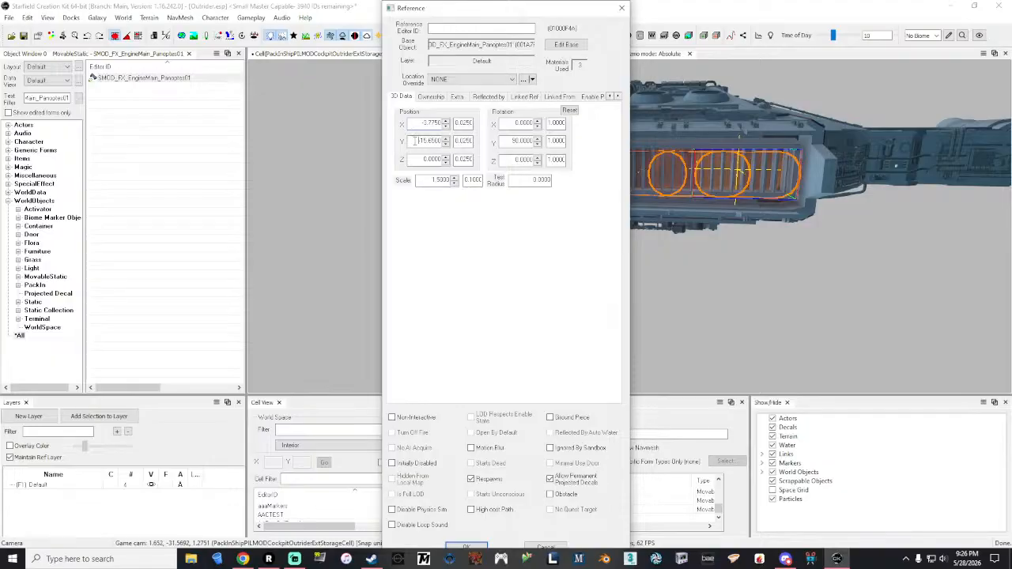
left_click(479, 547)
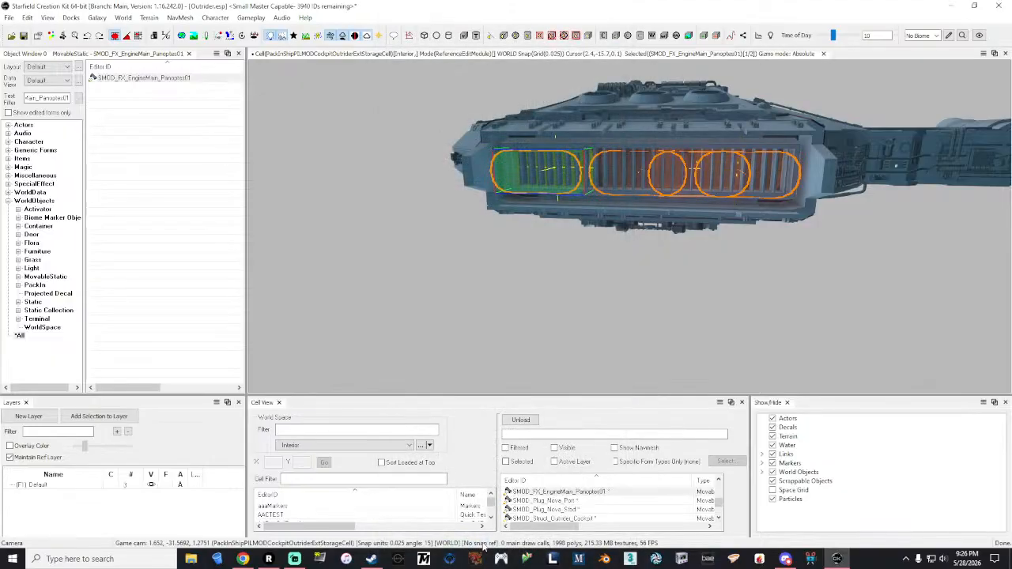
Duplicate the inner exhaust effect at X 2.15 and set the copy's X position to -2.15.
left_click(696, 152)
right_click(696, 151)
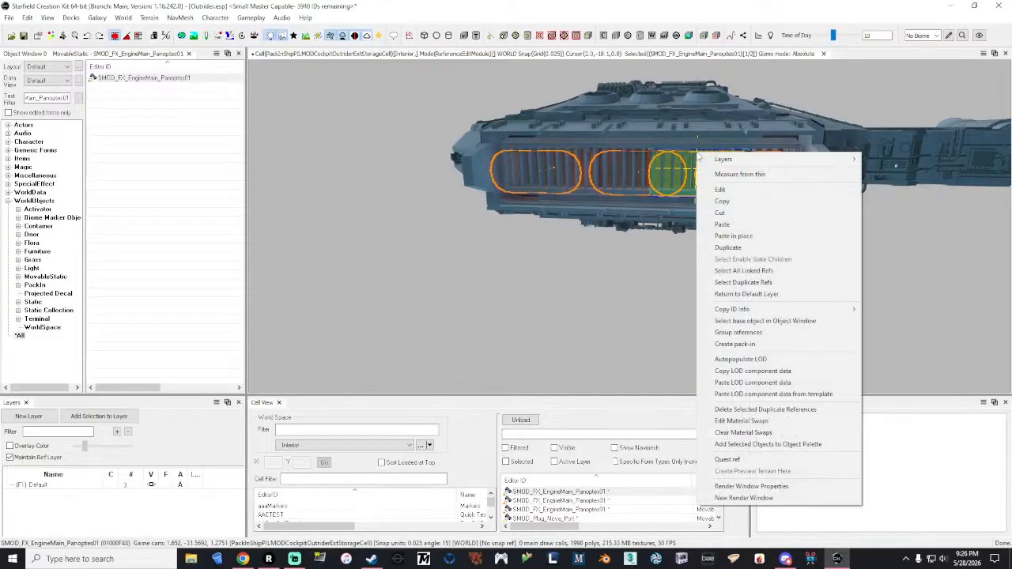
left_click(737, 250)
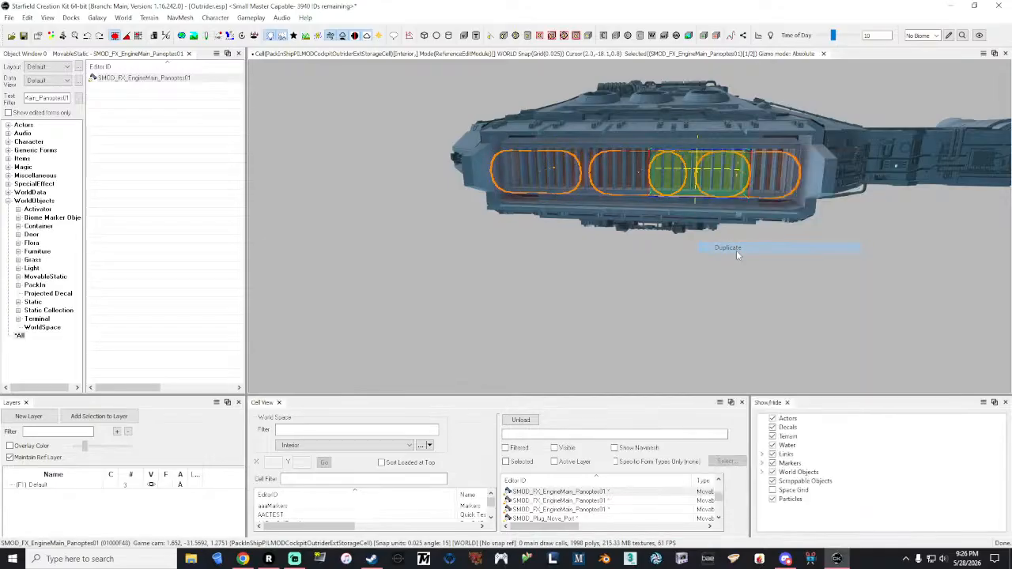
right_click(687, 153)
left_click(711, 191)
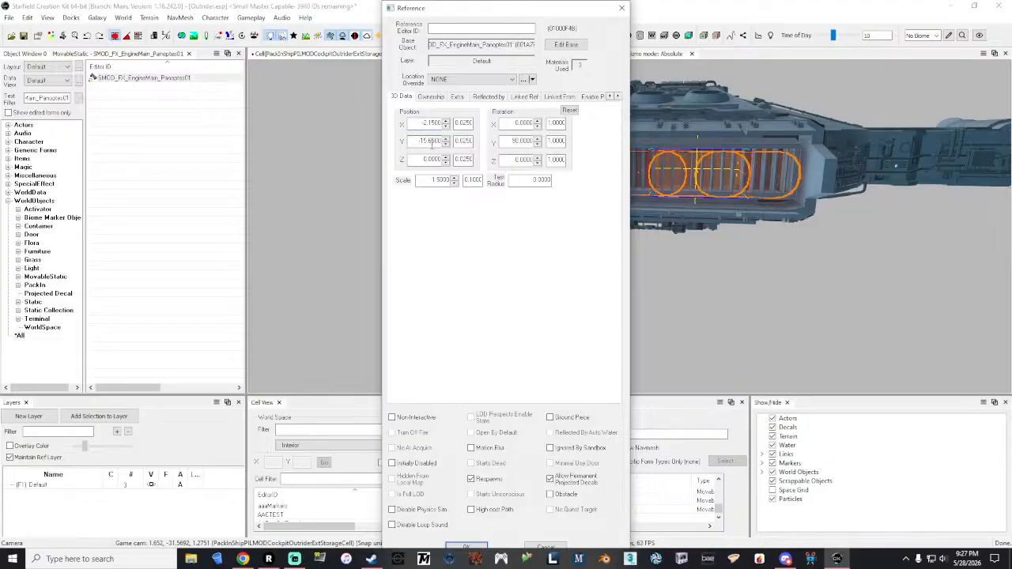
left_click_drag(499, 13, 189, 12)
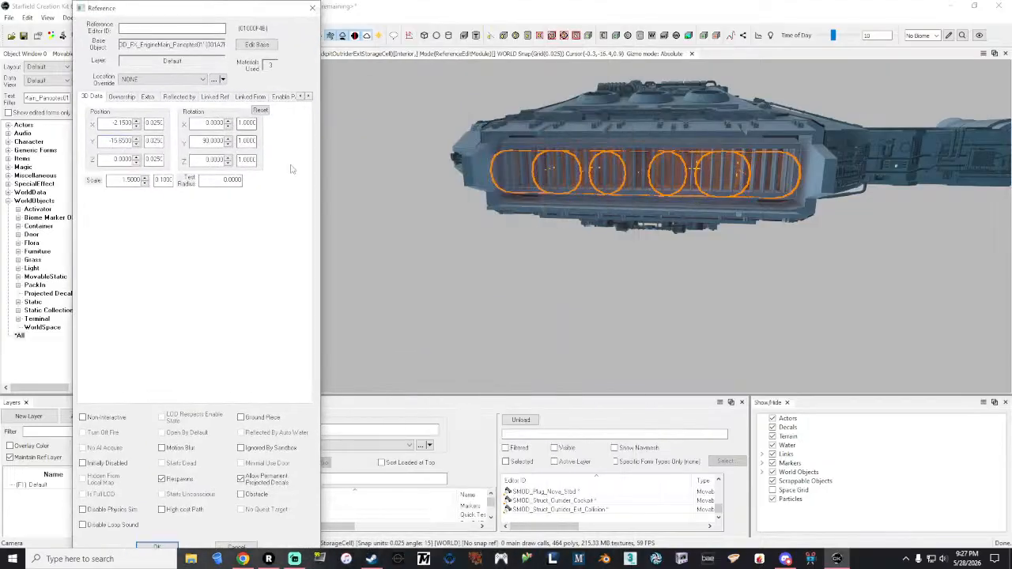
left_click(159, 546)
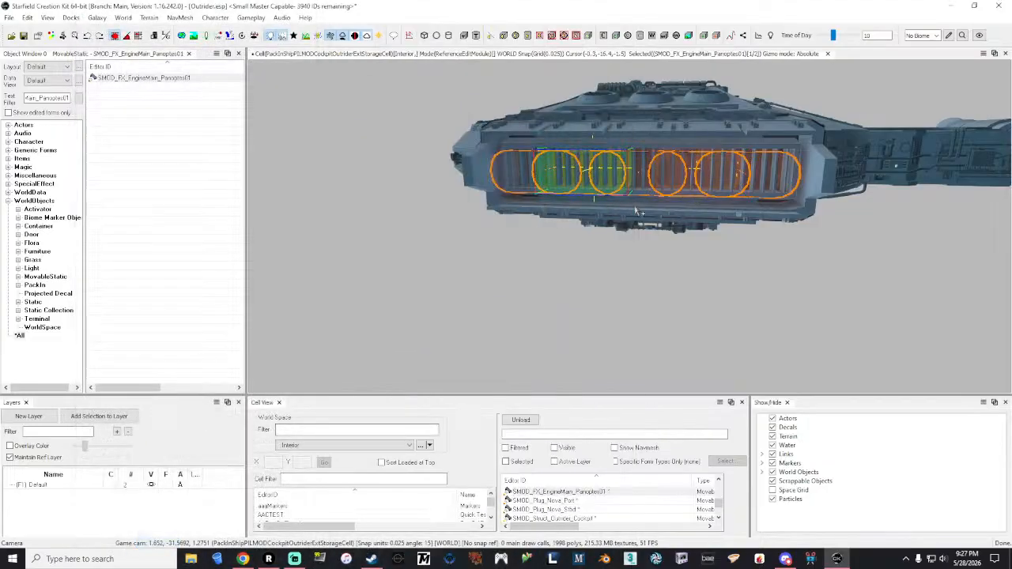
Select the centred exhaust effect and examine how it sits against the rear grille from the side and from behind.
left_click(657, 151)
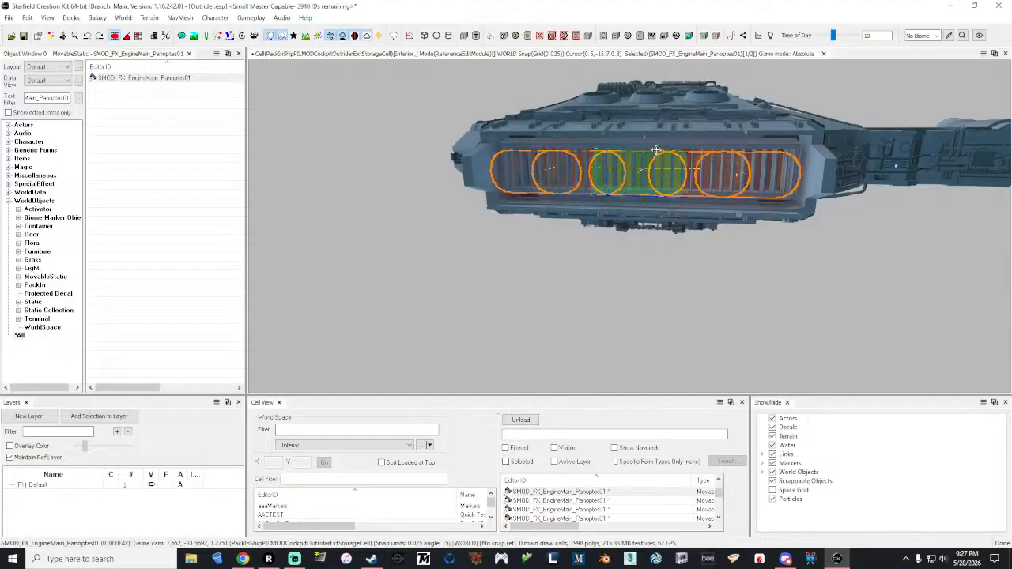
right_click_drag(657, 151, 807, 154)
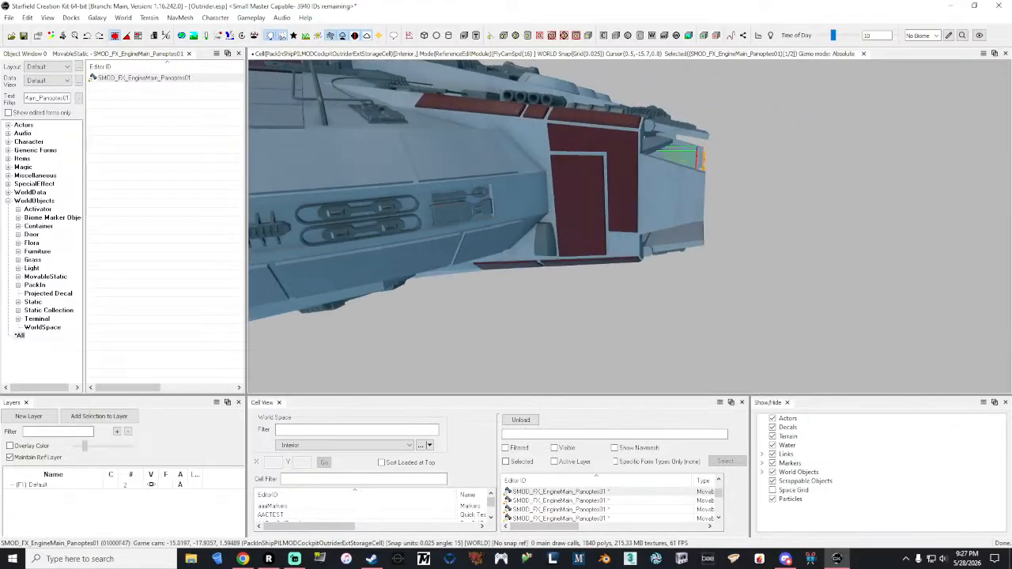
middle_click_drag(807, 154, 566, 140)
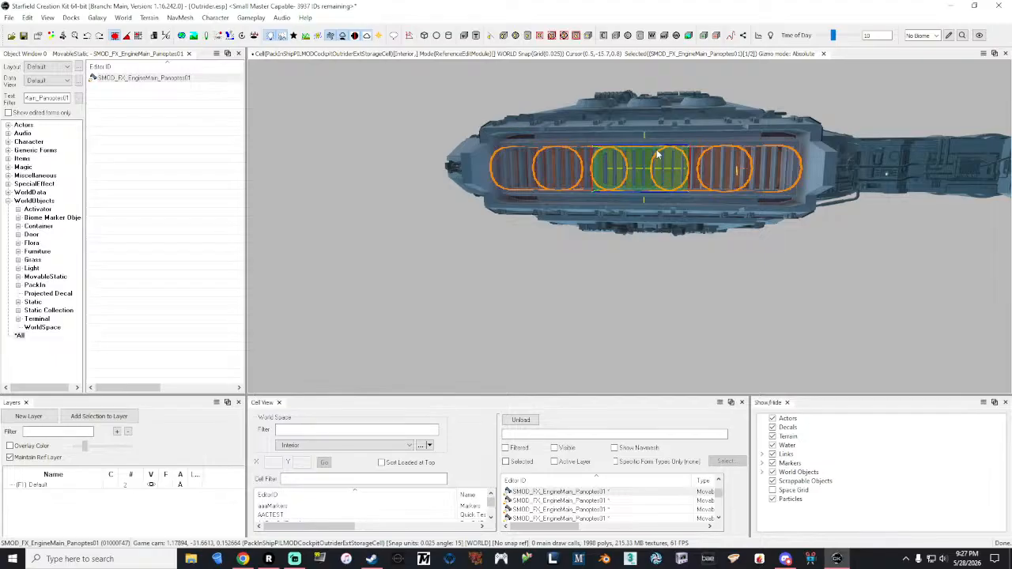
Select the outermost exhaust effect on the positive X side and examine its position, rotation and scale in the reference data.
left_click(802, 164)
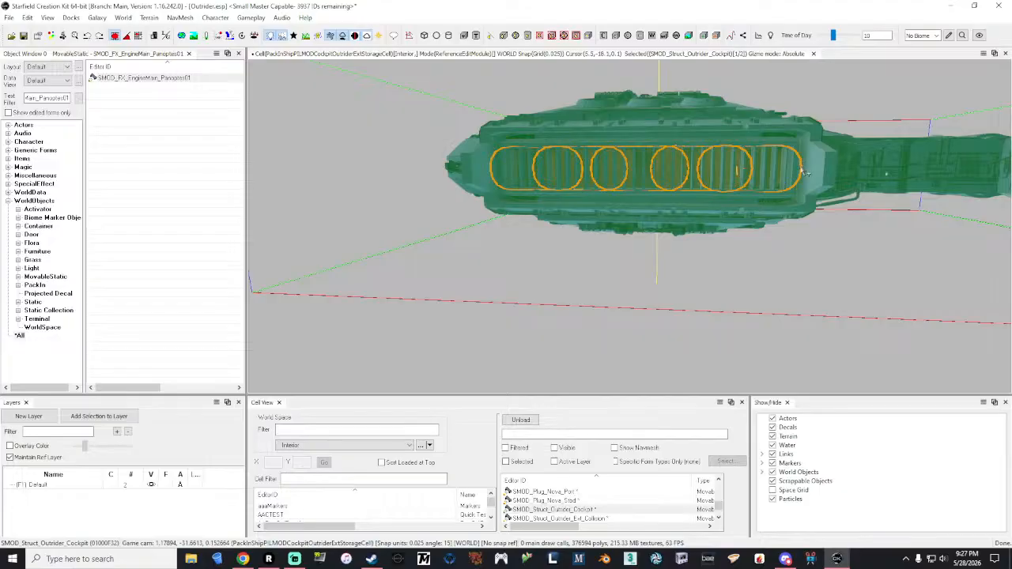
left_click(804, 169)
key("alt+Tab")
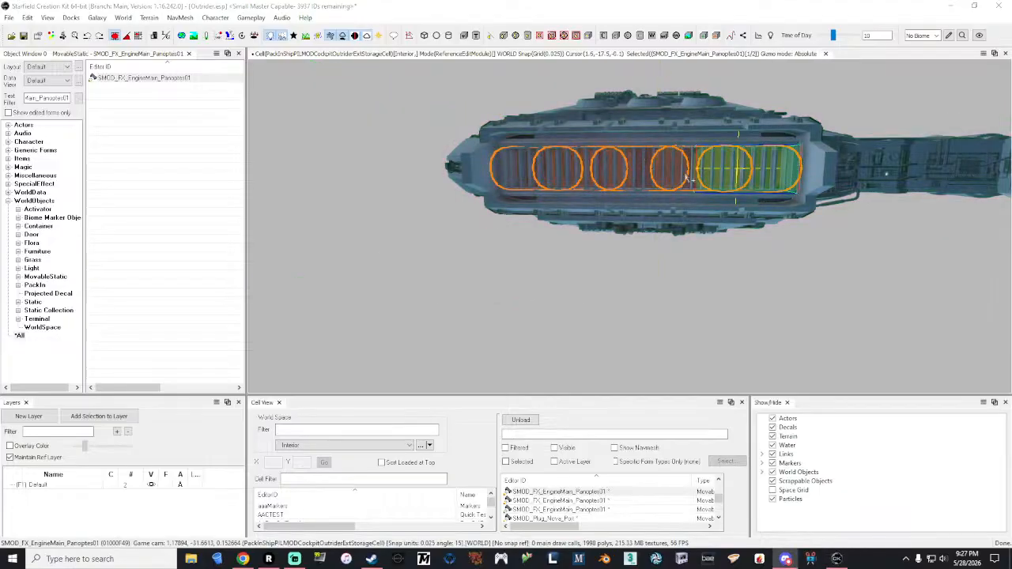
right_click(802, 164)
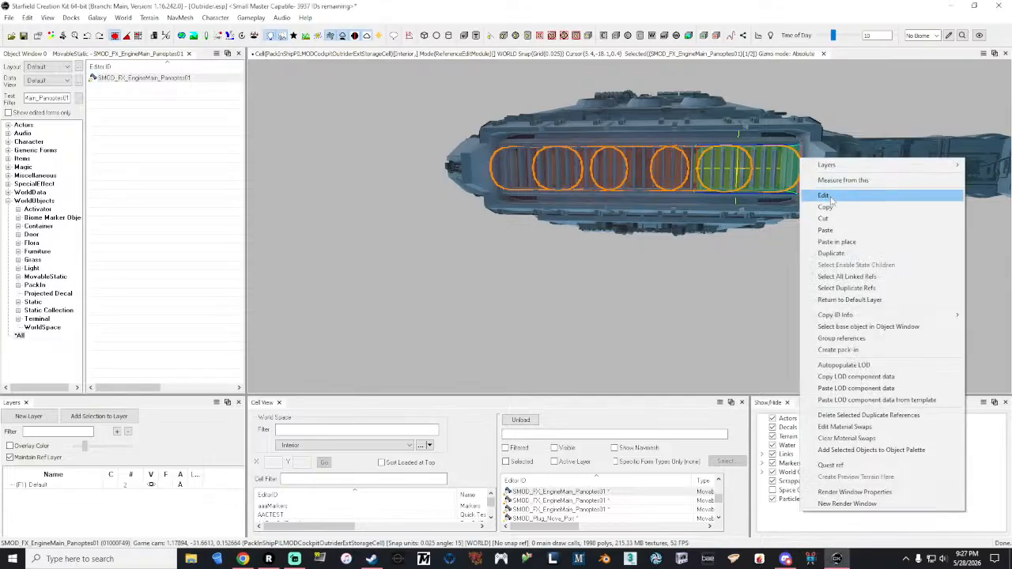
left_click(823, 194)
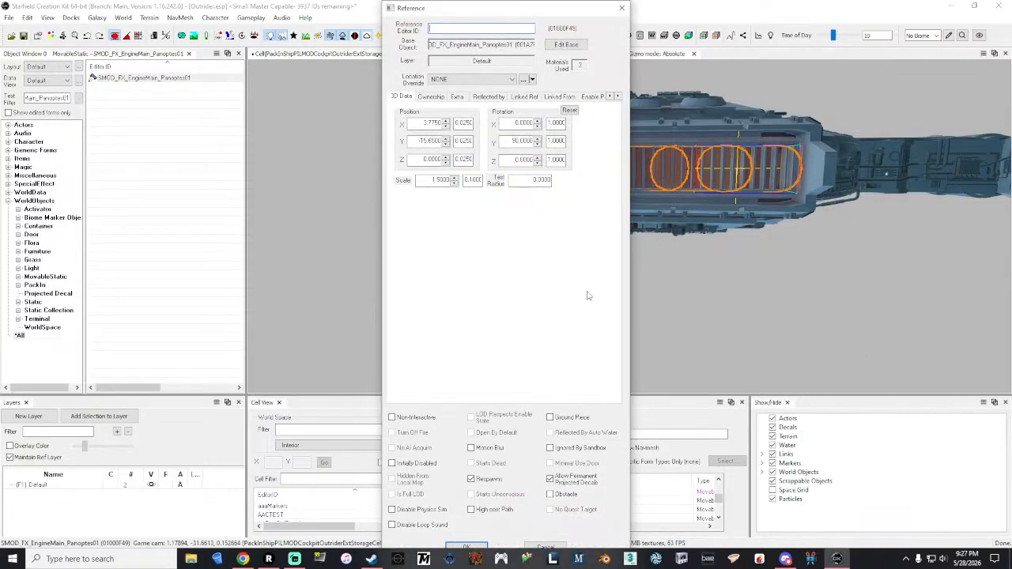
key("alt+Tab")
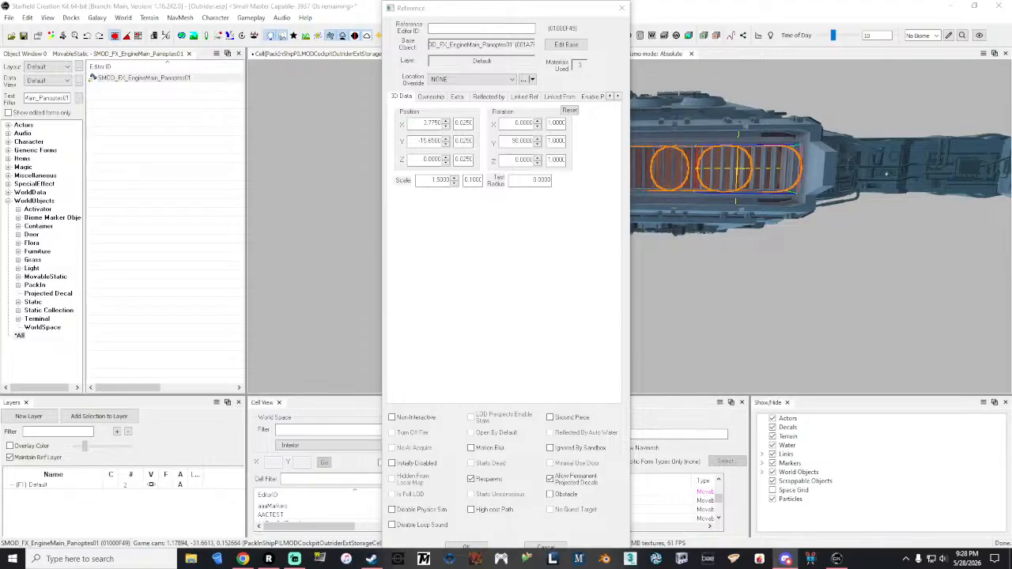
left_click(622, 7)
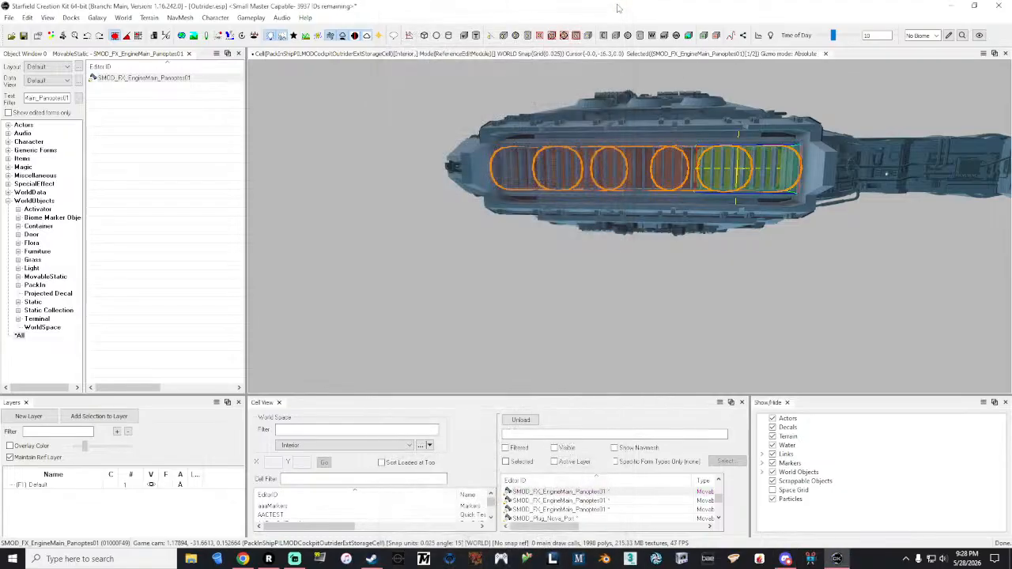
Examine the reference data of the inner exhaust effect on the positive X side, between the centre and outer ones.
left_click(693, 146)
right_click(692, 147)
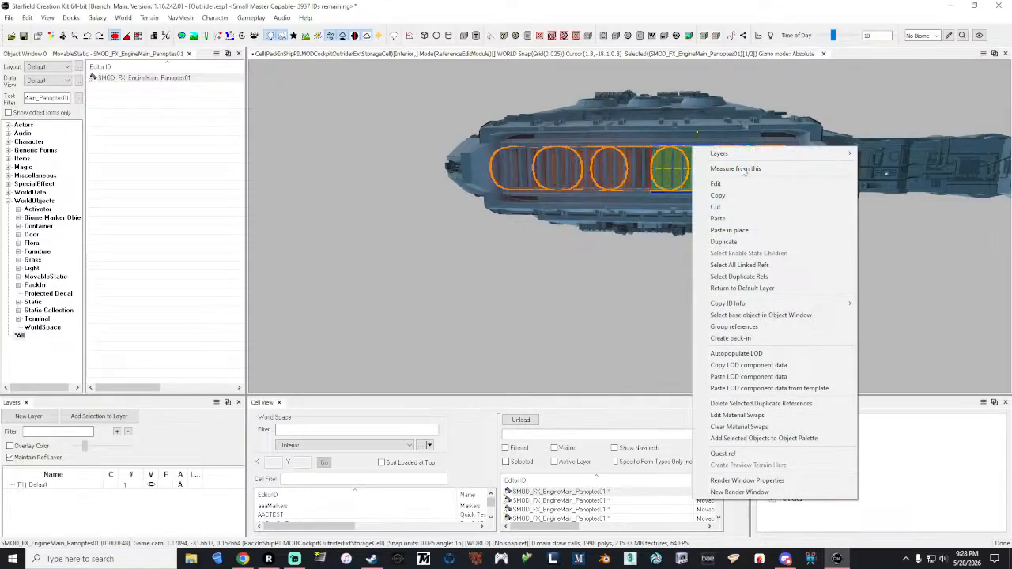
left_click(745, 183)
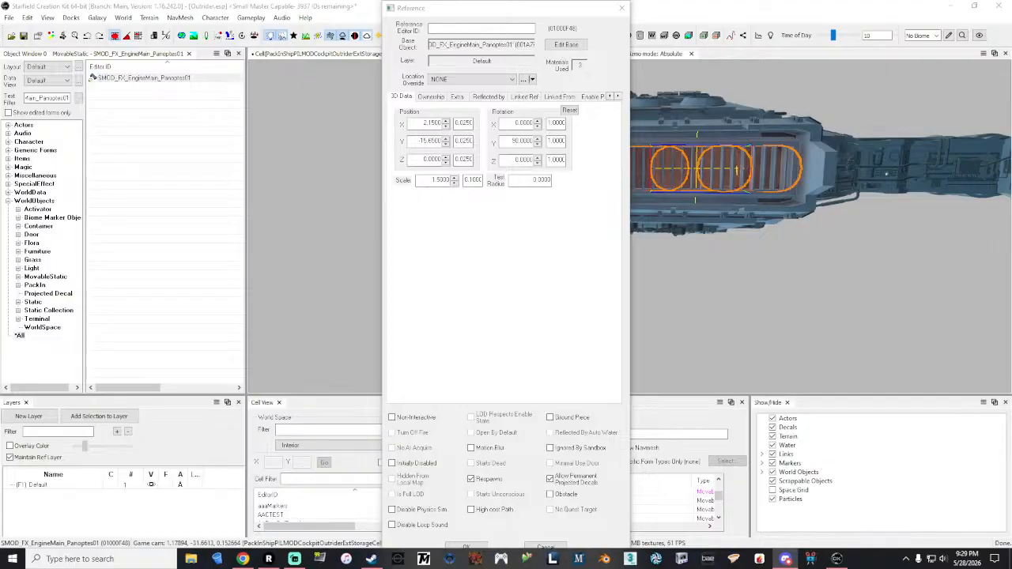
left_click(622, 7)
Recheck the outermost positive-X exhaust effect's reference data and close it with the values kept.
left_click(792, 150)
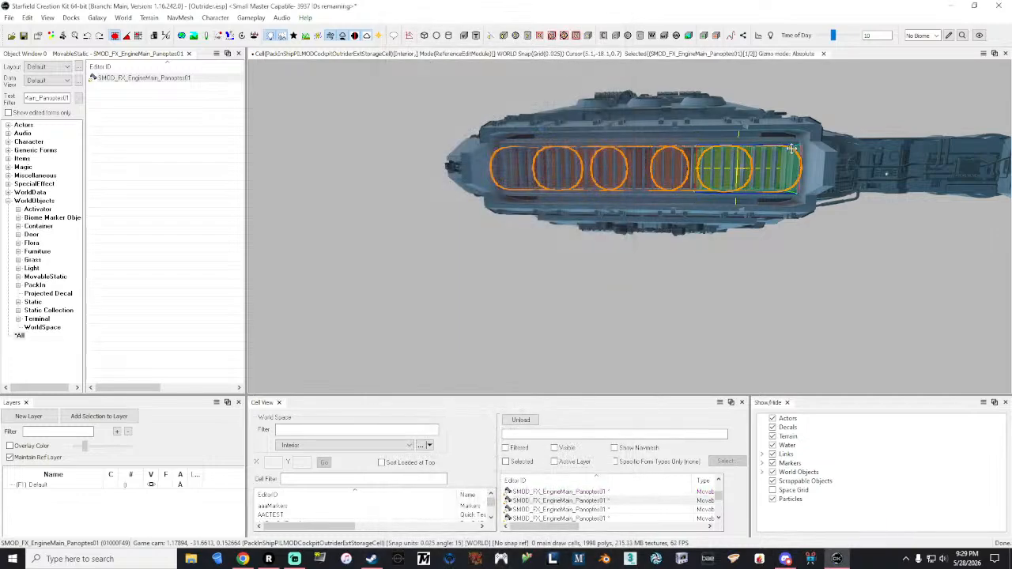
right_click(791, 149)
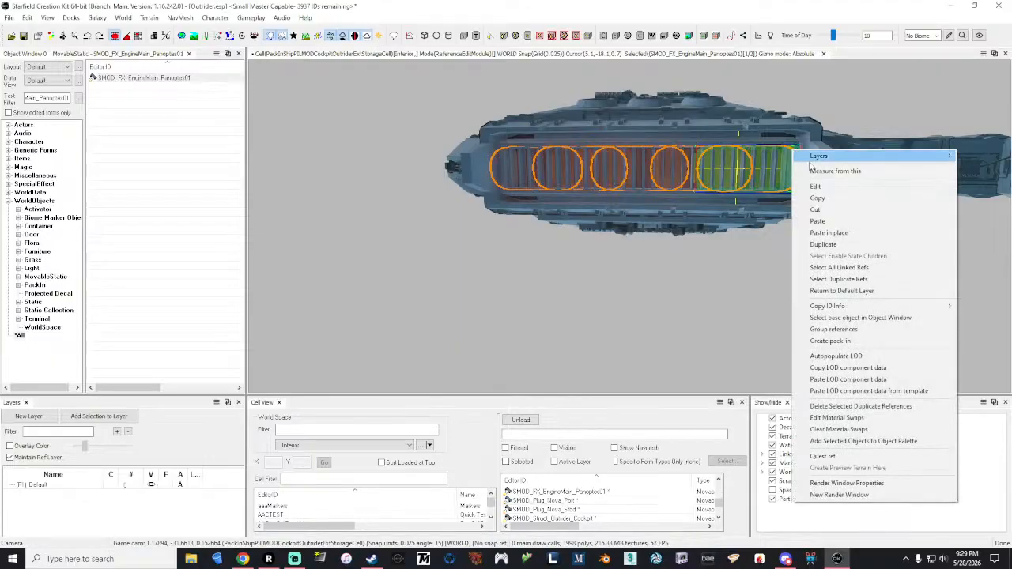
left_click(827, 186)
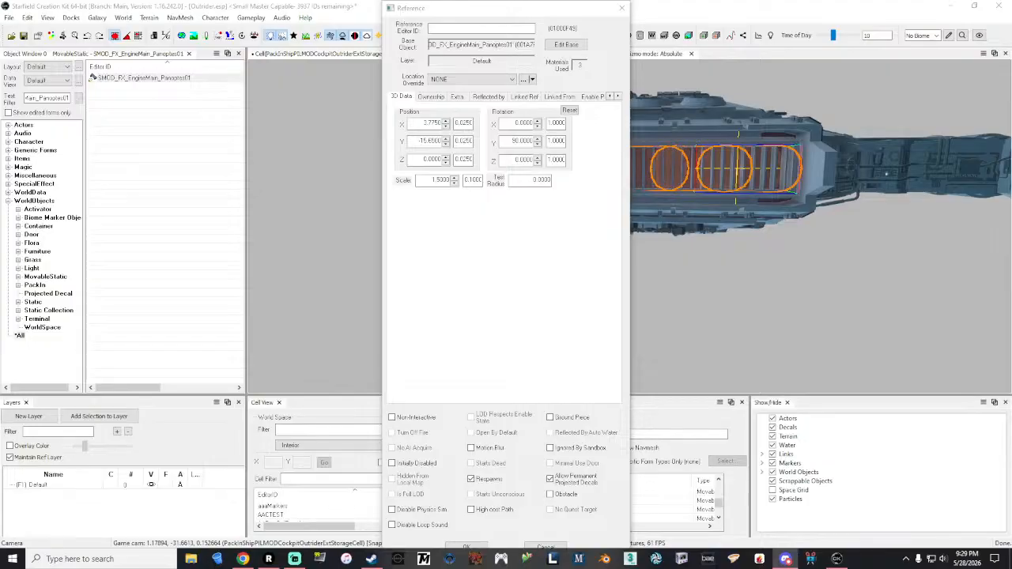
left_click_drag(483, 11, 477, 11)
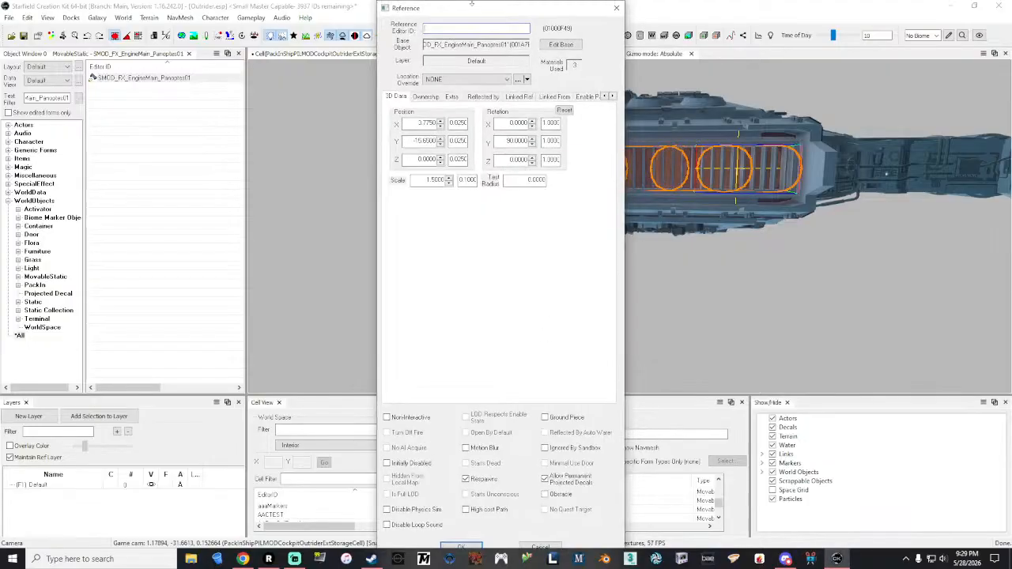
left_click(461, 548)
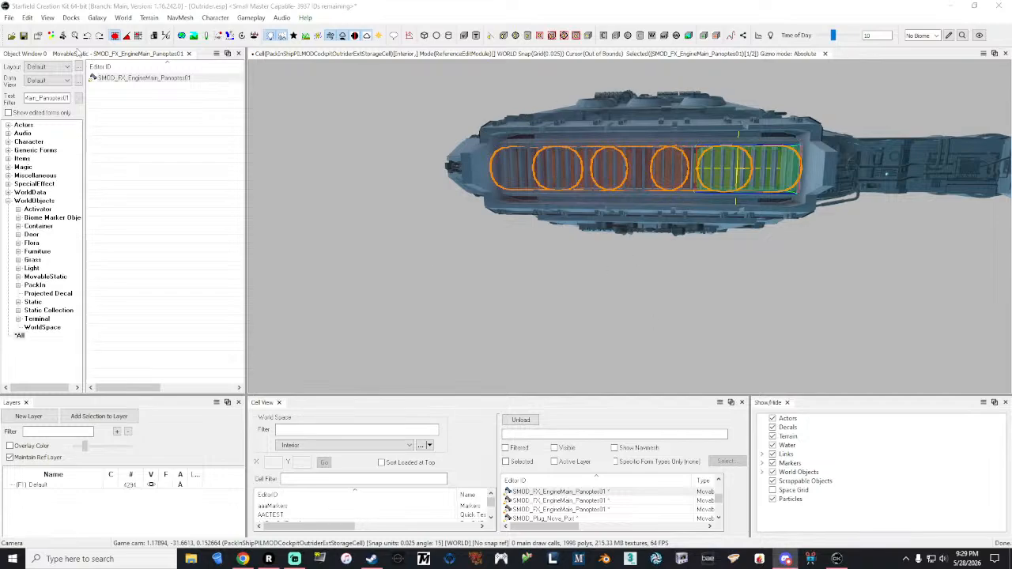
Save the plugin, then filter the objects for outrider and open the ShipPI_SMOD_Struct_Outrider_Shell pack-in in the render window.
left_click(24, 36)
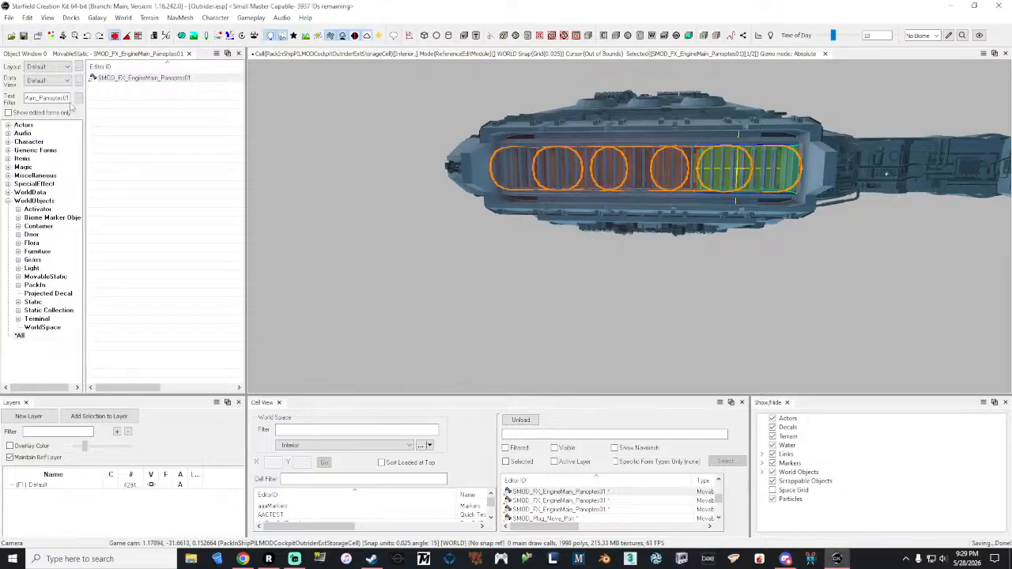
double_click(48, 98)
type("su")
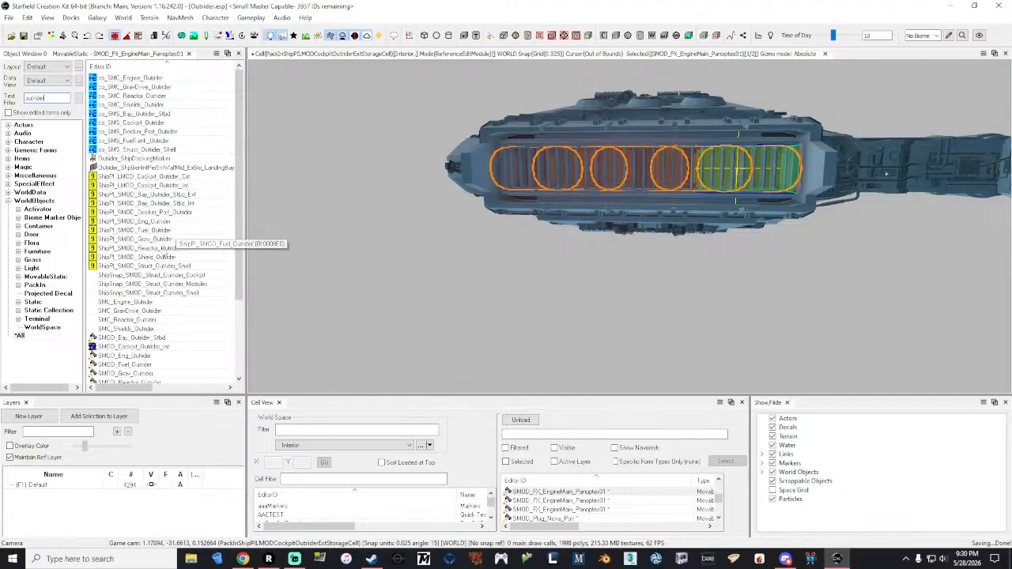
double_click(150, 266)
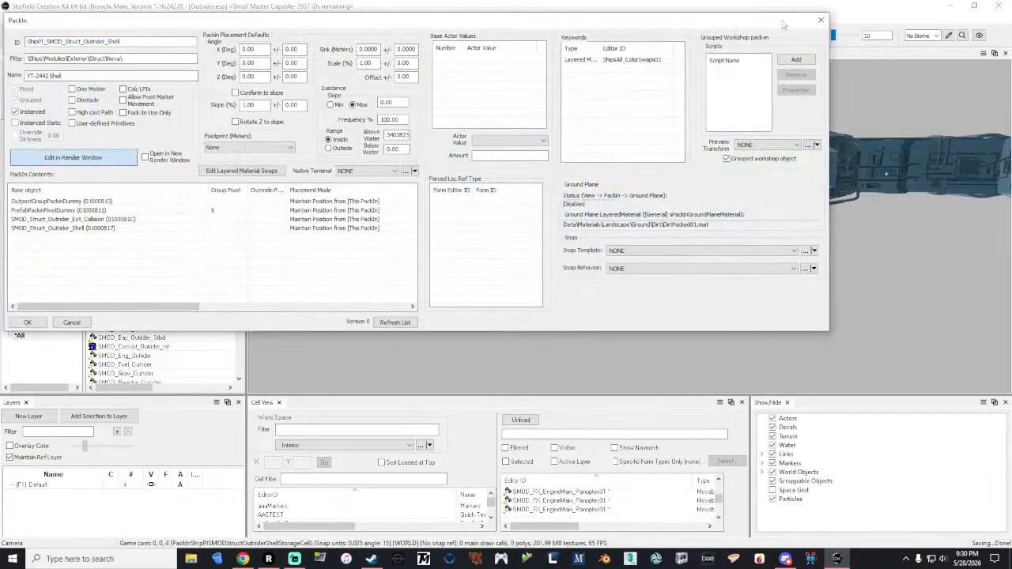
left_click(821, 20)
scroll(679, 204, "down", 5)
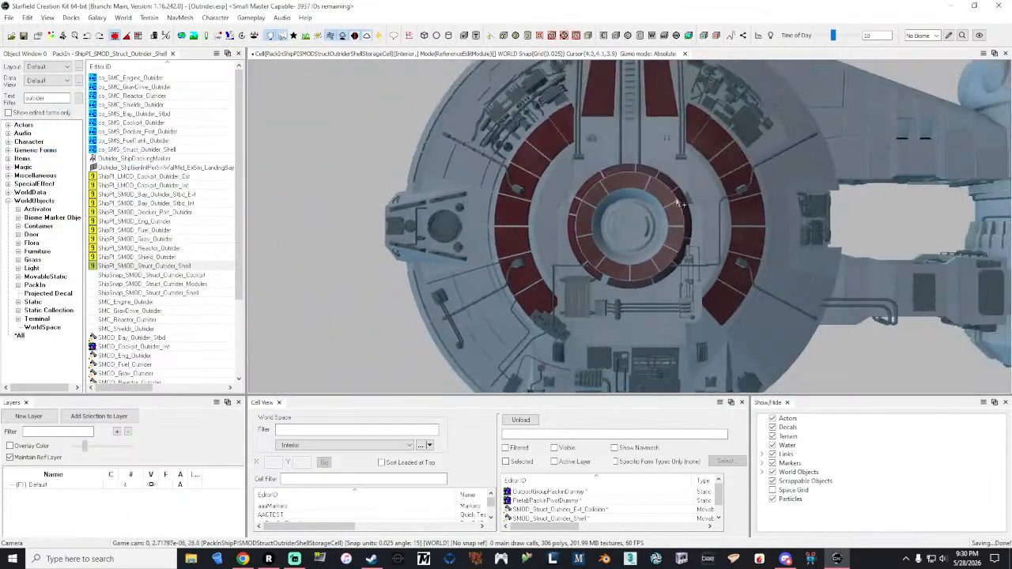
Find SMOD_FX_EngineMain_Panoptes01 and place one exhaust effect near the centre of the shell's rear grille.
left_click(678, 203)
middle_click_drag(678, 204, 678, 107, "shift")
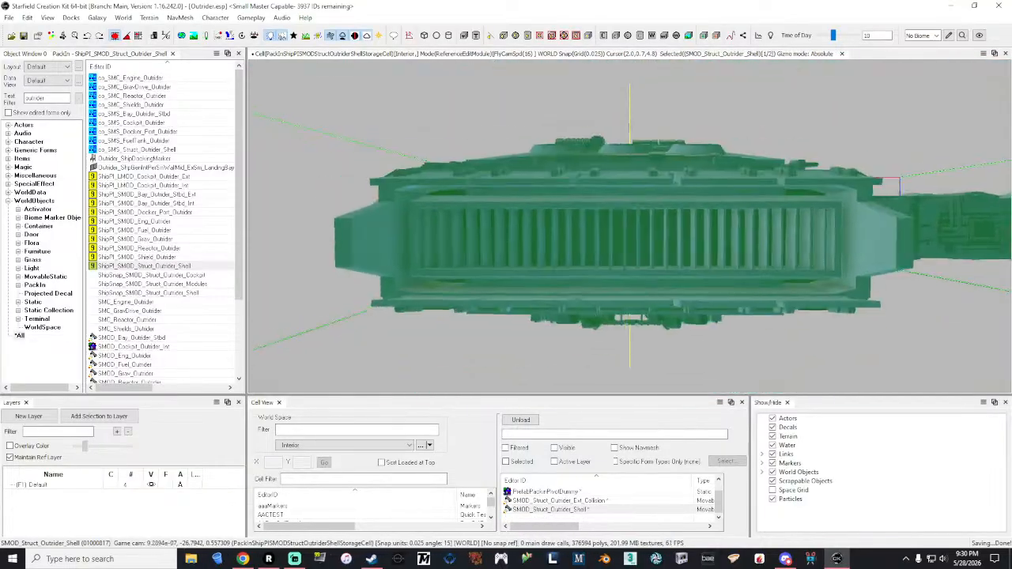
scroll(678, 115, "down", 2)
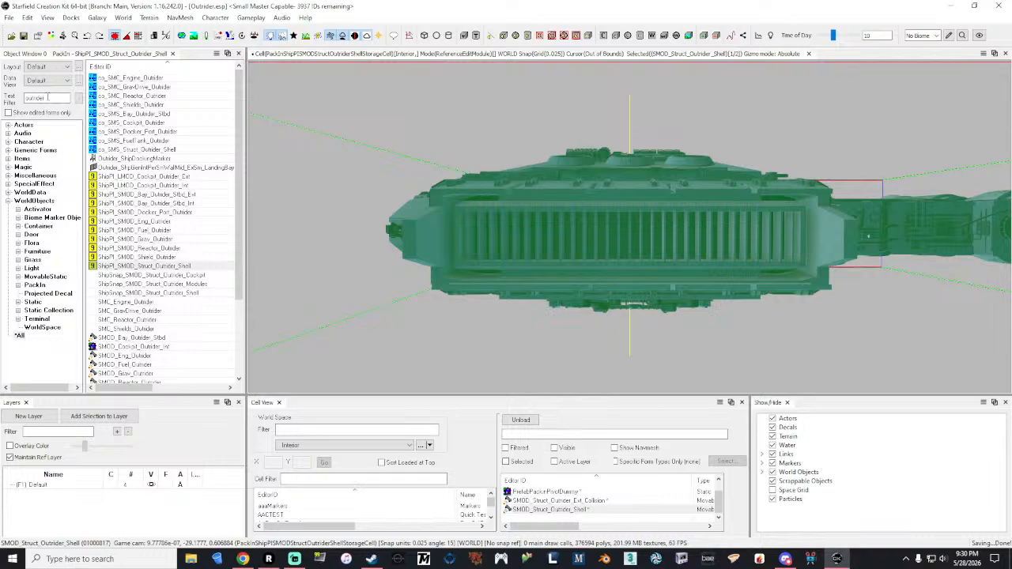
double_click(48, 98)
right_click(49, 97)
left_click(87, 143)
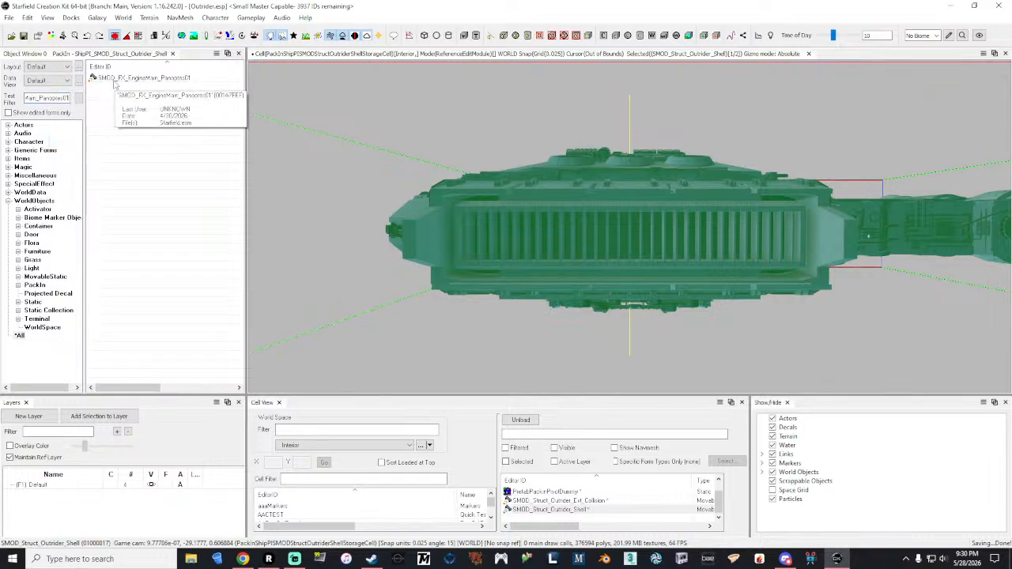
left_click_drag(115, 78, 643, 242)
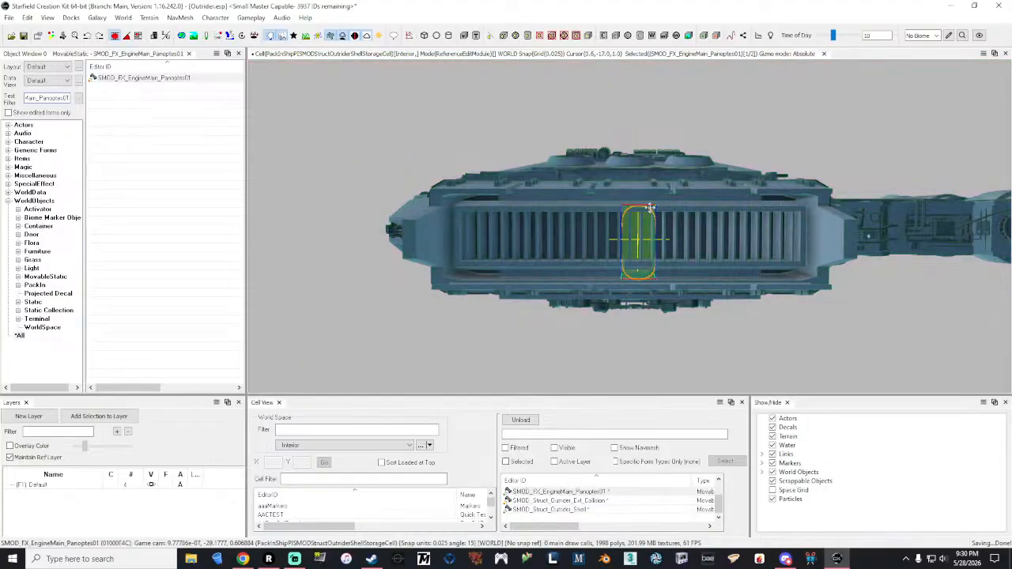
Set the placed exhaust effect's position to X 0, Y -15.65 and Z 0.
right_click(650, 207)
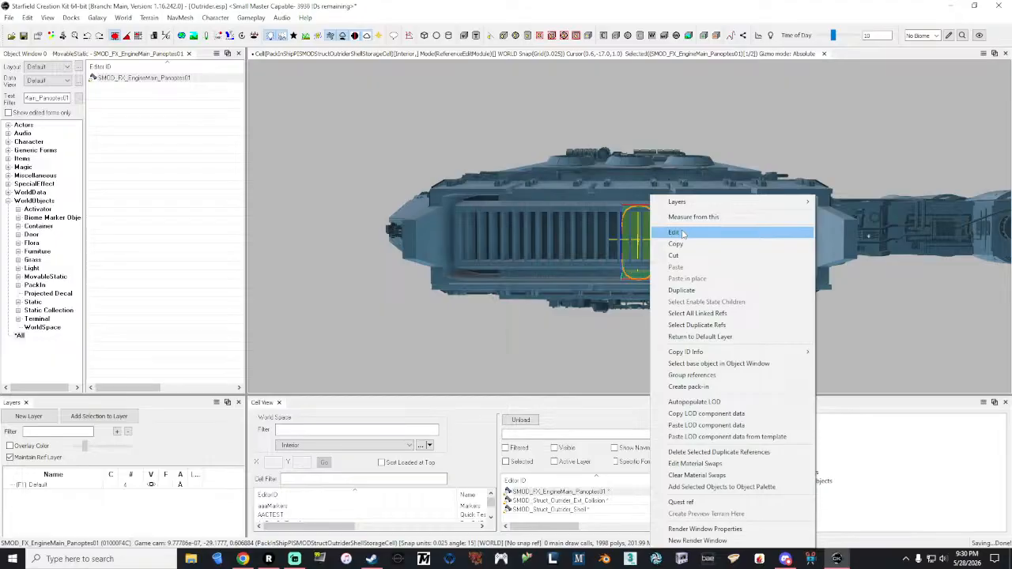
left_click(676, 233)
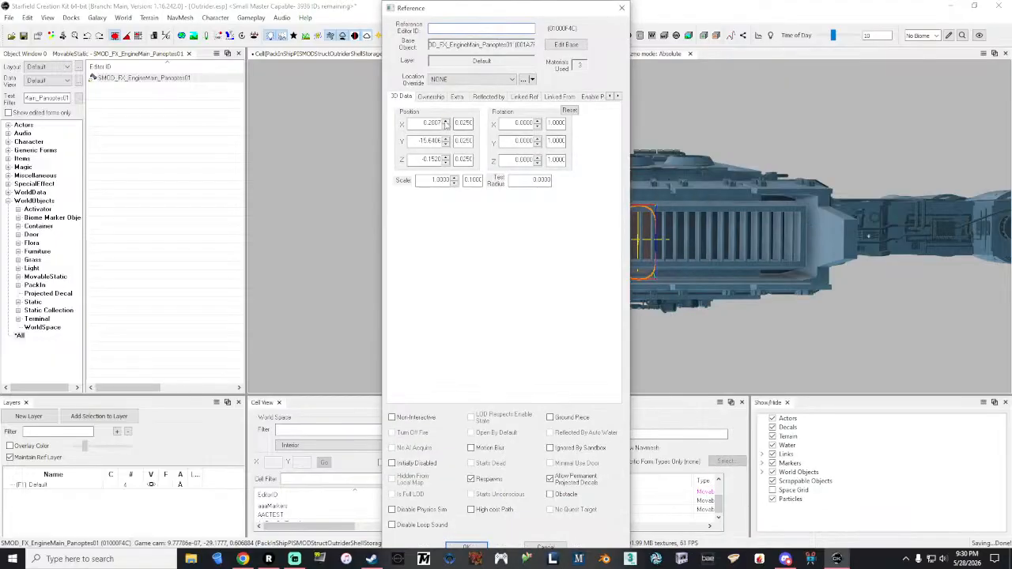
double_click(424, 124)
type("0")
double_click(431, 159)
type("0")
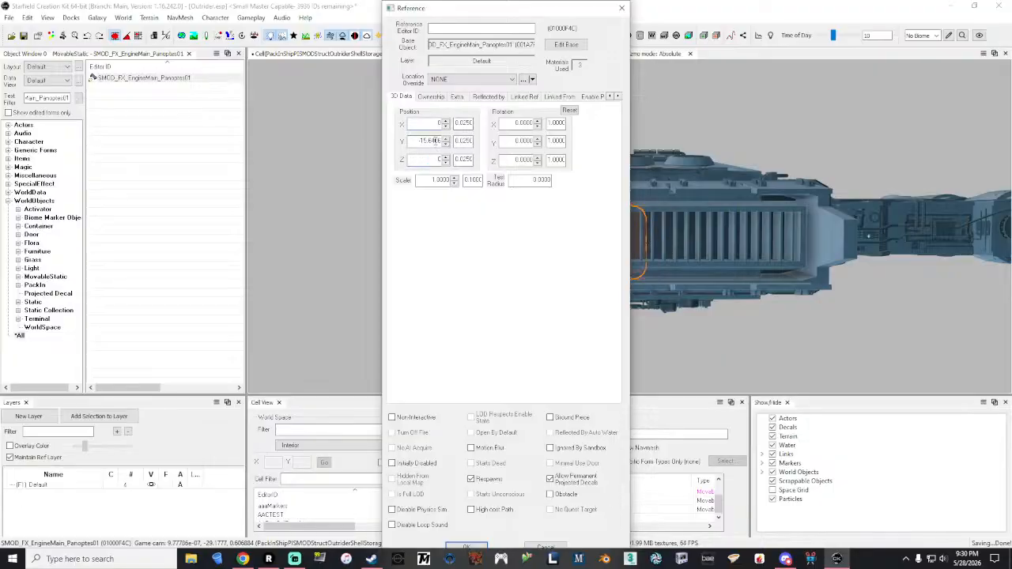
double_click(433, 140)
type("5")
Set the centred exhaust effect's Y rotation to 90 and its scale to 1.5, and accept the reference data.
left_click(514, 142)
type("9")
left_click(514, 160)
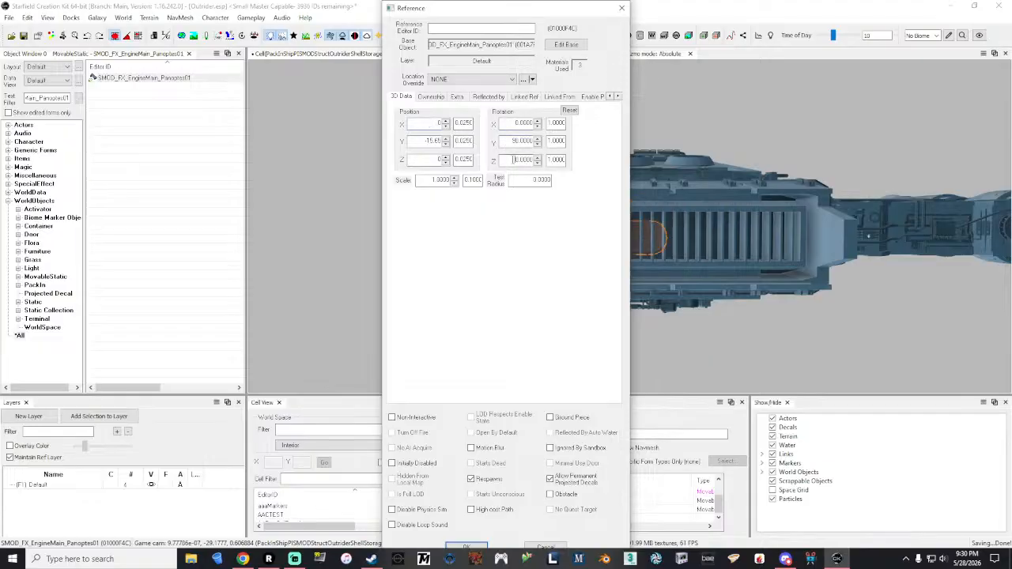
left_click_drag(427, 181, 465, 181)
type("1")
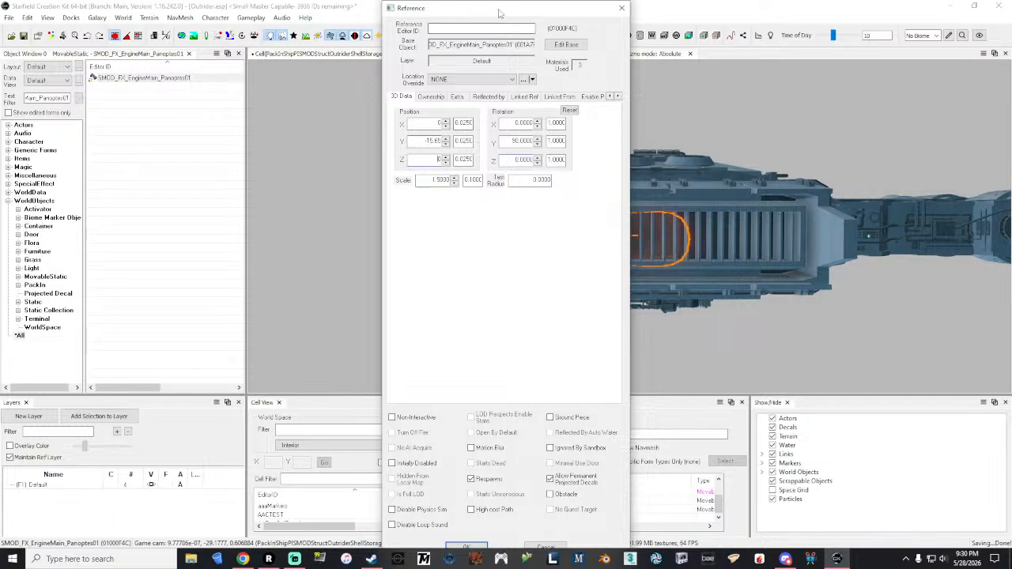
left_click_drag(499, 11, 370, 14)
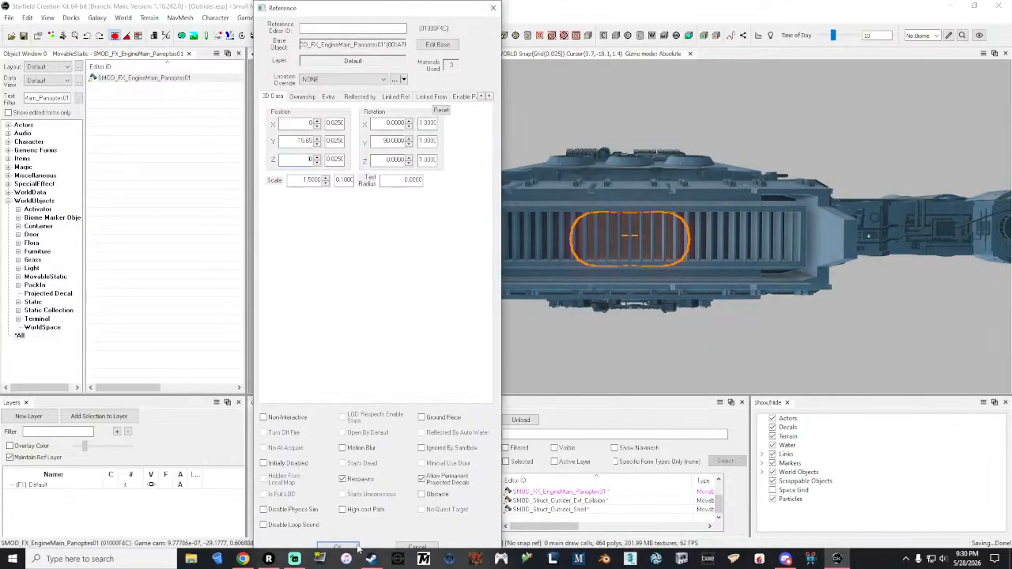
left_click(338, 538)
Duplicate the centred exhaust effect and set the copy's X position to 3.775.
right_click(681, 227)
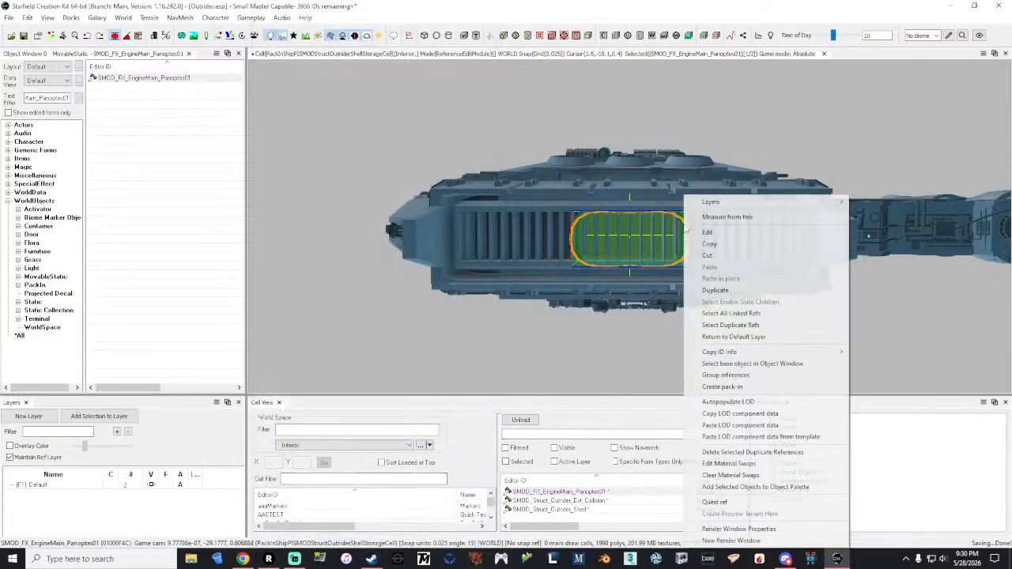
left_click(722, 292)
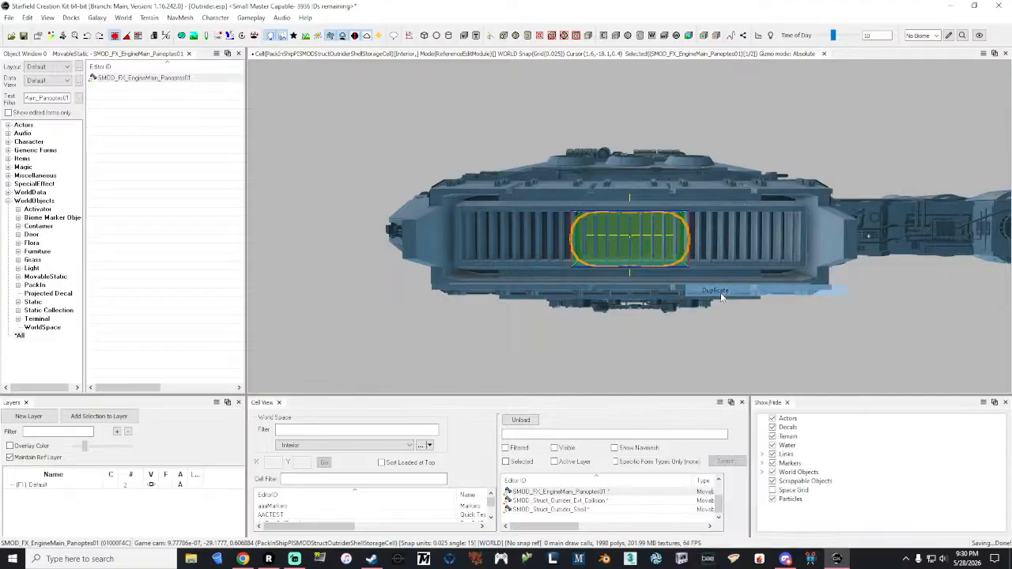
right_click(687, 230)
left_click(716, 232)
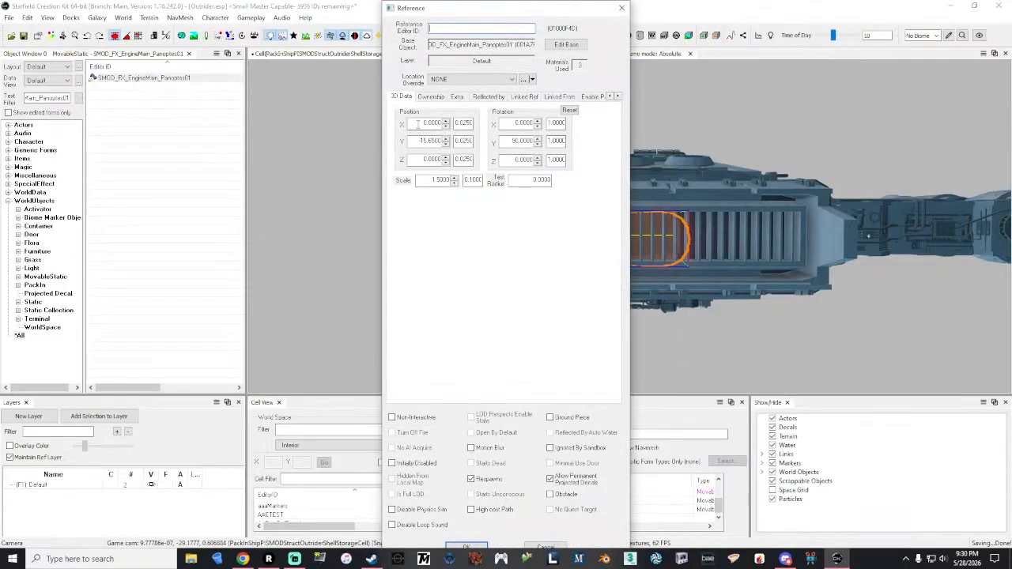
left_click_drag(421, 124, 484, 126)
type("3.7750")
left_click(436, 140)
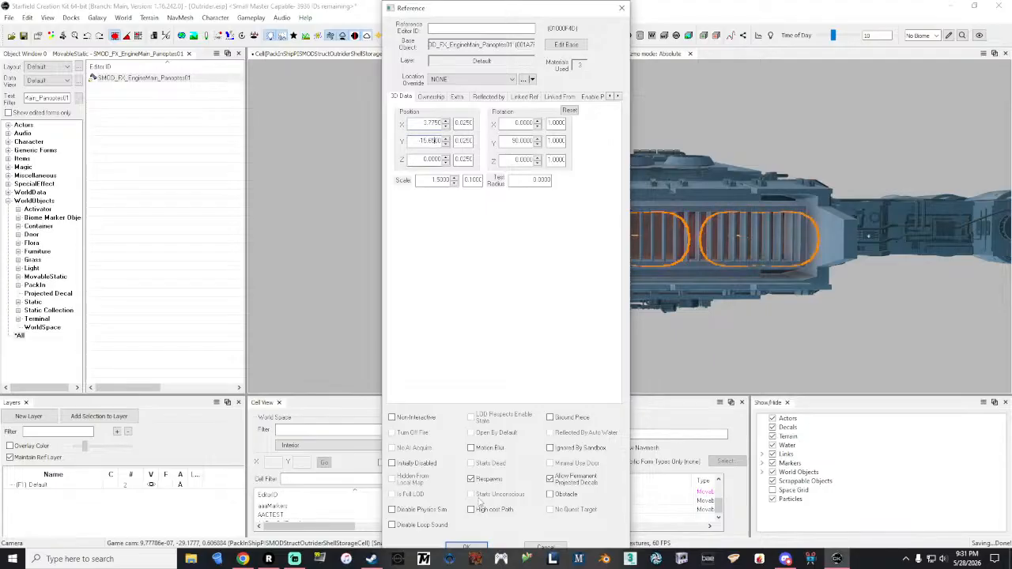
Duplicate the centred exhaust effect again and set this copy's X position to 2.15.
left_click(685, 223)
right_click(685, 222)
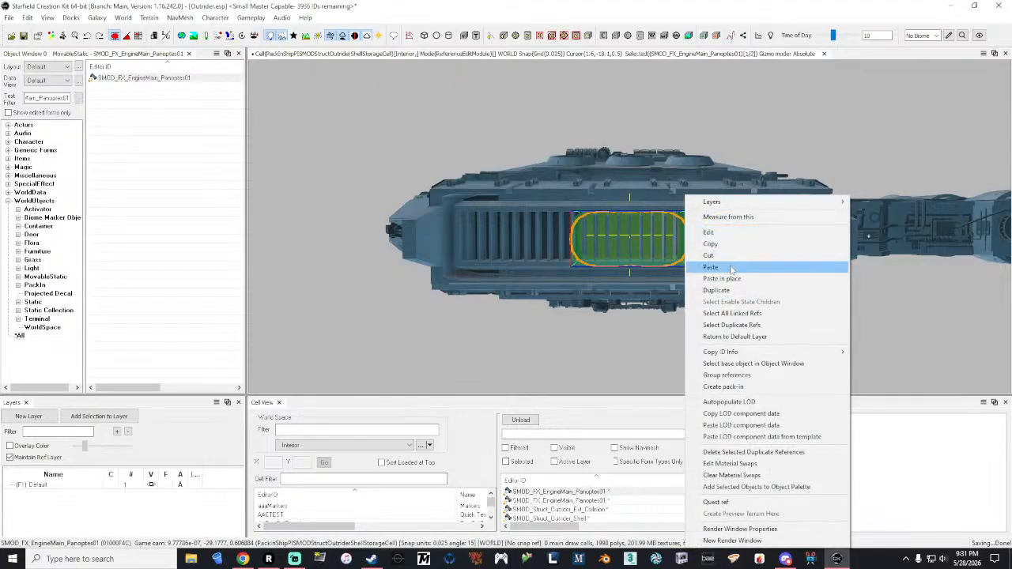
left_click(728, 291)
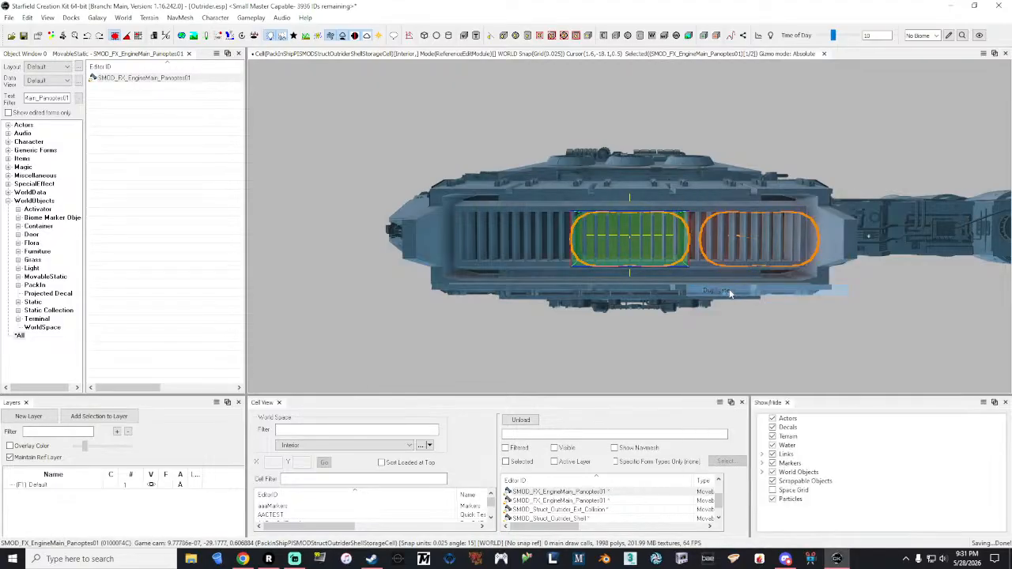
right_click(682, 222)
left_click(706, 232)
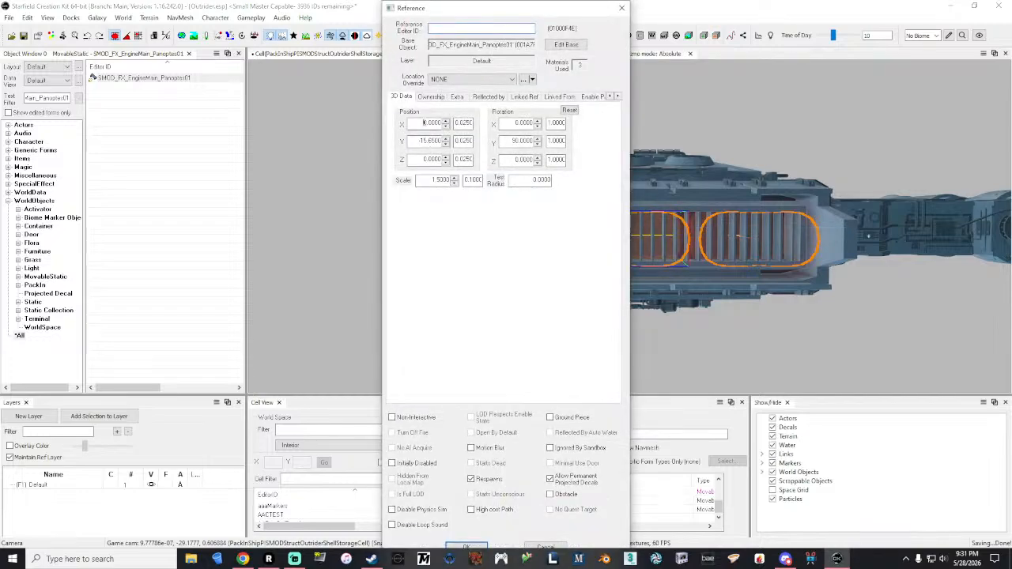
left_click_drag(423, 122, 470, 124)
type("2.15")
left_click(434, 141)
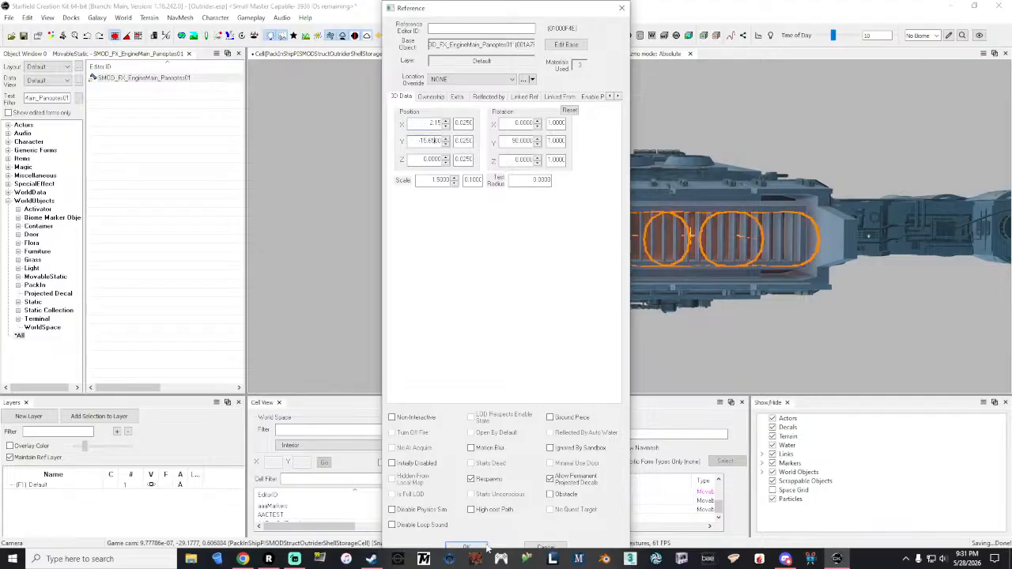
left_click(474, 548)
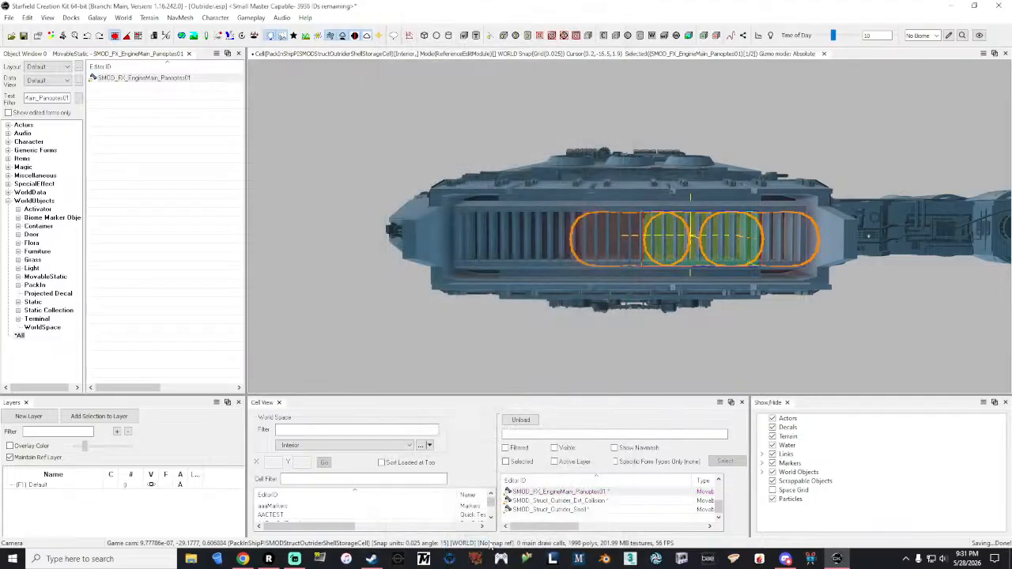
Duplicate the outermost positive-X exhaust effect and negate the copy's 3.775 X position to mirror it across the grille.
left_click(812, 224)
right_click(812, 224)
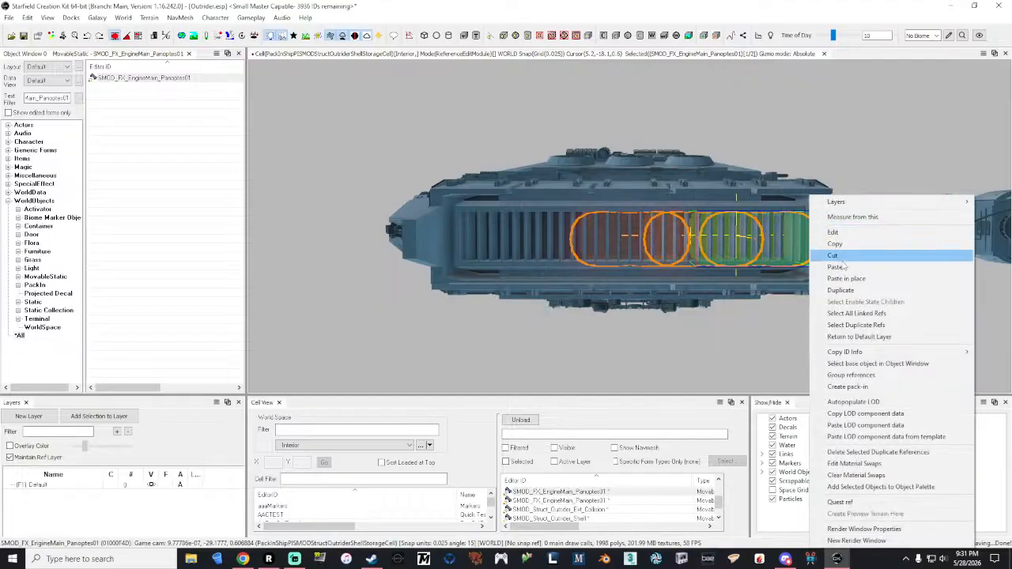
left_click(841, 290)
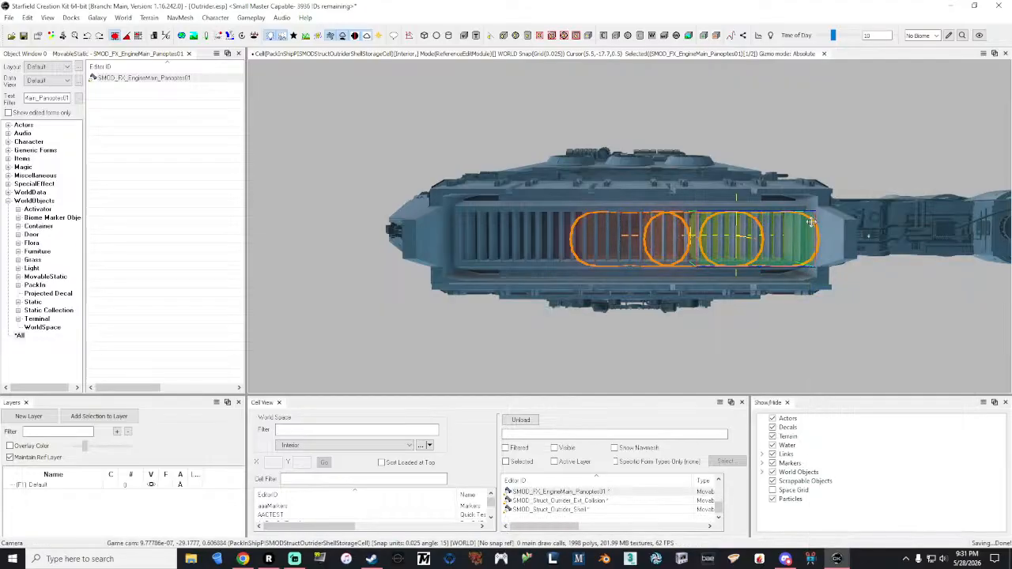
right_click(811, 222)
left_click(829, 232)
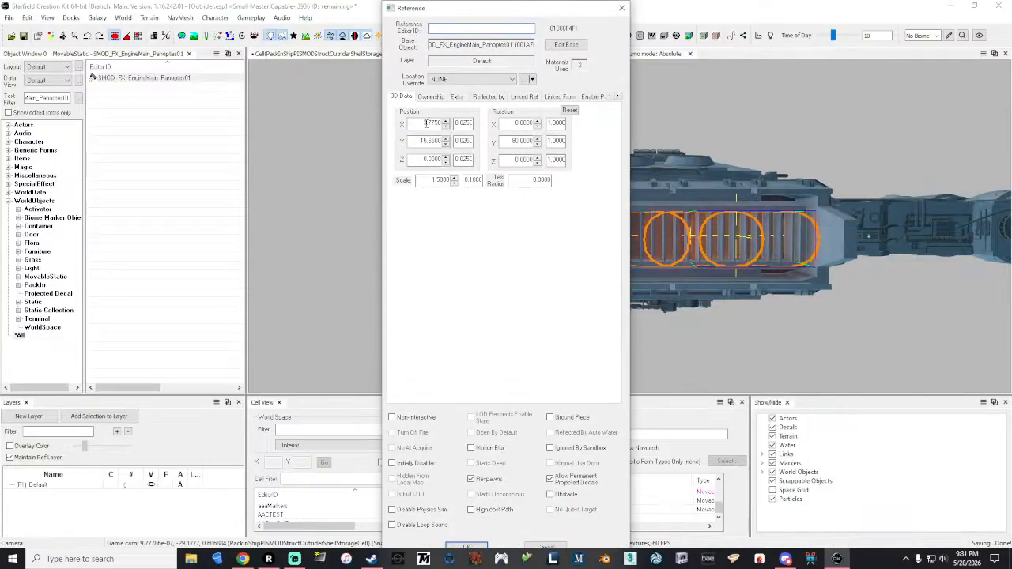
left_click(478, 547)
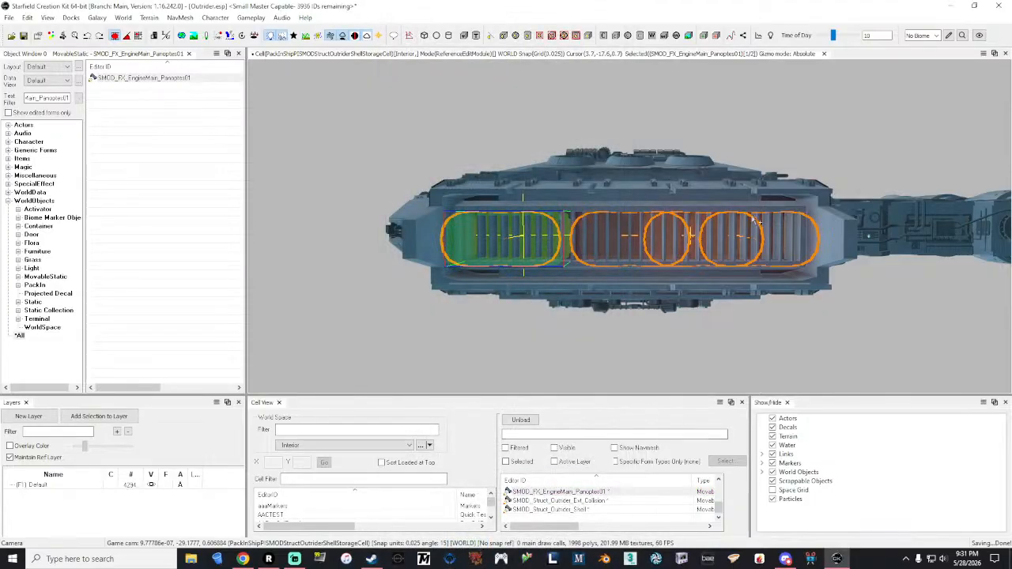
Duplicate the inner positive-X exhaust effect and set the copy's X position to -2.15.
left_click(755, 224)
right_click(751, 196)
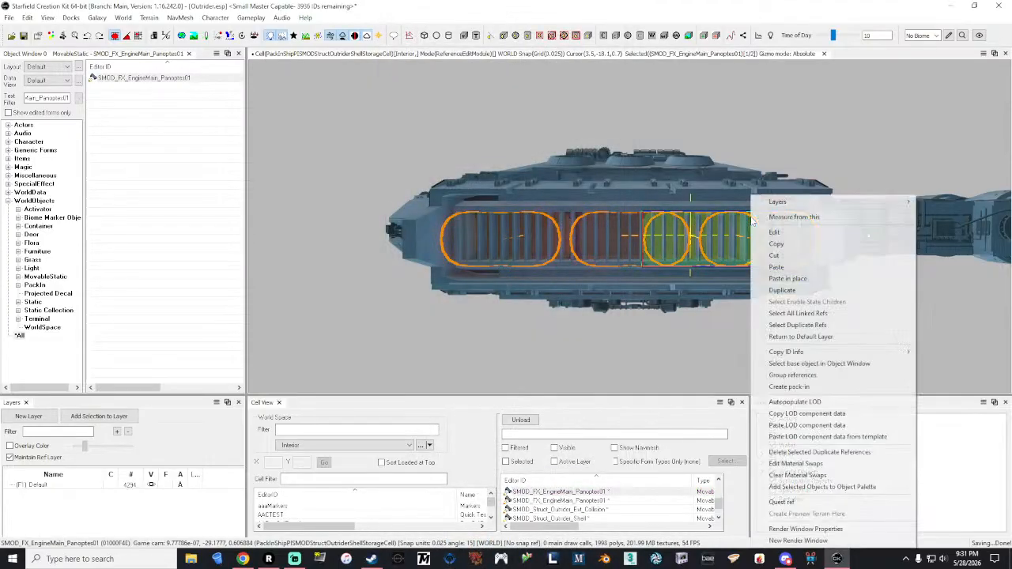
left_click(793, 291)
right_click(754, 197)
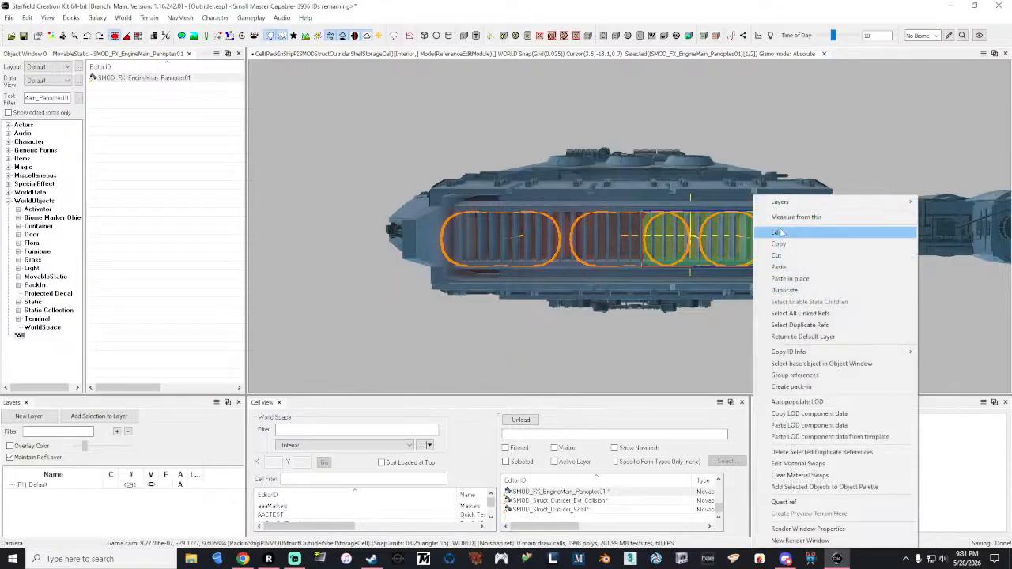
left_click(779, 231)
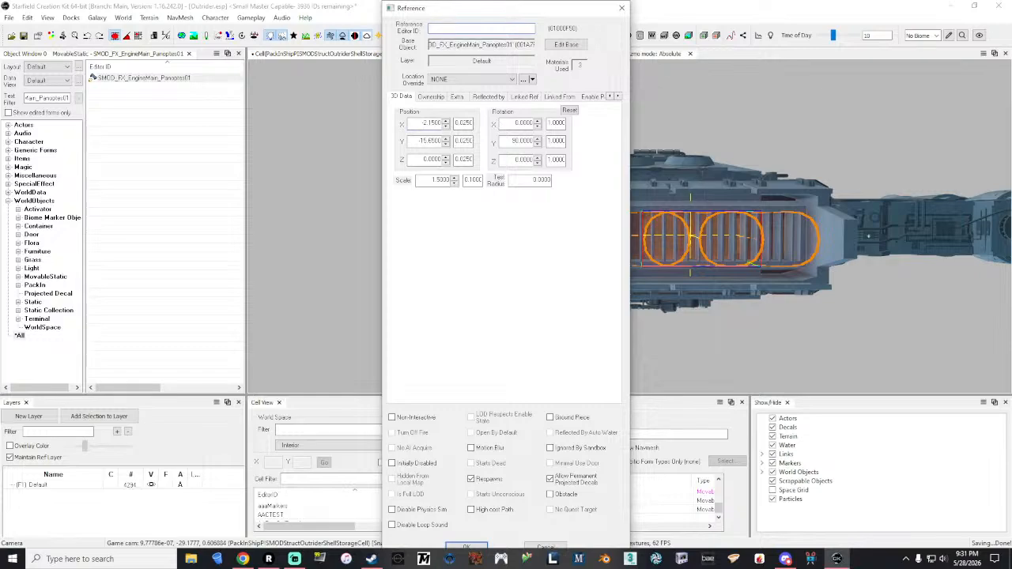
left_click(466, 548)
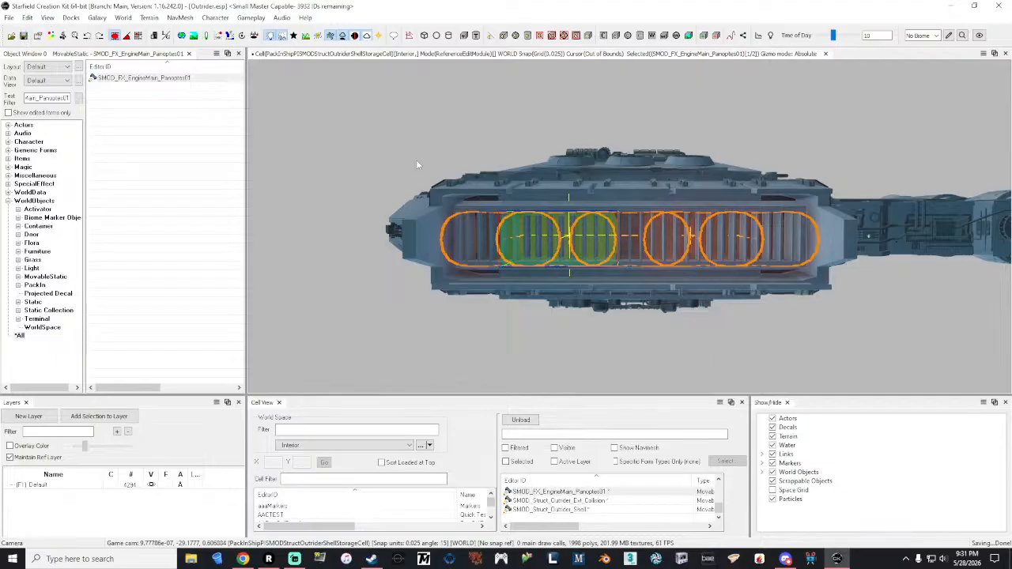
Examine the underside of the Outrider's structural shell around the round red-ringed recess and its surrounding panels.
left_click(551, 220)
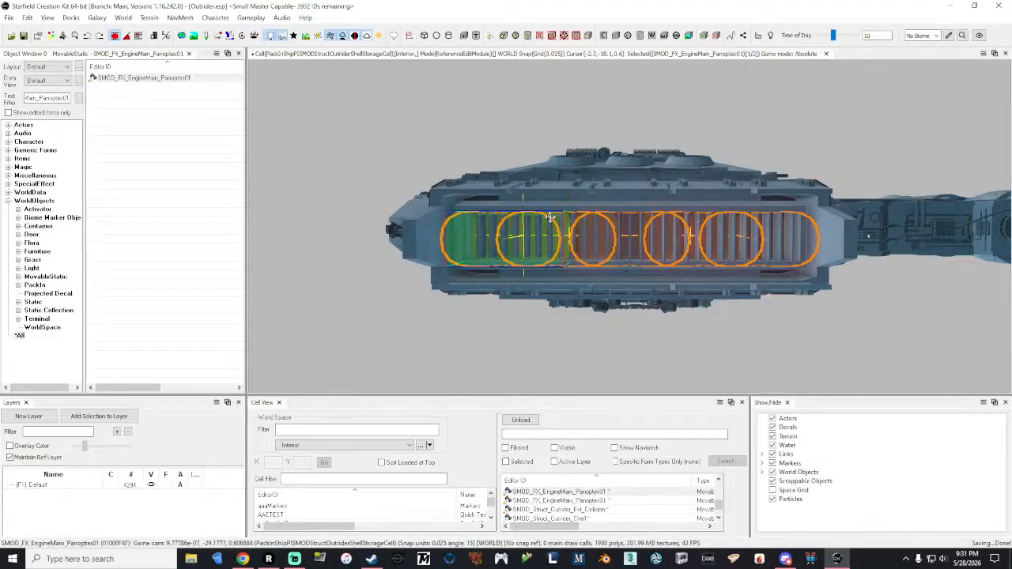
middle_click_drag(551, 220, 676, 261)
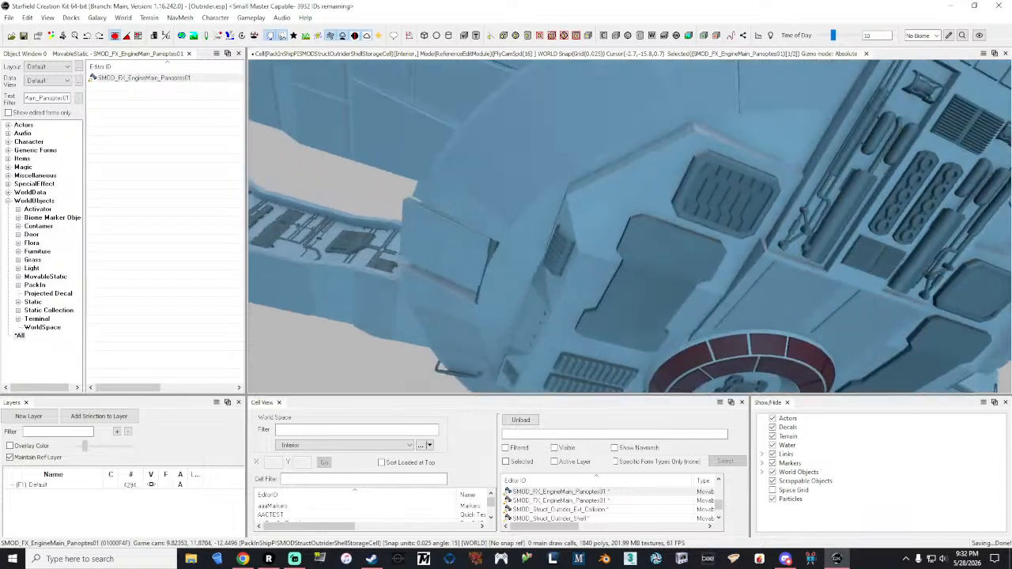
key("d")
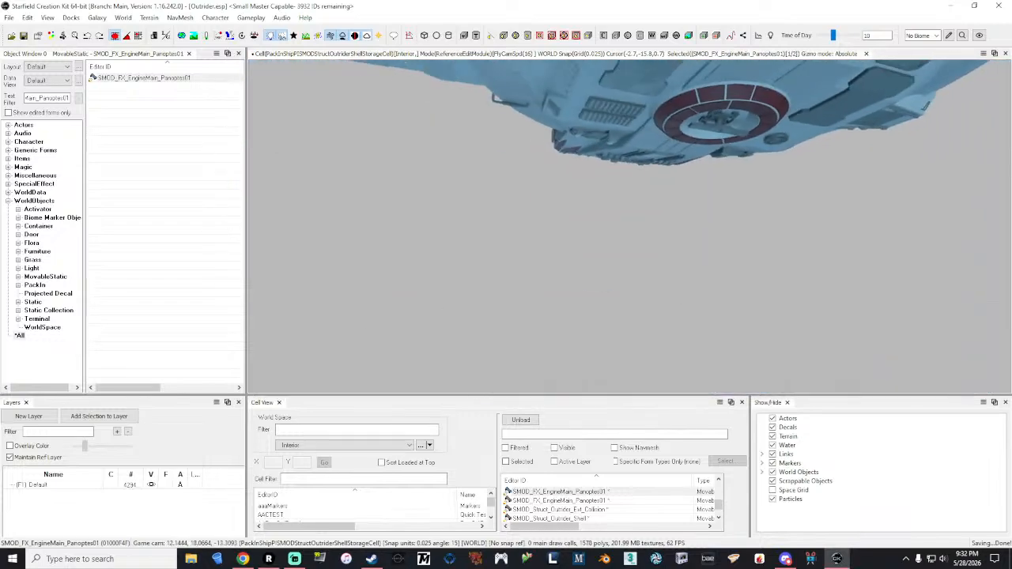
key("d")
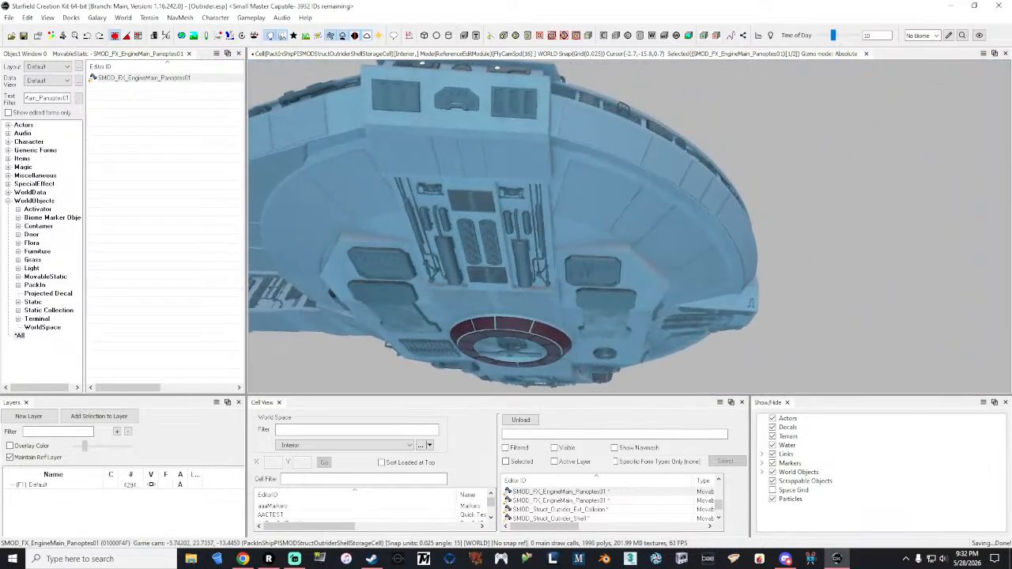
key("d")
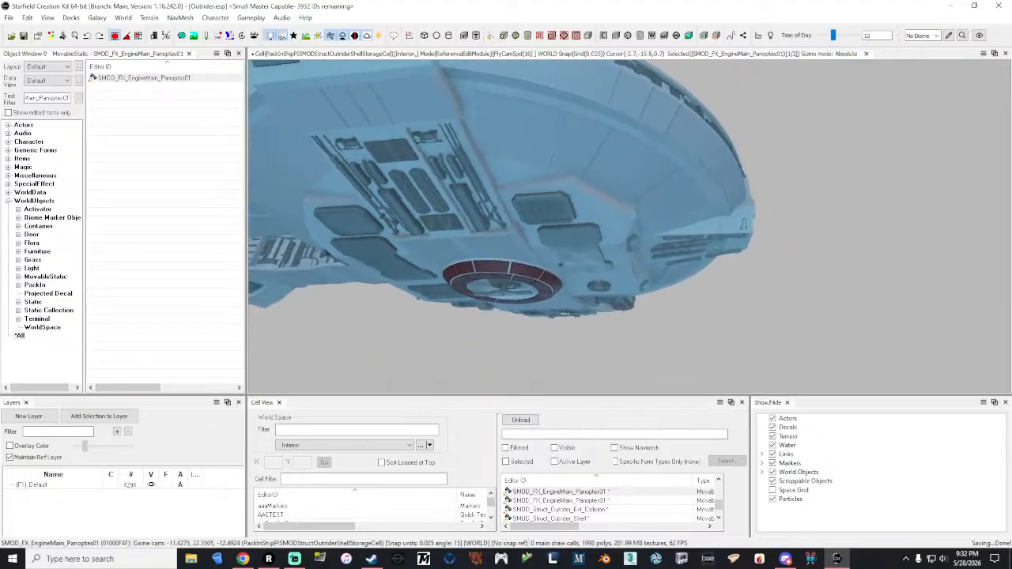
key("d")
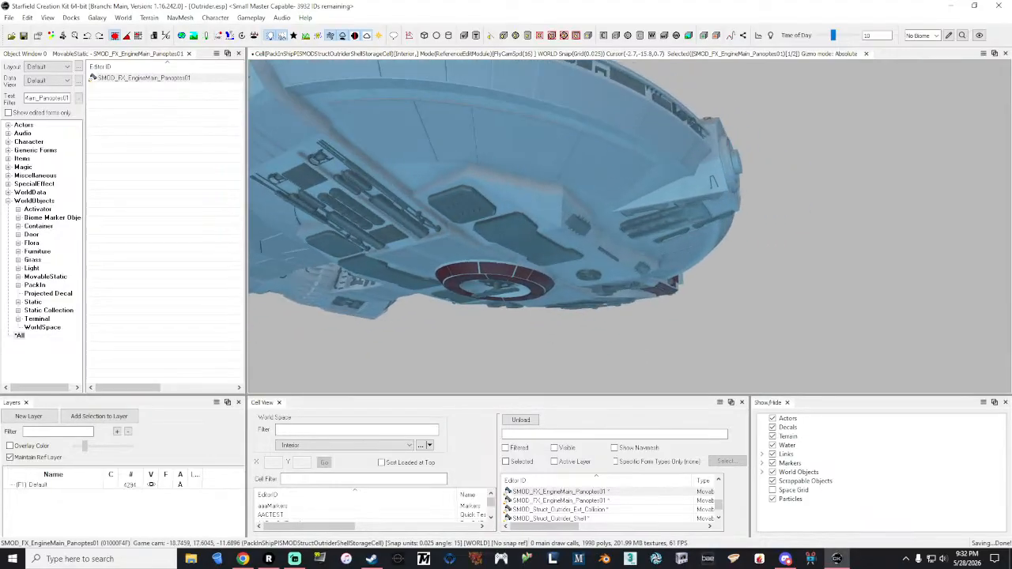
key("d")
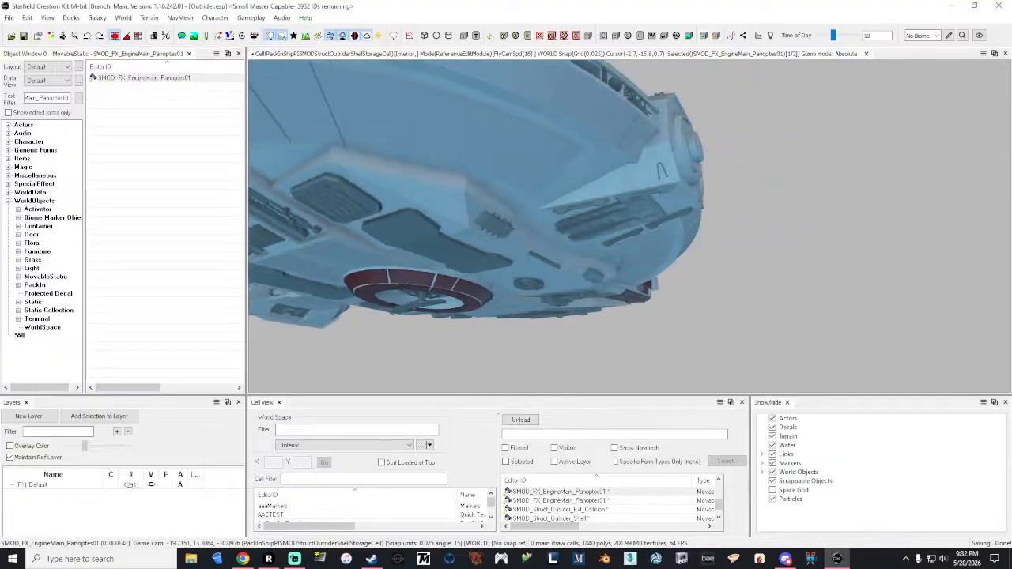
key("a")
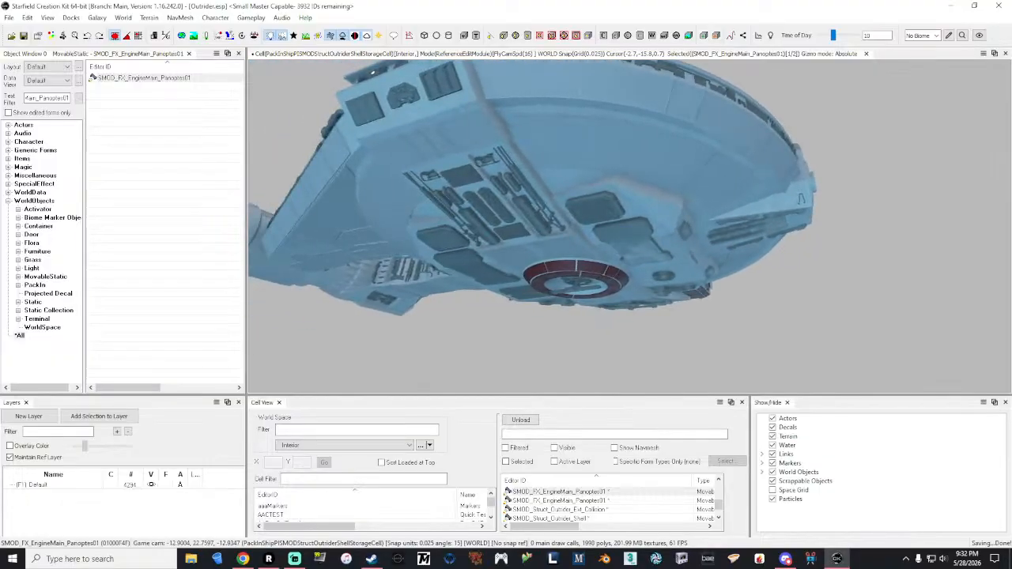
key("d")
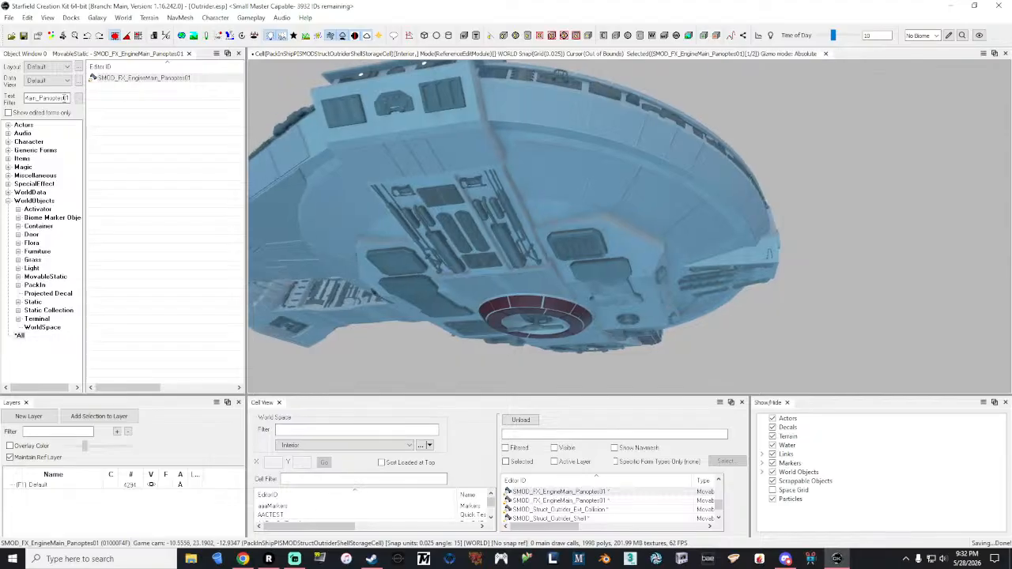
Filter the object list for "lander" and restrict it to pack-ins.
double_click(63, 97)
key("BackSpace")
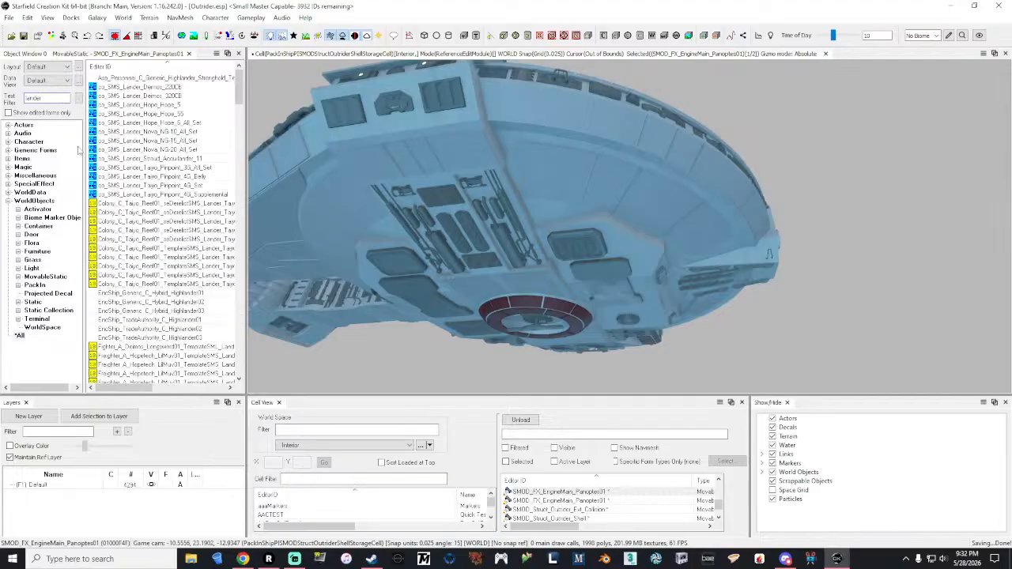
left_click(35, 285)
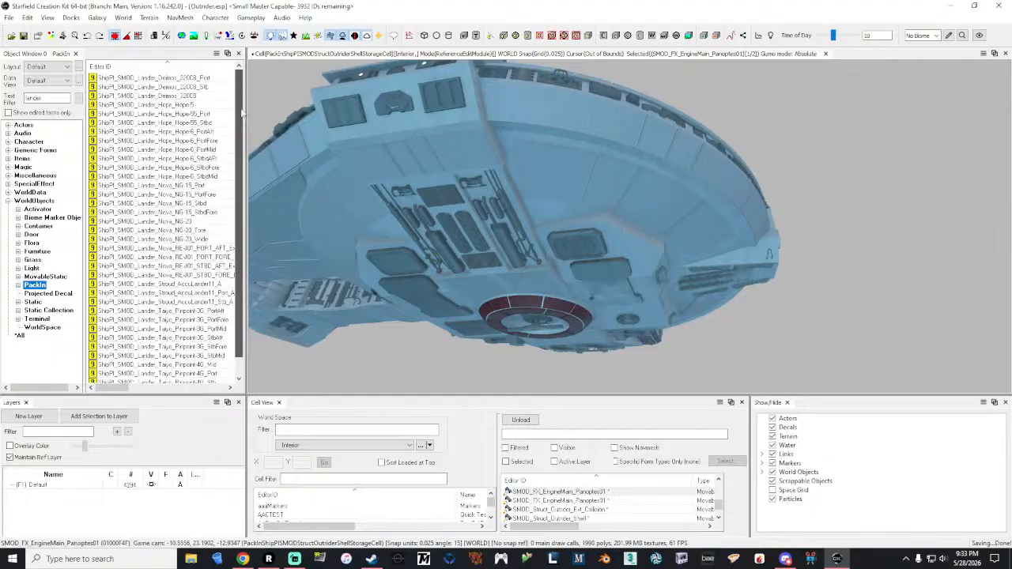
Load the ShipPI_SMOD_Lander_Taiyo_Pinpoint-3G_PortAft pack-in for editing in the render window.
left_click_drag(242, 113, 242, 229)
left_click(177, 294)
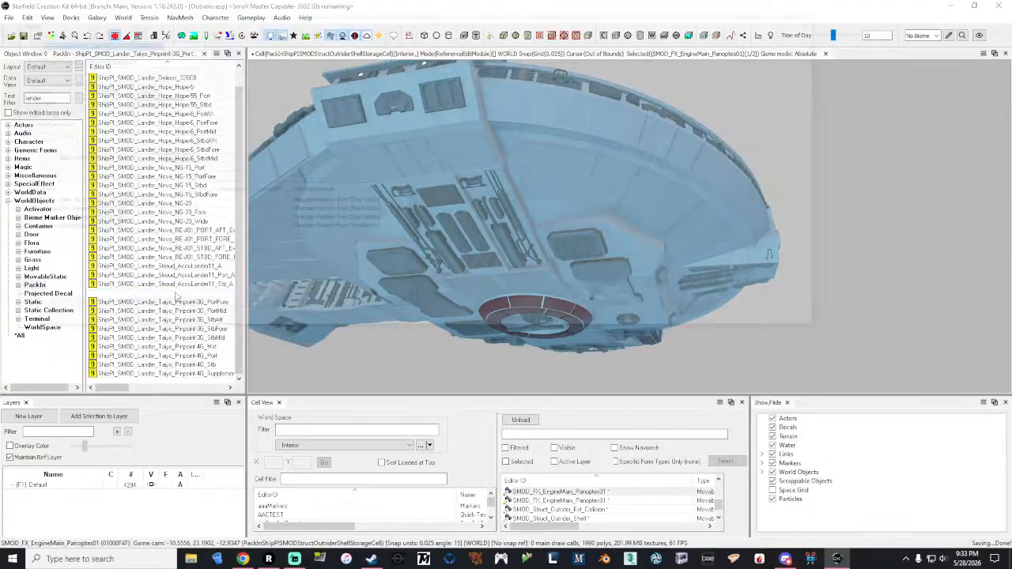
double_click(177, 293)
left_click(73, 157)
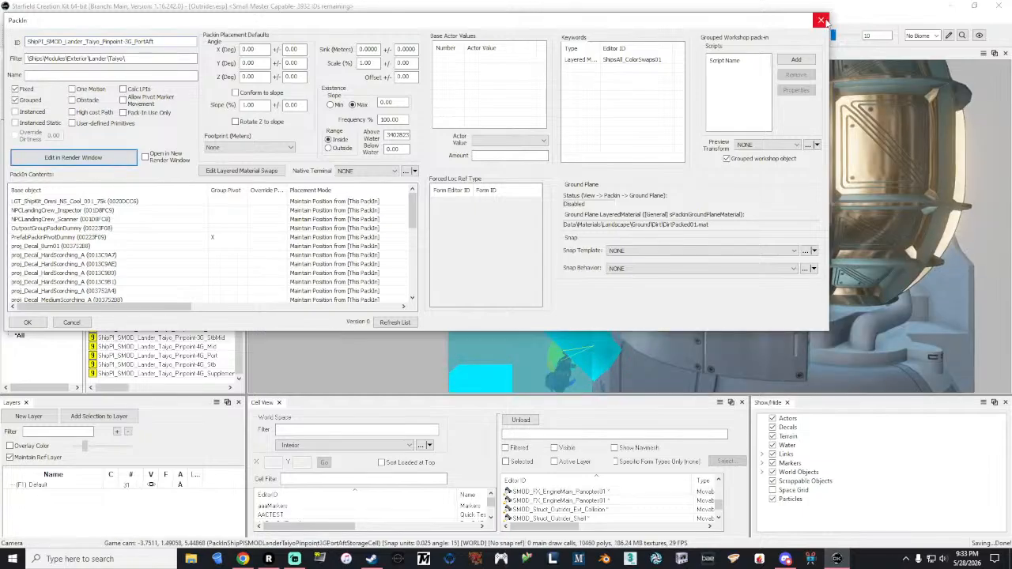
left_click(821, 19)
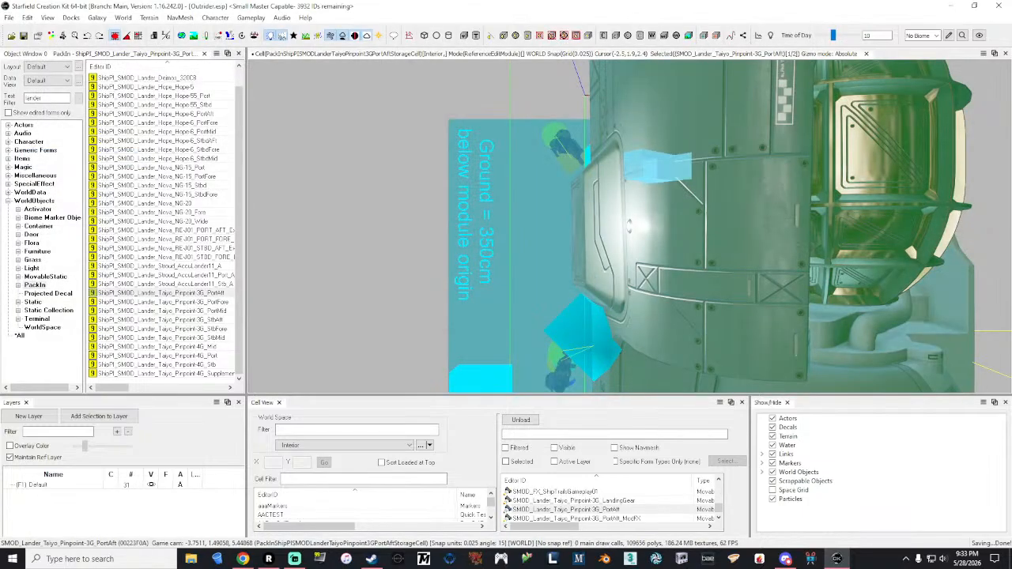
Select the ModFX effect inside the PortAft lander's underside thruster nozzle and examine how it sits there.
mouse_move(631, 227)
right_mouse_down()
mouse_move(631, 174)
mouse_move(617, 181)
mouse_move(672, 174)
mouse_move(680, 253)
mouse_move(664, 253)
mouse_move(631, 213)
mouse_move(609, 237)
mouse_move(589, 229)
mouse_move(642, 187)
right_mouse_up()
key("w")
key("s")
key("w")
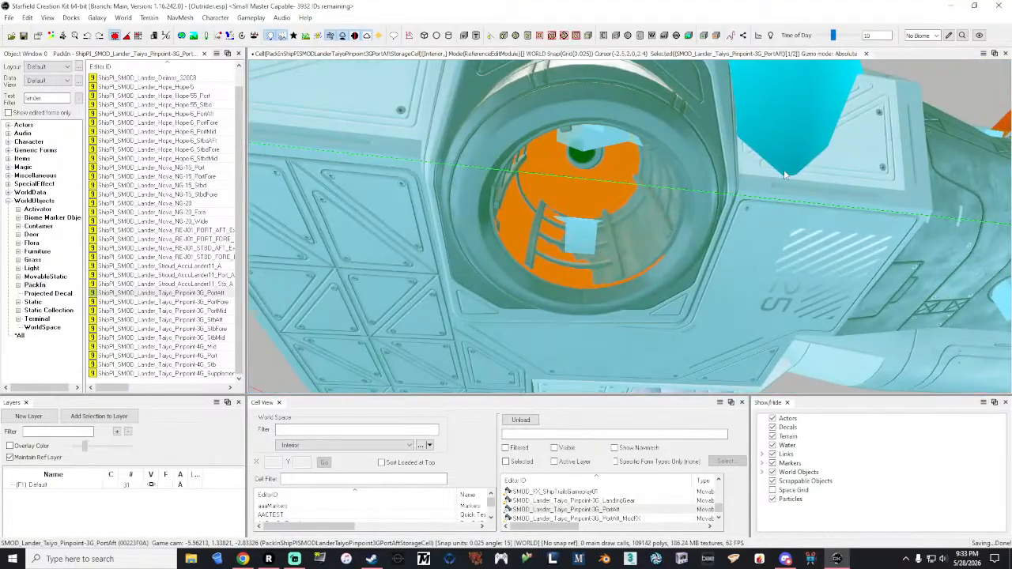
left_click(589, 196)
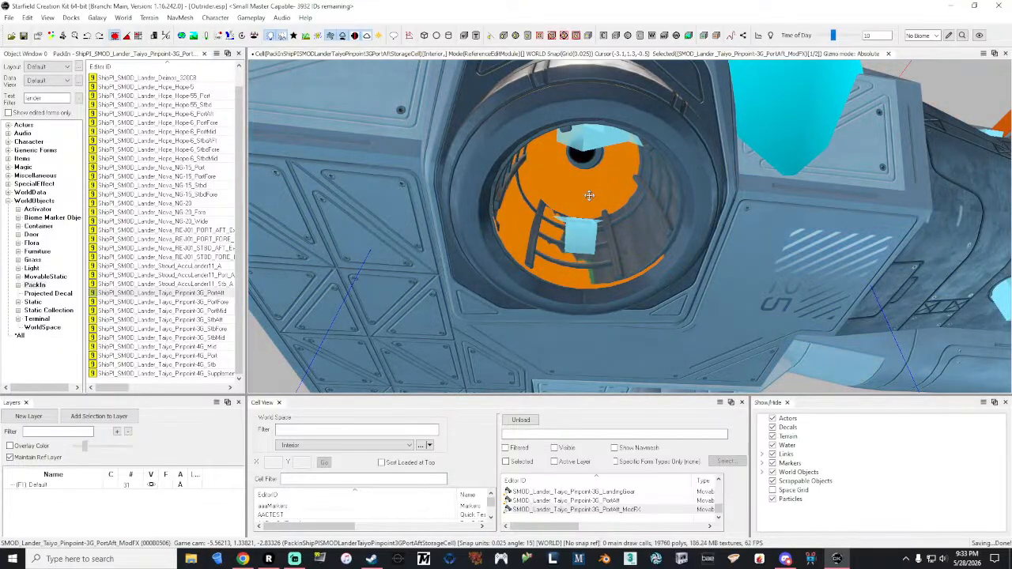
key("d")
mouse_move(589, 196)
right_mouse_down()
mouse_move(644, 168)
mouse_move(514, 213)
mouse_move(601, 190)
mouse_move(586, 187)
right_mouse_up()
key("a")
key("w")
key("d")
key("a")
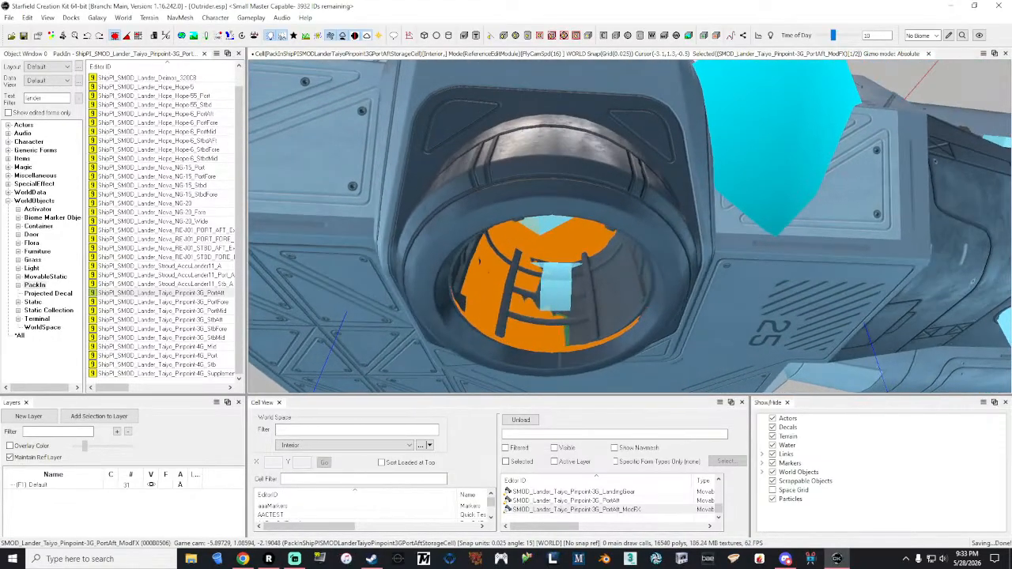
key("q")
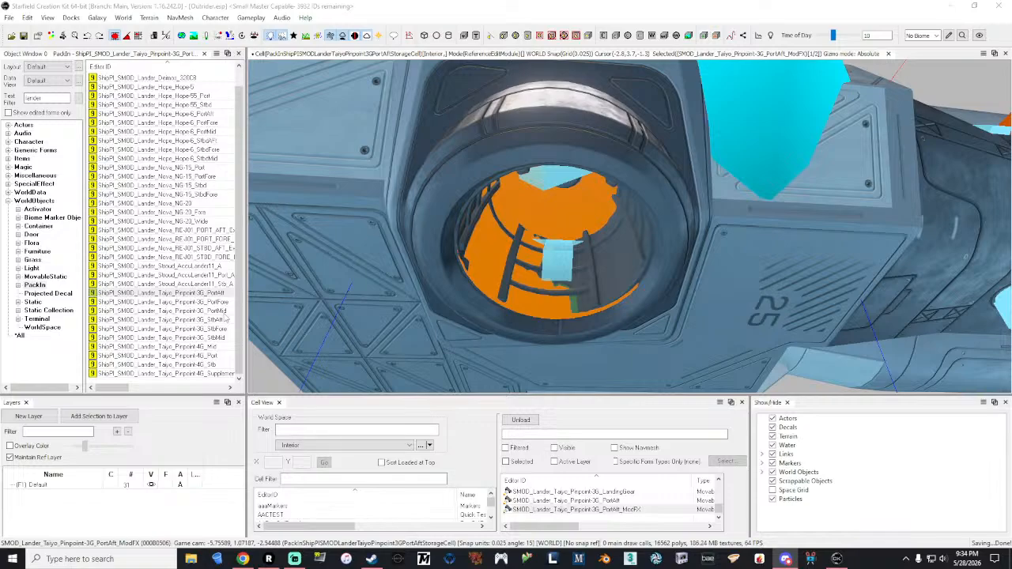
Load the Taiyo Pinpoint-3G PortMid lander pack-in and select the ModFX effect in its underside thruster.
double_click(226, 312)
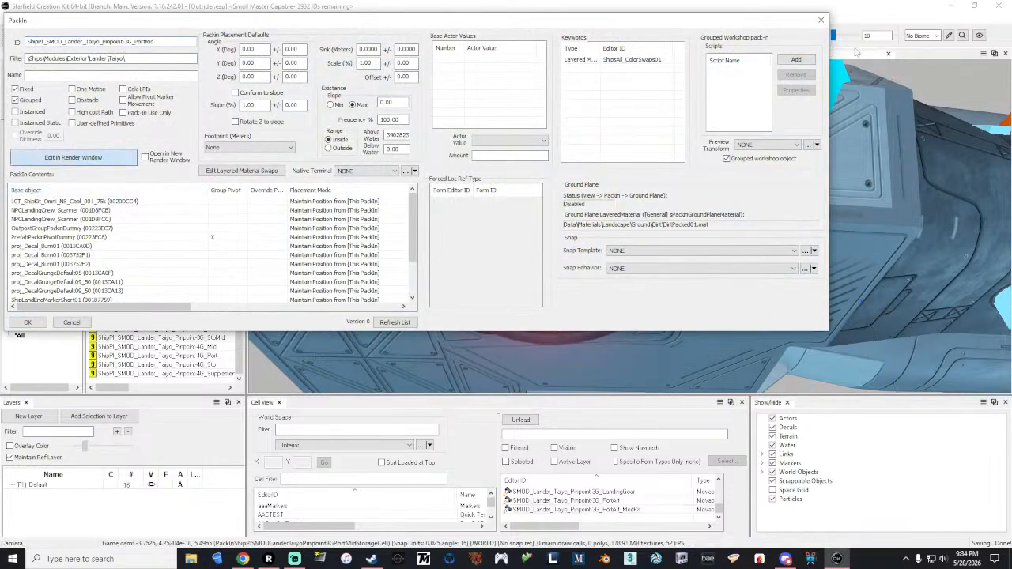
left_click(821, 20)
left_click(748, 221)
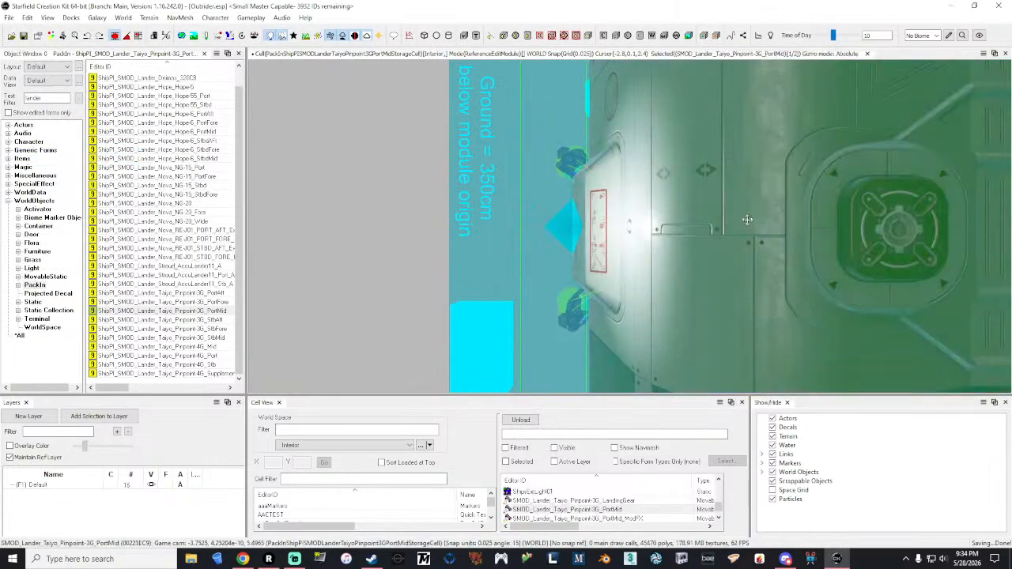
key("grave")
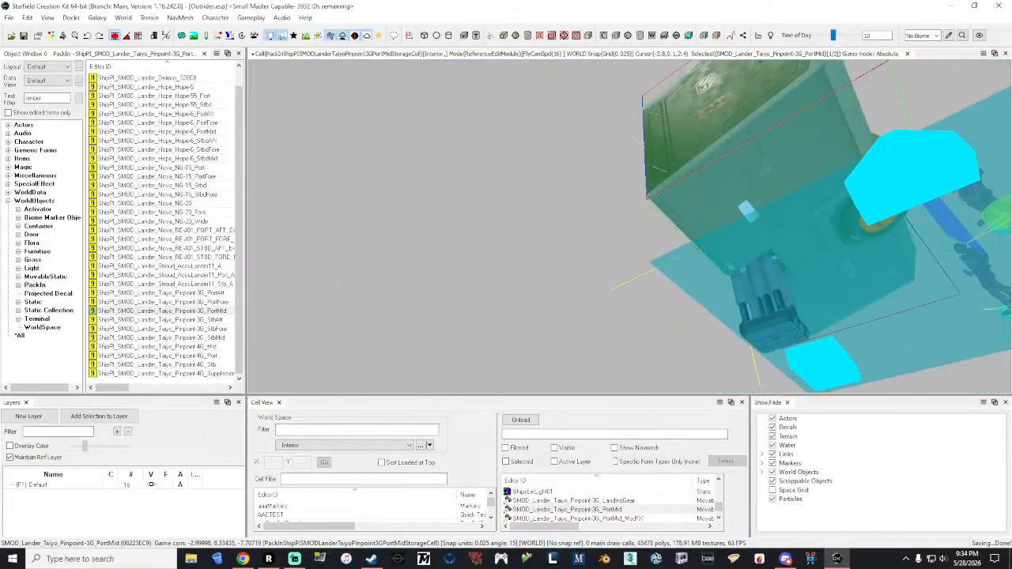
key("w")
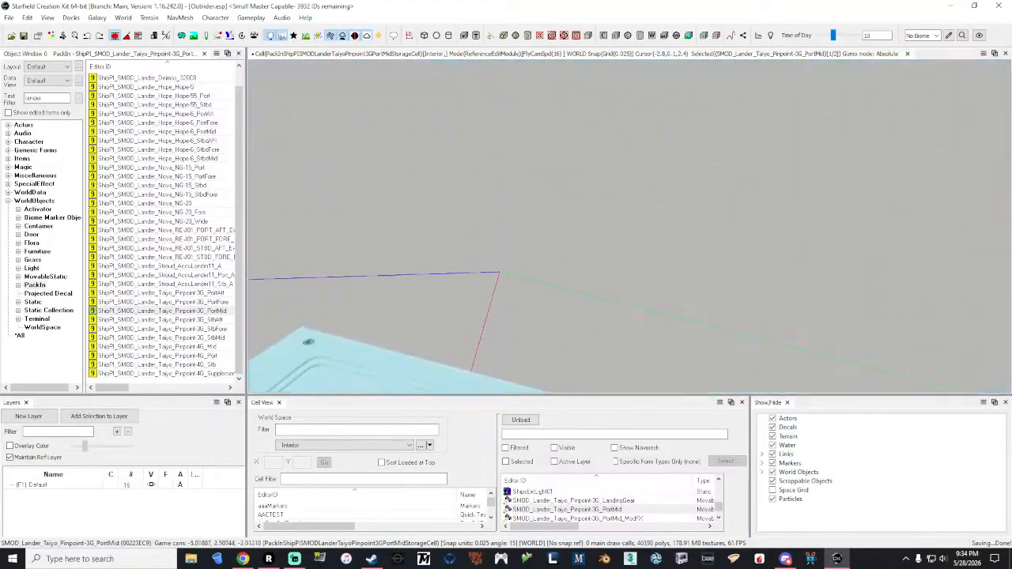
key("w")
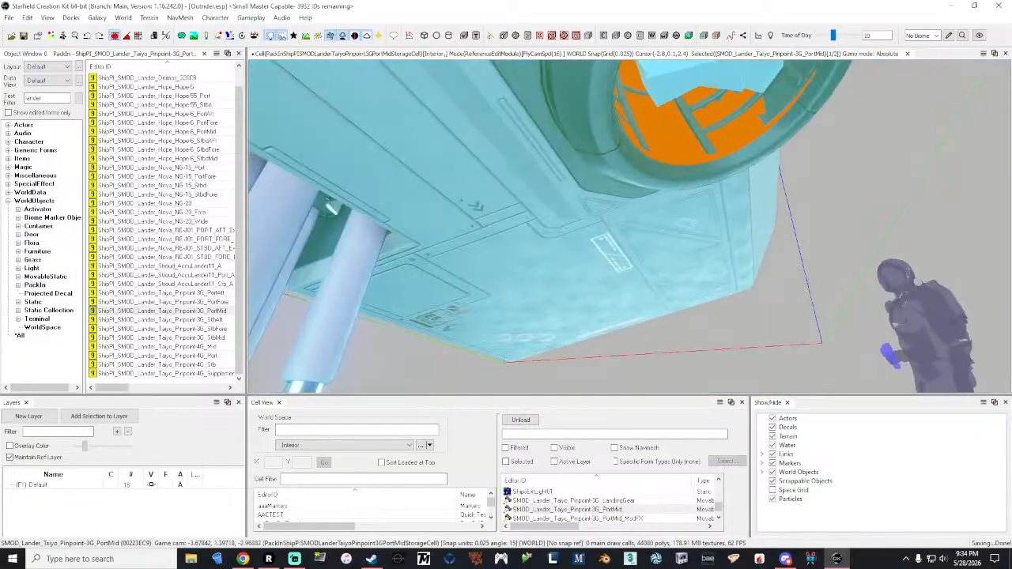
key("grave")
left_click(675, 144)
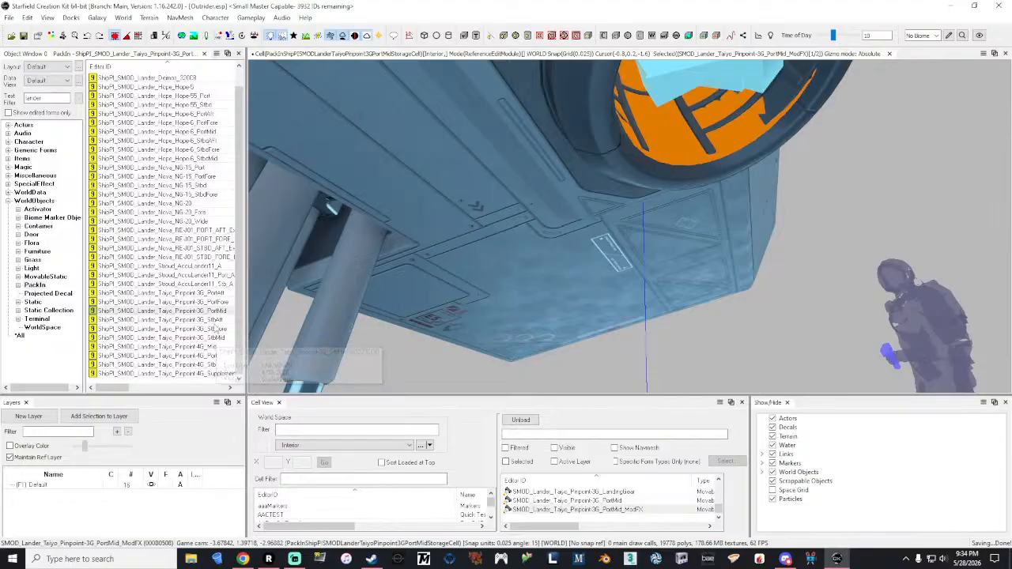
Load the Taiyo Pinpoint-3G StbAft lander pack-in and select the ModFX effect in its thruster nozzle to examine it.
double_click(198, 320)
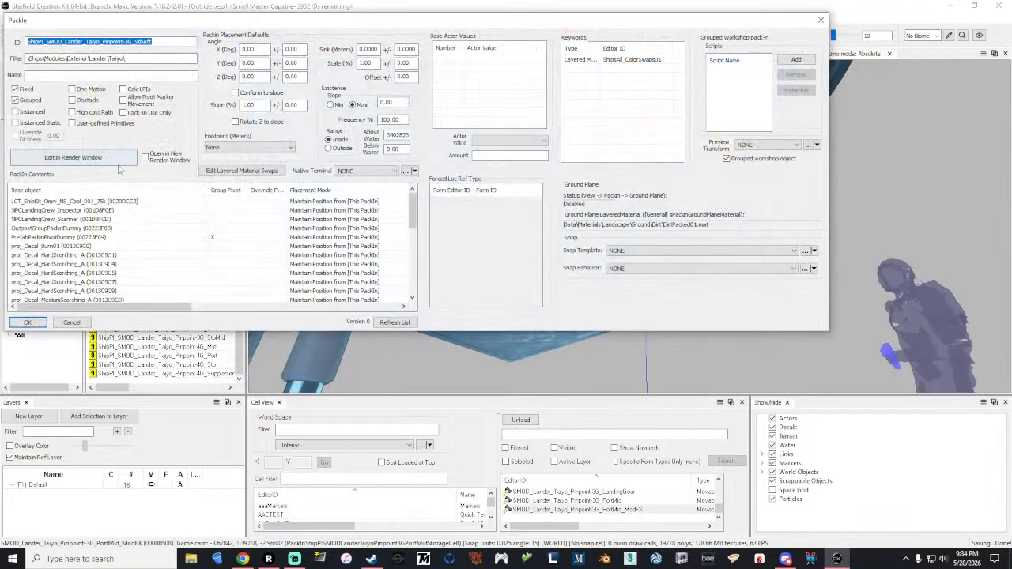
left_click(117, 161)
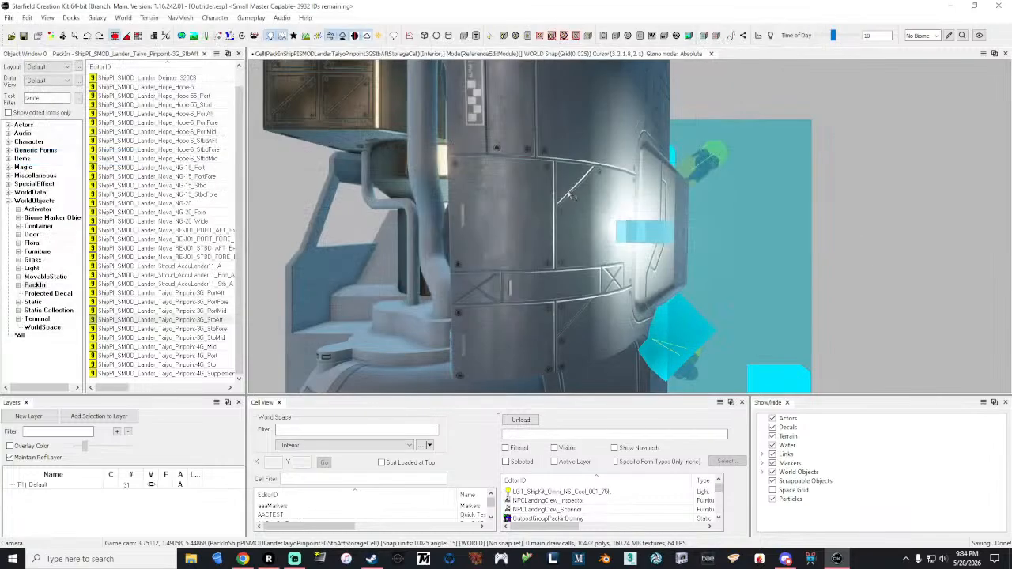
left_click(569, 195)
key("grave")
key("w")
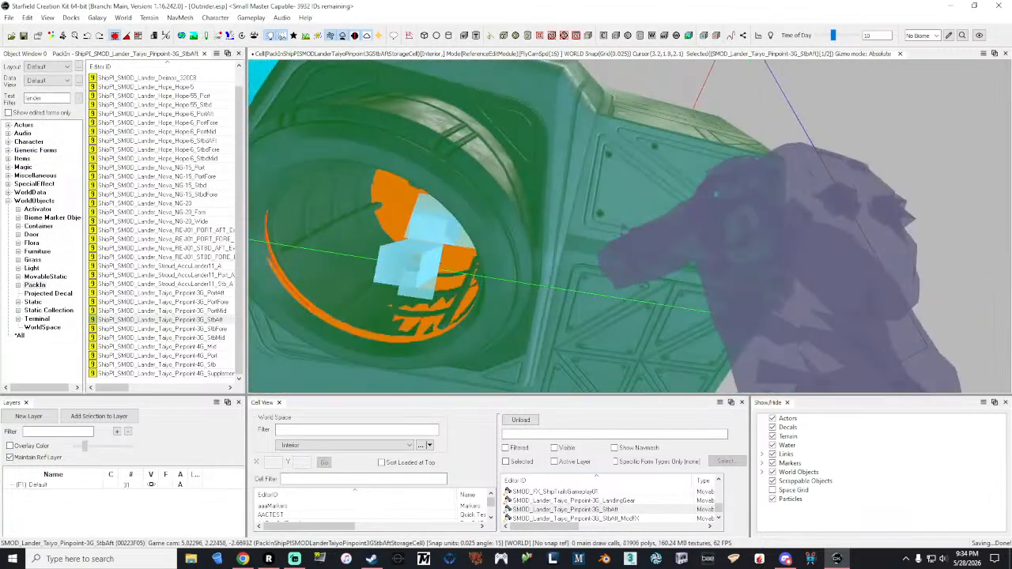
key("a")
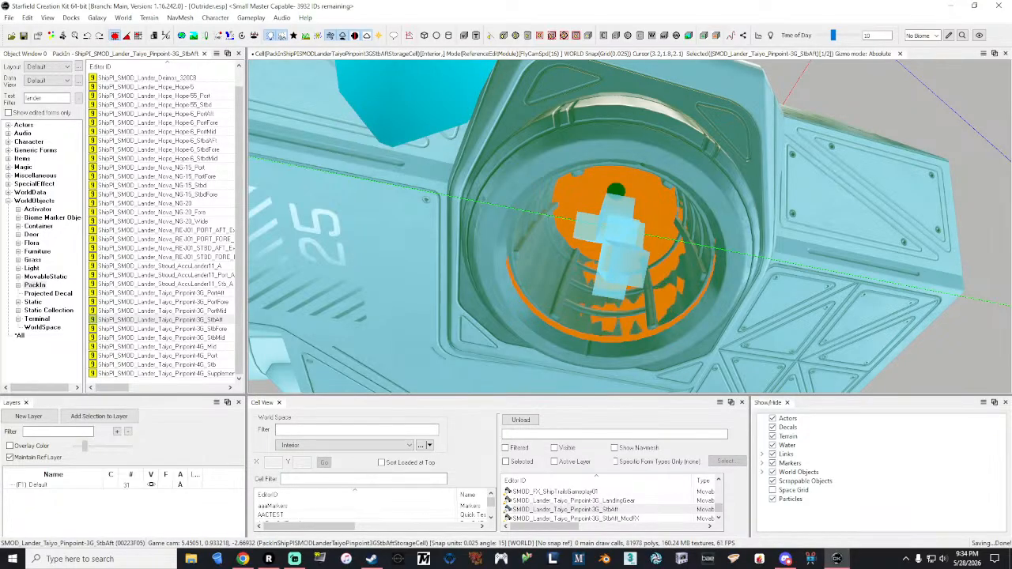
left_click(654, 199)
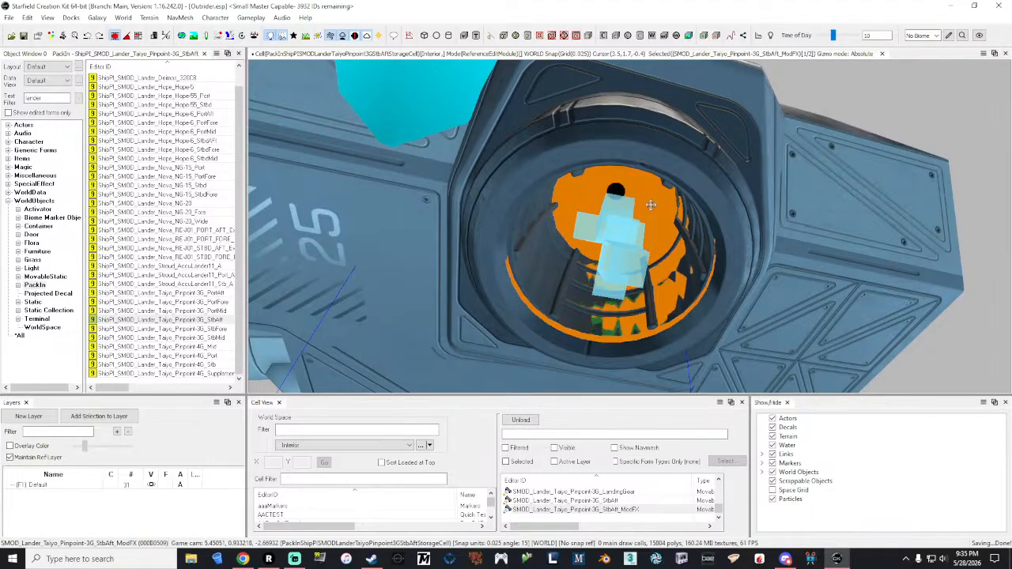
key("s")
mouse_move(659, 211)
right_mouse_down()
mouse_move(615, 210)
mouse_move(662, 215)
right_mouse_up()
key("w")
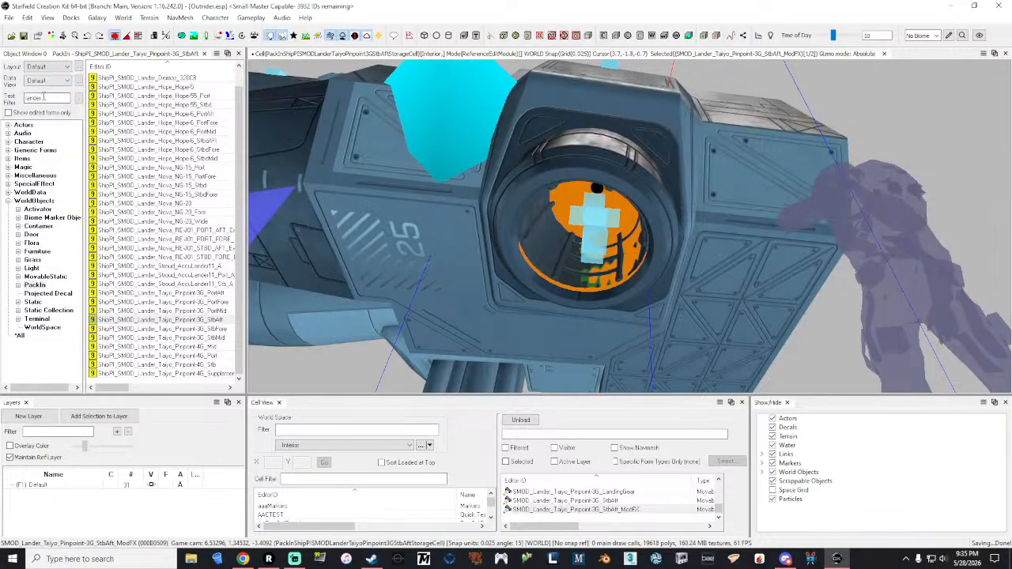
Filter all objects for "outrider" and load the ShipPI_LMOD_Cockpit_Outrider_Ext pack-in into the render window.
double_click(40, 97)
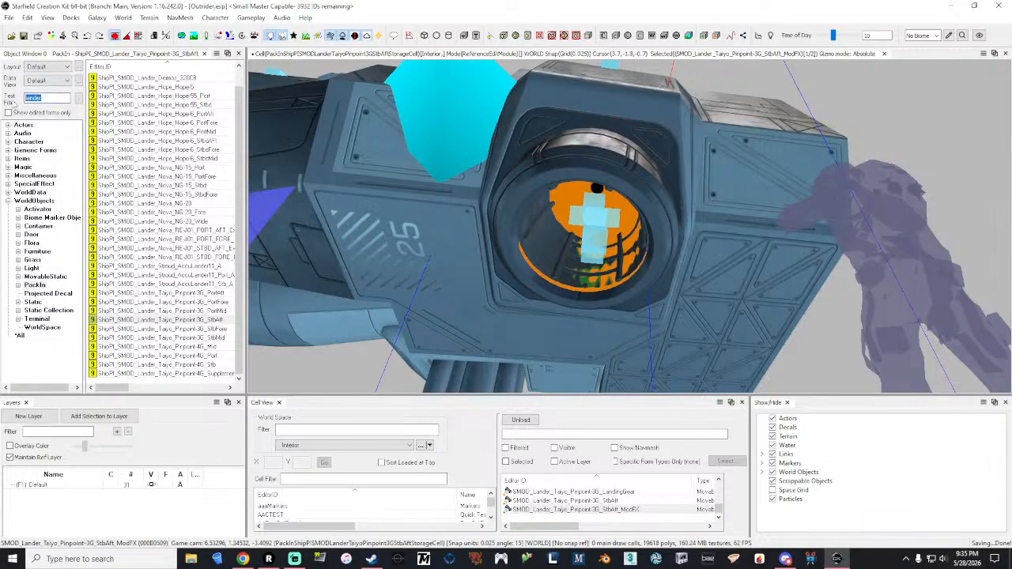
type("outri")
left_click(23, 337)
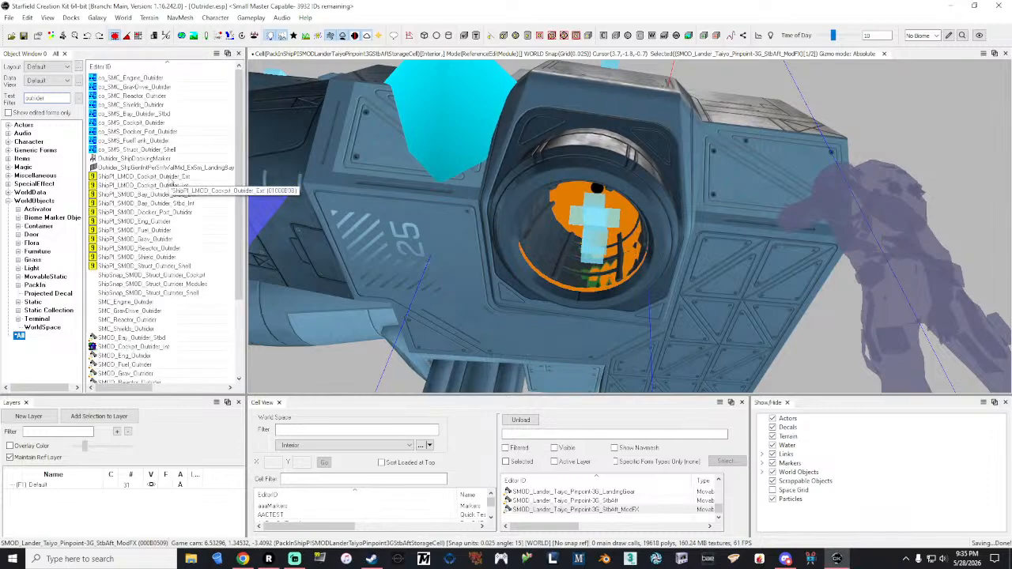
double_click(174, 178)
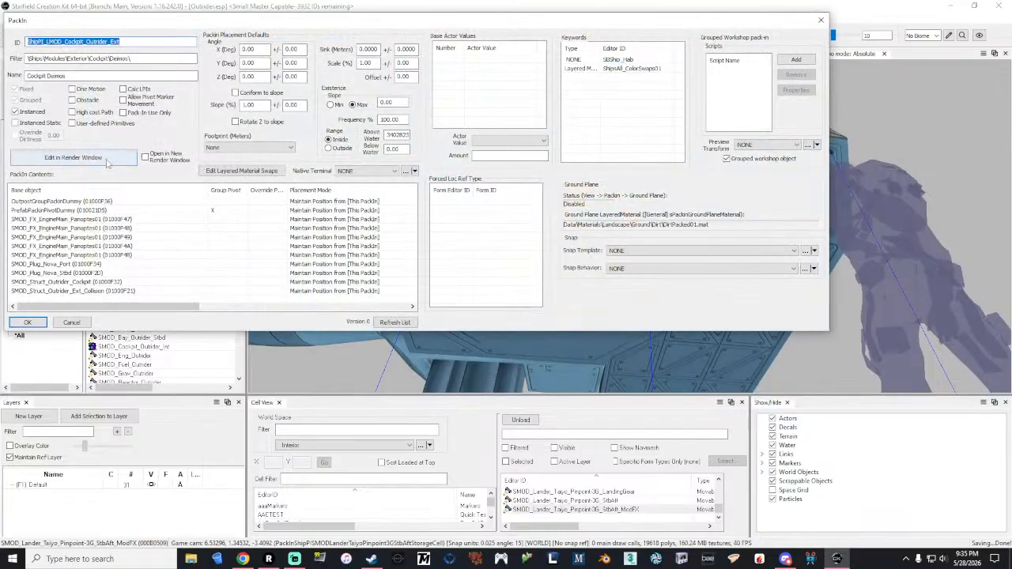
left_click(821, 20)
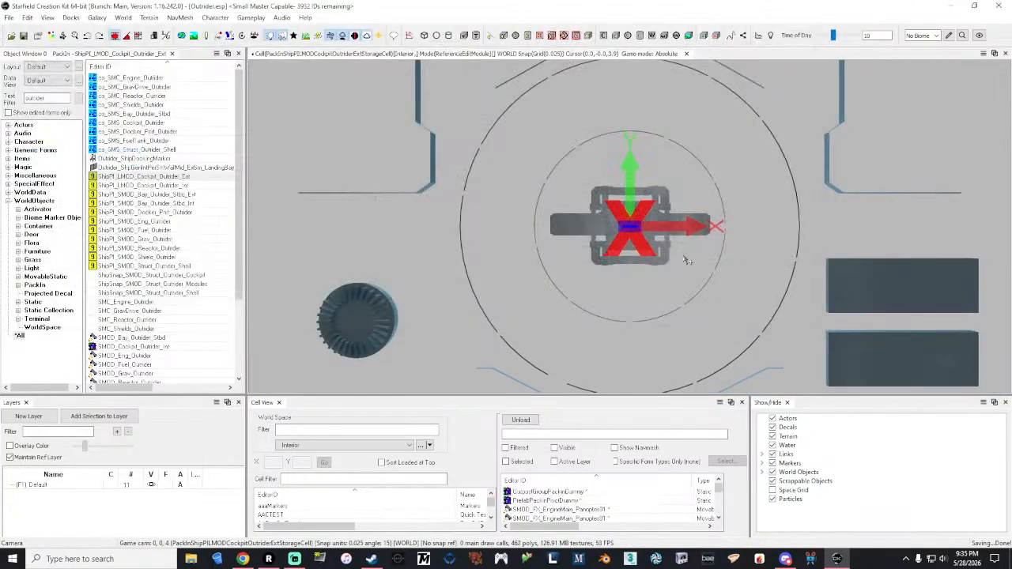
key("shift")
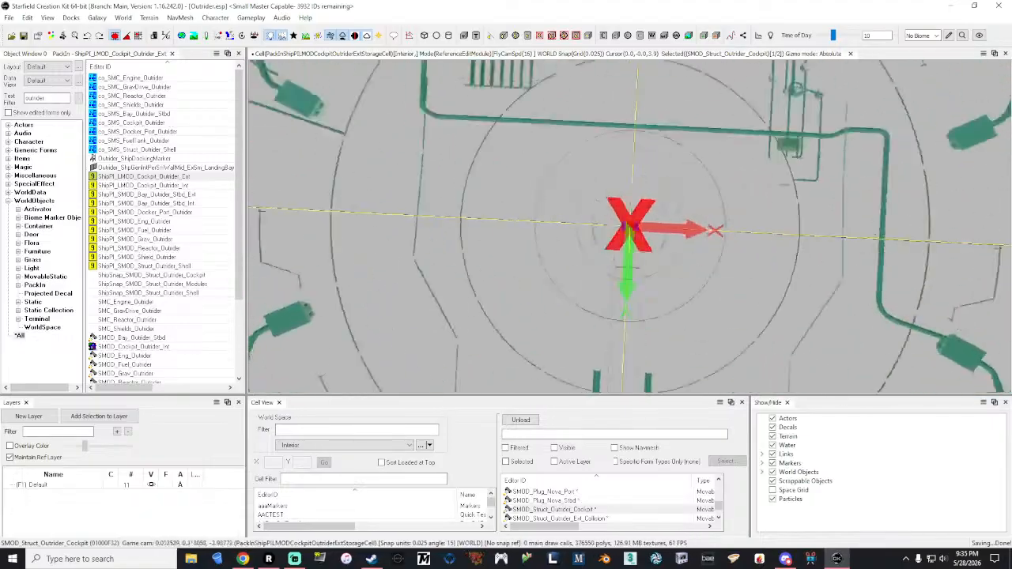
Deselect the Outrider cockpit structure and switch the render window's lighting so the hull underside shows without the blue tint.
key("s")
key("s")
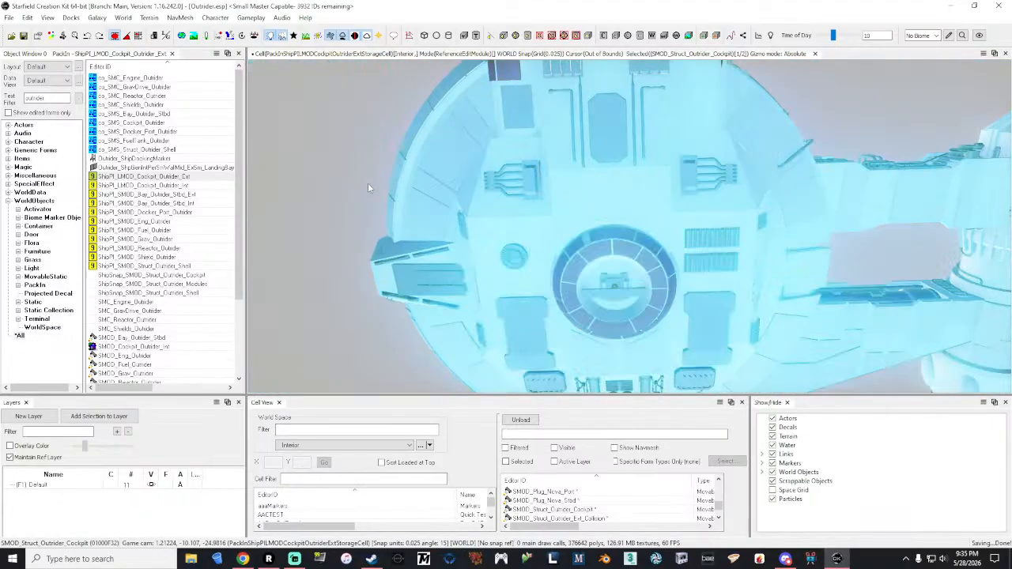
left_click(368, 183)
double_click(58, 97)
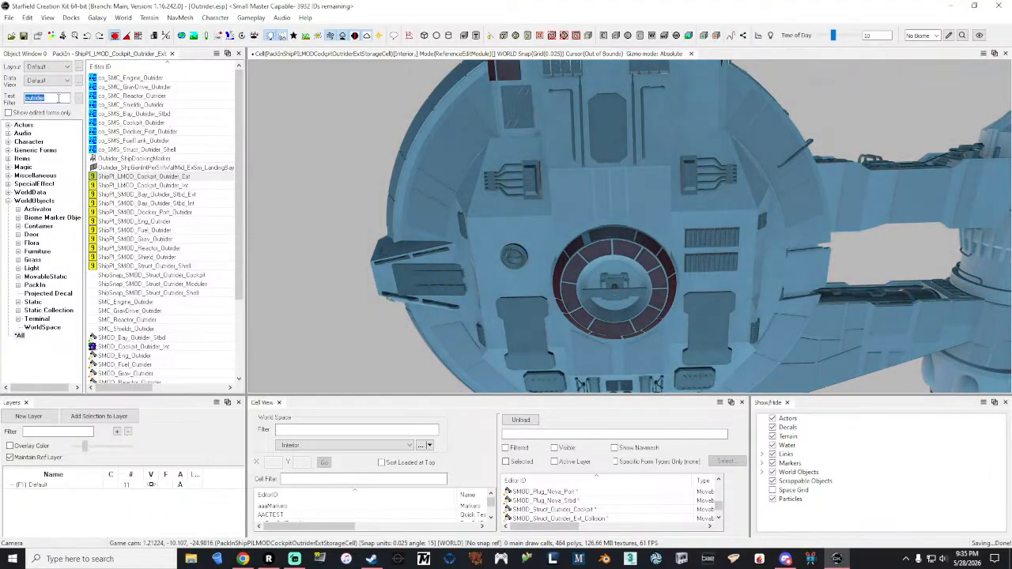
left_click(294, 35)
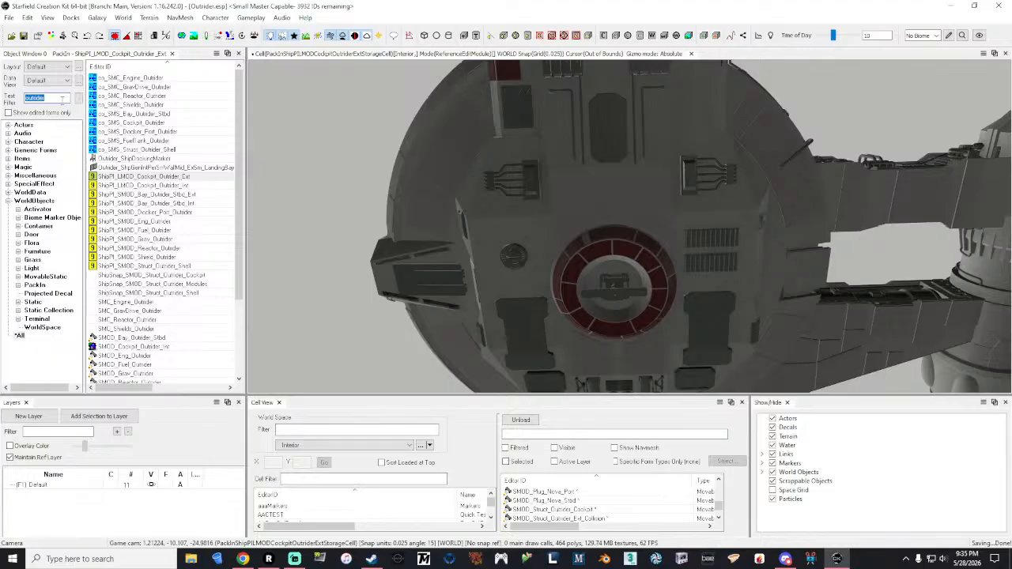
Filter the object list for "smod_lander_taiyo_pinpoint-3g*modfx".
type("sm")
type("od_land")
type("er_taiyo_p")
type("inpoint")
type("_")
type("3")
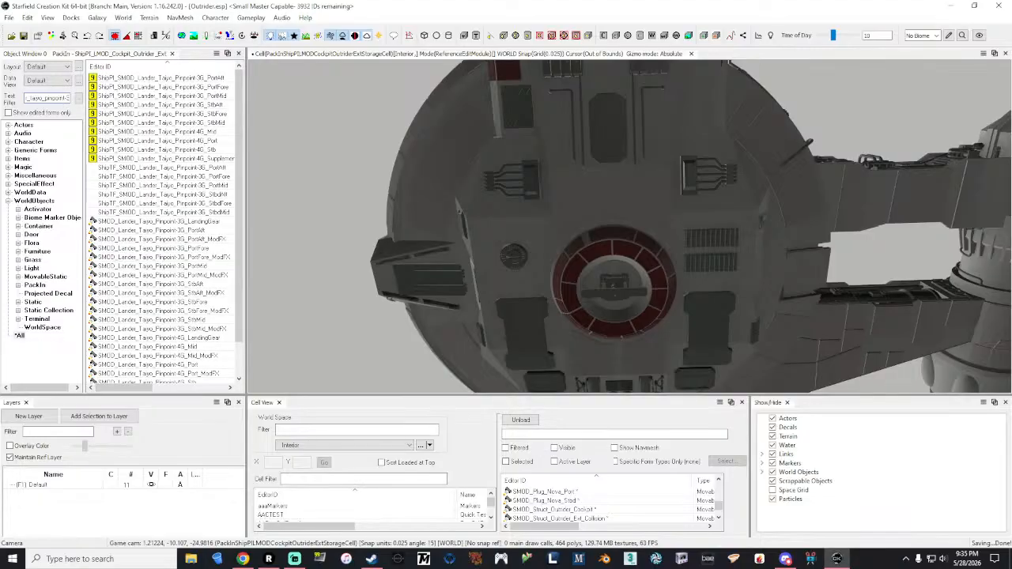
type("G")
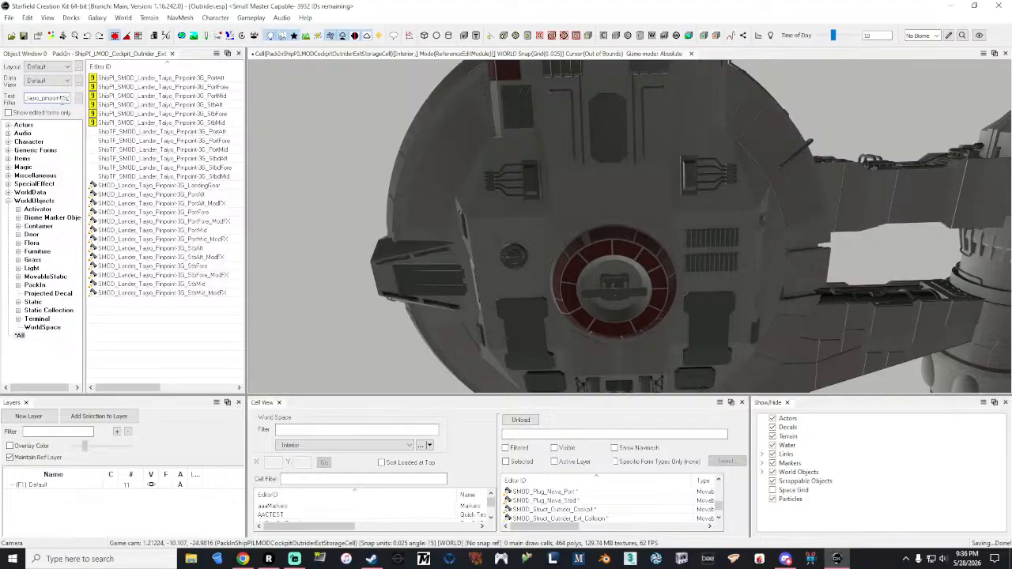
type("*modFX")
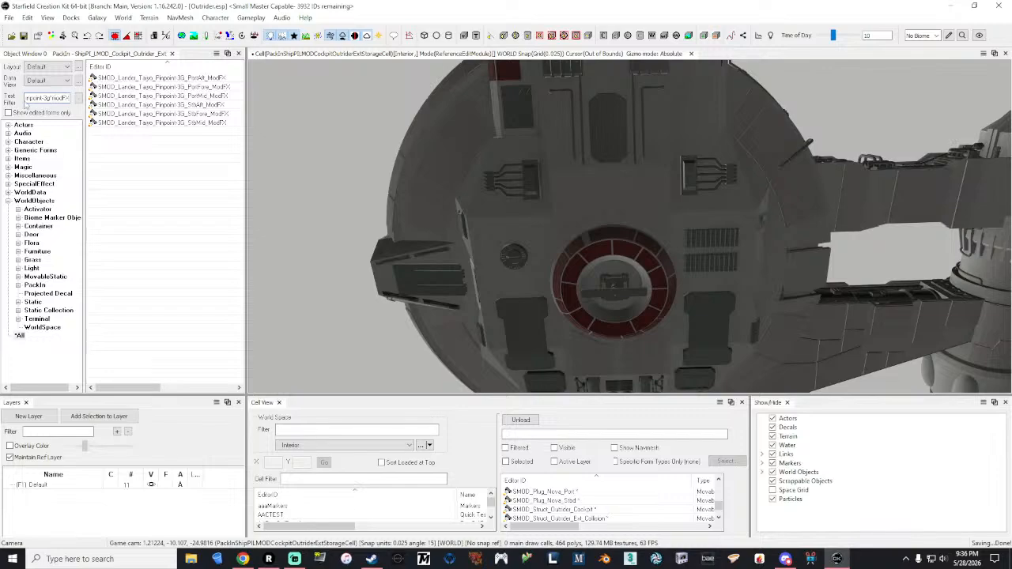
left_click_drag(53, 98, 77, 103)
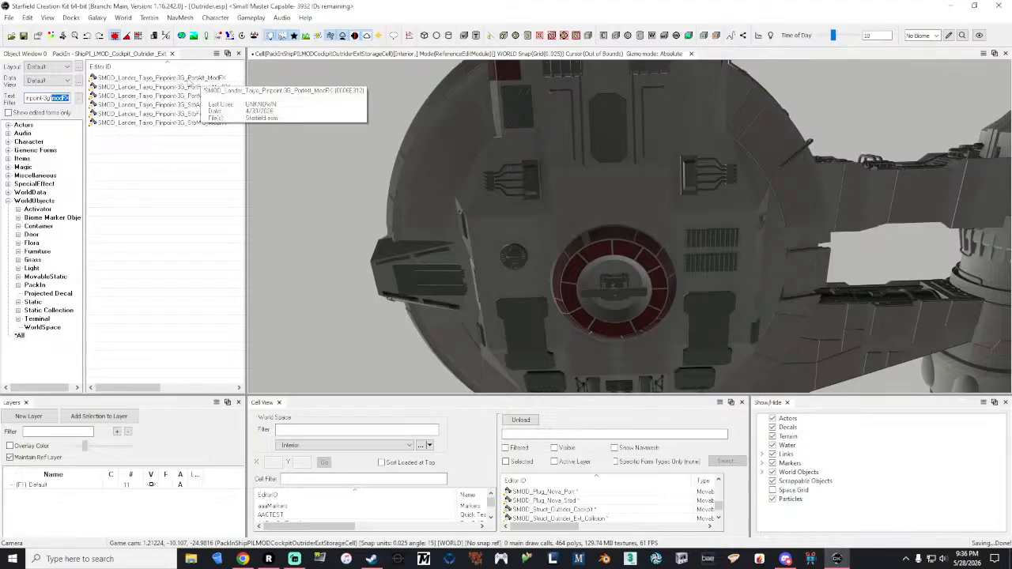
Place the Taiyo Pinpoint-3G PortAft ModFX and StbAft ModFX effects on opposite sides of the Outrider's rear underside.
left_click_drag(198, 80, 528, 340)
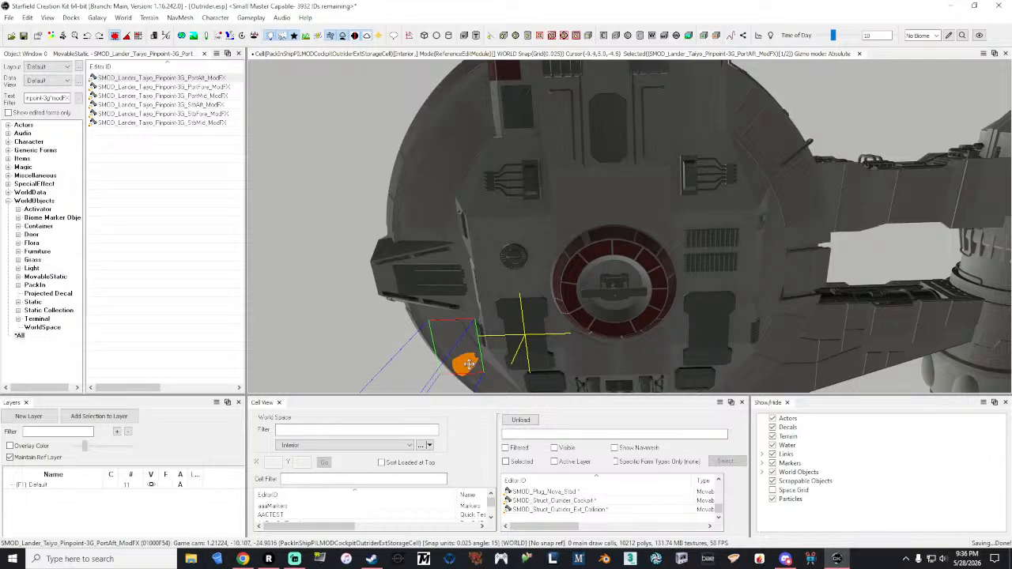
mouse_move(469, 365)
middle_mouse_down()
mouse_move(529, 375)
mouse_move(544, 395)
mouse_move(470, 368)
middle_mouse_up()
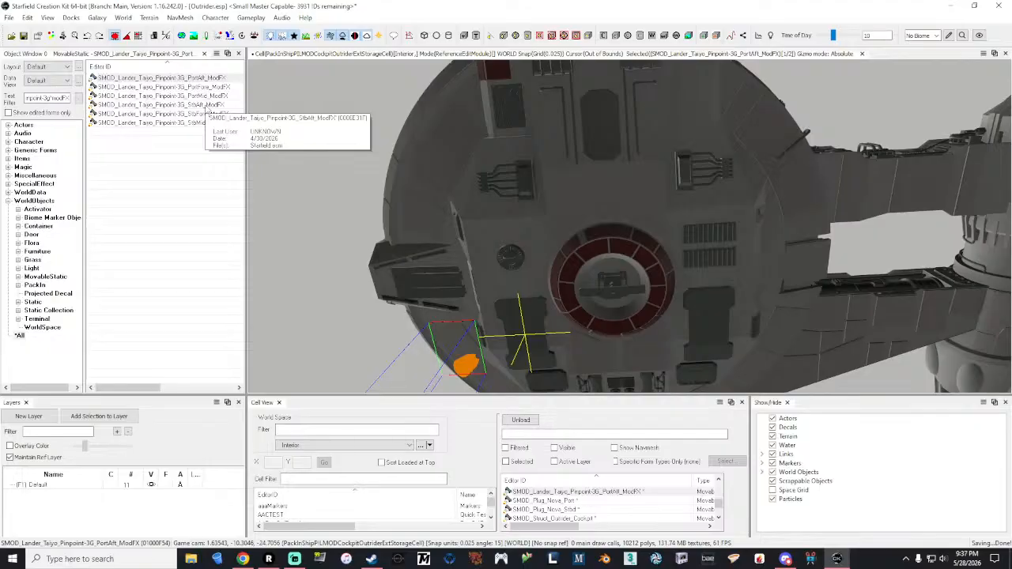
left_click_drag(199, 109, 716, 348)
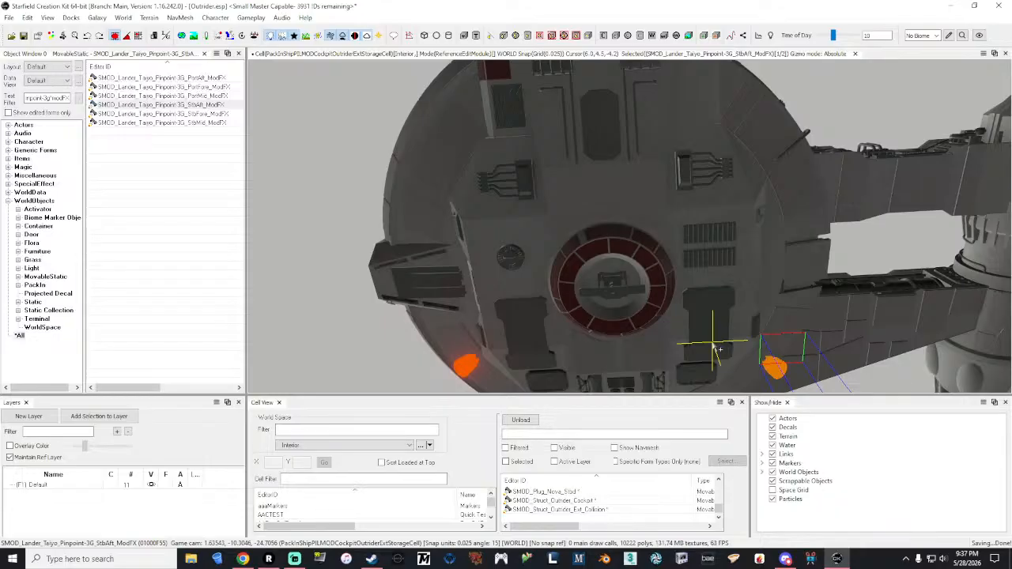
Move the PortAft ModFX effect onto the recessed panel beside the central ring, at about X -2.425, Y 1.975, Z -3.95.
left_click(467, 368)
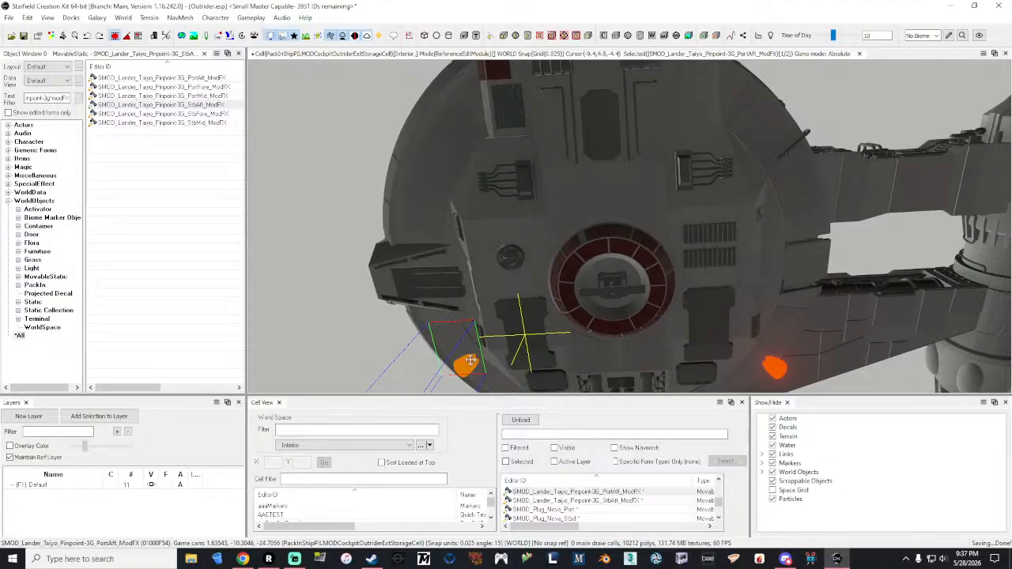
key("w")
middle_click_drag(470, 360, 484, 358, "shift")
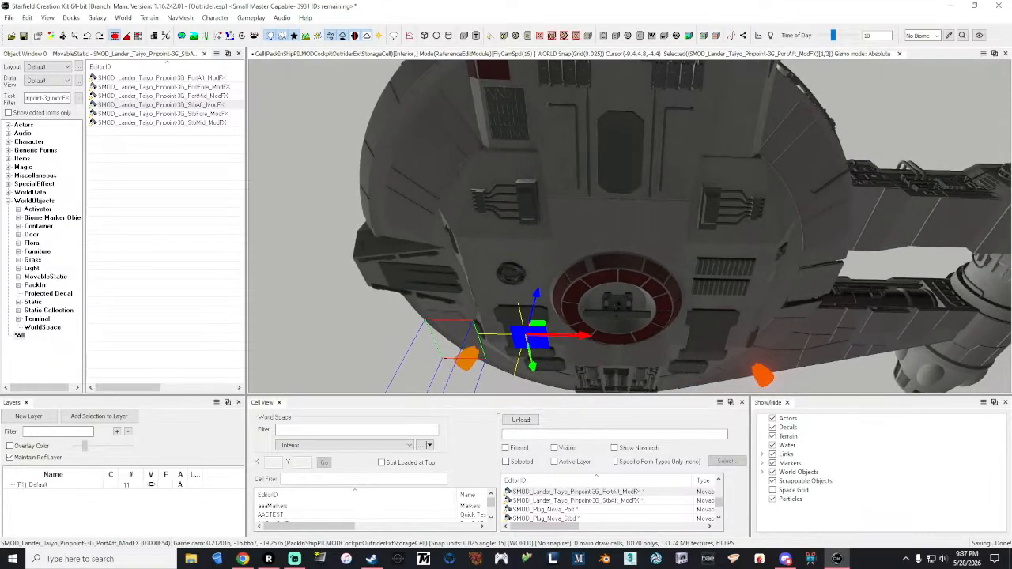
left_click_drag(584, 338, 625, 339)
left_click_drag(584, 304, 585, 306)
middle_click_drag(586, 306, 536, 327, "shift")
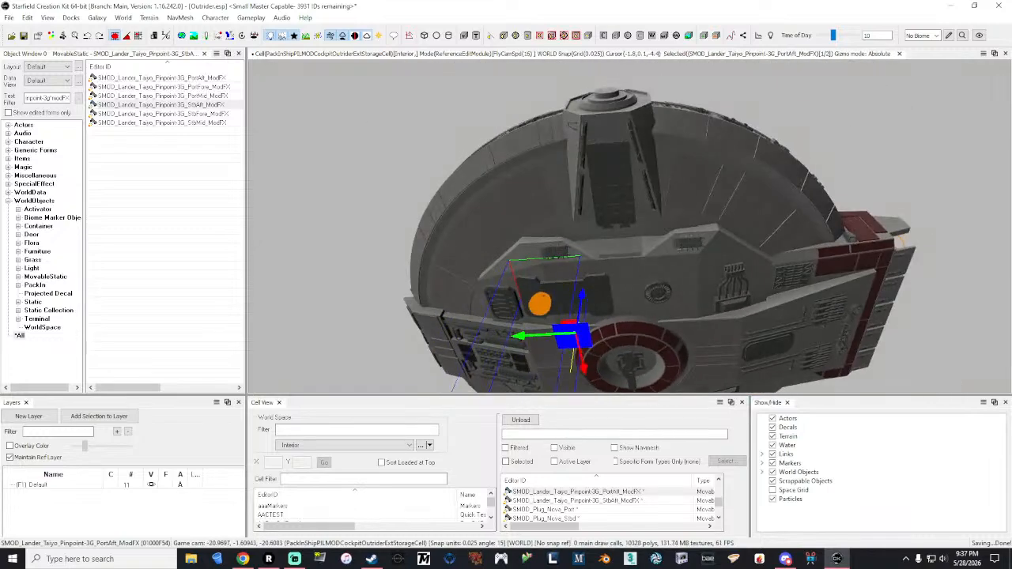
left_click_drag(527, 333, 548, 333)
mouse_move(548, 333)
middle_mouse_down("shift")
mouse_move(586, 332)
mouse_move(549, 337)
middle_mouse_up("shift")
left_click_drag(549, 337, 538, 328)
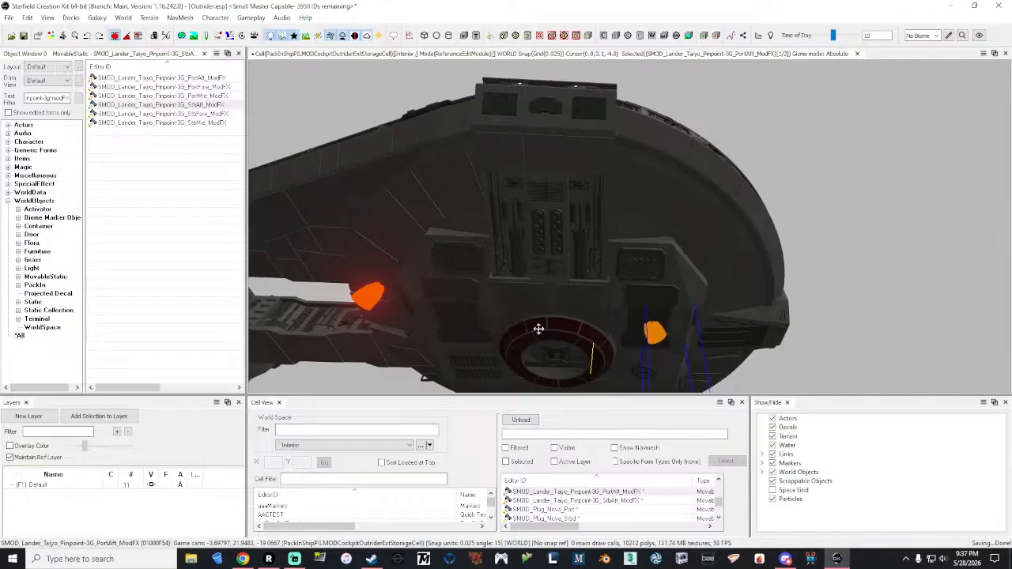
middle_click_drag(538, 328, 515, 309, "shift")
right_click_drag(516, 309, 514, 253)
key("w")
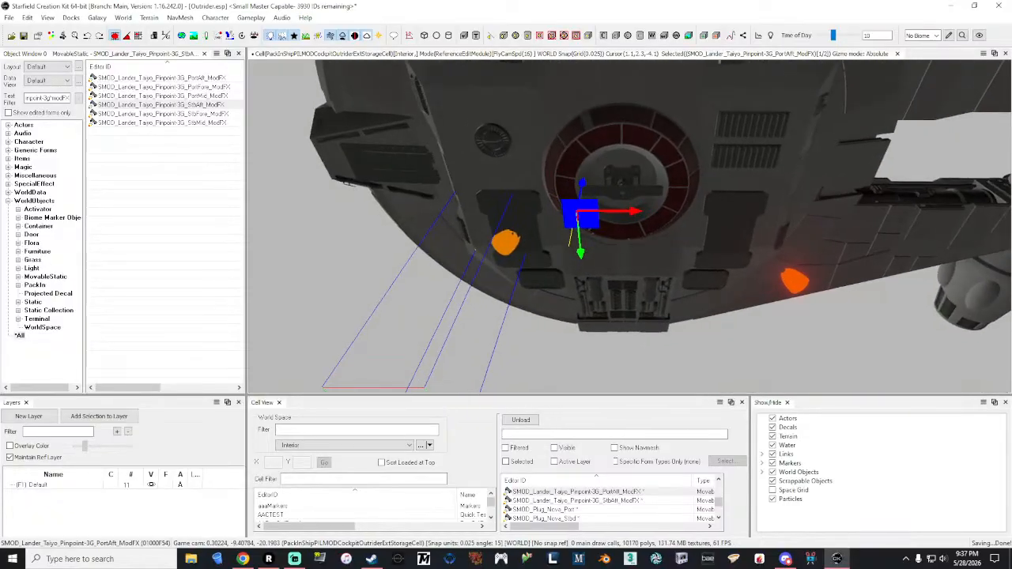
Open the PortAft ModFX reference's properties and set them aside to read its position coordinates.
right_click(509, 247)
left_click(531, 232)
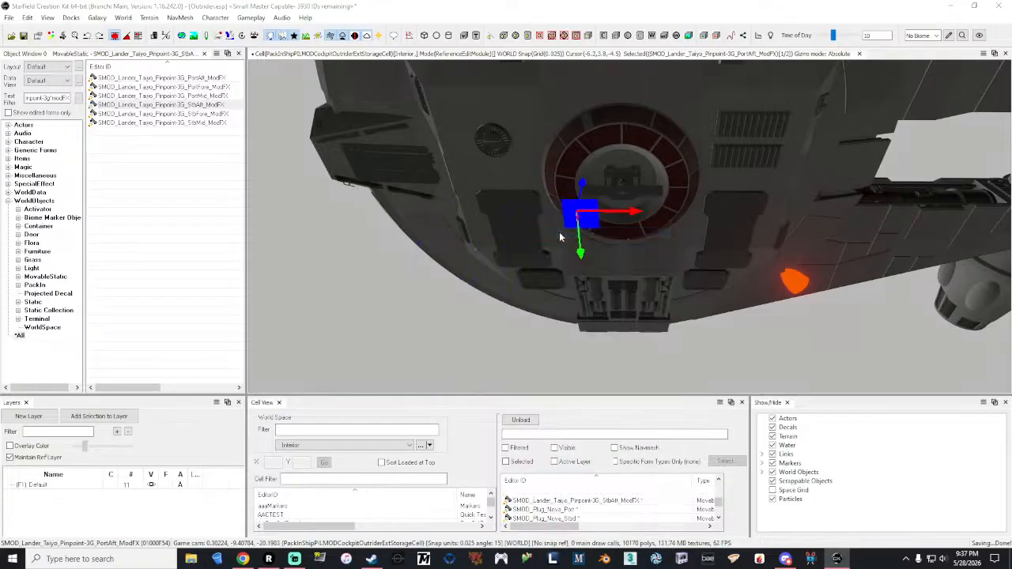
left_click_drag(488, 9, 133, 53)
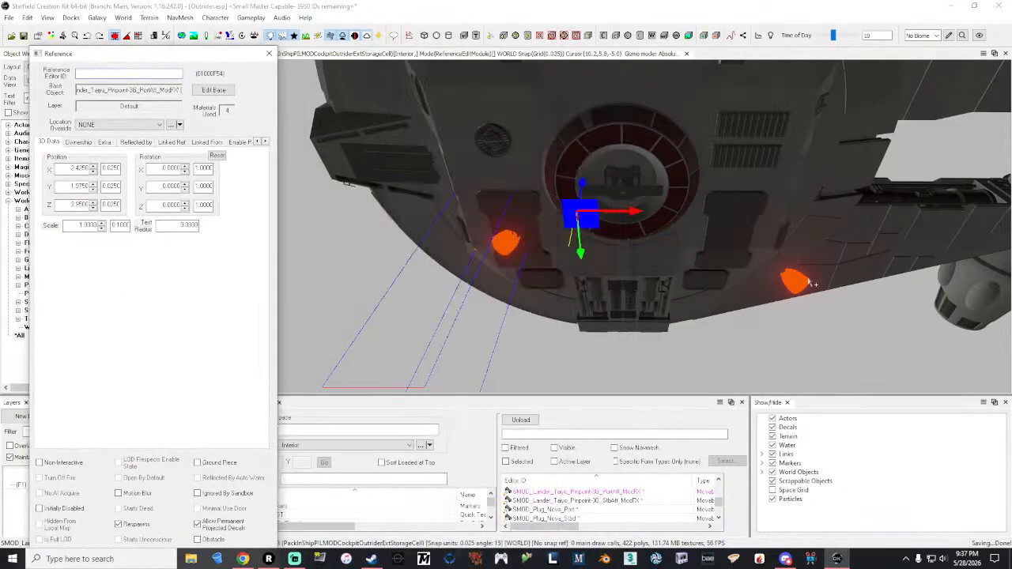
Set the StbAft ModFX reference's position to X 2.425, Y 1.975, Z -3.95 and close both reference property windows.
left_click(797, 283)
right_click(793, 283)
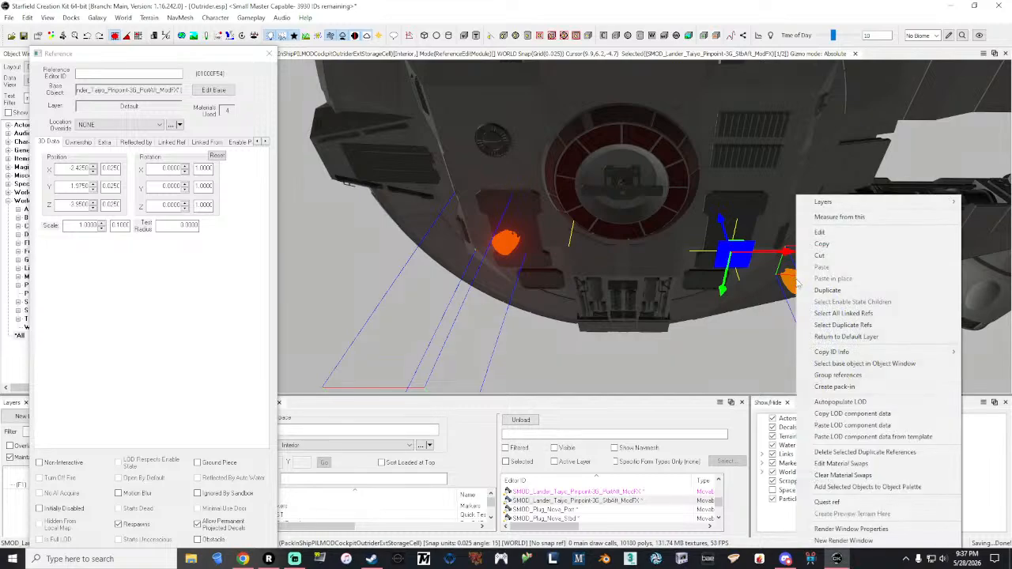
left_click(814, 236)
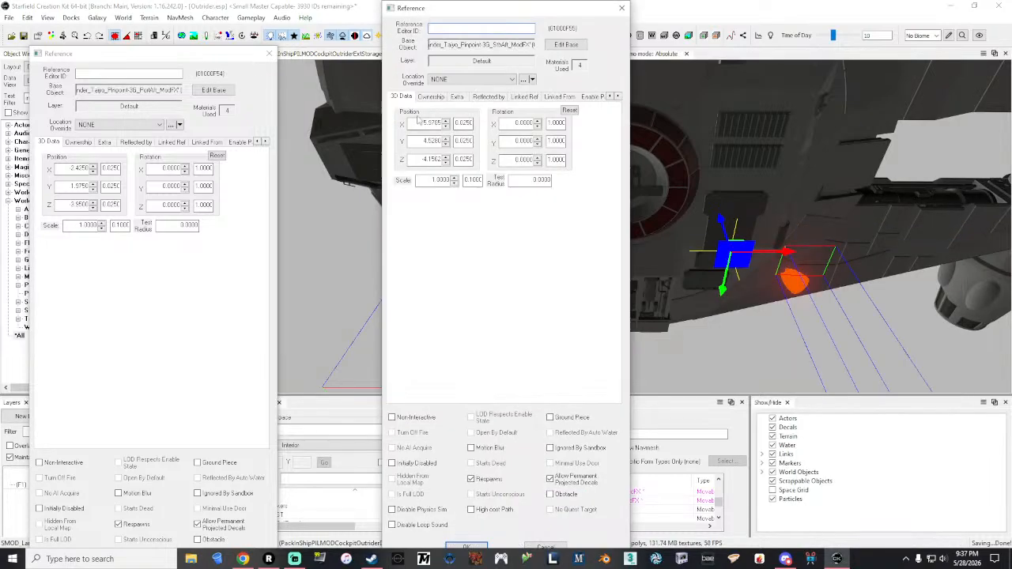
double_click(425, 123)
type("2.4250")
left_click(434, 140)
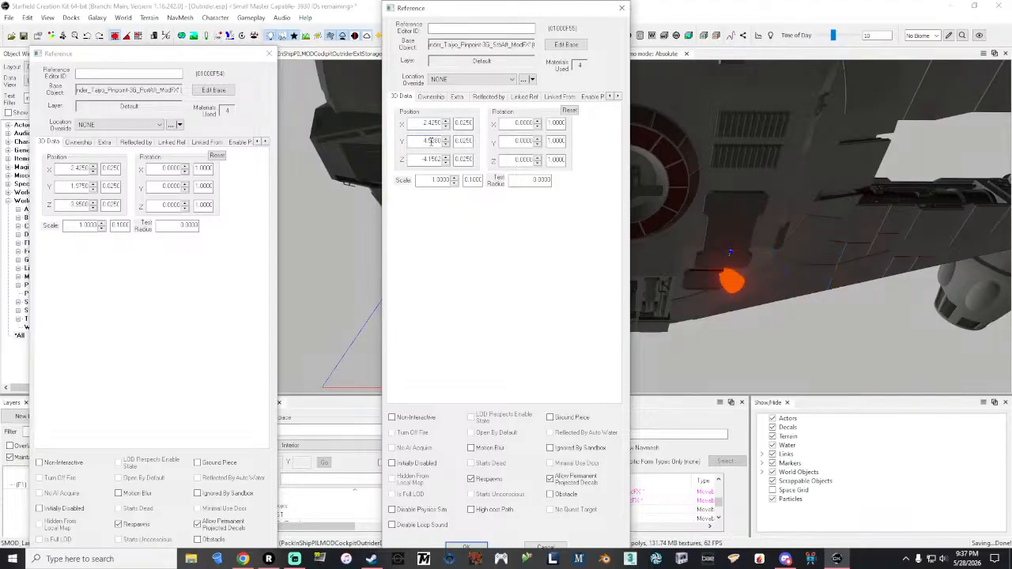
double_click(435, 140)
type("1")
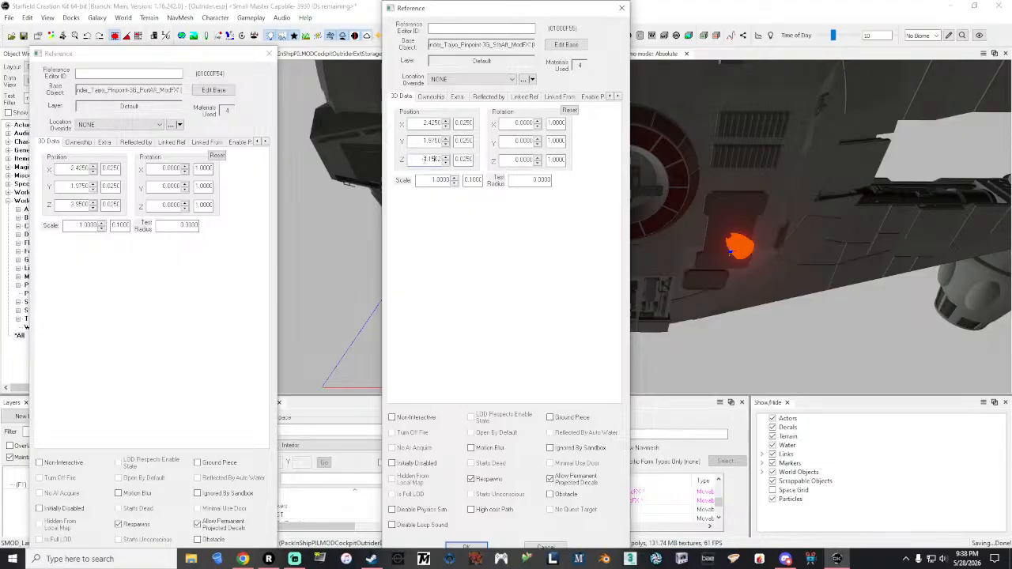
left_click_drag(424, 159, 472, 161)
type("-3.95")
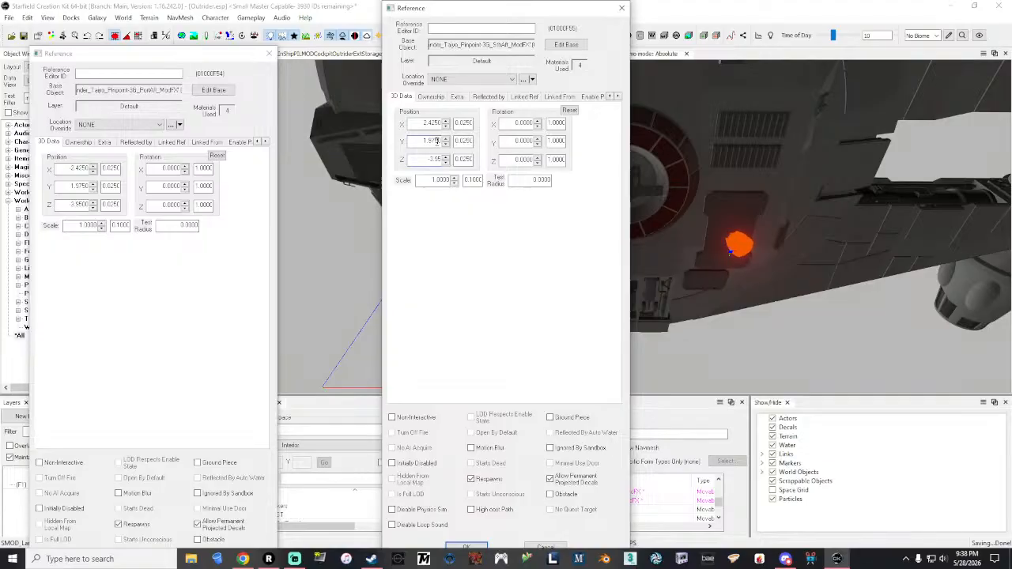
left_click(466, 548)
left_click_drag(176, 53, 187, 8)
left_click(126, 547)
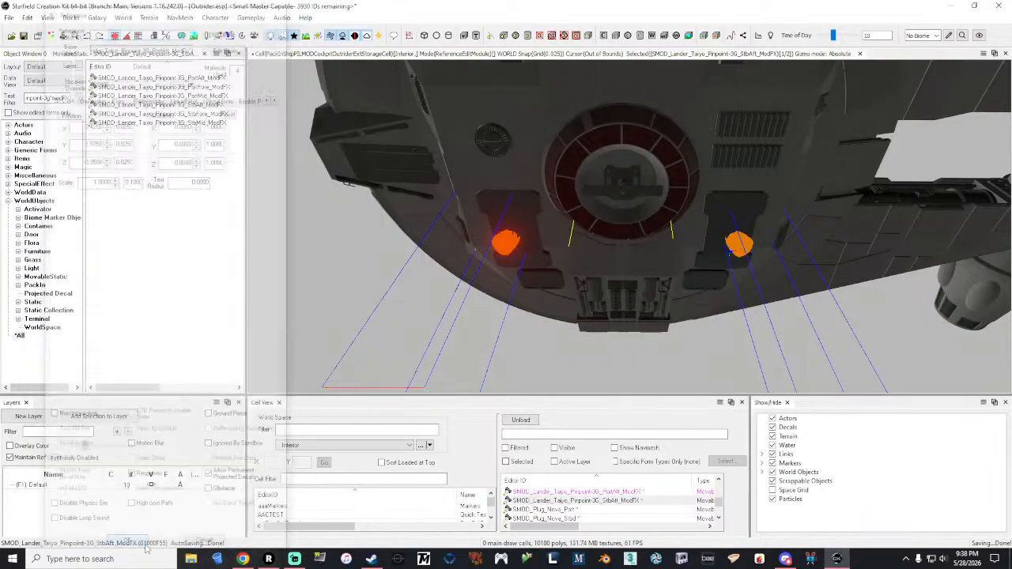
Select the PortAft and StbAft ModFX effects together and duplicate them.
left_click(501, 242)
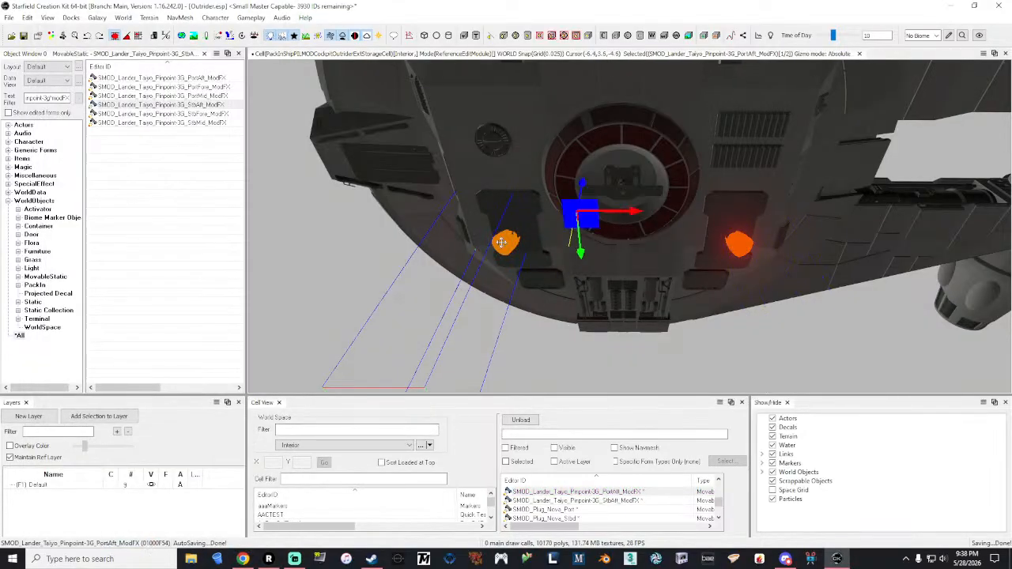
right_click_drag(501, 243, 502, 181)
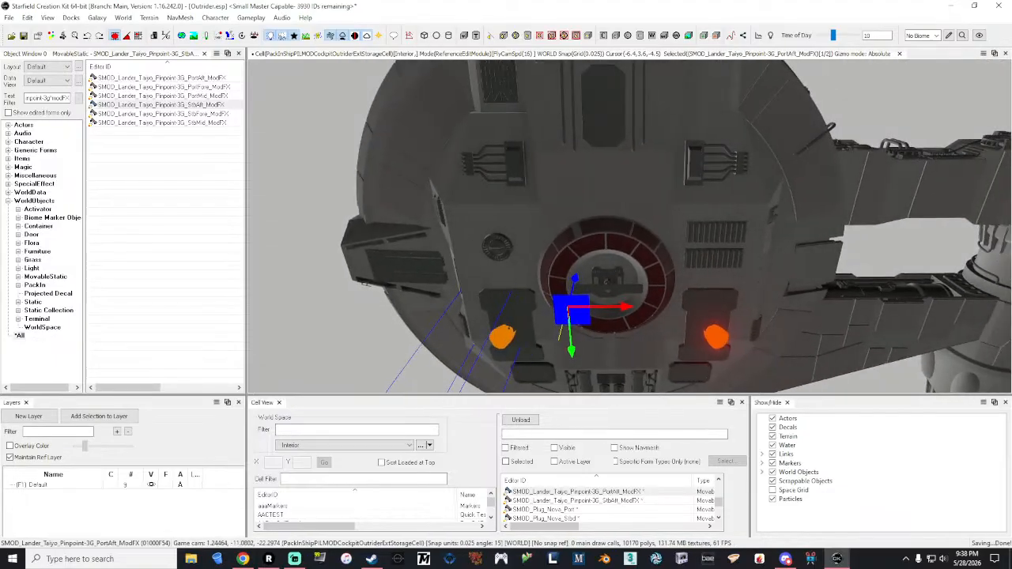
left_click(715, 340)
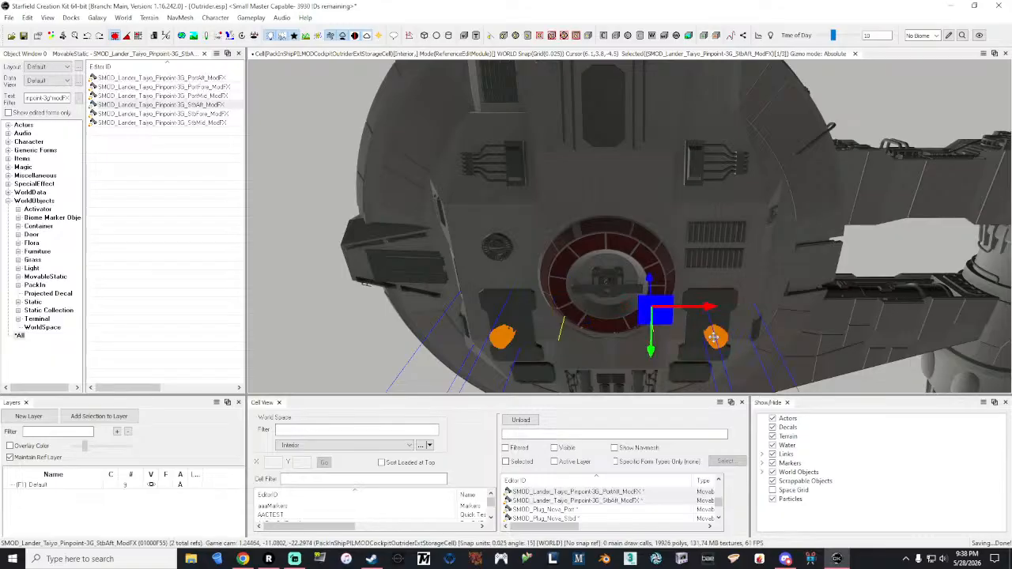
right_click(714, 337)
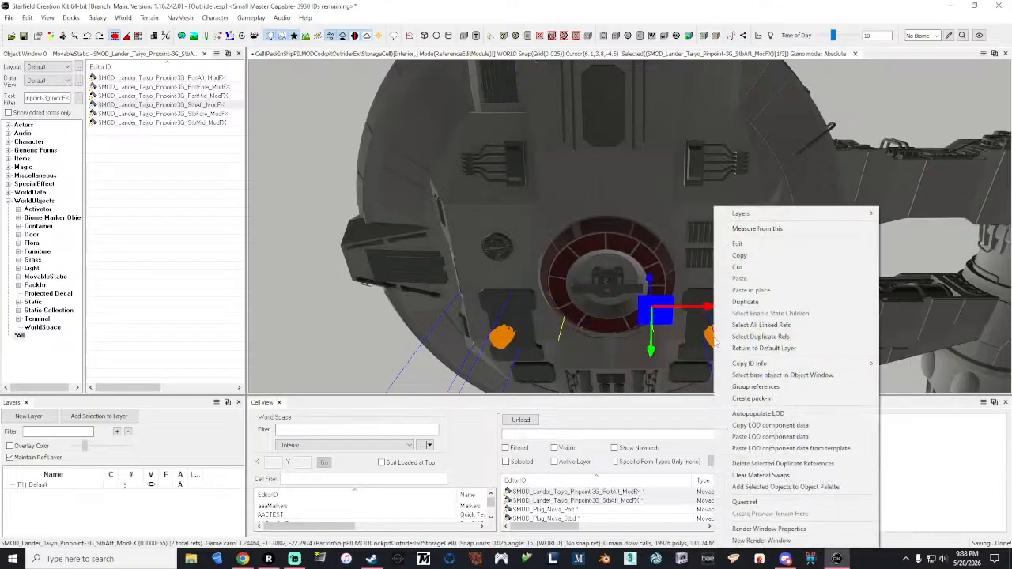
left_click(734, 303)
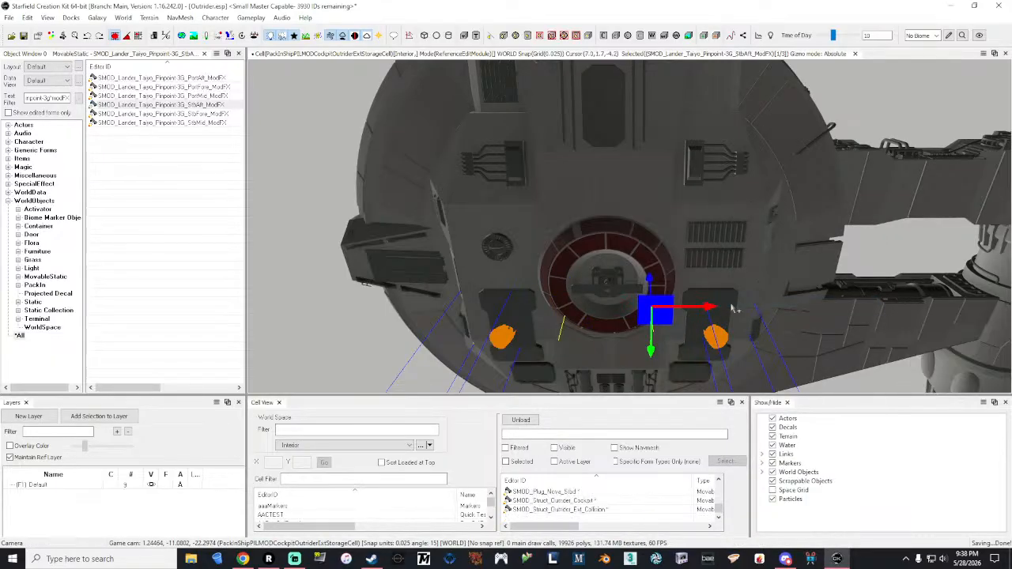
Move the duplicated effect pair forward along Y to the hull area near the piping details, and check their placement.
mouse_move(733, 309)
middle_mouse_down()
mouse_move(601, 277)
mouse_move(557, 205)
middle_mouse_up()
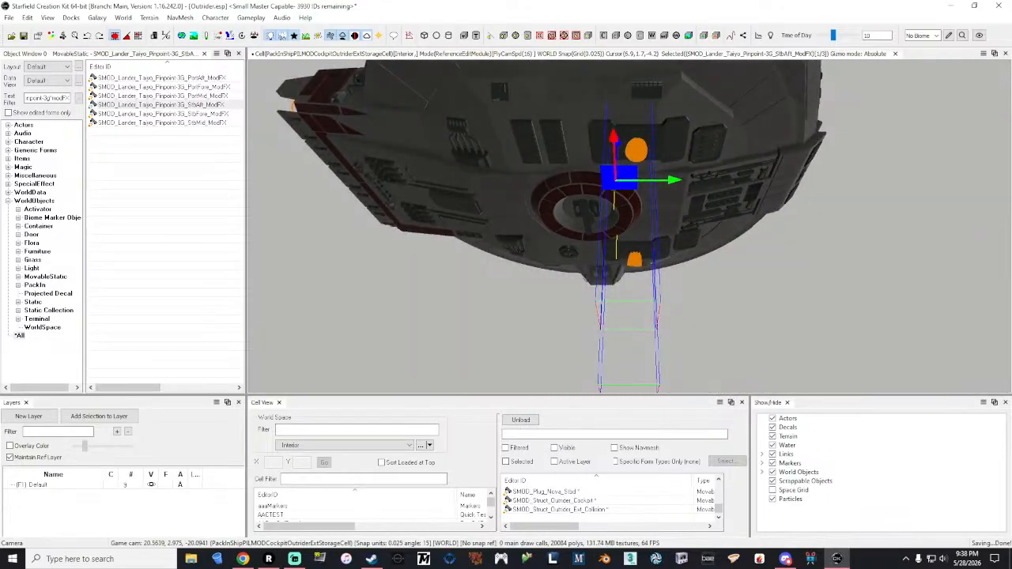
mouse_move(656, 177)
left_mouse_down()
mouse_move(524, 170)
mouse_move(545, 167)
left_mouse_up()
middle_click_drag(544, 167, 688, 190)
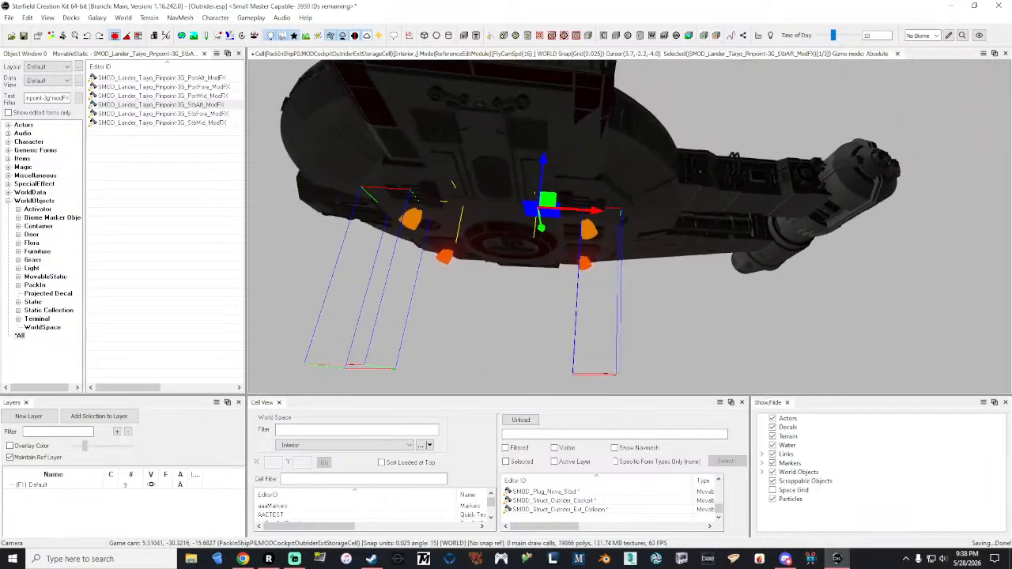
key("w")
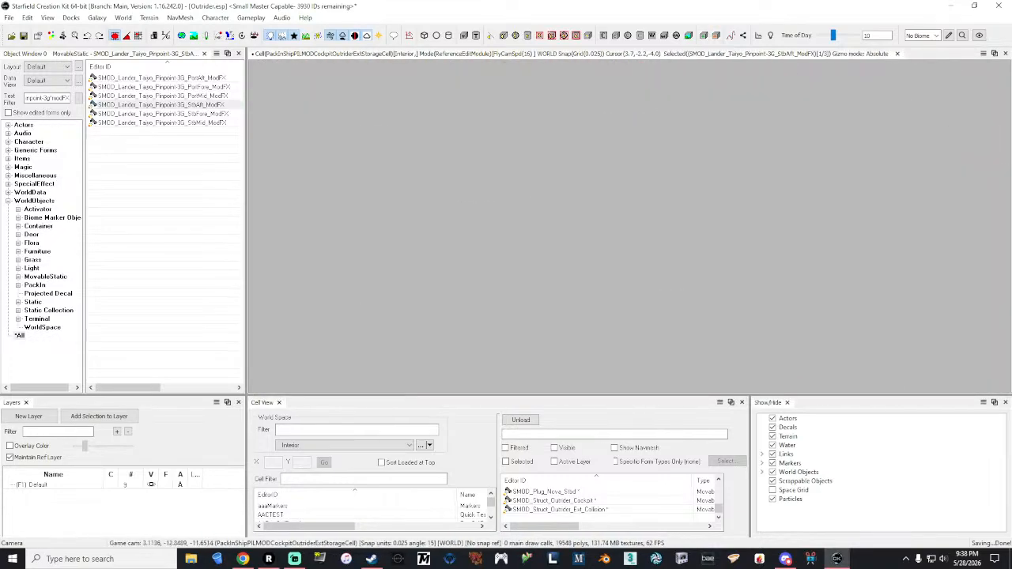
key("s")
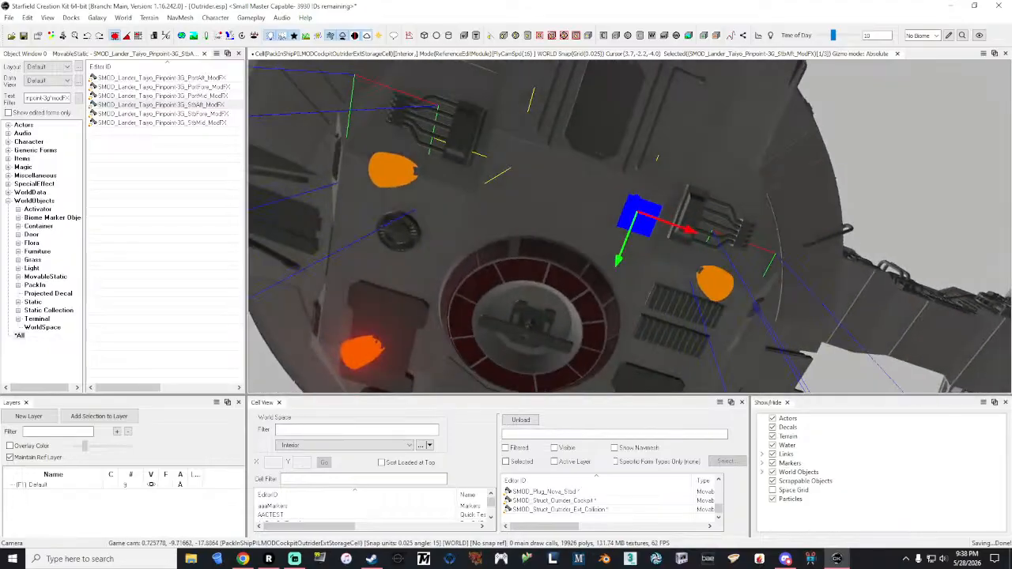
key("w")
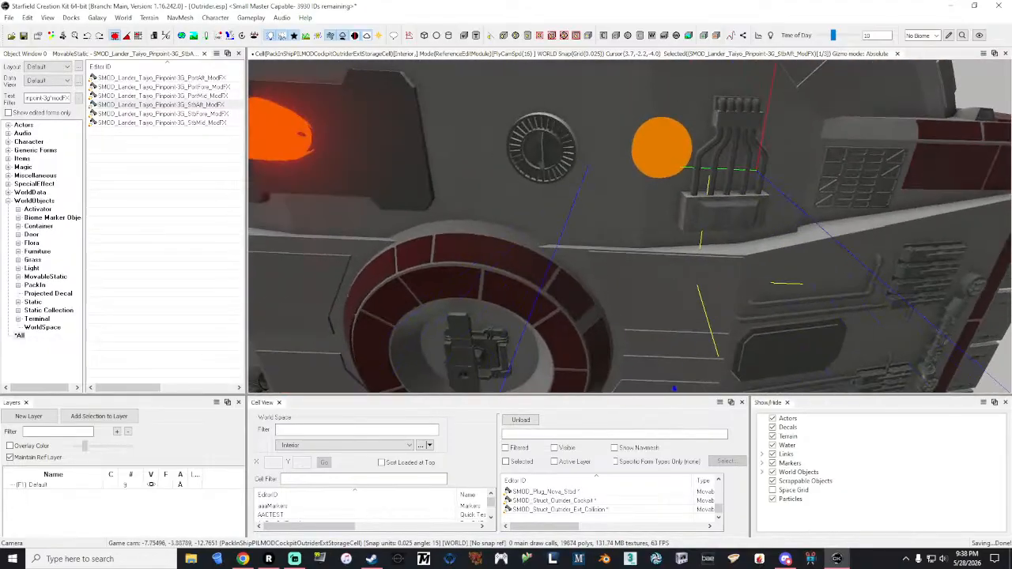
key("s")
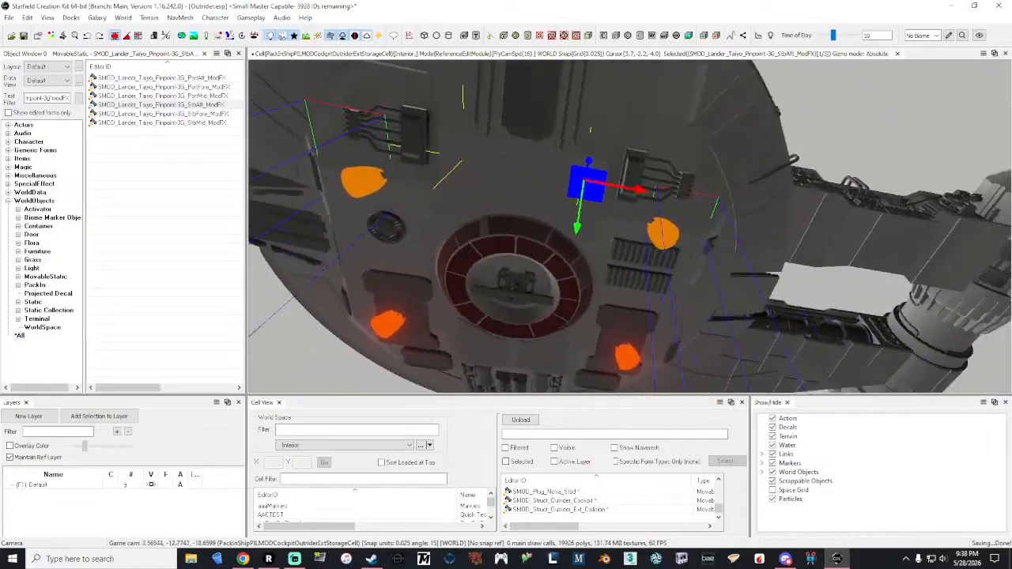
key("s")
key("w")
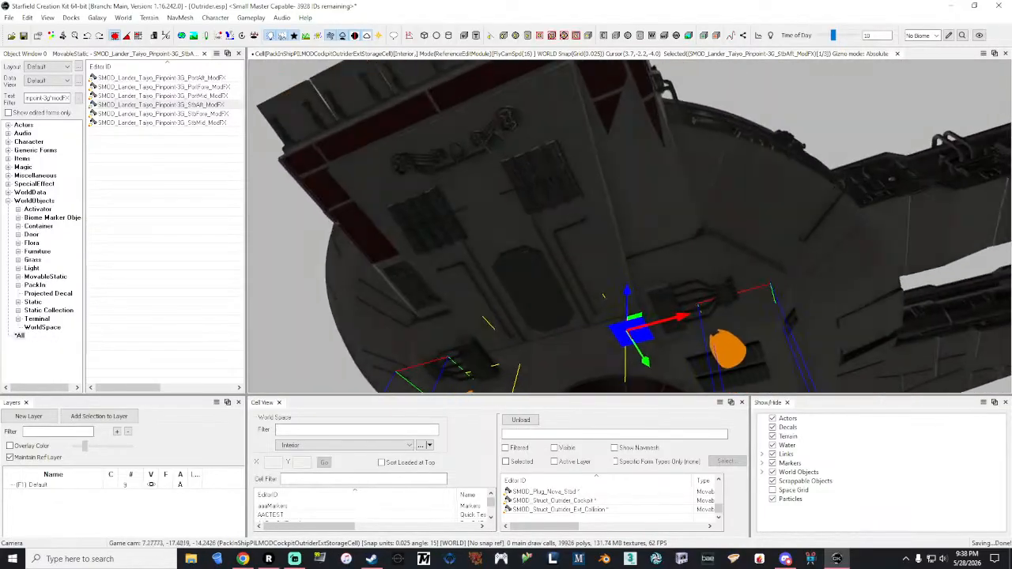
Move the duplicated thruster effect pair along Y to about -9.75 and raise it along Z to about -2.925.
right_click_drag(630, 226, 473, 252)
key("d")
key("a")
key("s")
key("d")
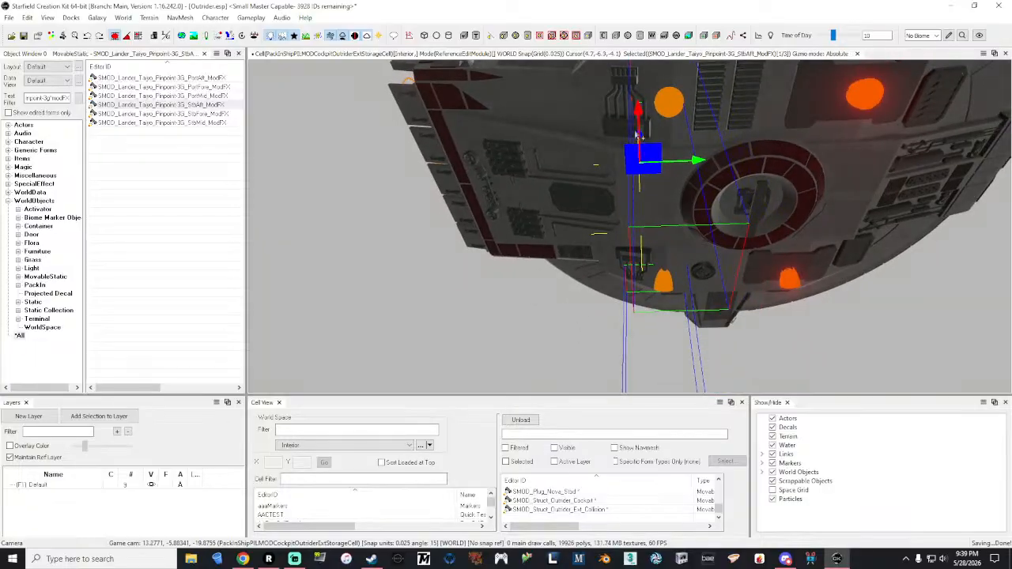
left_click_drag(688, 158, 620, 157)
key("a")
right_click_drag(620, 157, 721, 207)
middle_click_drag(620, 158, 636, 202, "shift")
left_click_drag(611, 158, 610, 142)
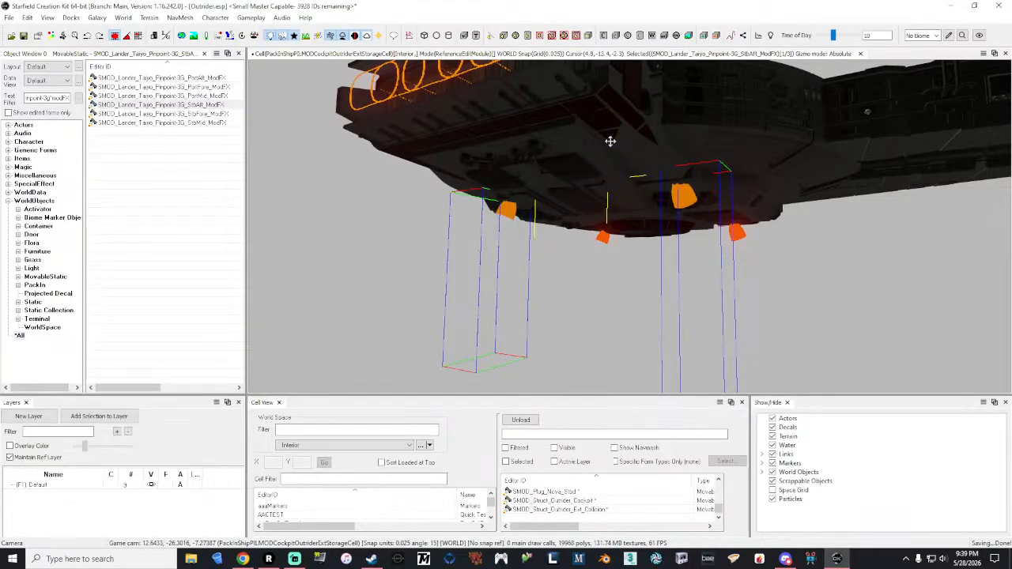
Examine how both thruster effect pairs sit against the ship's underside from several angles.
key("a")
right_click_drag(611, 143, 745, 125)
key("s")
key("a")
key("w")
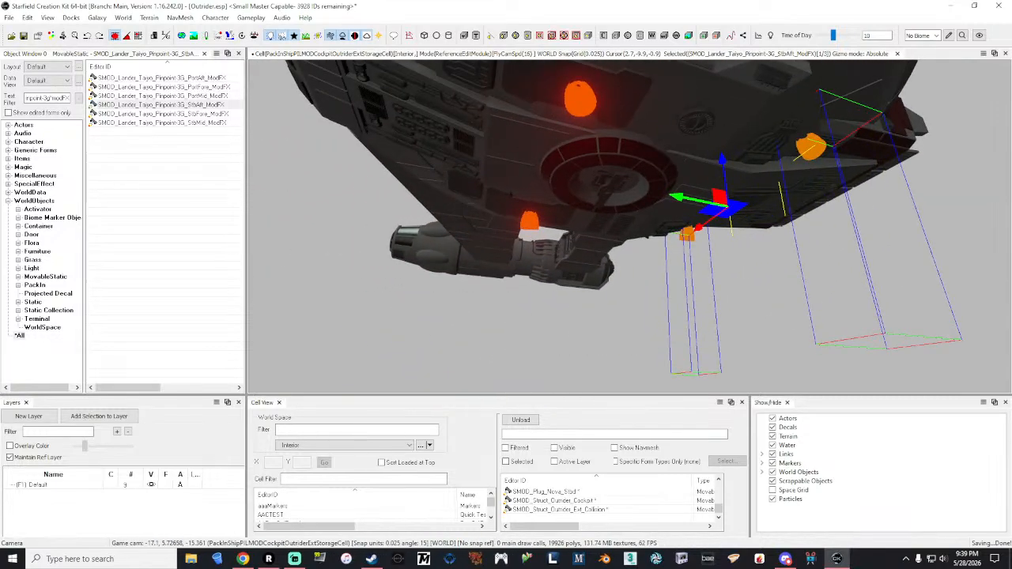
key("d")
right_click_drag(745, 125, 711, 108)
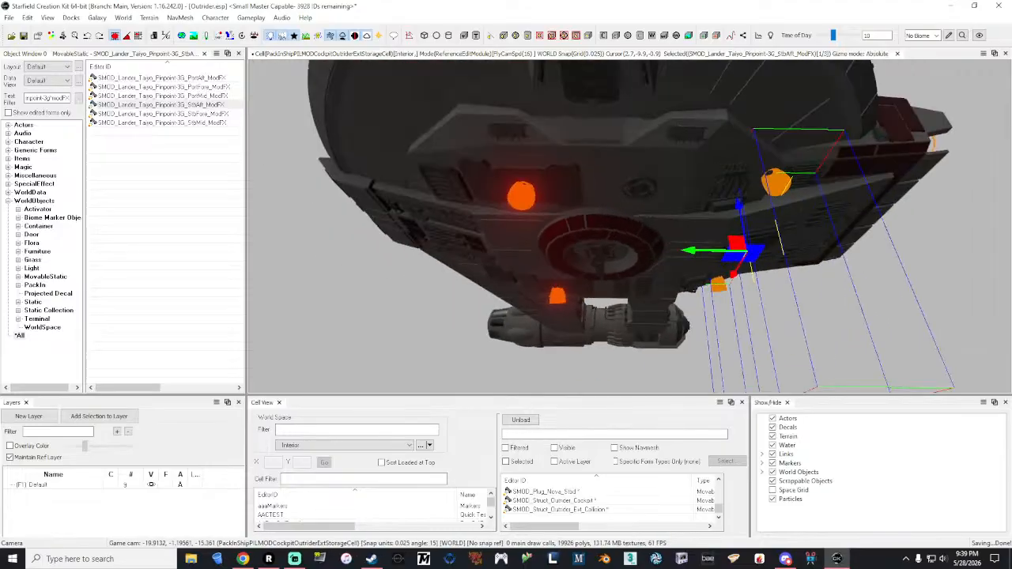
key("d")
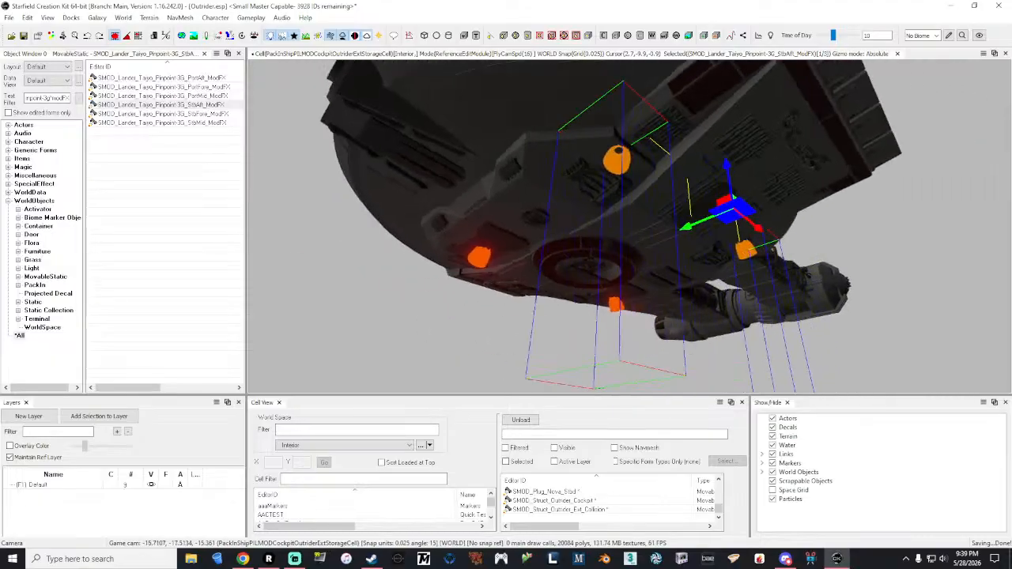
key("d")
key("a")
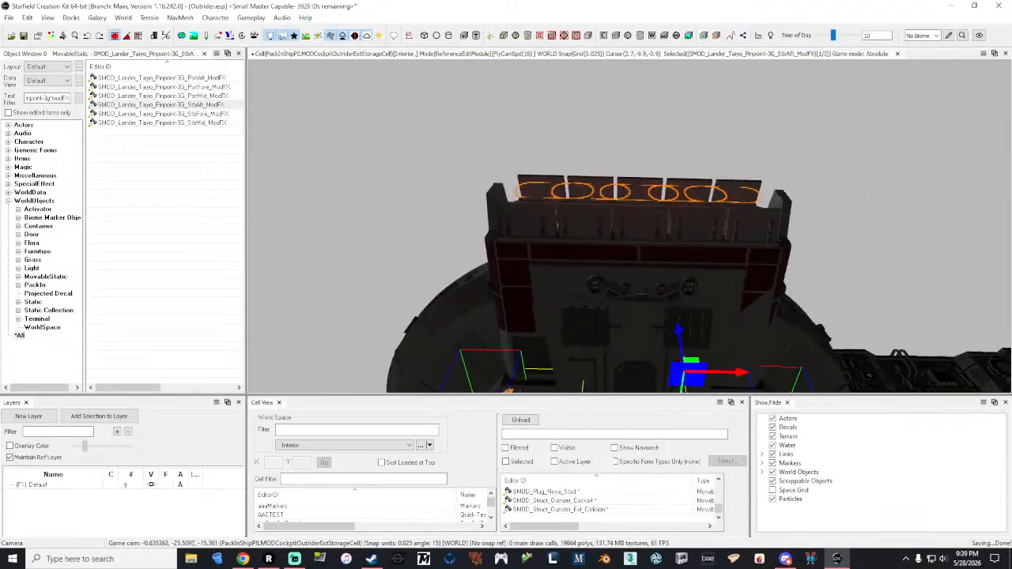
key("a")
key("s")
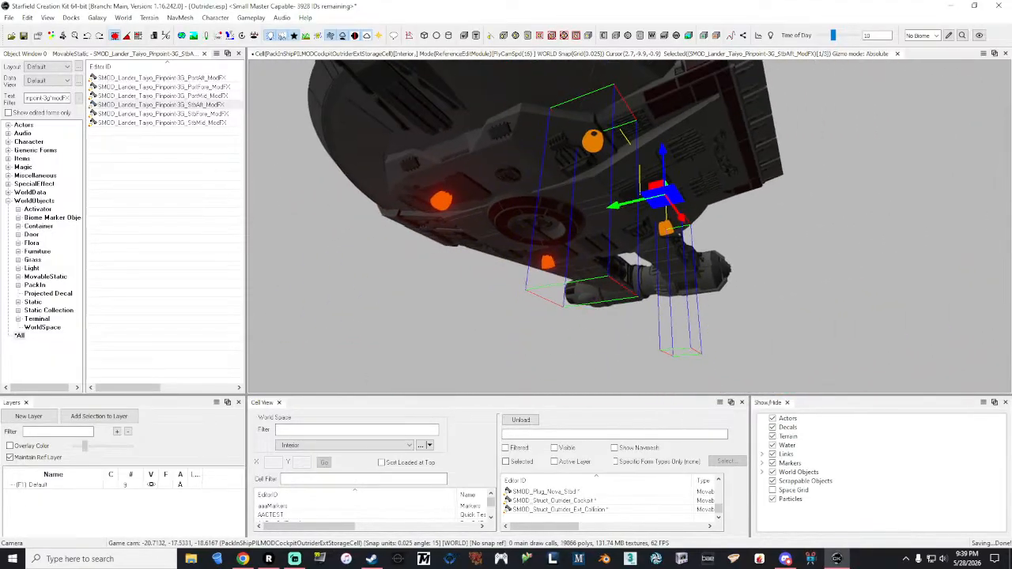
key("w")
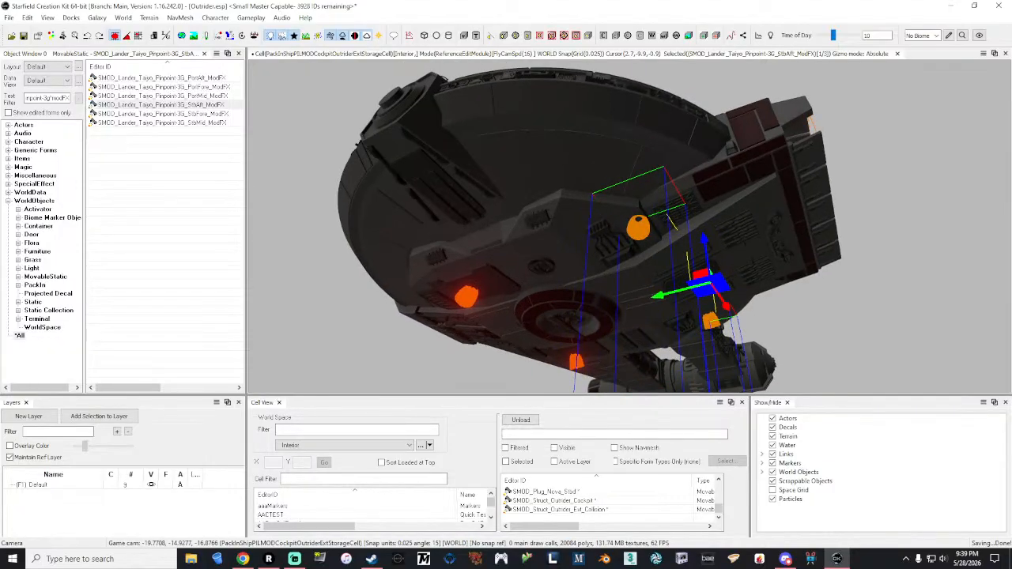
key("a")
key("a")
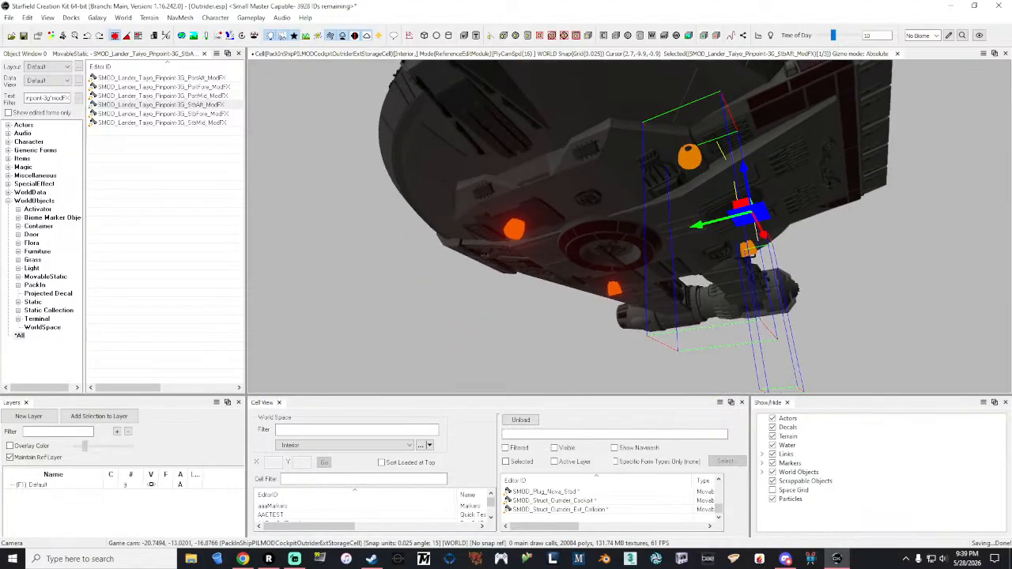
key("d")
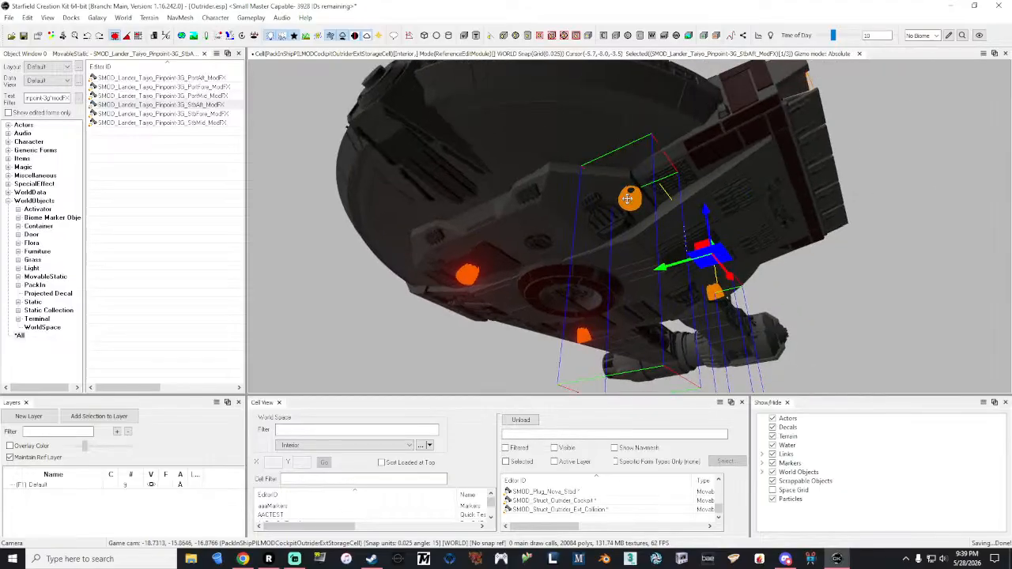
right_click_drag(628, 199, 719, 199)
key("a")
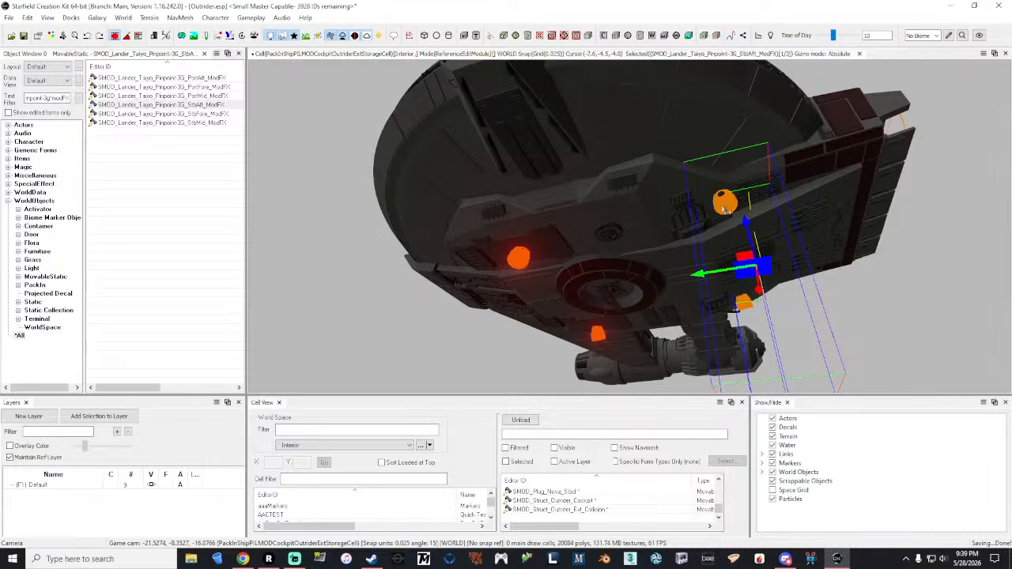
Open the front PortAft ModFX reference's properties, read its position coordinates, and close them.
left_click(522, 263)
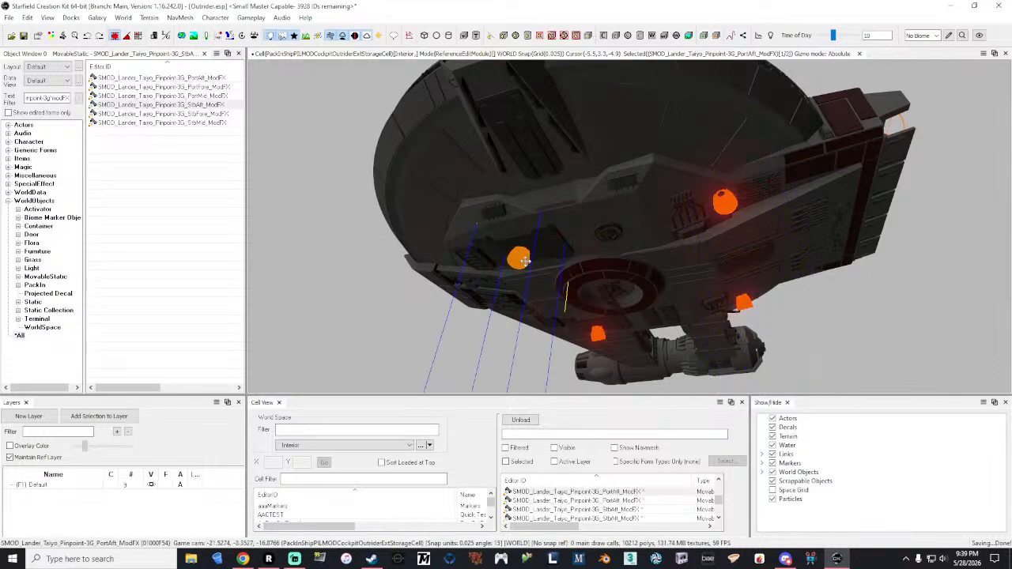
right_click(523, 262)
left_click(568, 231)
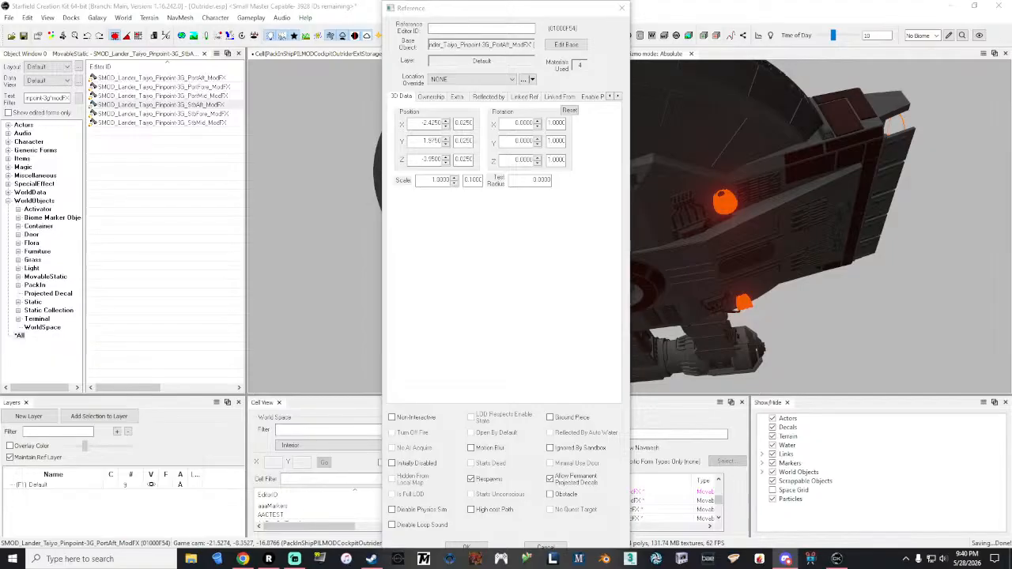
left_click(514, 8)
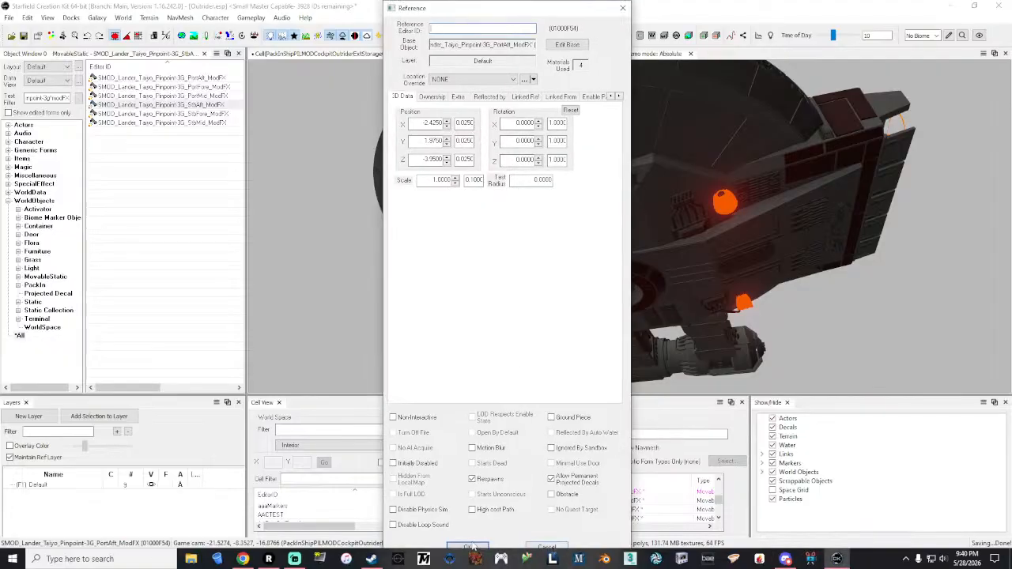
left_click(468, 548)
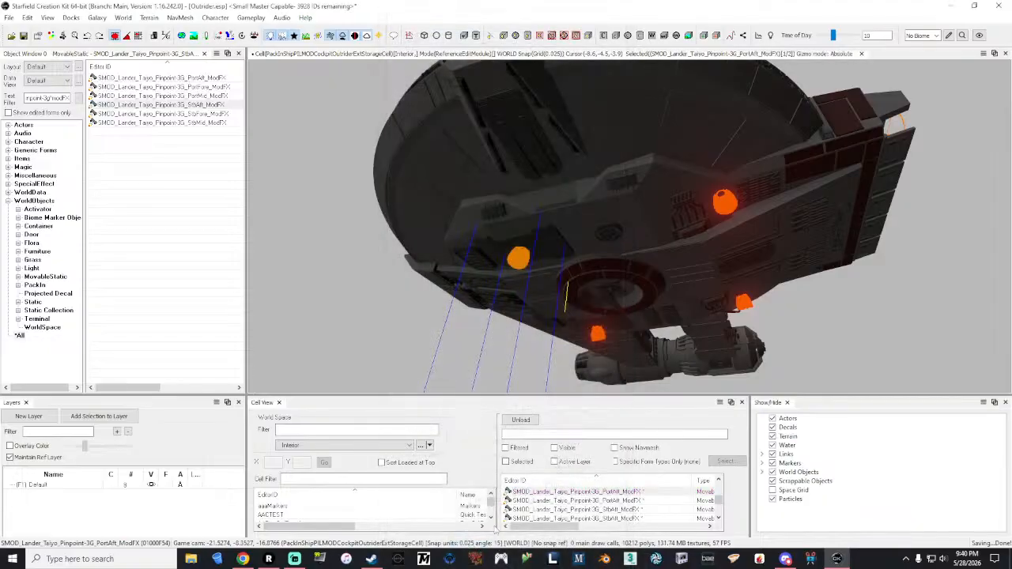
Open the rear duplicated PortAft ModFX reference's properties, read its position coordinates, and close them.
right_click(731, 206)
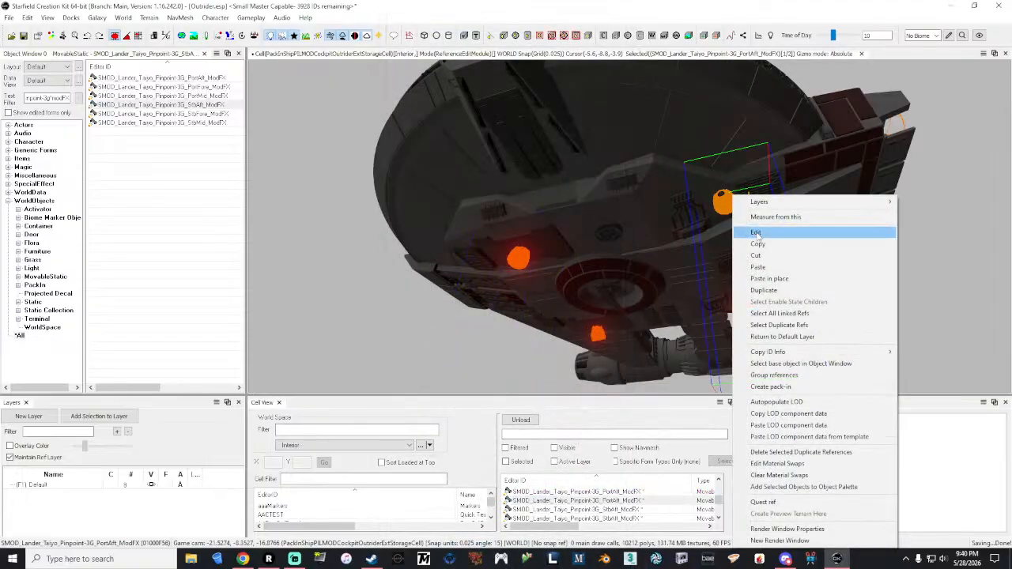
left_click(756, 231)
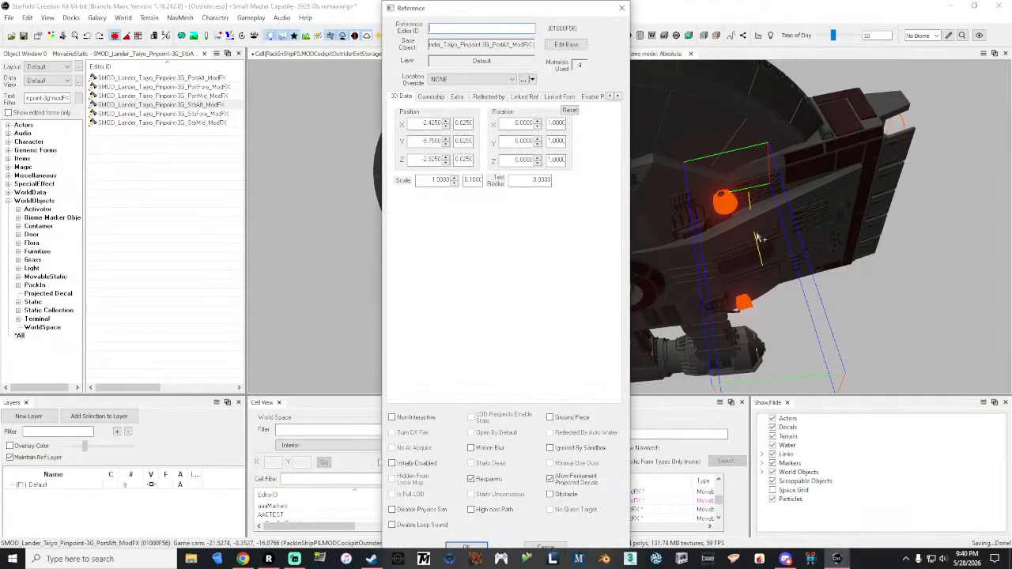
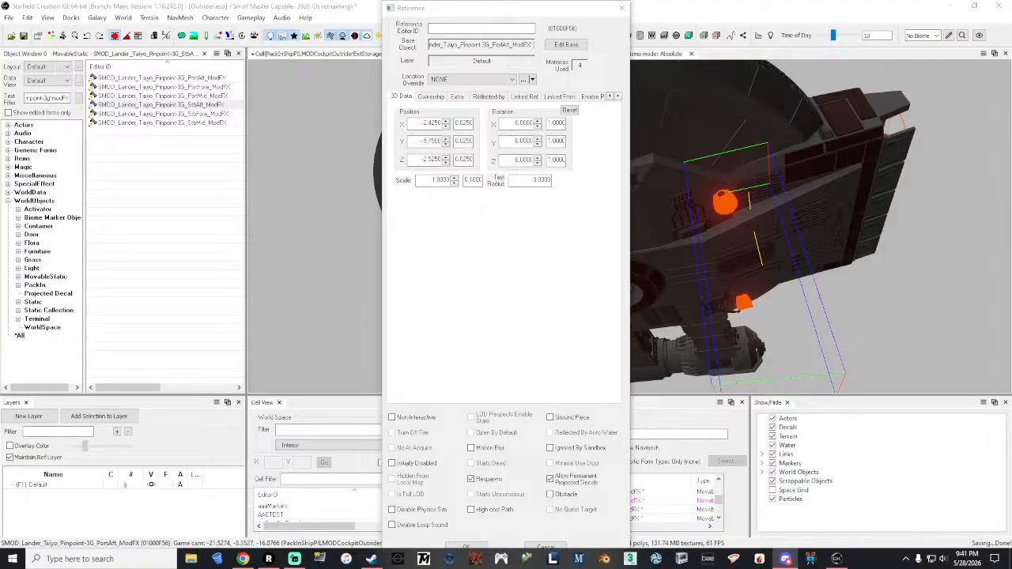
left_click(623, 8)
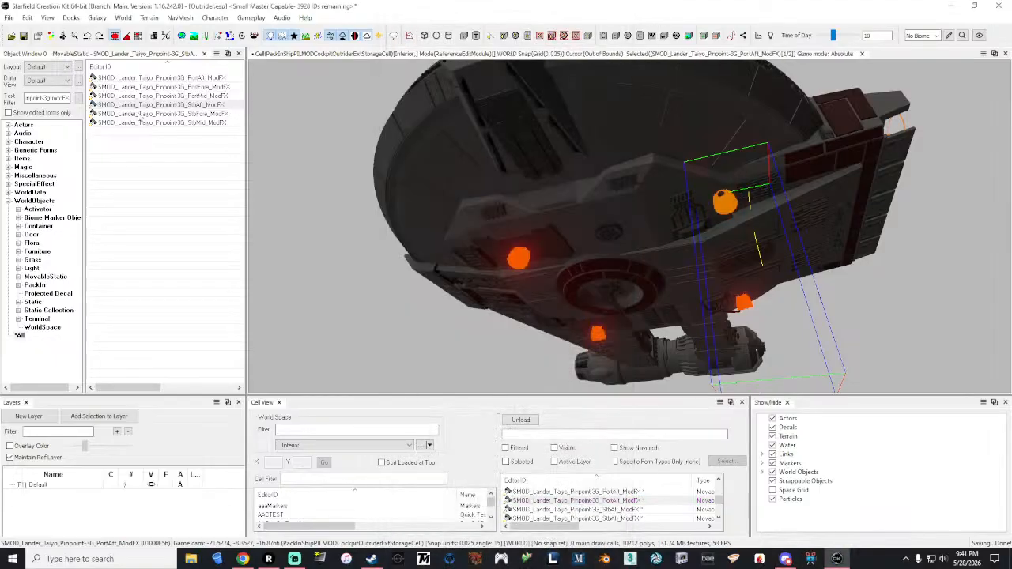
Copy the current ModFX text filter for reuse and filter the object list by "outrider" instead.
left_click(62, 98)
left_click(121, 106)
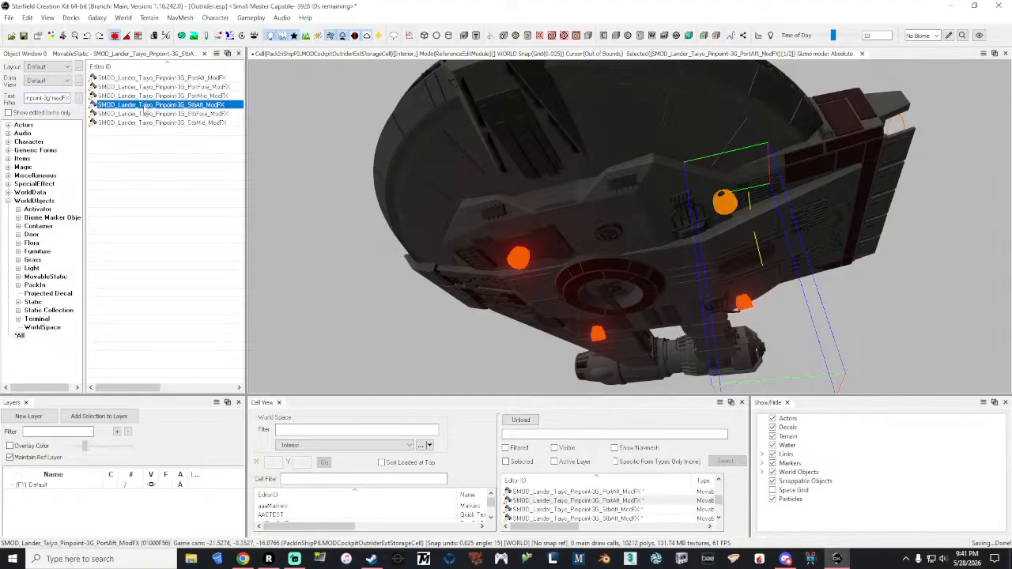
left_click(145, 107)
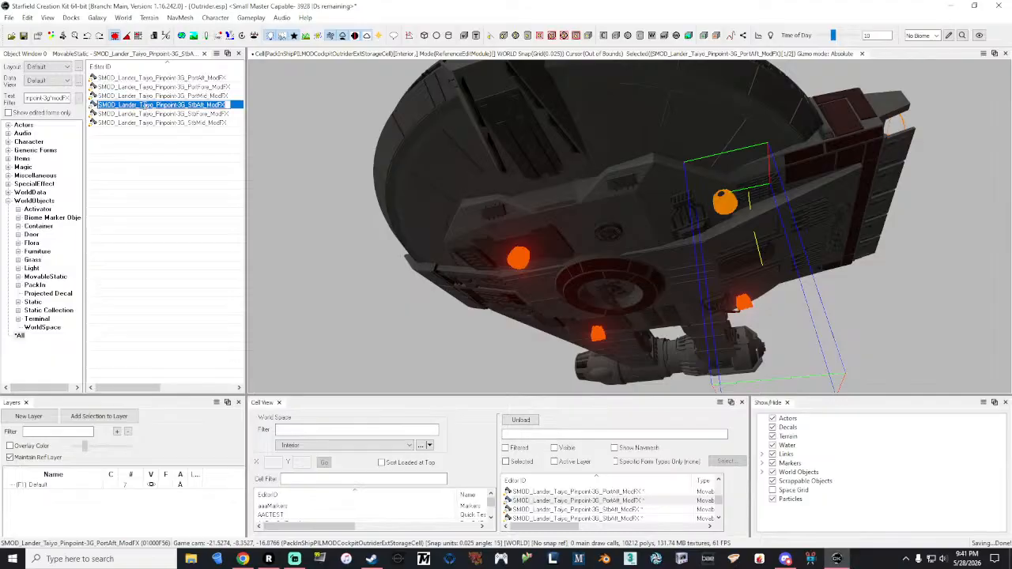
left_click(61, 98)
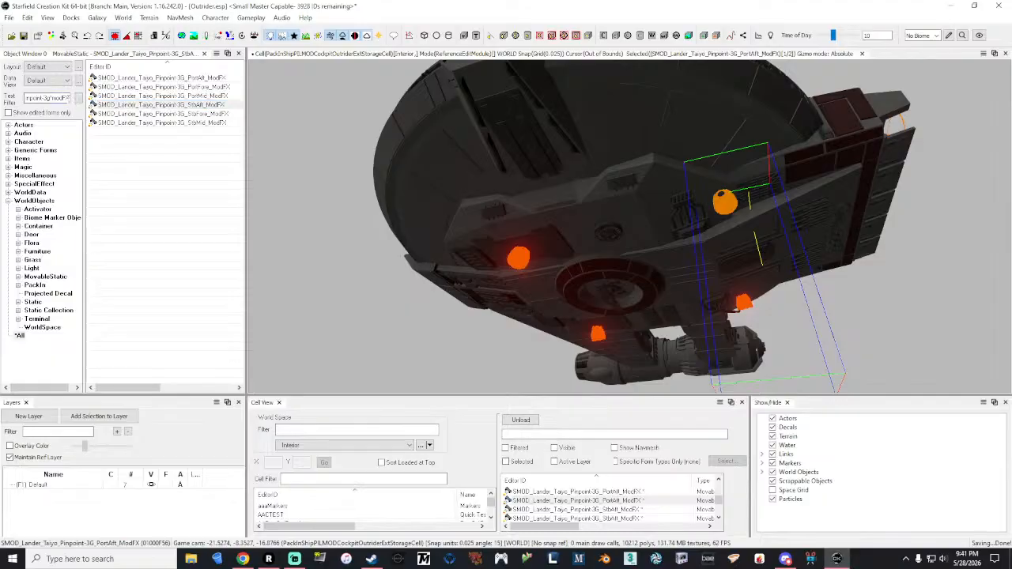
left_click_drag(68, 98, 20, 101)
right_click(31, 97)
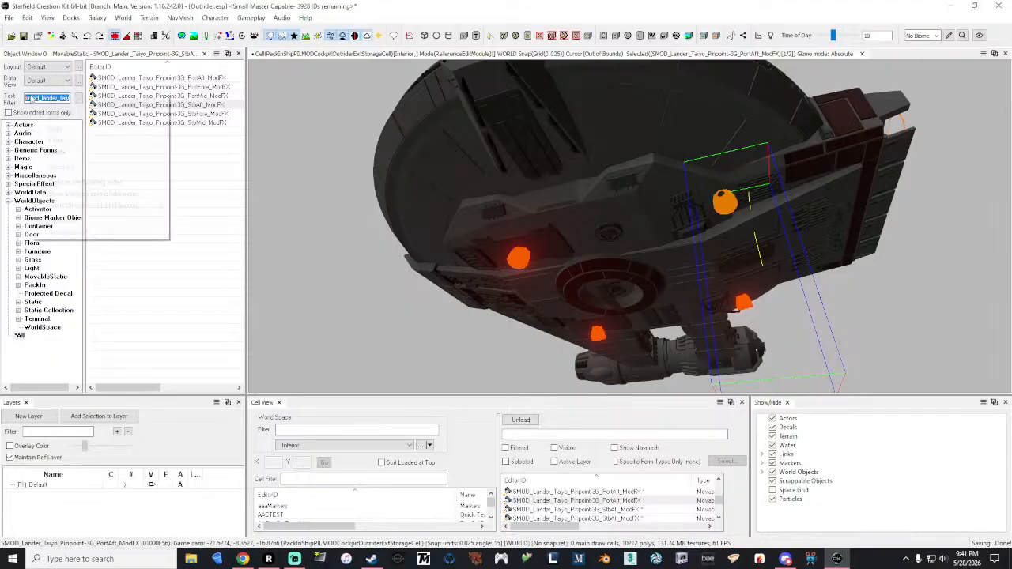
left_click(57, 129)
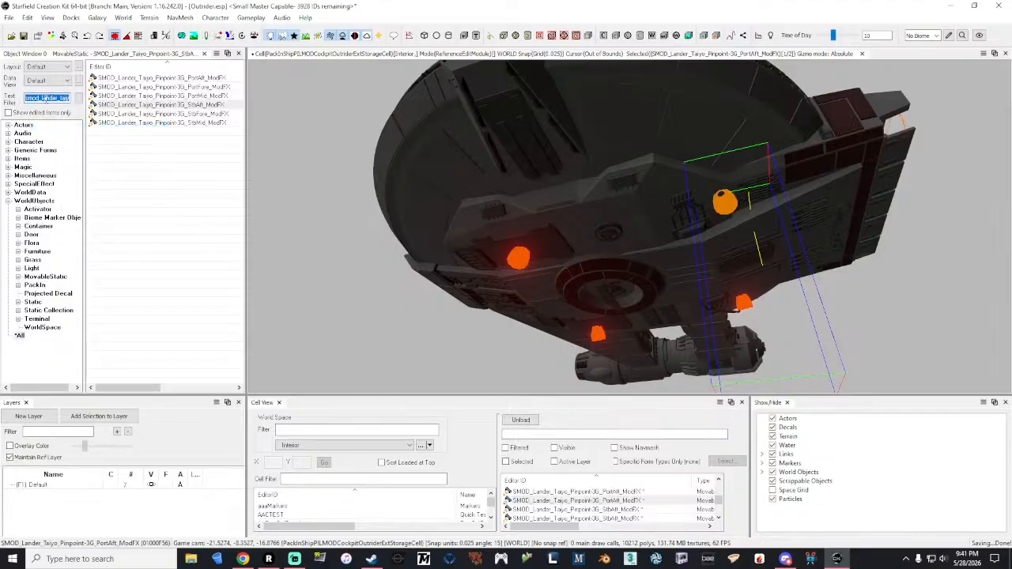
key("BackSpace")
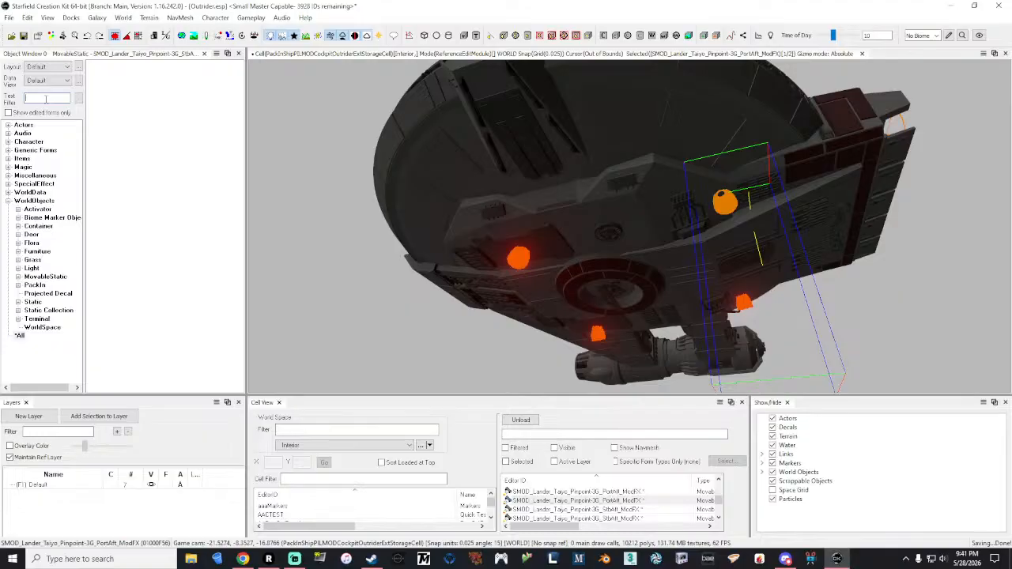
key("ctrl+v")
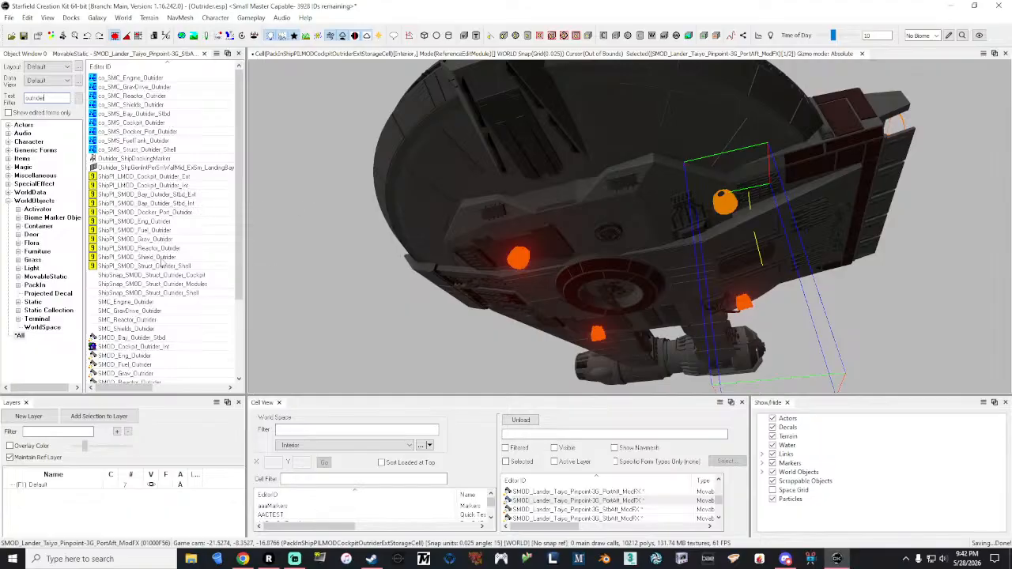
Open the ShipPI_SMOD_Struct_Outrider_Shell pack-in and load it for editing in the render window, leaving the shell deselected.
double_click(151, 266)
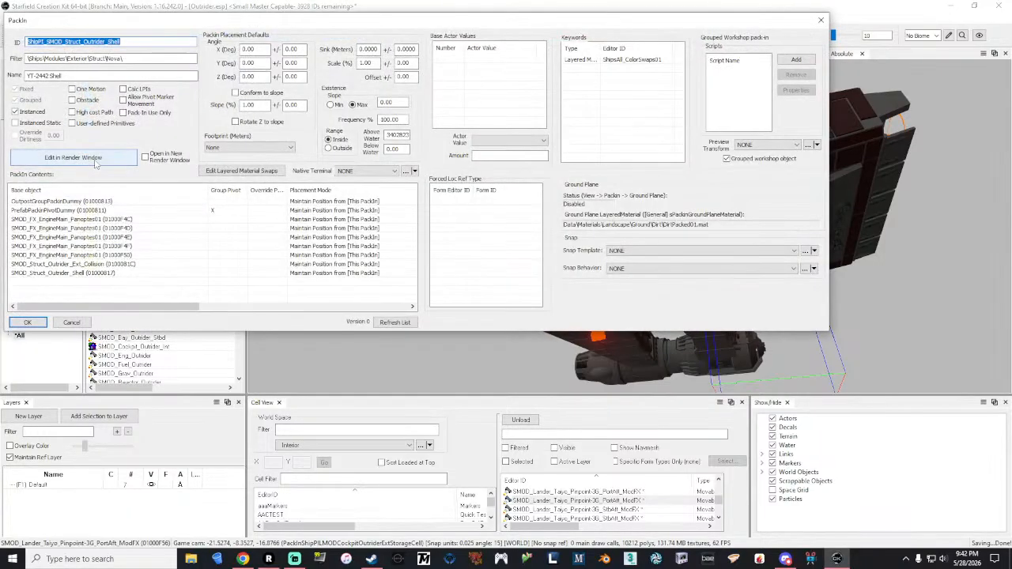
left_click(73, 157)
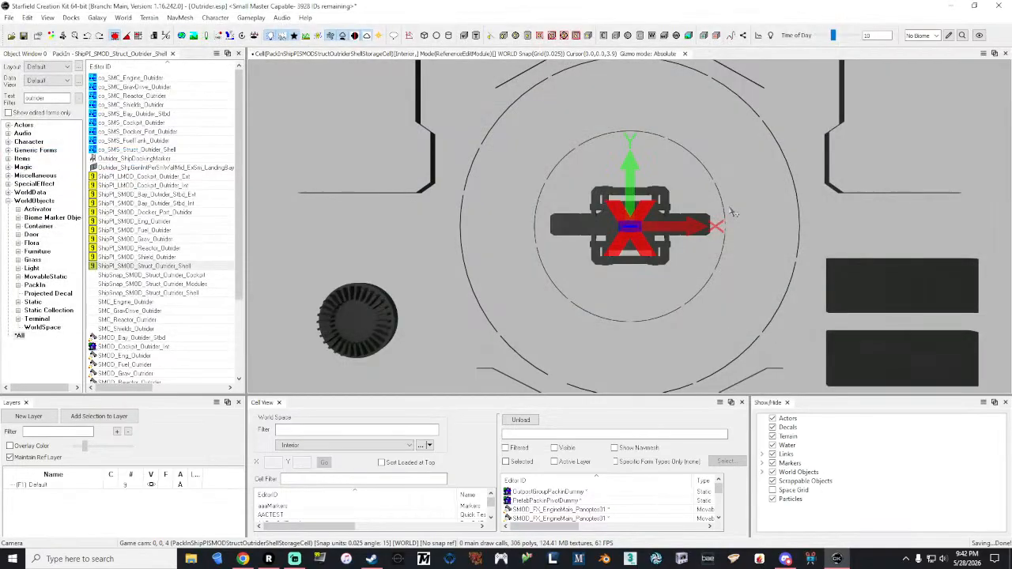
left_click(733, 212)
middle_click_drag(732, 212, 700, 103)
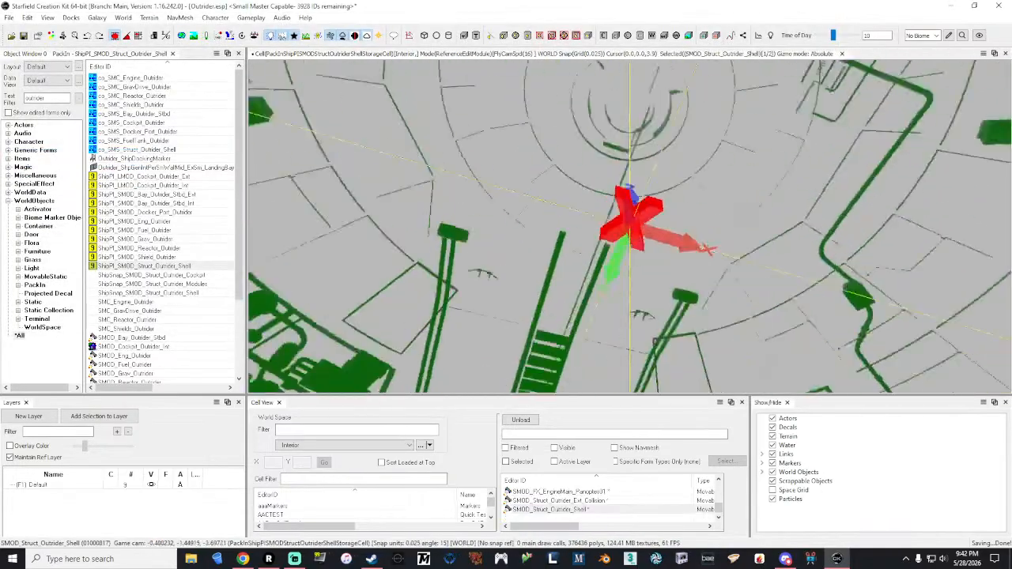
scroll(630, 226, "down", 10)
middle_click_drag(631, 227, 443, 269)
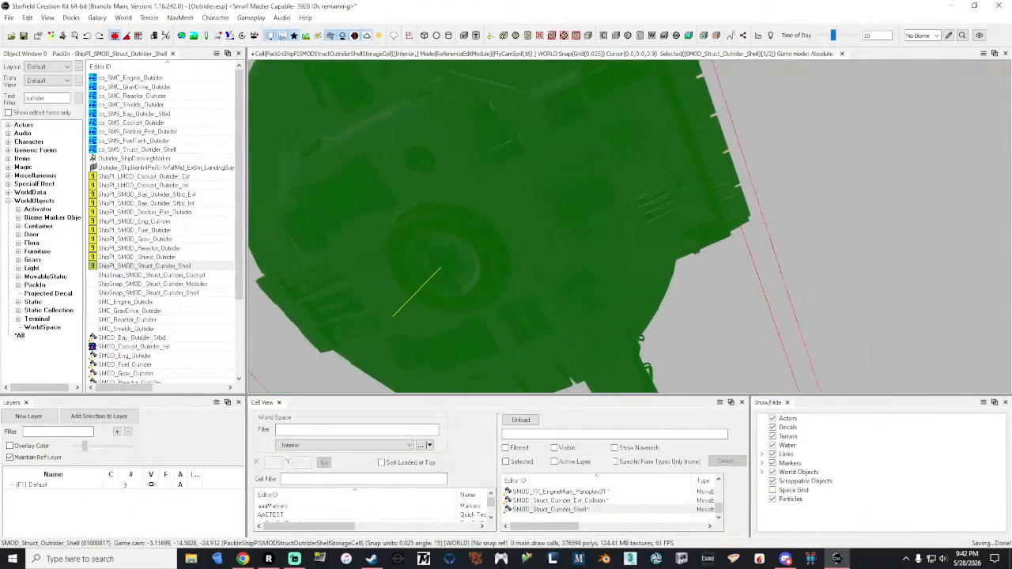
mouse_move(363, 215)
right_mouse_down()
mouse_move(371, 316)
mouse_move(396, 238)
mouse_move(363, 215)
right_mouse_up()
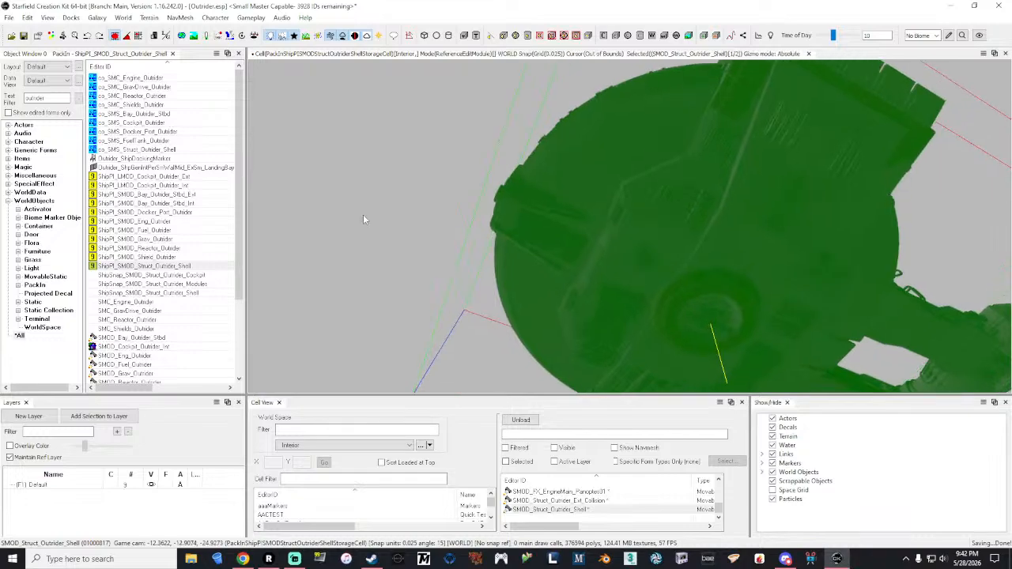
left_click(363, 214)
Restore the copied ModFX text filter and place a SMOD_Lander_Taiyo_Pinpoint-3G_PortAft_ModFX on the shell's underside.
right_click(52, 96)
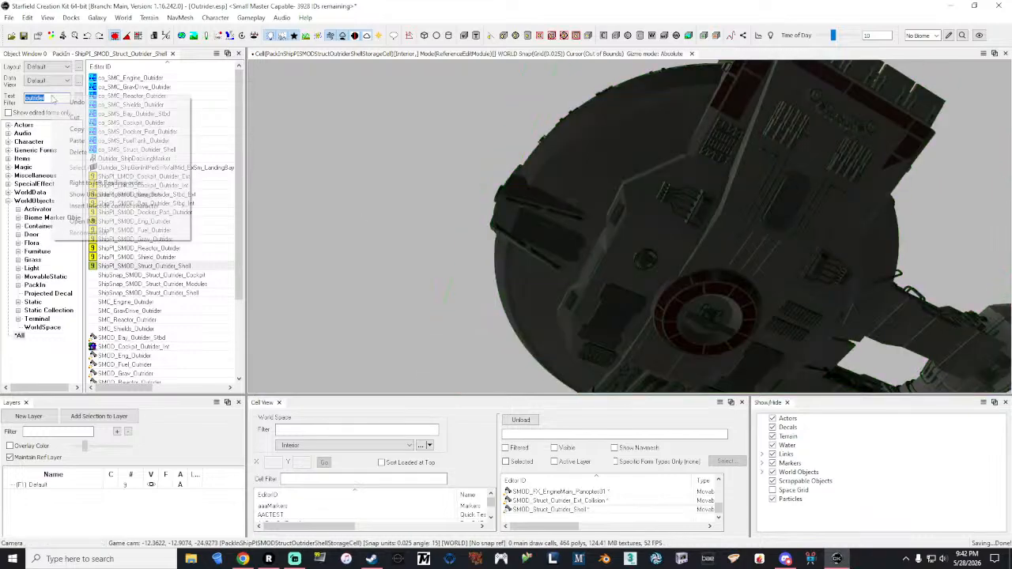
left_click(93, 140)
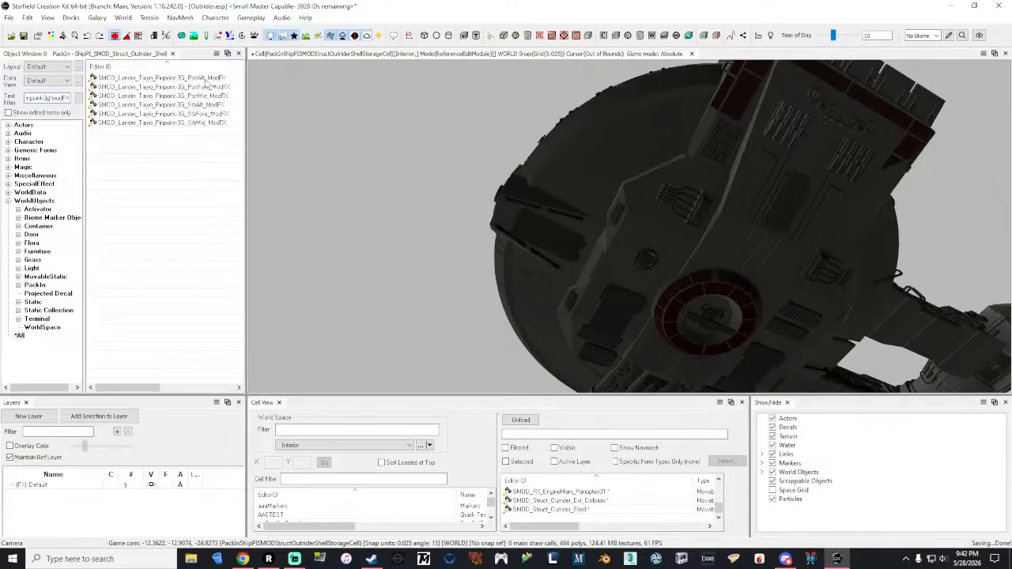
left_click_drag(201, 84, 614, 328)
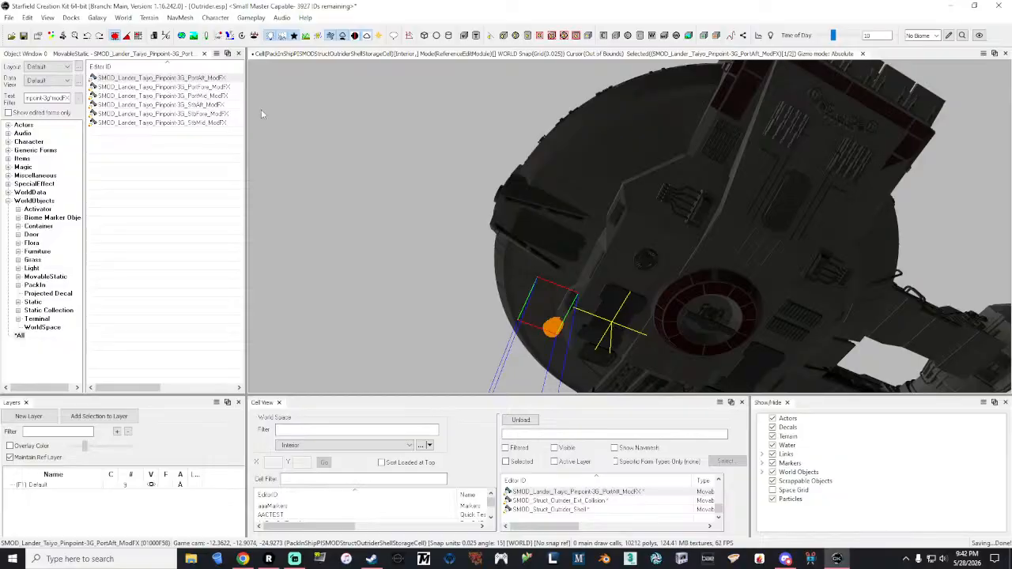
Set the placed PortAft ModFX reference's position to X -2.4250, Y 1.9750, Z -3.9500.
right_click(552, 327)
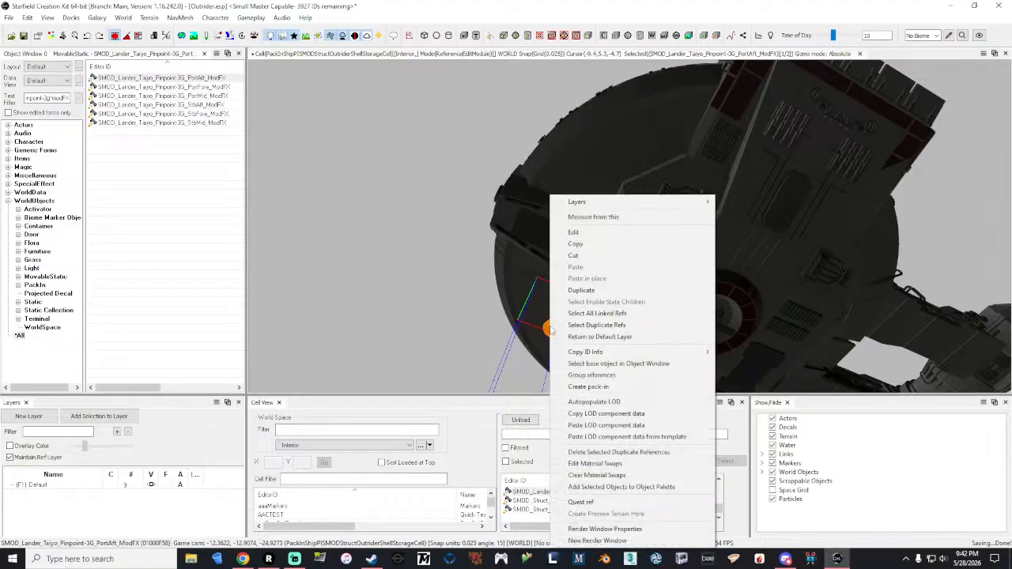
left_click(591, 231)
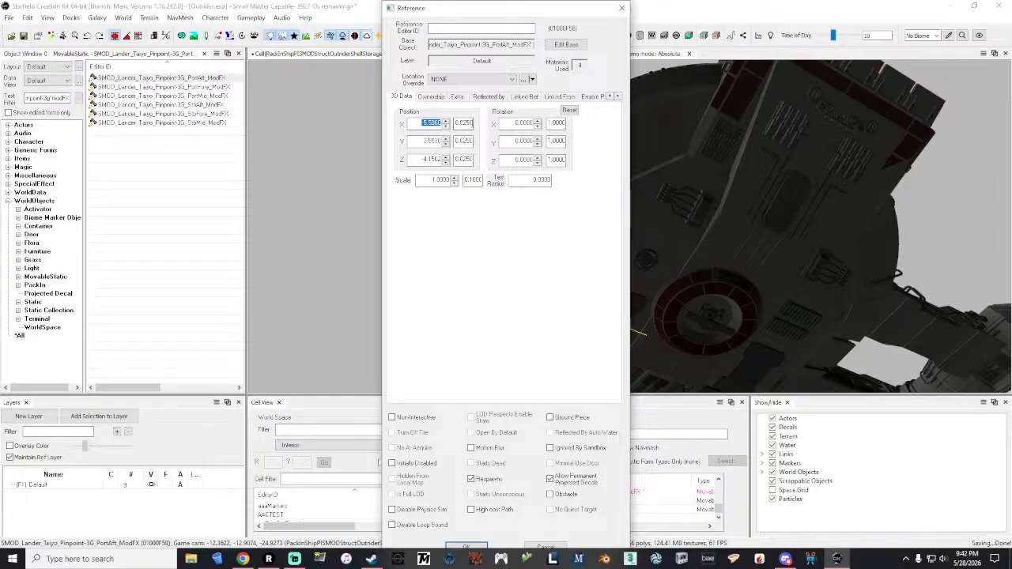
key("BackSpace")
type("-2.4250")
double_click(431, 140)
type("1.9750")
double_click(431, 159)
key("BackSpace")
left_click(484, 548)
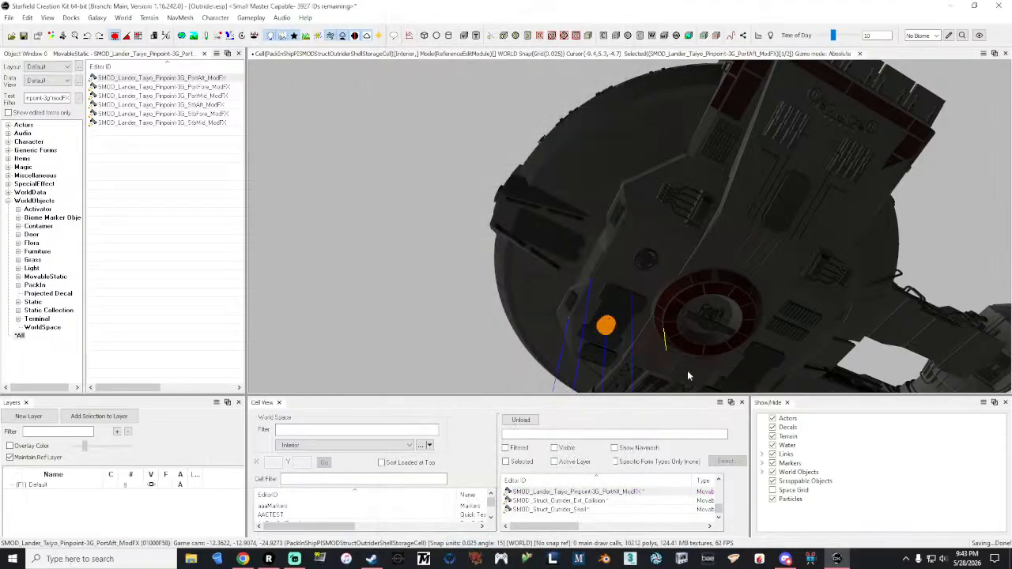
Duplicate the PortAft ModFX and set the duplicate's position to Y -9.75 and Z -2.9250.
right_click(604, 323)
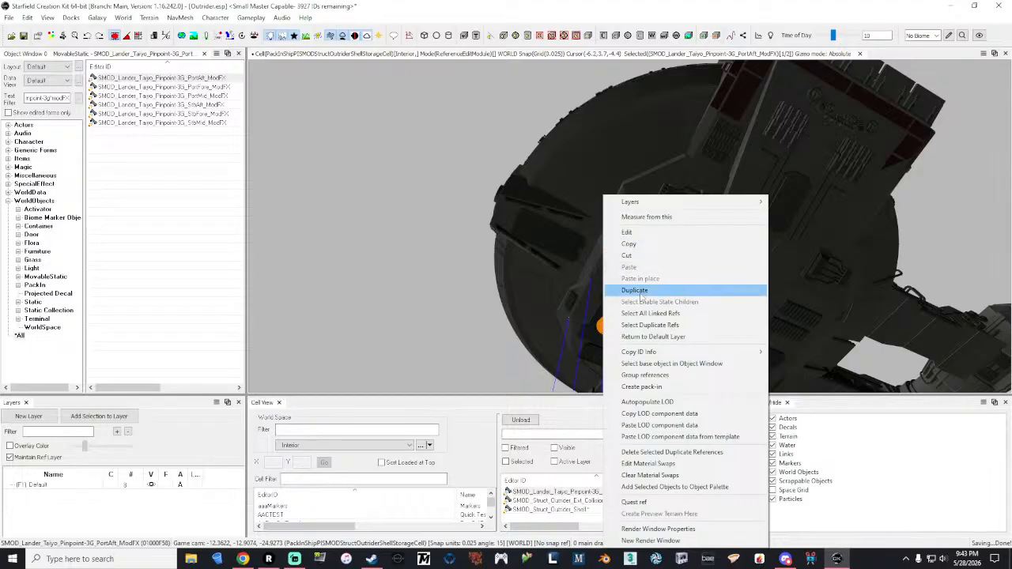
left_click(640, 292)
right_click(607, 325)
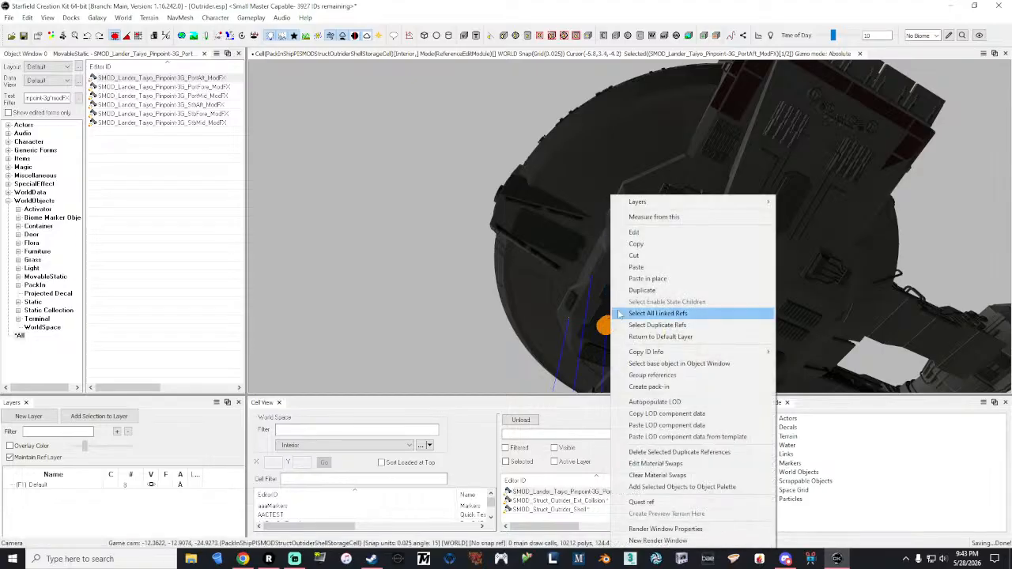
left_click(642, 234)
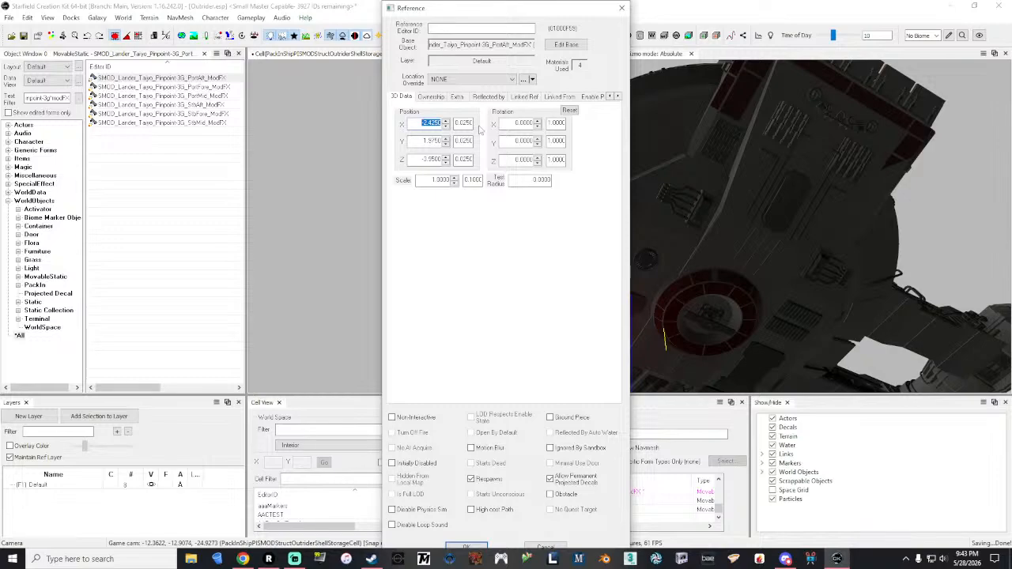
double_click(431, 141)
type("-5.75")
double_click(425, 161)
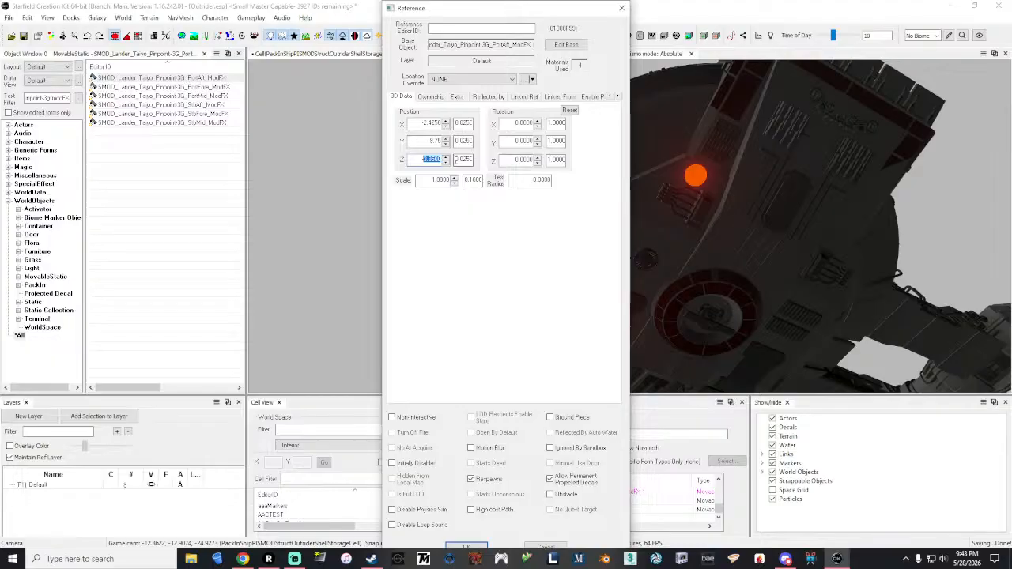
type("-2.9250")
left_click(440, 181)
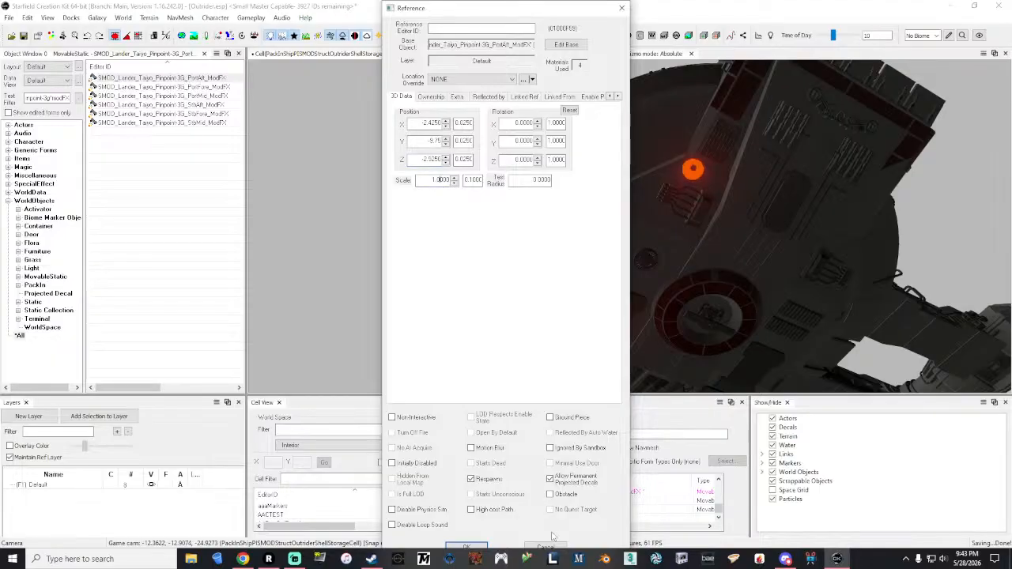
left_click(479, 548)
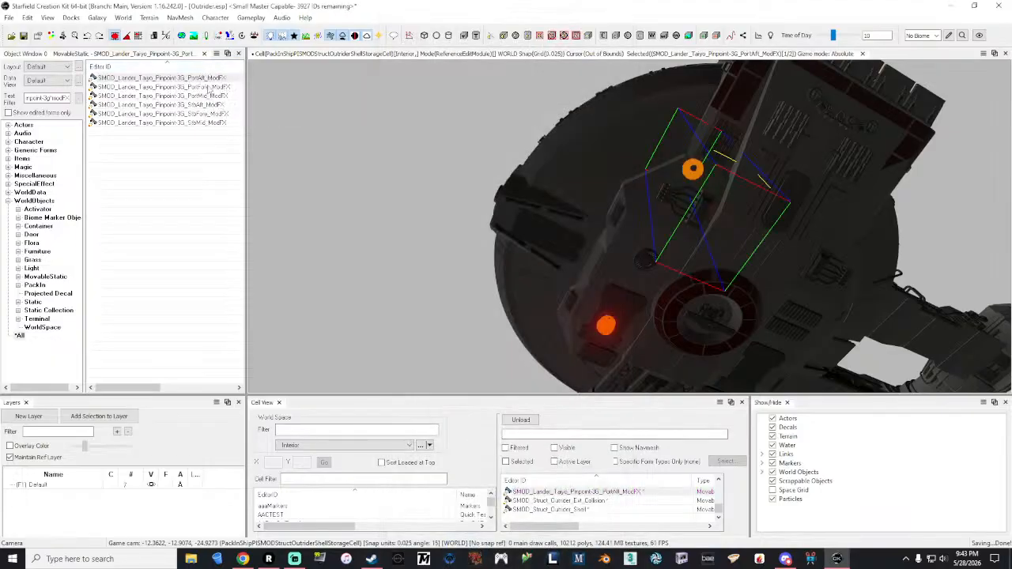
Place a SMOD_Lander_Taiyo_Pinpoint-3G_StbAft_ModFX on the shell's underside and open its properties alongside those of the front PortAft reference.
left_click_drag(209, 105, 649, 342)
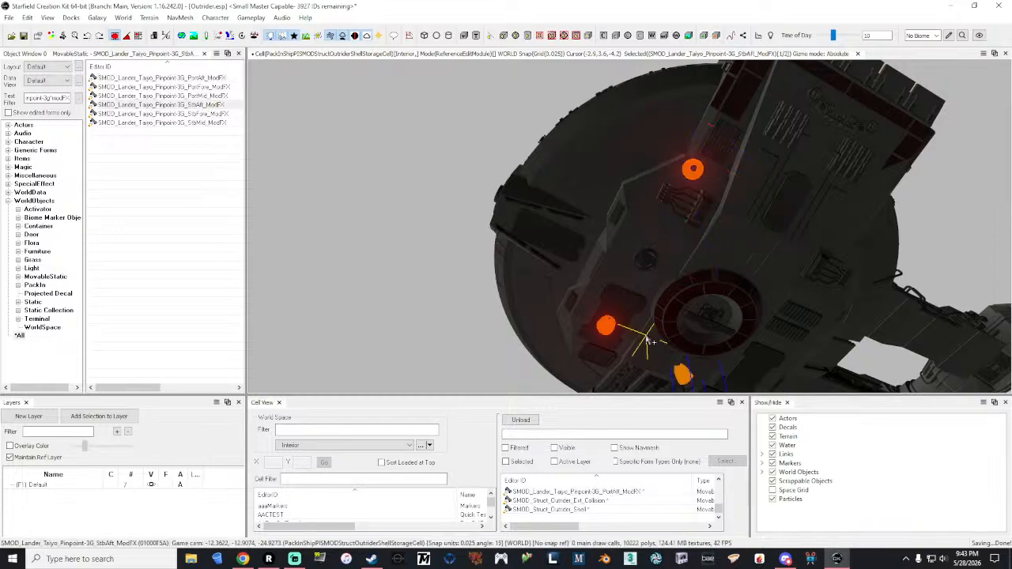
right_click(681, 371)
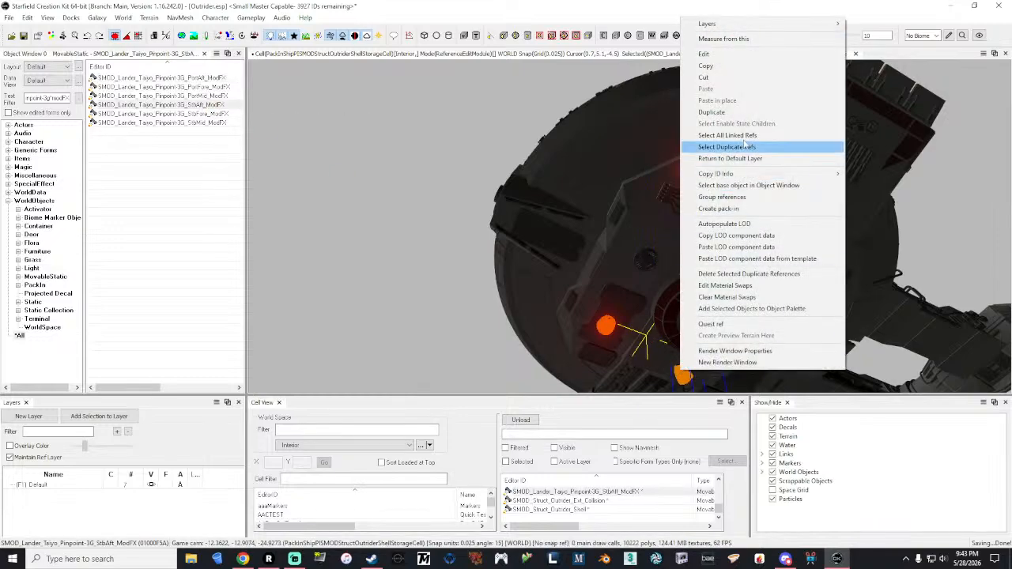
left_click(727, 56)
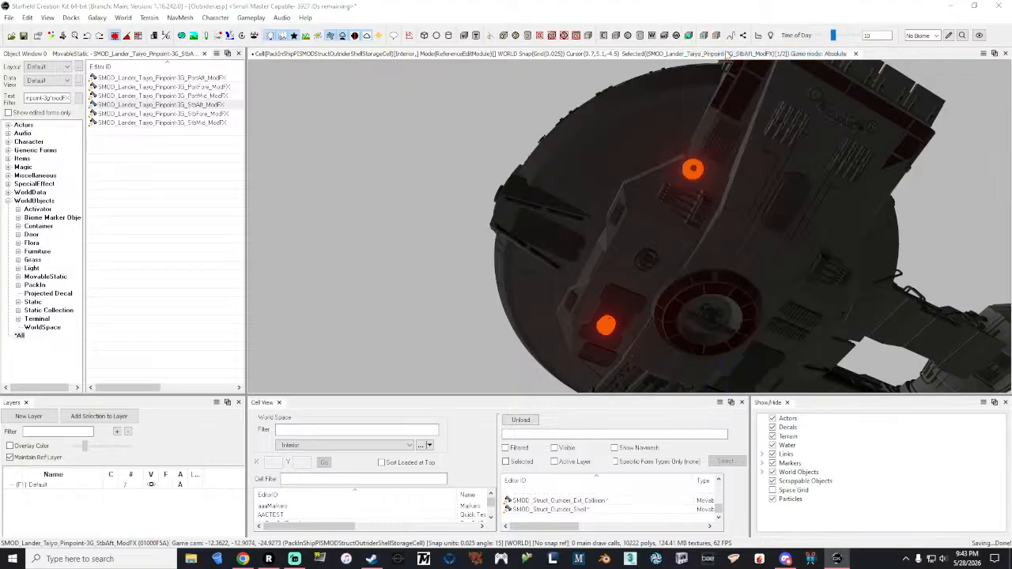
left_click_drag(487, 11, 836, 71)
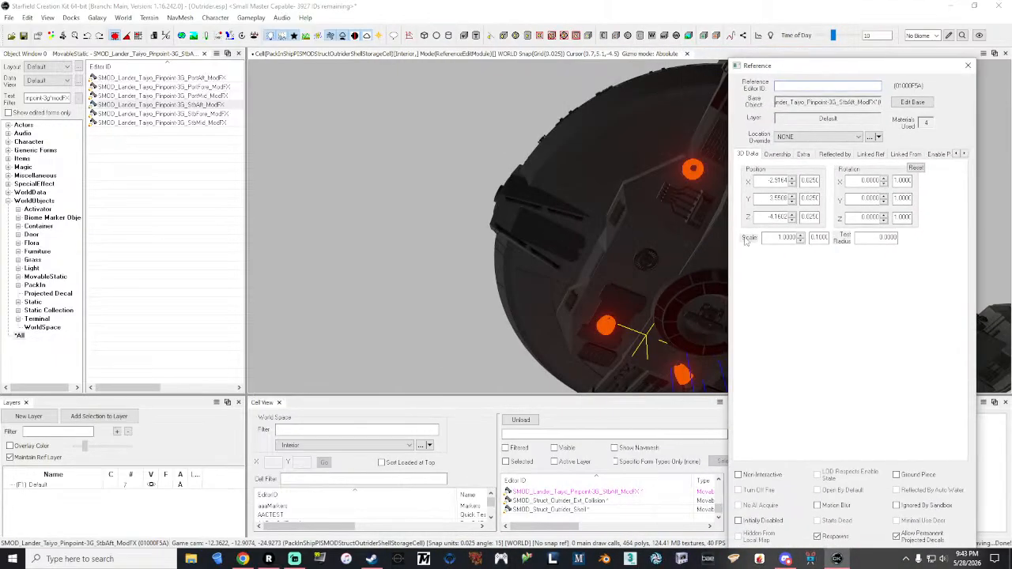
right_click(613, 332)
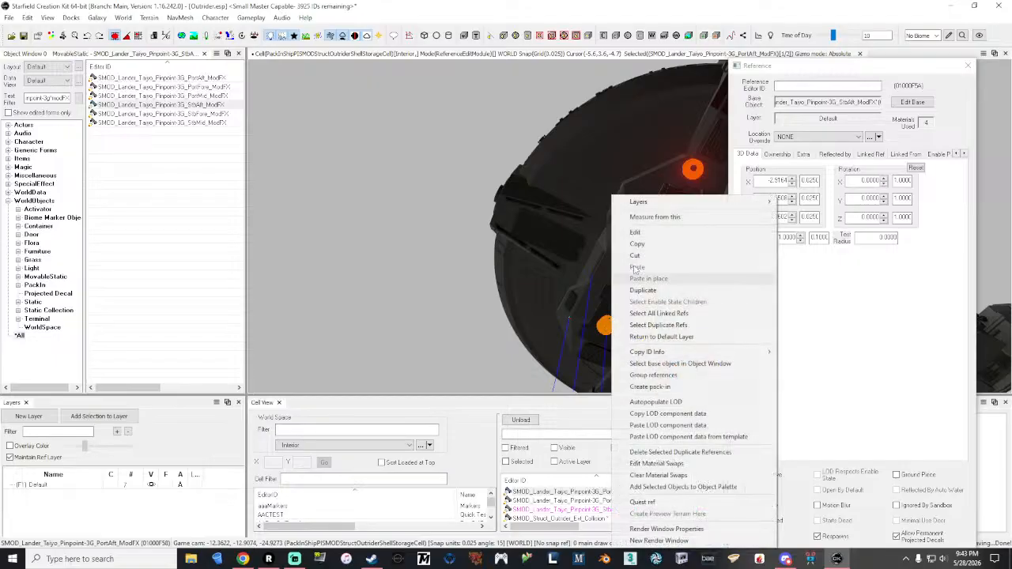
left_click(635, 231)
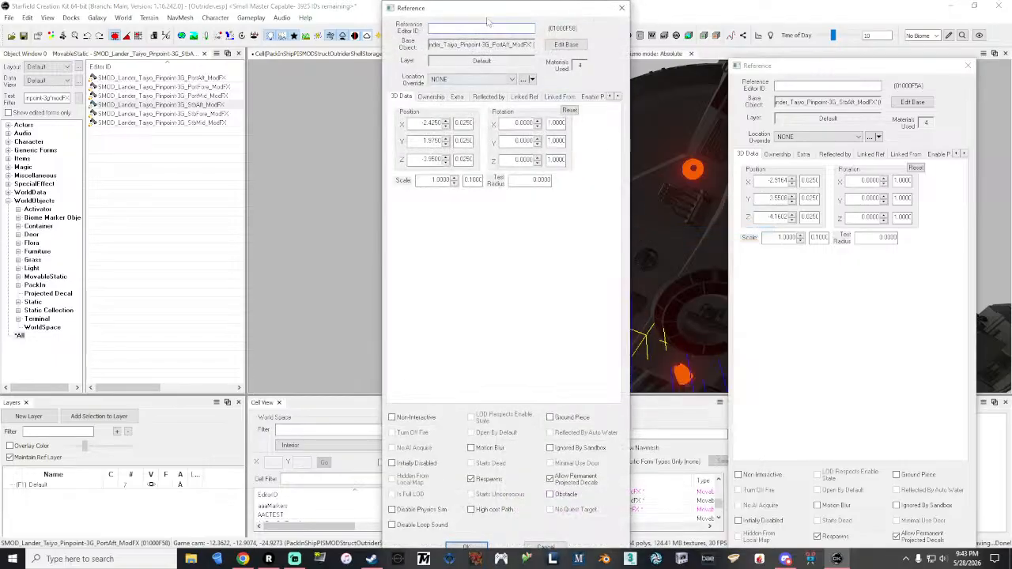
left_click_drag(484, 11, 366, 28)
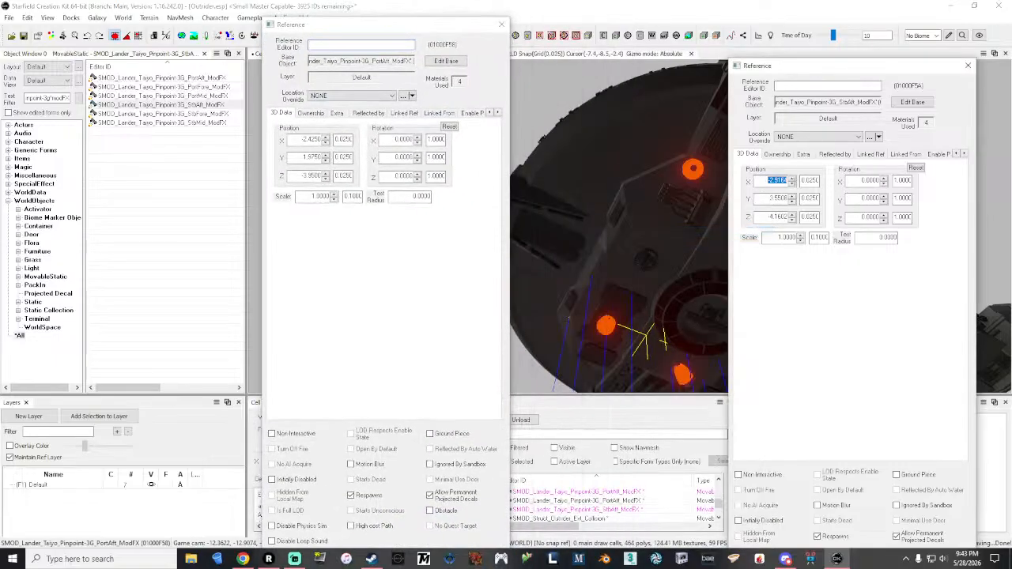
Set the StbAft ModFX reference's position to X 2.4250, Y 1.9750, Z -3.95, and close both references' properties.
type("2.4250")
double_click(773, 198)
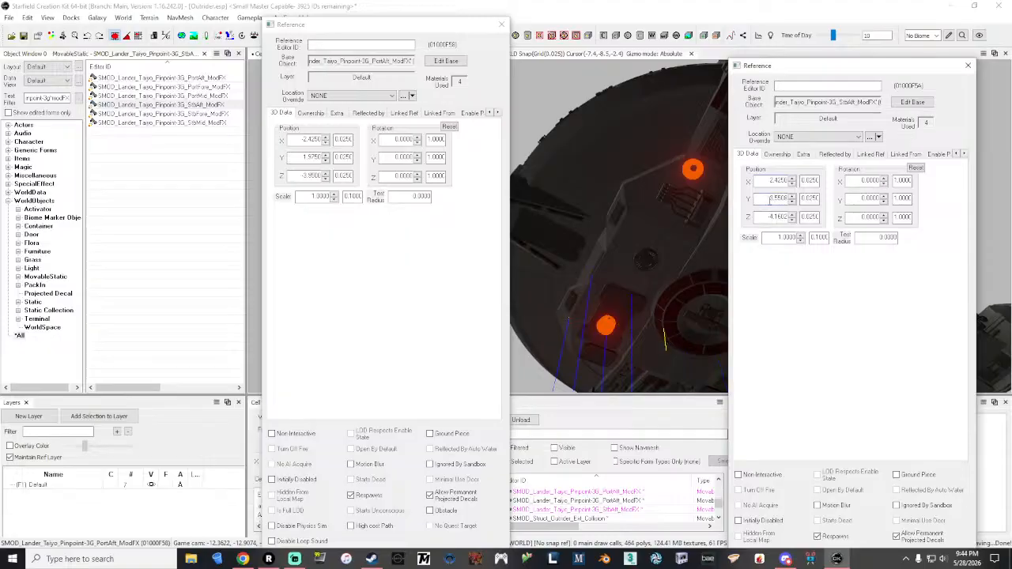
double_click(772, 198)
type("1.9750")
double_click(772, 216)
type("-3.95")
left_click_drag(852, 65, 833, 15)
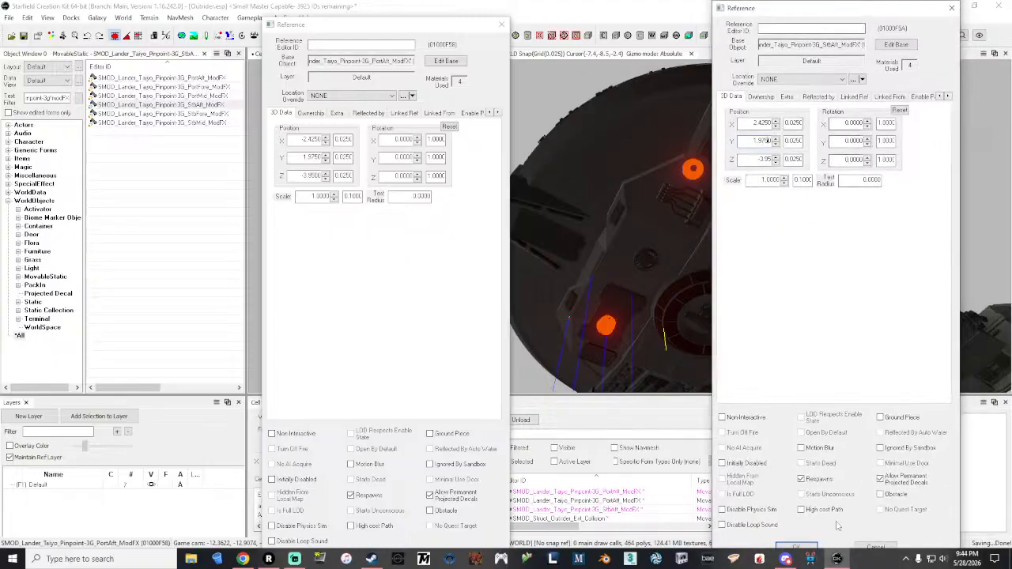
left_click(797, 547)
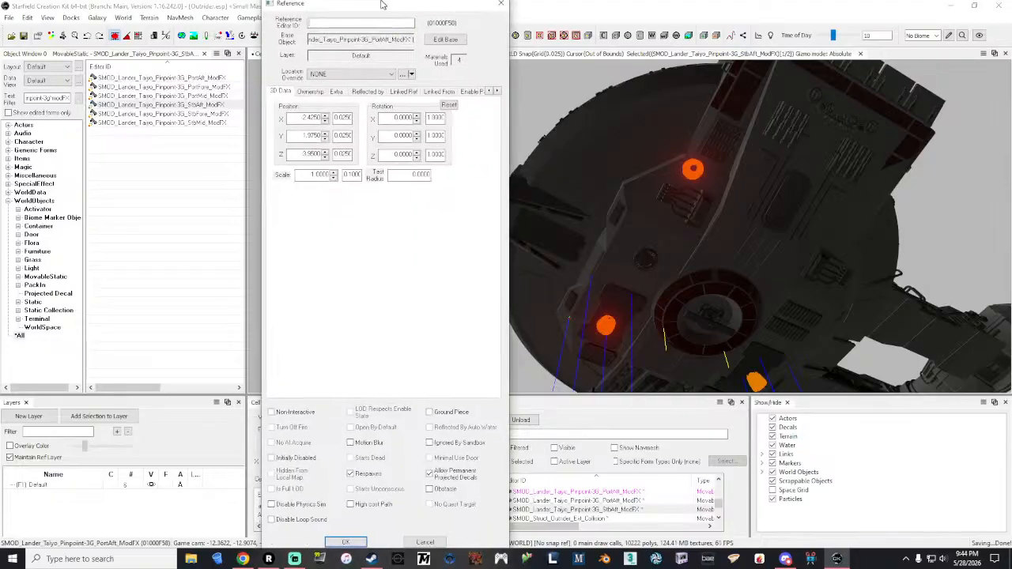
left_click_drag(386, 25, 378, 8)
left_click(352, 547)
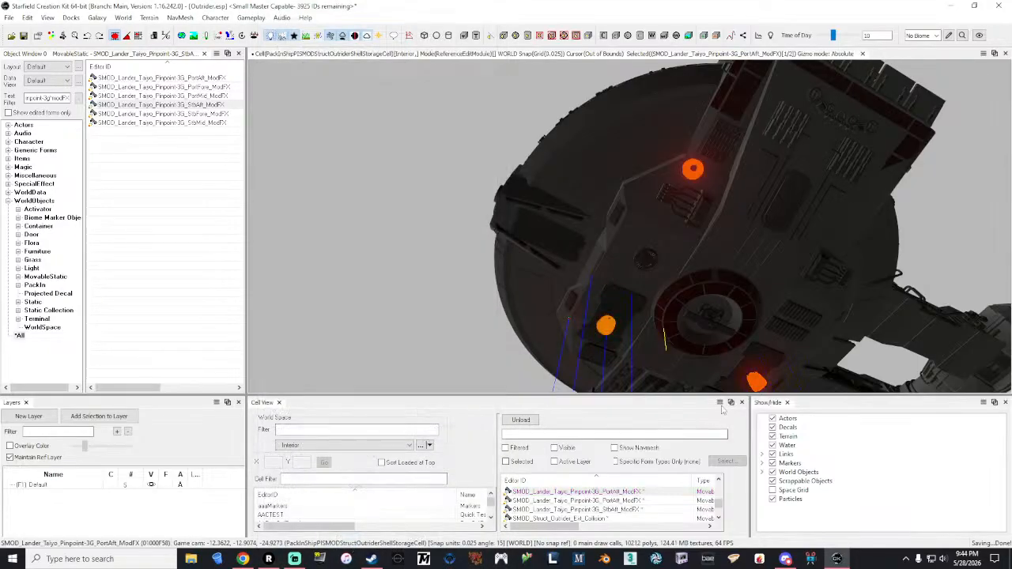
Duplicate the StbAft ModFX in place and open the duplicate's properties alongside those of the rear PortAft reference.
left_click(755, 385)
right_click(755, 385)
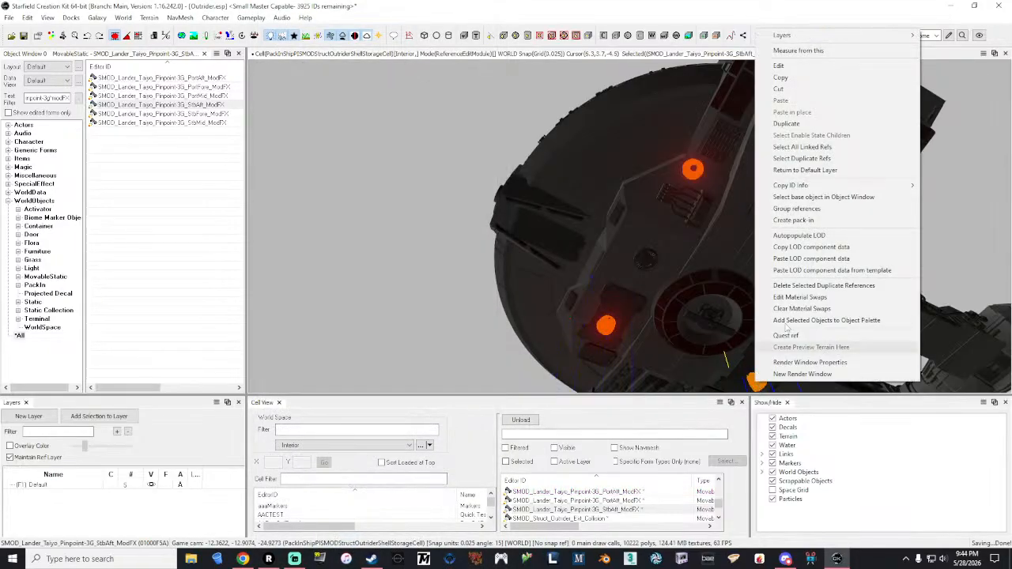
left_click(805, 124)
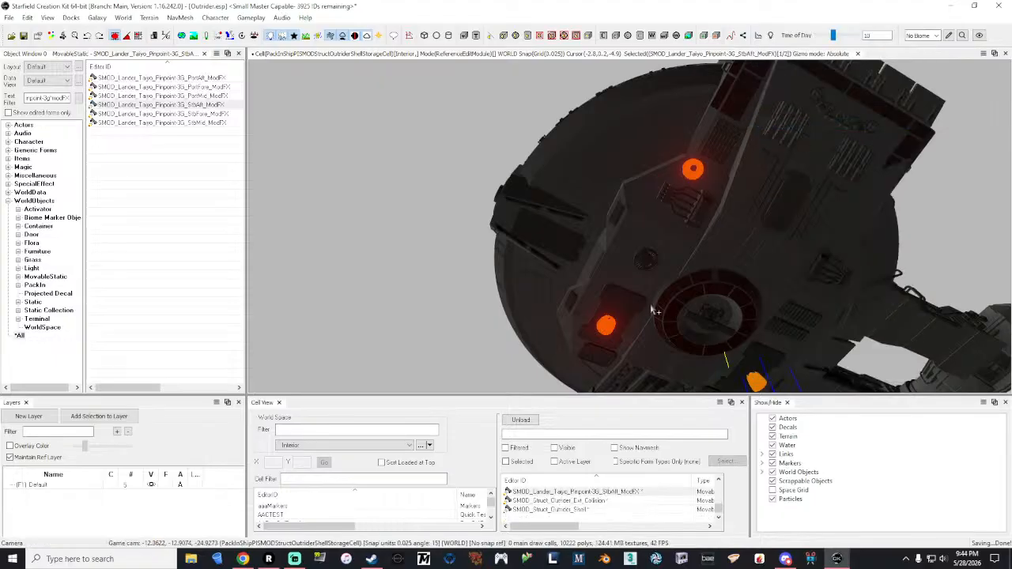
left_click(692, 169)
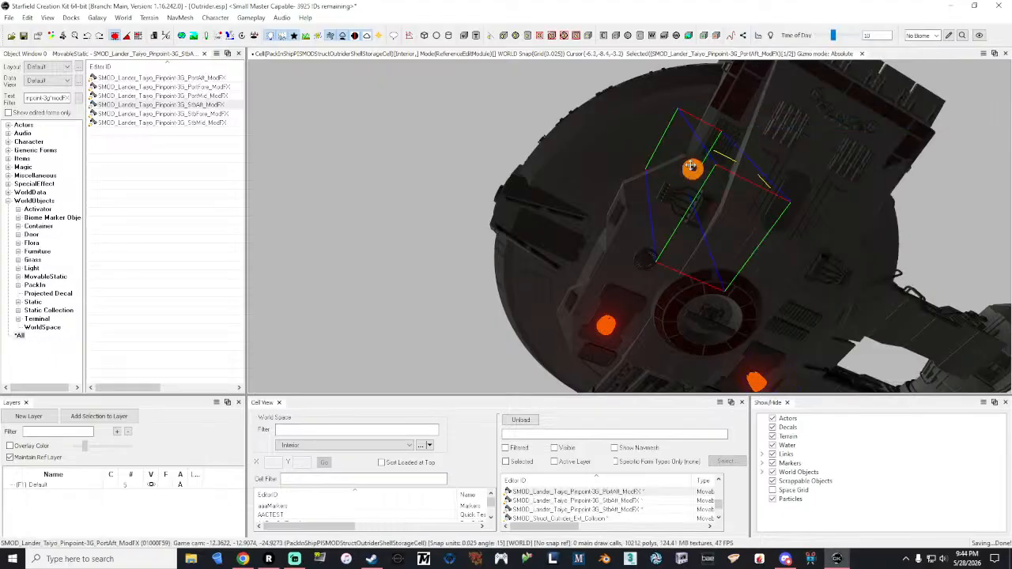
right_click(693, 169)
left_click(716, 204)
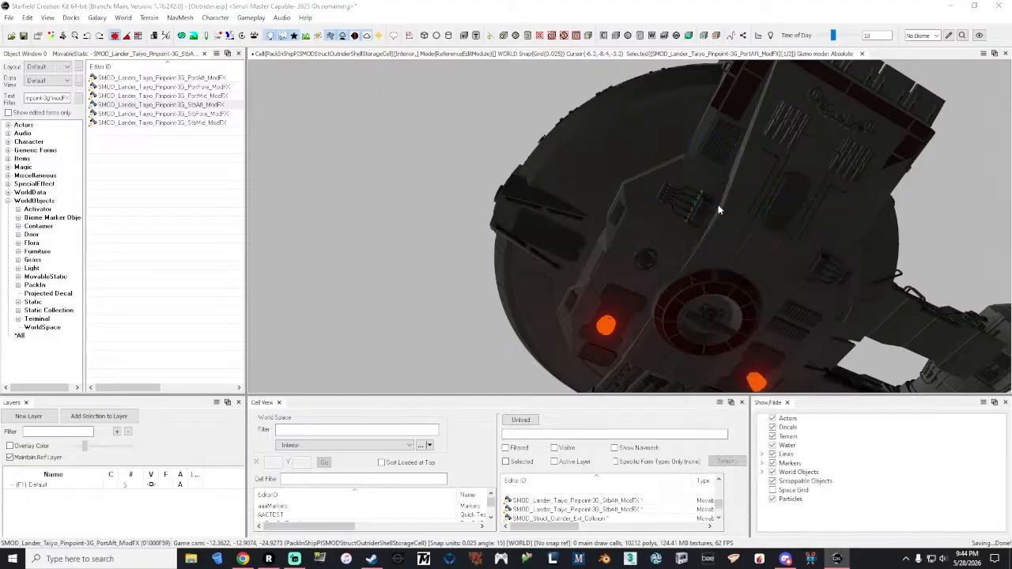
left_click_drag(517, 13, 241, 23)
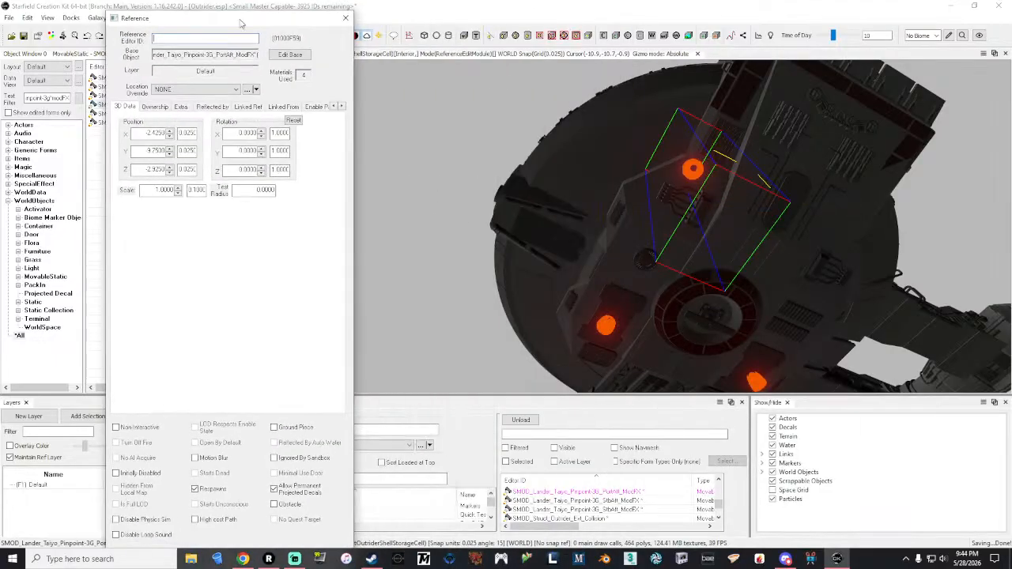
right_click(755, 385)
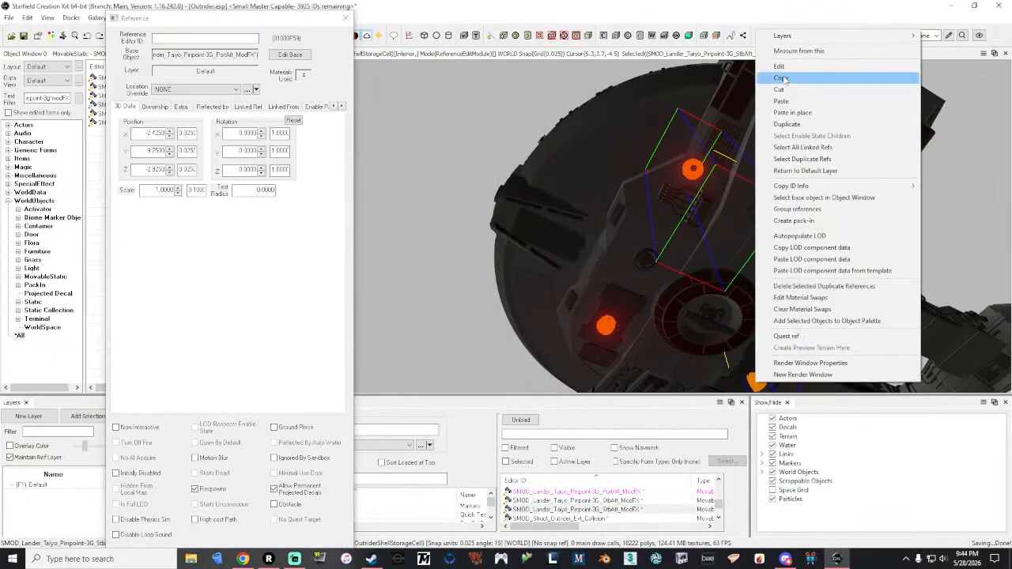
left_click(784, 67)
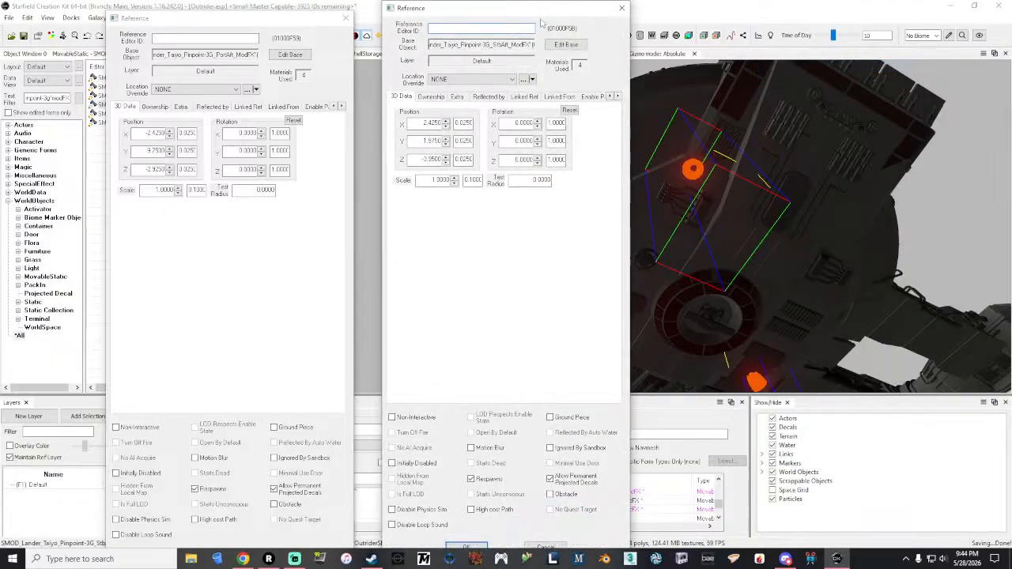
left_click_drag(510, 10, 519, 11)
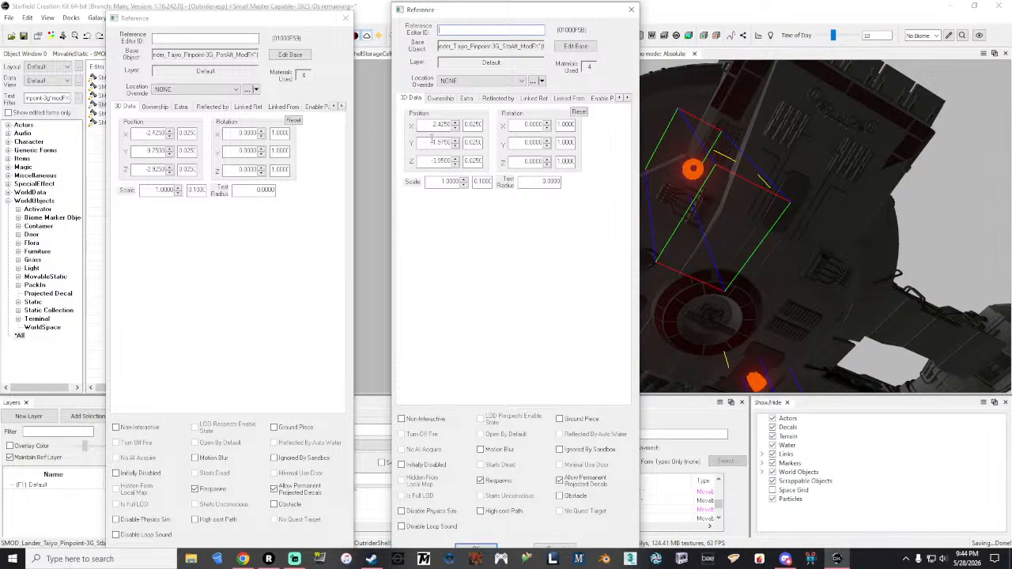
Set the duplicated StbAft ModFX's position to Y -9.75 and Z -2.9250, and close both references' properties.
double_click(432, 143)
type("-9.75")
double_click(443, 160)
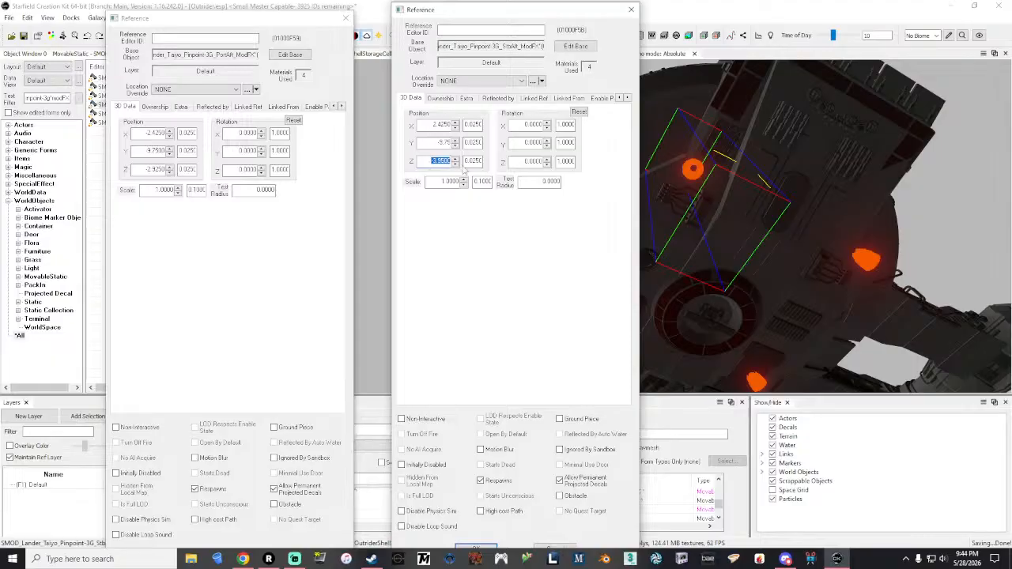
key("BackSpace")
type("-2.9250")
left_click(429, 149)
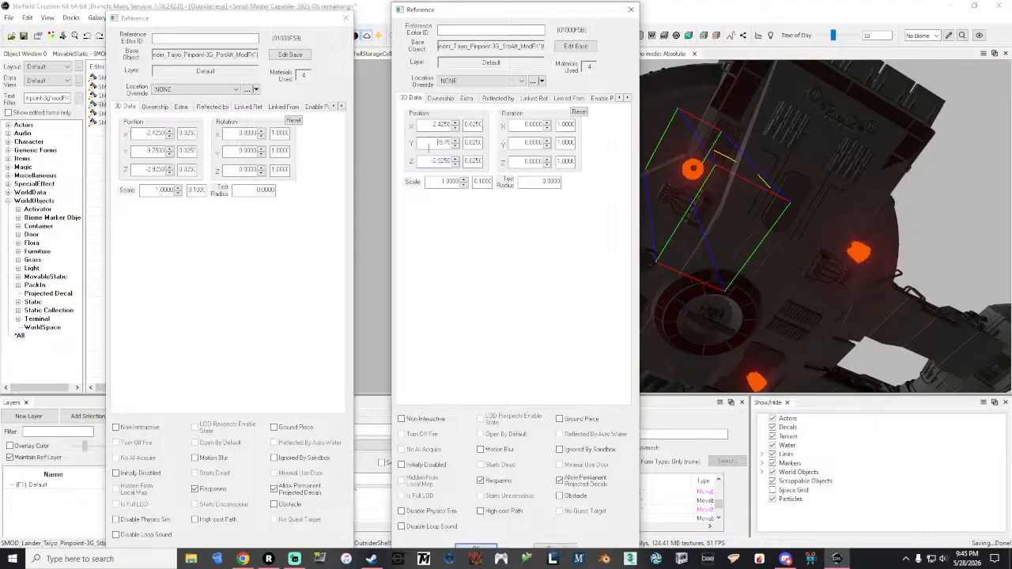
left_click(492, 548)
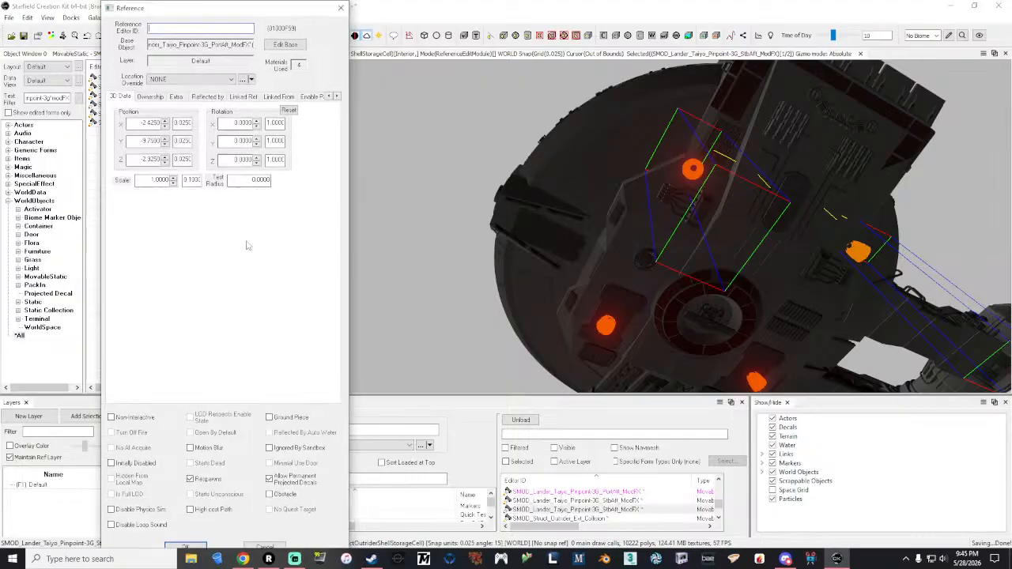
left_click(190, 548)
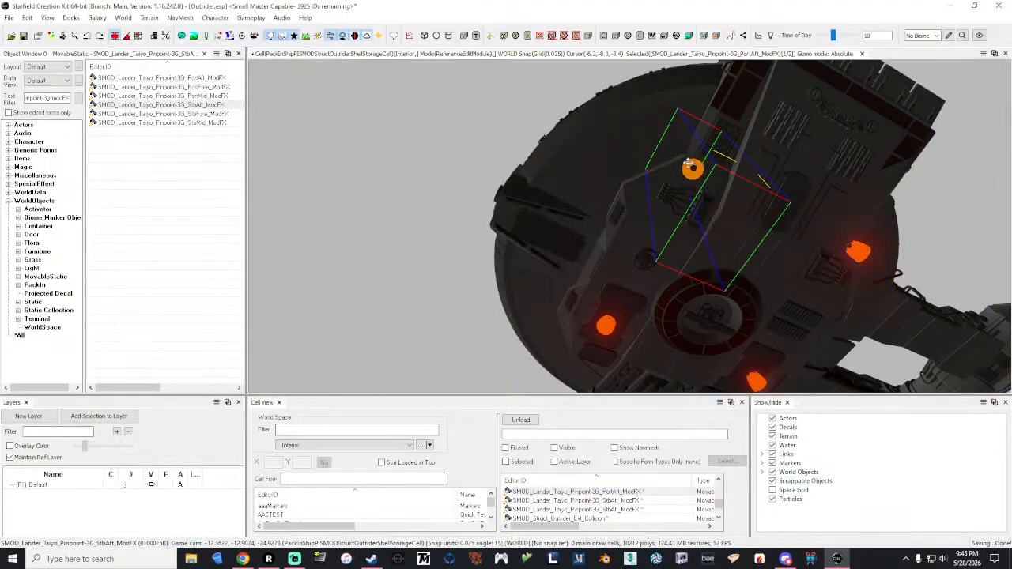
Examine the placement of the four lander thruster effects under the shell from several angles.
right_click_drag(689, 166, 633, 213)
key("d")
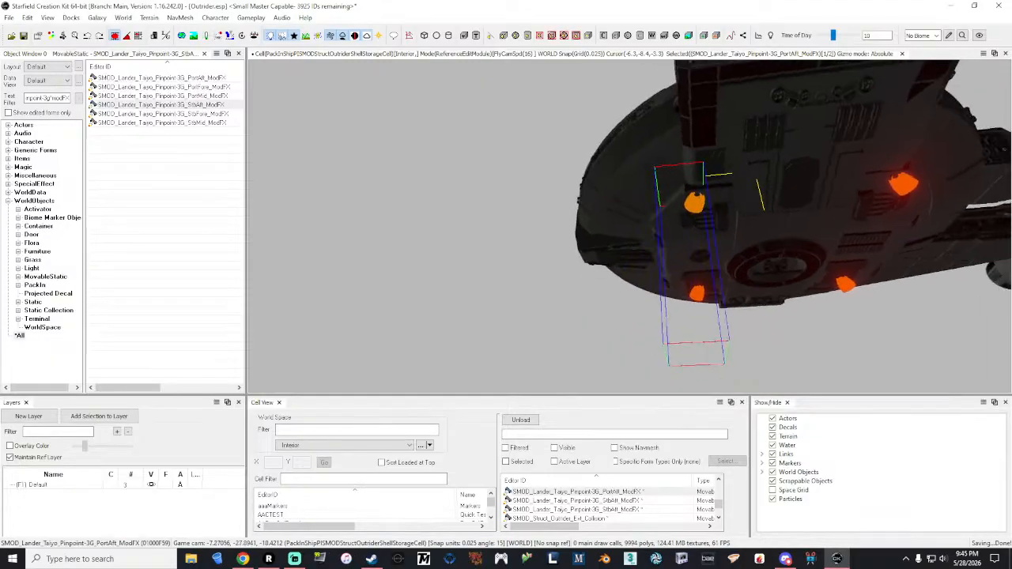
key("w")
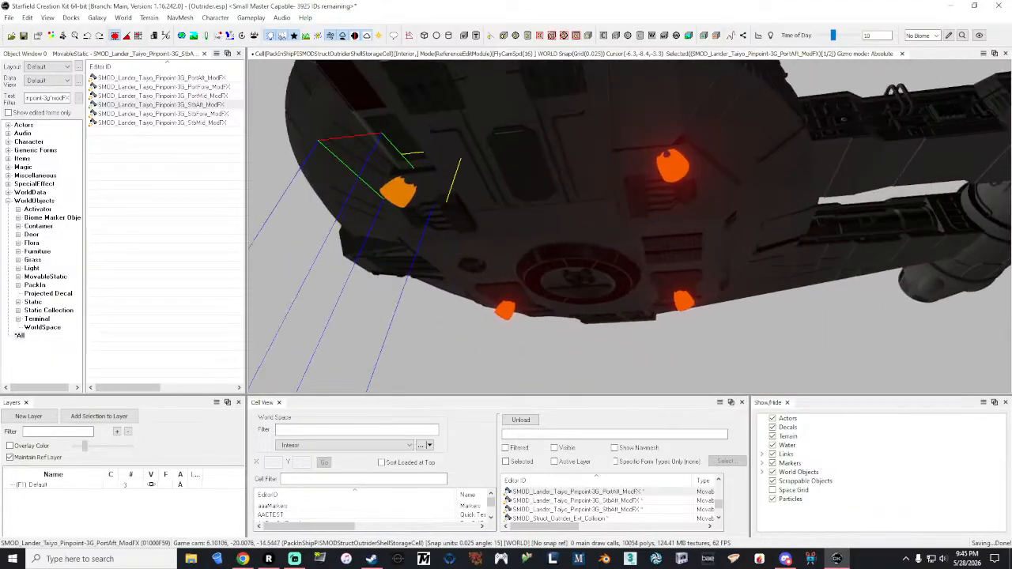
key("d")
key("s")
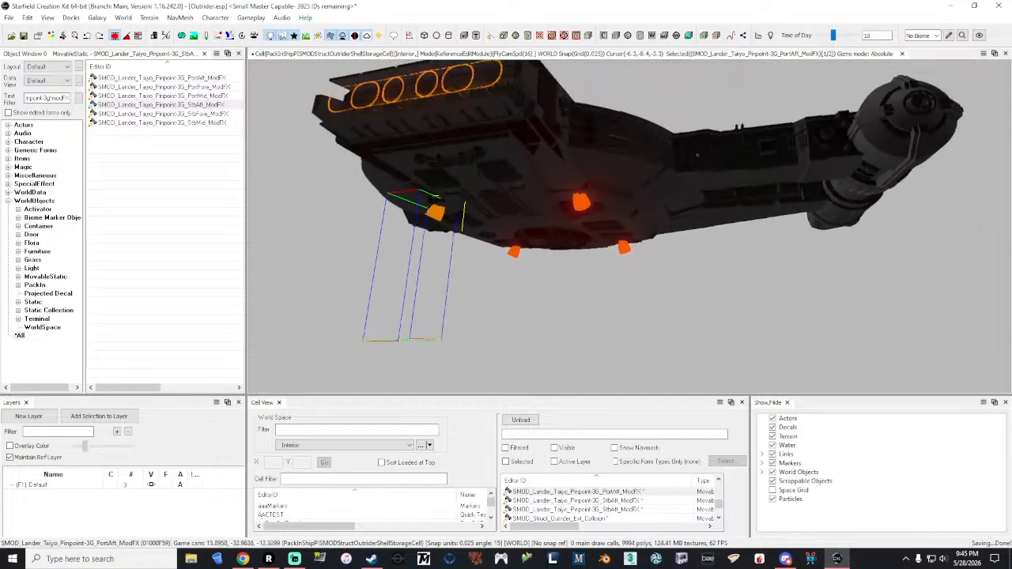
Examine the lander thruster effects and the rear engine of the Outrider shell from below and behind, and clear the selection.
key("w")
key("w")
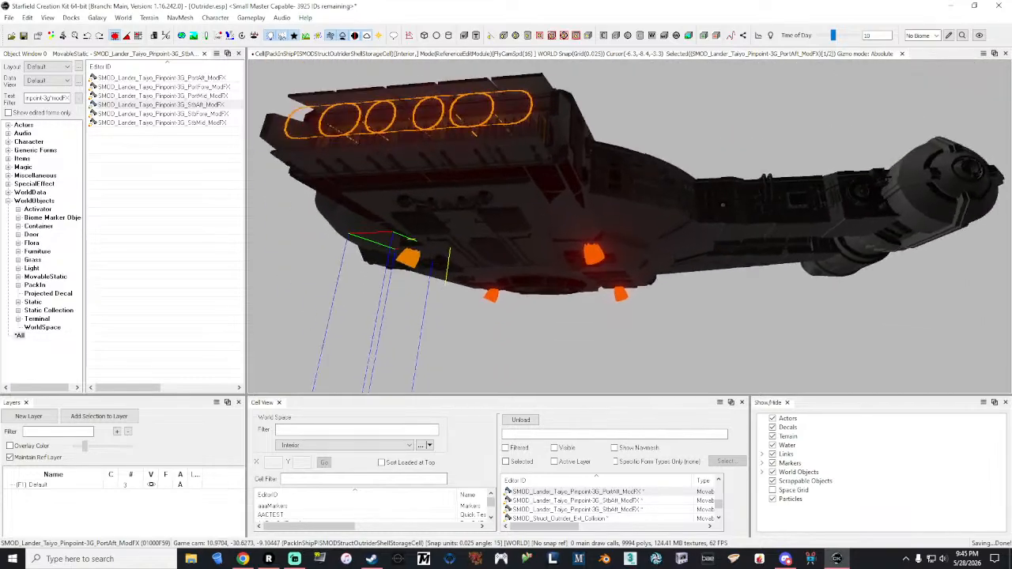
key("a")
key("a")
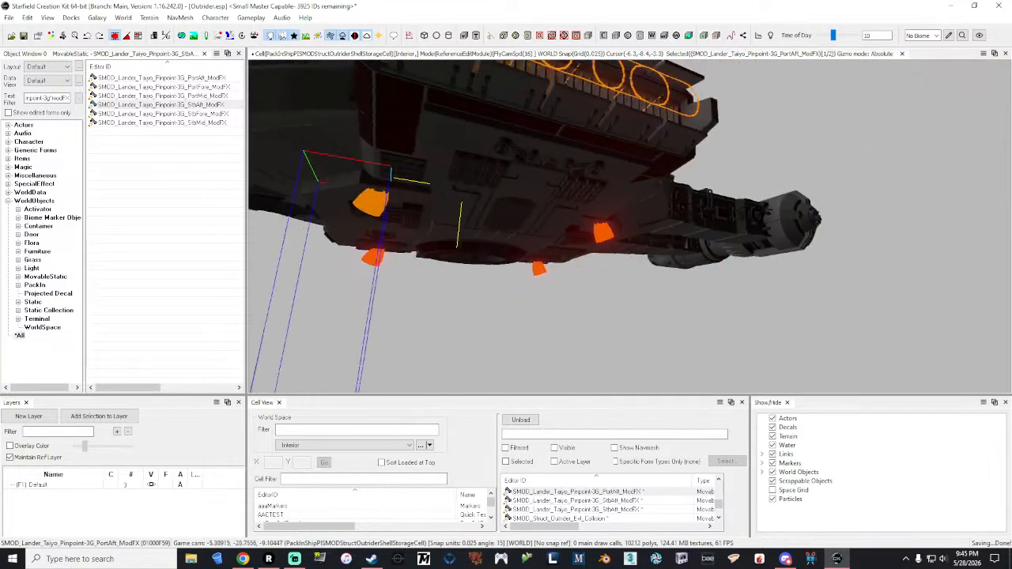
key("w")
key("w")
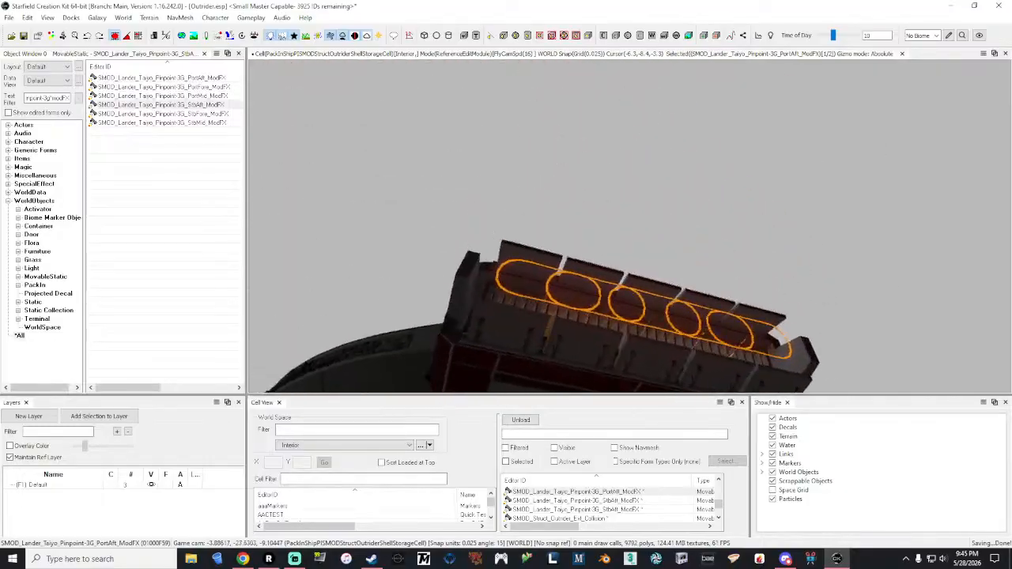
key("s")
key("s")
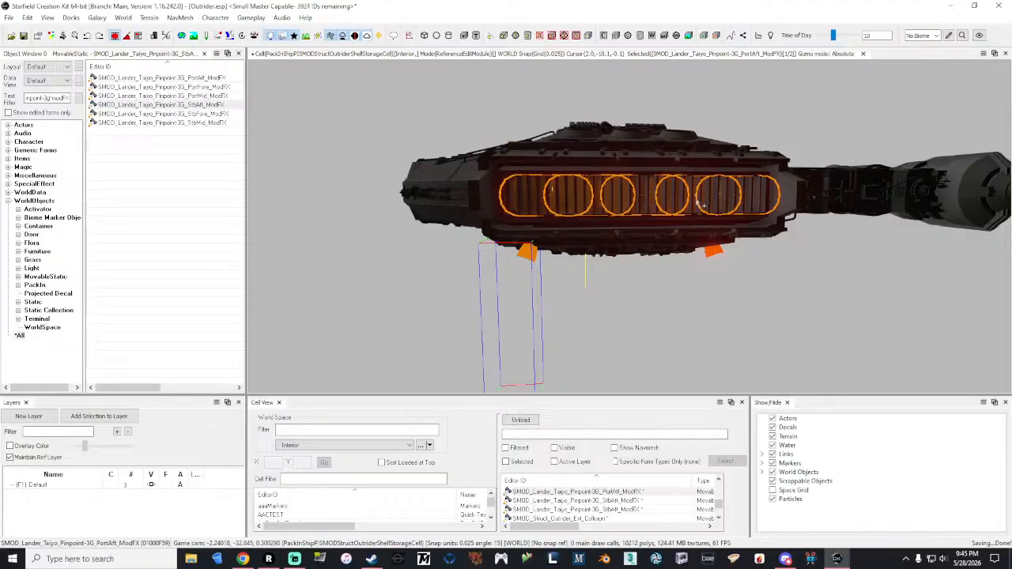
left_click(804, 315)
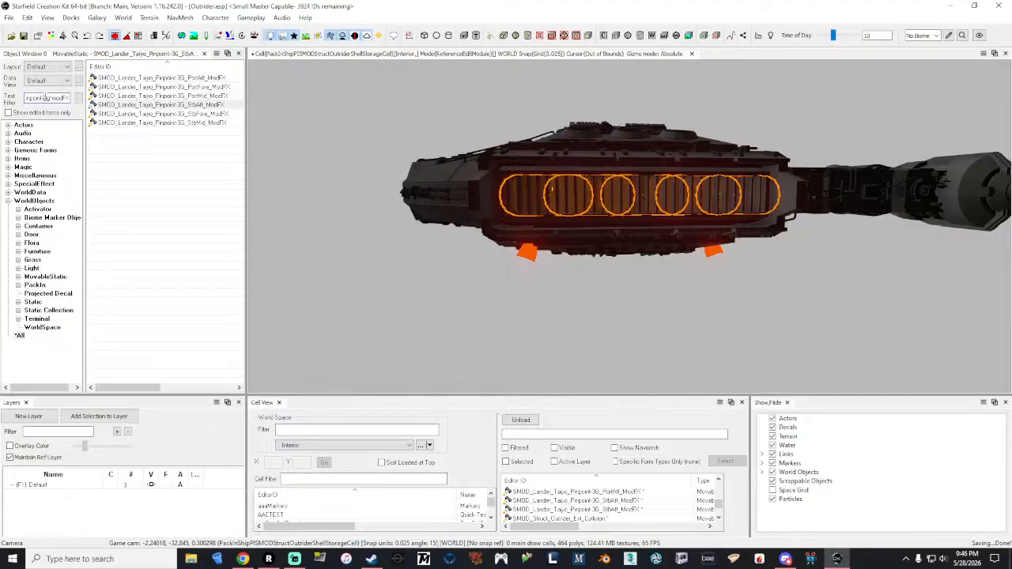
Filter the objects by "outrider" and load the ShipPI_LMOD_Cockpit_Outrider_Int pack-in for editing in the render window.
left_click_drag(71, 99, 2, 97)
key("BackSpace")
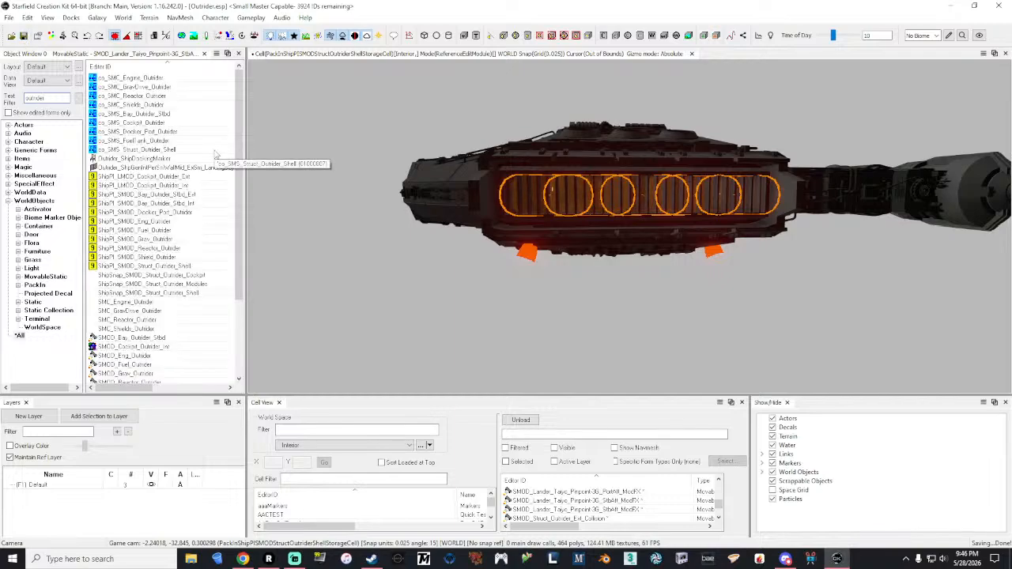
double_click(187, 185)
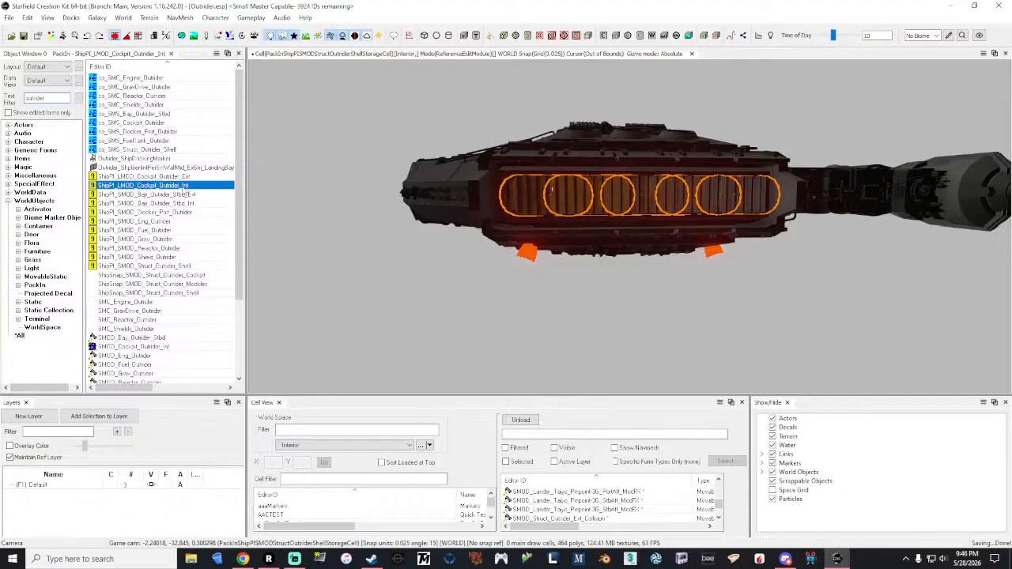
left_click(83, 158)
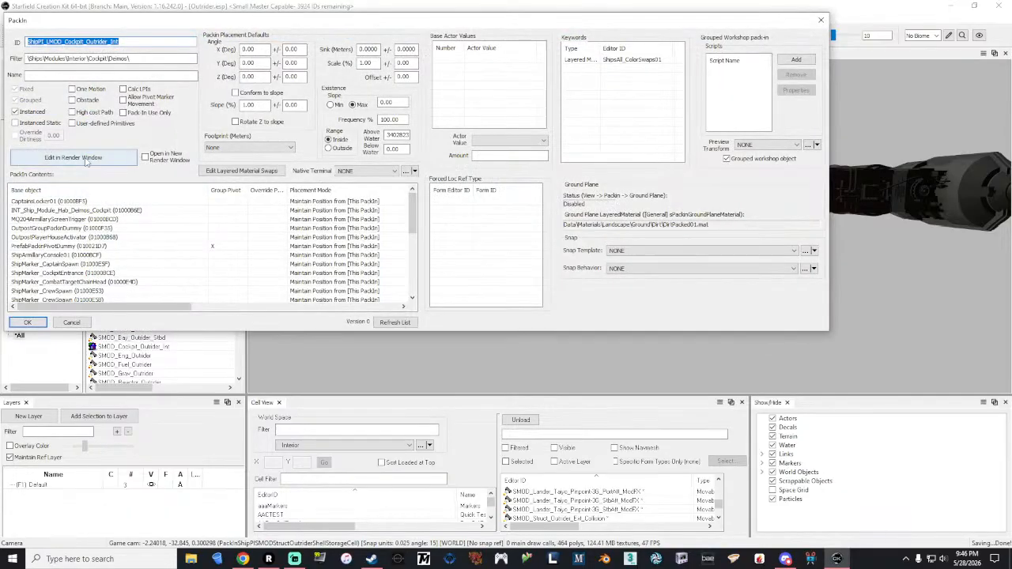
left_click(821, 21)
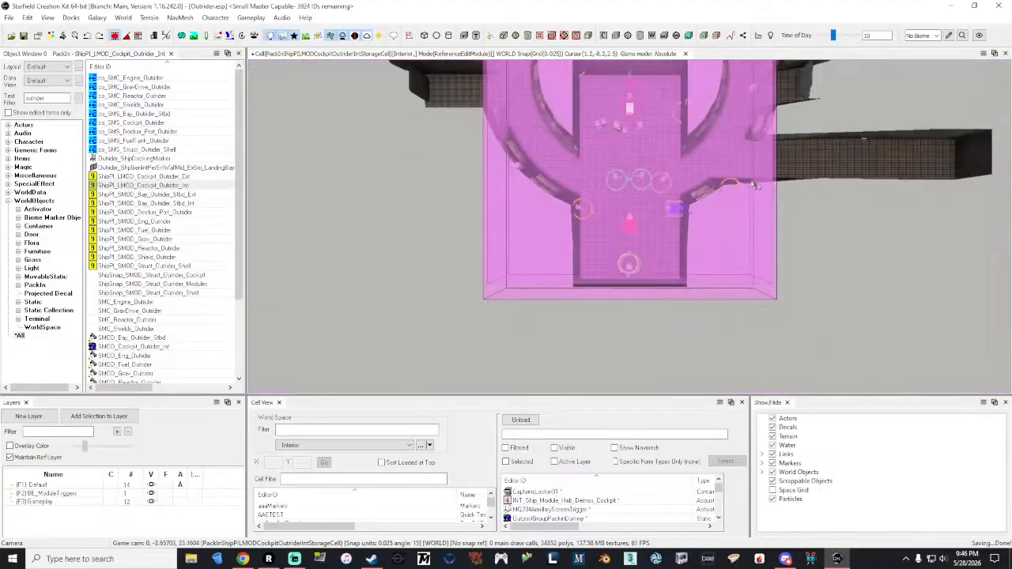
Hide the markers, select the SMOD_Cockpit_Outrider_Int mesh to focus on it, and clear the selection.
scroll(755, 186, "down", 5)
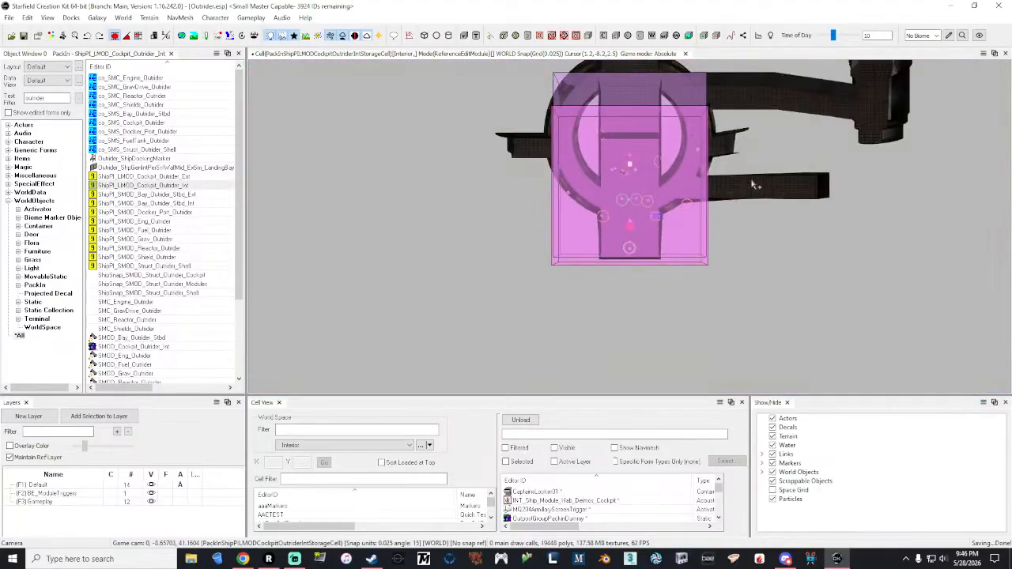
scroll(752, 185, "up", 5)
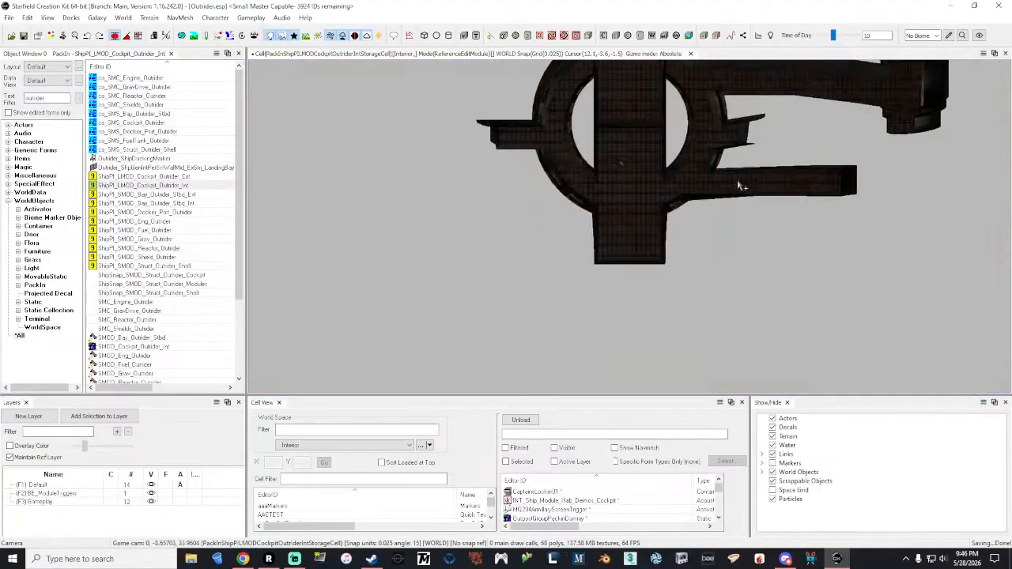
scroll(625, 212, "up", 3)
left_click(624, 210)
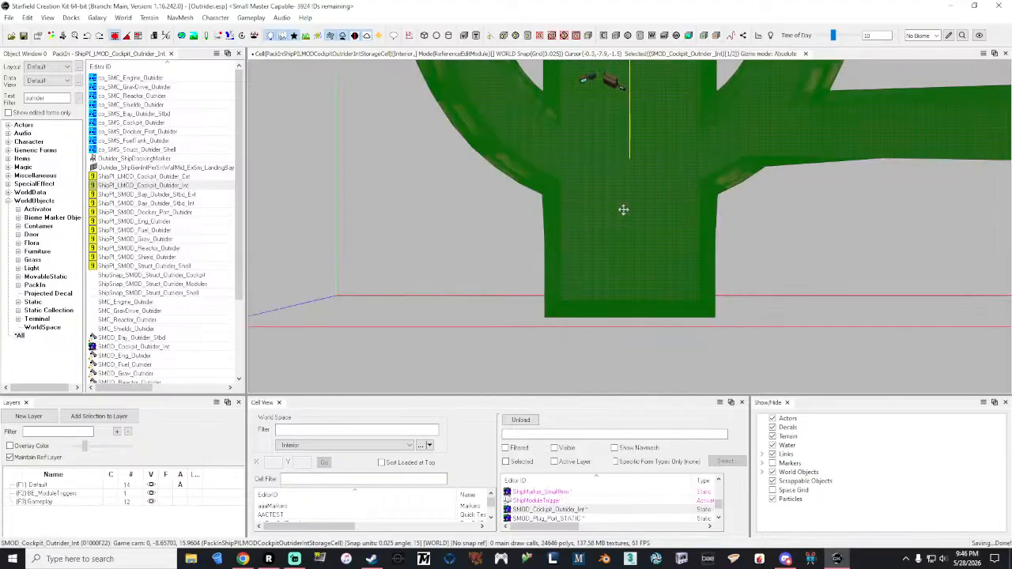
middle_click_drag(624, 209, 625, 214, "shift")
left_click(731, 335)
Examine the Outrider interior by flying through its corridors and ring hallway to the cockpit windows.
key("w")
right_click_drag(731, 335, 617, 309)
key("w")
key("w")
key("w")
key("w")
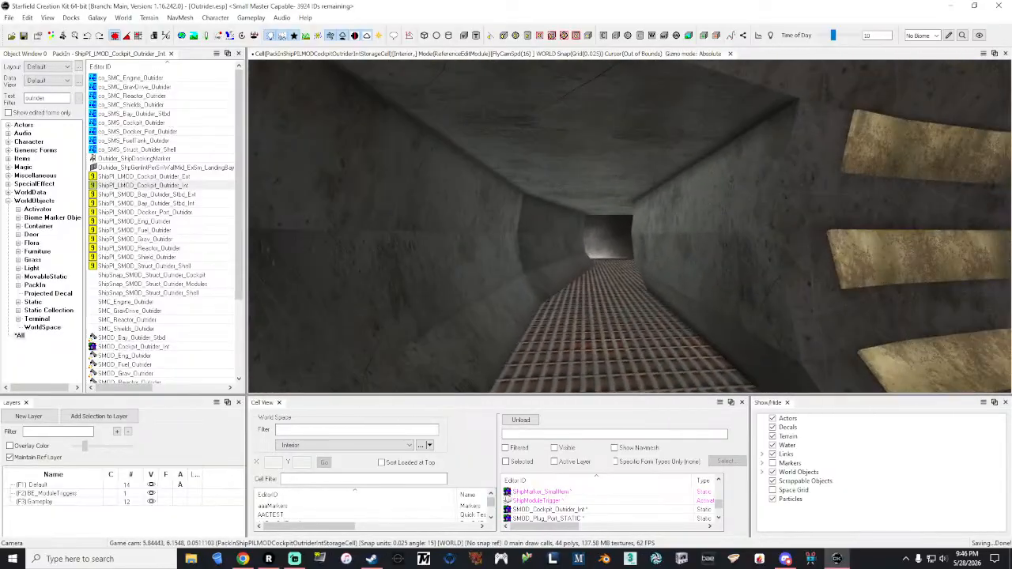
key("w")
right_click_drag(617, 309, 732, 294)
key("s")
key("w")
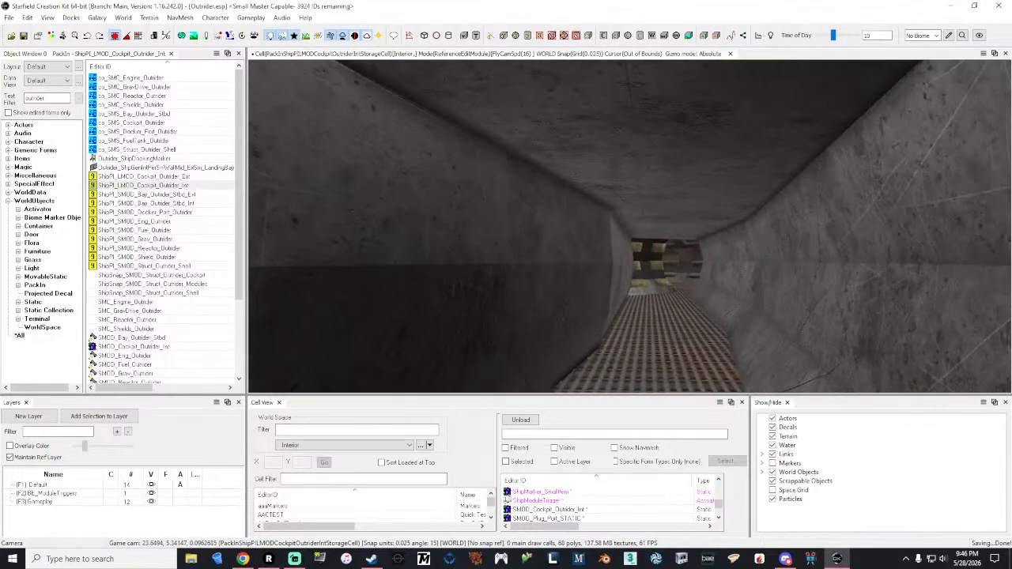
key("w")
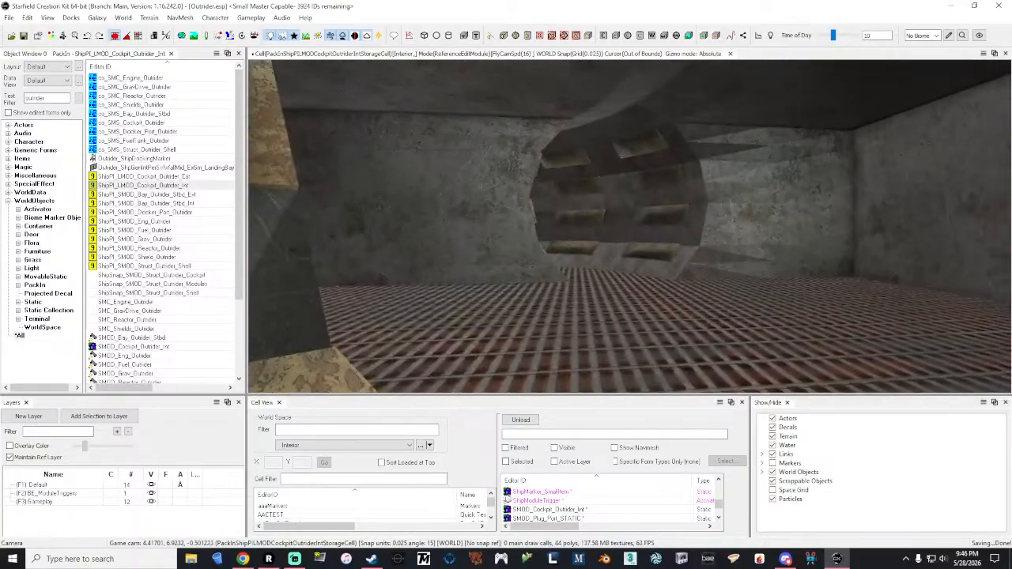
key("w")
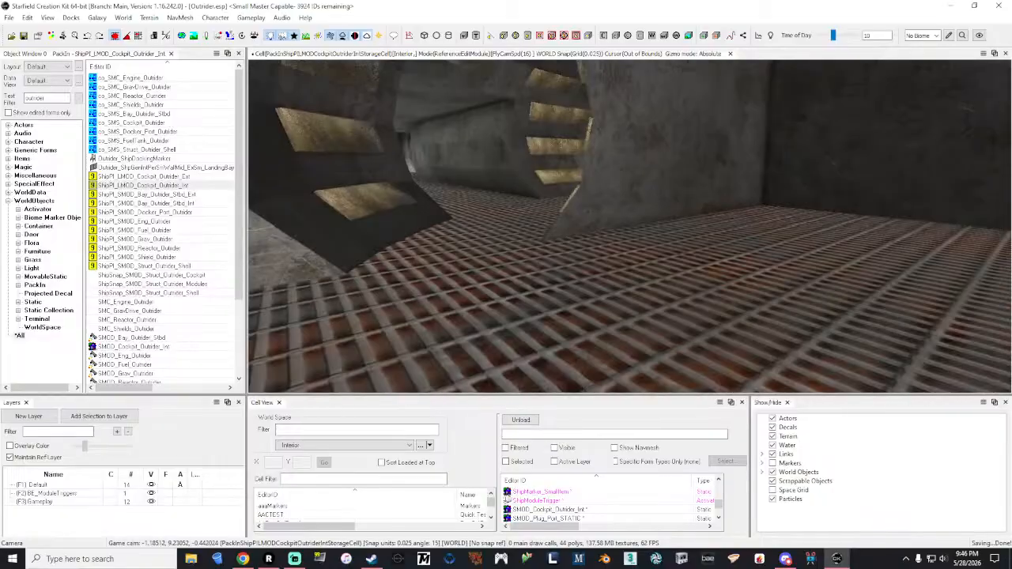
key("w")
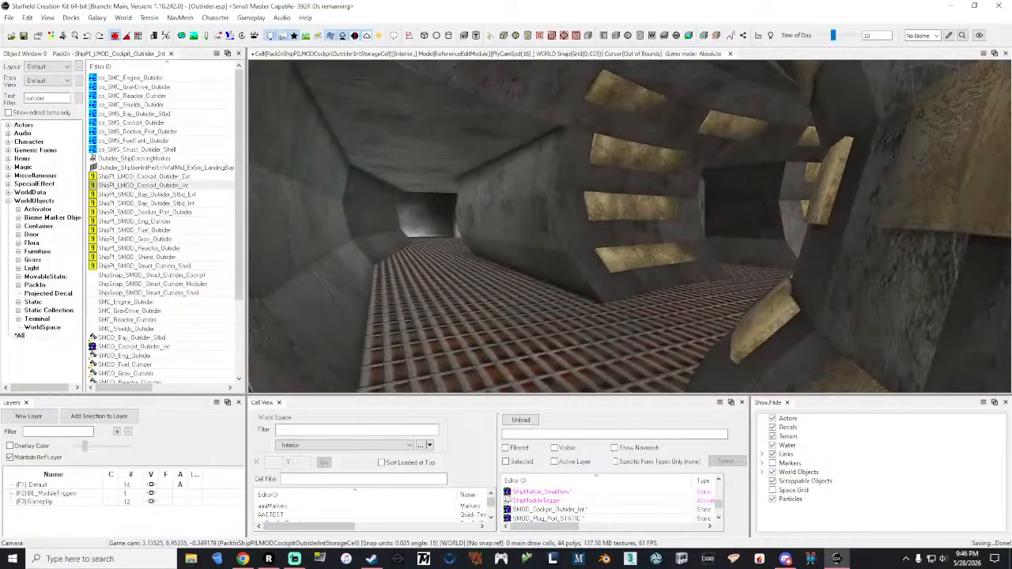
key("w")
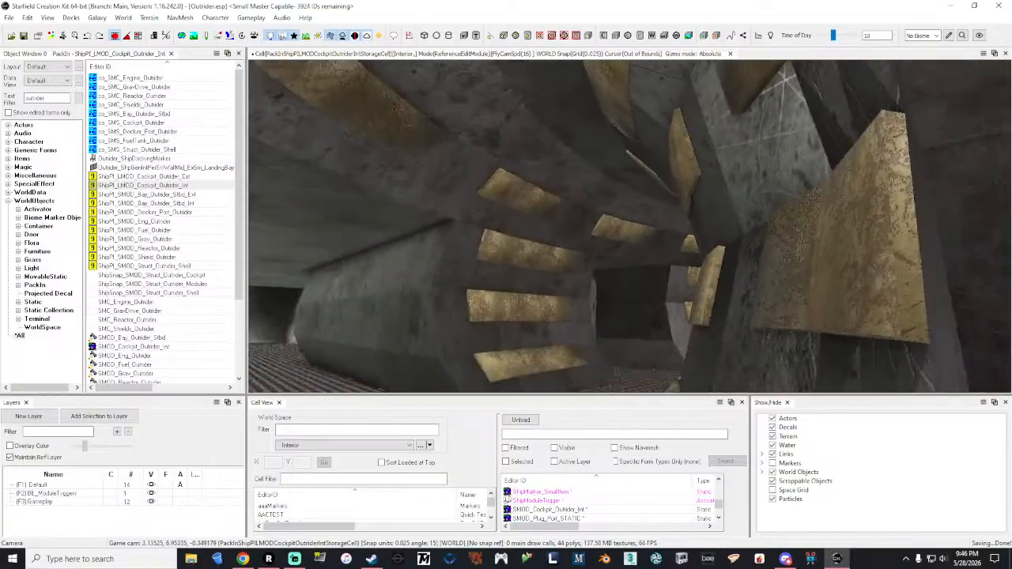
key("w")
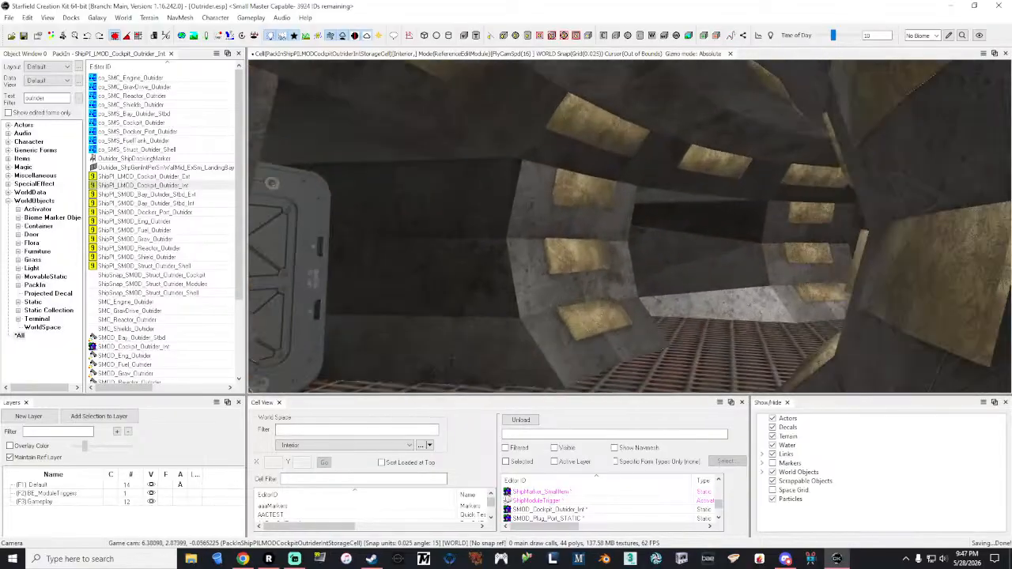
key("w")
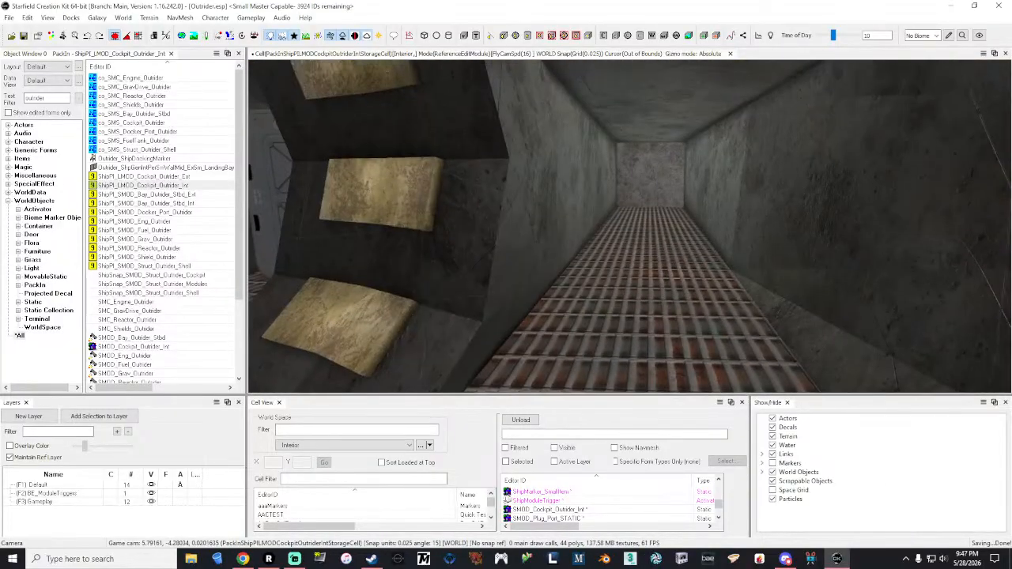
key("w")
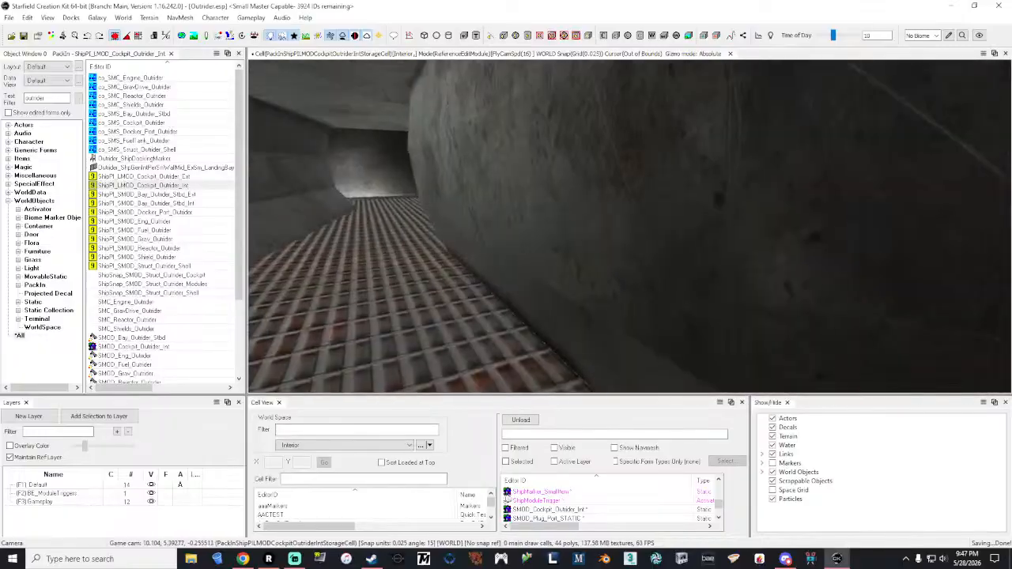
key("w")
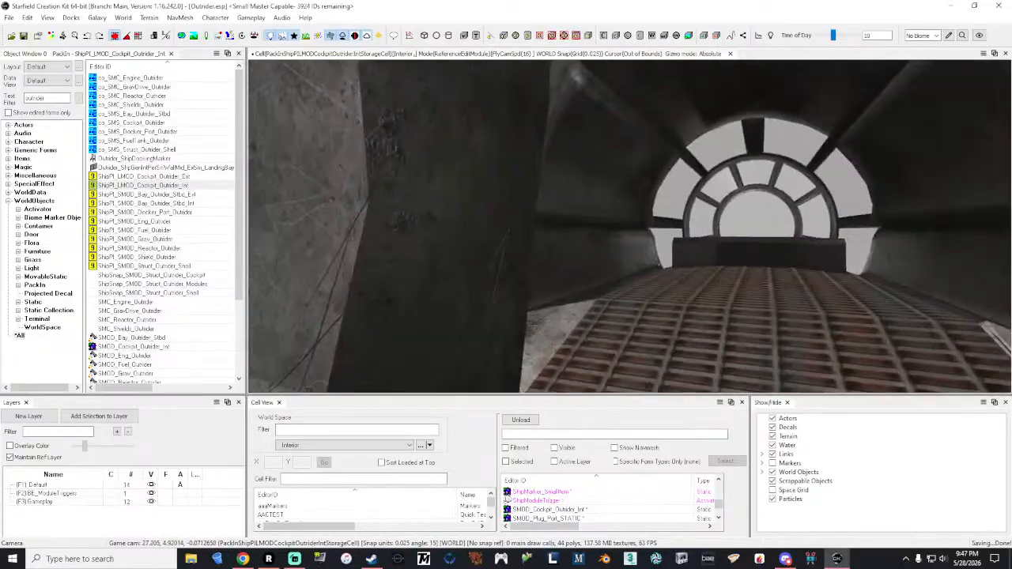
key("s")
key("w")
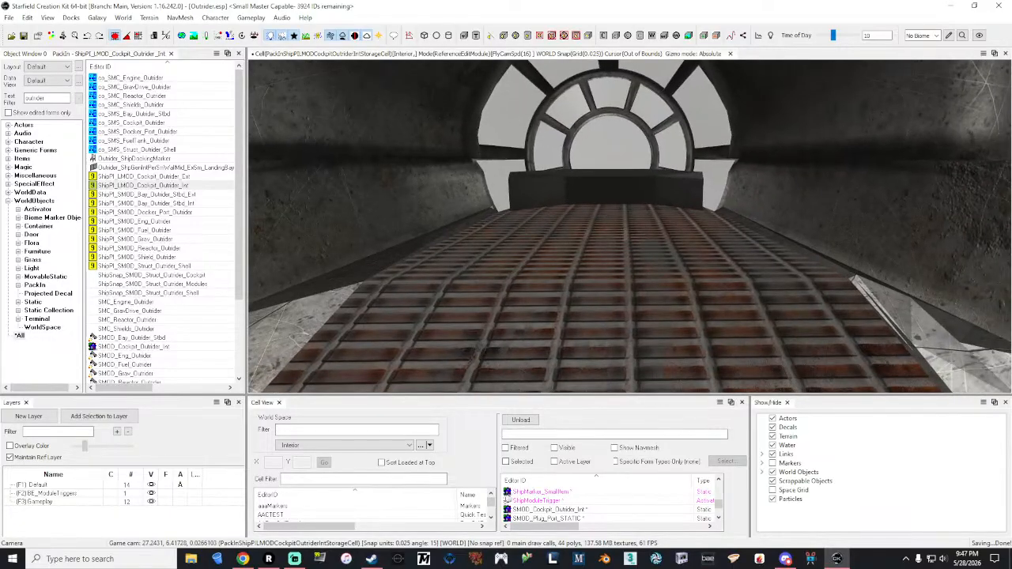
key("grave")
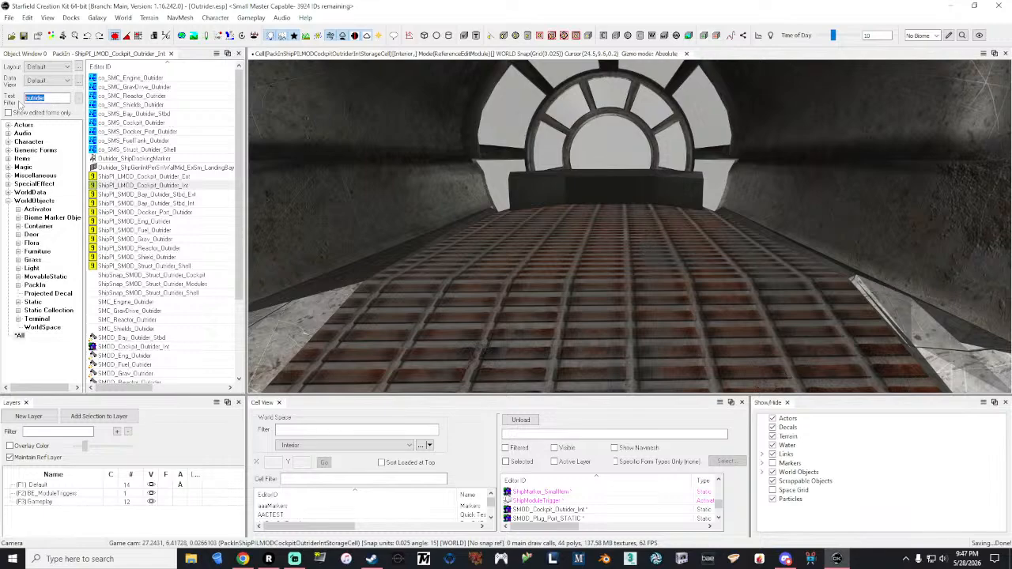
Filter the objects by "pilotseat" and restrict the list to the Furniture category.
type("d")
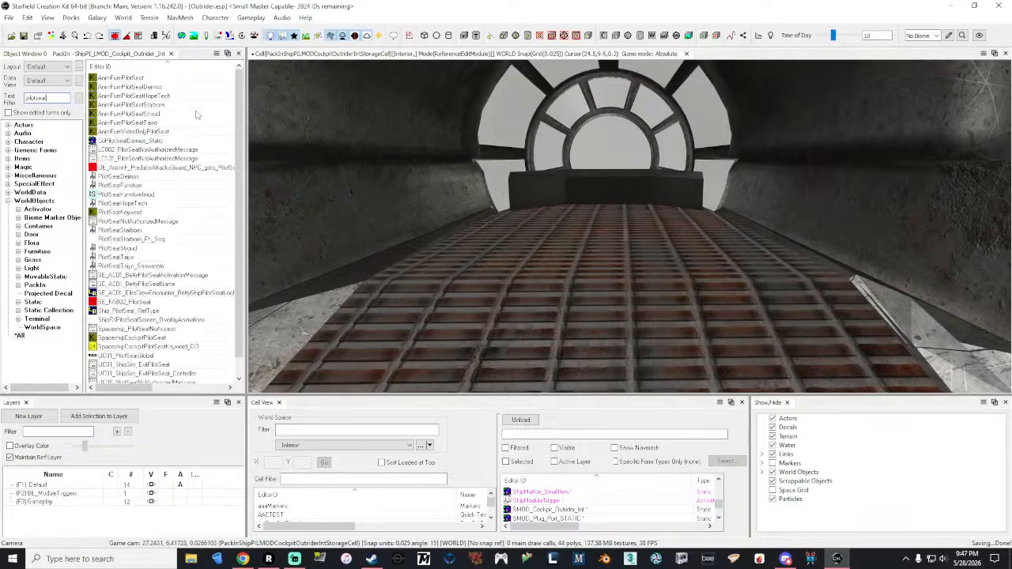
scroll(225, 141, "down", 1)
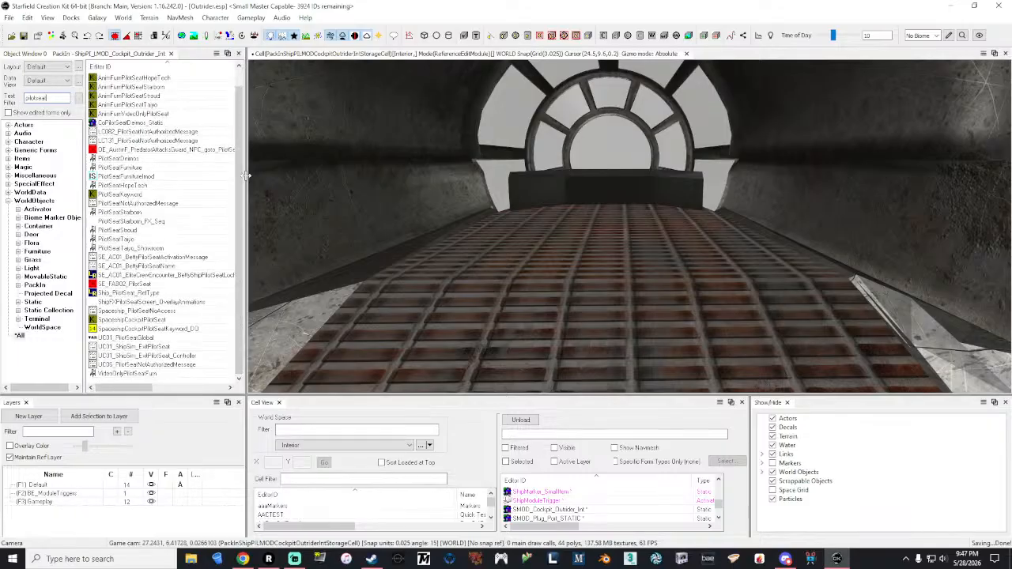
scroll(185, 295, "up", 1)
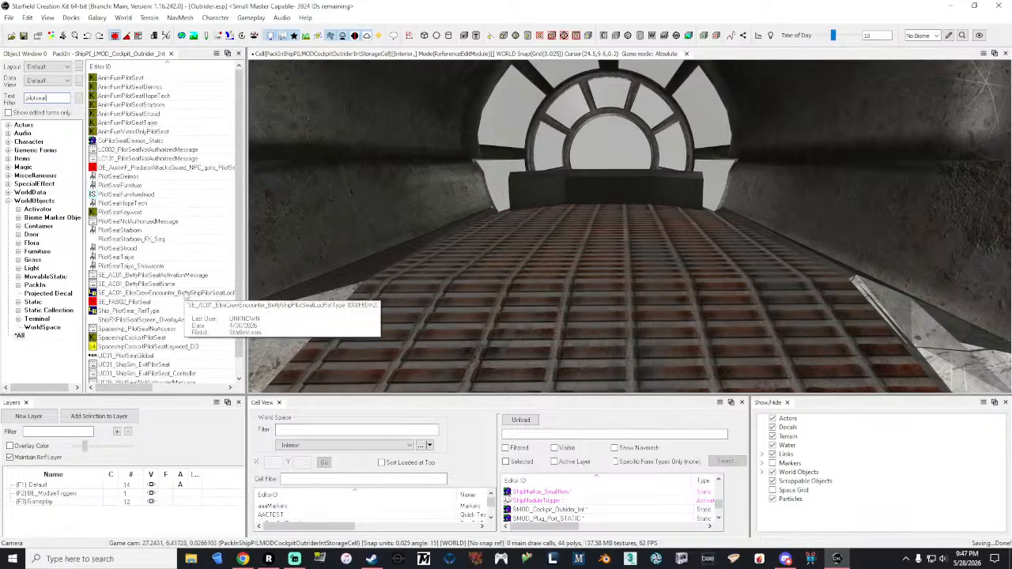
left_click(37, 252)
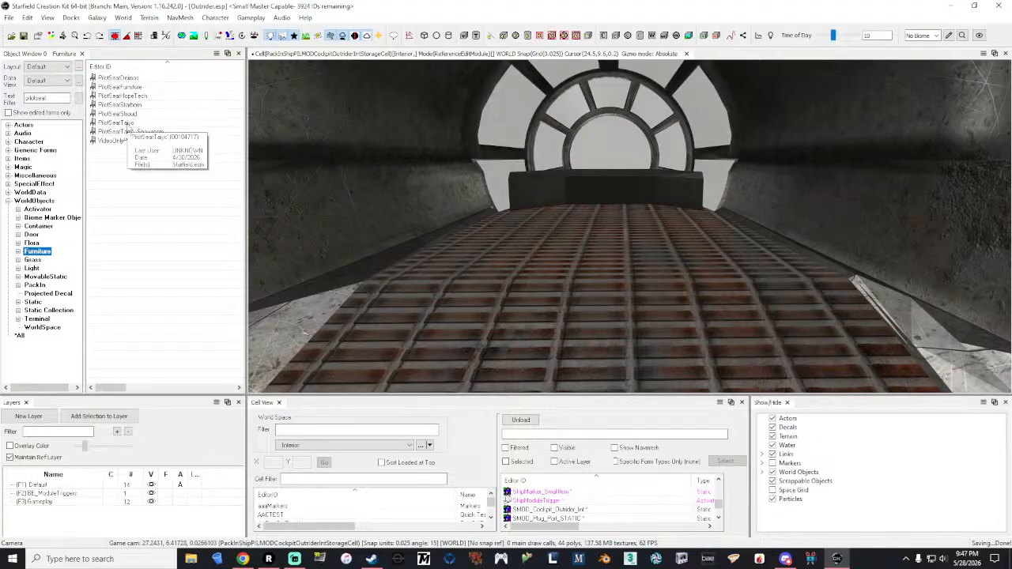
Inspect the PilotSeatTaiyo furniture model in its preview from several angles, and close its properties.
double_click(120, 124)
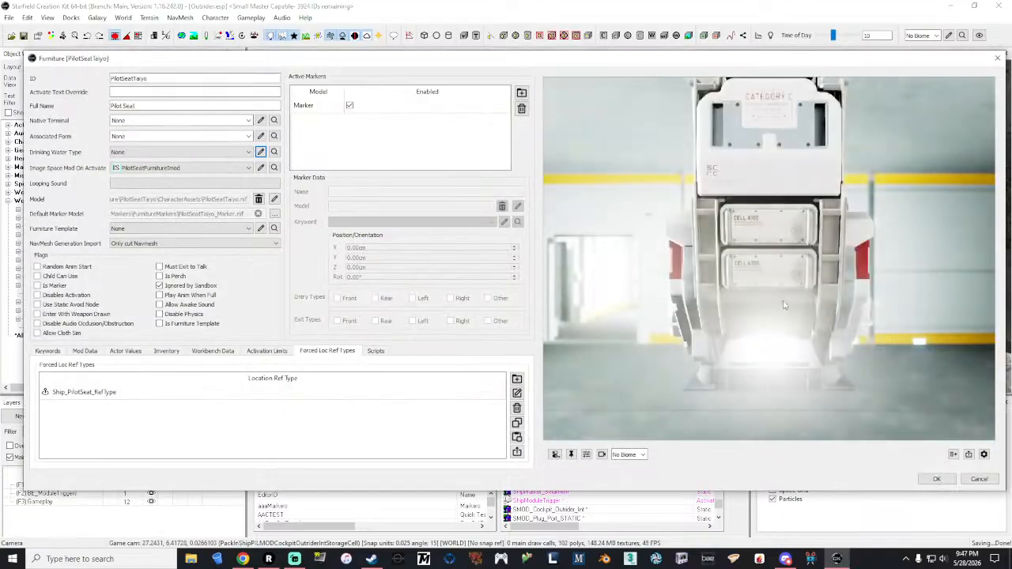
mouse_move(842, 274)
left_mouse_down()
mouse_move(942, 318)
mouse_move(822, 269)
left_mouse_up()
scroll(849, 289, "down", 5)
scroll(848, 289, "up", 2)
scroll(849, 290, "down", 1)
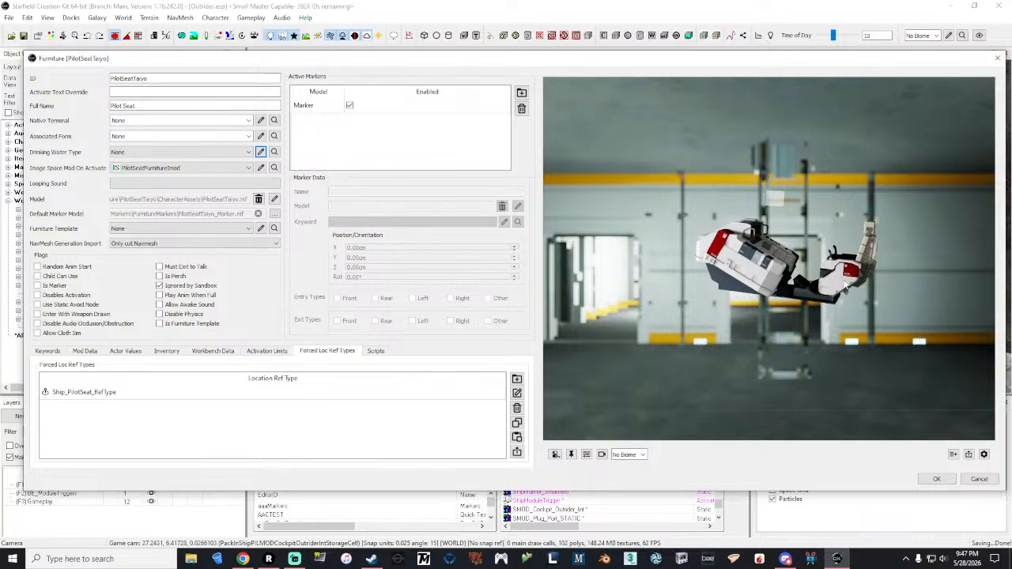
left_click(998, 58)
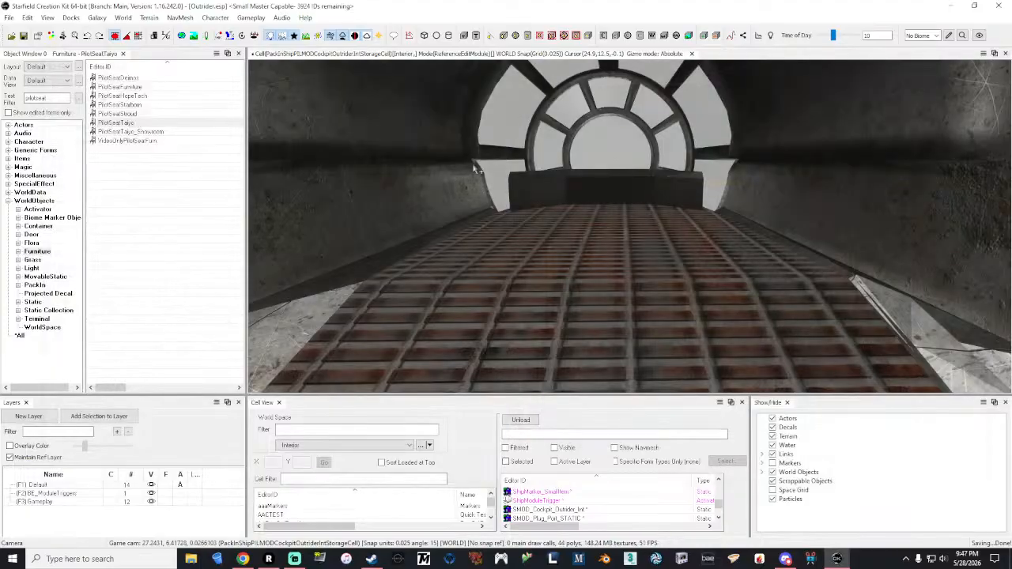
Duplicate the PilotSeatTaiyo furniture and change the copy's ID to Outrider_PilotSeat.
right_click(117, 124)
left_click(157, 154)
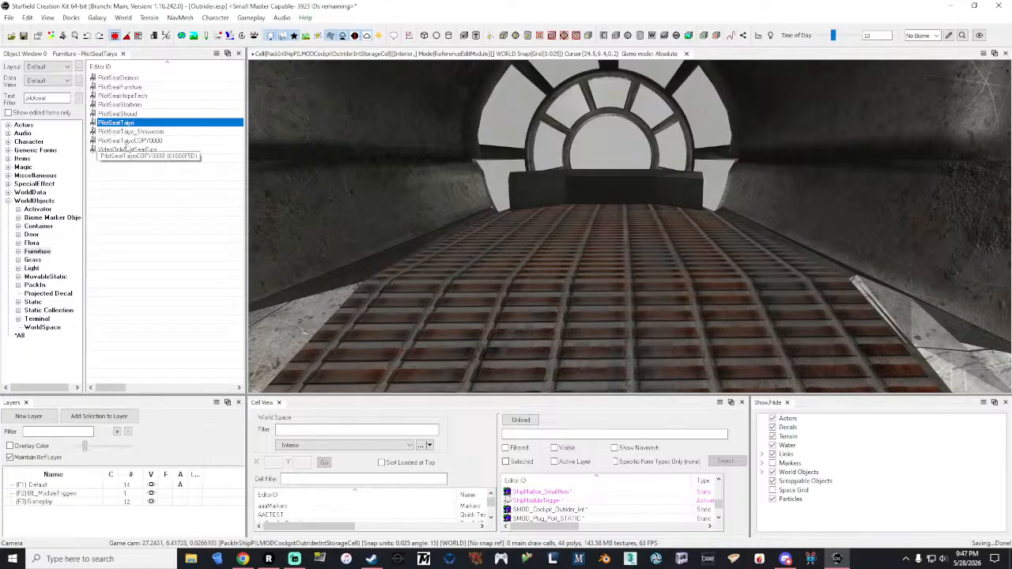
double_click(127, 141)
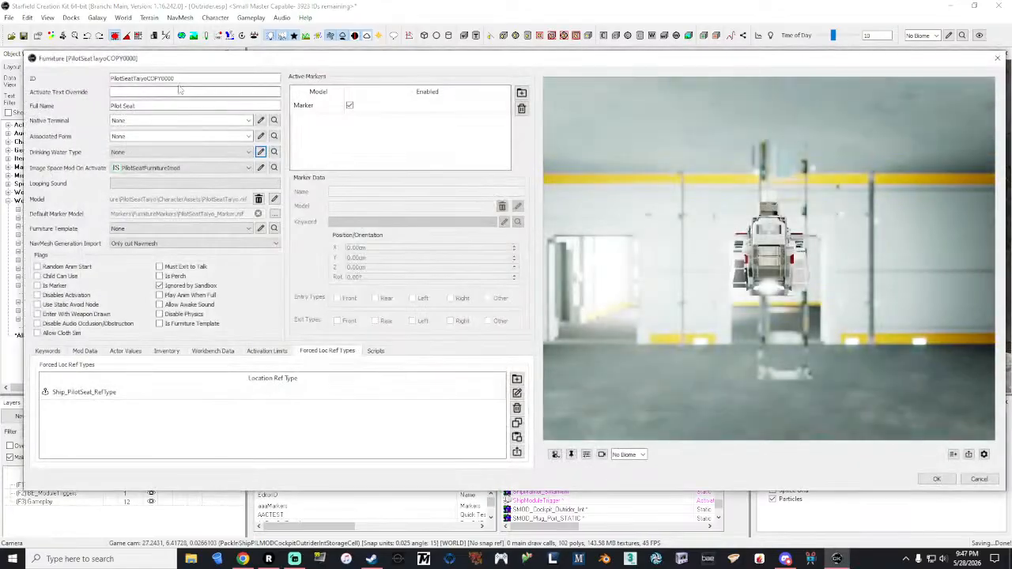
left_click_drag(175, 78, 150, 81)
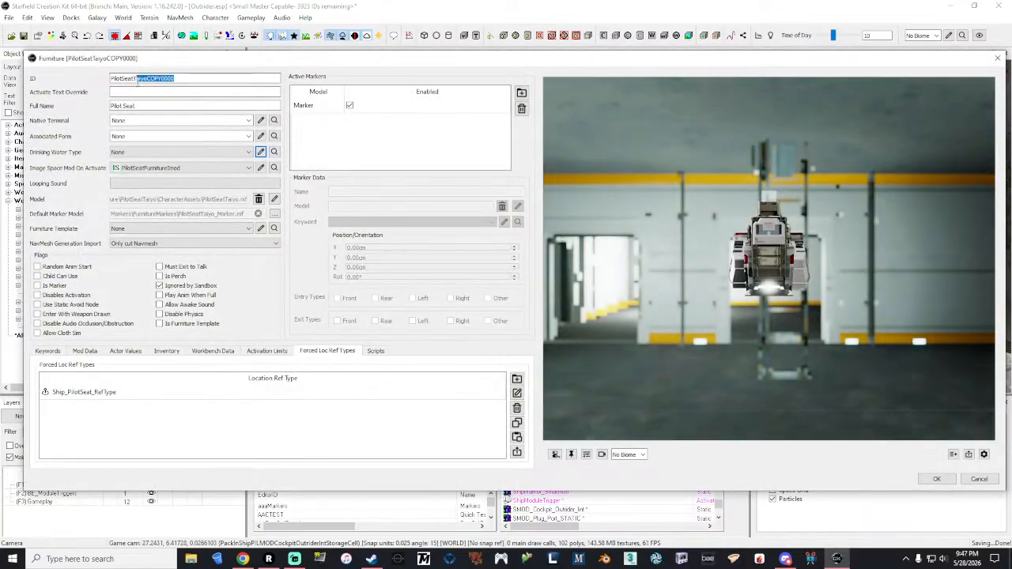
left_click_drag(150, 80, 134, 80)
key("BackSpace")
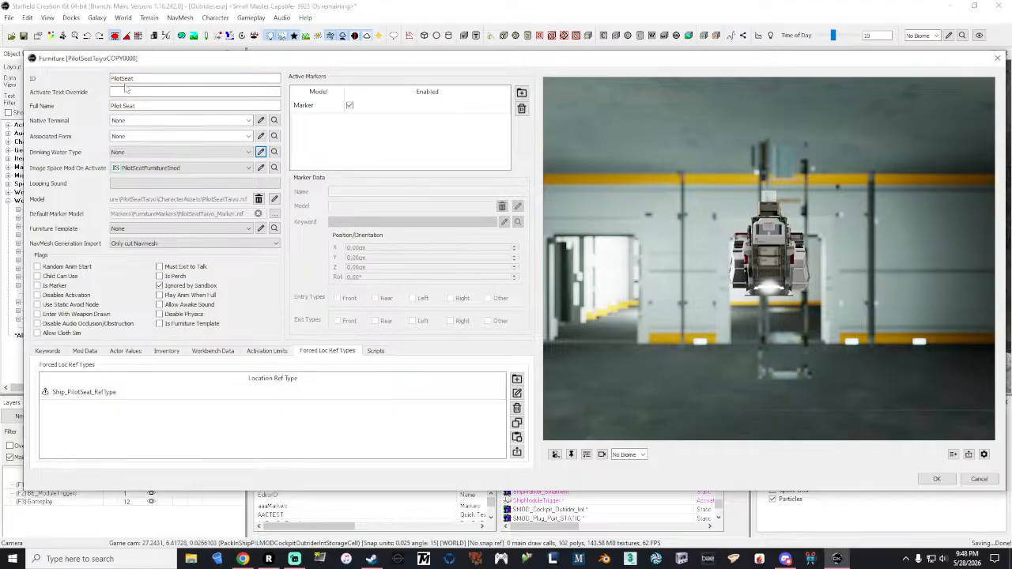
key("Home")
type("Outrider_")
Replace the furniture's model with Outrider_pilotseat_custom_black02.nif from the meshes folder.
left_click(274, 200)
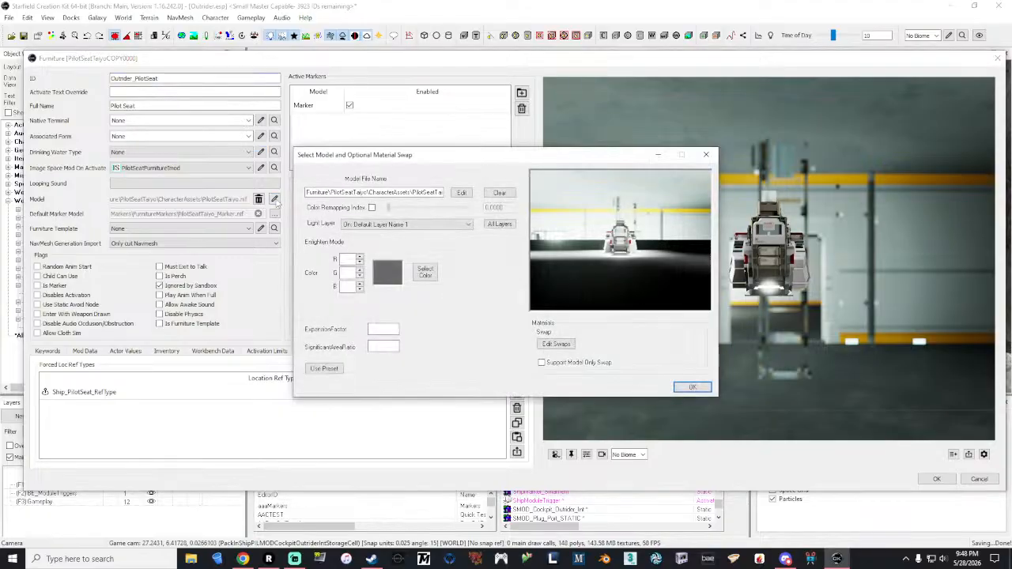
left_click(462, 193)
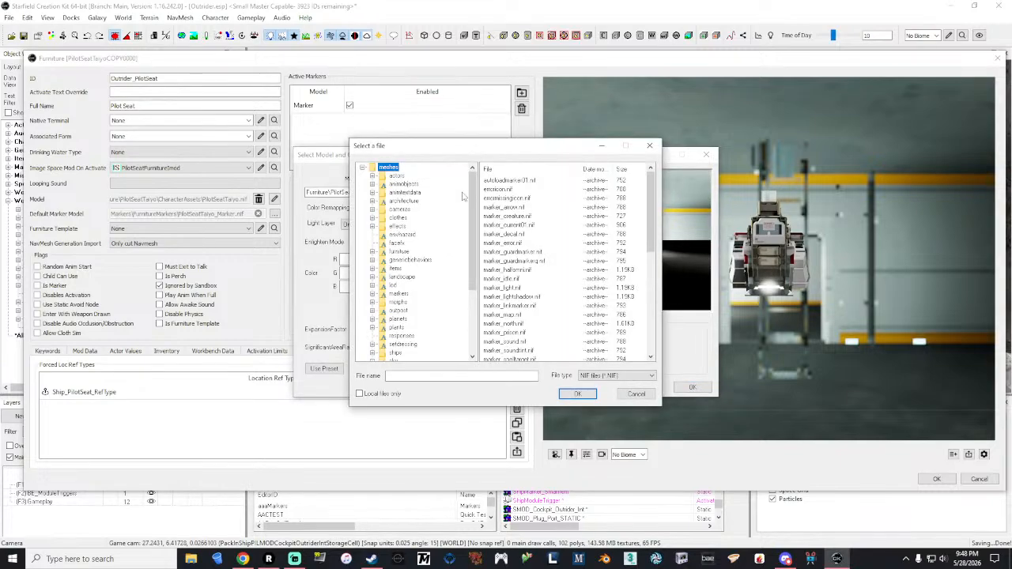
left_click_drag(652, 204, 653, 299)
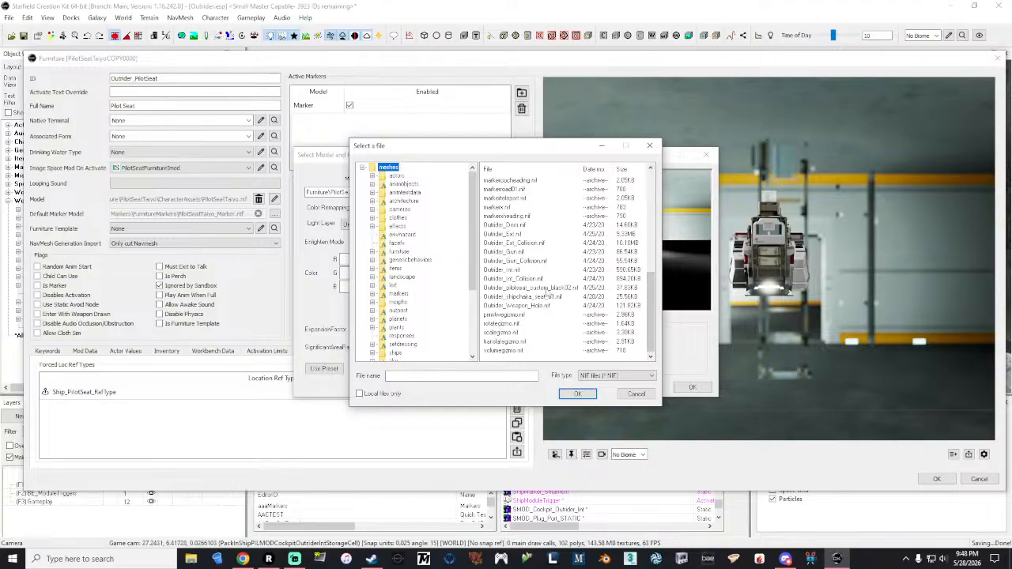
double_click(545, 290)
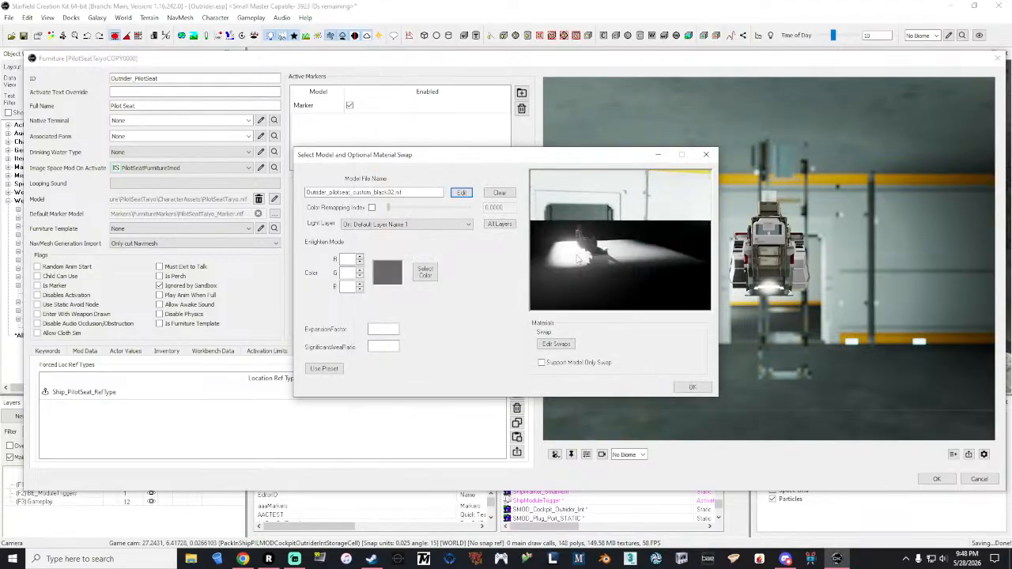
middle_click_drag(578, 260, 612, 260)
scroll(609, 260, "down", 5)
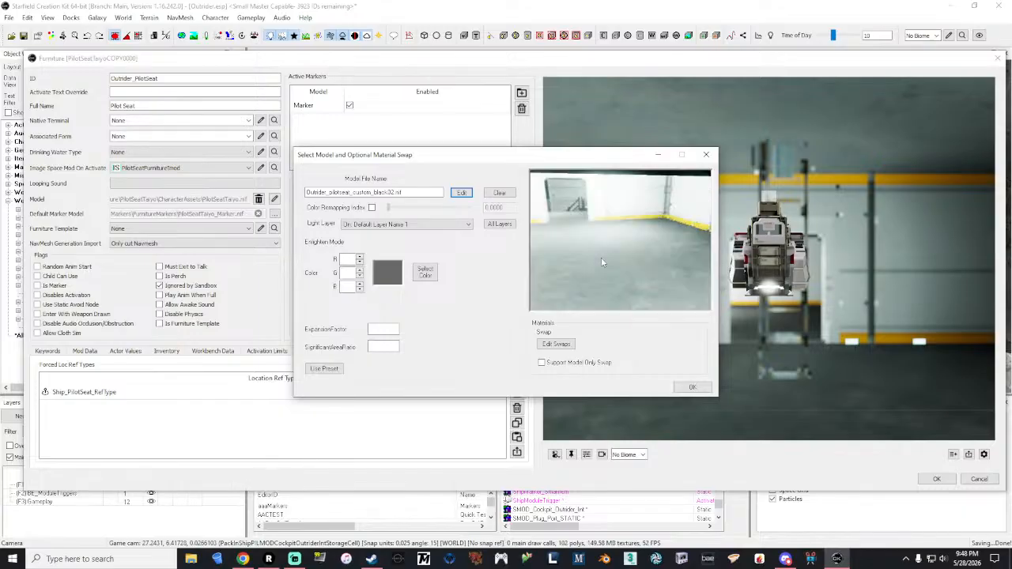
scroll(602, 257, "down", 3)
left_click(692, 387)
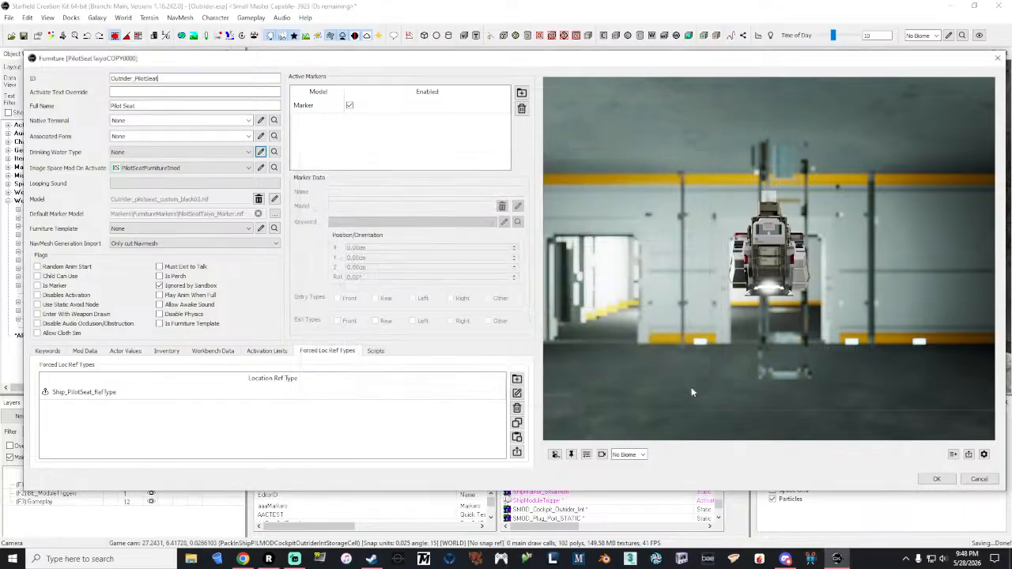
Save the seat's edited properties under the new ID without creating a separate form.
left_click_drag(843, 345, 731, 347)
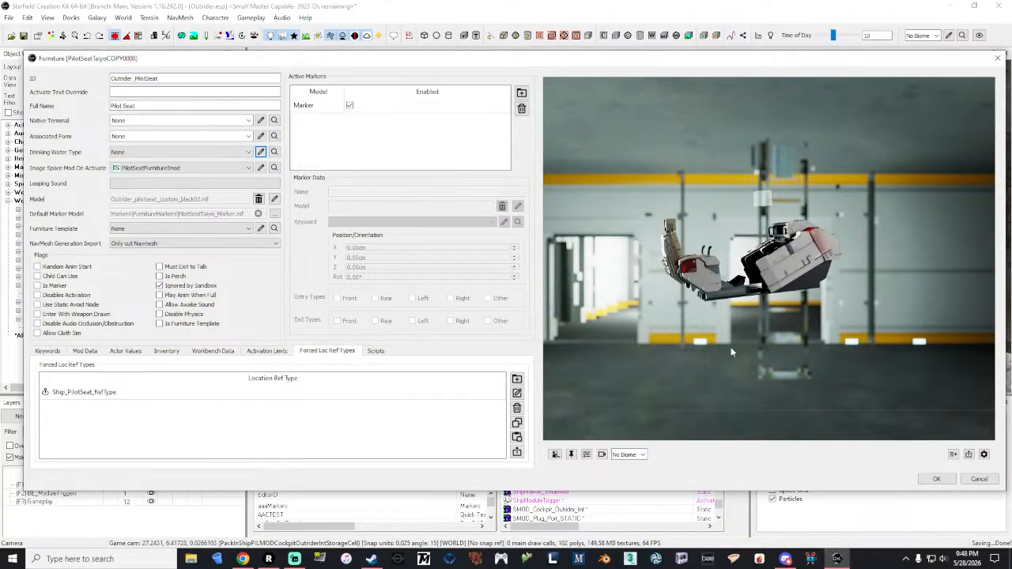
left_click(936, 479)
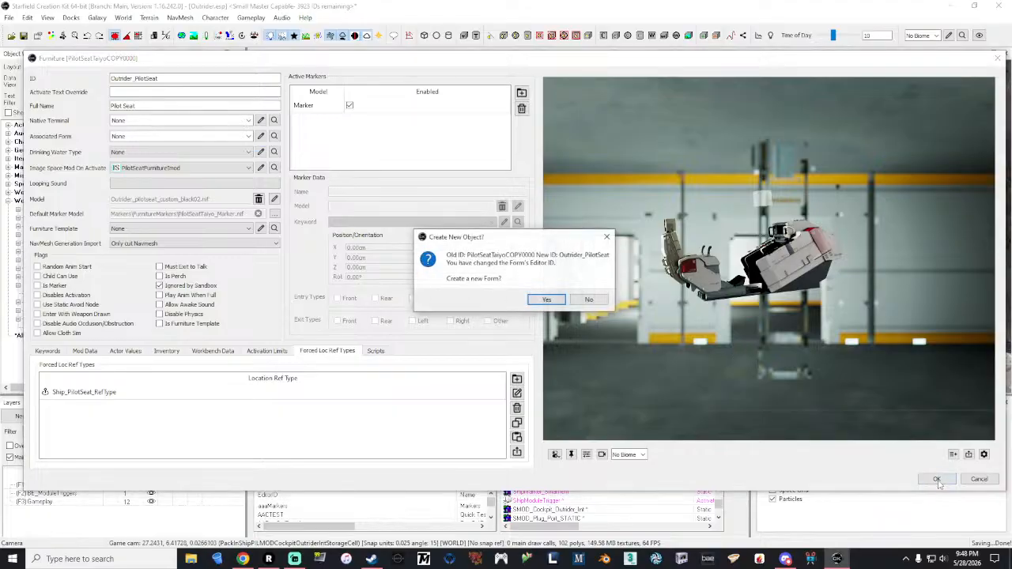
left_click(590, 301)
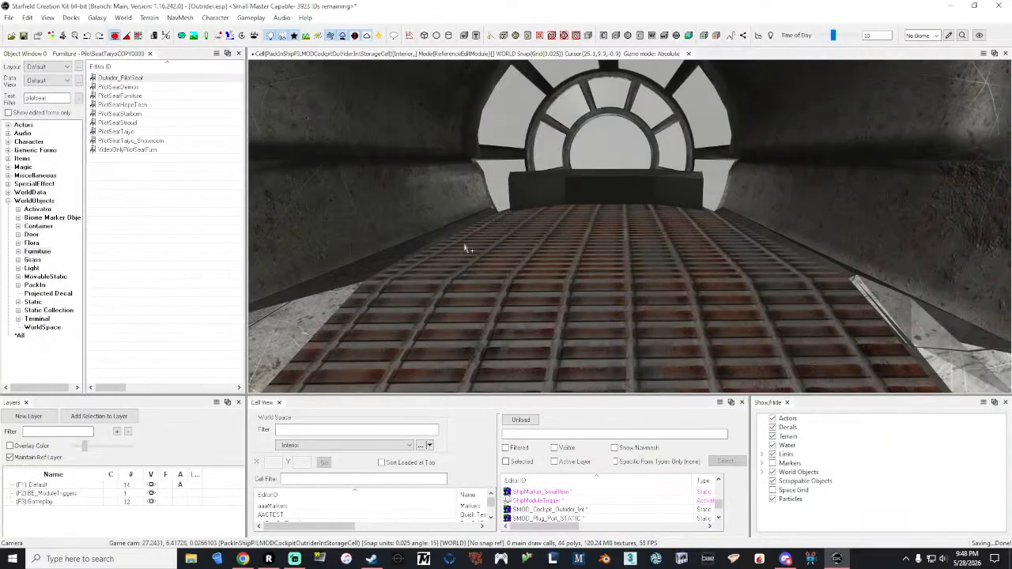
Inspect the custom Outrider_PilotSeat model in its preview from several angles, and close its properties.
double_click(135, 77)
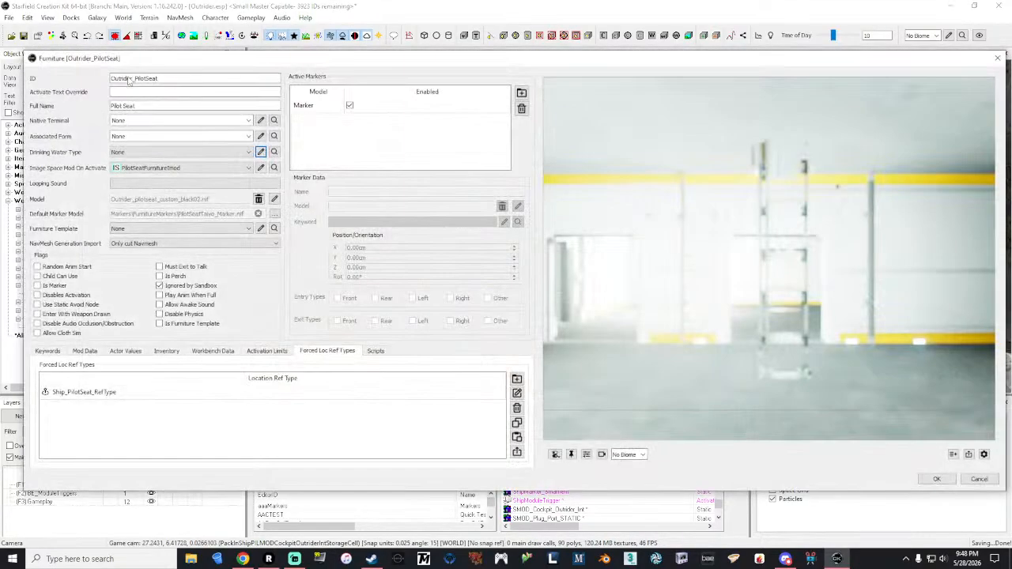
left_click_drag(773, 248, 767, 290)
scroll(682, 272, "up", 5)
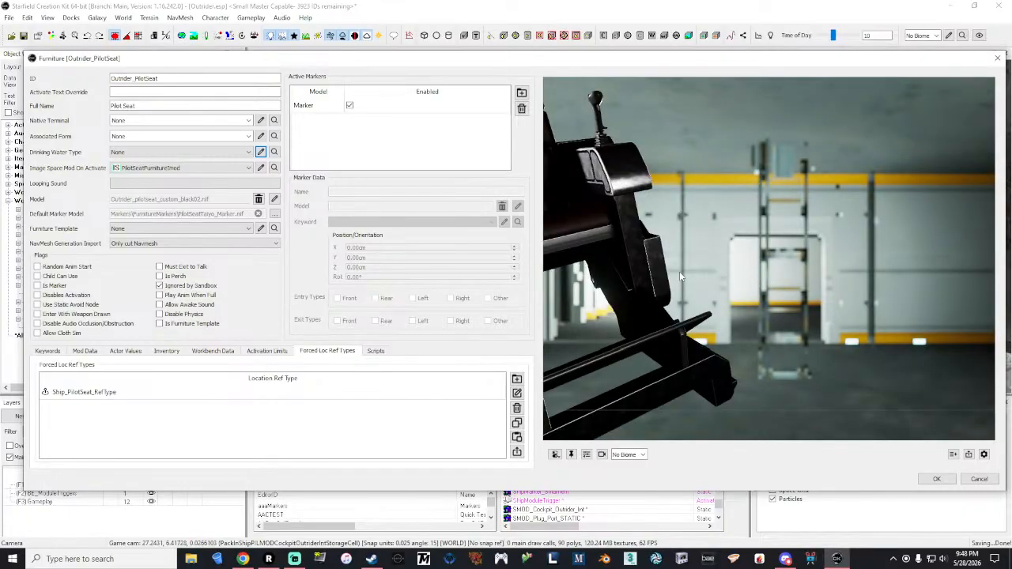
left_click_drag(680, 272, 825, 226)
scroll(597, 255, "down", 3)
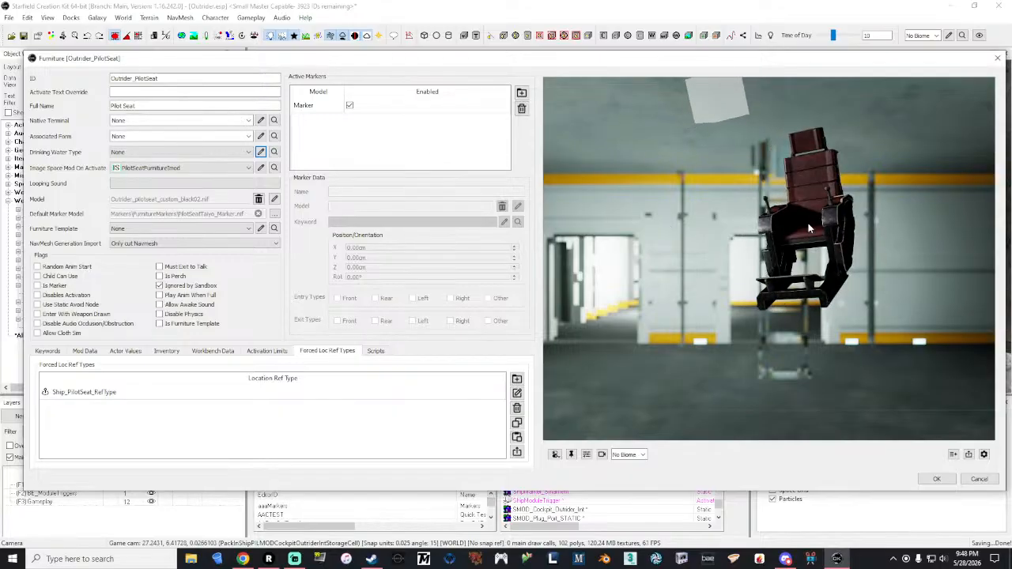
left_click_drag(857, 238, 819, 252)
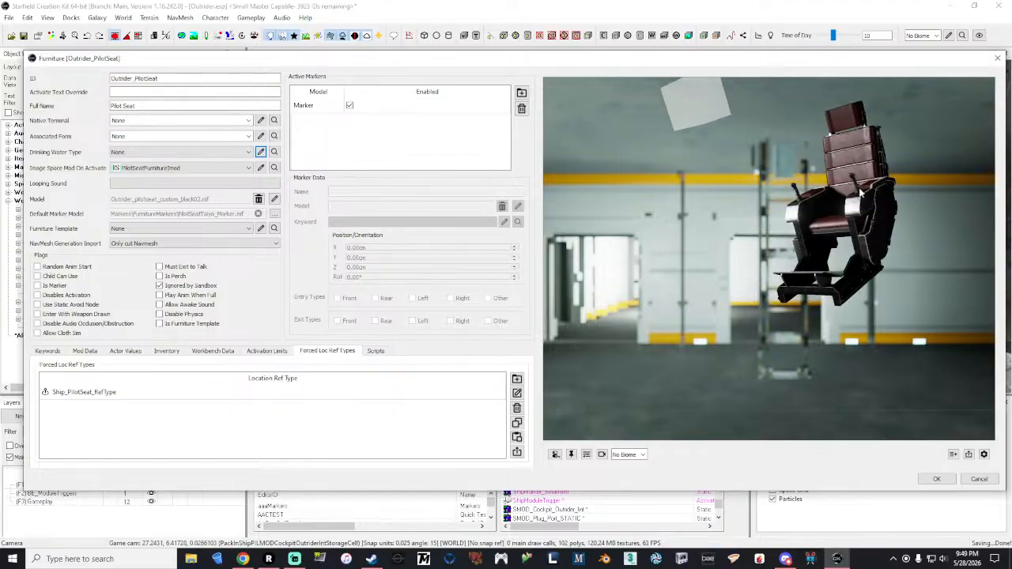
left_click_drag(829, 190, 852, 165)
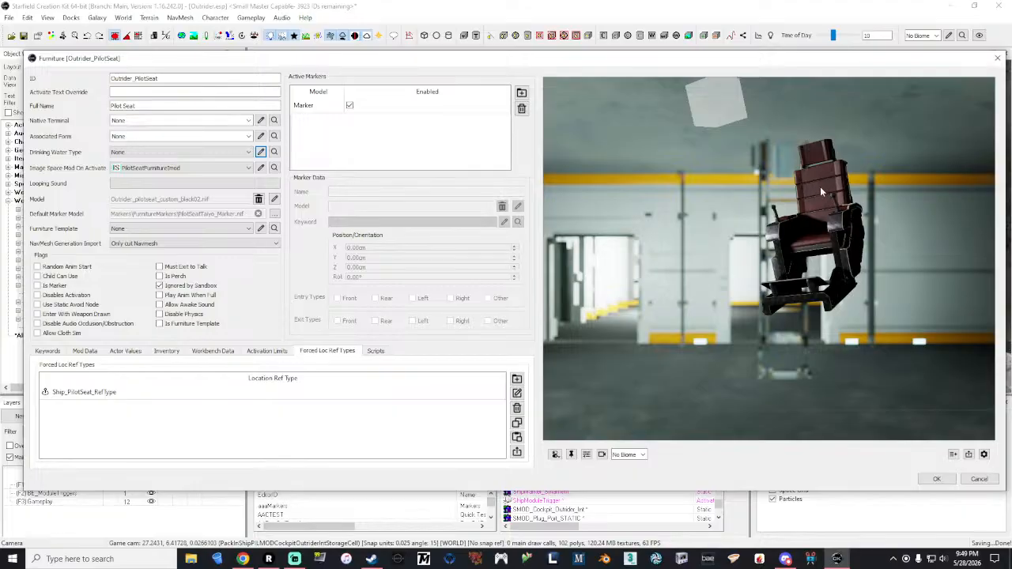
left_click(936, 479)
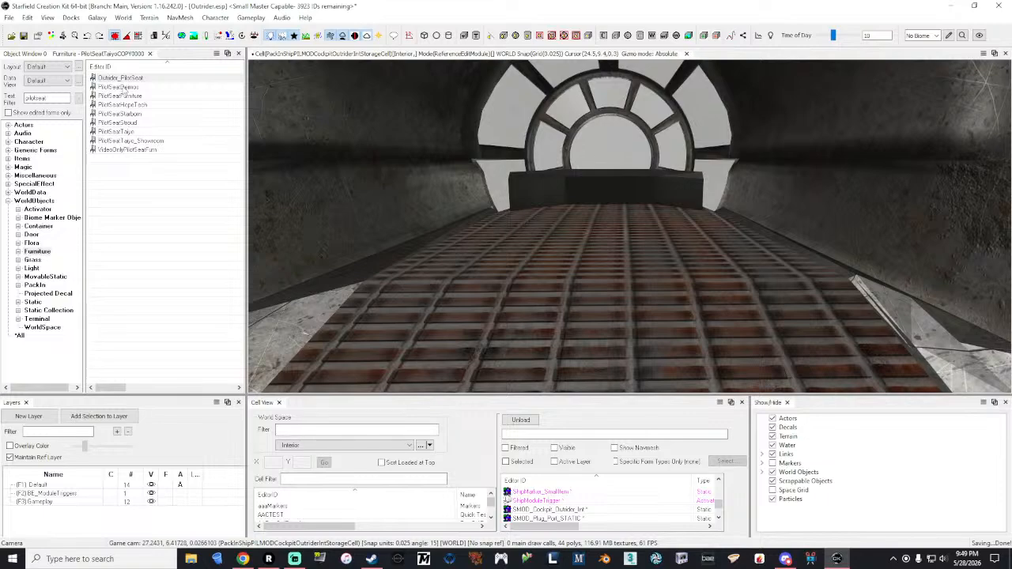
Place Outrider_PilotSeat in the cockpit, move it forward over the floor grating, and centre it across the aisle.
left_click_drag(118, 78, 584, 252)
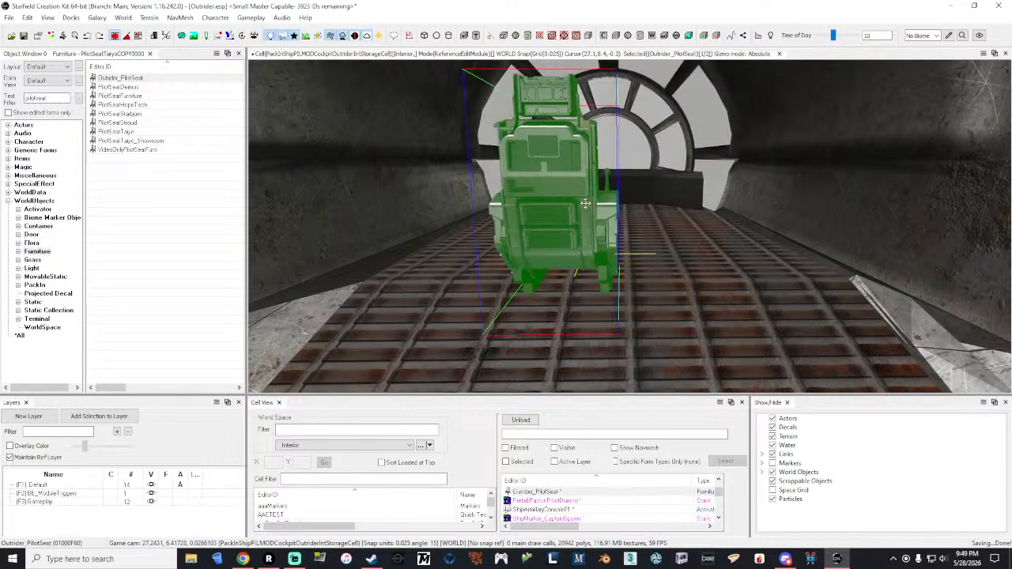
key("e")
key("d")
right_click_drag(585, 203, 474, 222)
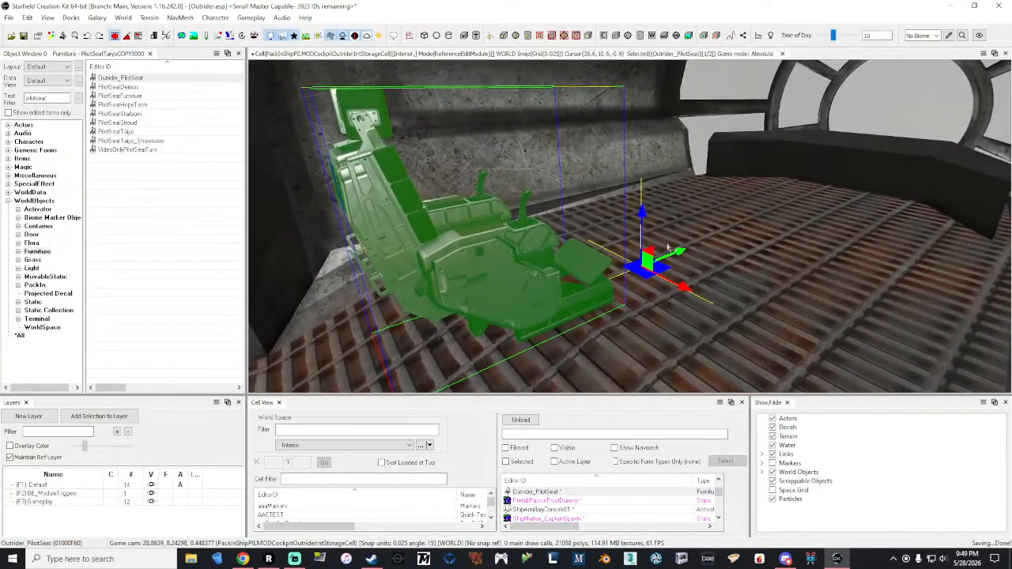
left_click_drag(679, 246, 866, 215)
key("a")
right_click_drag(866, 214, 969, 214)
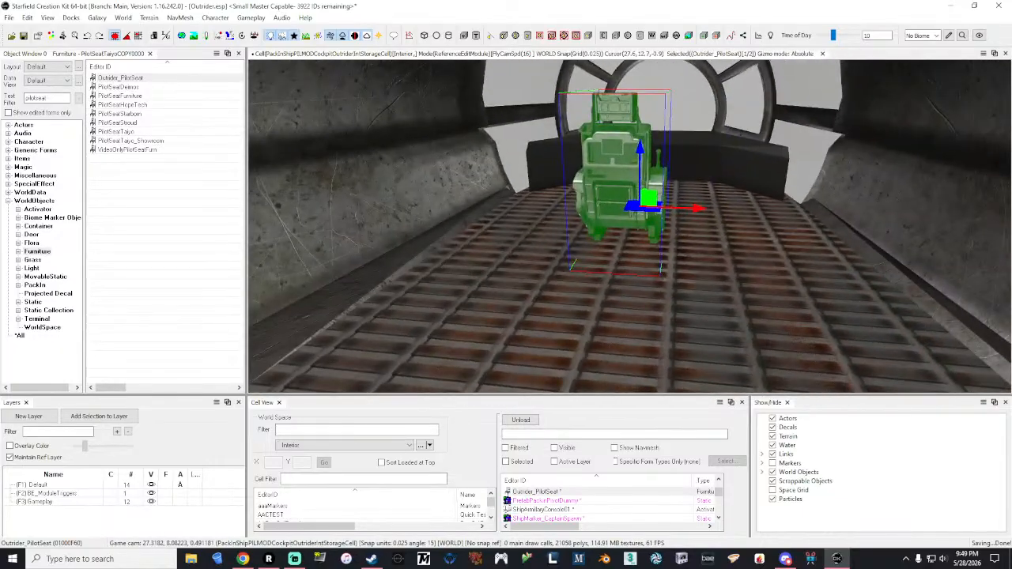
left_click_drag(704, 211, 723, 210)
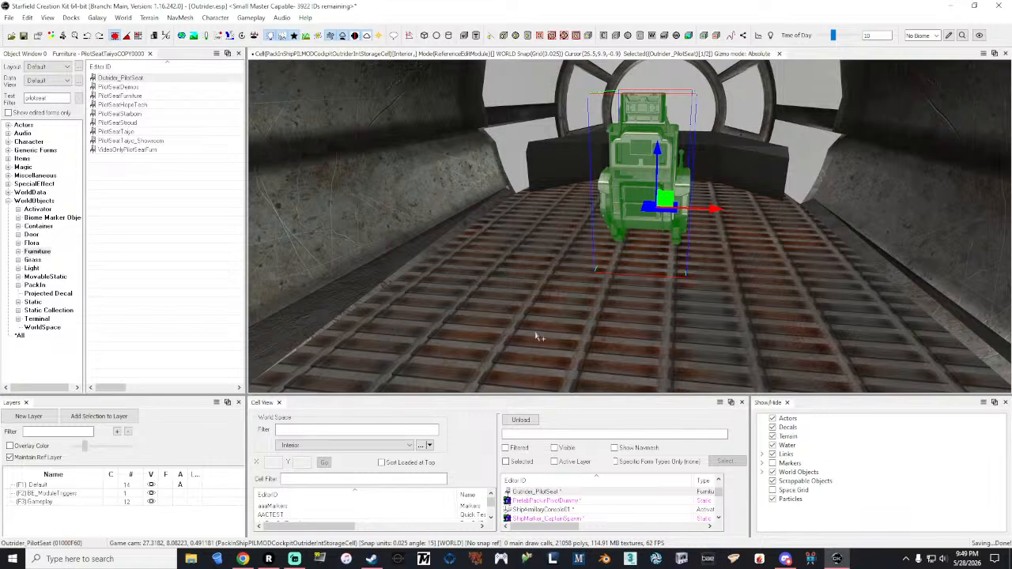
Move the pilot seat slightly farther forward toward the console beneath the cockpit windows.
key("grave")
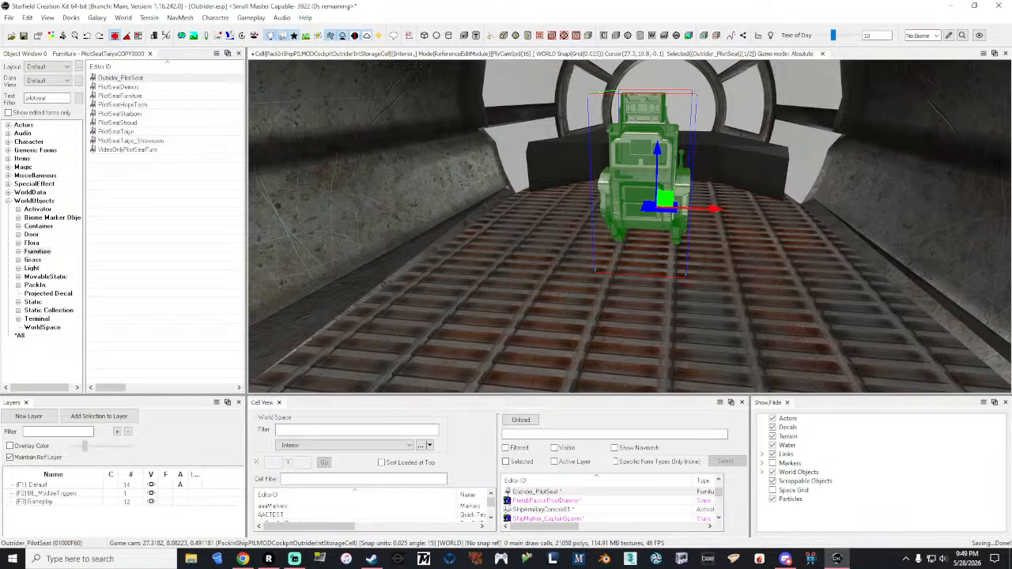
key("d")
key("w")
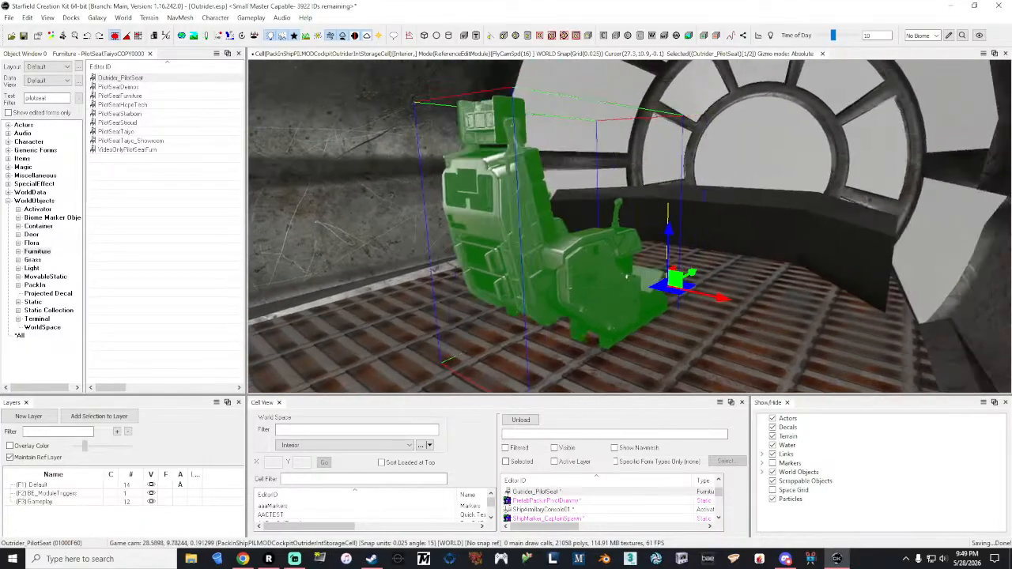
key("grave")
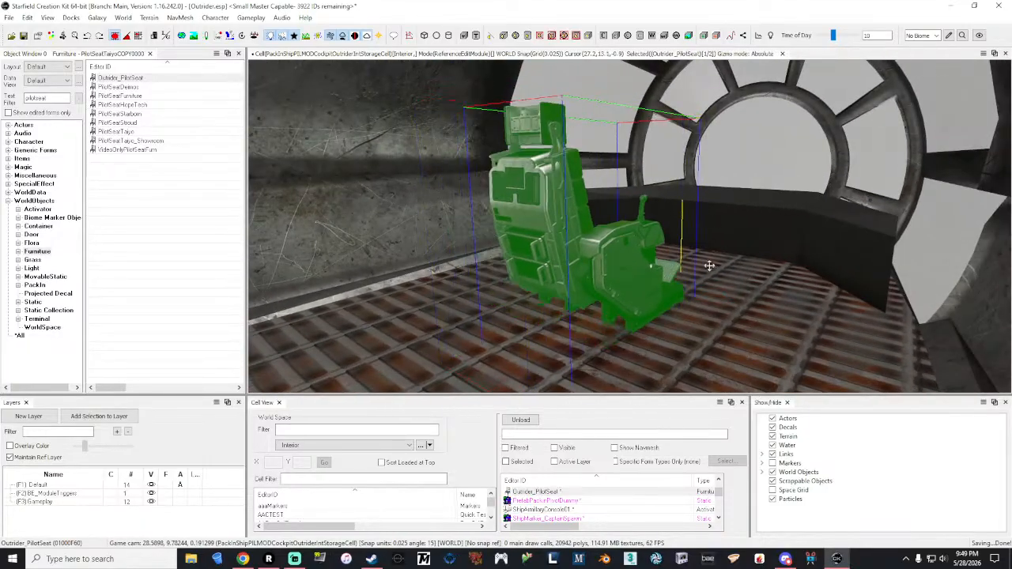
left_click_drag(709, 266, 714, 264)
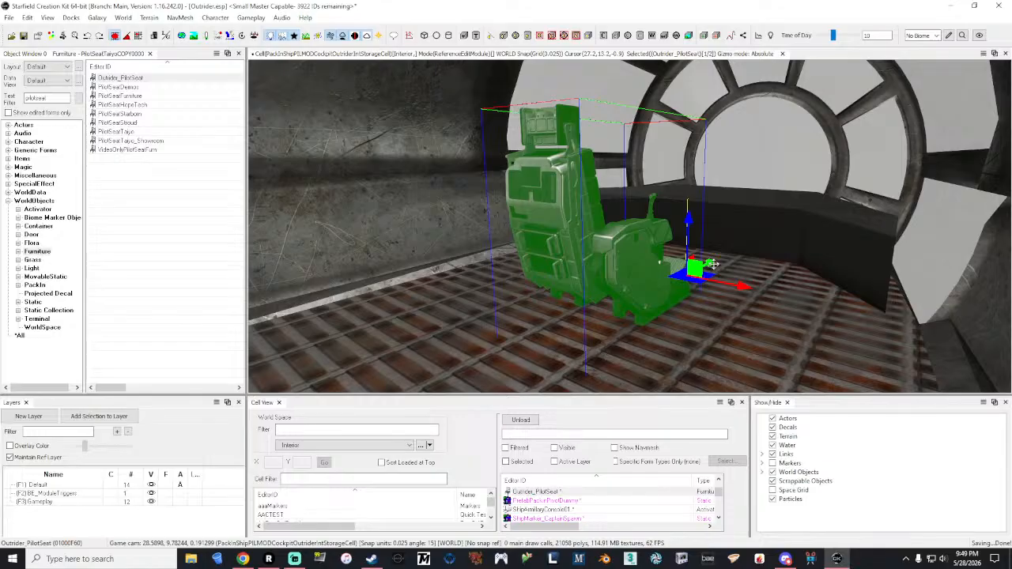
Examine the placed pilot seat's fit in the cockpit from the side, front and back.
key("grave")
key("w")
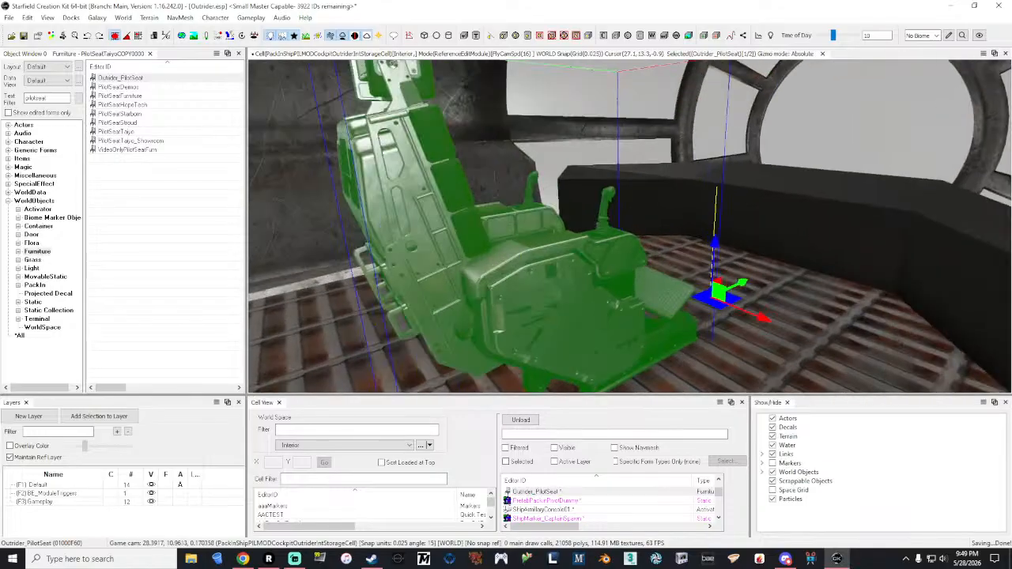
key("s")
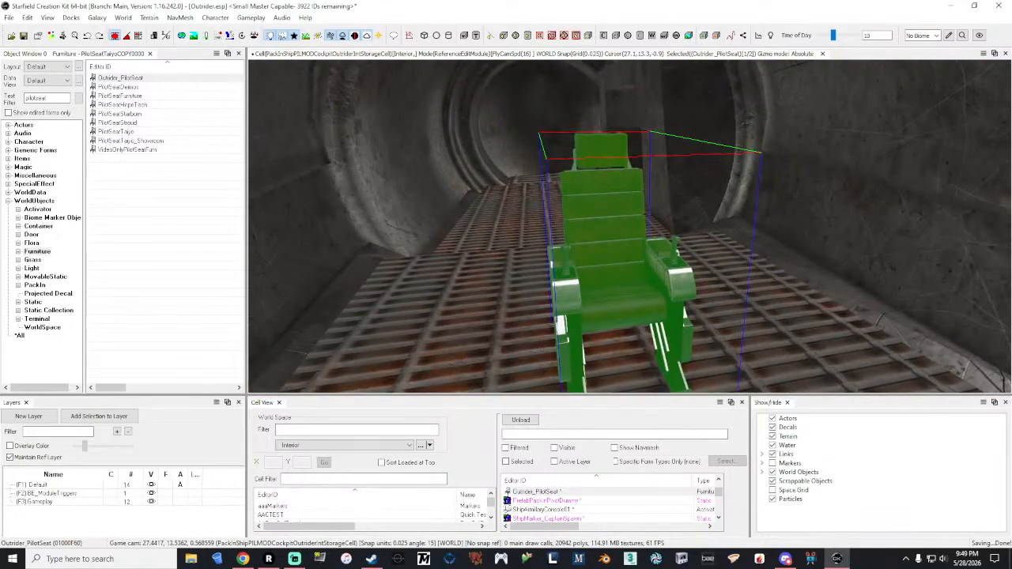
key("w")
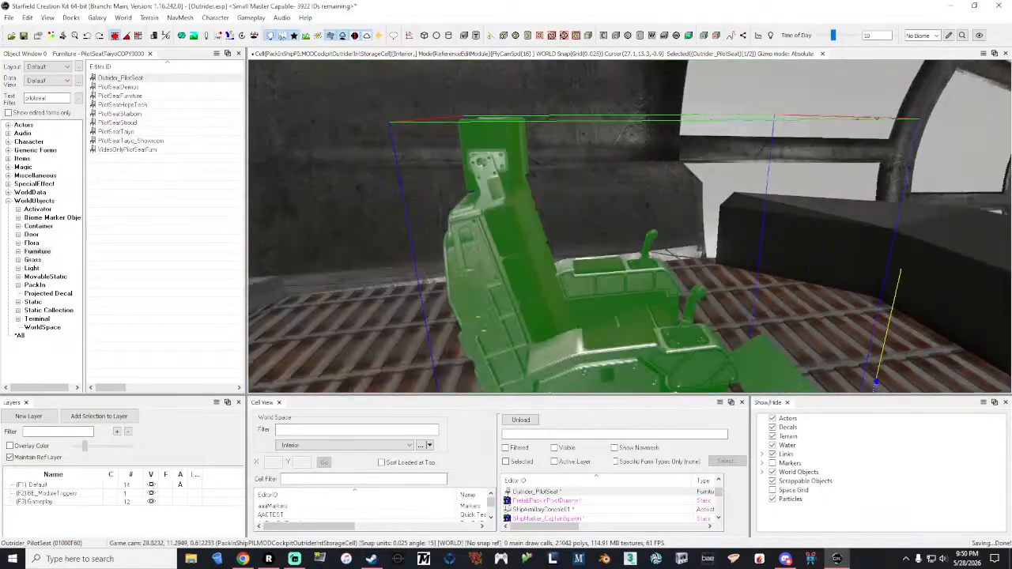
key("s")
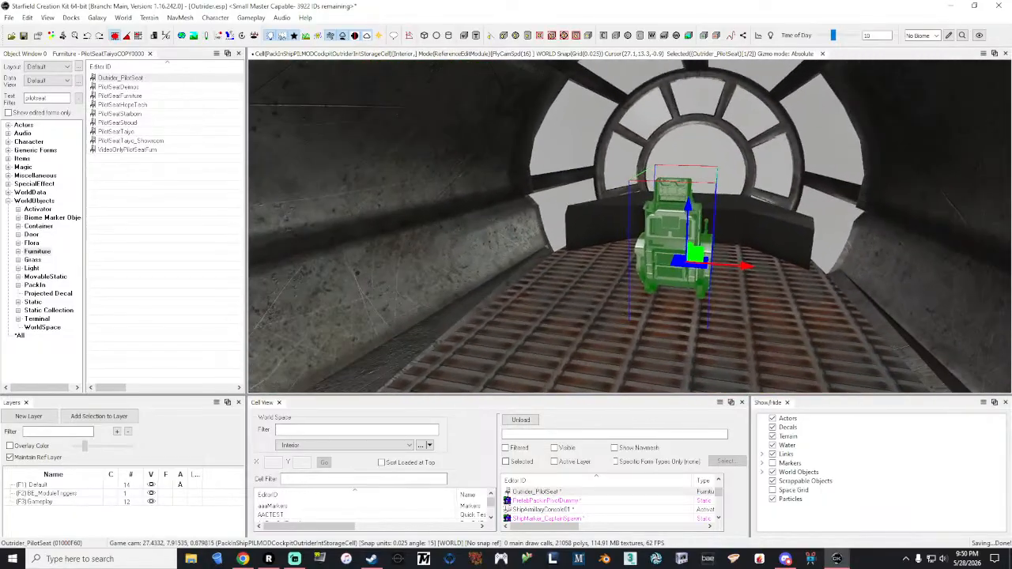
key("grave")
Switch to NifSkope and bring up the file selection for opening a NIF model.
left_click(951, 5)
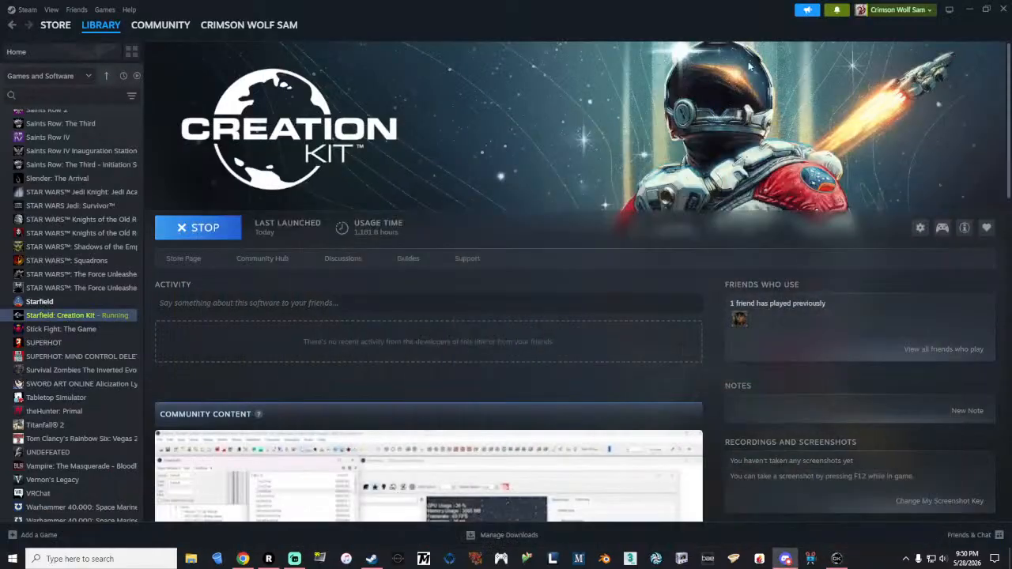
left_click(1005, 9)
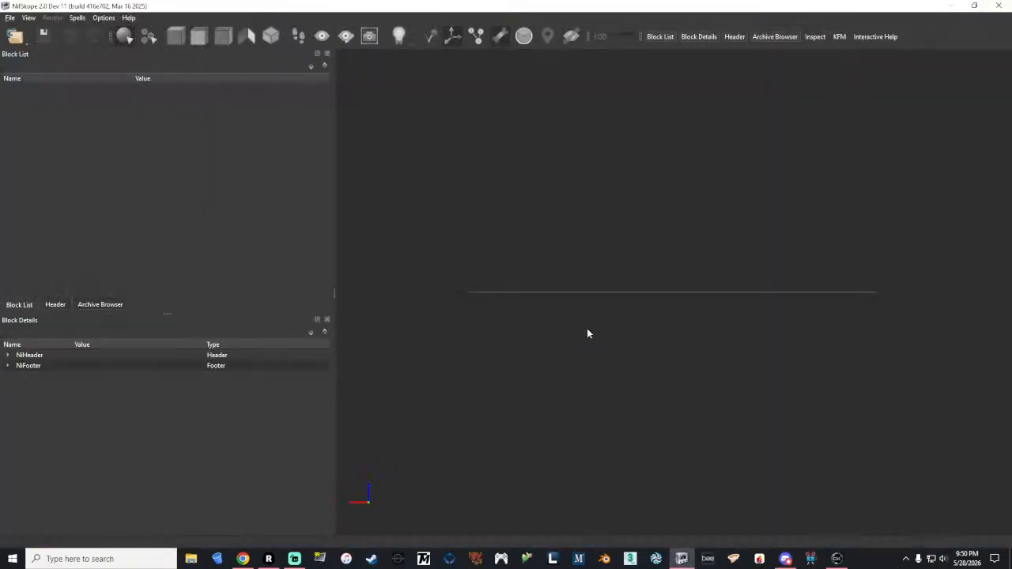
left_click(10, 18)
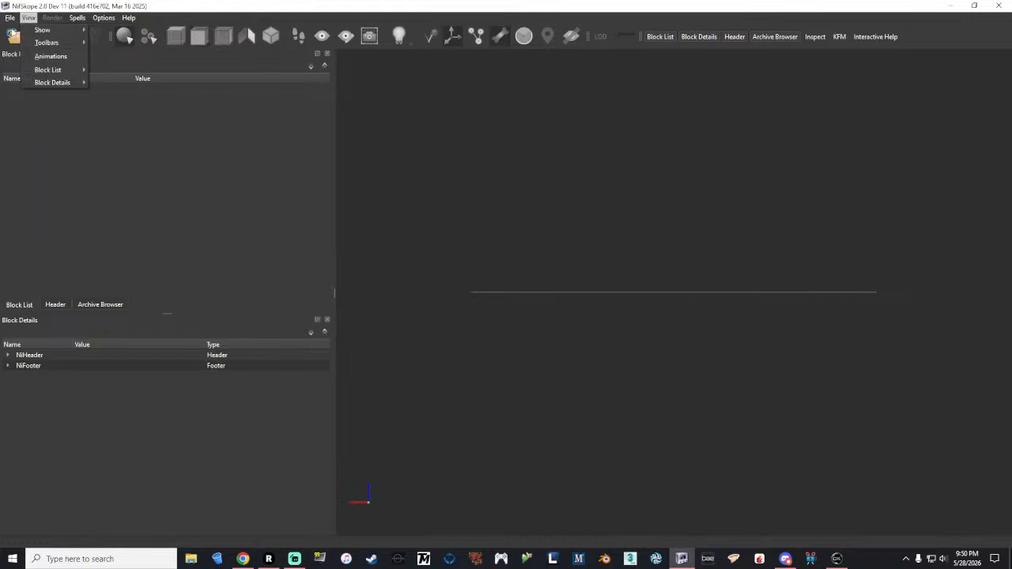
left_click(26, 31)
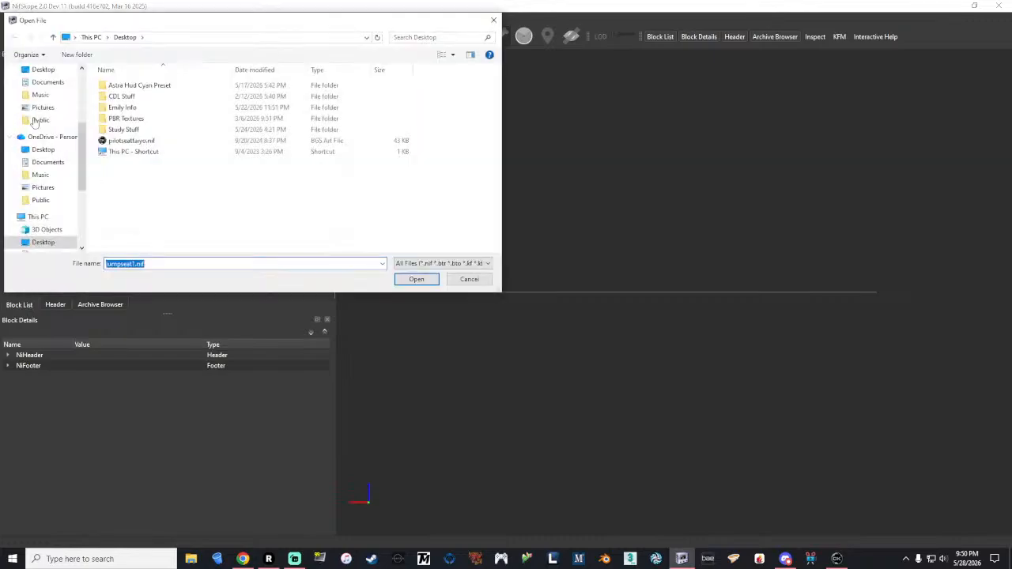
Open pilotseattaiyo.nif from the OneDrive Desktop folder.
left_click(42, 70)
left_click(159, 141)
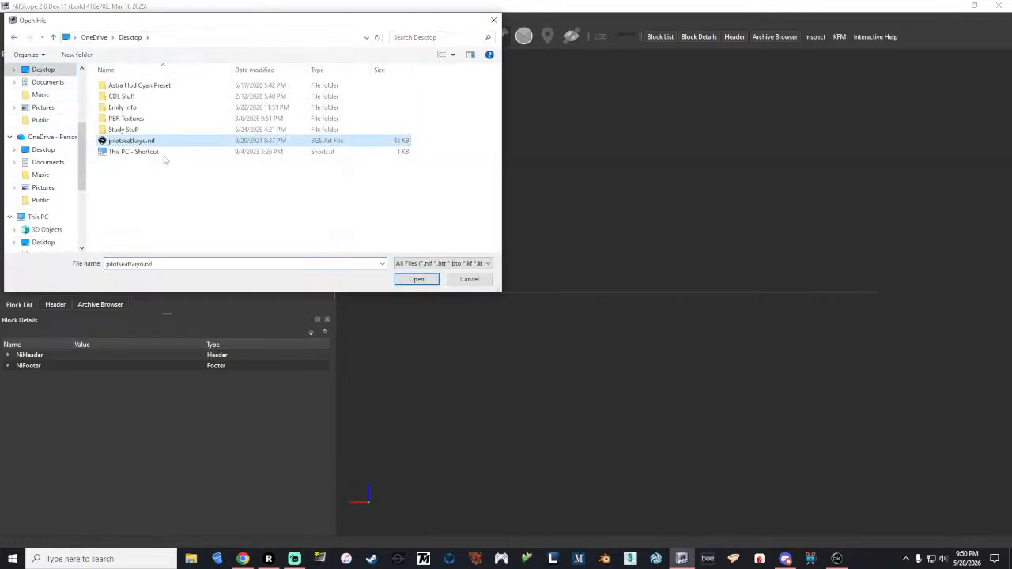
left_click(417, 279)
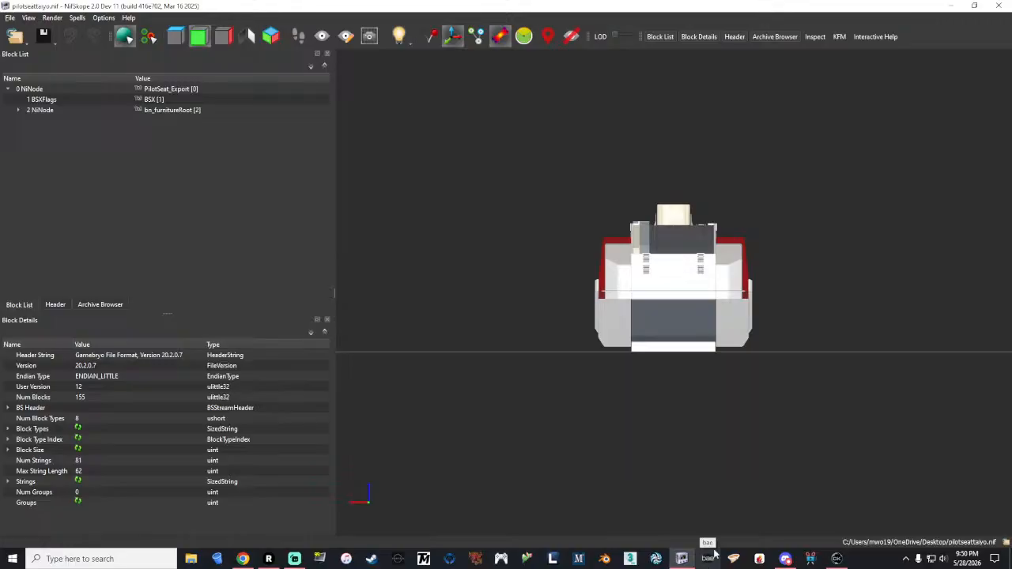
Examine which geometry blocks make up the console, its red side panel and the chair, viewing the model from the side.
left_click_drag(839, 300, 741, 324)
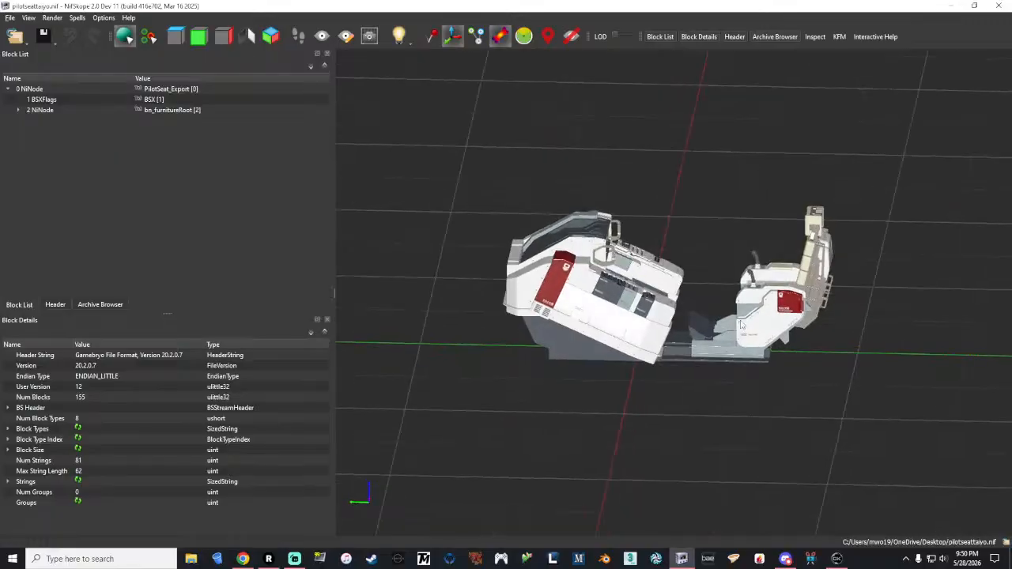
left_click(625, 332)
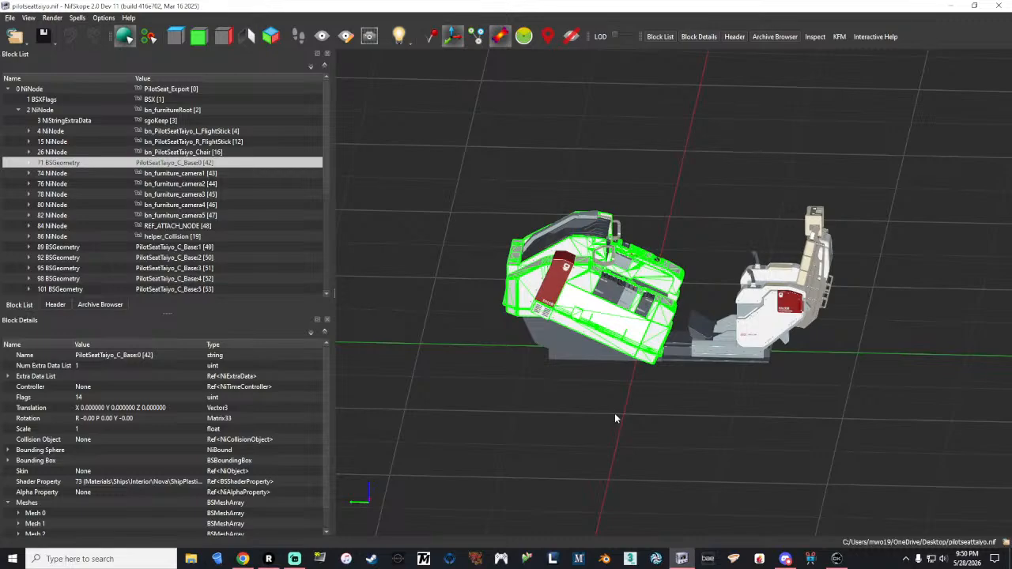
left_click(623, 303)
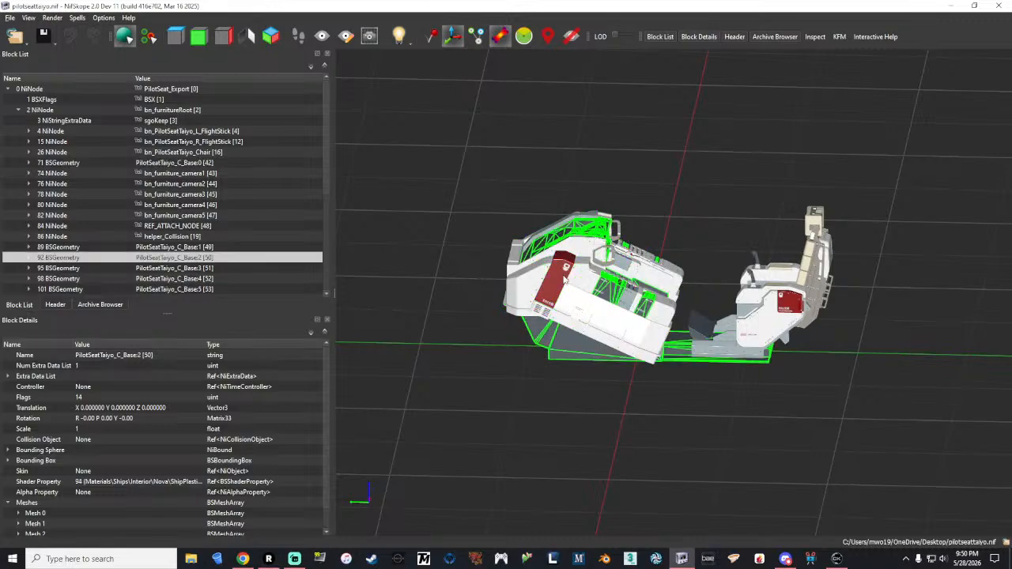
left_click(560, 275)
left_click(753, 323)
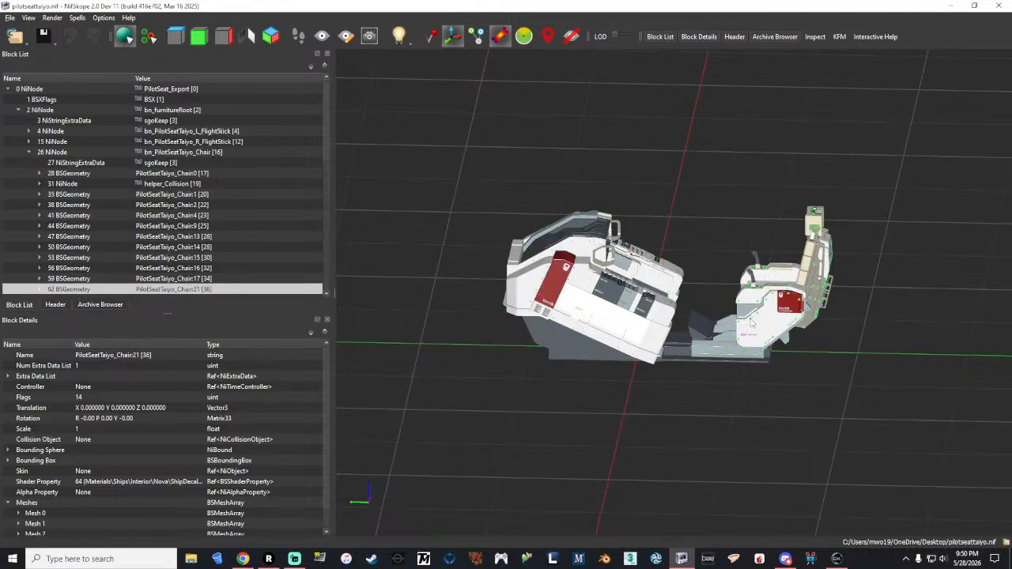
left_click(791, 305)
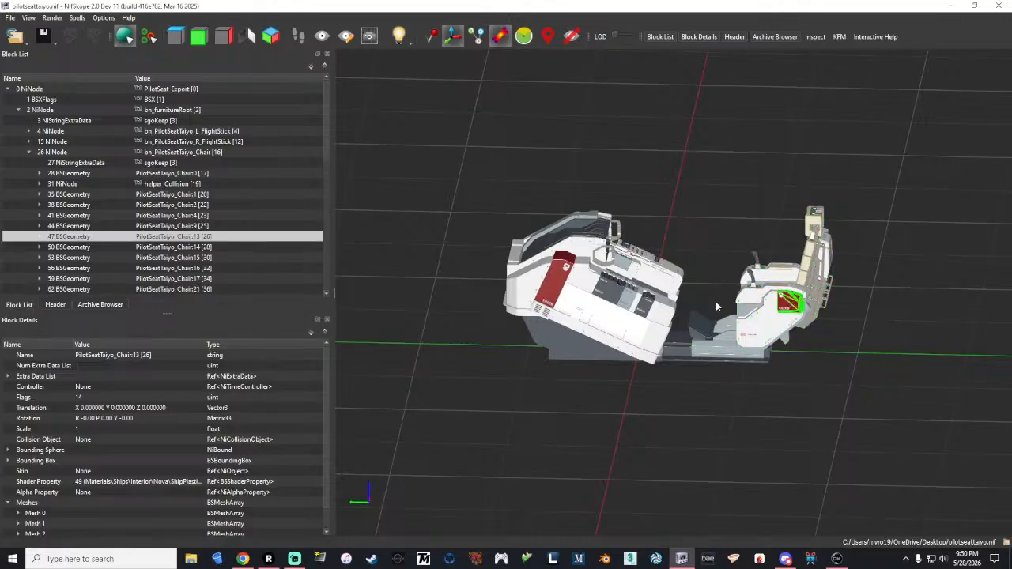
left_click(616, 255)
left_click(557, 283)
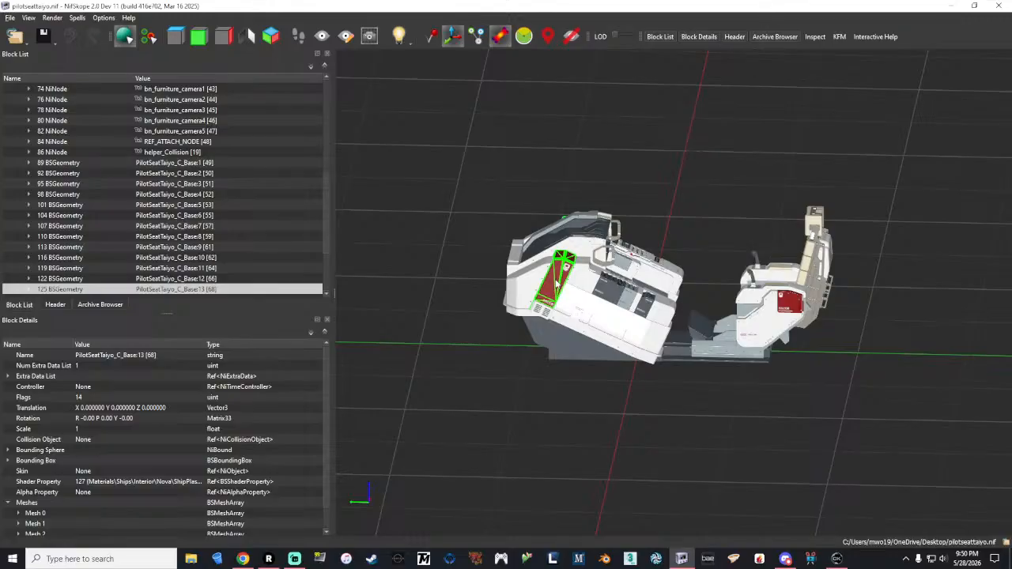
Look through the mesh operations available for the console's red side panel, PilotSeatTaiyo_C_Base:13.
right_click(556, 282)
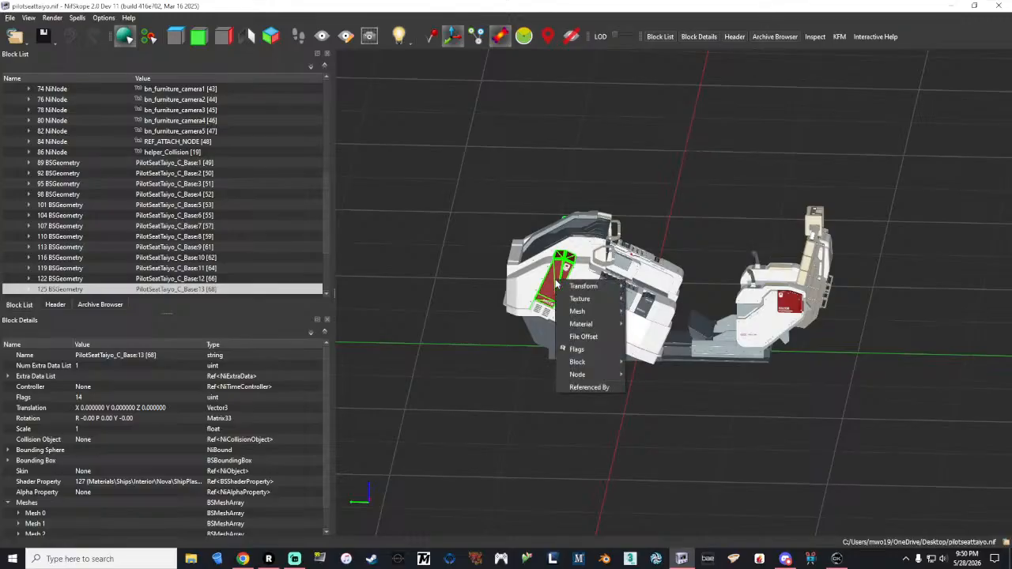
left_click(83, 291)
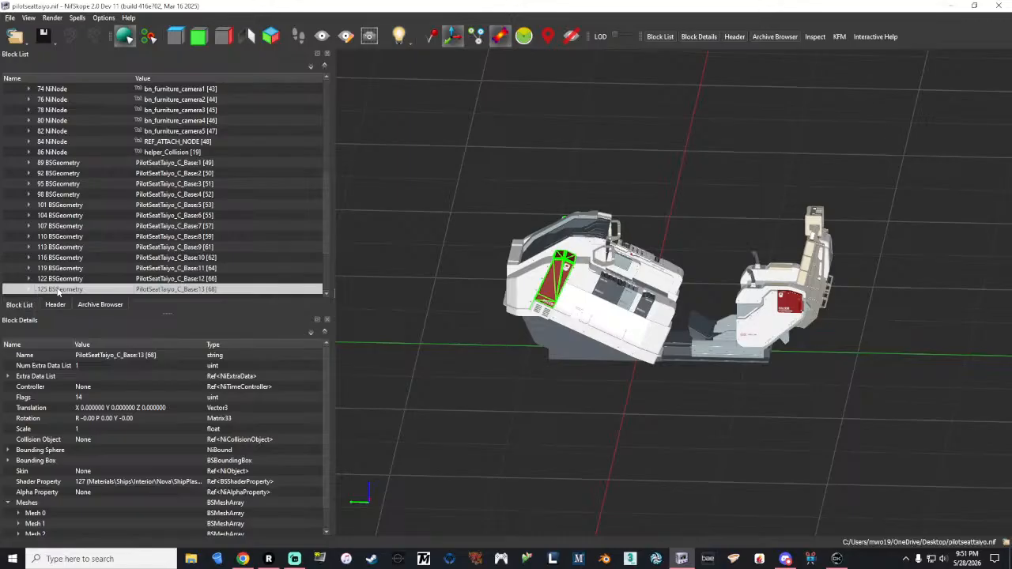
left_click(53, 278)
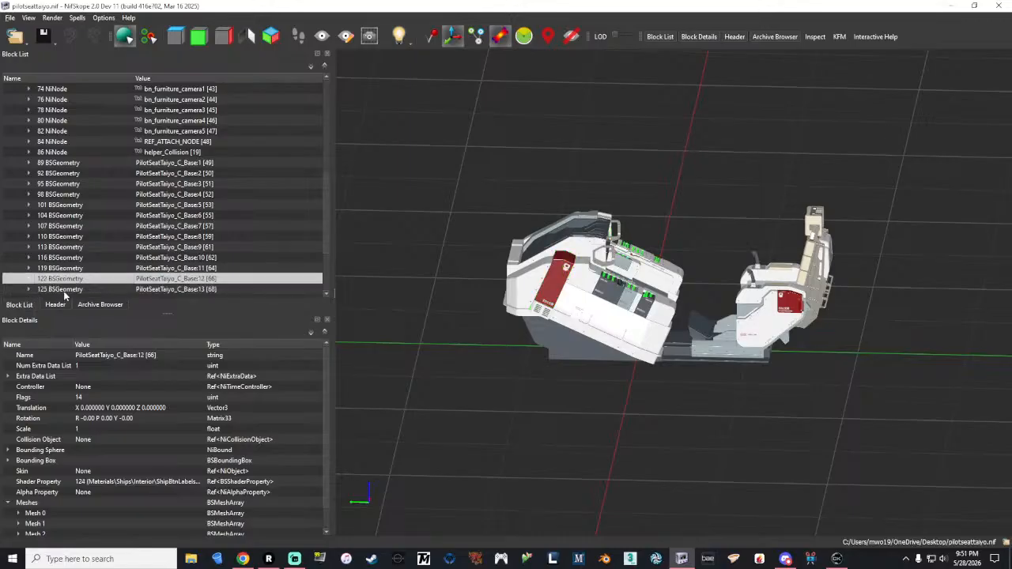
left_click(65, 290)
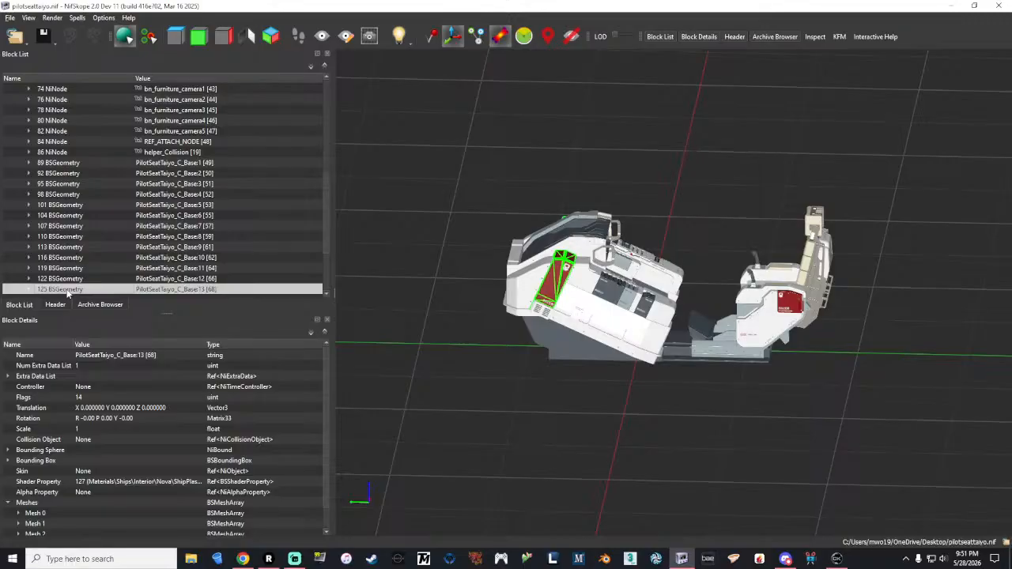
right_click(68, 292)
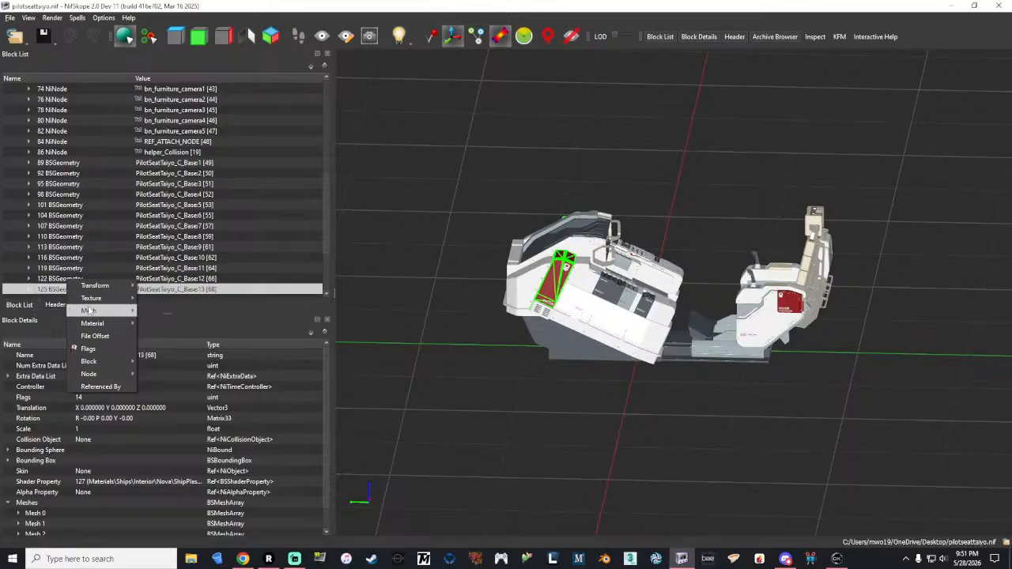
mouse_move(94, 315)
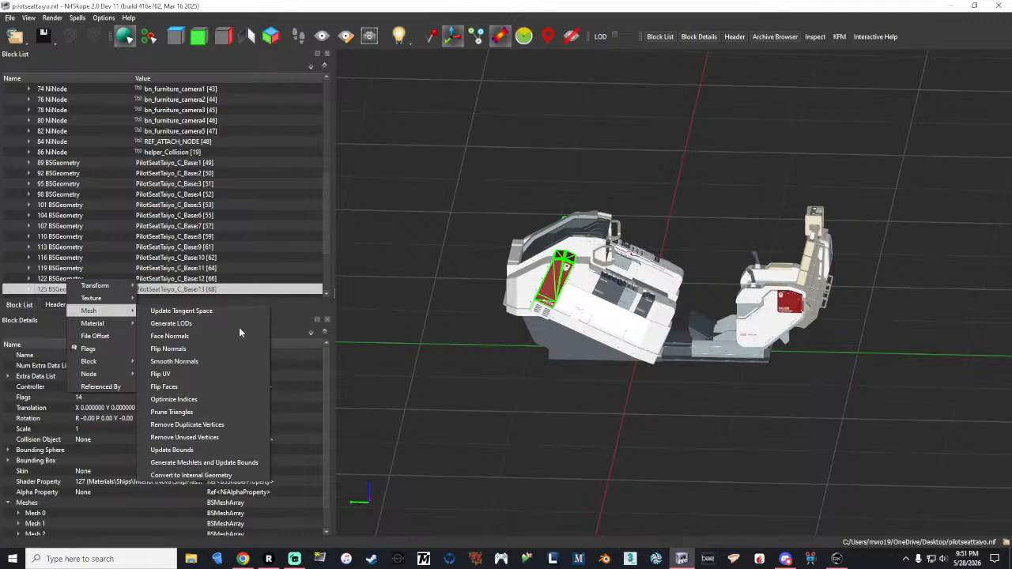
left_click(540, 438)
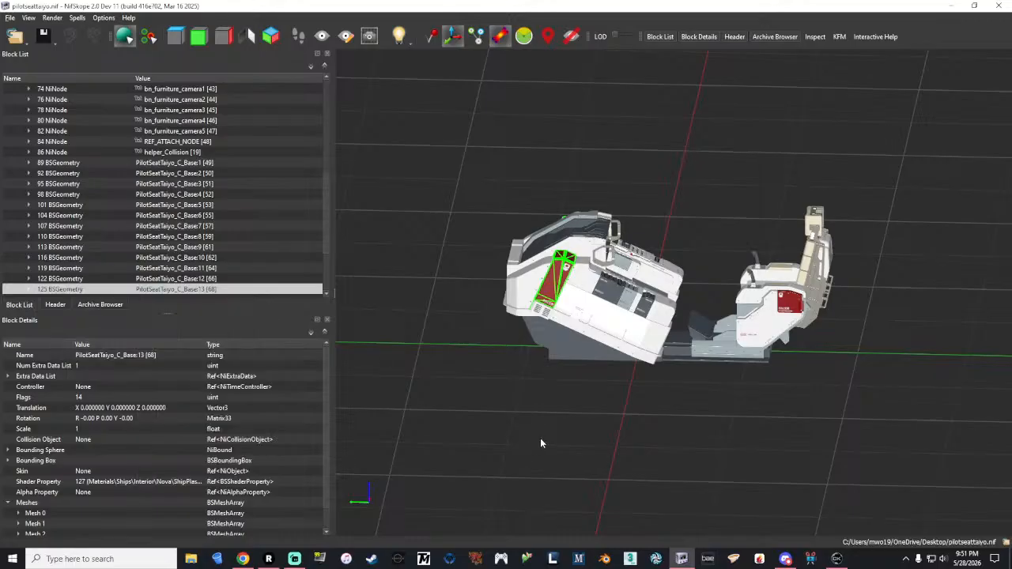
Look through the mesh operations available for the console's white outer shell, PilotSeatTaiyo_C_Base:0.
left_click(575, 301)
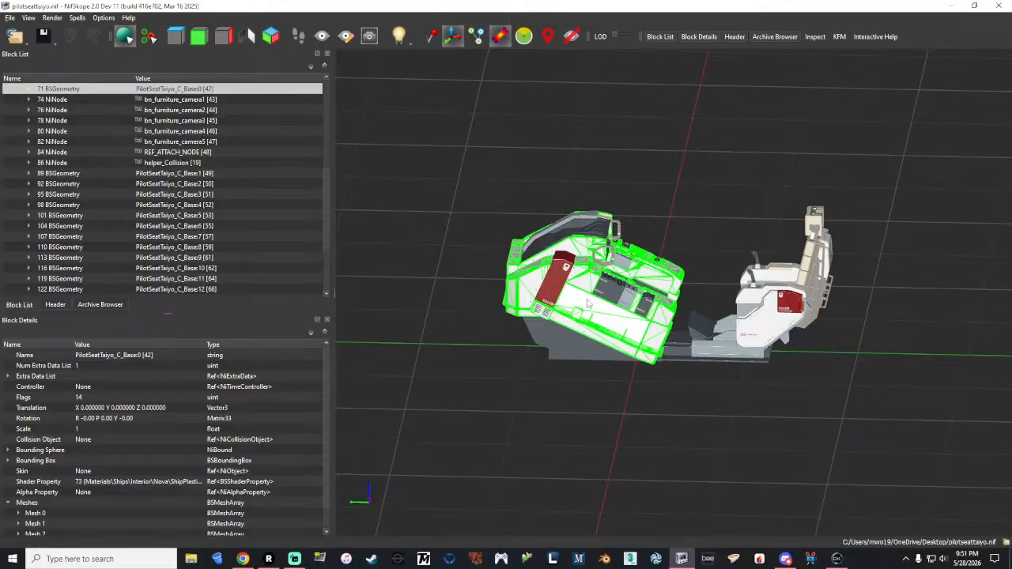
right_click(589, 303)
mouse_move(616, 306)
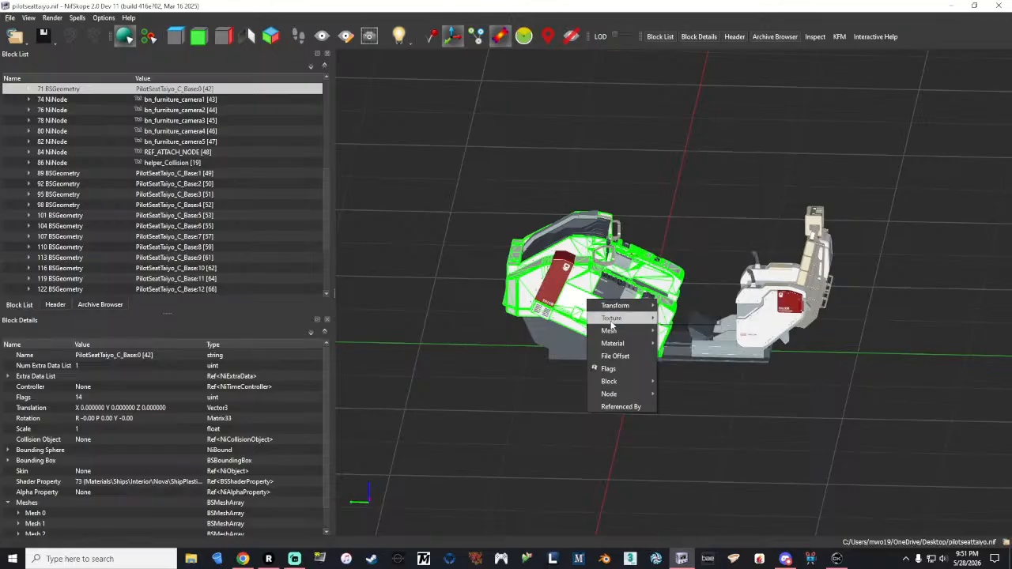
mouse_move(611, 333)
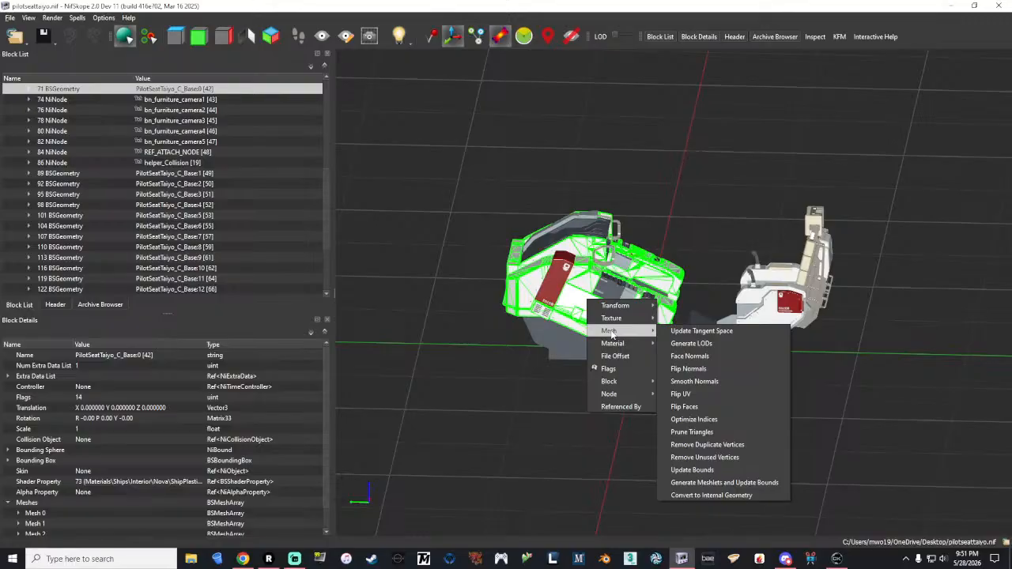
Examine from an angle which geometry blocks form the console's floor frame, white shell, trim and handles.
left_click_drag(446, 417, 628, 419)
left_click(671, 348)
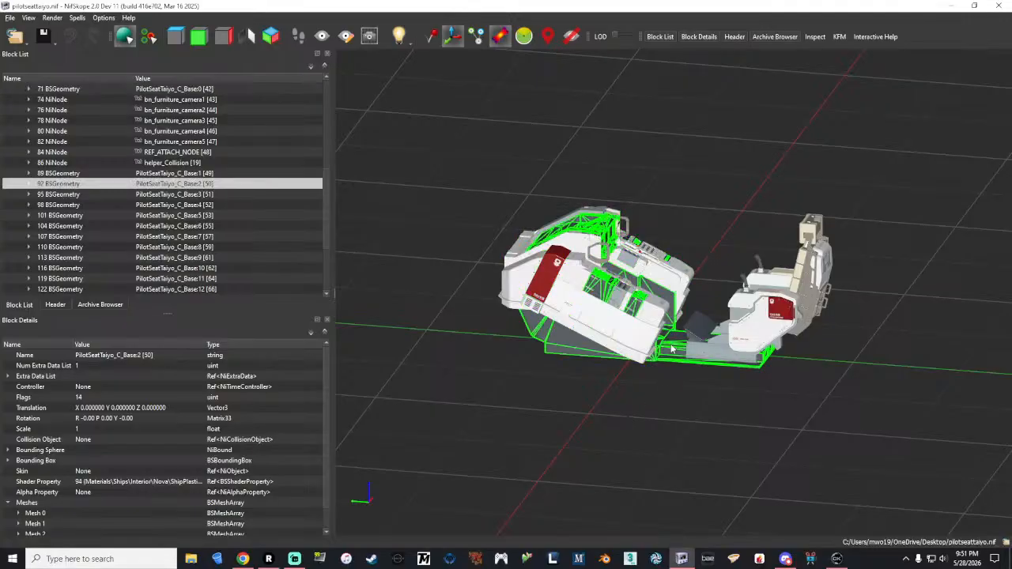
left_click(647, 342)
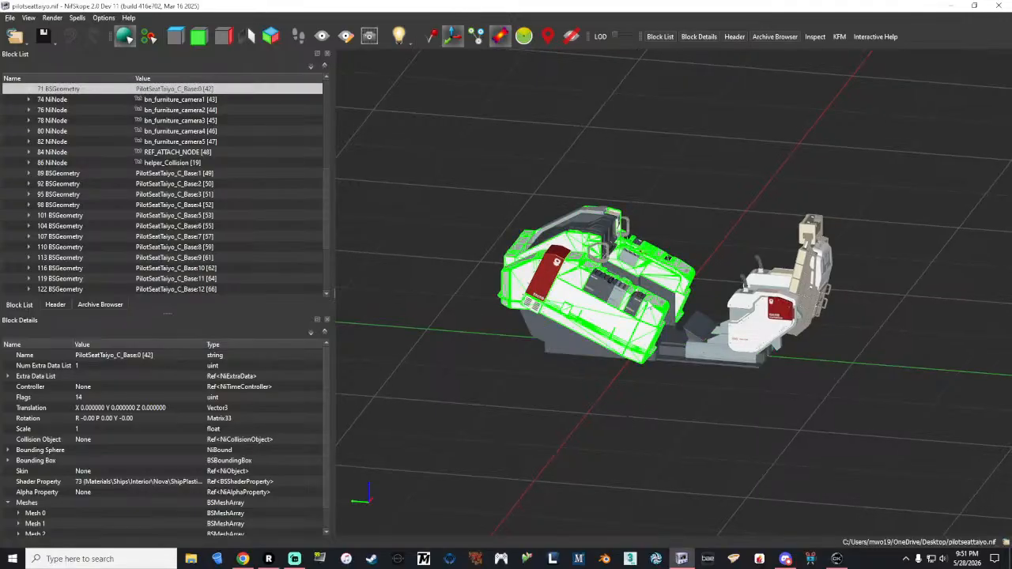
left_click(632, 303)
left_click(597, 227)
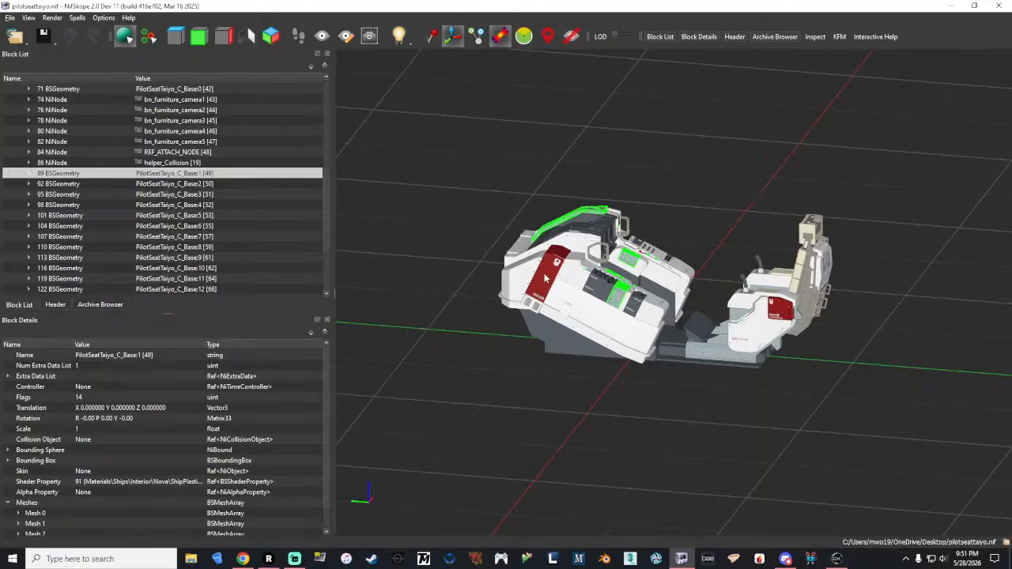
left_click(597, 223)
left_click(596, 223)
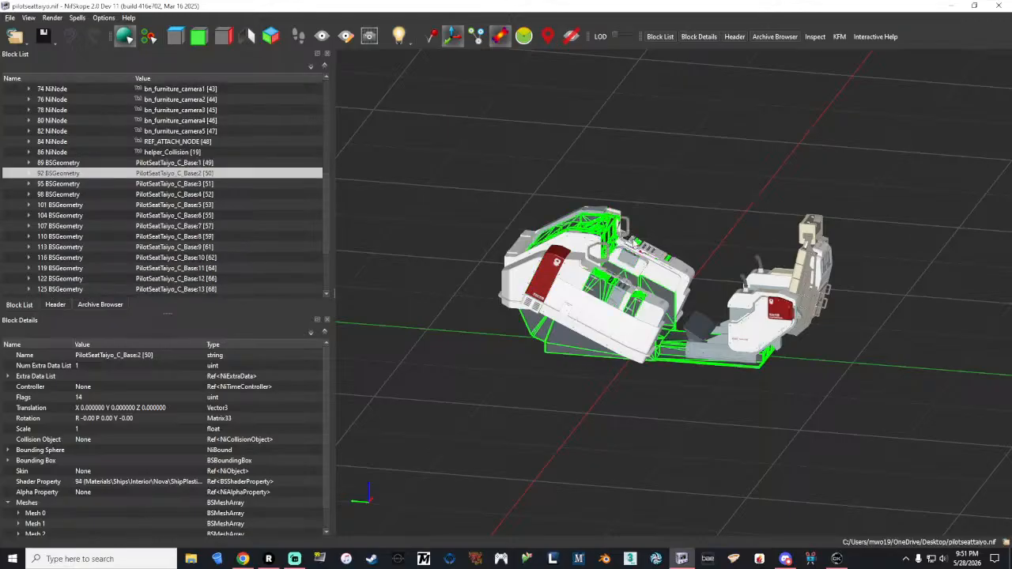
left_click(630, 234)
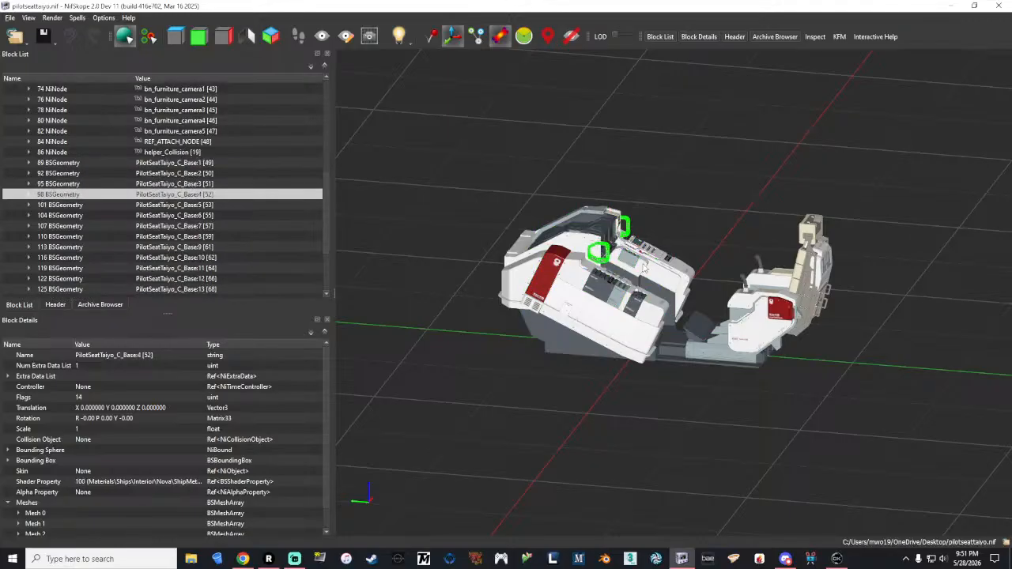
Examine which geometry blocks form the chair's base, footrest, body and left flight stick.
left_click_drag(724, 380, 734, 380)
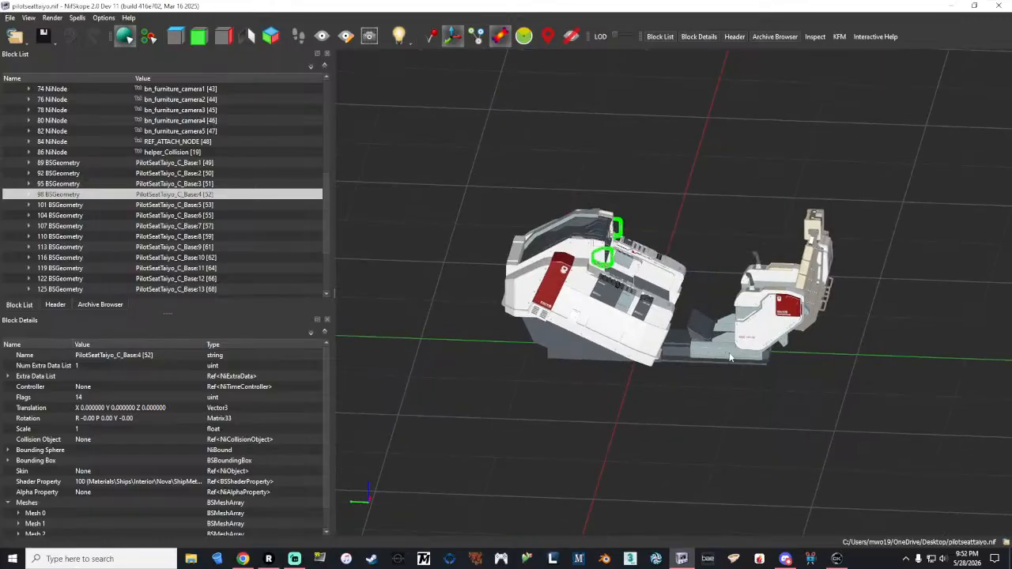
left_click(731, 360)
left_click(703, 330)
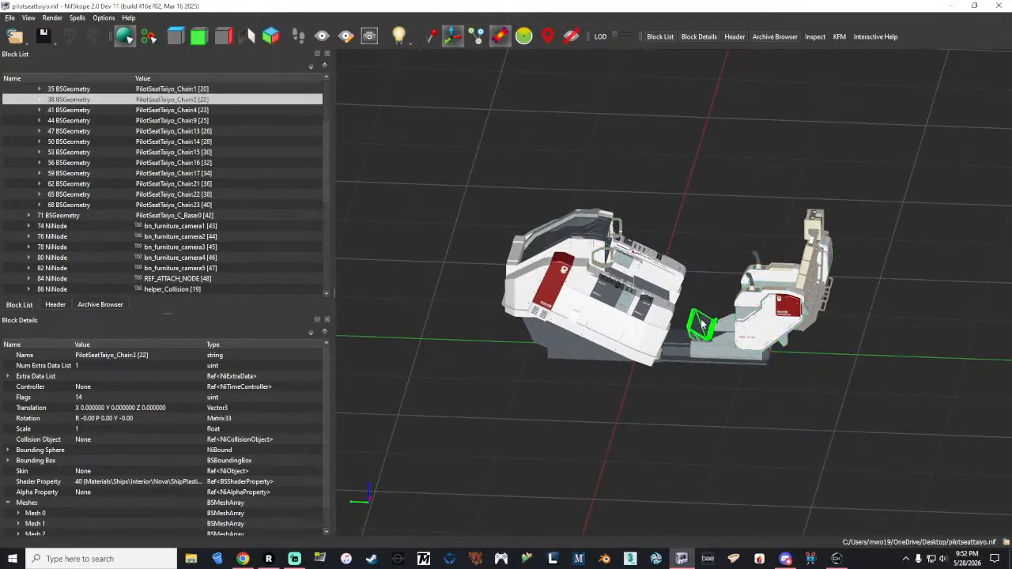
left_click(763, 317)
left_click(746, 317)
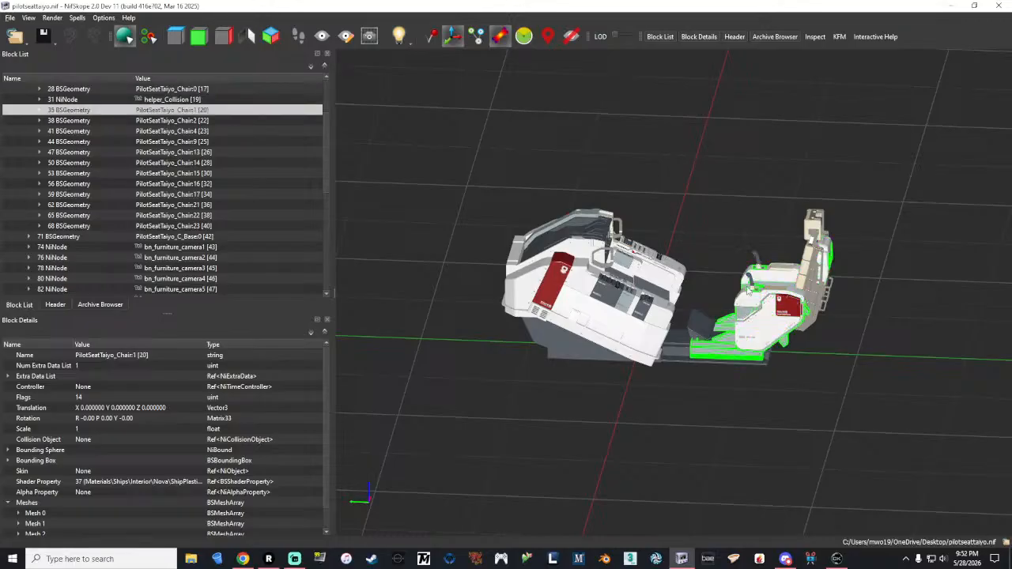
left_click(753, 280)
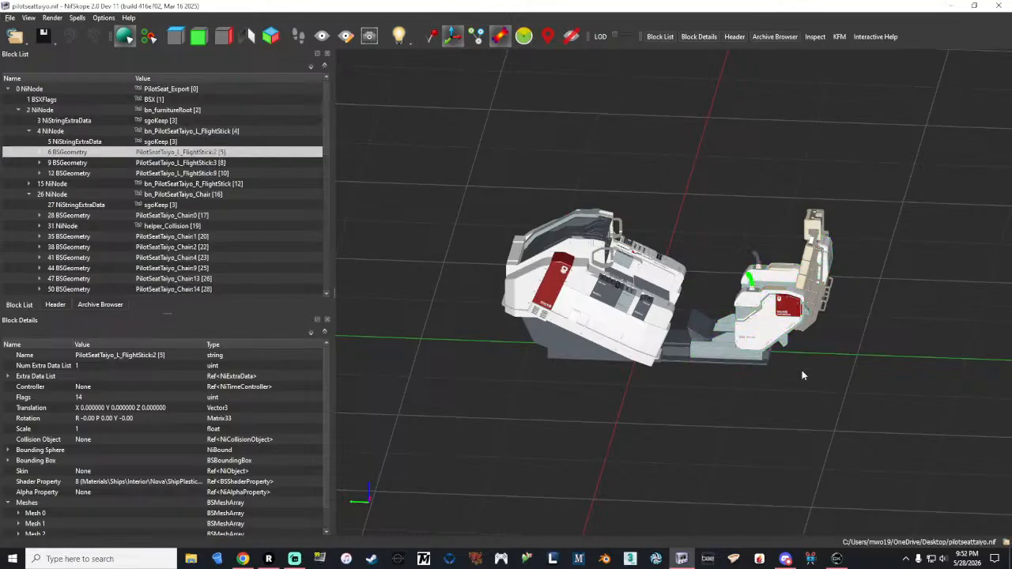
Remove the grey console frame and floor rail block, PilotSeatTaiyo_C_Base:2, from the model.
left_click(680, 354)
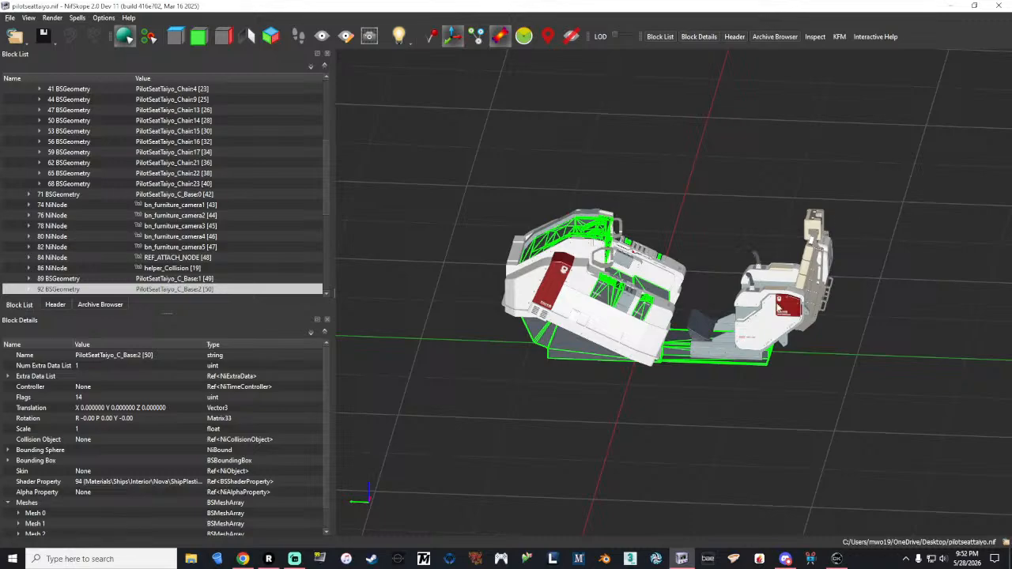
left_click_drag(854, 397, 802, 399)
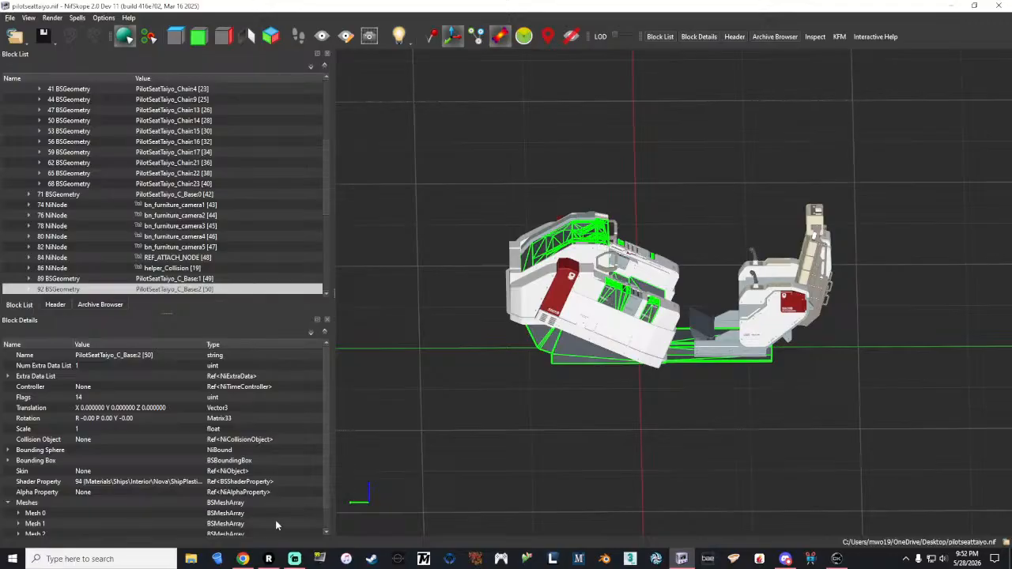
mouse_move(249, 563)
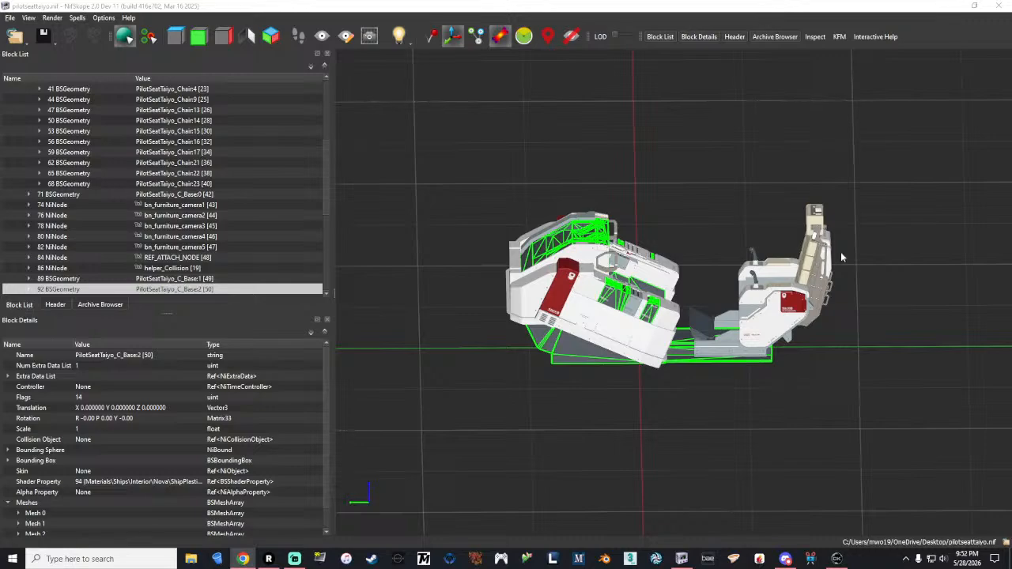
right_click(620, 304)
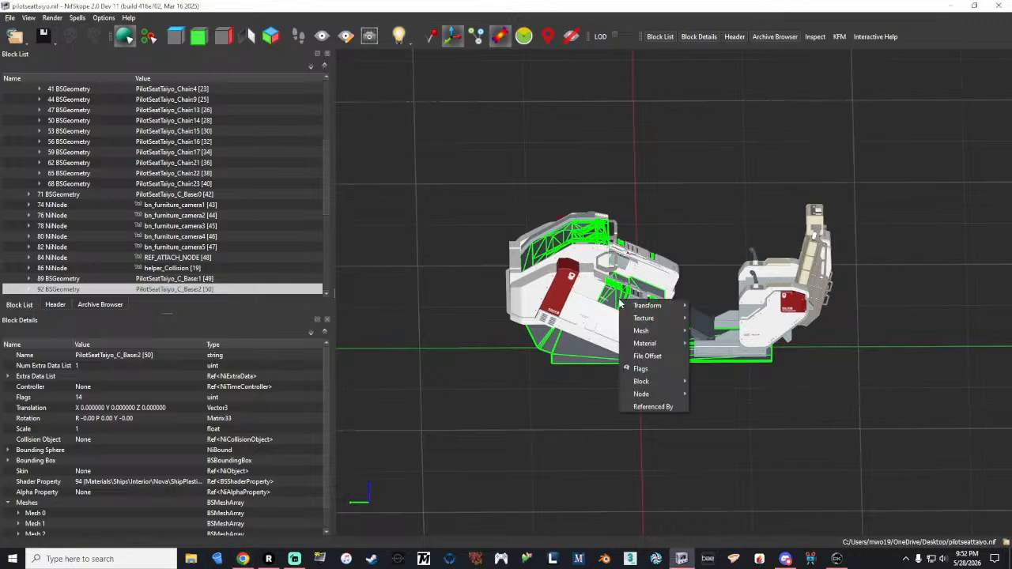
mouse_move(647, 383)
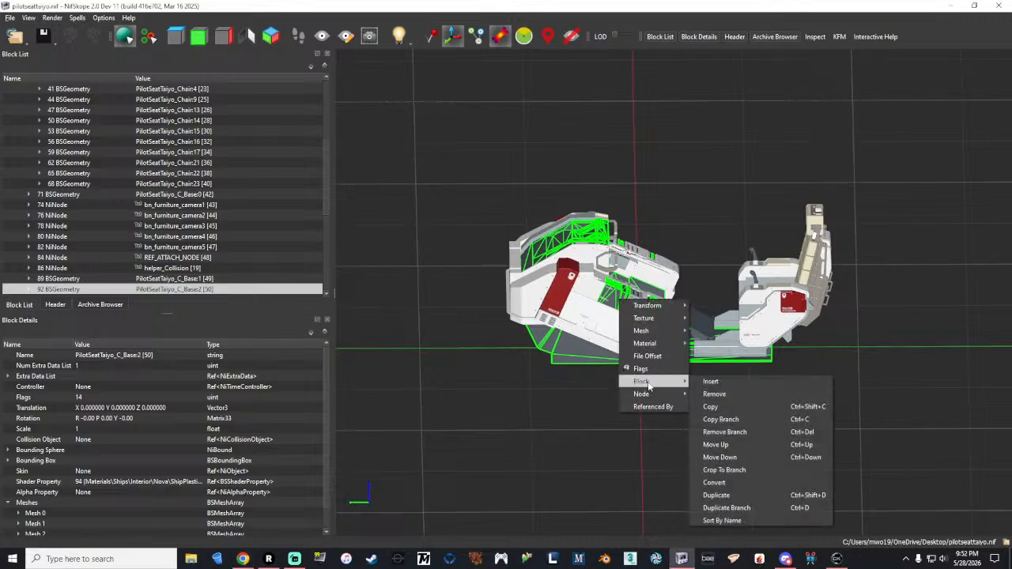
left_click(748, 395)
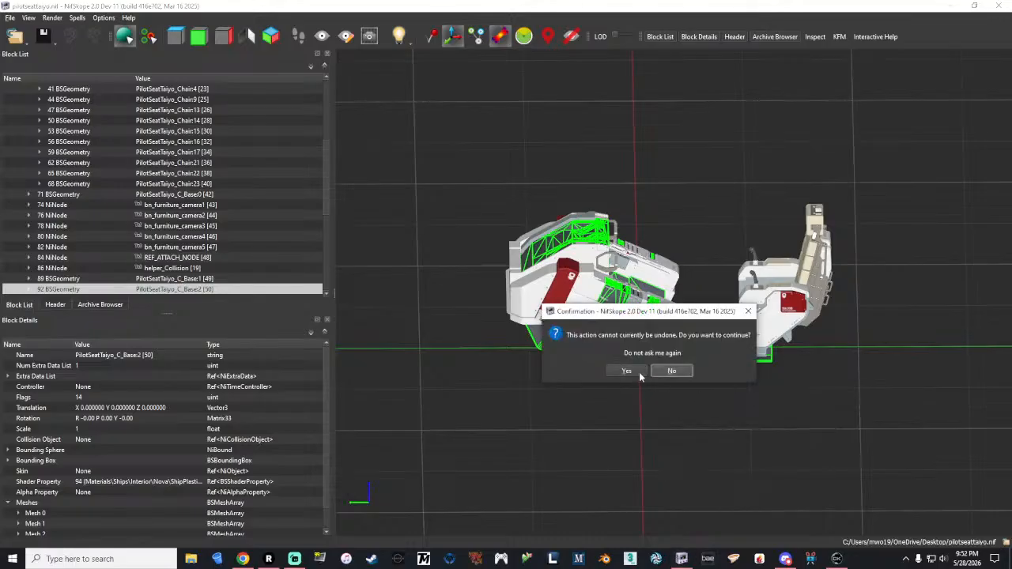
left_click(639, 371)
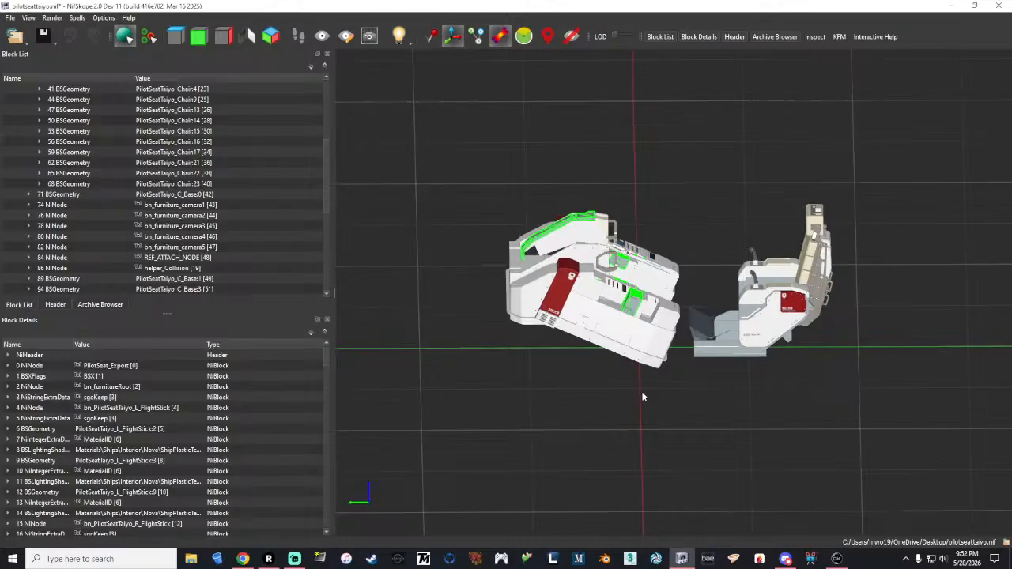
Remove the console's white outer shell block, PilotSeatTaiyo_C_Base:0, from the model.
left_click(659, 348)
right_click(660, 346)
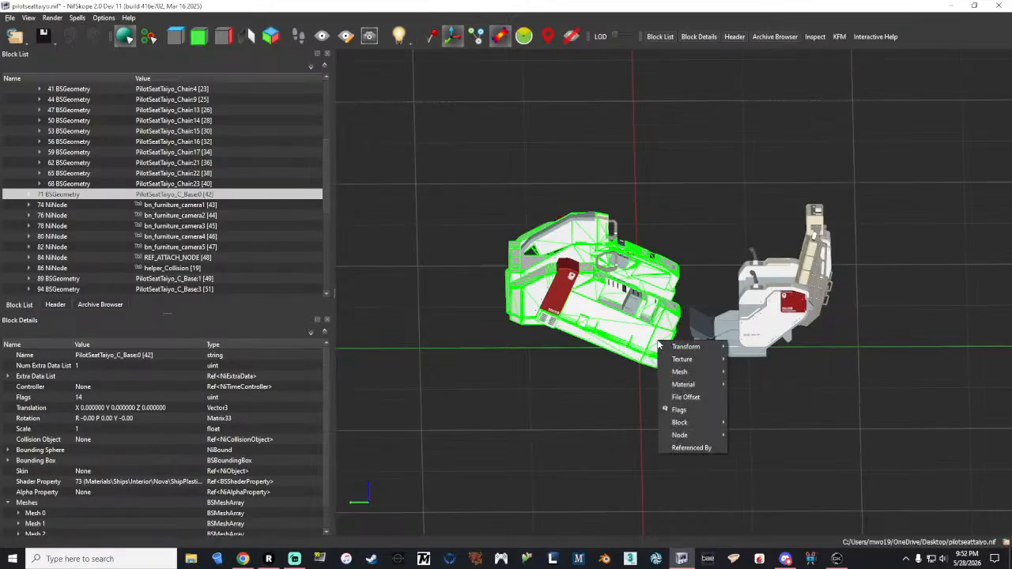
mouse_move(688, 424)
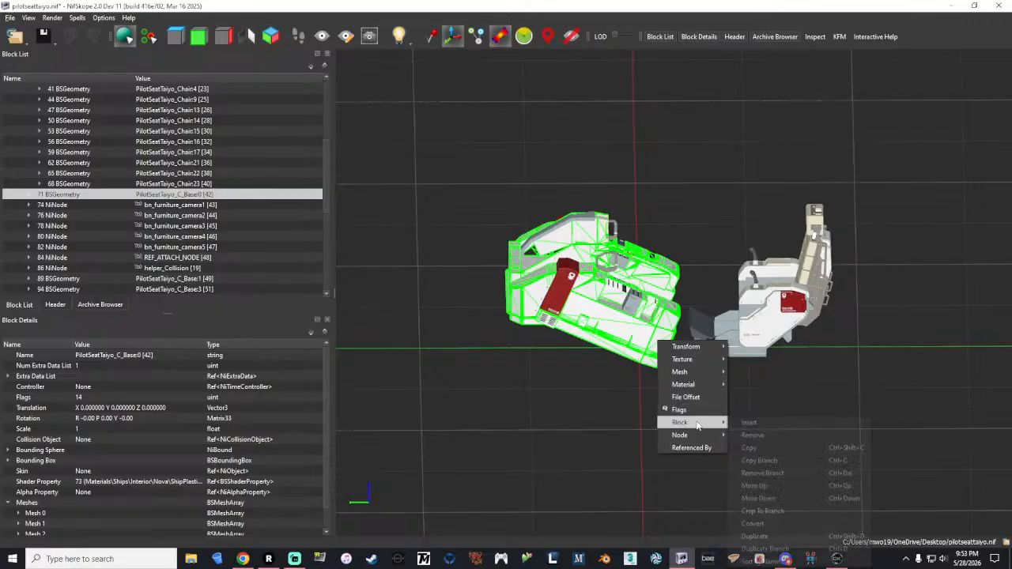
left_click(777, 436)
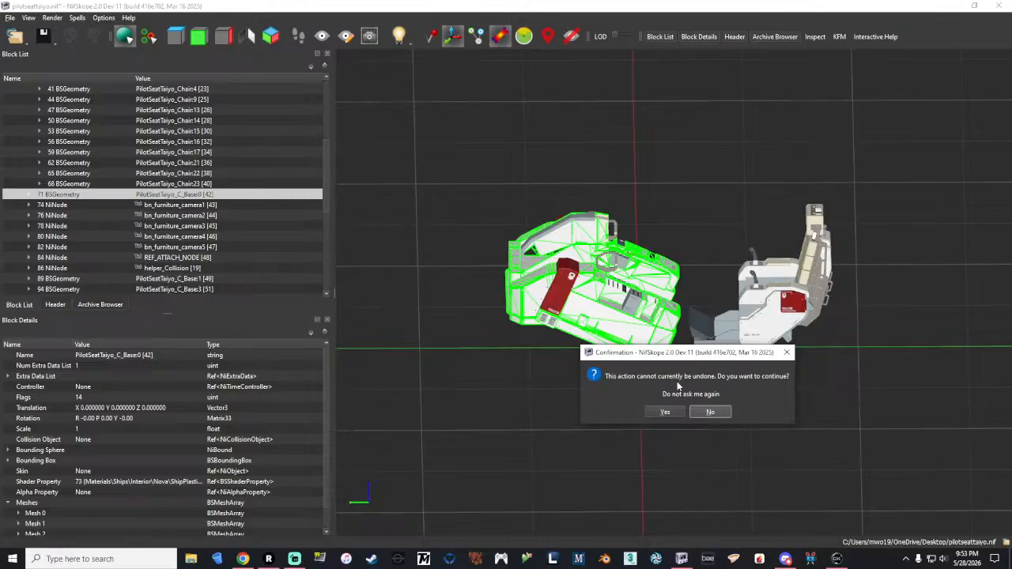
left_click(665, 412)
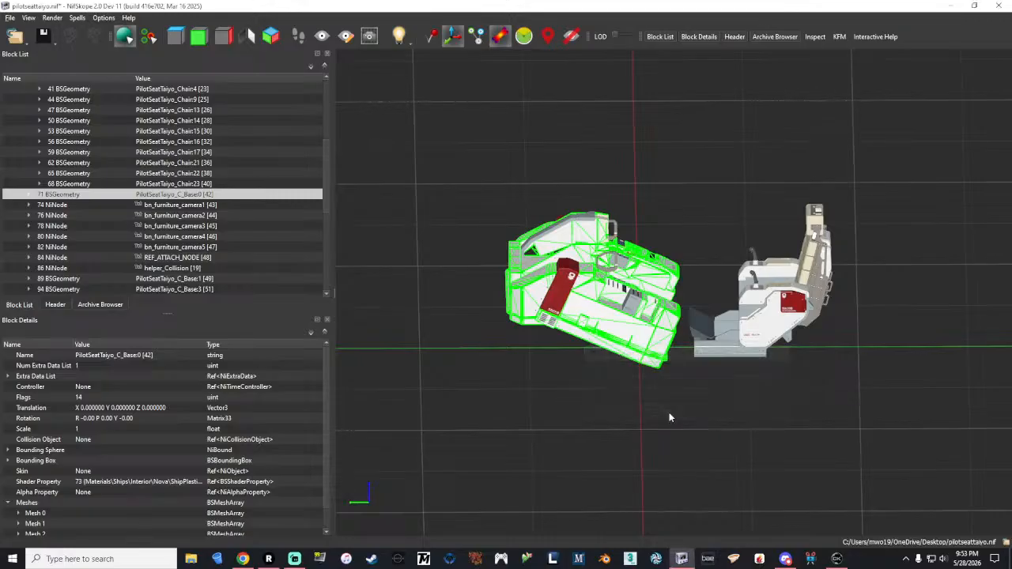
Remove the console's grey trim block, PilotSeatTaiyo_C_Base:1, from the model.
left_click(631, 309)
right_click(631, 309)
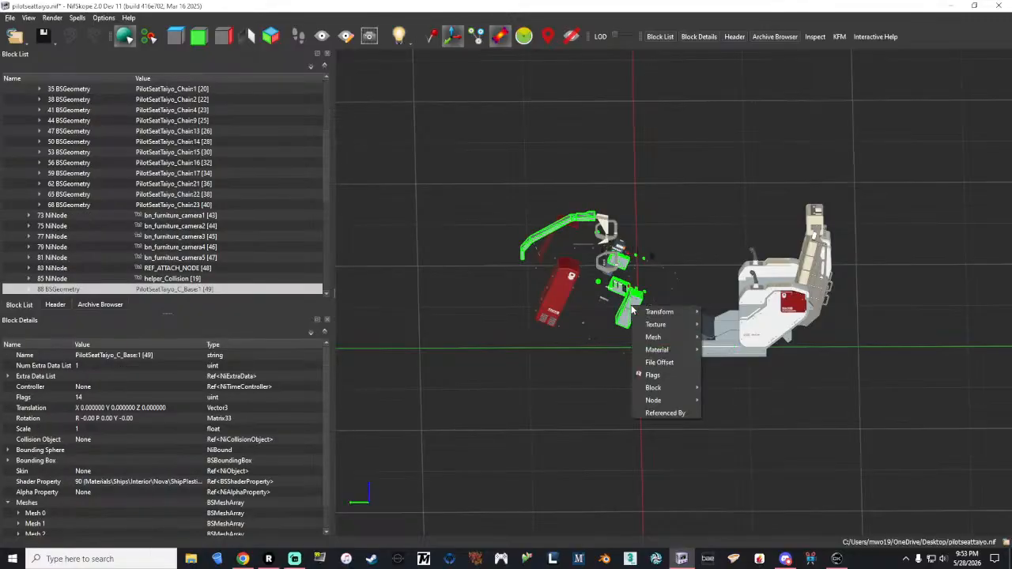
mouse_move(664, 387)
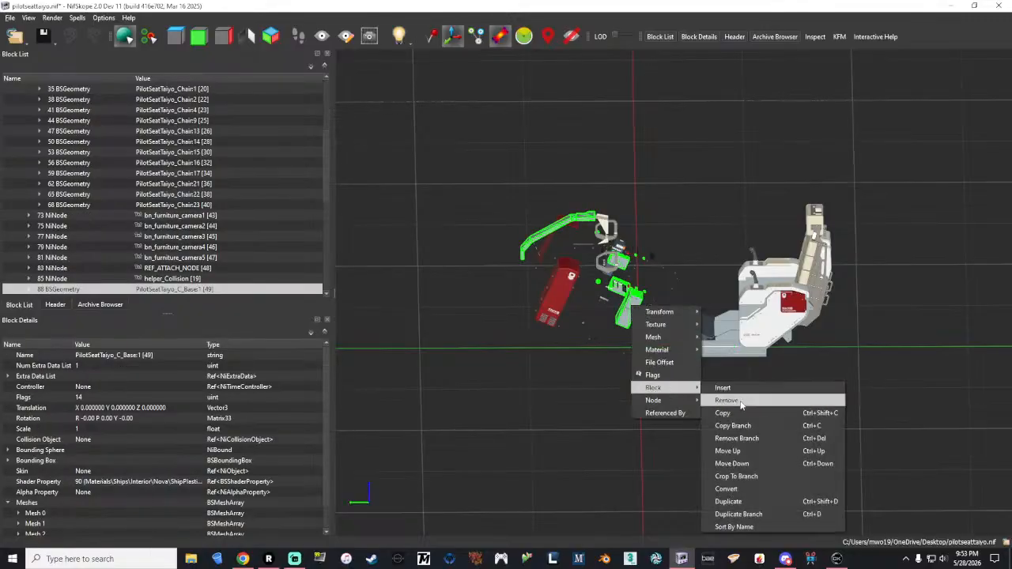
left_click(726, 401)
left_click(640, 380)
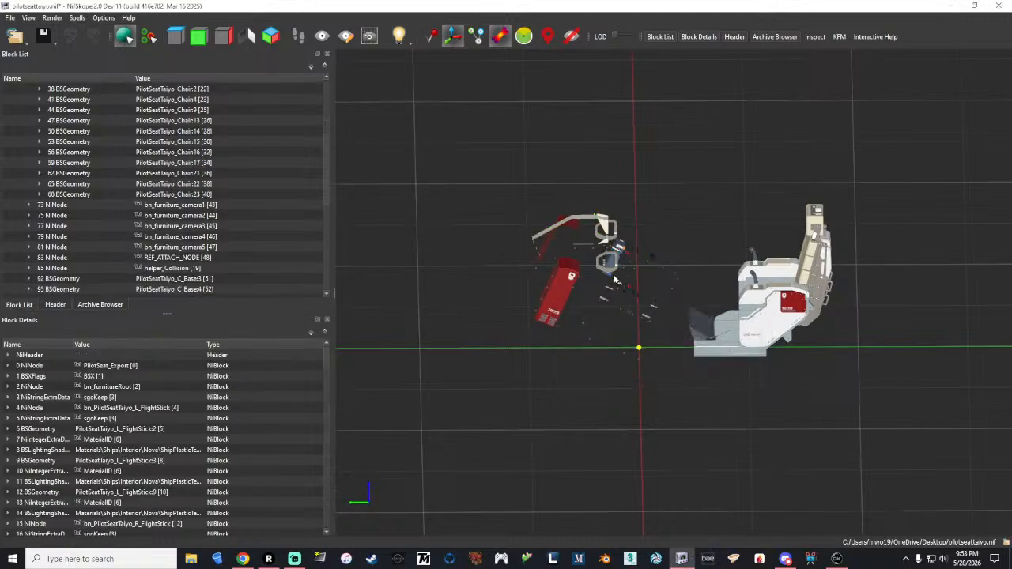
Remove the scattered console decal block, PilotSeatTaiyo_C_Base:21, from the model.
left_click(676, 276)
right_click(676, 276)
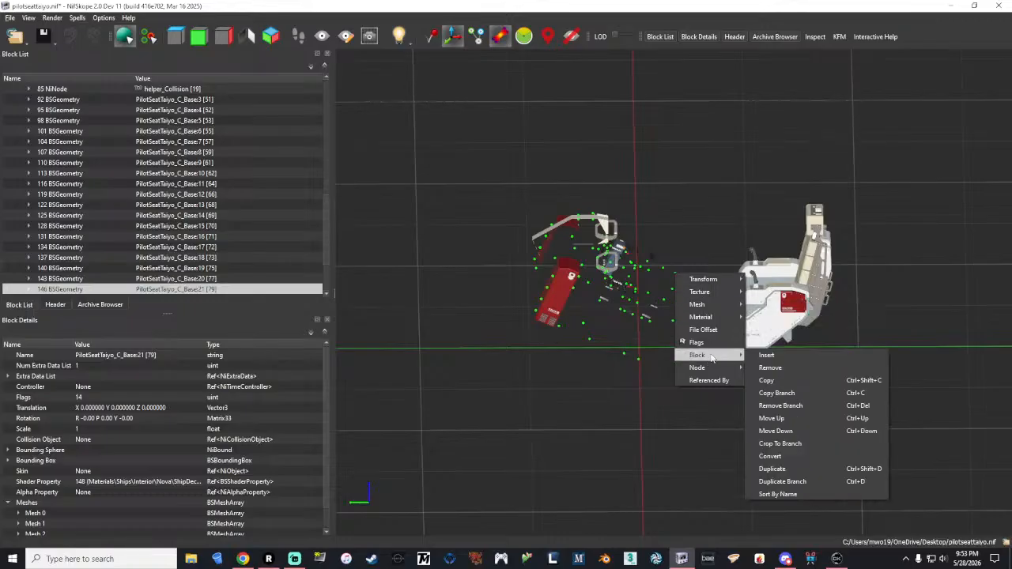
left_click(791, 369)
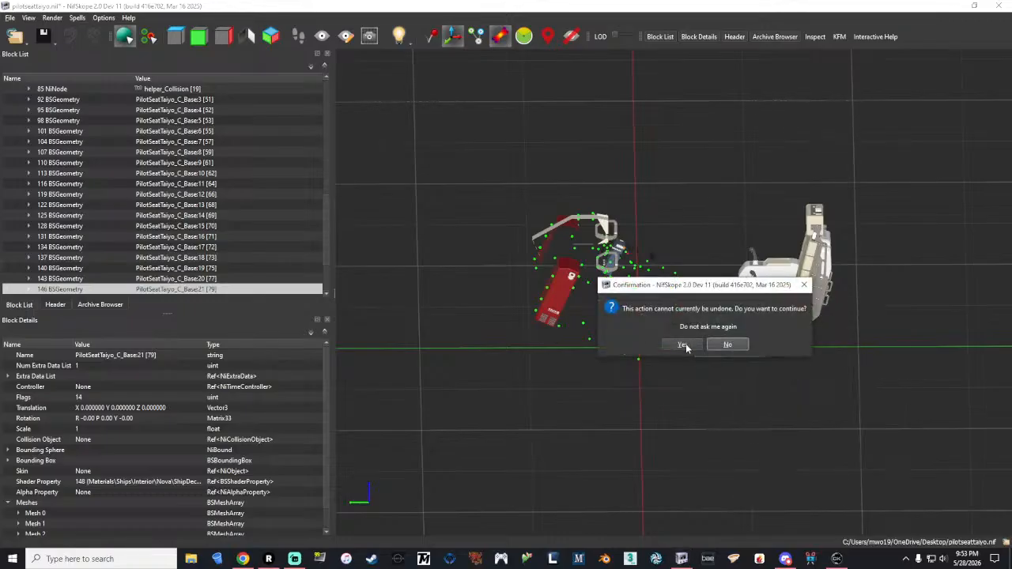
left_click(683, 346)
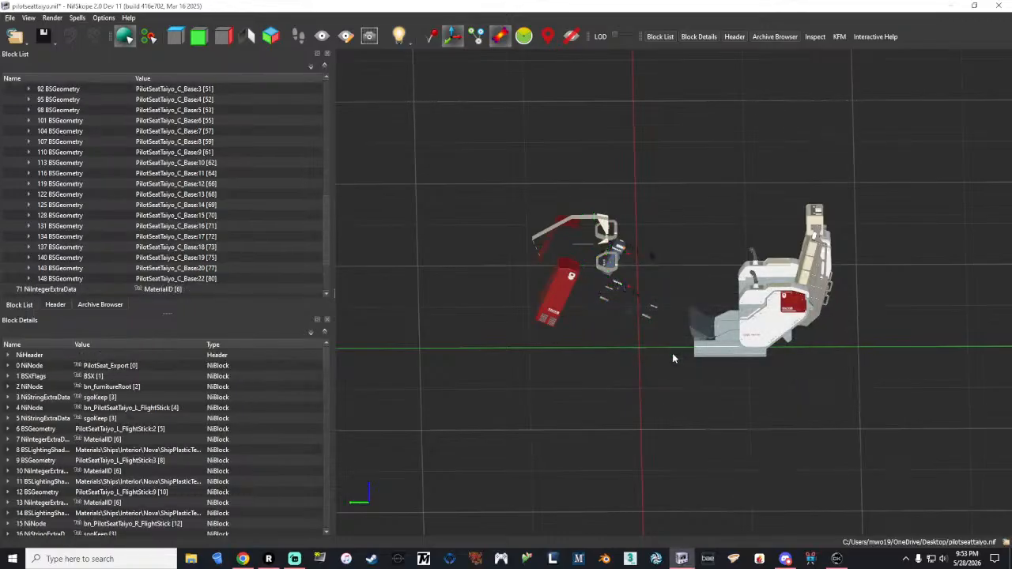
Remove the white decal block around the red side panels, PilotSeatTaiyo_C_Base:15, from the model.
left_click(567, 296)
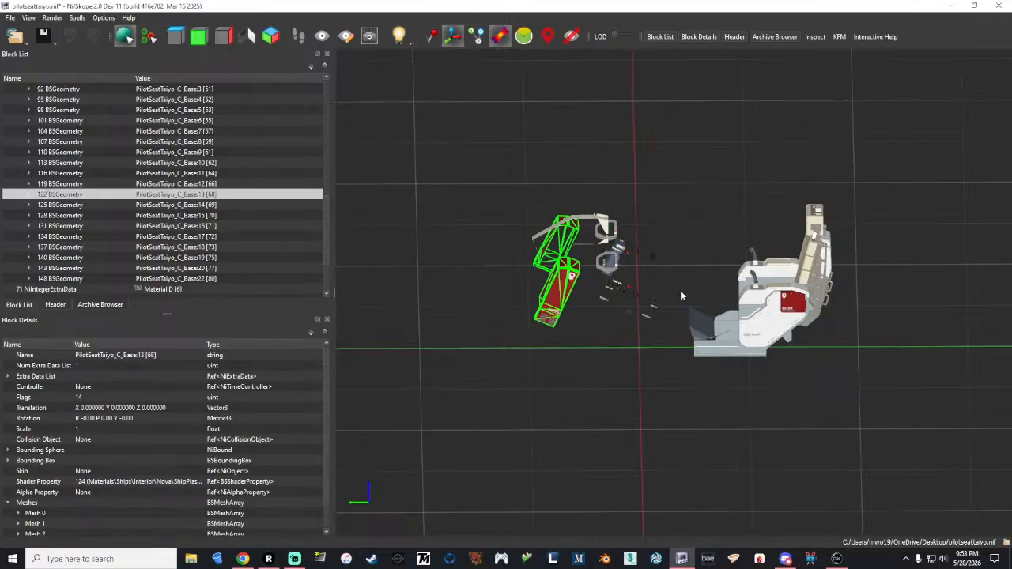
left_click_drag(768, 301, 722, 272)
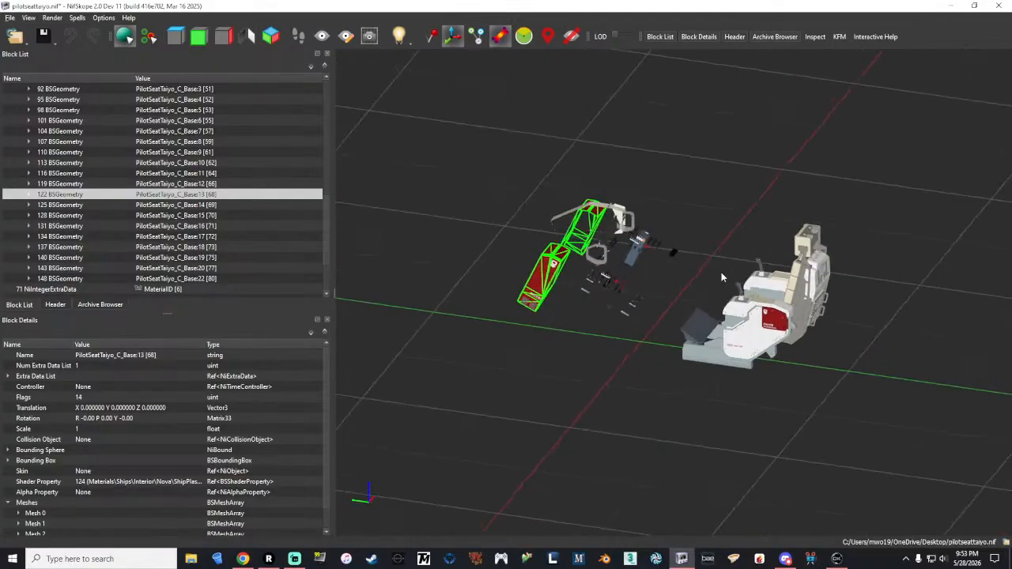
left_click(586, 294)
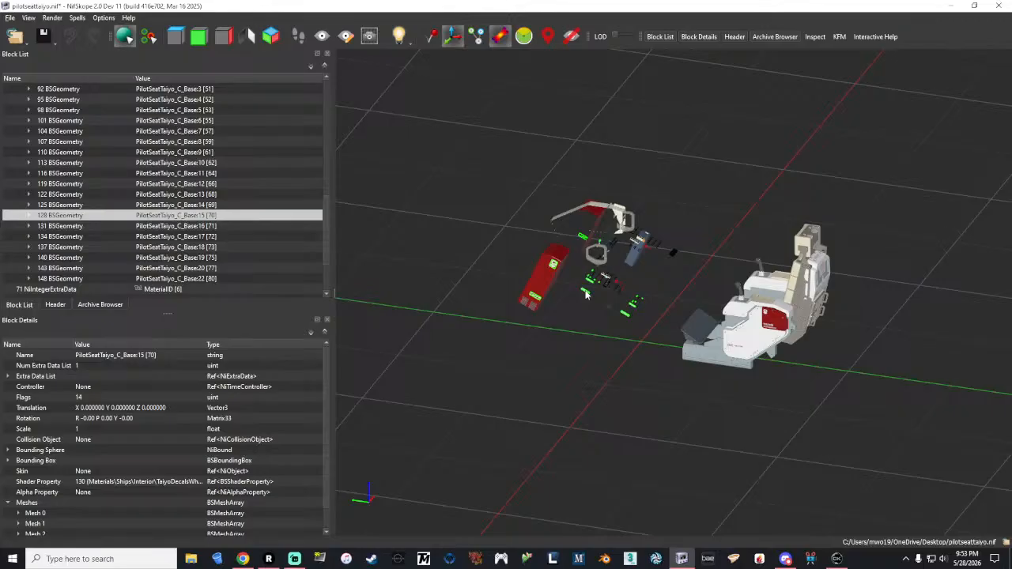
right_click(586, 294)
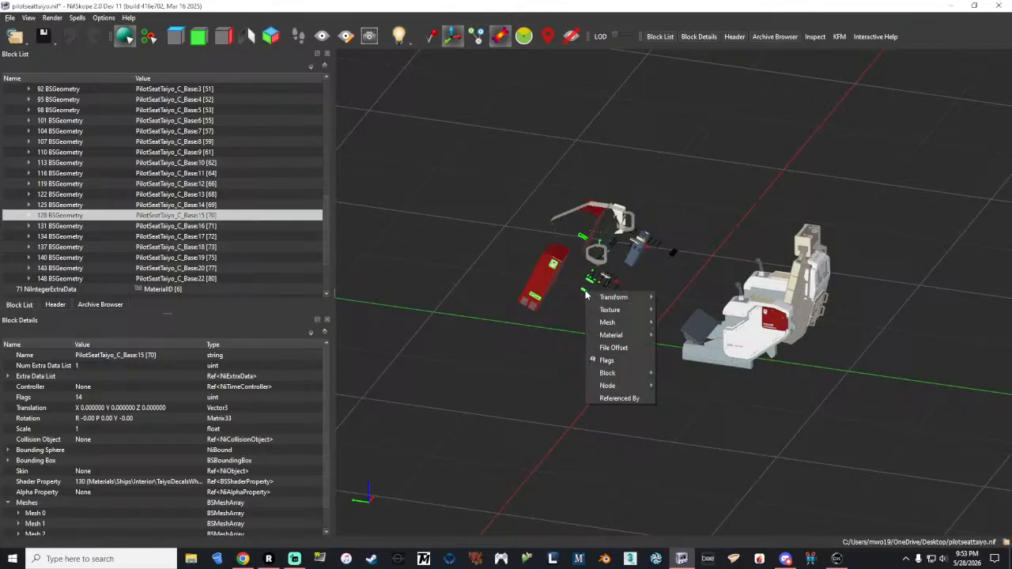
mouse_move(624, 375)
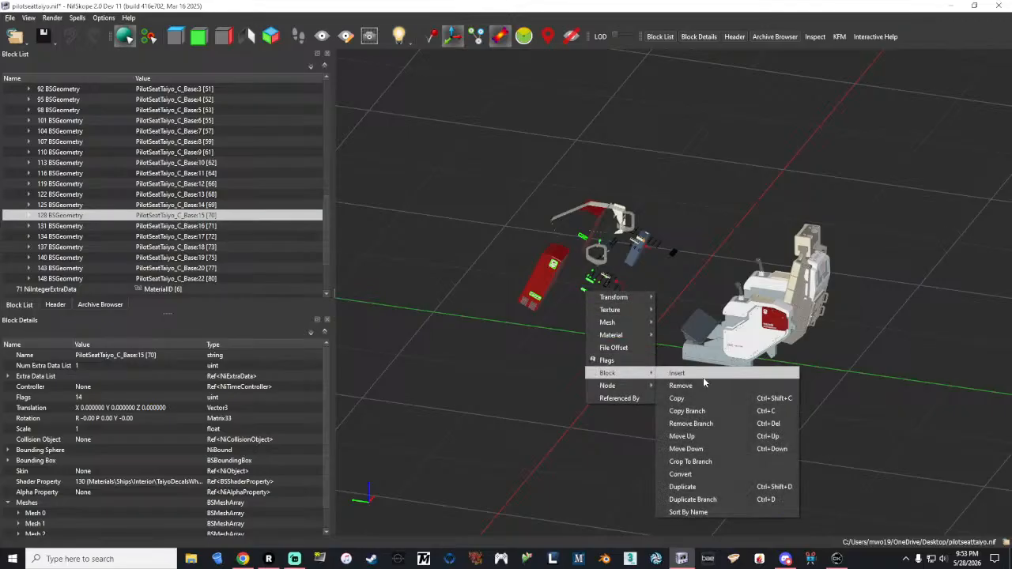
left_click(701, 386)
left_click(648, 363)
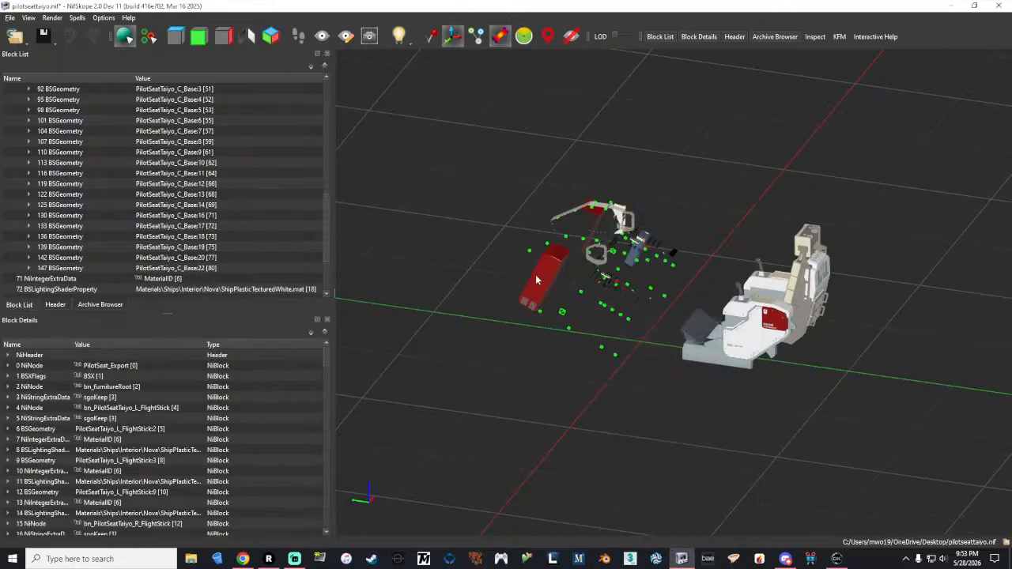
Remove the remaining scattered decal block, PilotSeatTaiyo_C_Base:14, from the model.
right_click(630, 324)
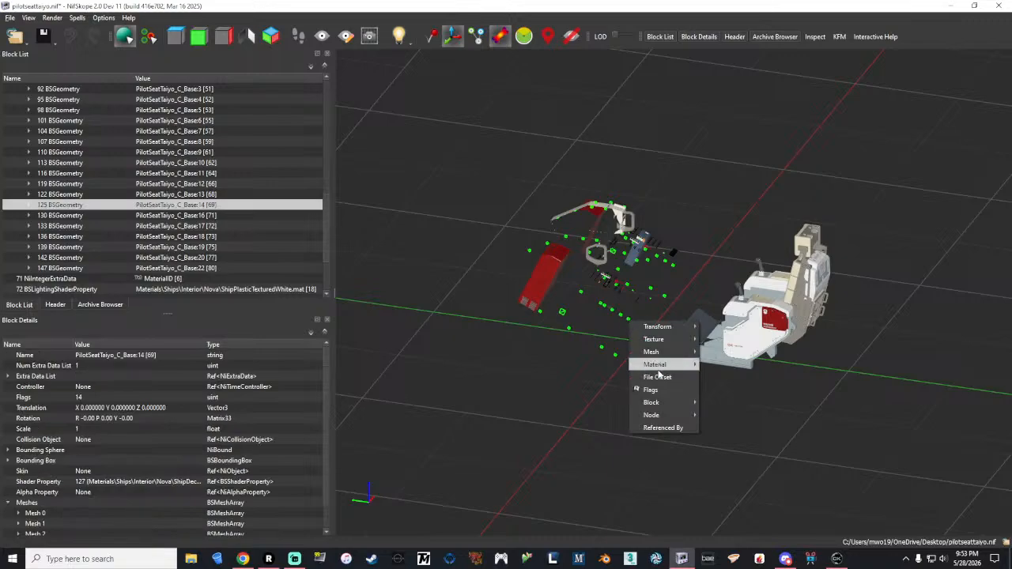
mouse_move(657, 402)
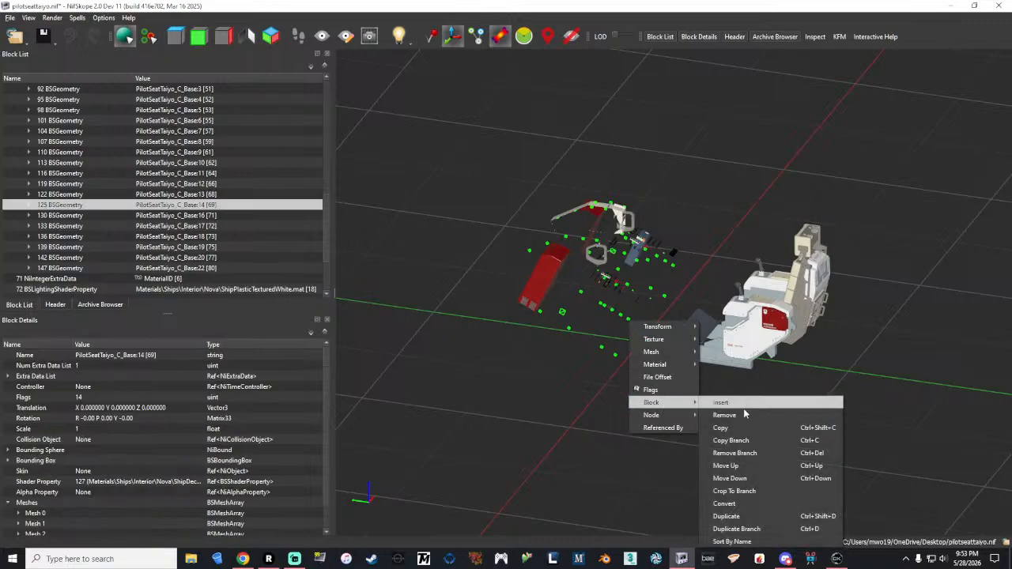
left_click(743, 415)
left_click(637, 393)
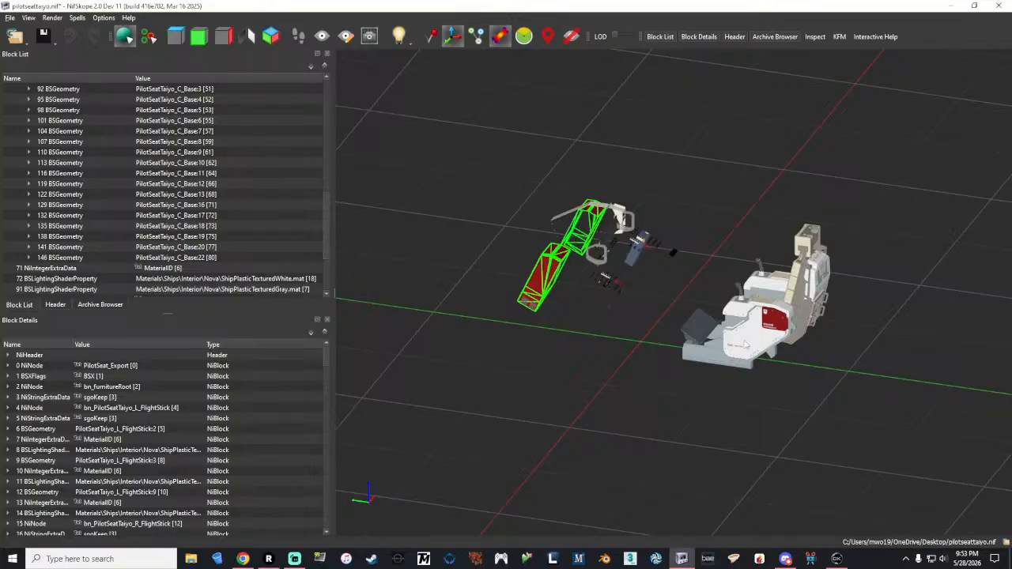
Open the material browser for the RubberBeige.mat shader of the chair's cushions, PilotSeatTaiyo_Chair:23.
left_click_drag(747, 345, 715, 436)
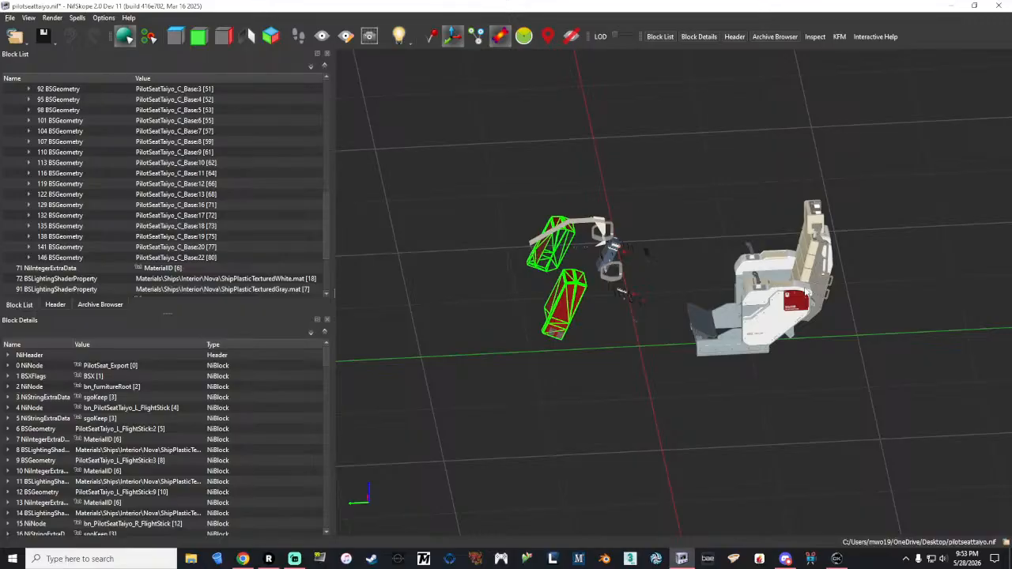
left_click_drag(726, 341, 776, 367)
left_click_drag(694, 356, 654, 351)
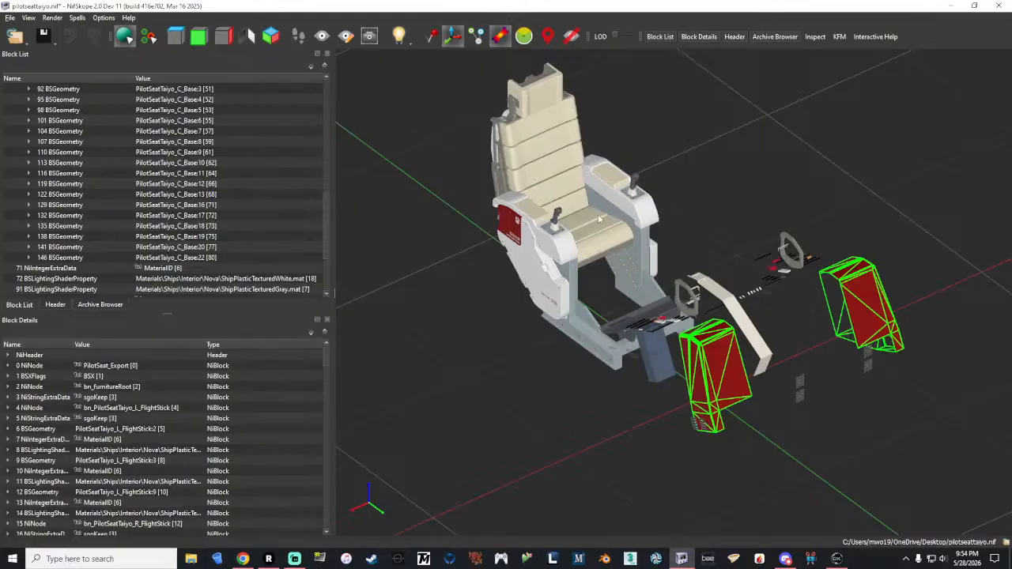
left_click(554, 177)
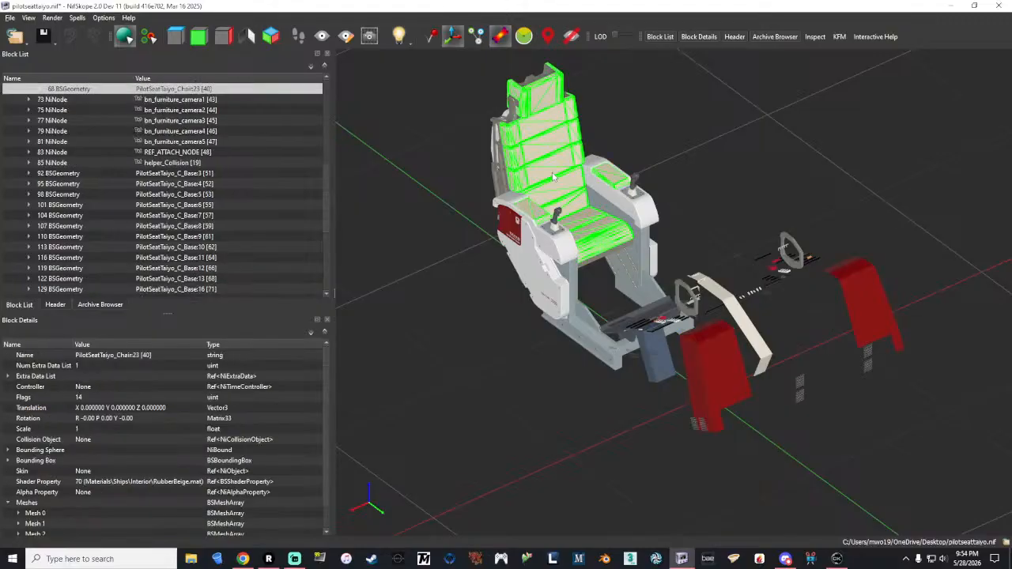
left_click(40, 89)
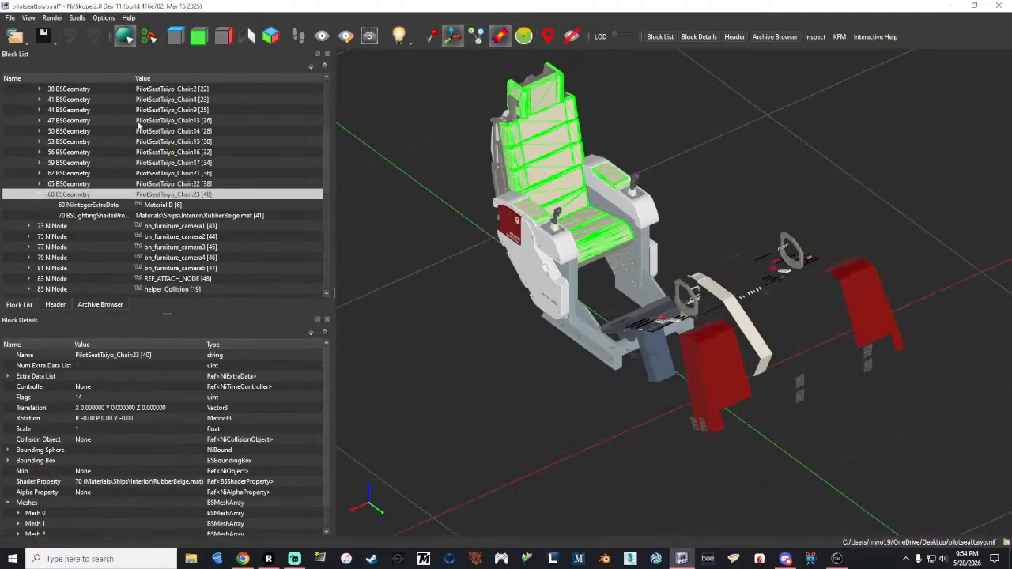
right_click(225, 212)
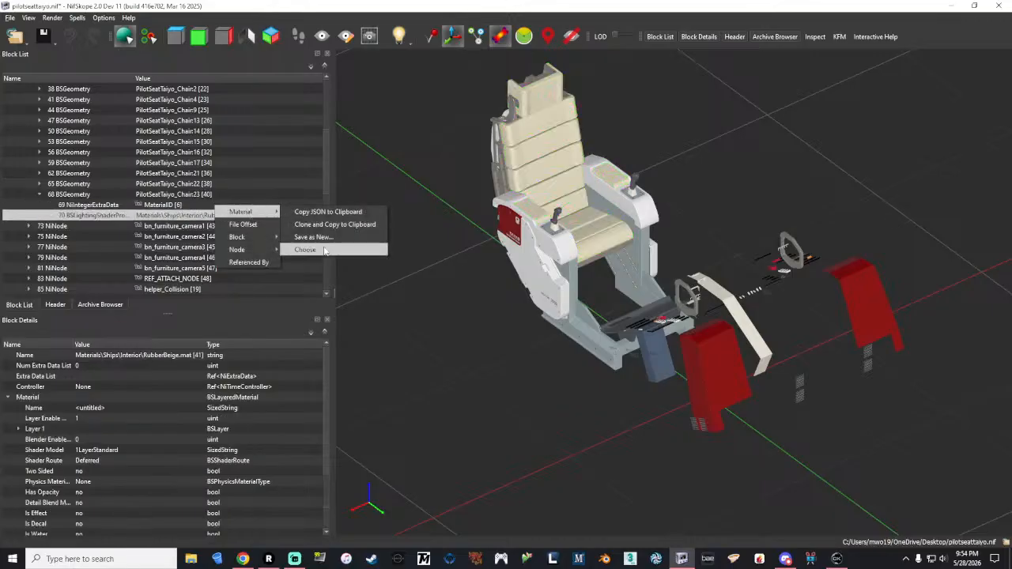
left_click(321, 250)
left_click(541, 203)
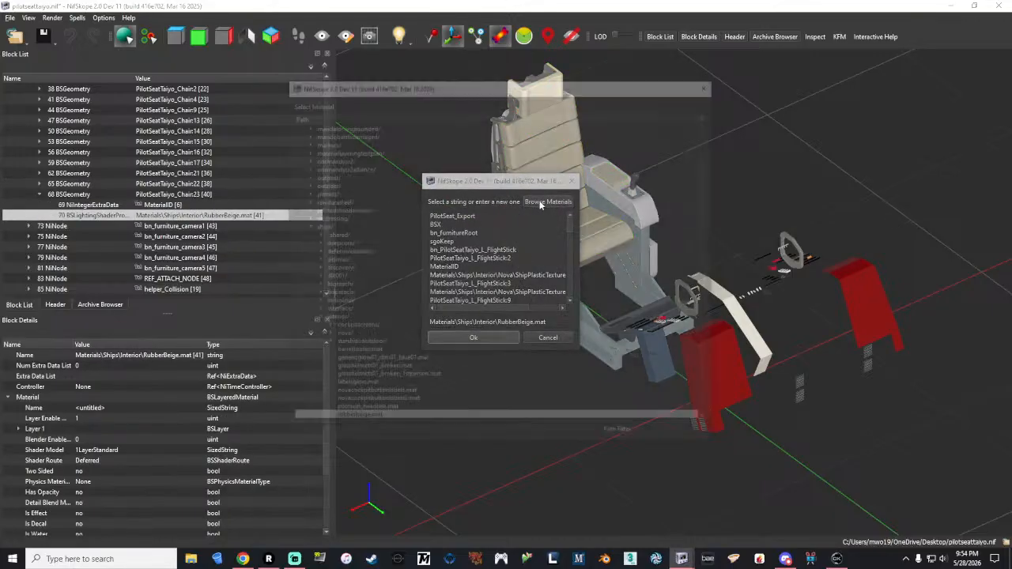
Look through the ship interior materials and filter the material paths by "grey".
scroll(461, 388, "down", 5)
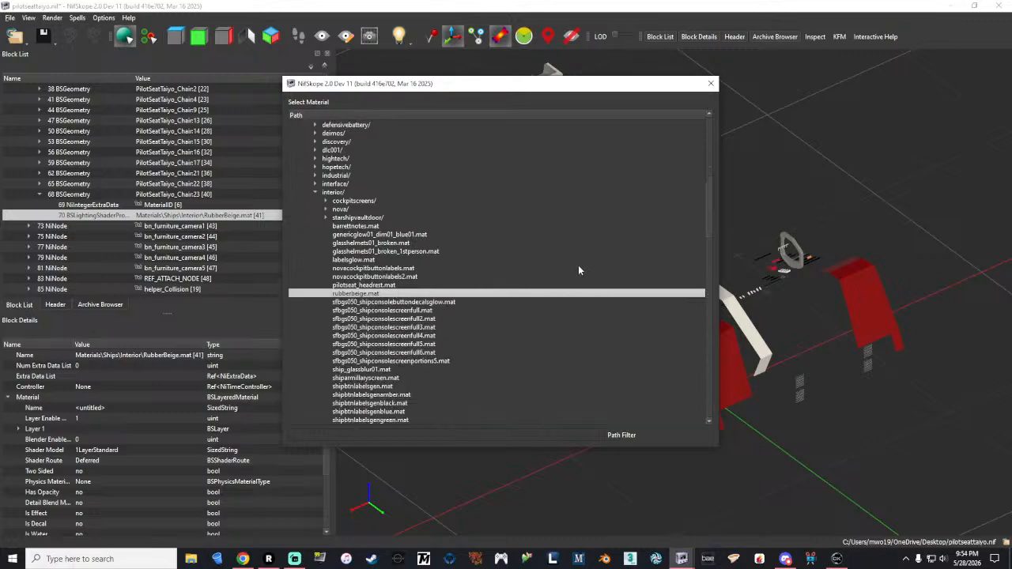
scroll(546, 264, "down", 4)
scroll(544, 269, "down", 12)
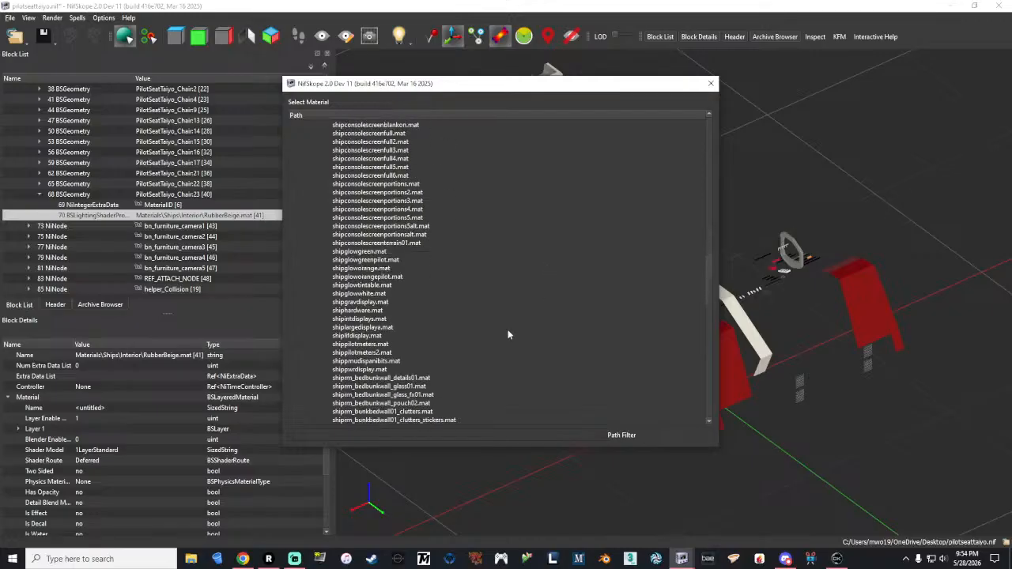
left_click(408, 434)
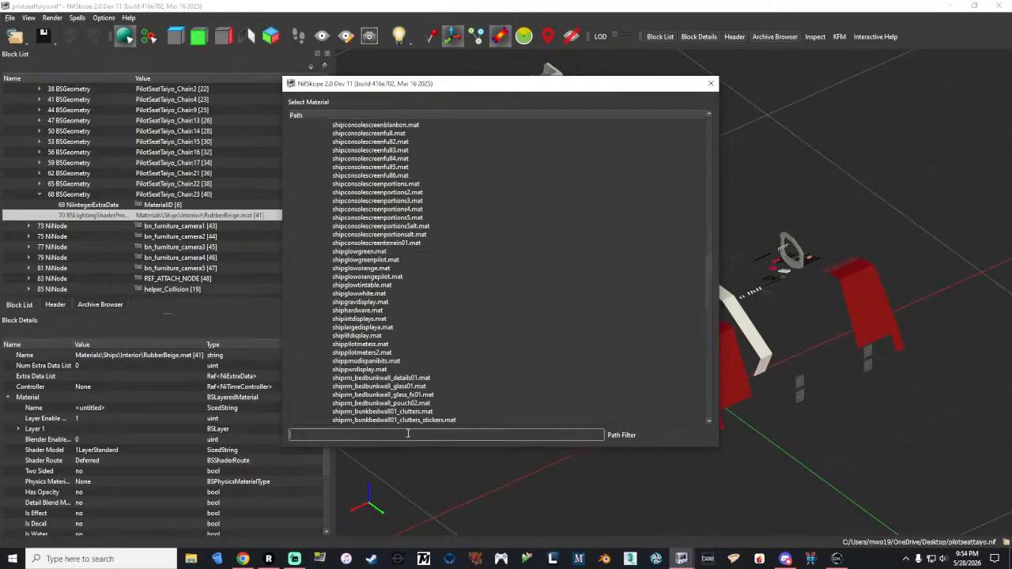
type("grey")
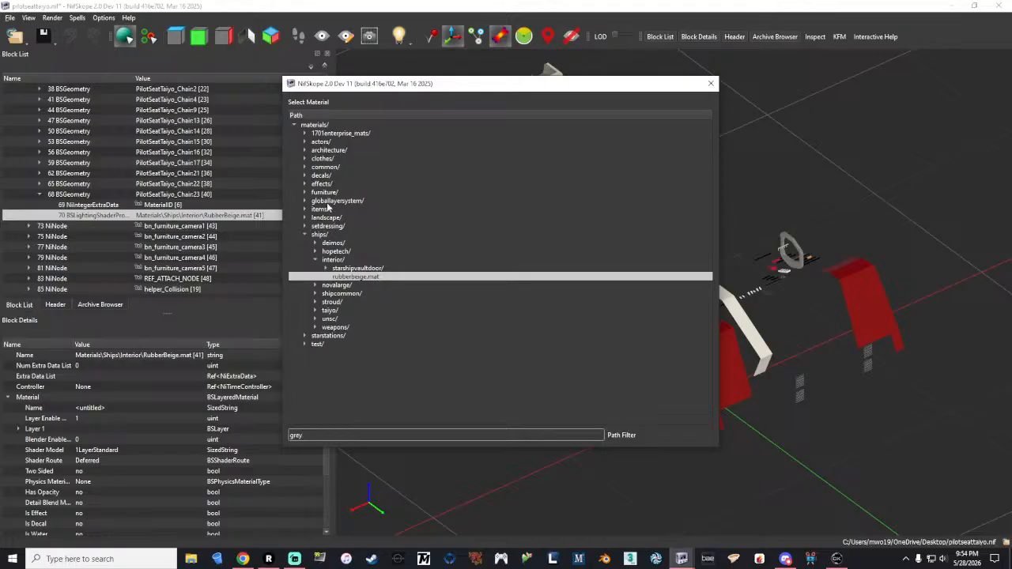
Look through the furniture, items and setdressing material folders for a grey upholstery material.
left_click(305, 193)
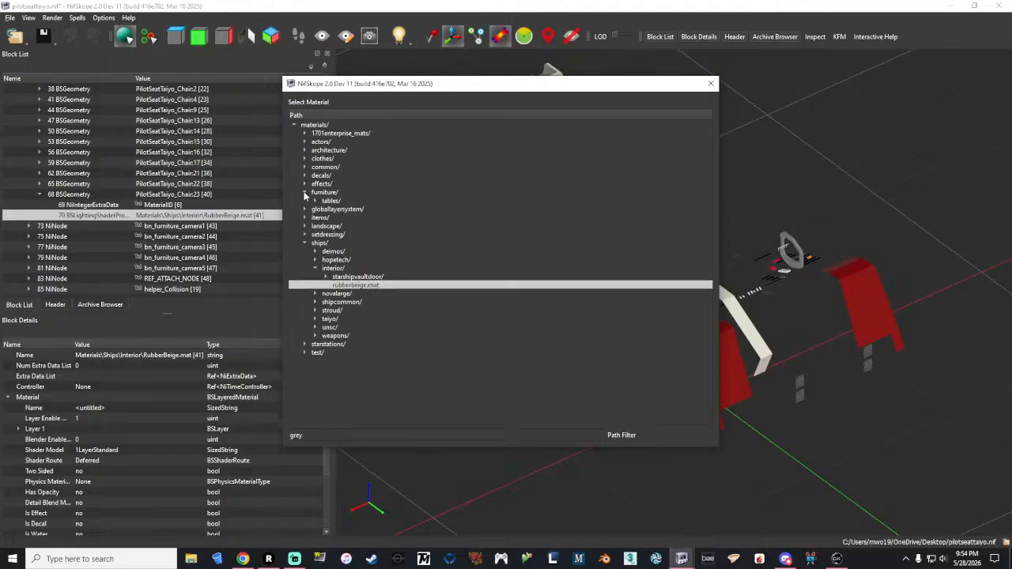
left_click(305, 193)
left_click(321, 210)
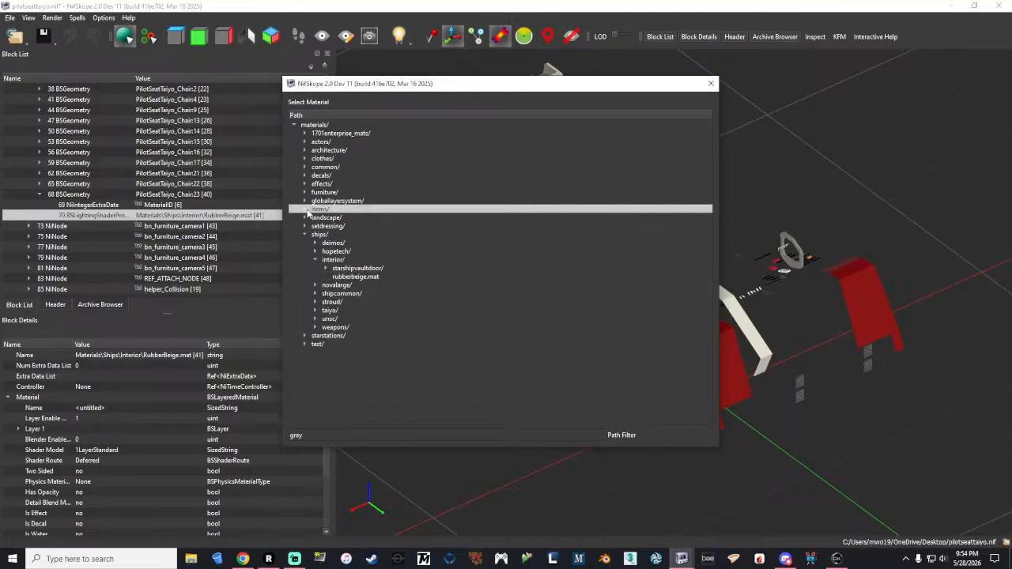
left_click(305, 209)
left_click(306, 209)
left_click(305, 226)
scroll(424, 245, "down", 5)
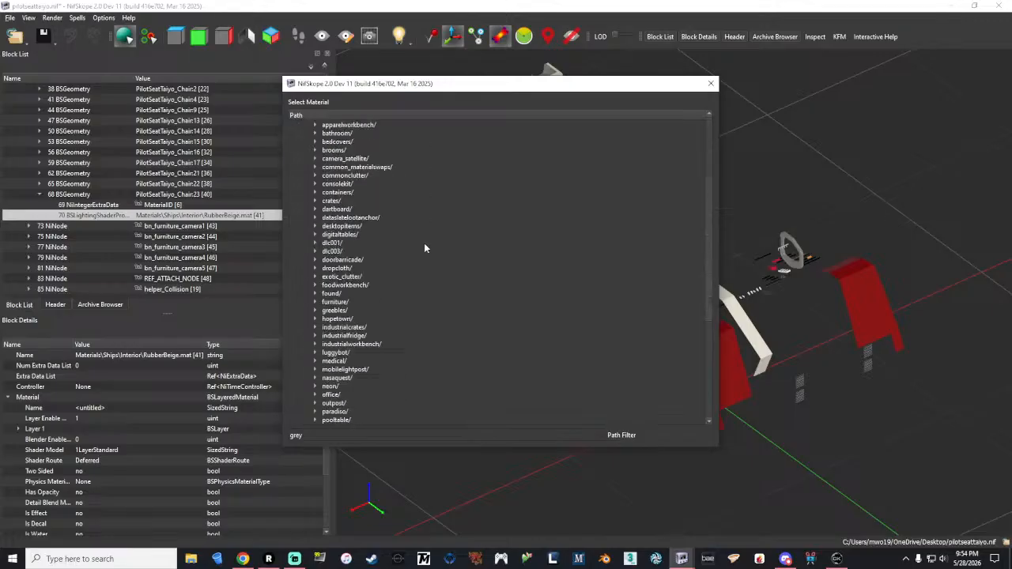
Assign stool_medical01_leather_grey.mat from setdressing/furniture/seat_medical01 to the chair cushions' shader property.
left_click(315, 302)
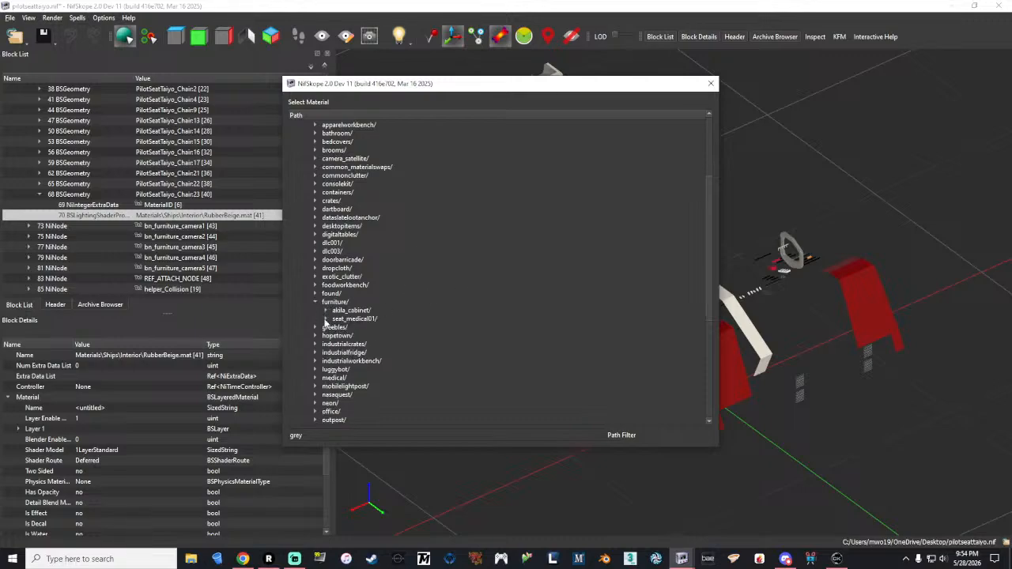
scroll(329, 314, "up", 4)
scroll(327, 314, "up", 1)
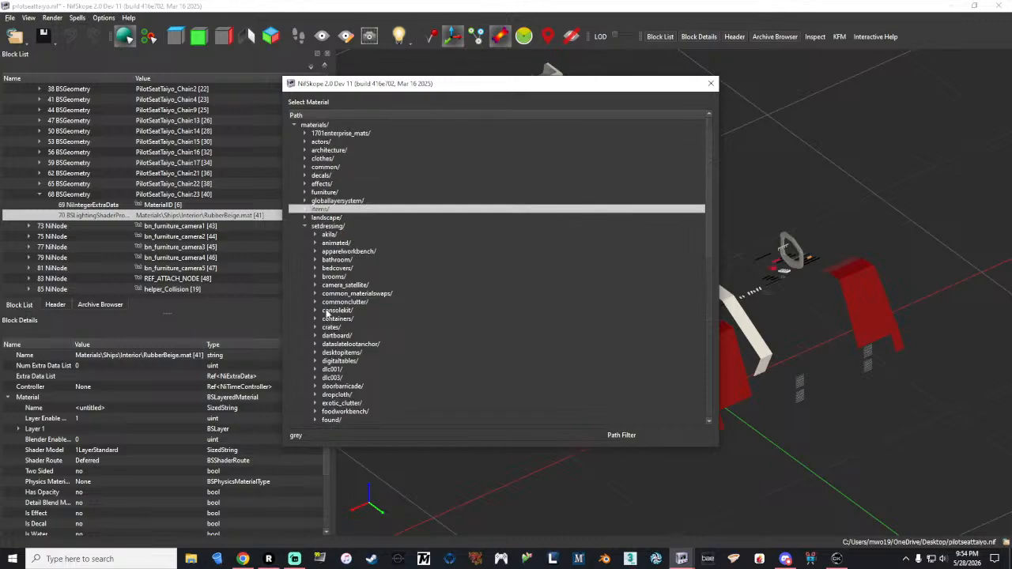
scroll(450, 269, "down", 8)
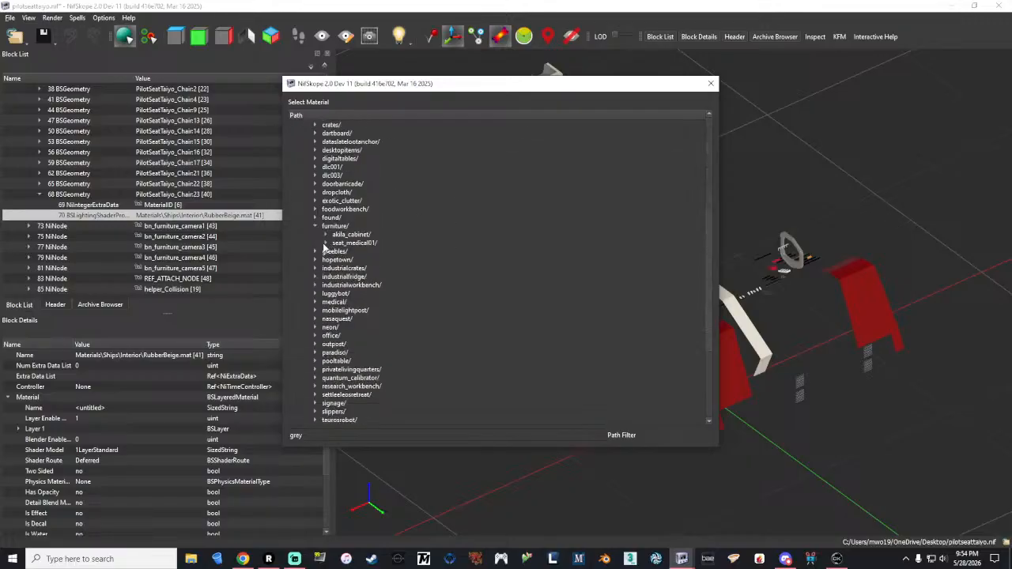
left_click(325, 243)
double_click(398, 252)
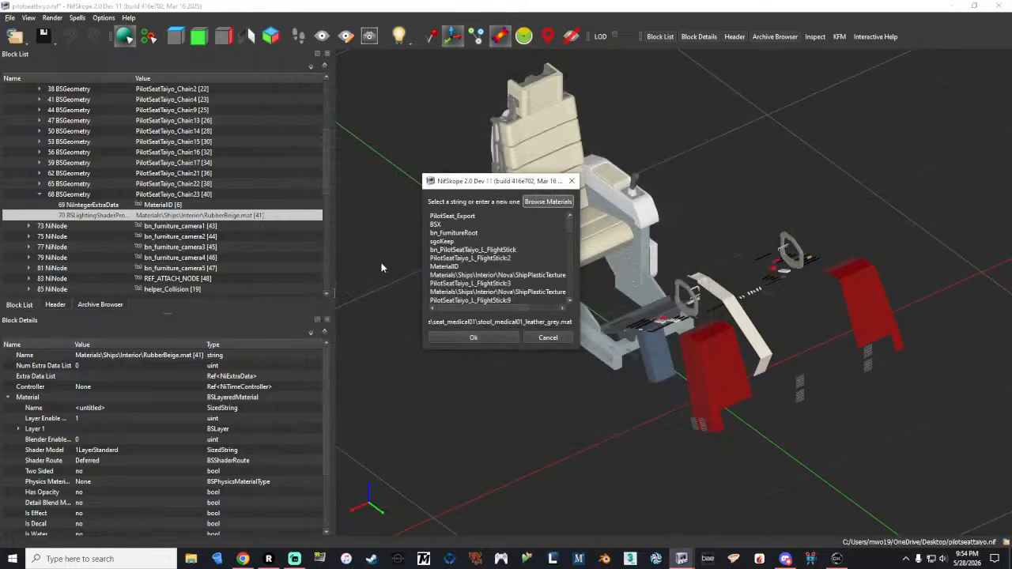
left_click(496, 340)
left_click_drag(712, 235, 586, 218)
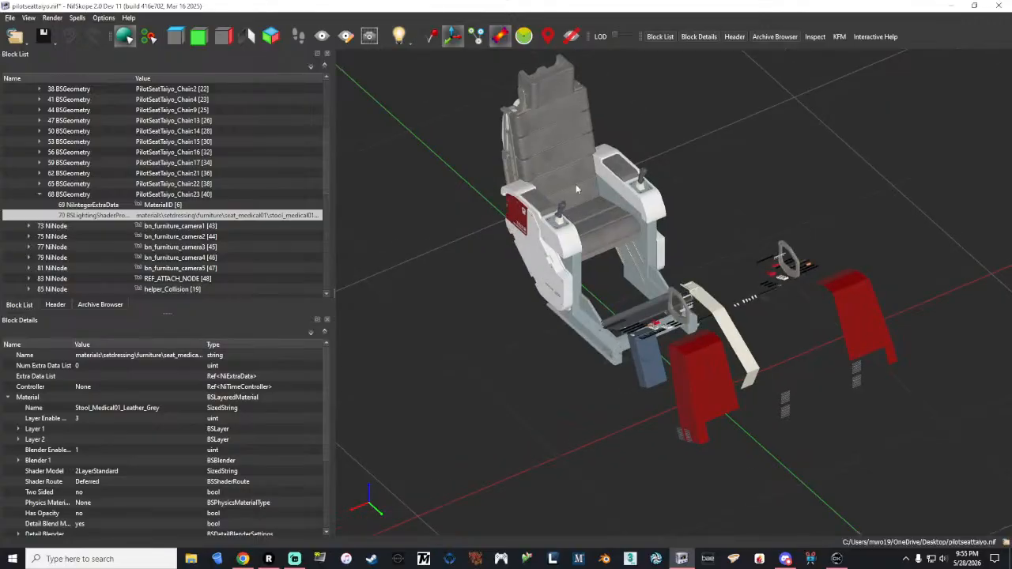
mouse_move(636, 234)
left_mouse_down()
mouse_move(575, 230)
mouse_move(678, 219)
mouse_move(655, 207)
mouse_move(644, 216)
left_mouse_up()
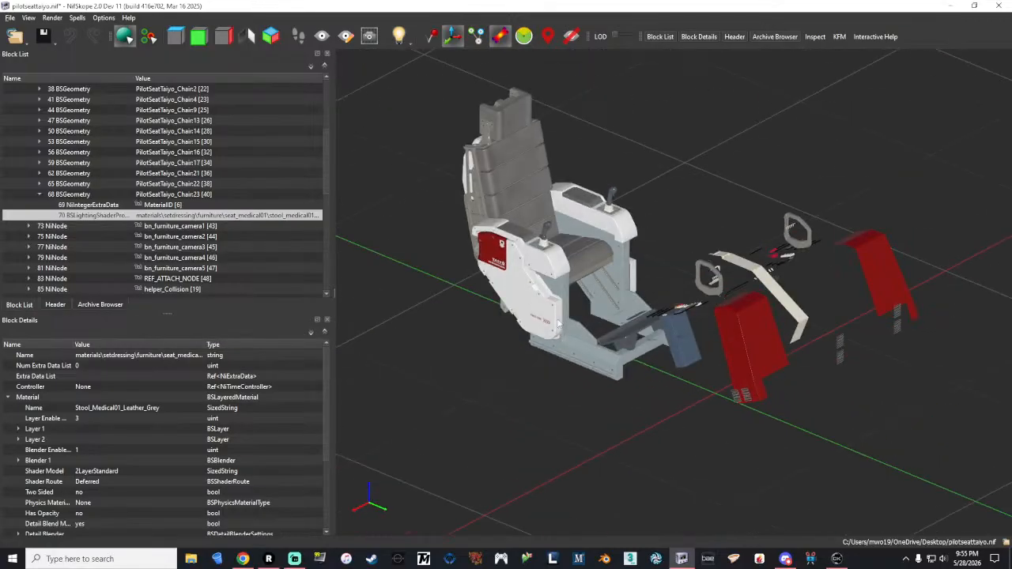
Close the pilot seat model and switch to the Creation Kit with the Outrider cockpit cell.
left_click(998, 6)
left_click(530, 293)
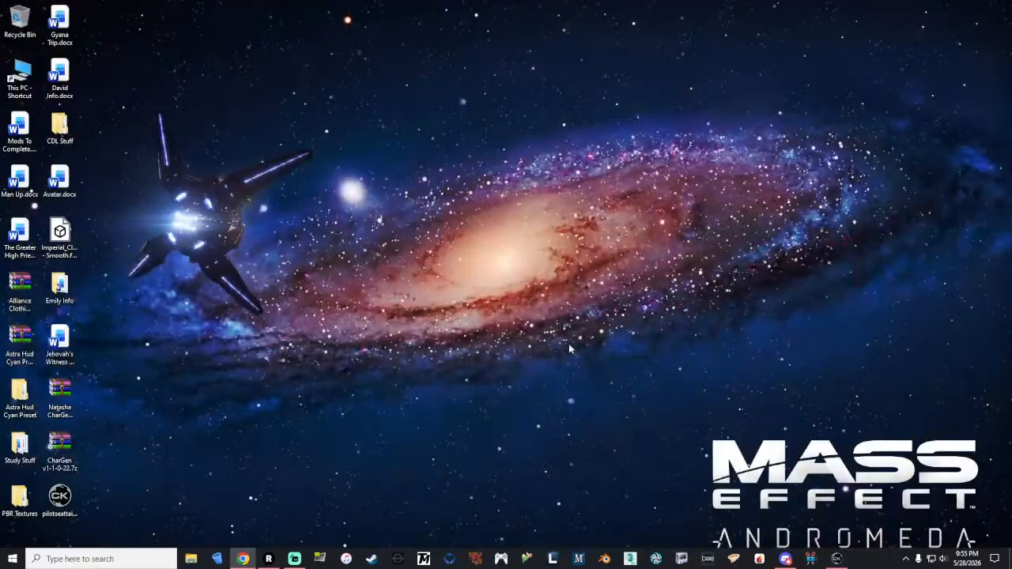
left_click(837, 559)
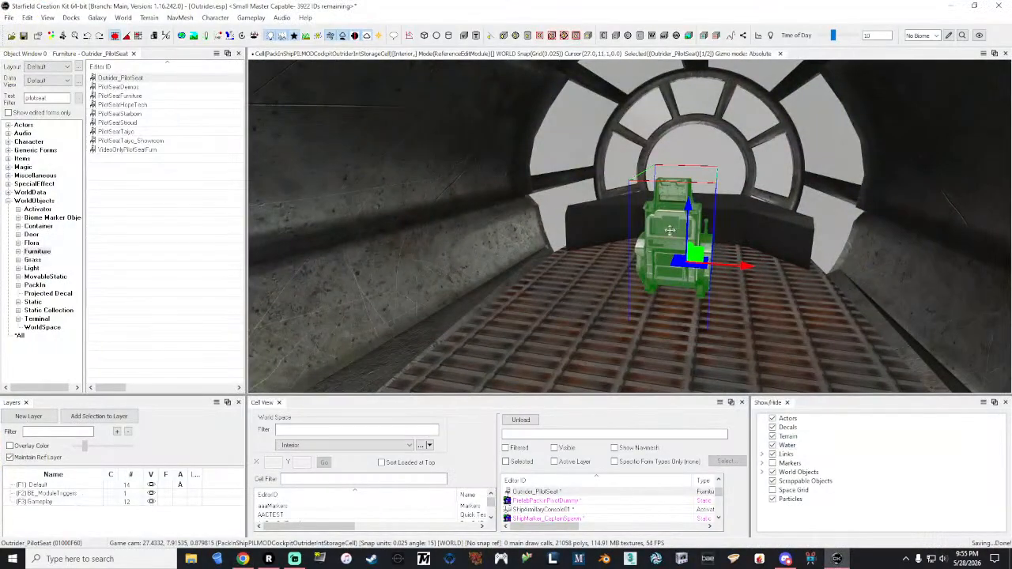
Examine the placed Outrider_PilotSeat in the cockpit from behind and from its side.
mouse_move(670, 230)
right_mouse_down()
mouse_move(411, 257)
mouse_move(333, 289)
mouse_move(317, 206)
mouse_move(379, 218)
mouse_move(447, 300)
mouse_move(305, 297)
mouse_move(312, 229)
mouse_move(301, 305)
mouse_move(304, 289)
mouse_move(261, 265)
mouse_move(340, 245)
mouse_move(366, 316)
mouse_move(451, 299)
mouse_move(463, 276)
mouse_move(570, 277)
mouse_move(670, 230)
right_mouse_up()
key("w")
key("s")
key("s")
key("w")
key("s")
key("w")
key("a")
key("w")
key("s")
key("w")
key("s")
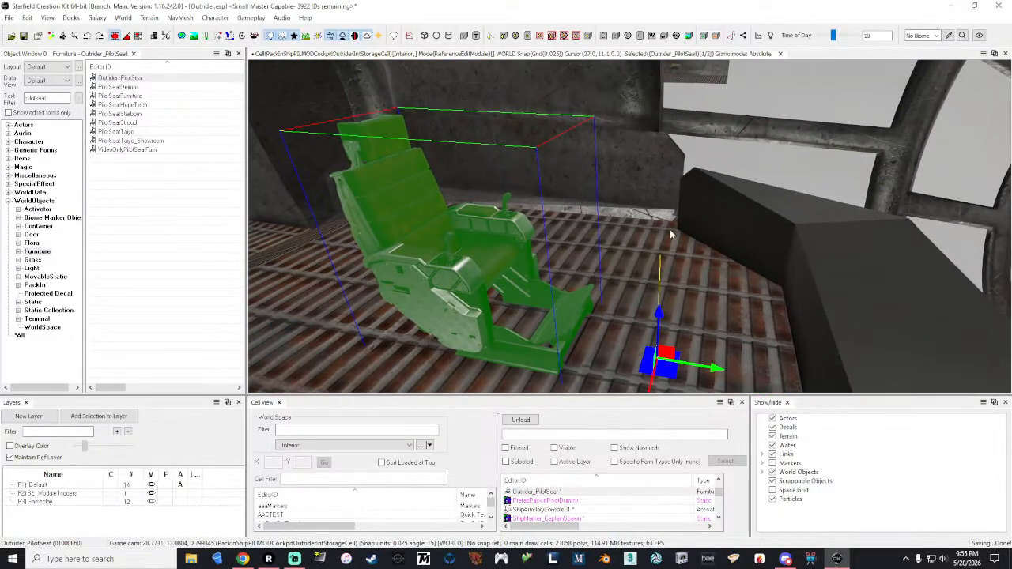
Show the markers in the cell and move Outrider_PilotSeat along the green axis toward the front console.
key("m")
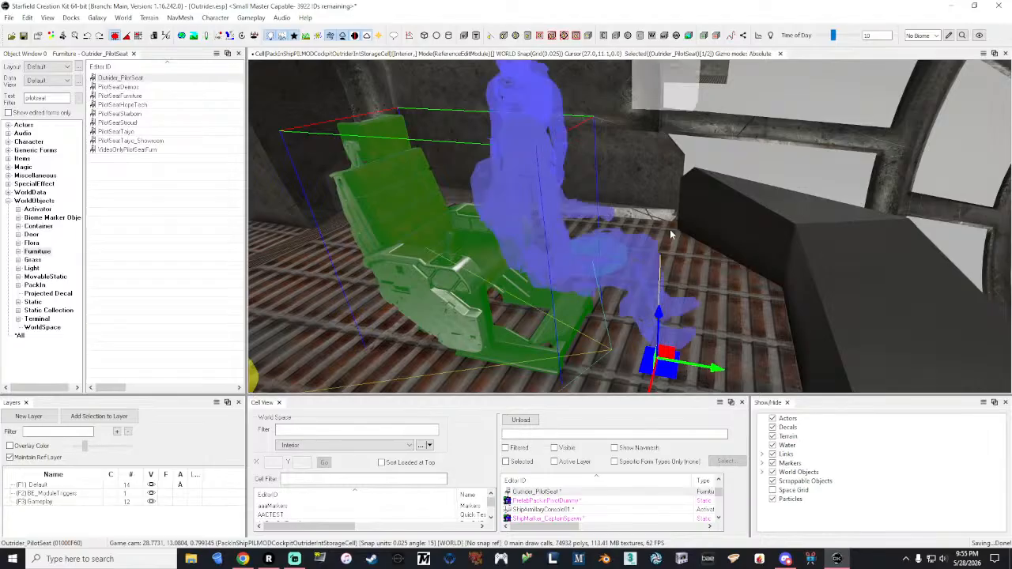
right_click_drag(670, 229, 687, 311)
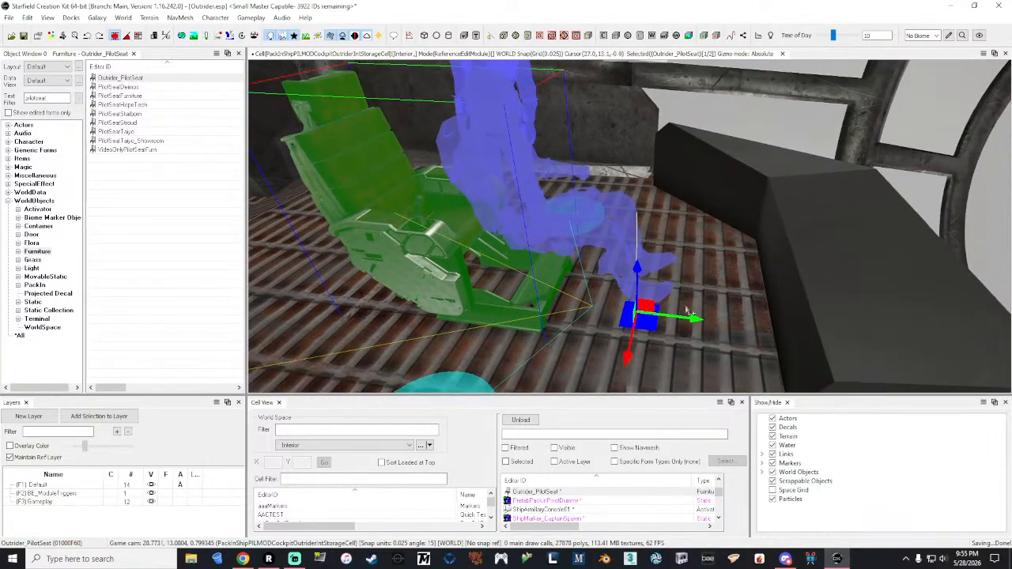
left_click_drag(695, 319, 791, 321)
left_click_drag(798, 322, 775, 323)
Examine the pilot seat and its seated figure marker beside the front console, with and without the seat's selection highlight.
mouse_move(774, 323)
right_mouse_down()
mouse_move(806, 314)
mouse_move(787, 307)
mouse_move(775, 328)
right_mouse_up()
key("a")
key("s")
key("s")
key("a")
key("d")
key("d")
key("d")
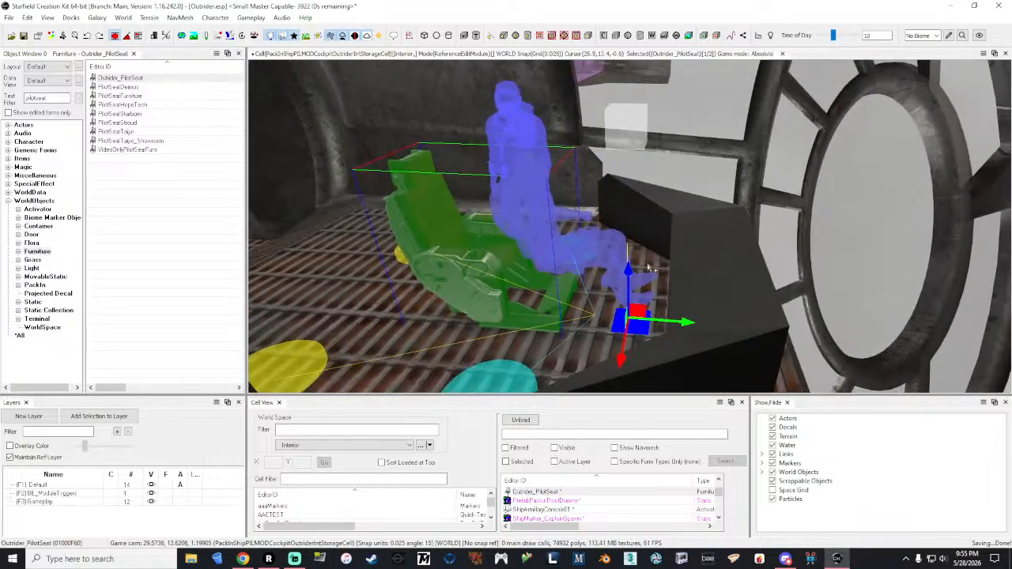
key("e")
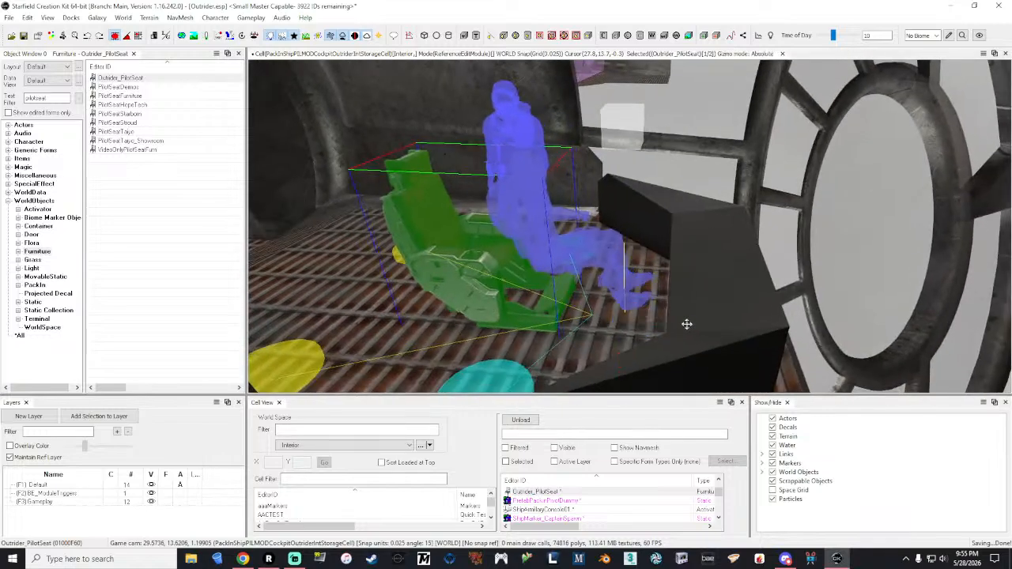
key("e")
right_click_drag(688, 323, 739, 327)
key("a")
key("d")
key("w")
left_click(717, 105)
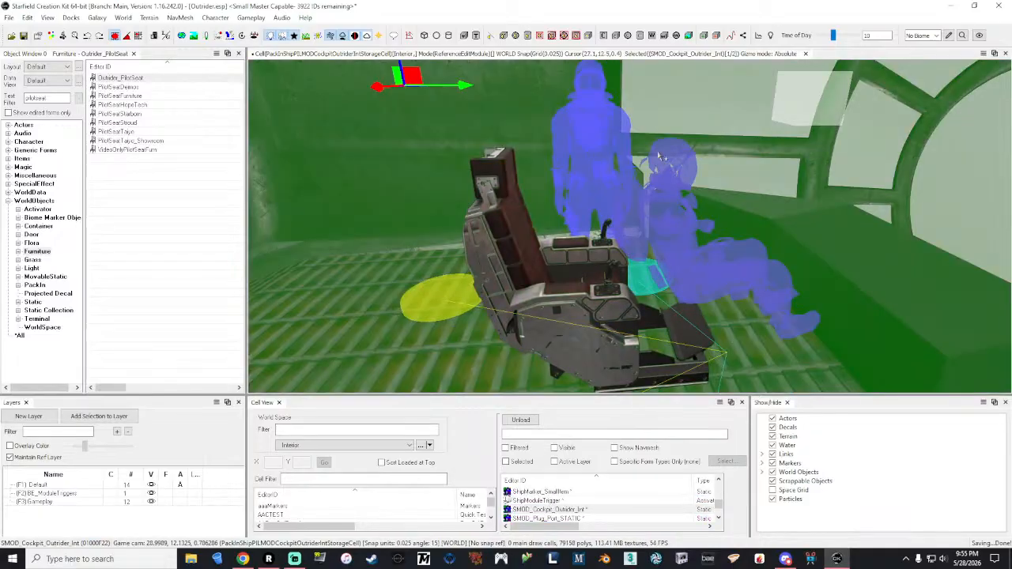
left_click(579, 310)
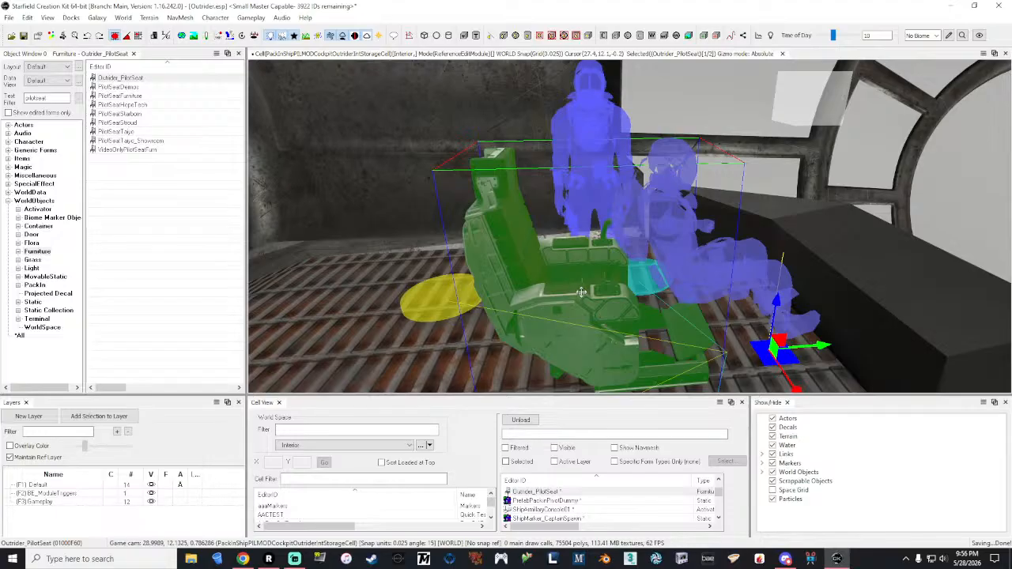
Inspect the ship interior with the fly camera, from the cockpit along the corridors and back to the pilot seat.
key("grave")
key("a")
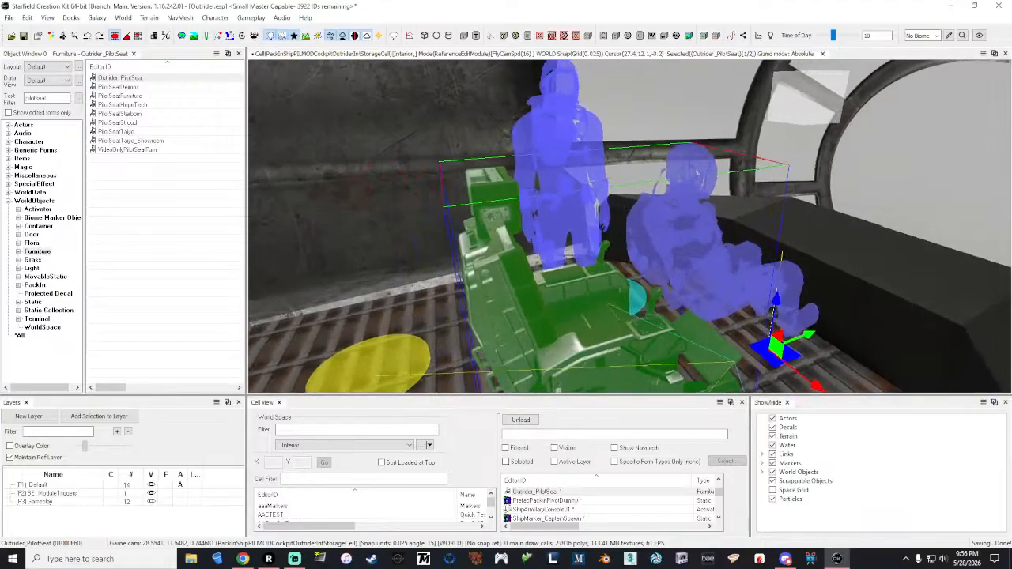
key("s")
key("a")
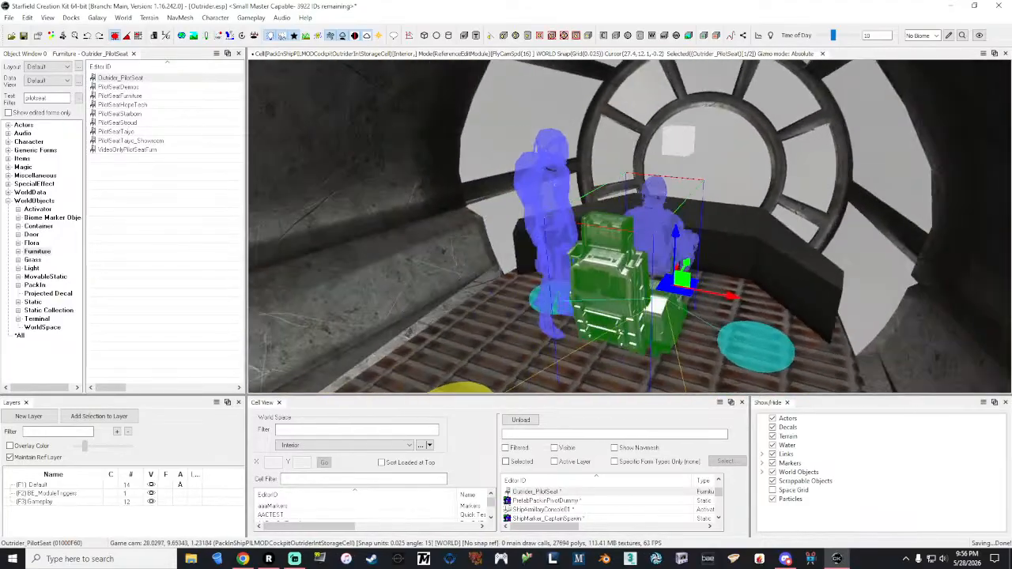
key("s")
key("a")
key("w")
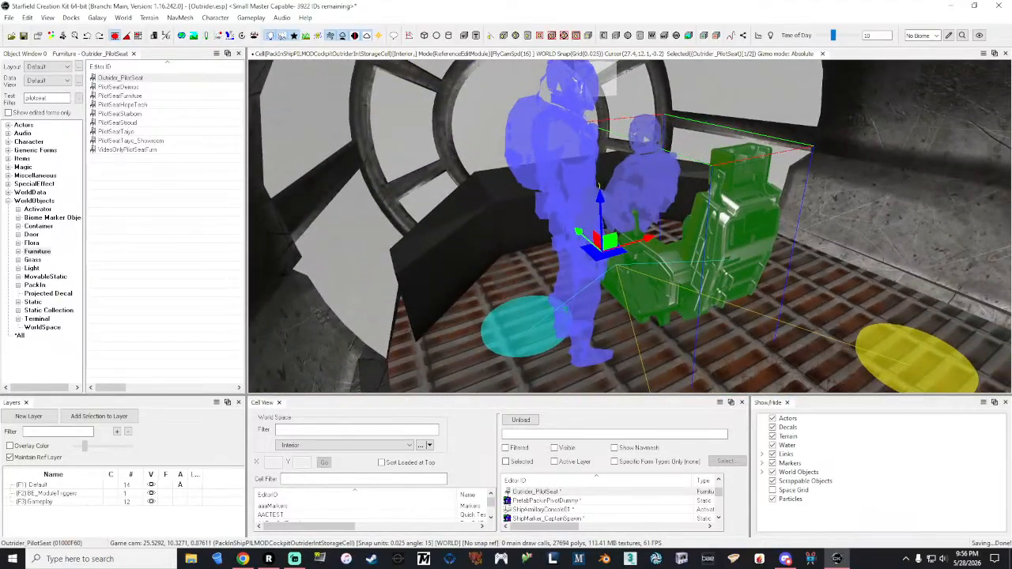
key("s")
key("d")
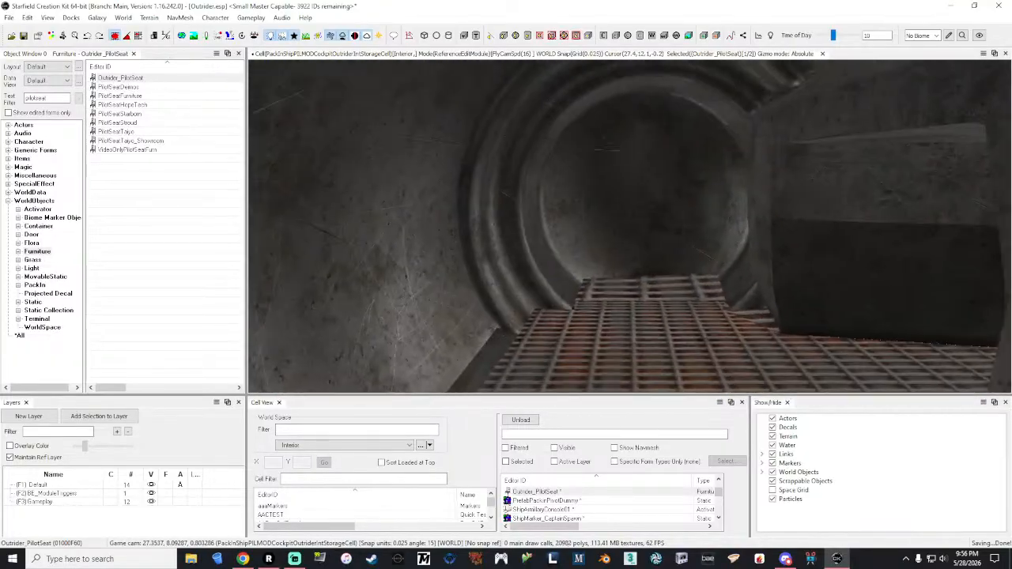
key("w")
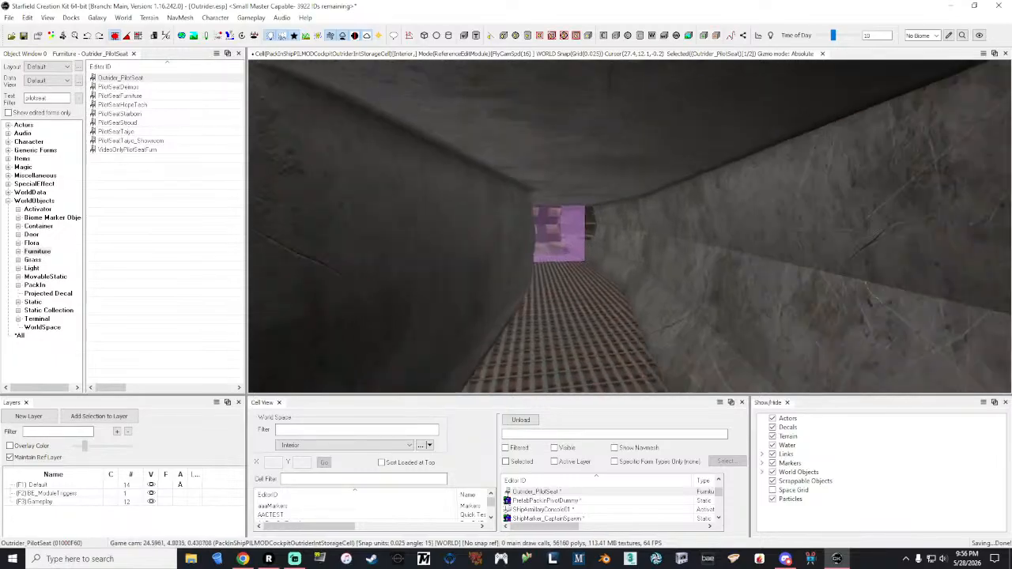
key("w")
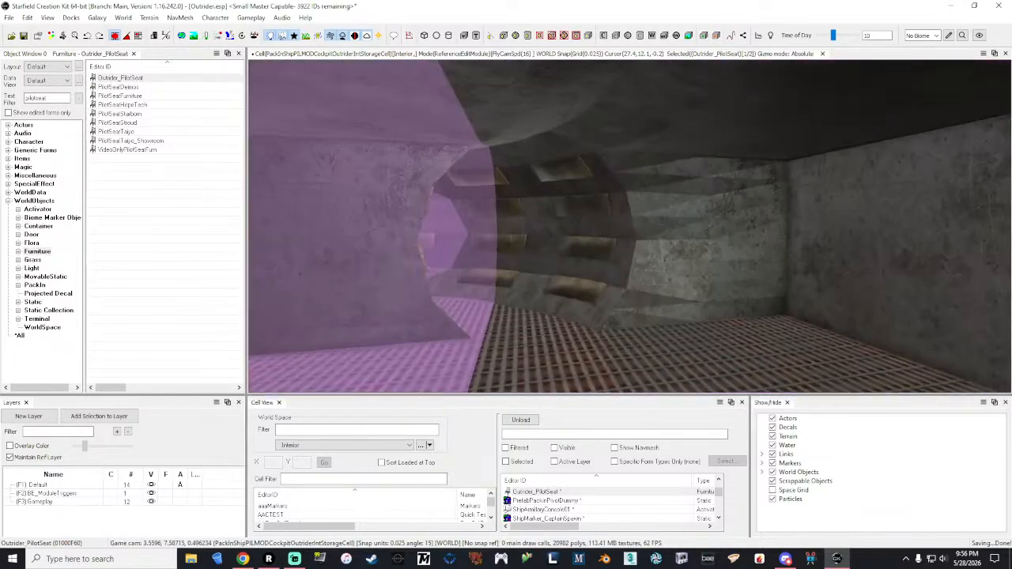
key("w")
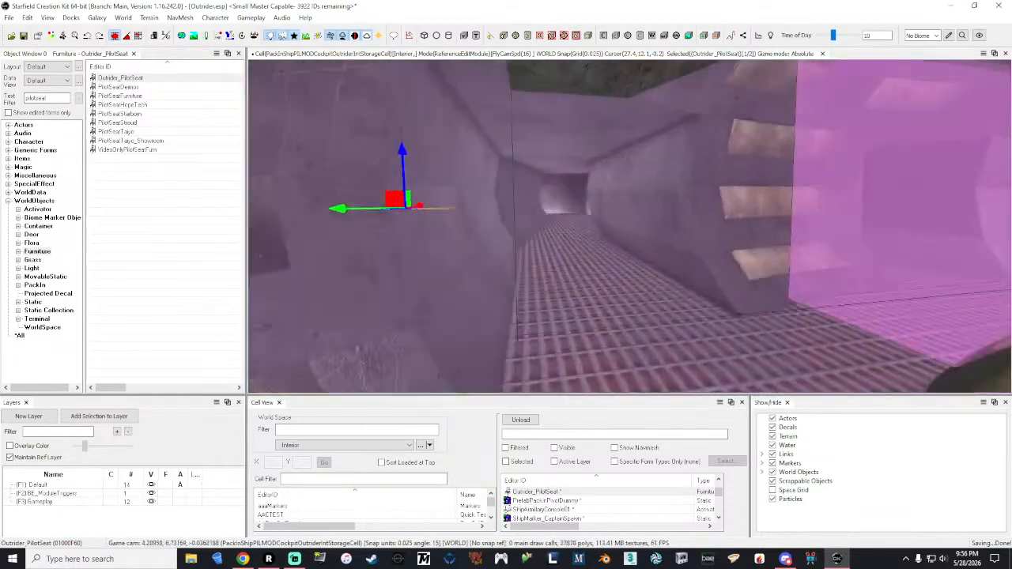
key("w")
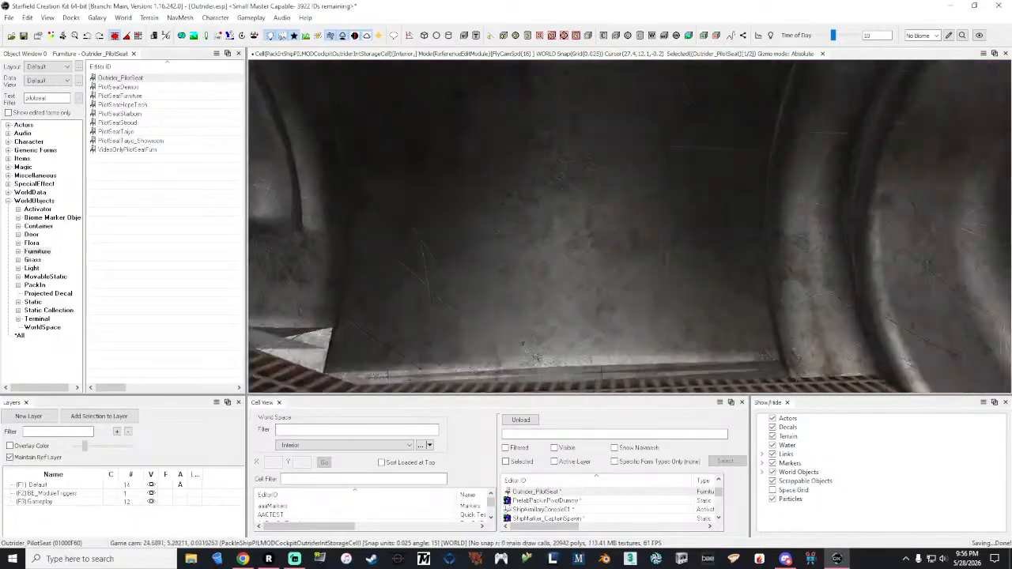
key("f")
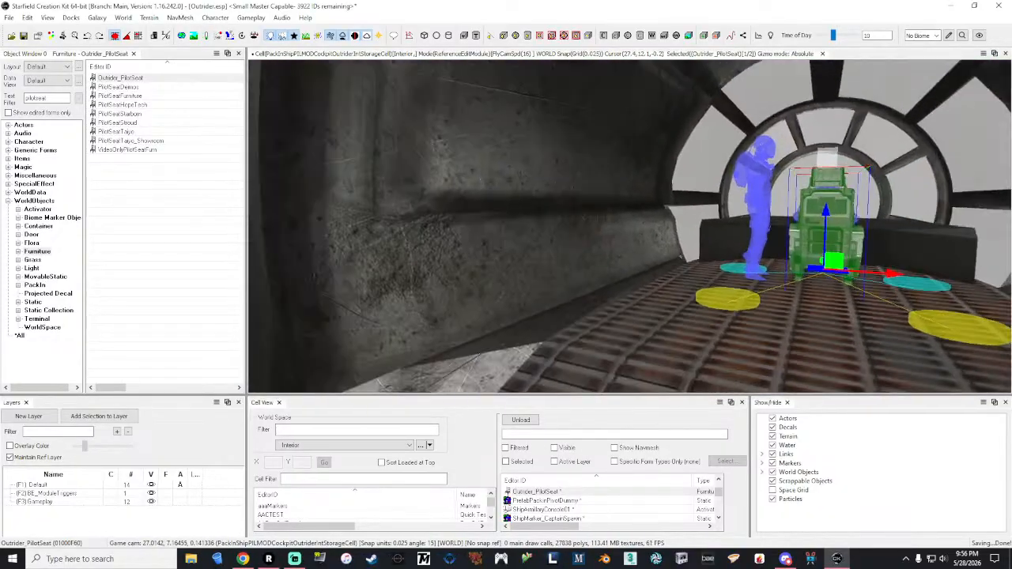
key("s")
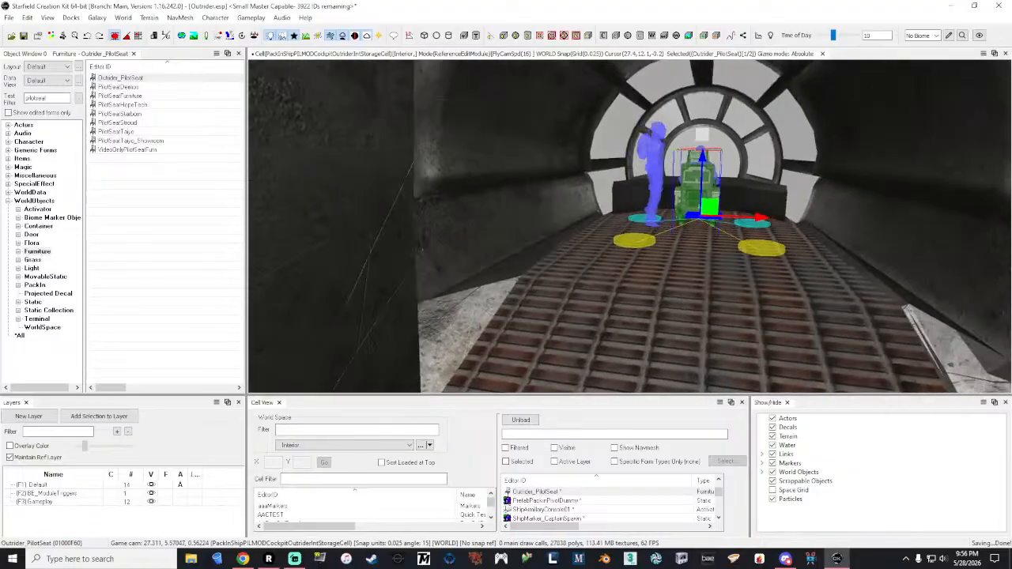
key("w")
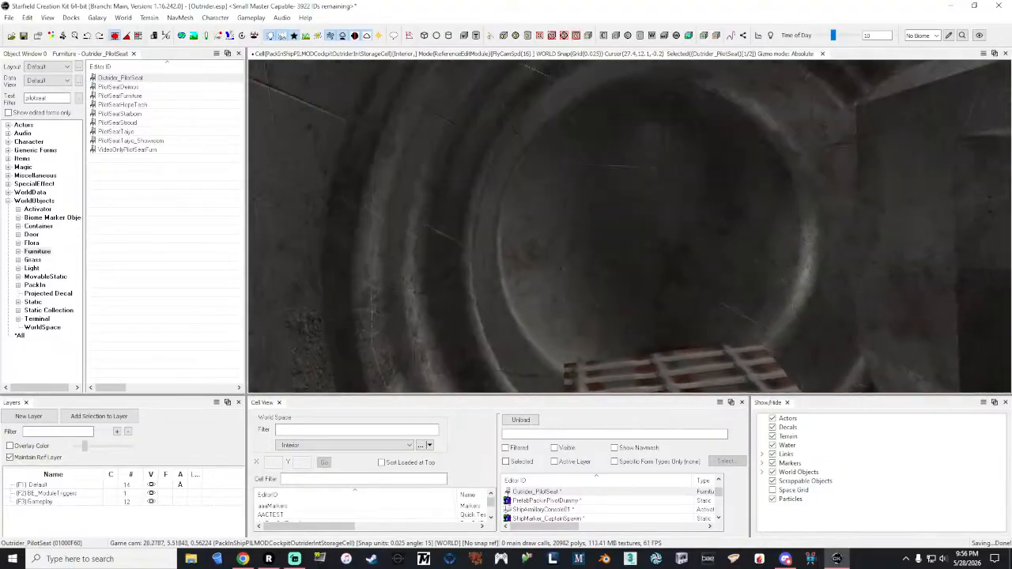
key("a")
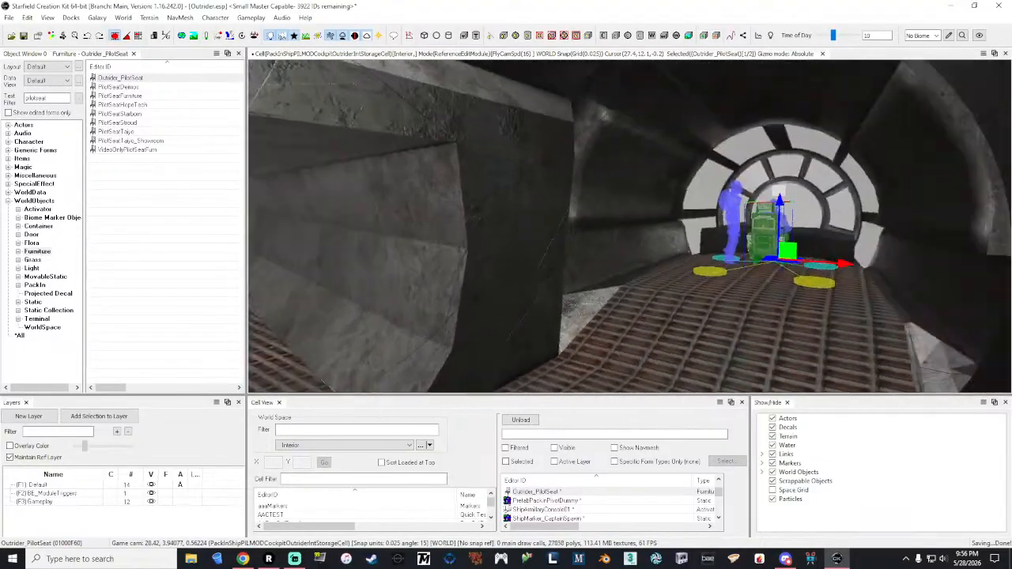
key("w")
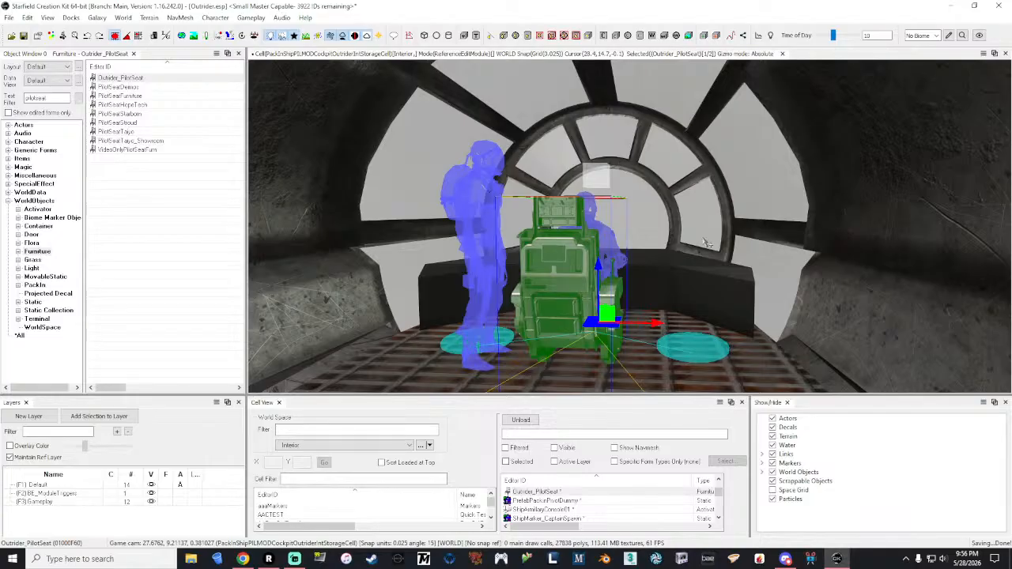
Examine the pilot seat's placement in front of the cockpit window from behind.
key("a")
mouse_move(706, 242)
right_mouse_down()
mouse_move(724, 217)
mouse_move(926, 182)
mouse_move(917, 195)
mouse_move(840, 198)
mouse_move(731, 226)
mouse_move(724, 212)
mouse_move(763, 217)
mouse_move(704, 242)
right_mouse_up()
key("w")
key("d")
key("s")
key("s")
key("a")
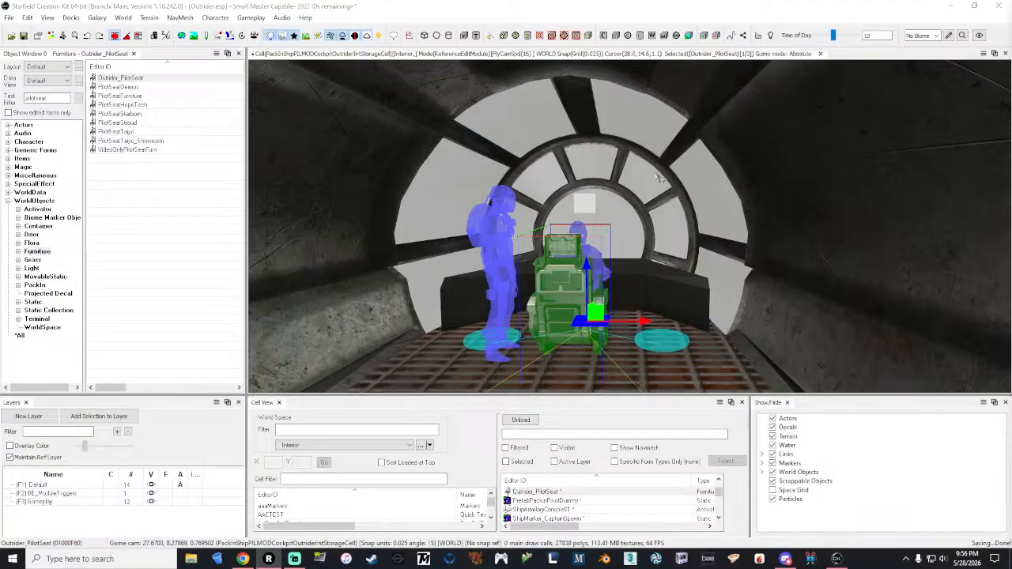
key("e")
middle_click_drag(579, 284, 580, 289, "shift")
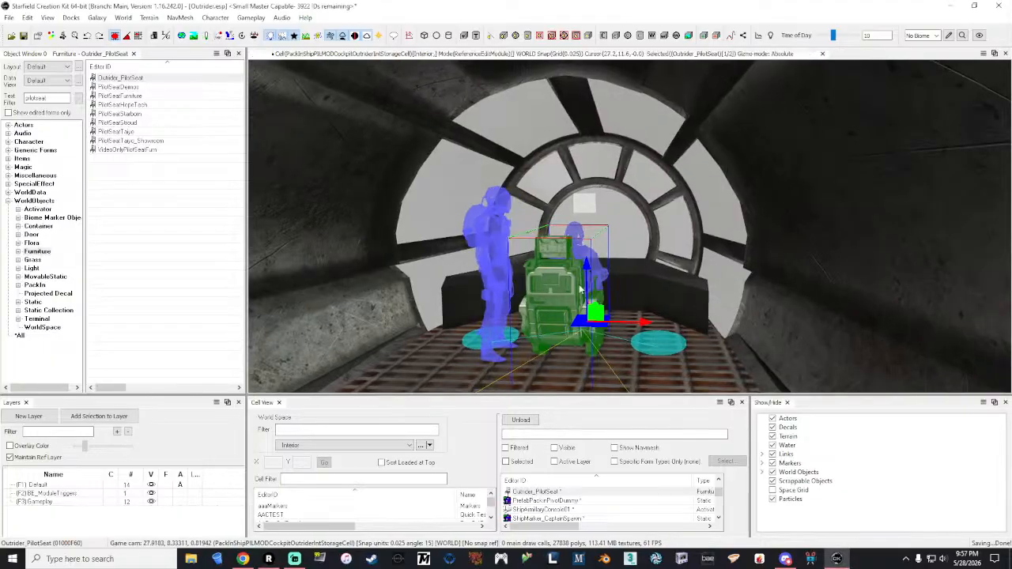
Hide the pilot seat's move gizmo and filter the furniture object list by "chair".
key("e")
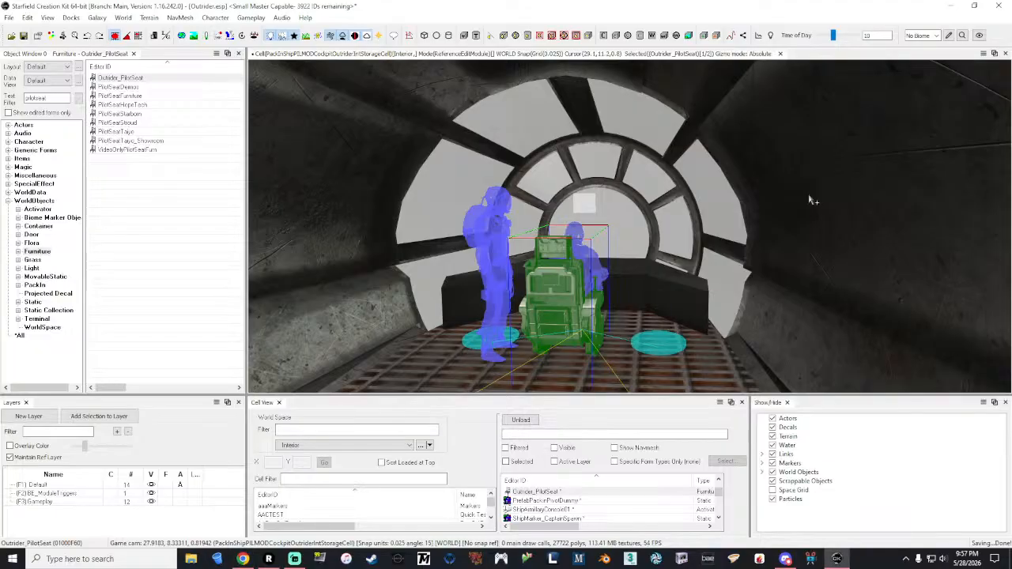
double_click(56, 98)
type("chair")
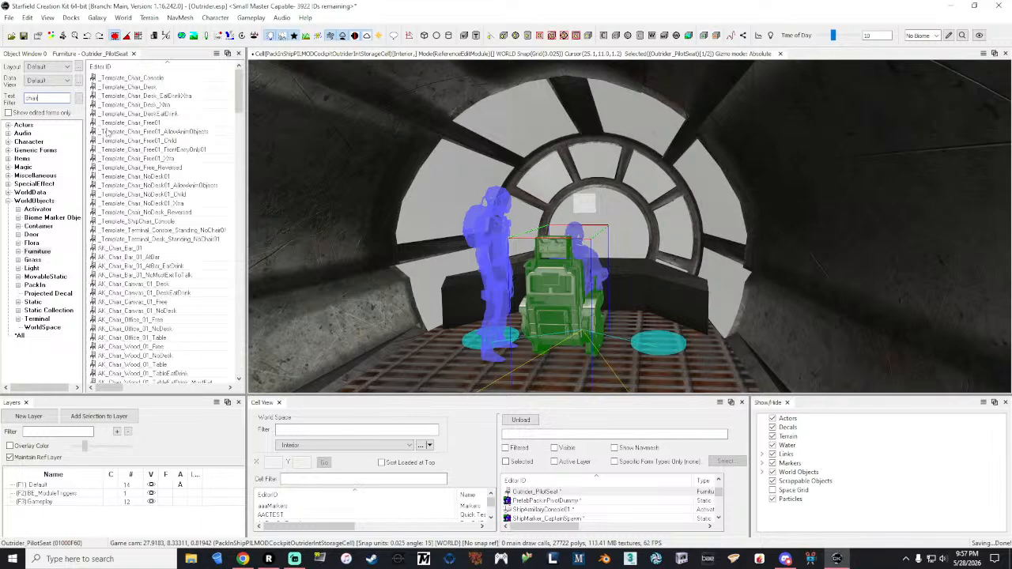
Preview the ShipChairA_Seat_01_Console and ShipChairA_Seat_01_Free furniture forms from the filtered chair list.
scroll(109, 136, "down", 3)
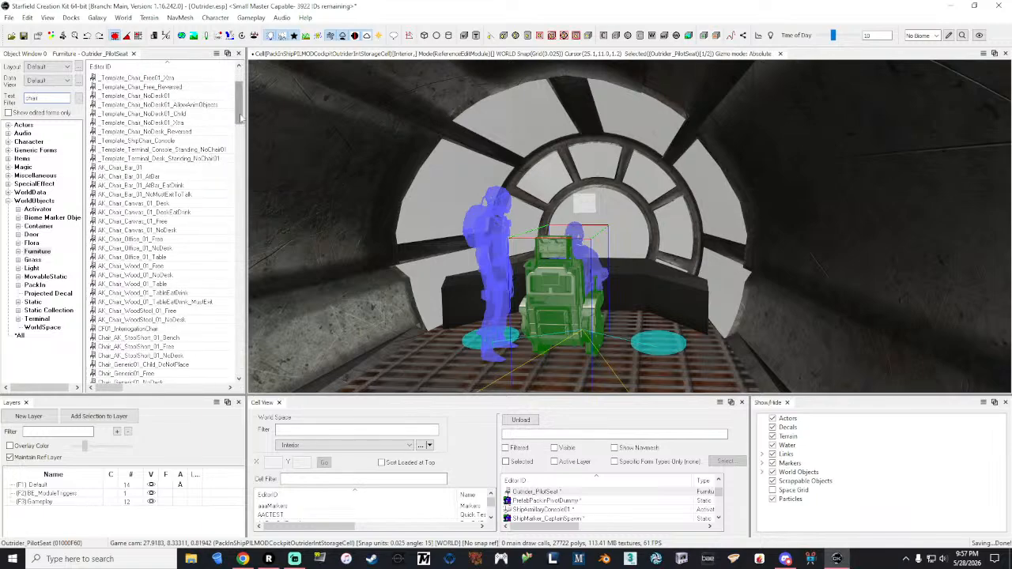
left_click_drag(240, 117, 236, 368)
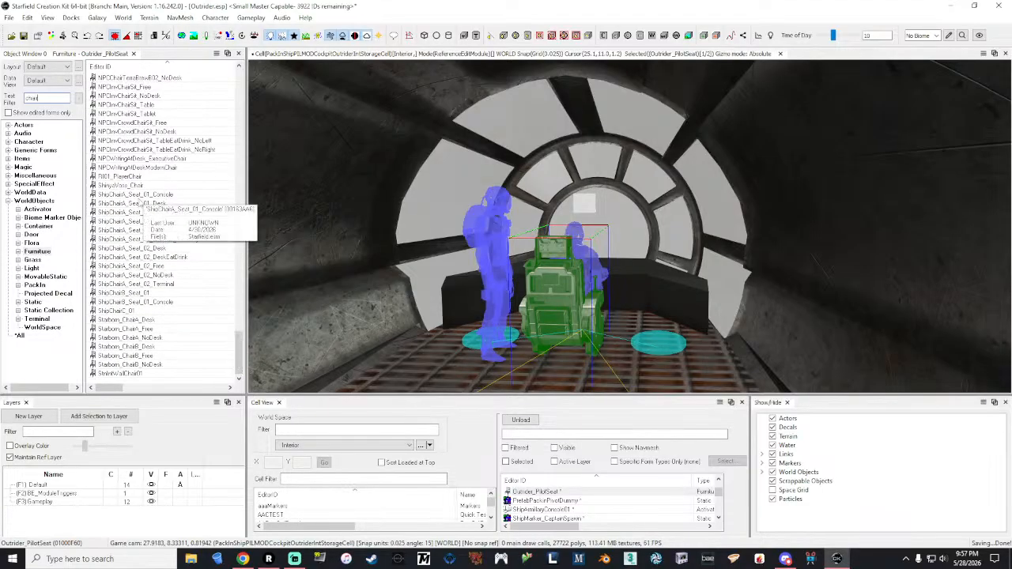
double_click(145, 196)
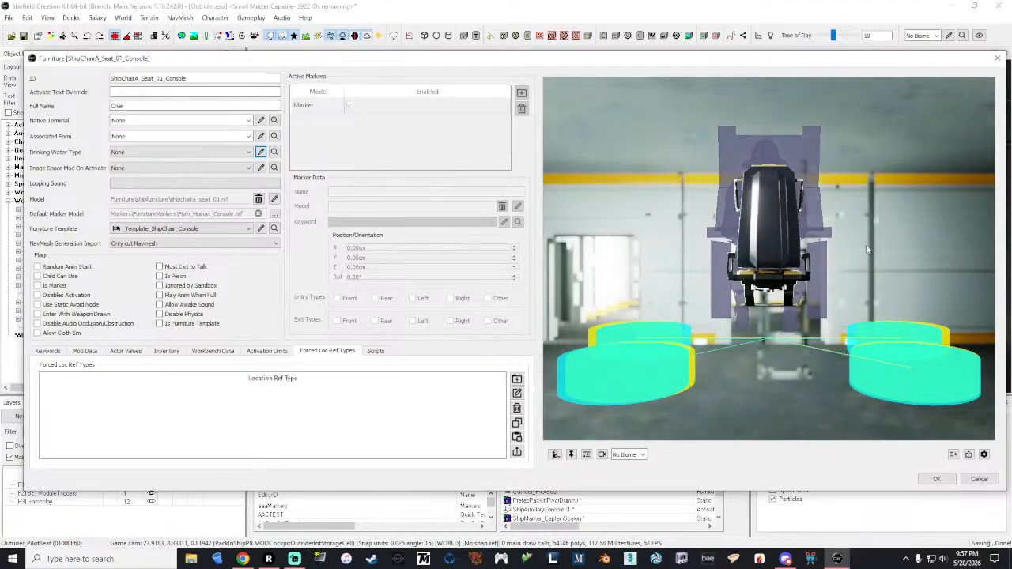
left_click(996, 59)
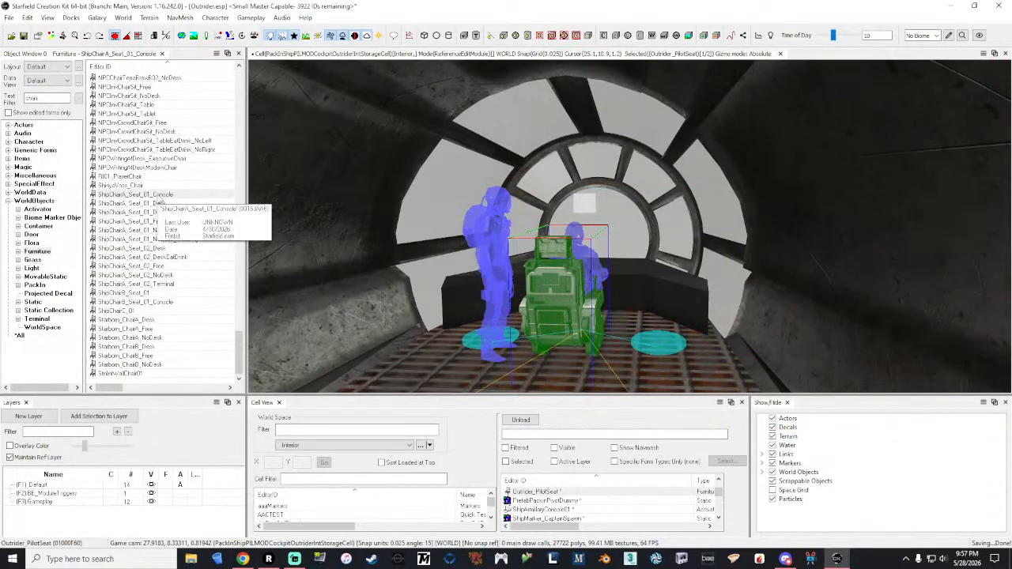
double_click(158, 222)
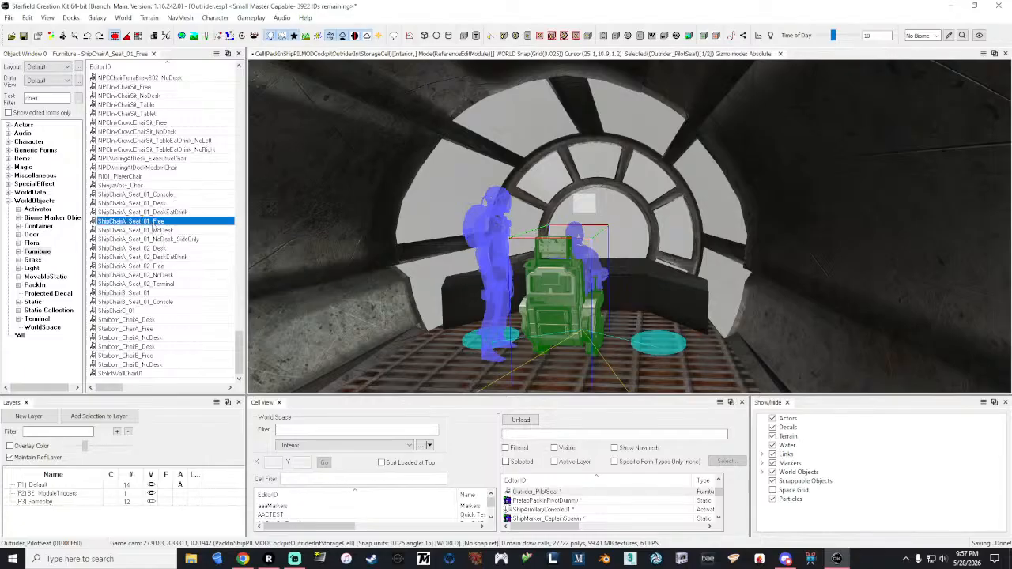
left_click_drag(898, 264, 814, 288)
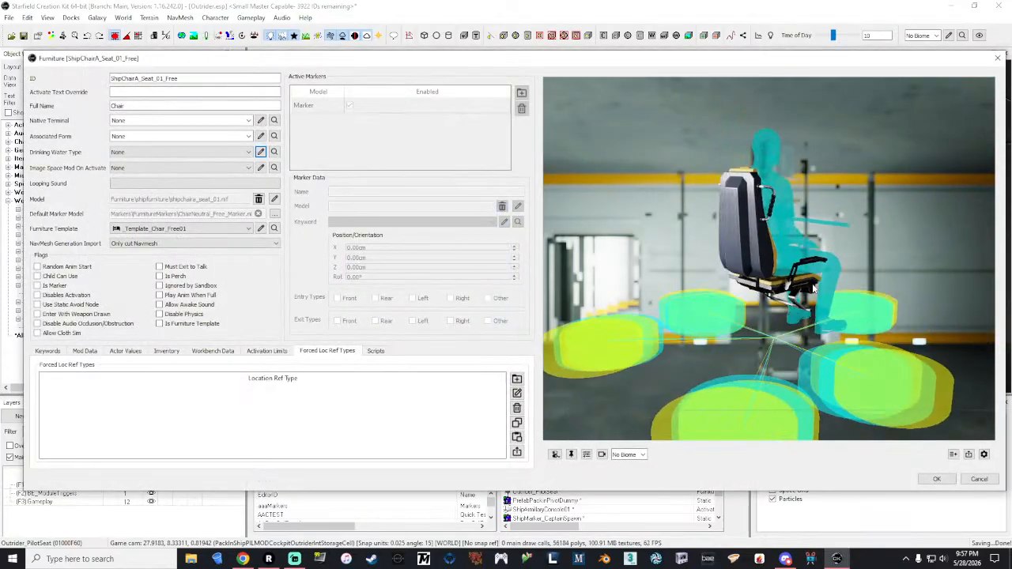
left_click(998, 61)
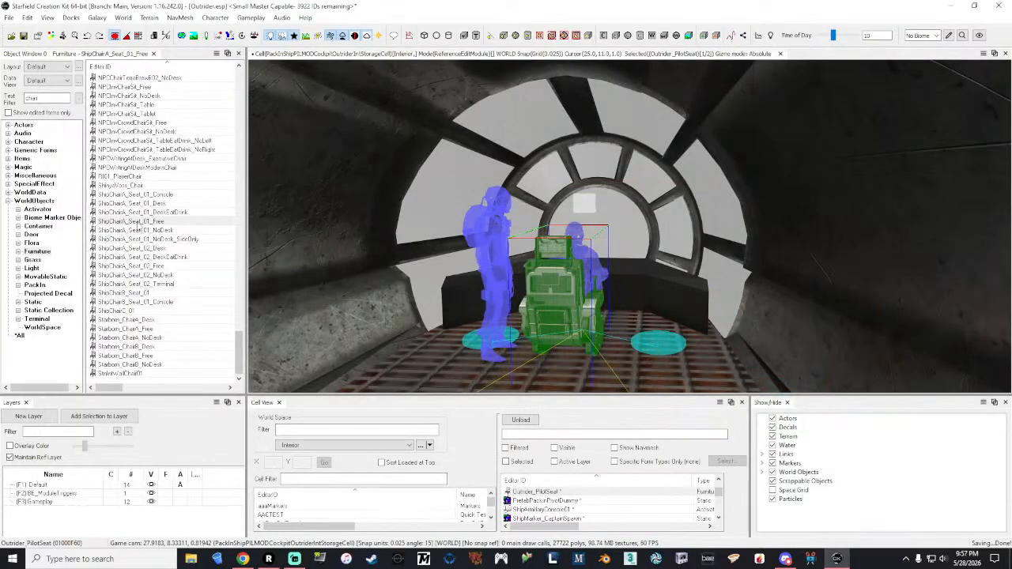
Duplicate the ShipChairA_Seat_01_Free furniture form and set the copy's ID to Outrider_ShipChairA_Seat_01_Free.
right_click(144, 222)
left_click(183, 211)
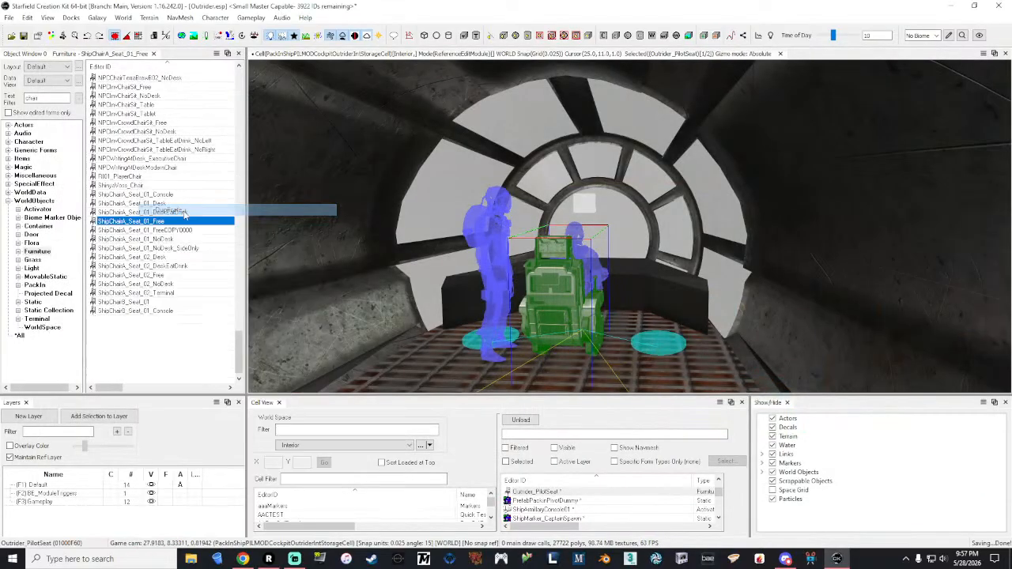
double_click(171, 227)
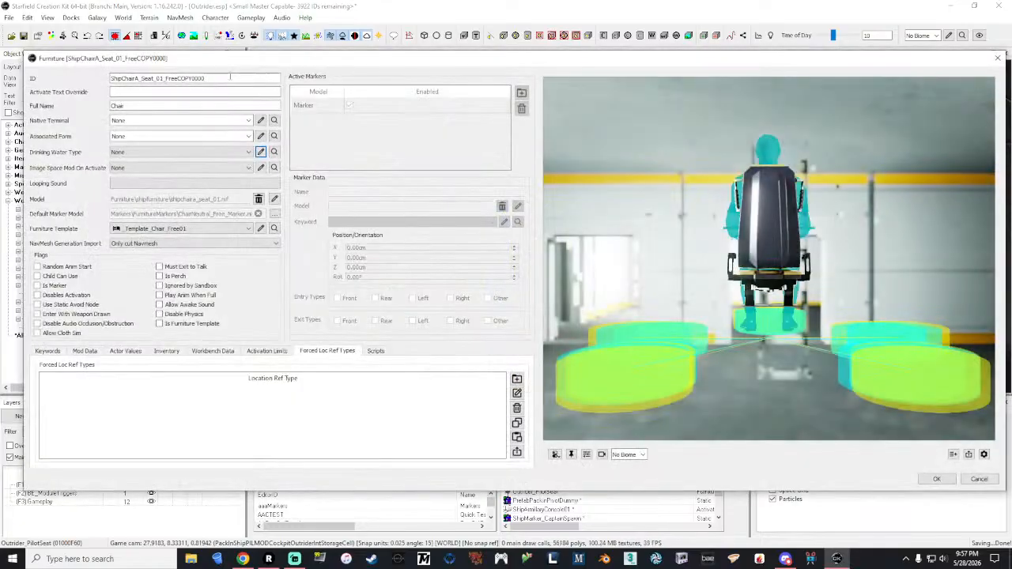
left_click_drag(204, 78, 181, 79)
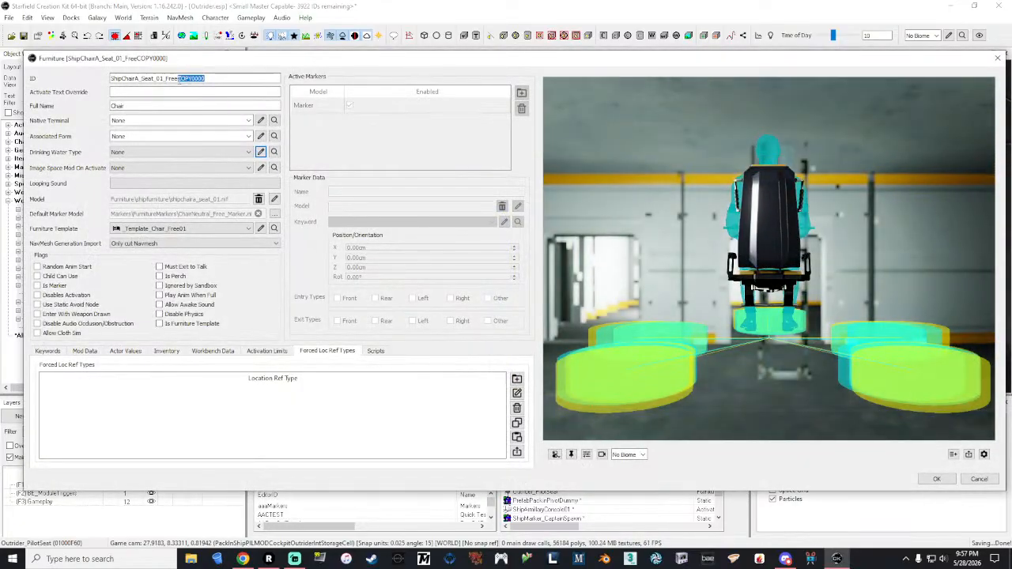
key("BackSpace")
type("Outrider")
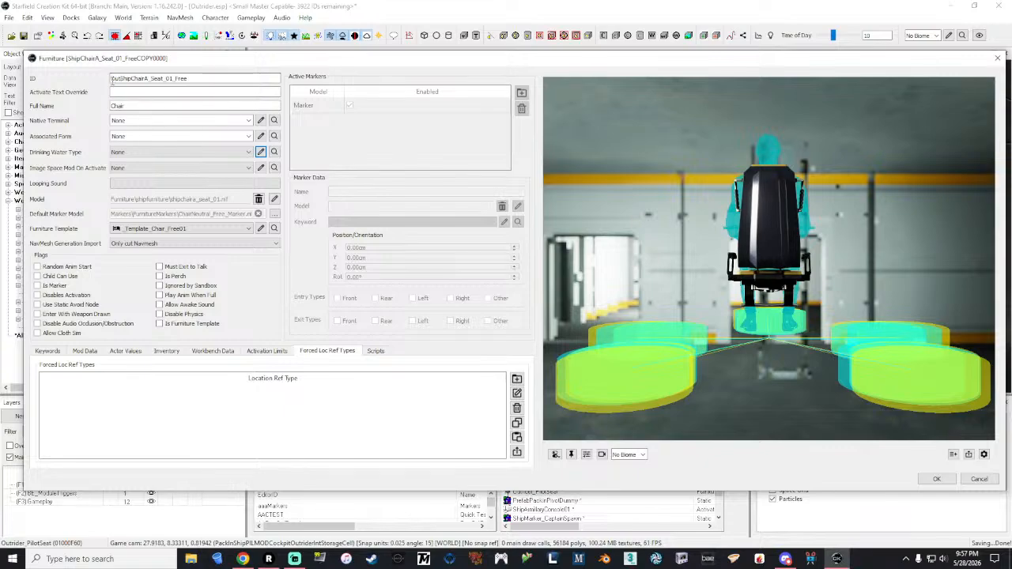
type("_")
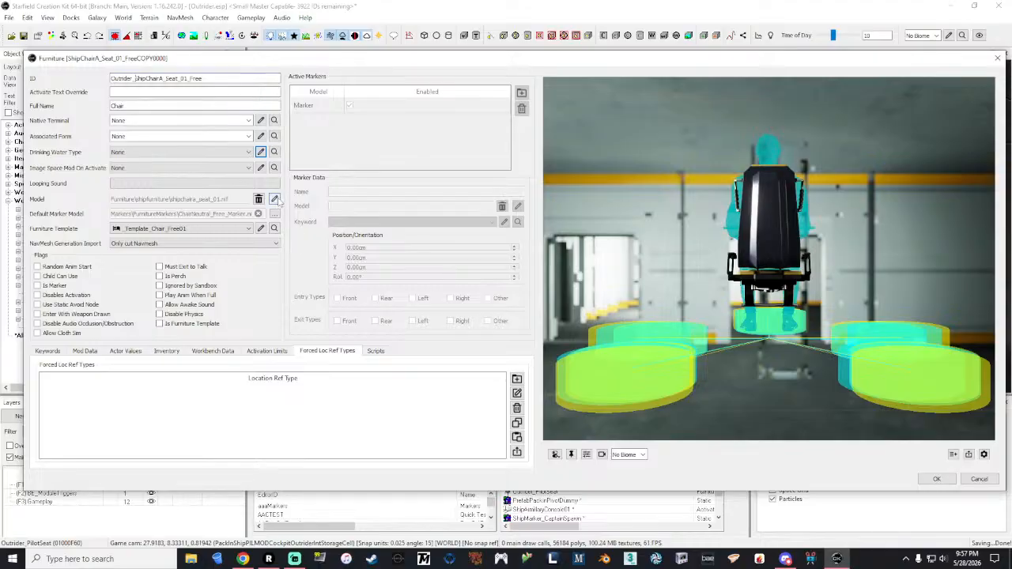
Assign the Outrider_shipchaira_seat_01.nif model to the duplicated chair and save the renamed form without creating a new one.
left_click(275, 200)
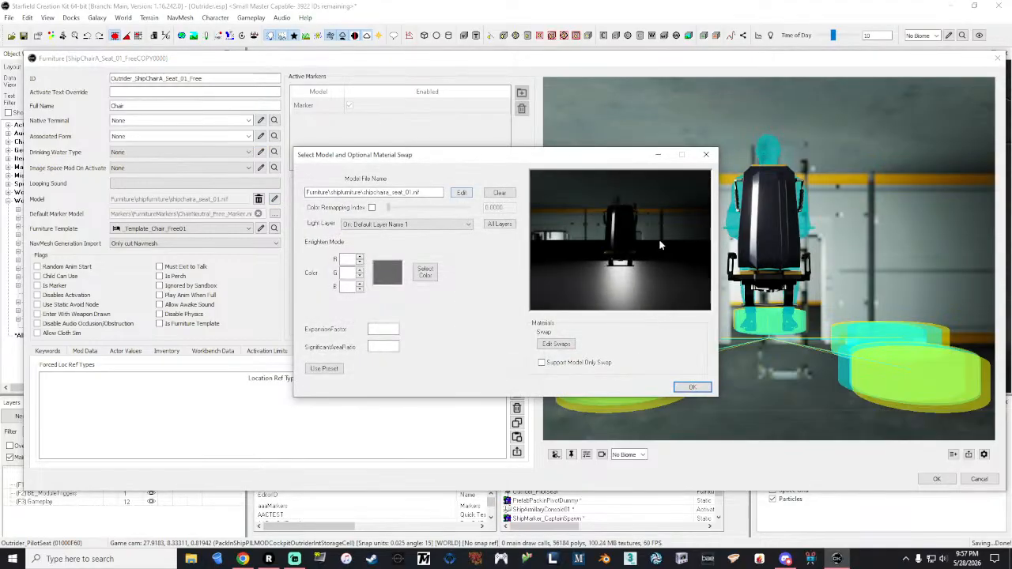
left_click_drag(669, 239, 624, 245)
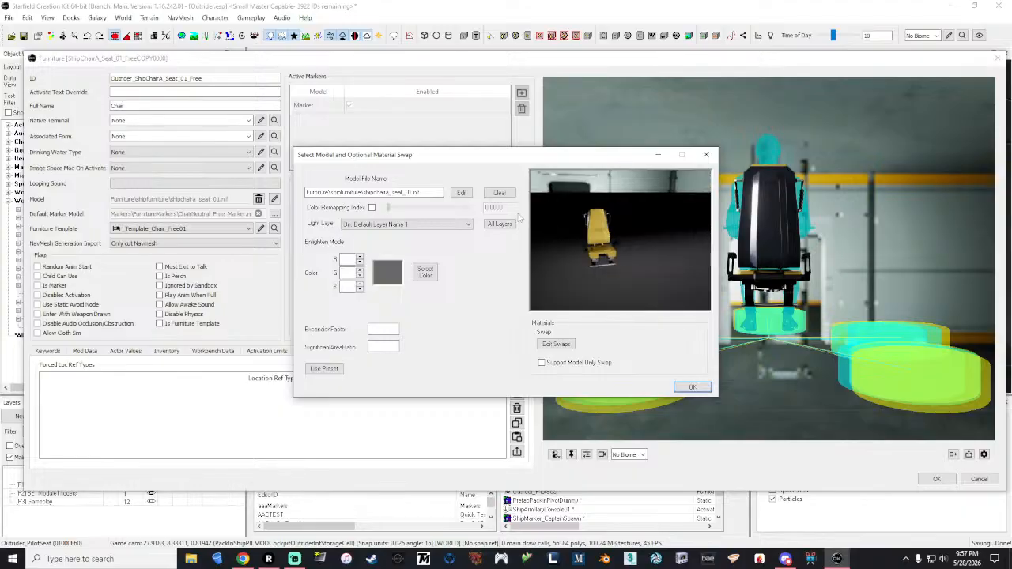
left_click(461, 192)
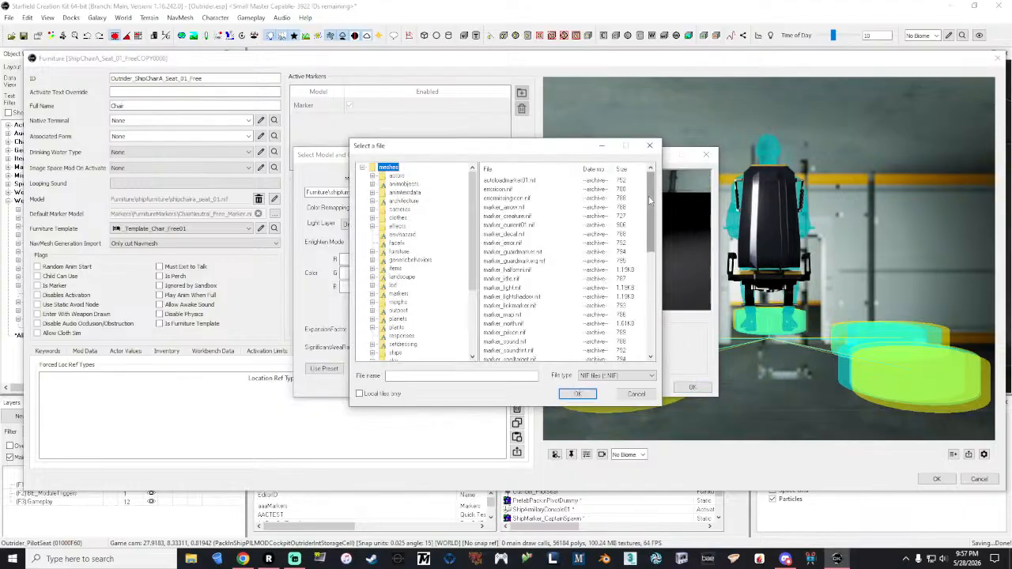
scroll(518, 328, "down", 7)
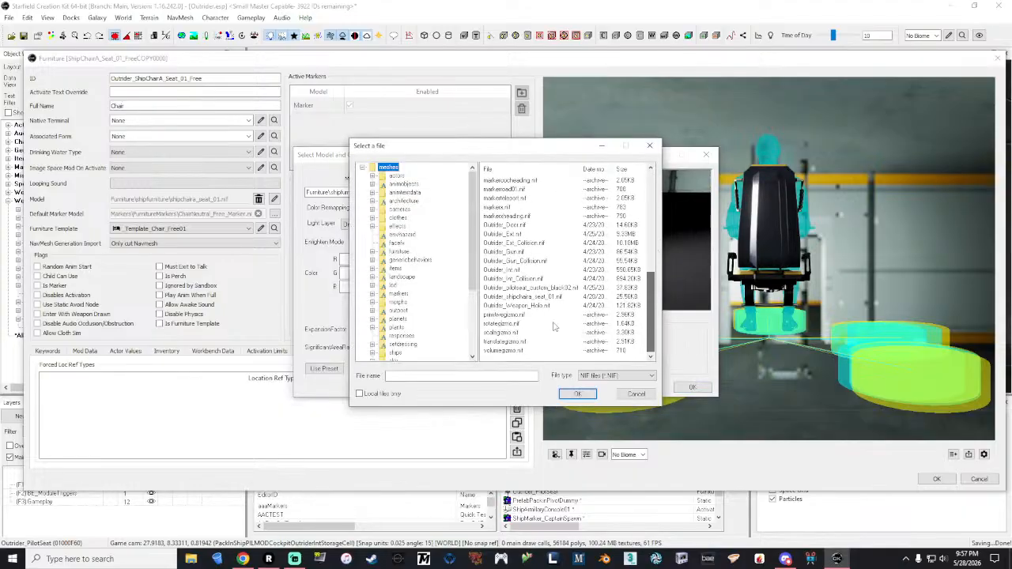
double_click(524, 296)
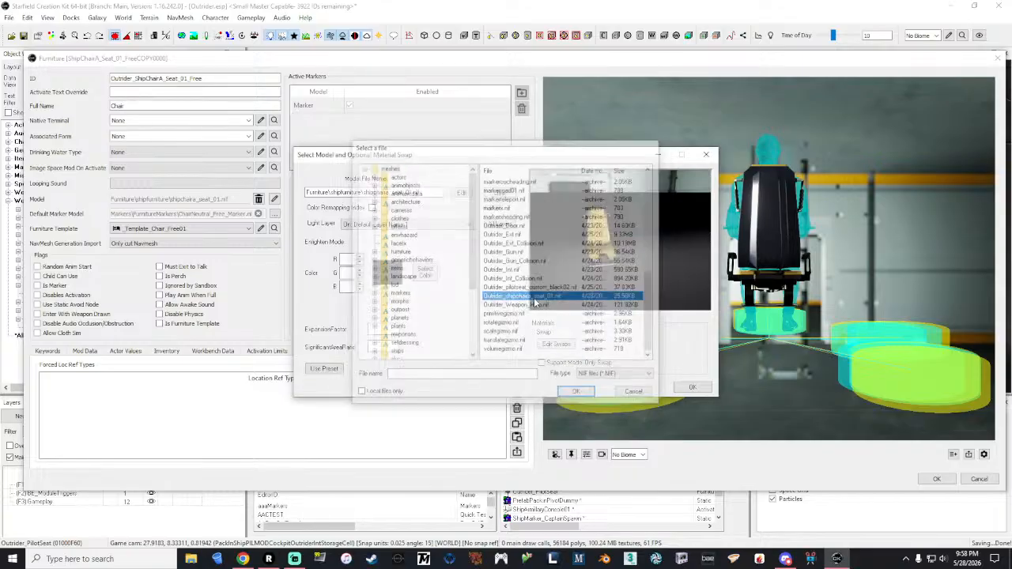
middle_click_drag(647, 249, 687, 245)
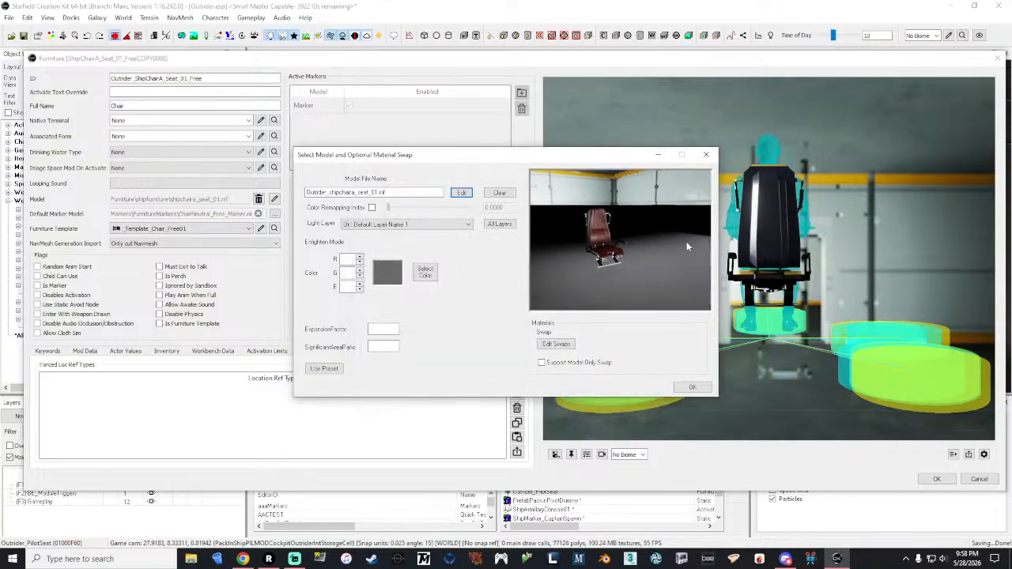
left_click(693, 387)
left_click(938, 479)
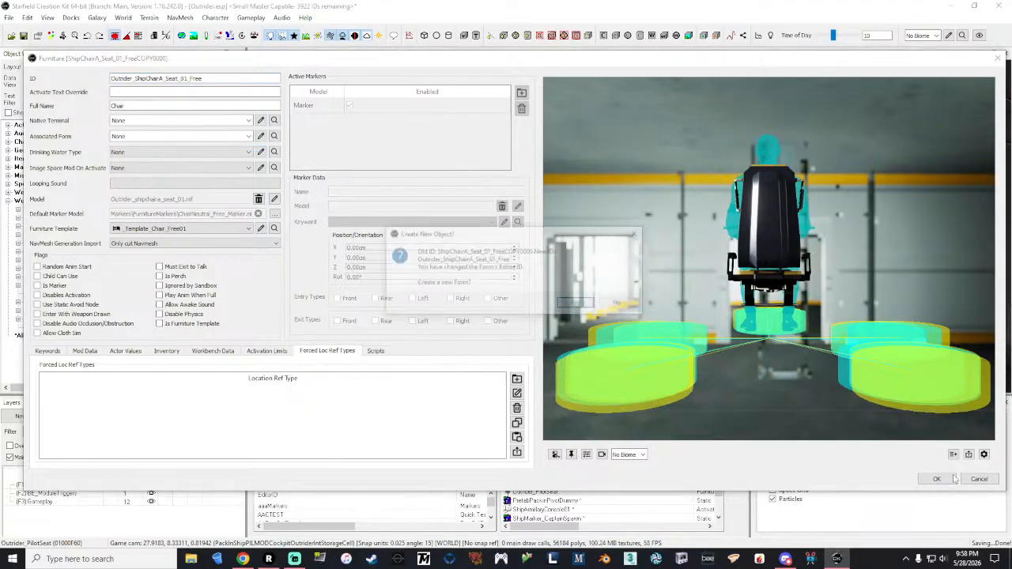
left_click(613, 305)
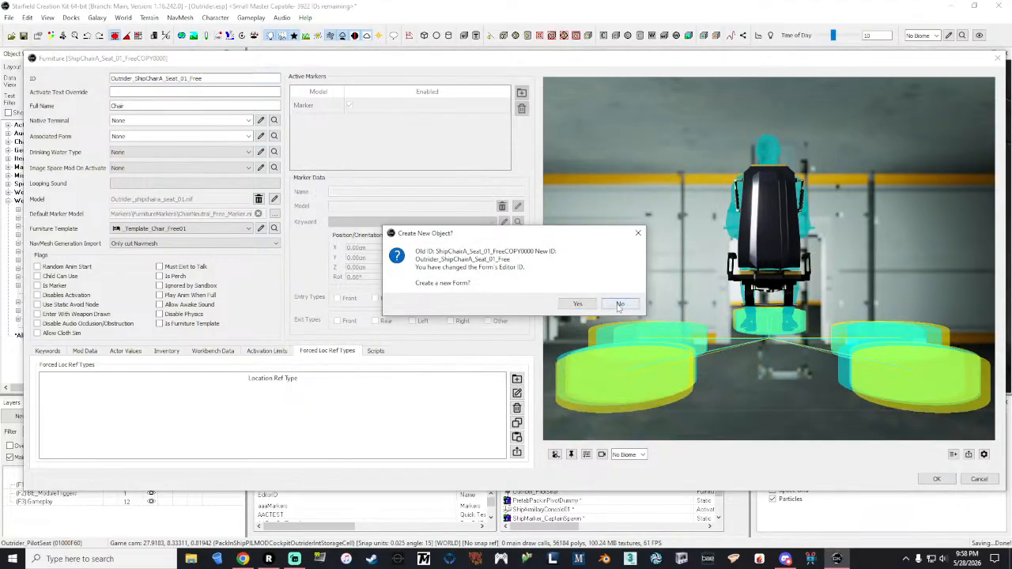
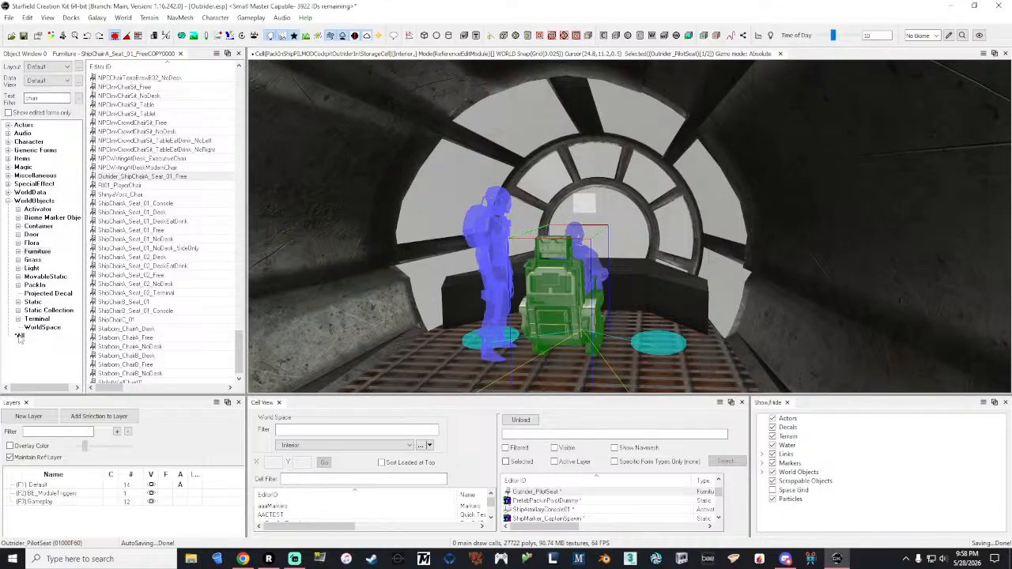
Filter all object types by "shipchaira" and open the ShipChairA_01 pack-in in the render window.
left_click_drag(45, 95, 8, 101)
type("ship")
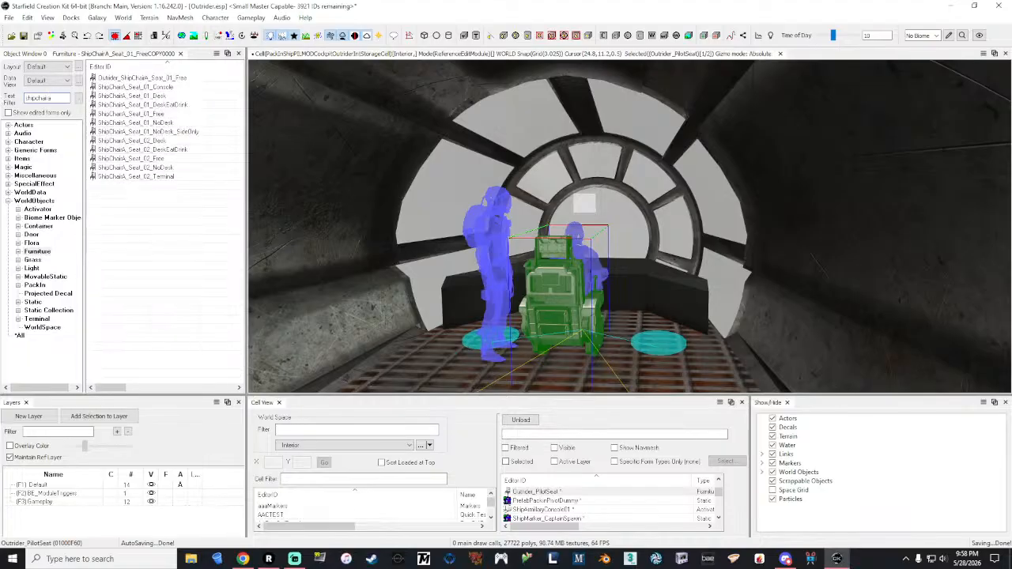
left_click(20, 336)
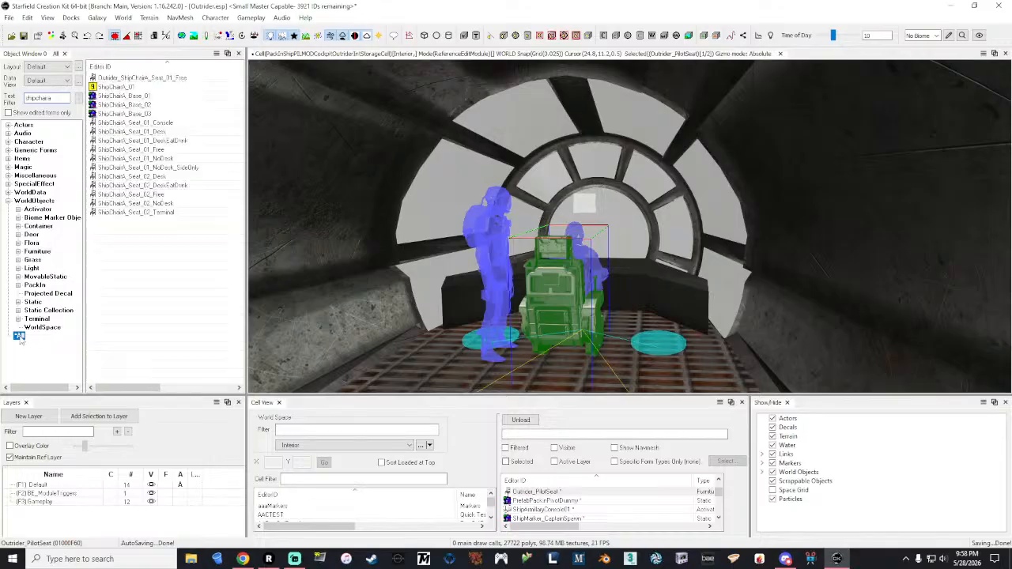
double_click(154, 86)
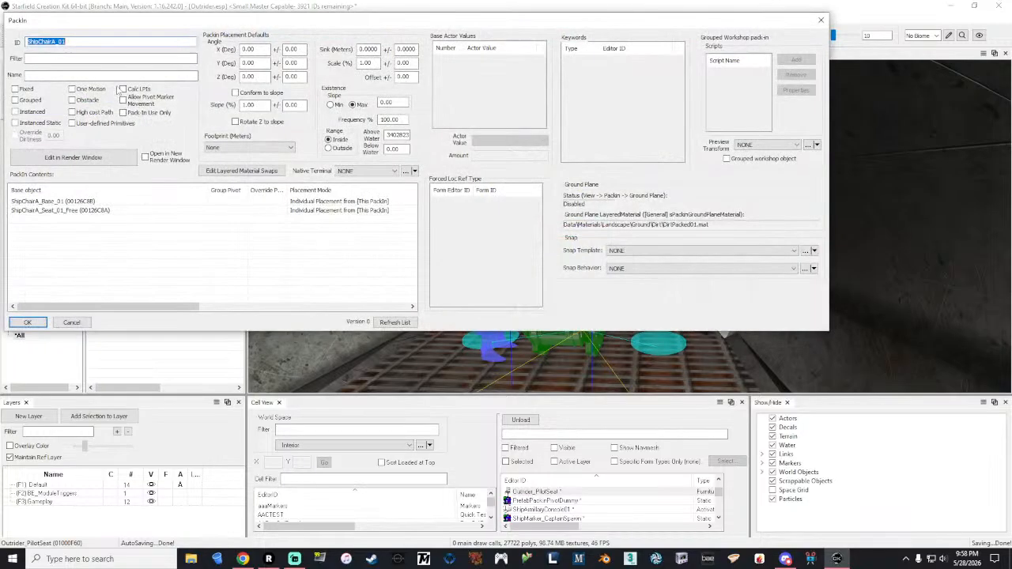
left_click(100, 159)
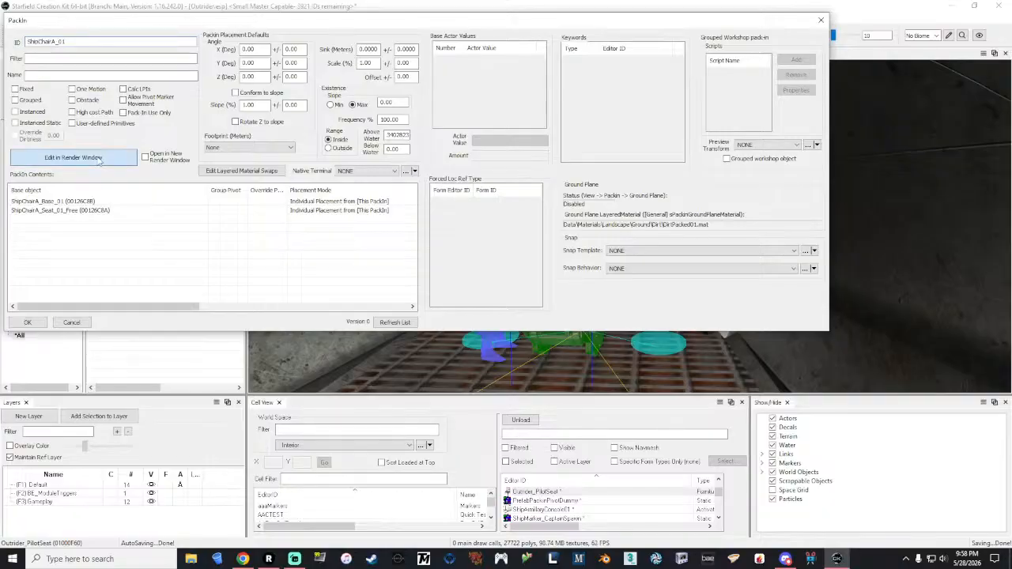
left_click(820, 20)
Examine the pack-in chair from the side, selecting its seat and its base to identify each part.
left_click(624, 260)
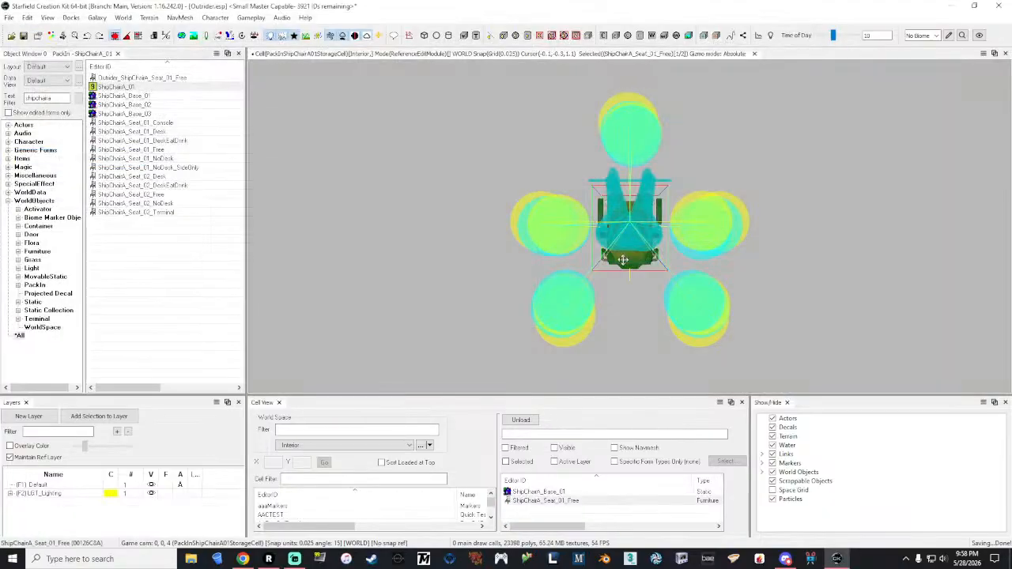
middle_click_drag(623, 260, 641, 248)
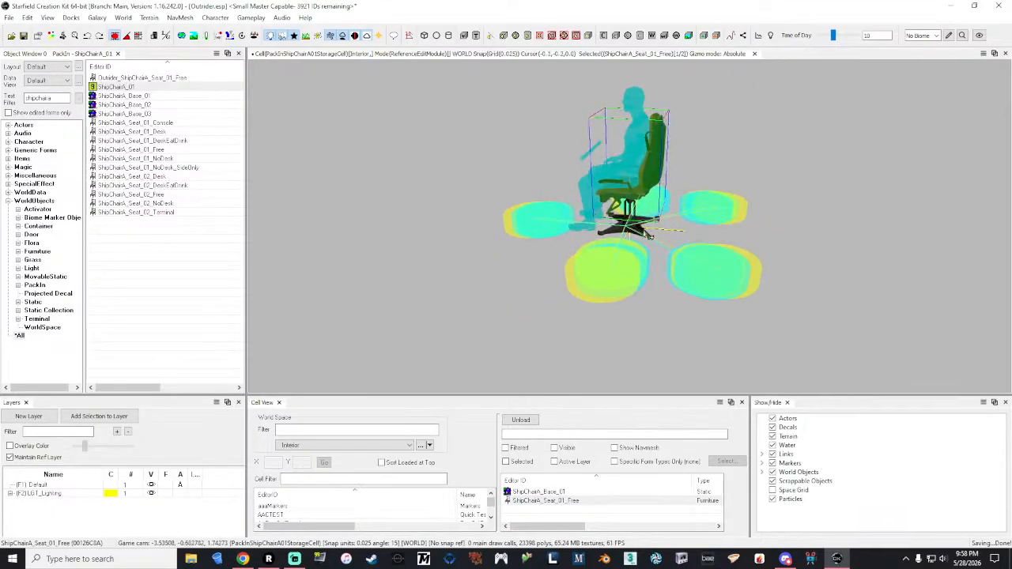
left_click(644, 232)
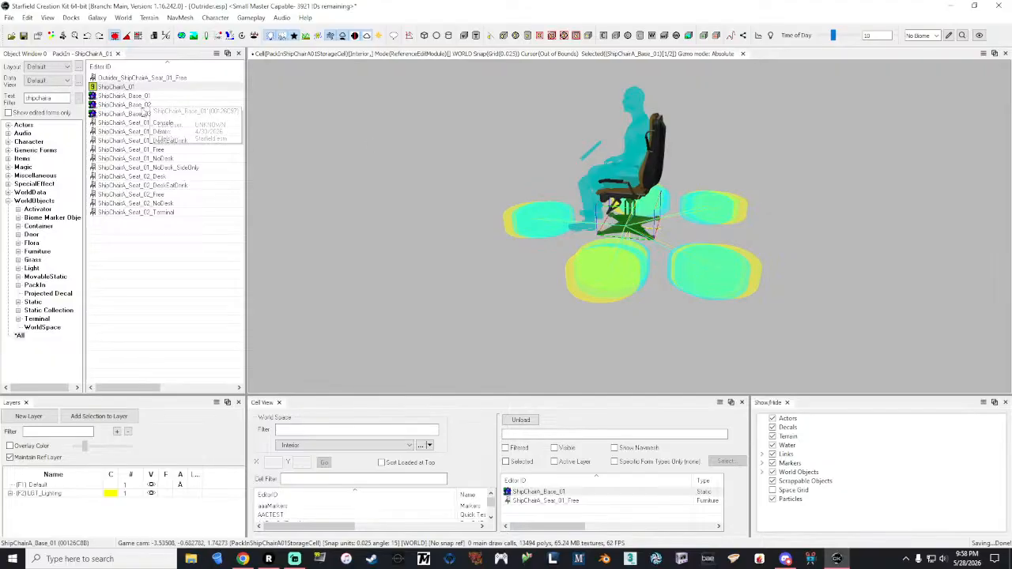
Preview the ShipChairA_Base_02 and ShipChairA_Base_03 static models.
left_click(142, 105)
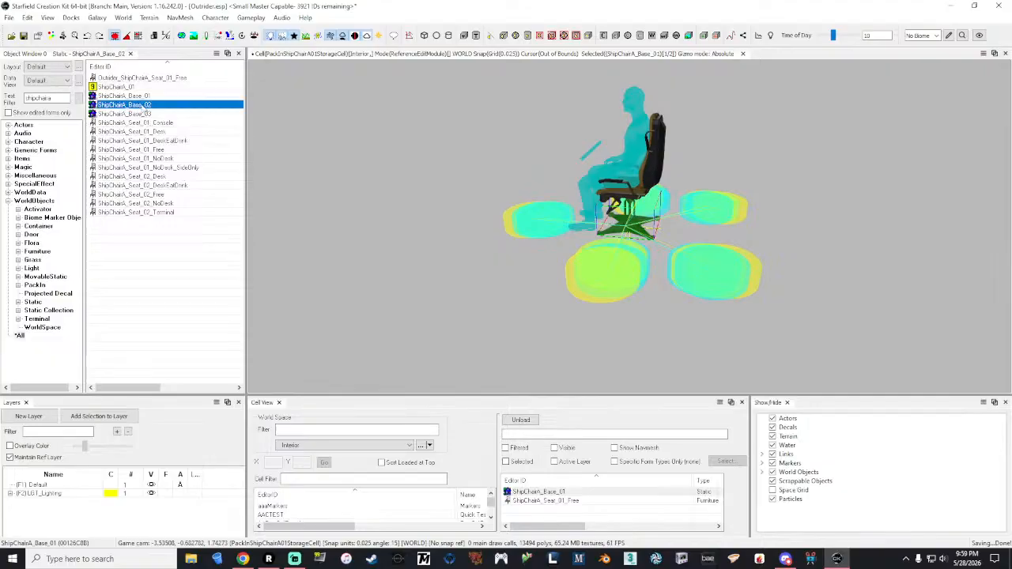
double_click(142, 105)
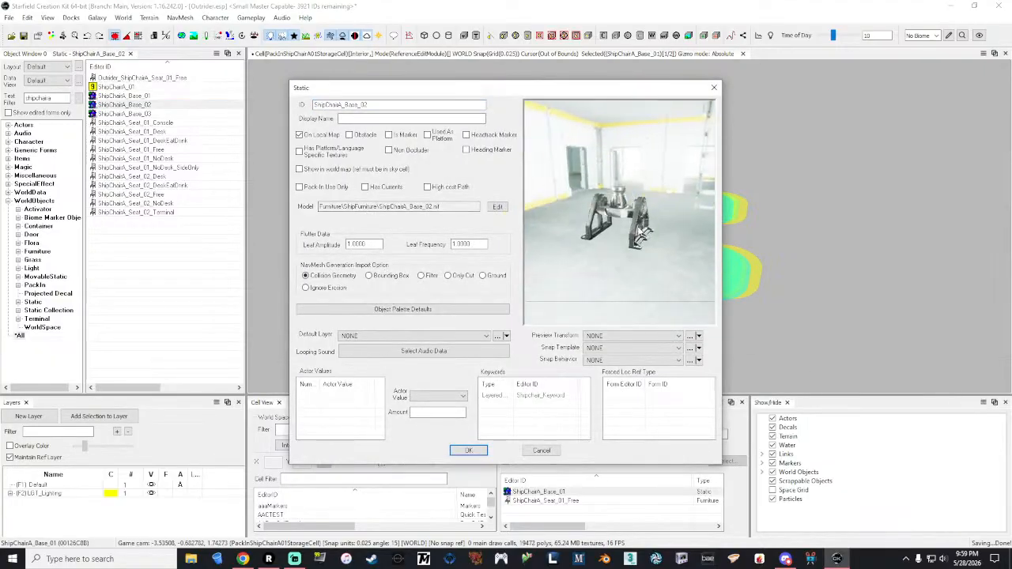
left_click(714, 88)
left_click(141, 115)
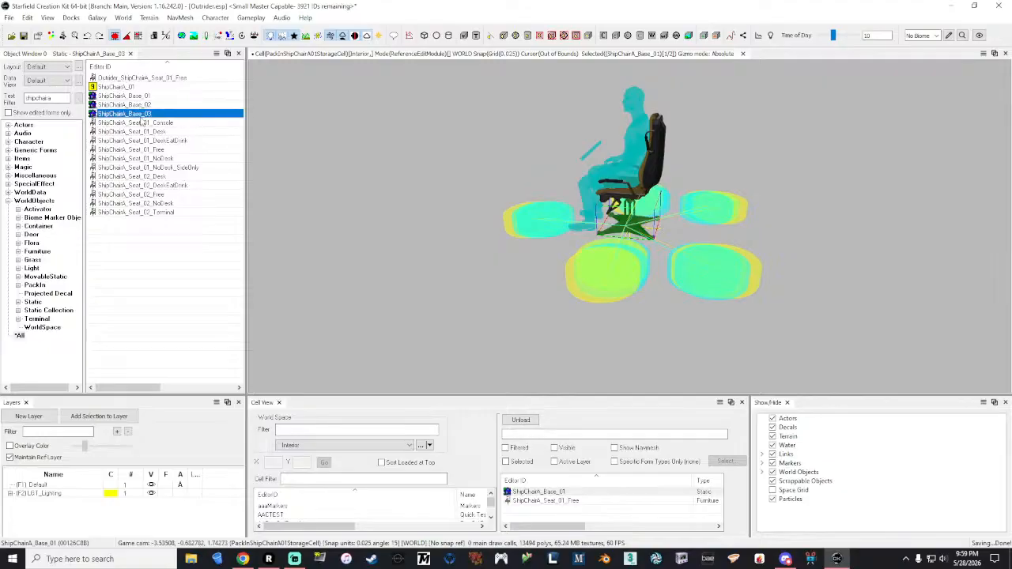
double_click(135, 114)
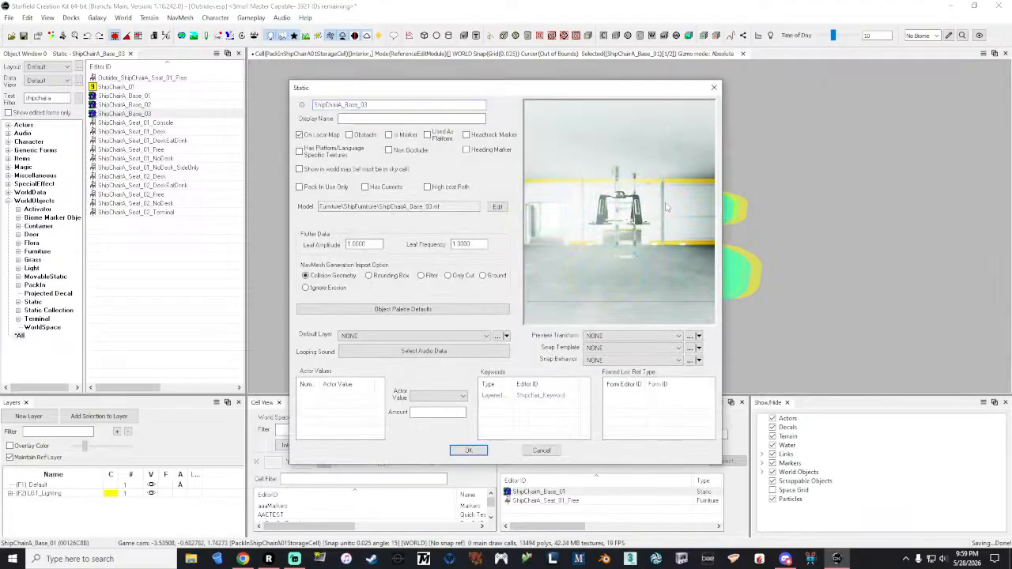
left_click(714, 88)
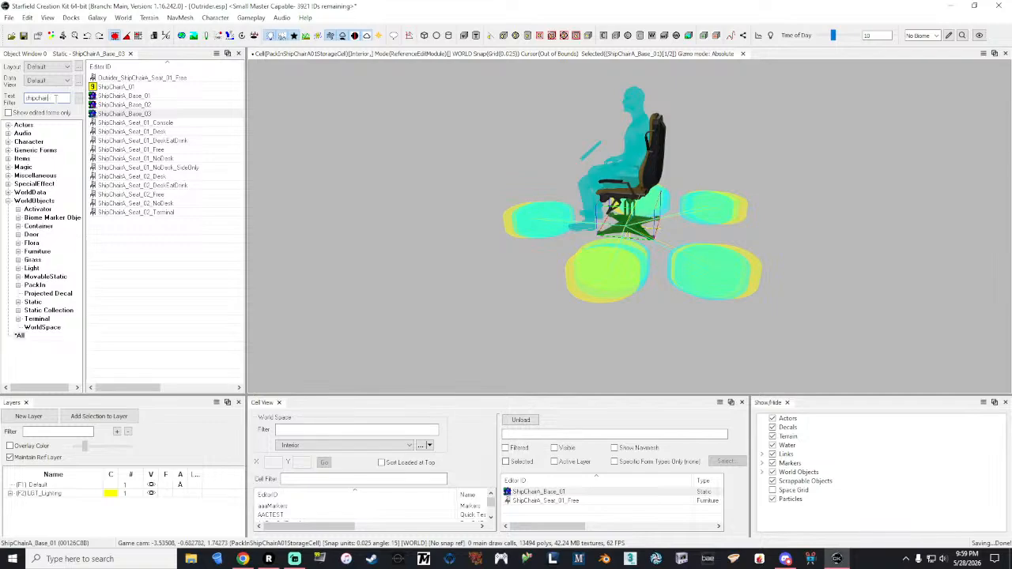
Filter the objects by "shipchair*base" and preview the ShipChairB_Base_01 static model.
type("se")
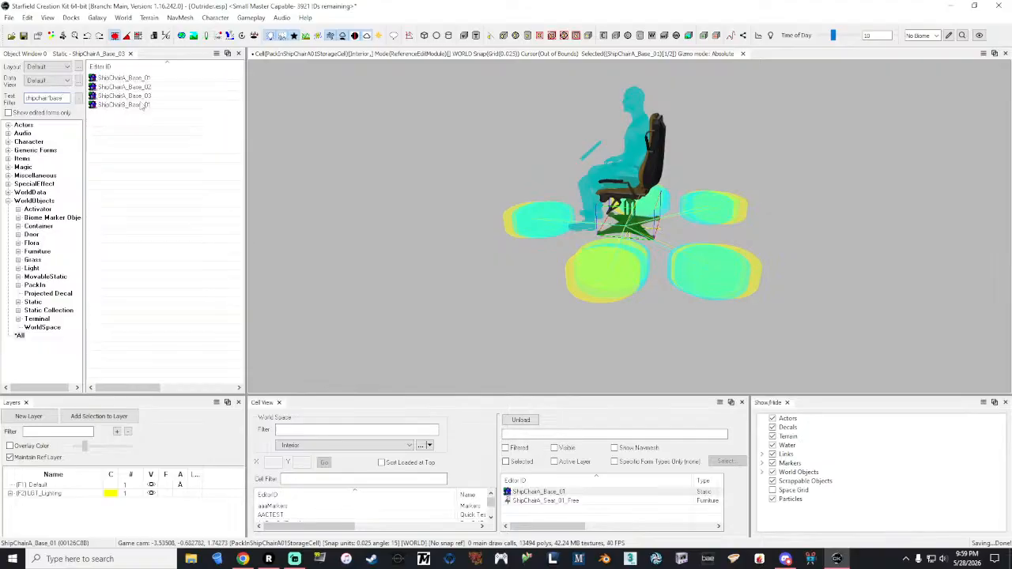
left_click(141, 105)
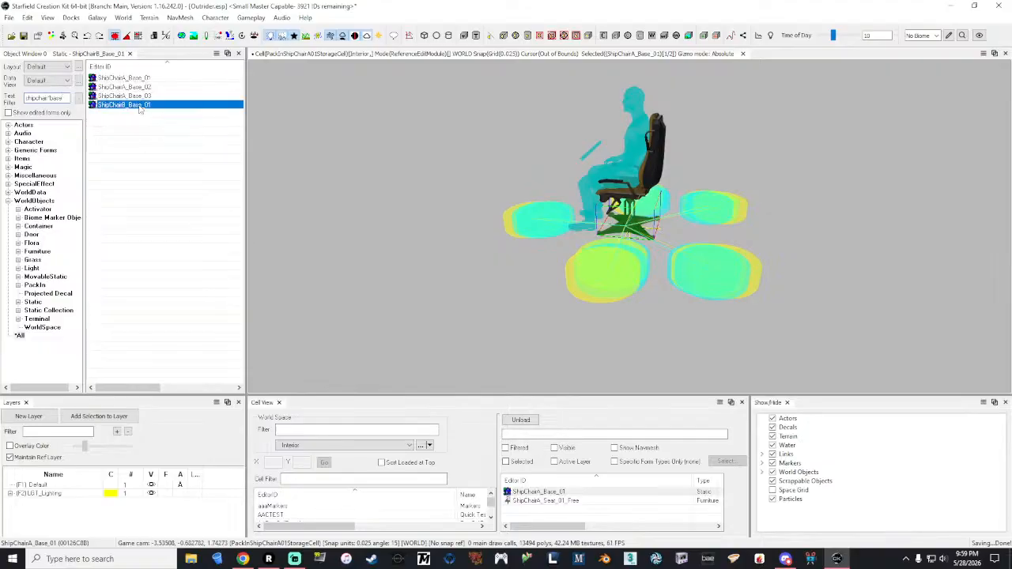
double_click(141, 107)
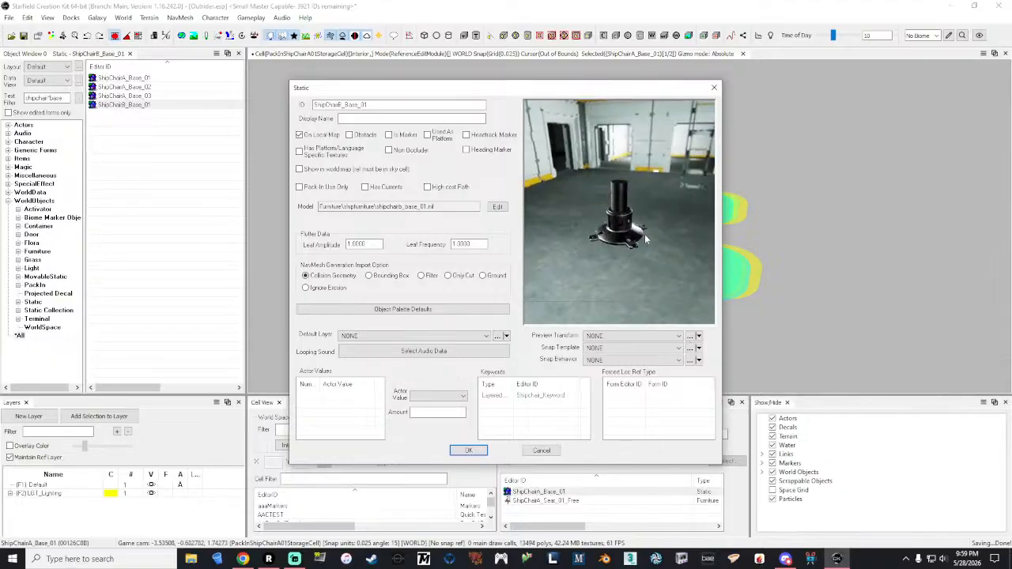
left_click(712, 85)
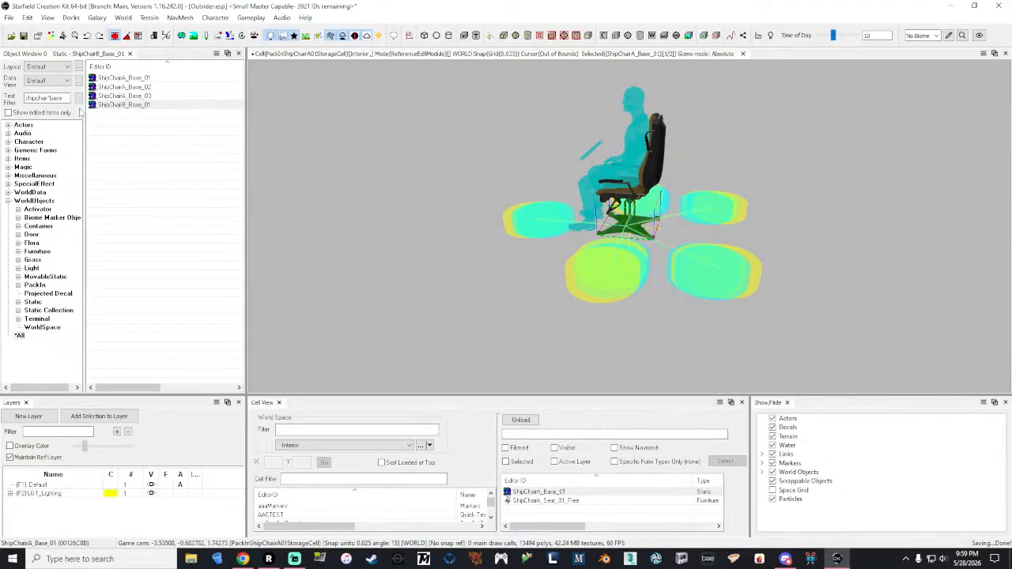
Filter the objects by "shipchaira" and duplicate the ShipChairA_01 pack-in once with the default rename settings.
left_click_drag(66, 98, 20, 98)
left_click_drag(68, 98, 50, 98)
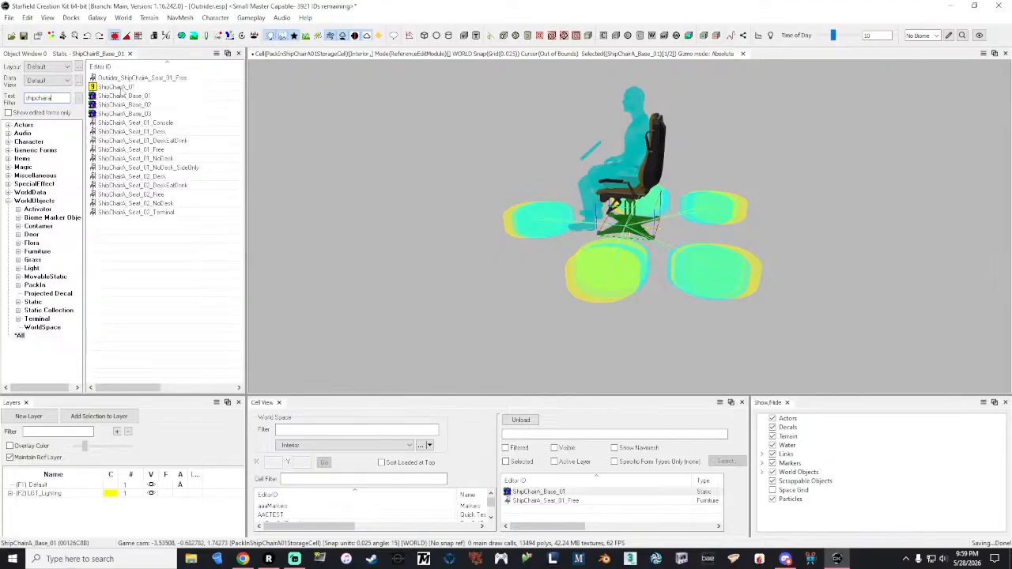
left_click(118, 89)
right_click(119, 88)
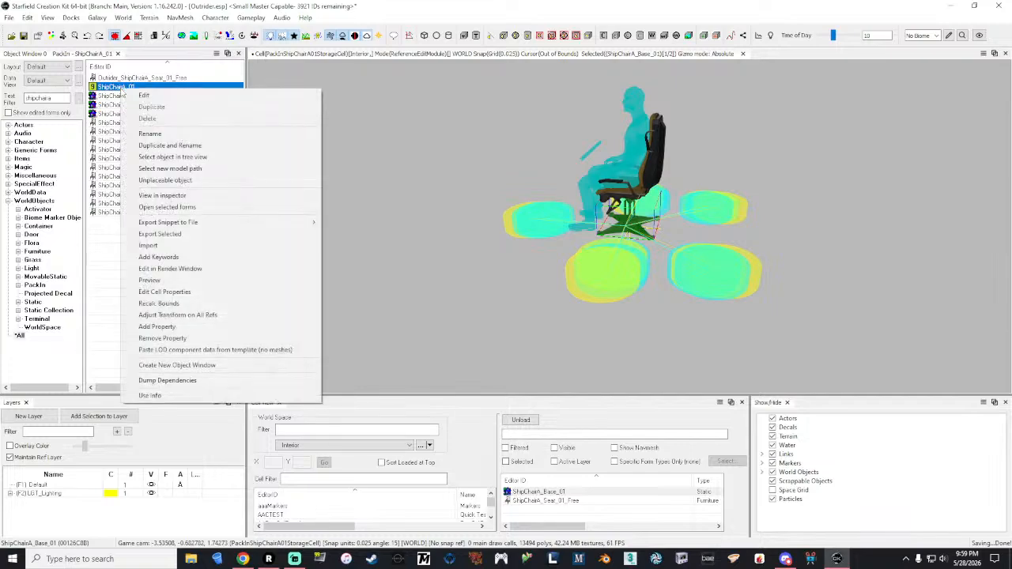
left_click(190, 146)
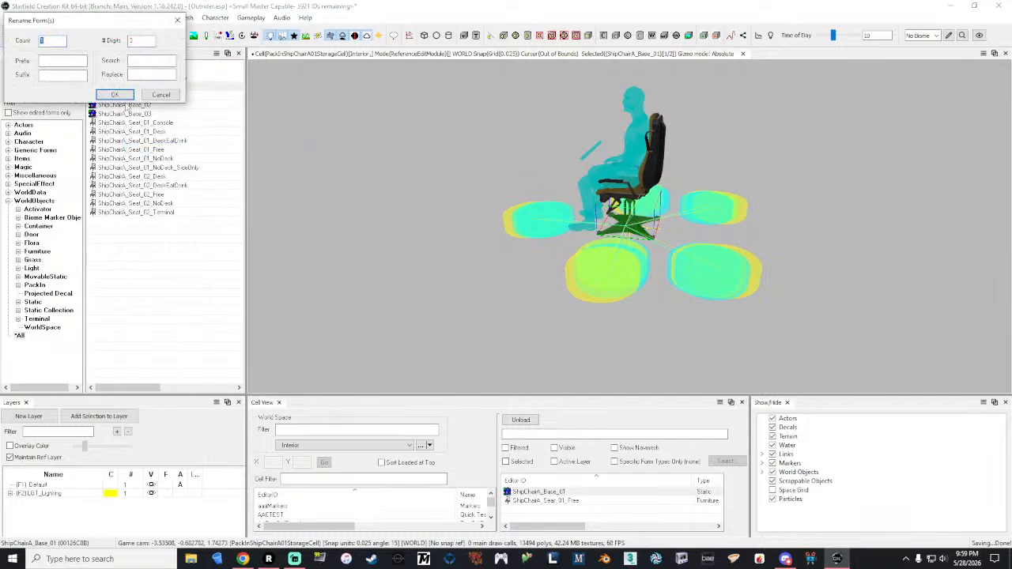
key("Return")
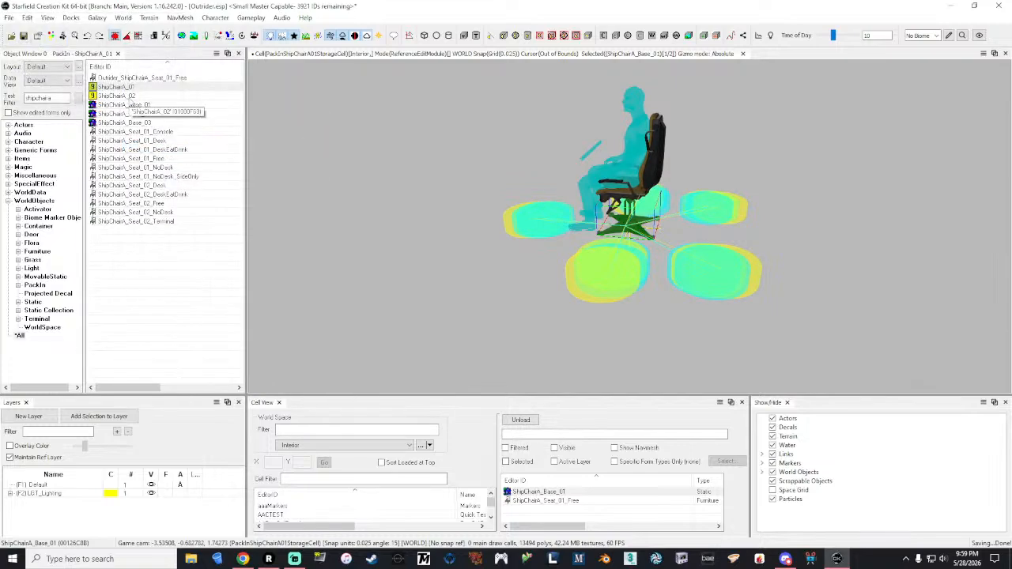
Rename the duplicated chair pack-in as Outrider_ShipChairA_02.
double_click(119, 96)
left_click(65, 41)
key("BackSpace")
type("3")
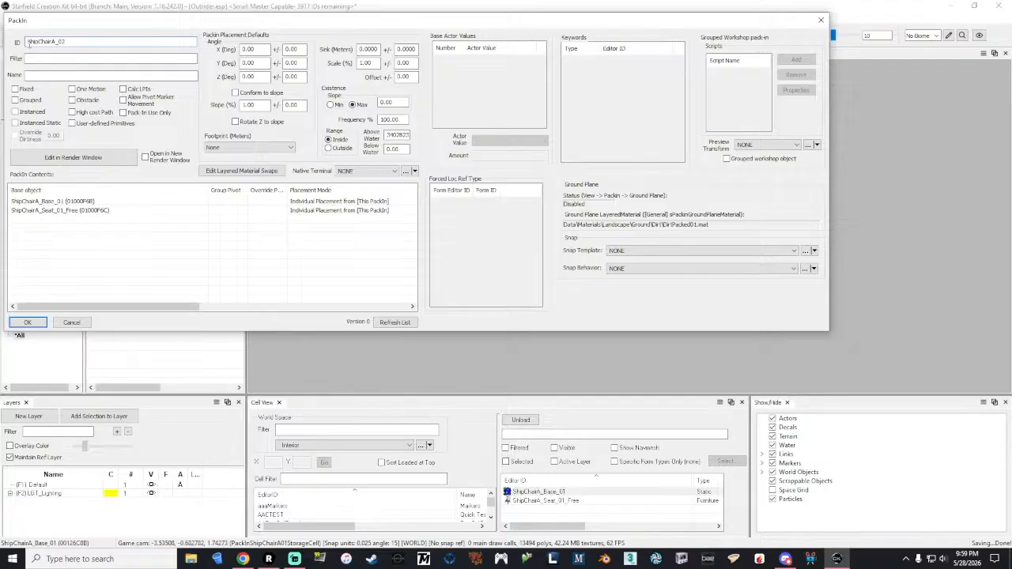
type("Outrider_")
left_click(27, 323)
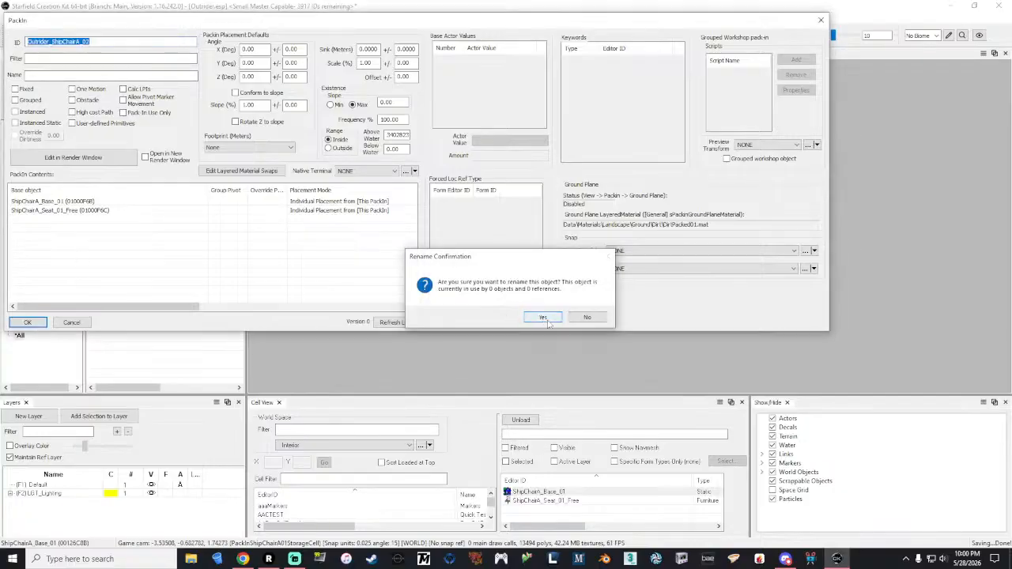
left_click(544, 317)
Open the Outrider_ShipChairA_02 pack-in in the render window and delete its original seat and base.
double_click(126, 77)
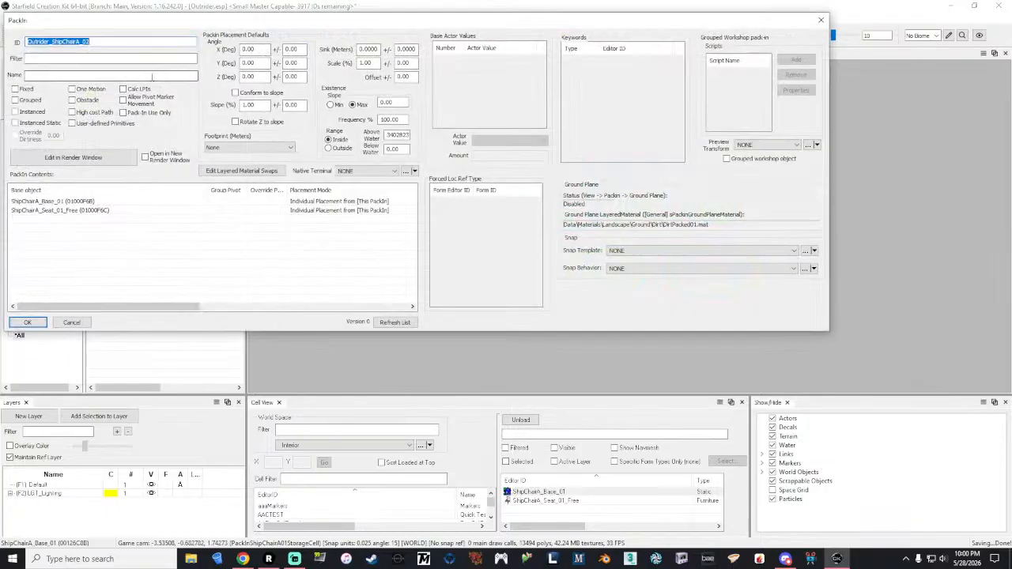
left_click(93, 157)
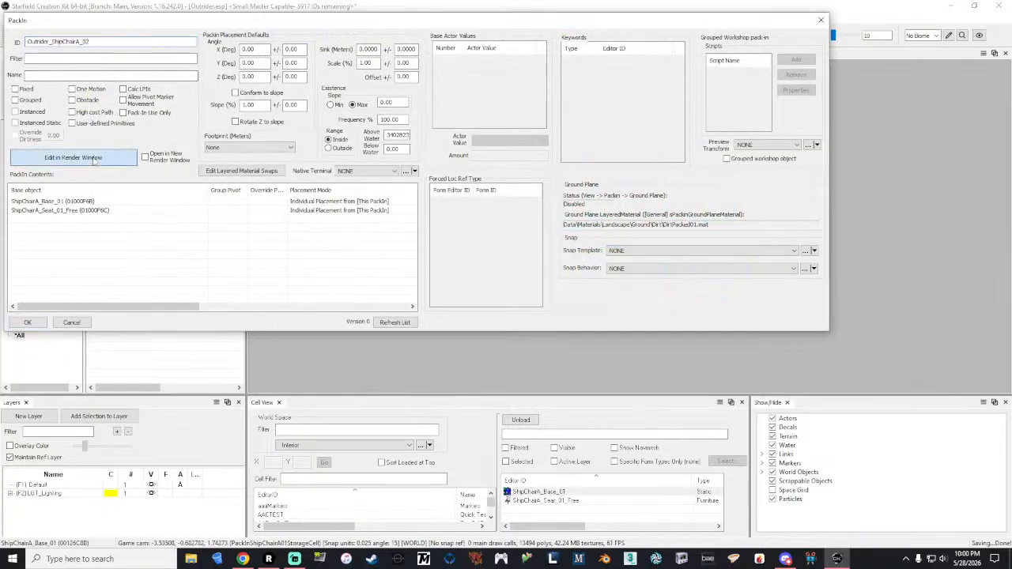
left_click(821, 20)
left_click(636, 259)
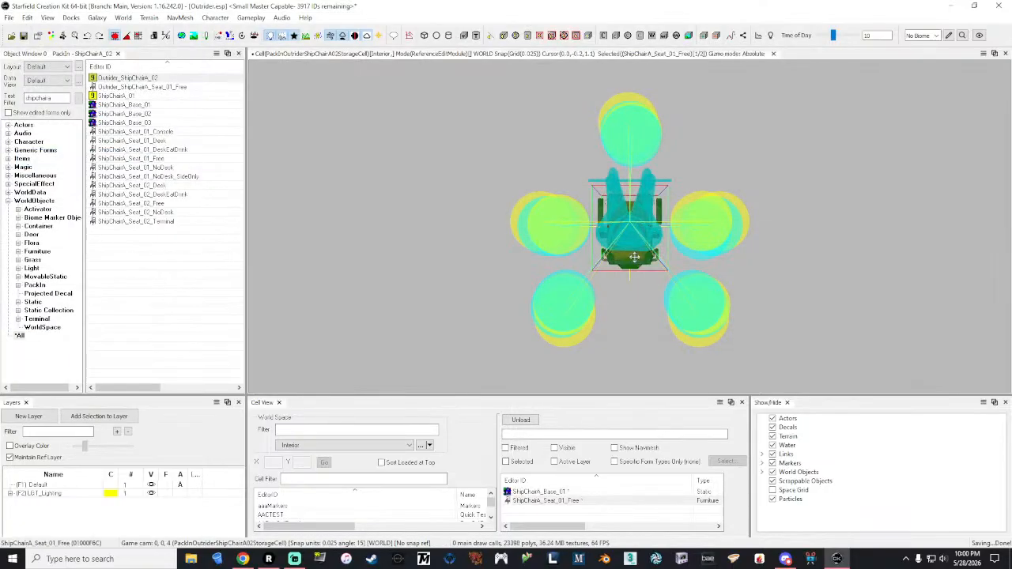
middle_click_drag(634, 258, 631, 235, "shift")
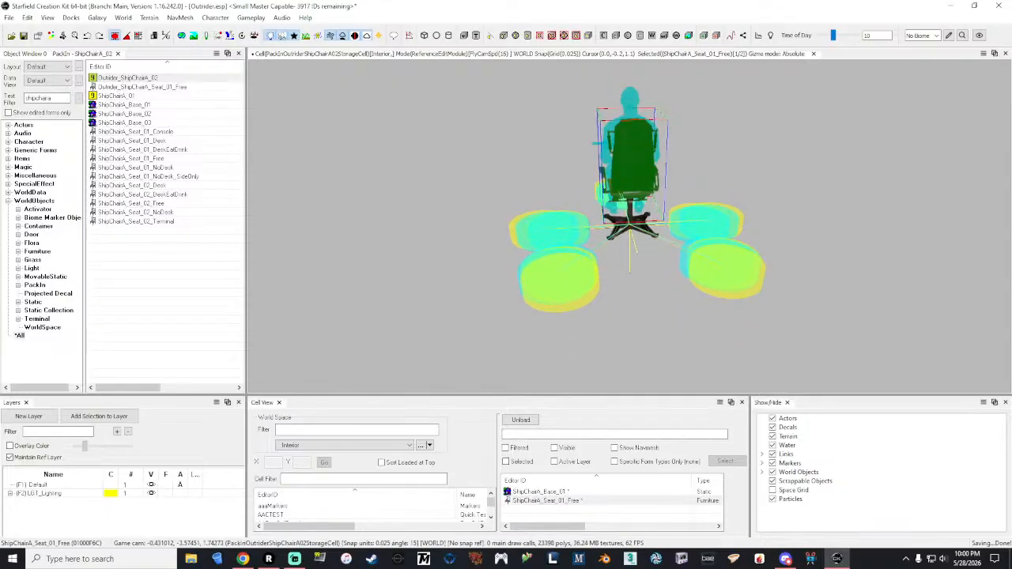
left_click(625, 229)
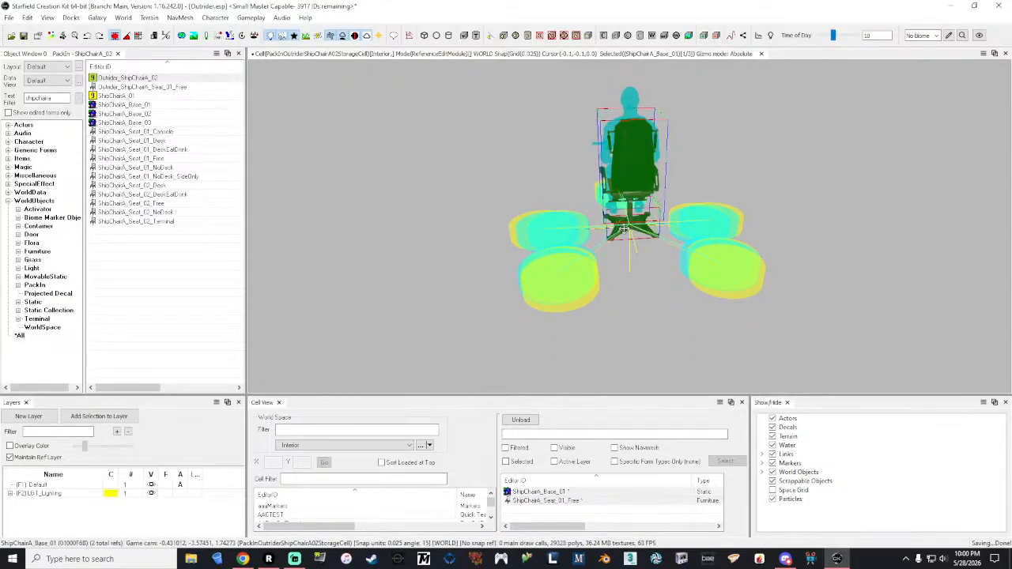
key("Delete")
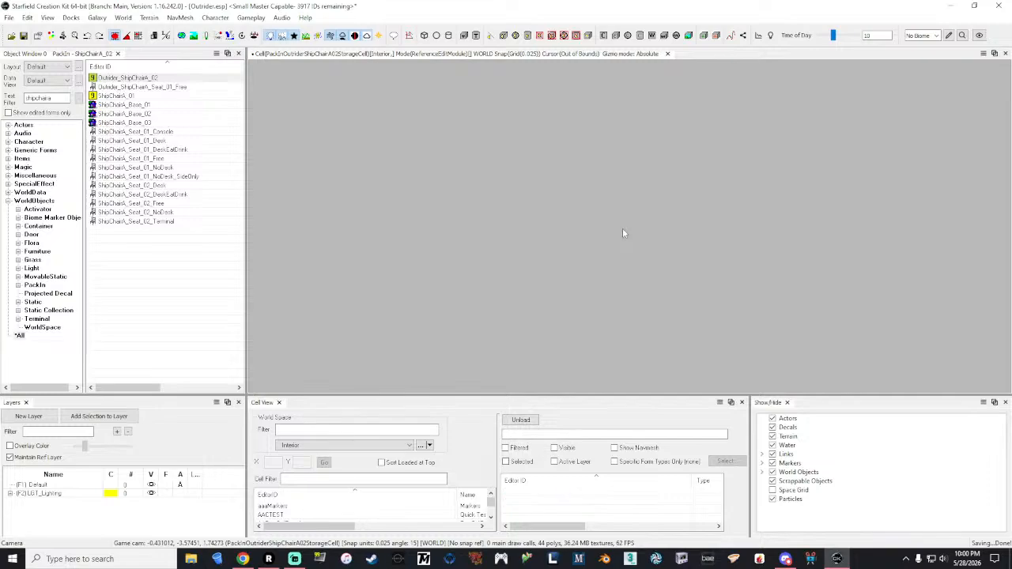
Place Outrider_ShipChairA_Seat_01_Free in the emptied pack-in cell and set its X, Y and Z position to 0.
left_click_drag(124, 90, 326, 123)
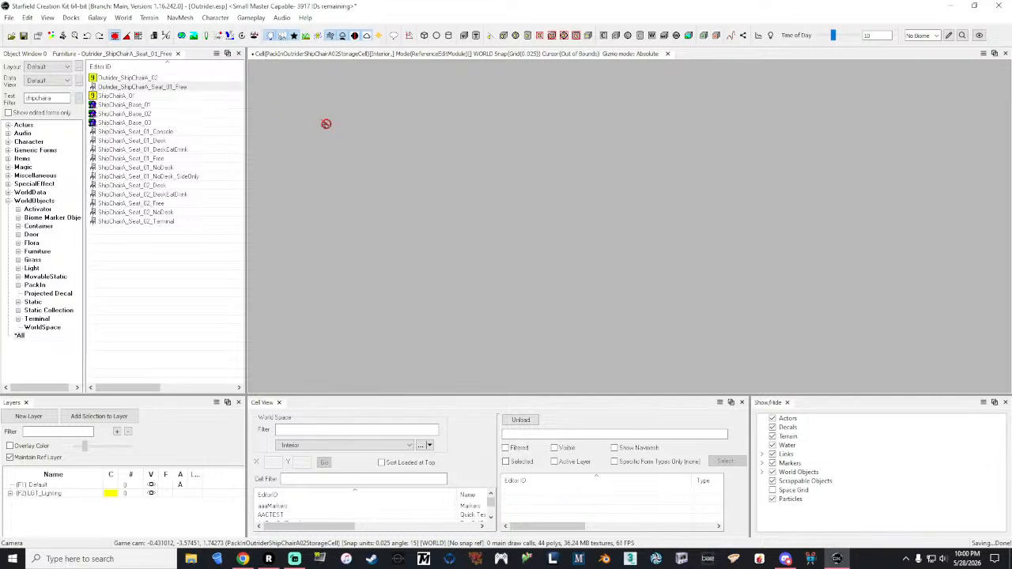
left_click_drag(567, 246, 567, 246)
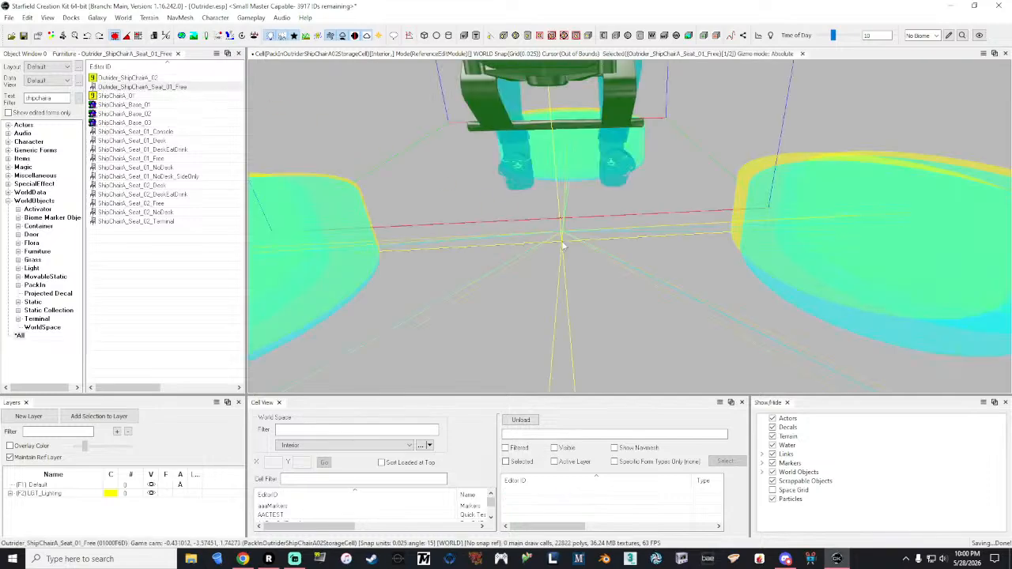
right_click(615, 110)
left_click(660, 147)
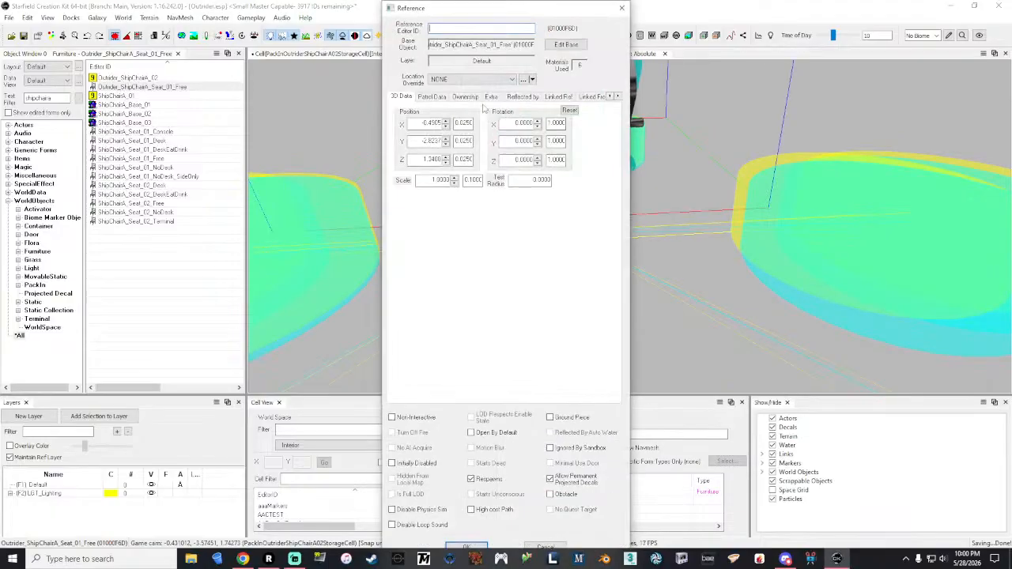
type("0")
key("Tab")
type("0")
key("Tab")
type("0")
key("Tab")
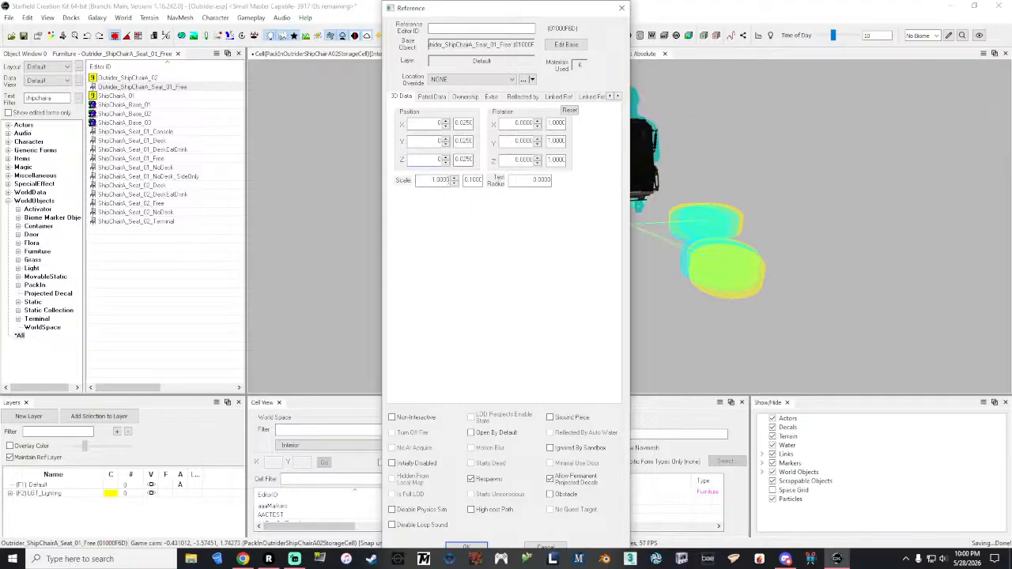
left_click(485, 547)
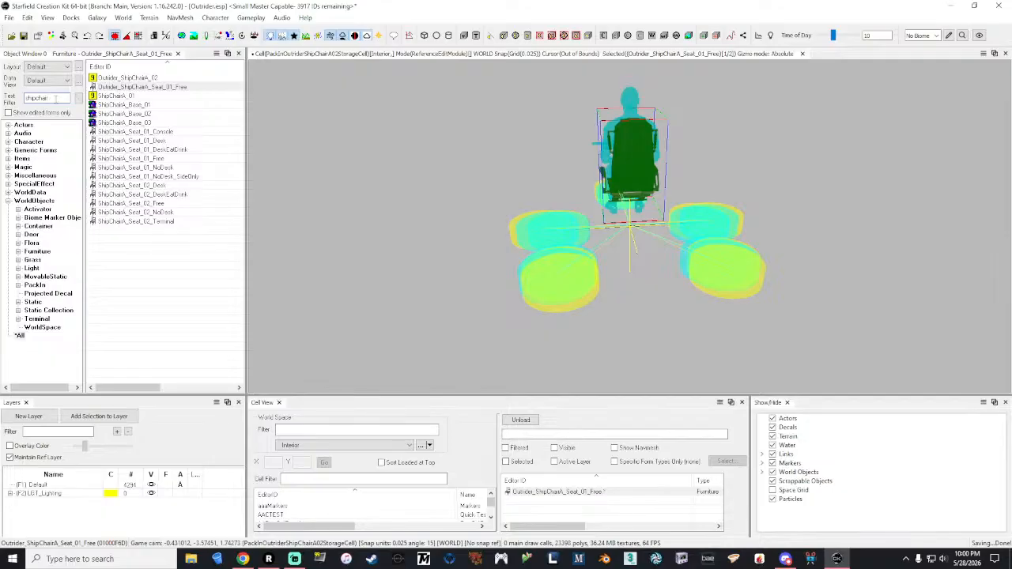
Filter by "shipchair*base", place ShipChairB_Base_01 under the seat and set its X, Y and Z position to 0.
key("BackSpace")
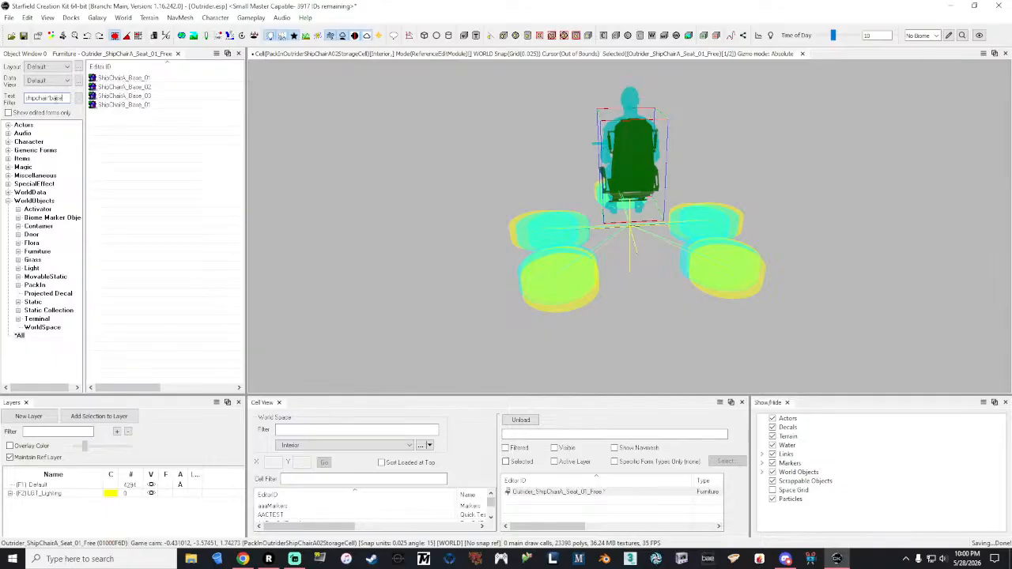
left_click_drag(134, 105, 641, 289)
right_click(641, 289)
left_click(672, 234)
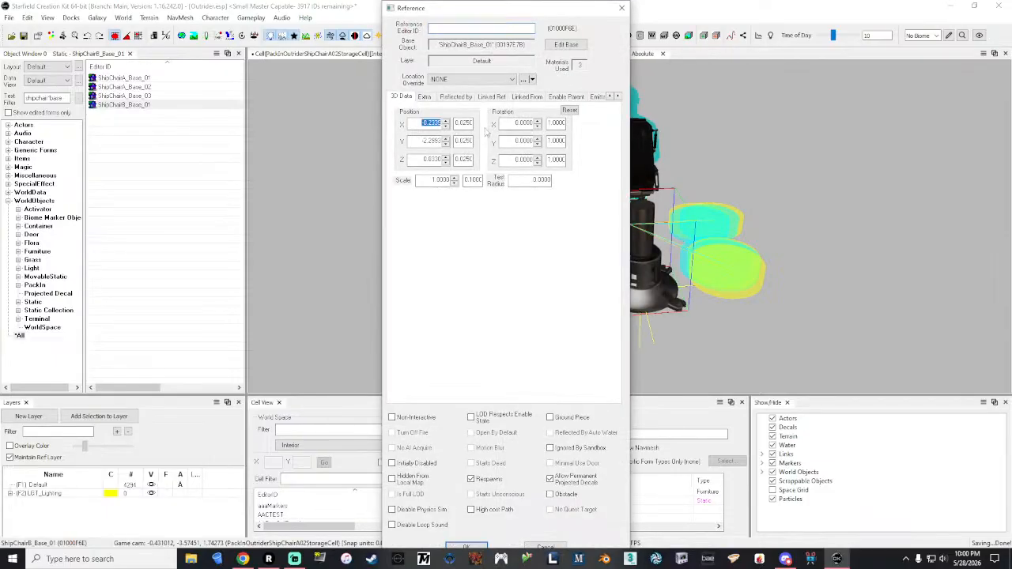
type("0")
key("Tab")
type("0")
key("Tab")
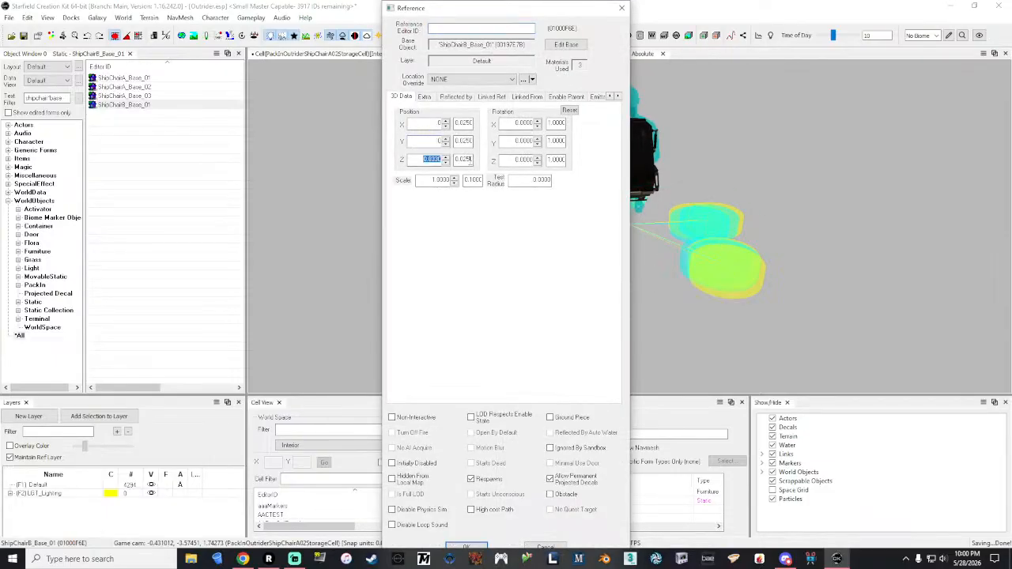
type("0")
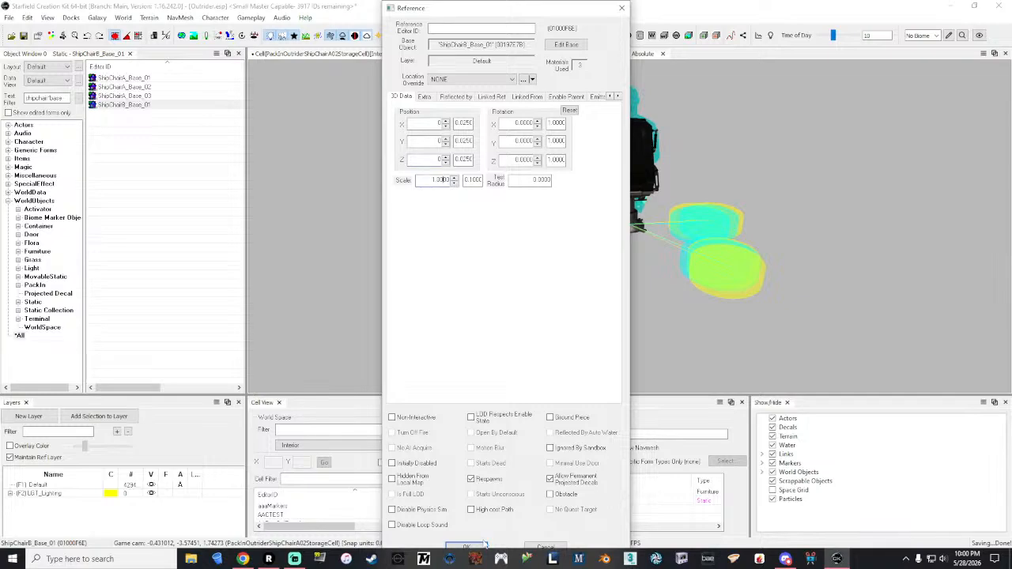
left_click(479, 548)
left_click(646, 188)
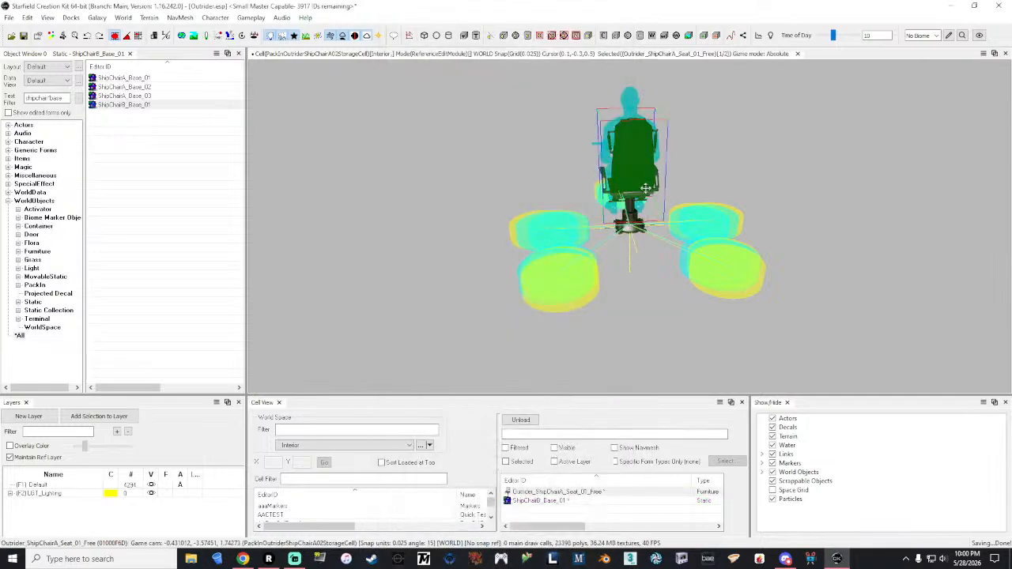
middle_click_drag(645, 189, 728, 176)
mouse_move(661, 184)
right_mouse_down()
mouse_move(704, 187)
mouse_move(661, 183)
right_mouse_up()
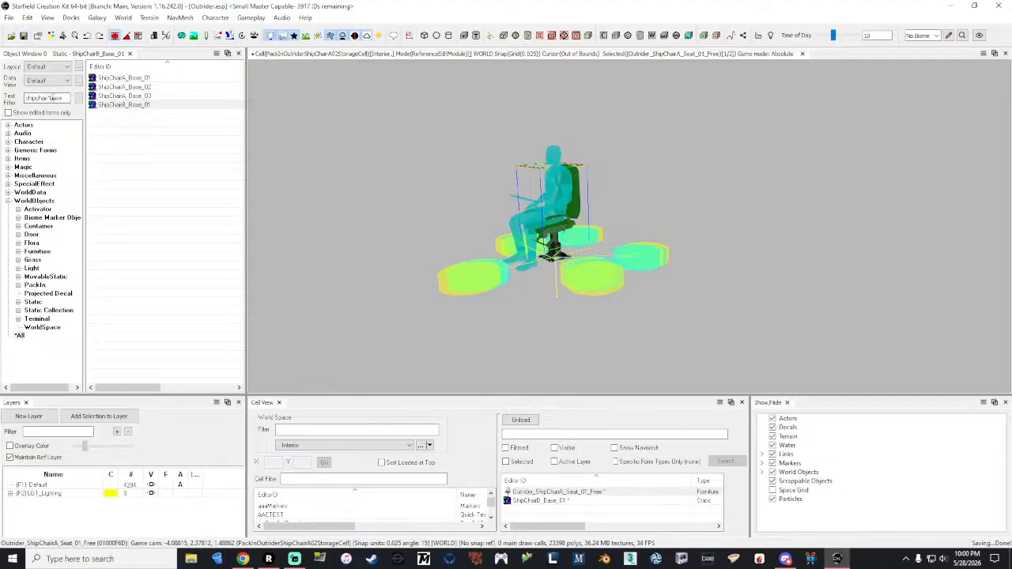
Filter the objects by "outrider" and open the ShipPI_LMOD_Cockpit_Outrider_Int pack-in in the render window.
double_click(50, 97)
type("outrider")
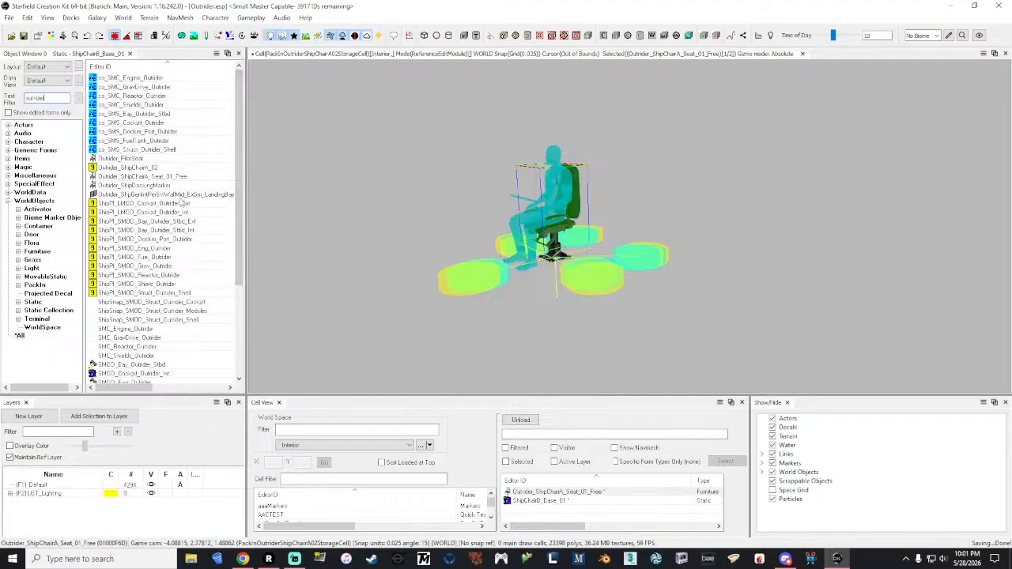
double_click(146, 212)
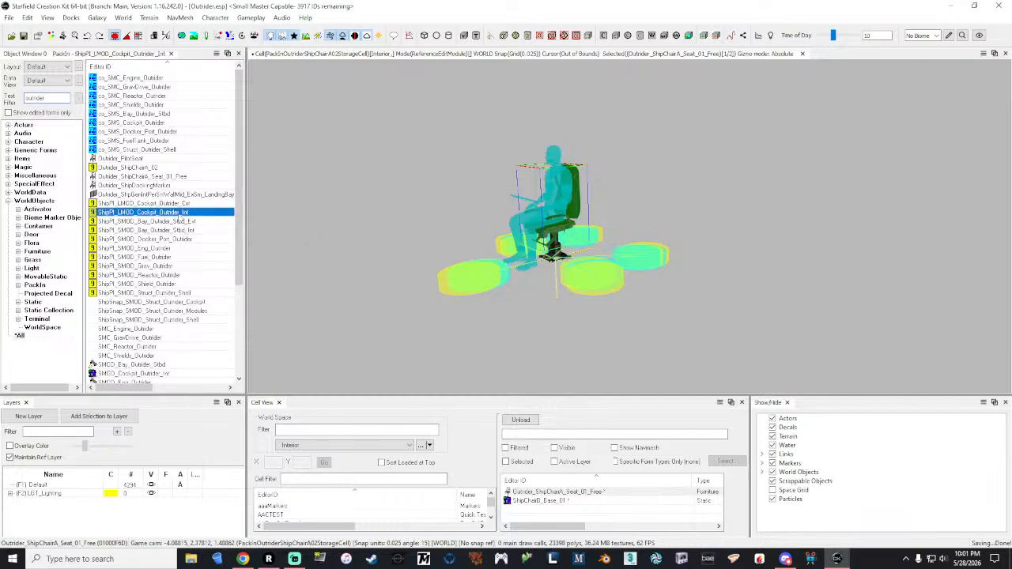
left_click(73, 157)
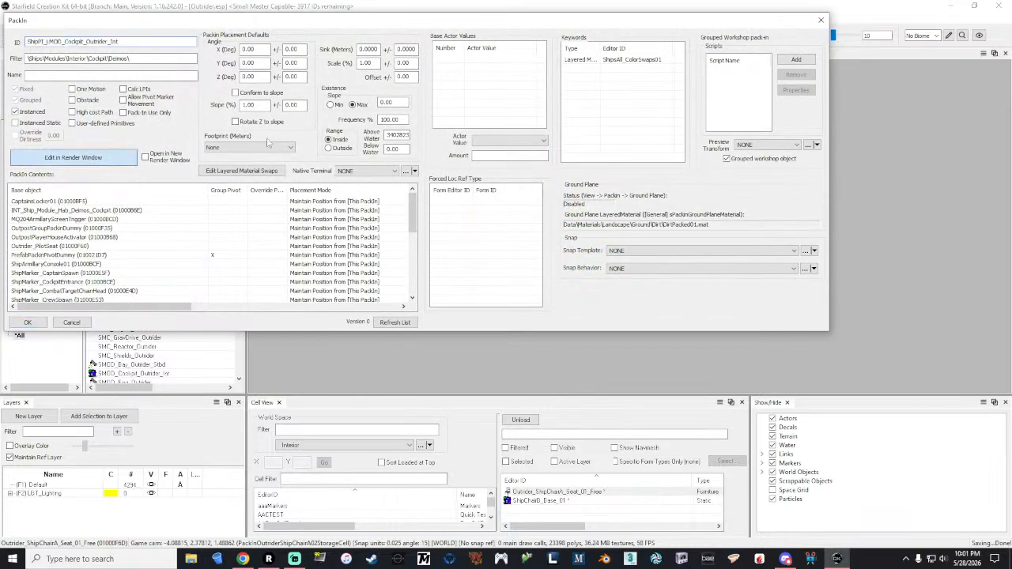
left_click(822, 21)
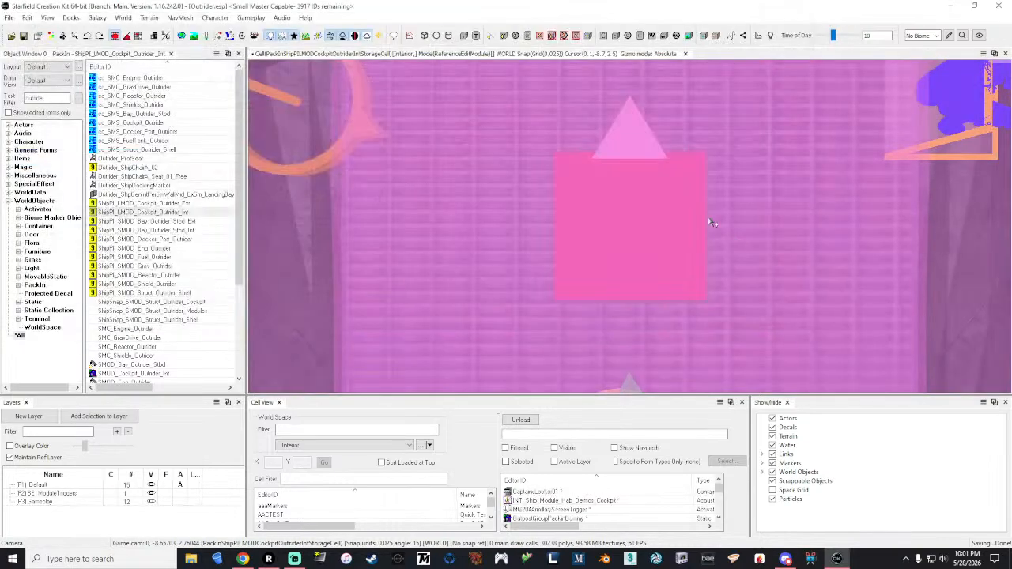
Select the cockpit's hab module volume and examine the interior layout and its markers from above and from the side.
left_click(668, 240)
key("grave")
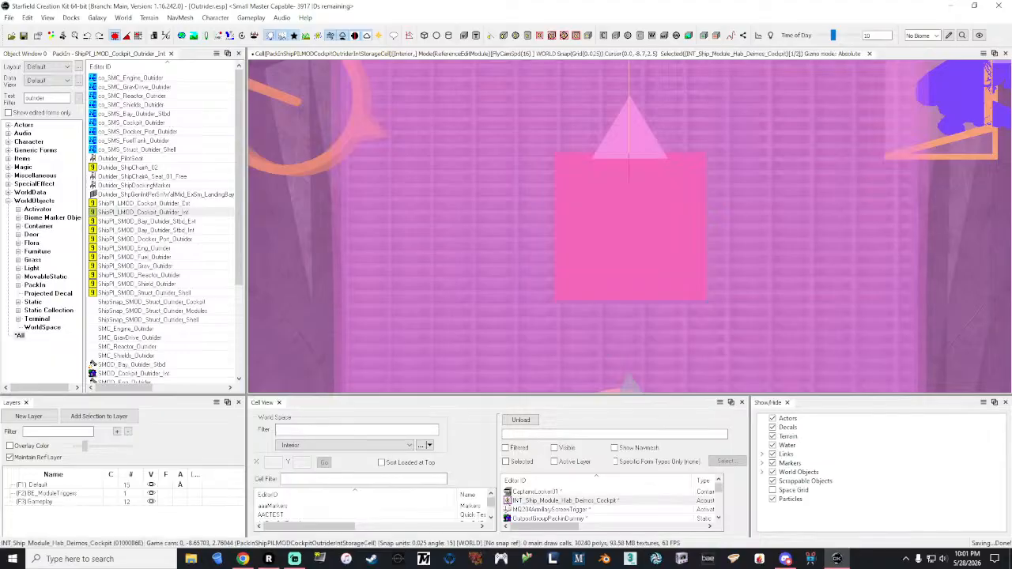
key("w")
key("s")
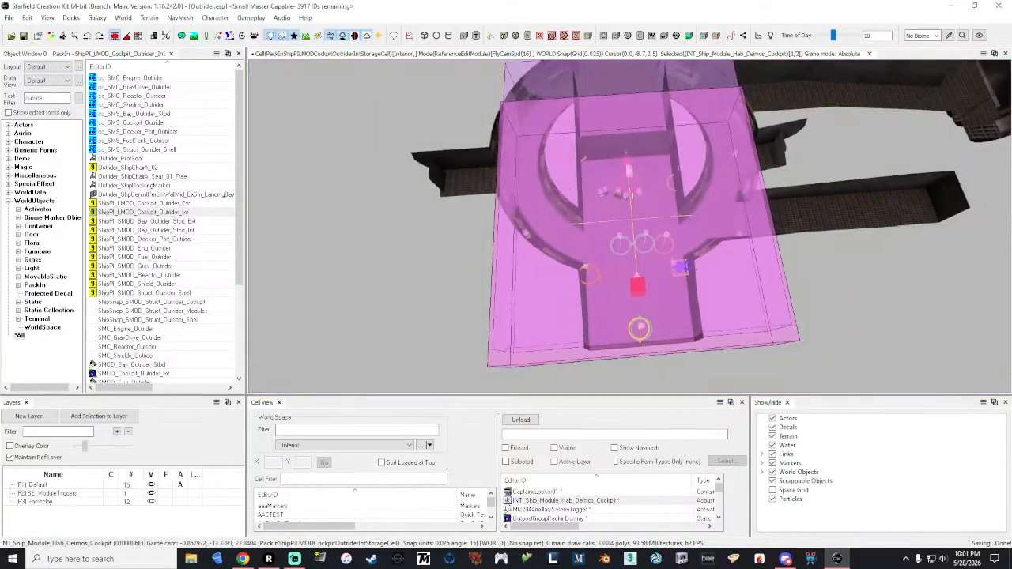
key("d")
key("w")
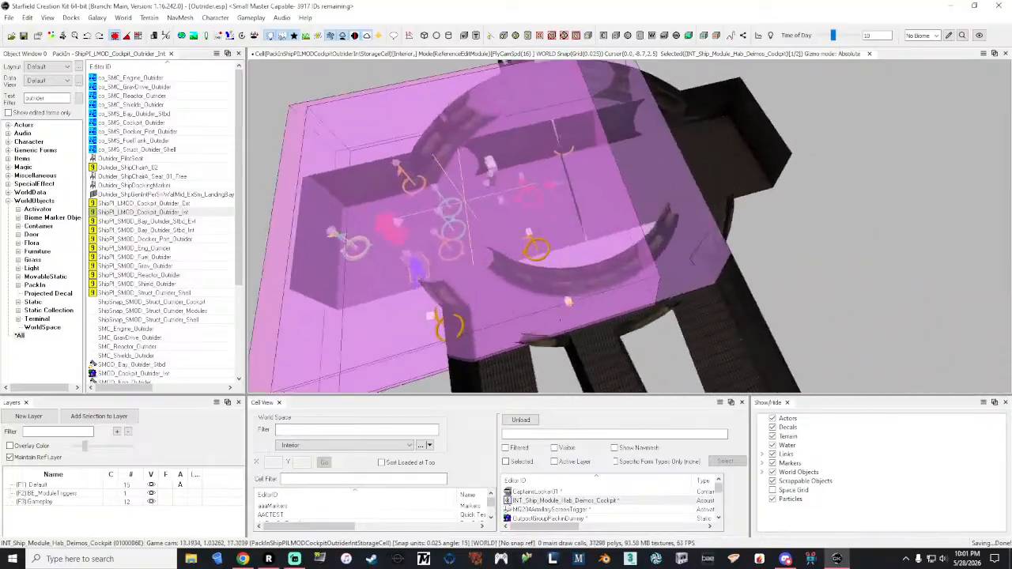
key("s")
key("grave")
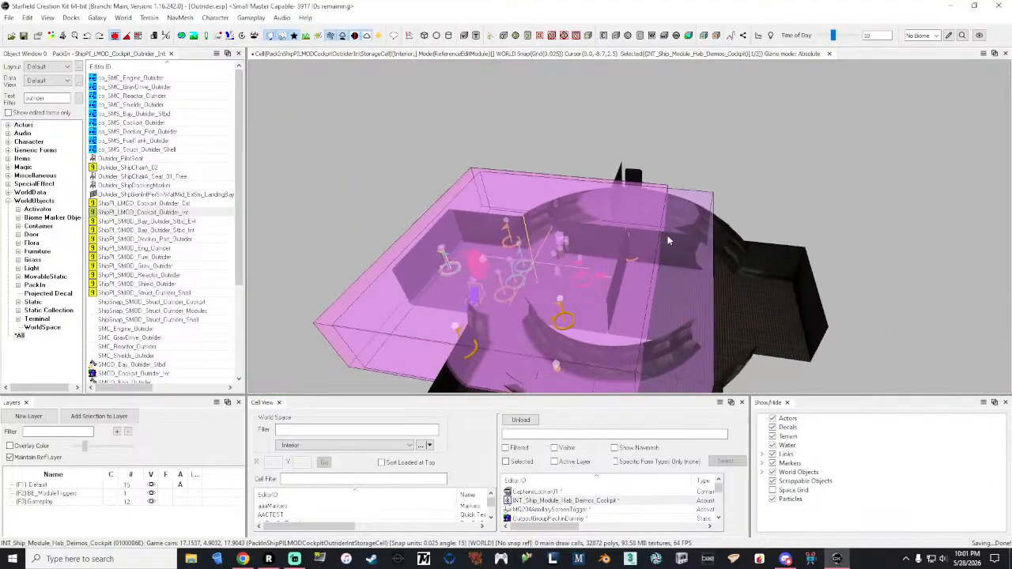
Stretch the INT_Ship_Module_Hab_Deimos_Cockpit volume horizontally so its faces extend past the side corridors and around the offset cockpit.
key("2")
left_click_drag(671, 280, 833, 286)
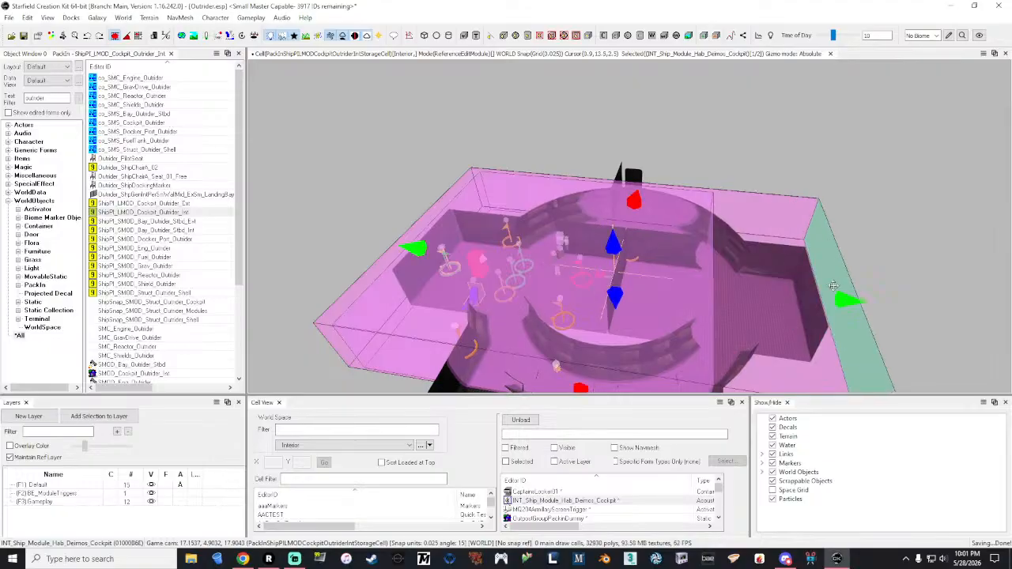
middle_click_drag(833, 286, 696, 286)
left_click_drag(791, 302, 888, 311)
key("a")
mouse_move(887, 310)
right_mouse_down()
mouse_move(957, 310)
mouse_move(877, 306)
right_mouse_up()
key("a")
left_click_drag(738, 275, 396, 244)
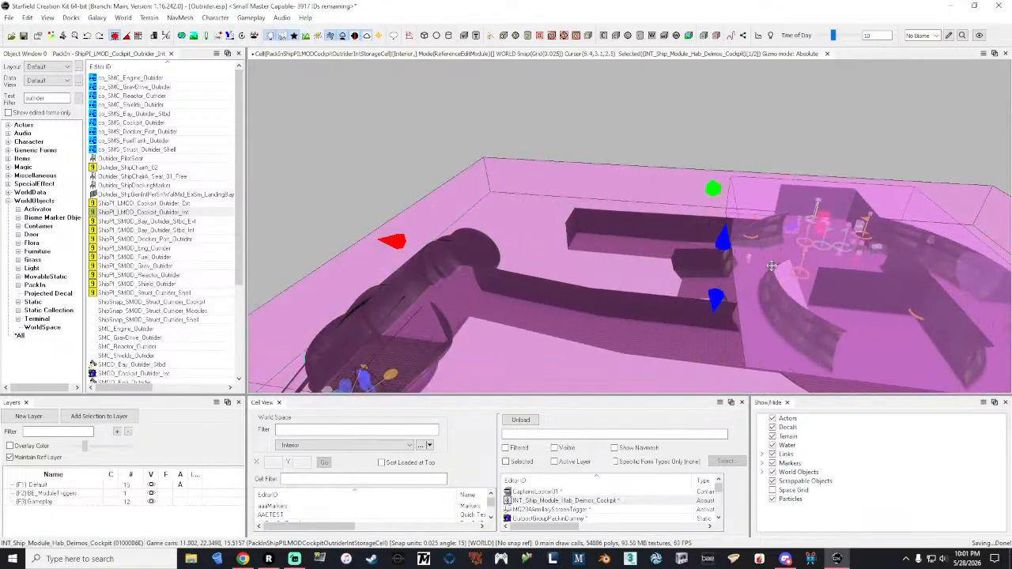
Raise the hab volume's top, lower its bottom beneath the floor and push its remaining side face slightly outward.
left_click_drag(727, 244, 729, 228)
right_click_drag(730, 228, 685, 355, "shift")
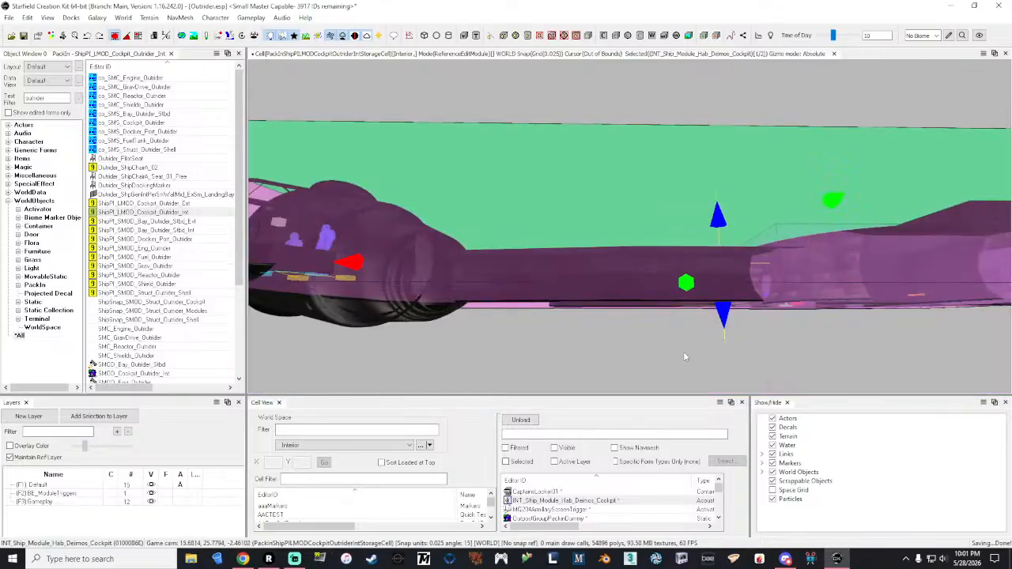
left_click_drag(723, 315, 722, 345)
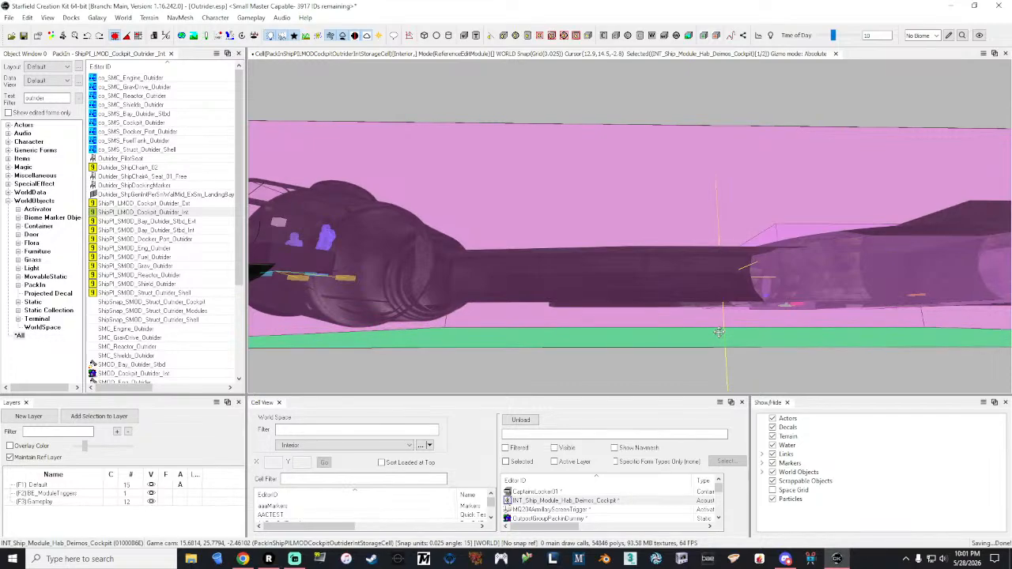
right_click_drag(722, 345, 610, 263, "shift")
key("s")
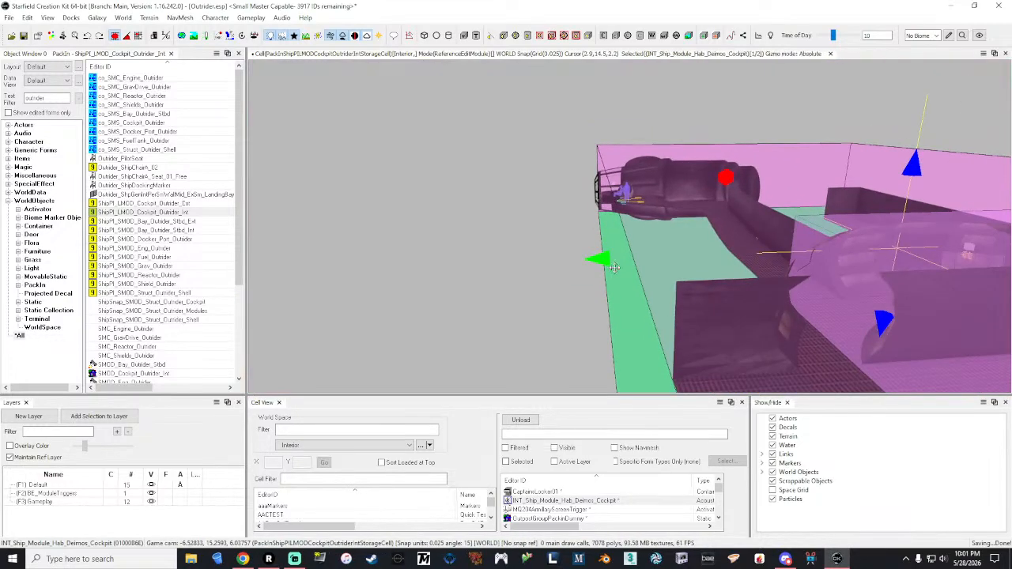
left_click_drag(610, 263, 592, 265)
Select the ShipModuleTrigger volume and move its end face outward beside the marker compartment.
key("d")
right_click_drag(592, 265, 643, 253)
key("s")
key("w")
key("w")
left_click(636, 260)
key("f")
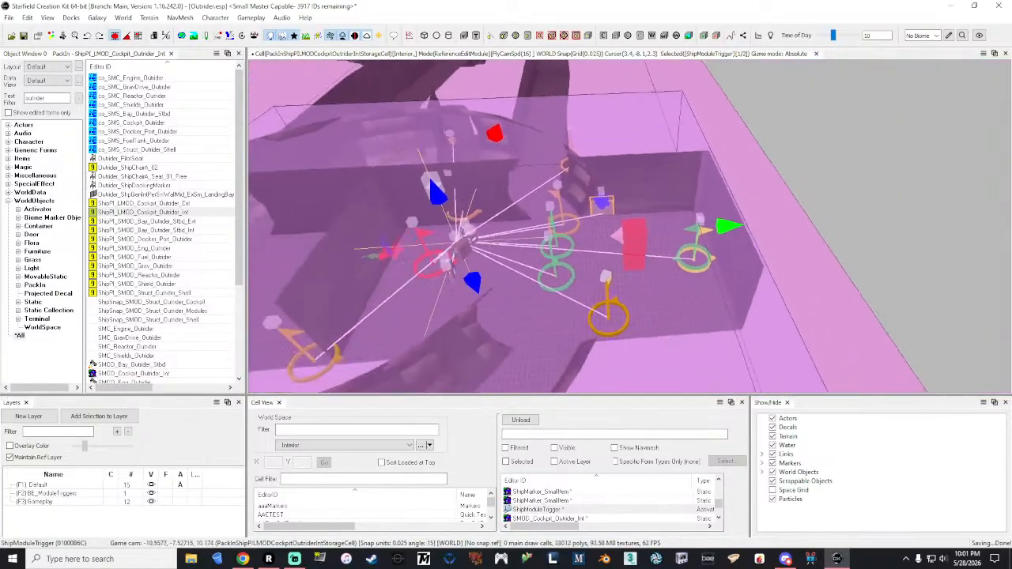
left_click_drag(688, 224, 706, 227)
key("a")
right_click_drag(706, 228, 686, 231)
Widen the ShipModuleTrigger volume on both sides to span the cockpit tunnel and the opposite corridor.
left_click_drag(662, 233, 515, 245)
middle_click_drag(515, 245, 530, 250)
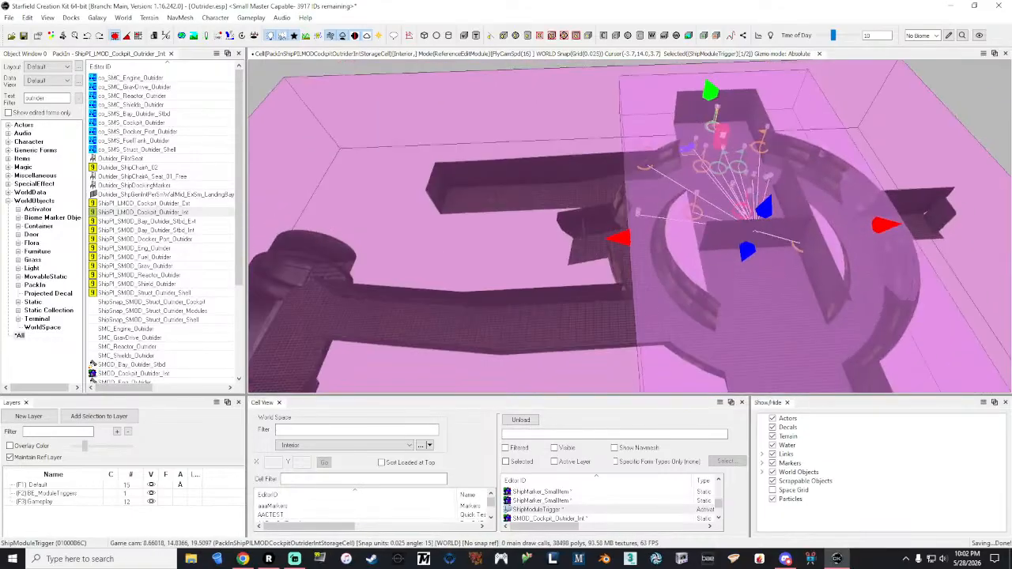
scroll(530, 250, "down", 5)
left_click_drag(612, 248, 357, 229)
left_click_drag(802, 227, 870, 229)
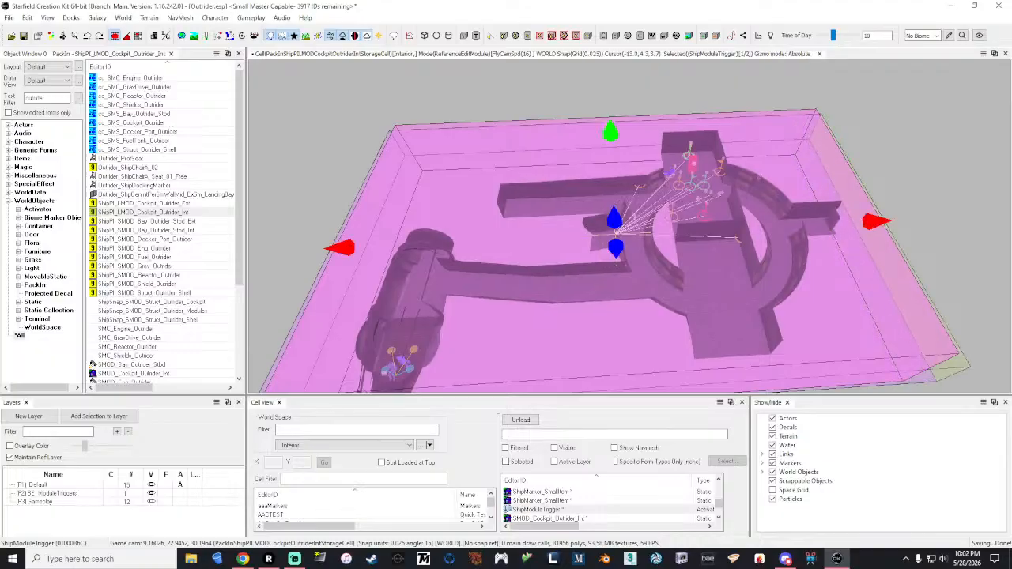
Raise the top and lower the bottom of the ShipModuleTrigger volume to match the hab volume's height.
middle_click_drag(871, 229, 866, 182)
key("w")
right_click_drag(866, 182, 802, 200)
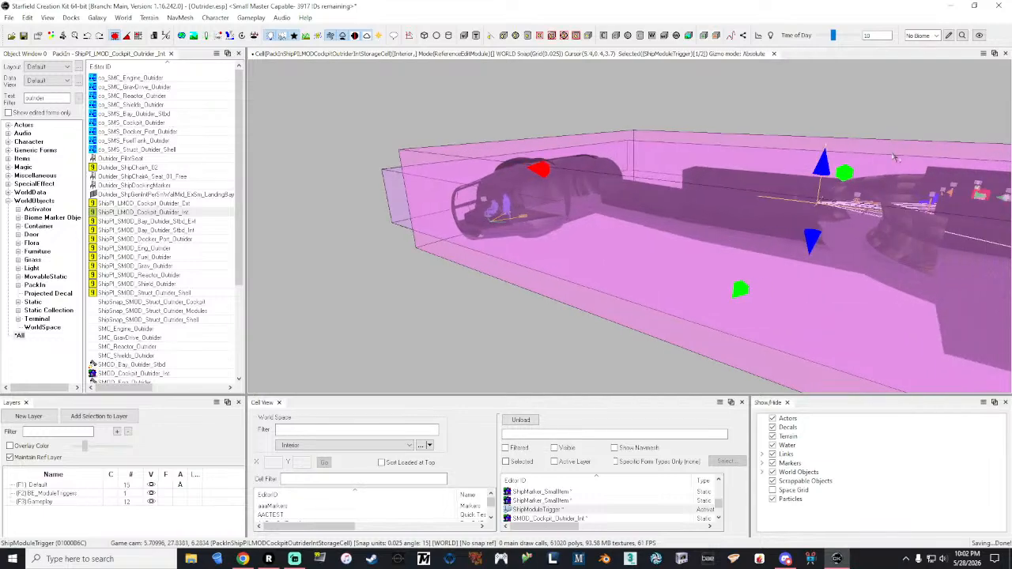
left_click_drag(825, 169, 827, 161)
key("2")
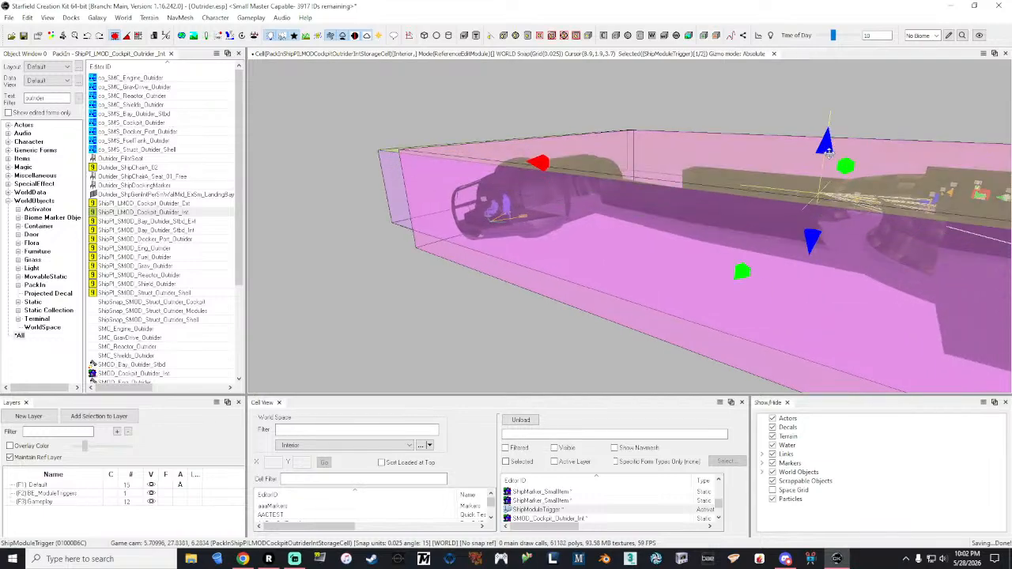
mouse_move(829, 155)
middle_mouse_down()
mouse_move(822, 118)
mouse_move(822, 139)
middle_mouse_up()
left_click_drag(823, 238, 816, 263)
middle_click_drag(816, 262, 820, 247)
Place the Outrider_ShipChairA_02 pack-in on the cockpit floor behind the pilot seat.
key("d")
right_click_drag(819, 247, 618, 248)
key("w")
key("w")
key("w")
key("w")
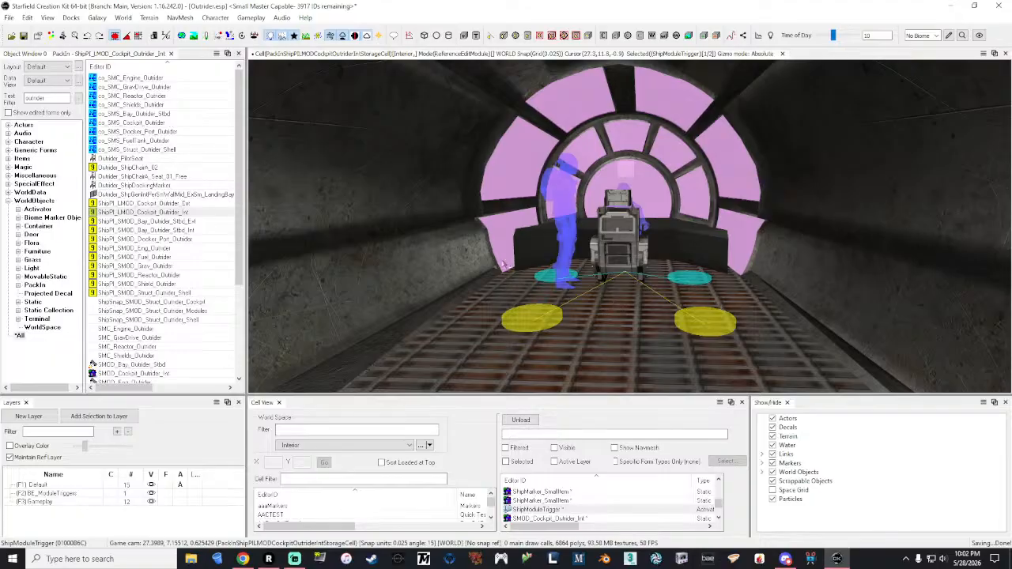
left_click(127, 167)
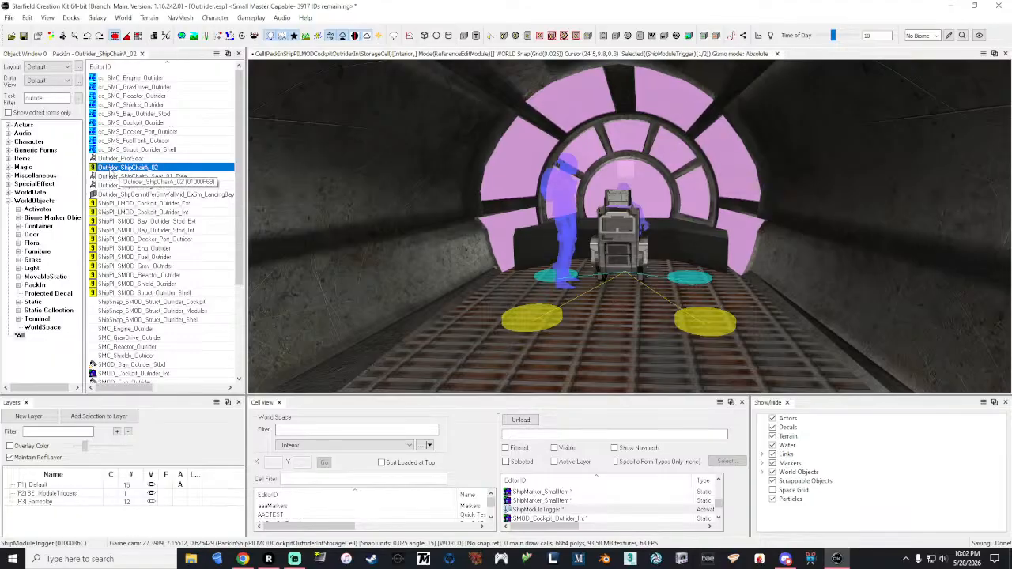
left_click_drag(101, 170, 476, 345)
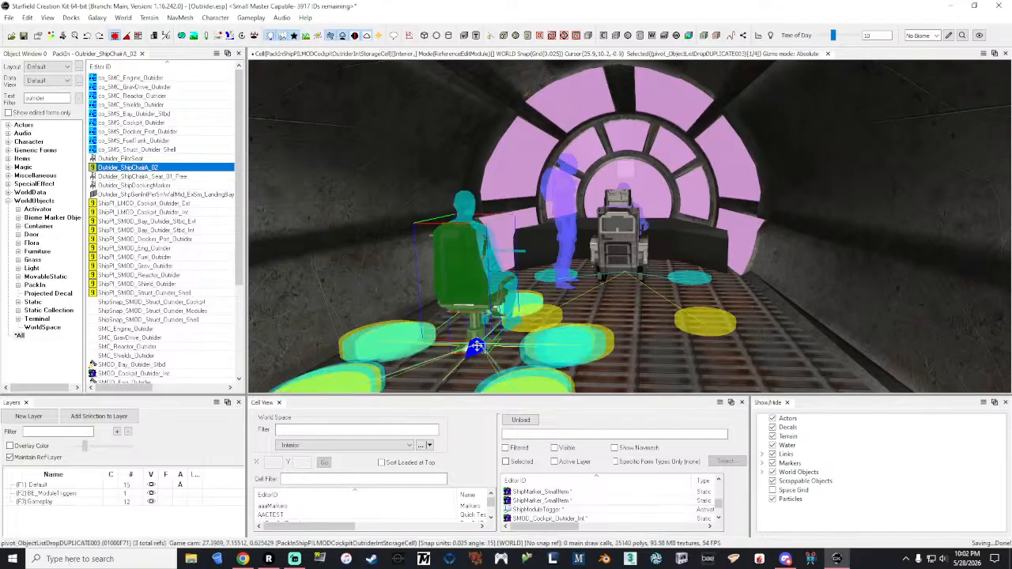
Try moving the placed chair's seat separately along the floor, and undo the move.
left_click(477, 297)
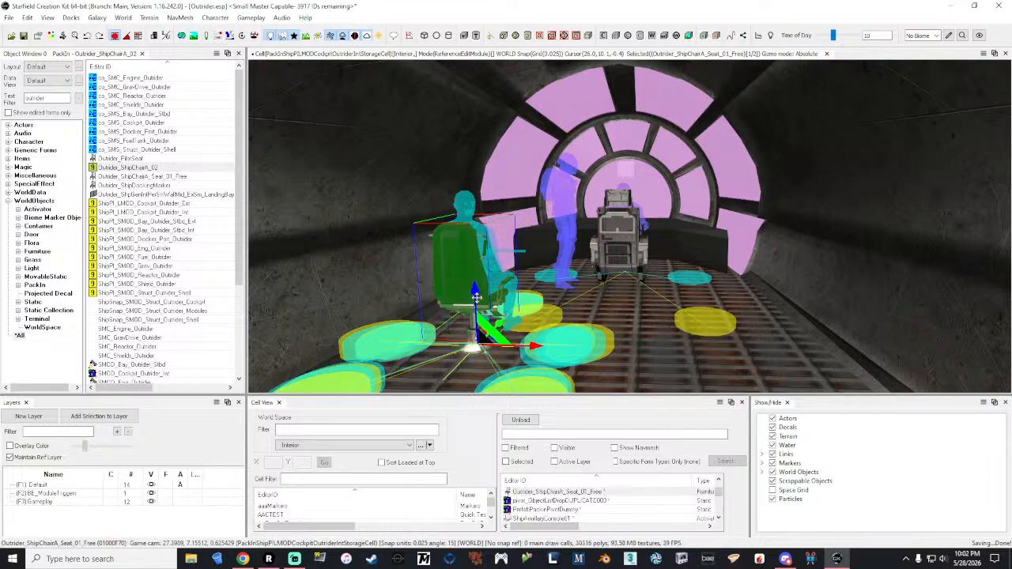
key("e")
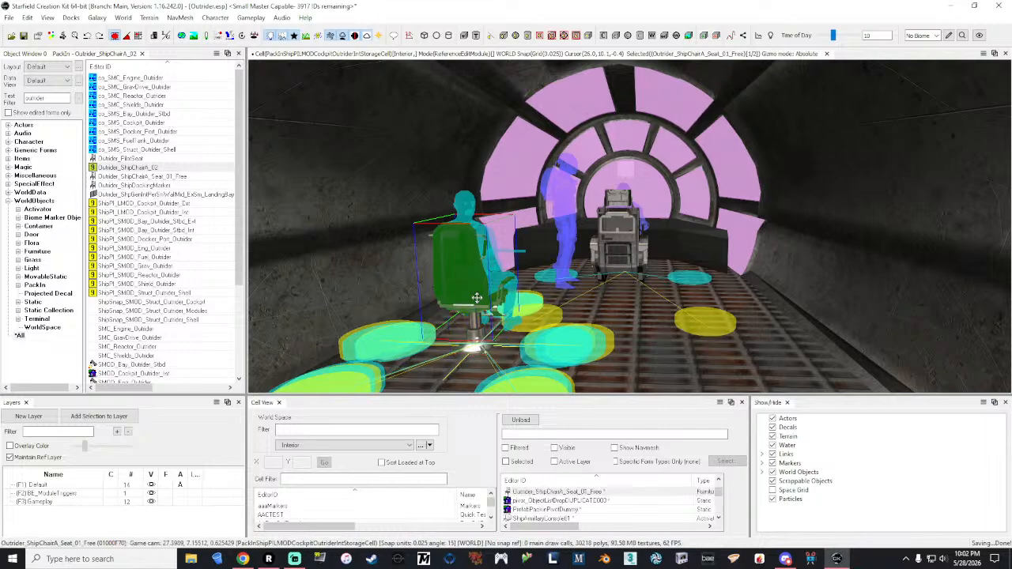
middle_click_drag(477, 297, 396, 317)
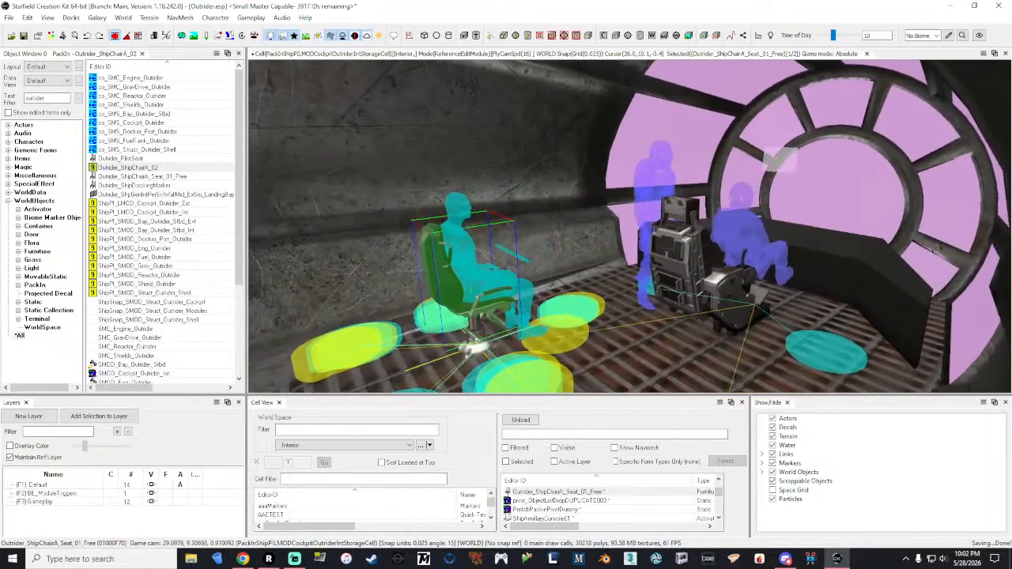
right_click_drag(477, 298, 494, 316)
key("d")
key("a")
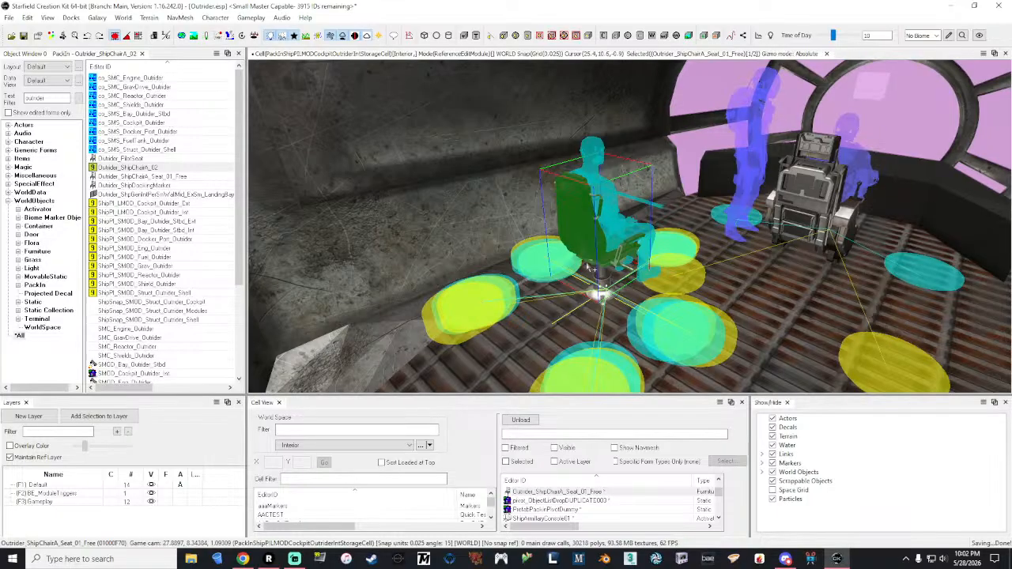
key("e")
mouse_move(588, 265)
right_mouse_down()
mouse_move(621, 265)
mouse_move(599, 266)
right_mouse_up()
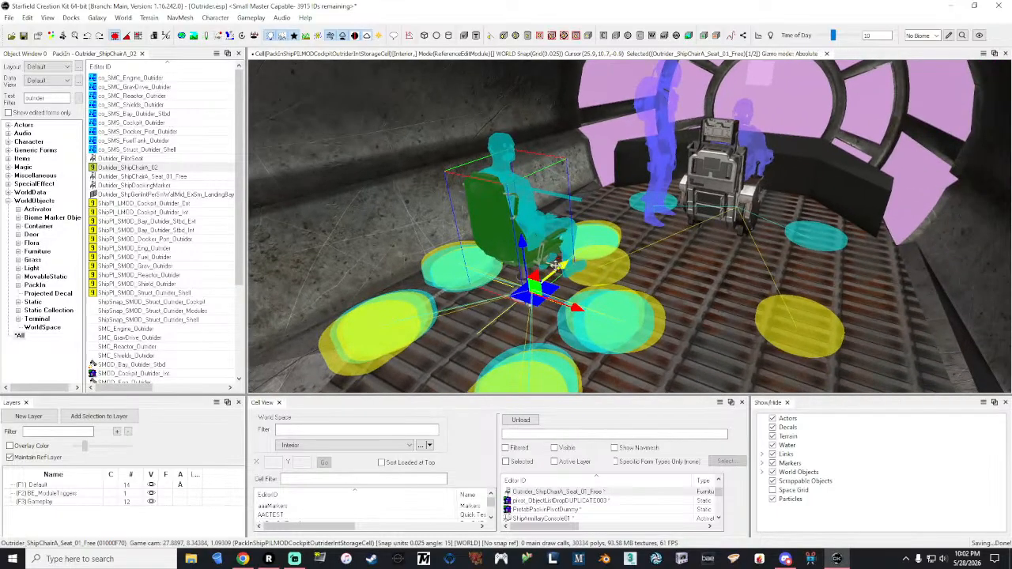
left_click_drag(561, 267, 564, 260)
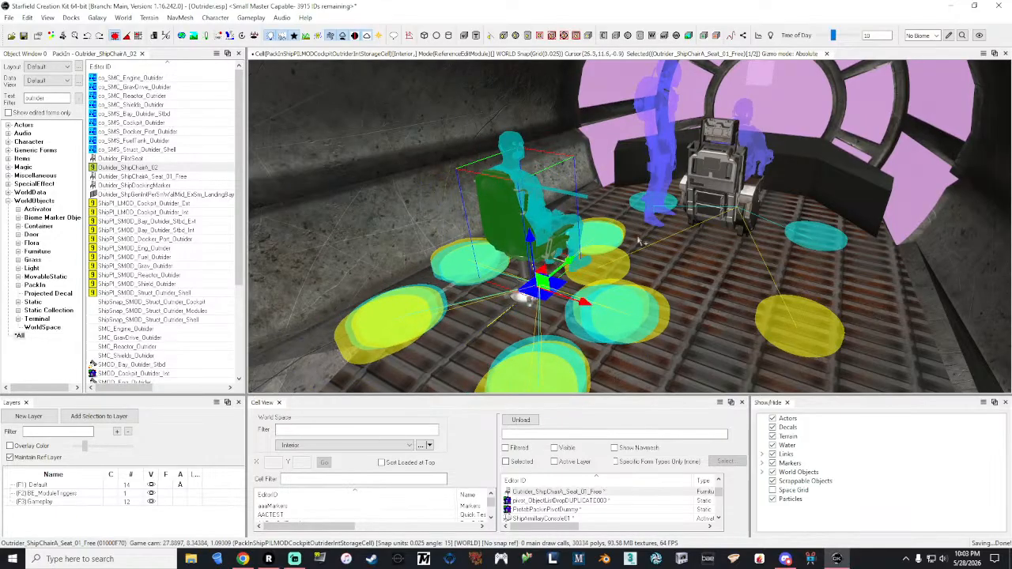
key("ctrl+z")
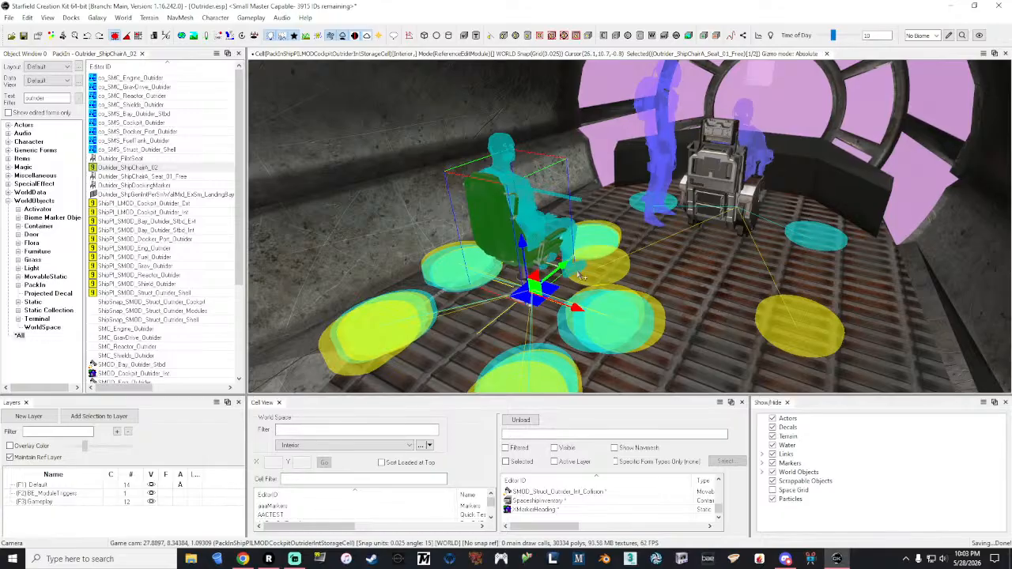
Delete the Outrider_ShipChairA_02 pack-in object and confirm the deletion for all.
left_click(138, 168)
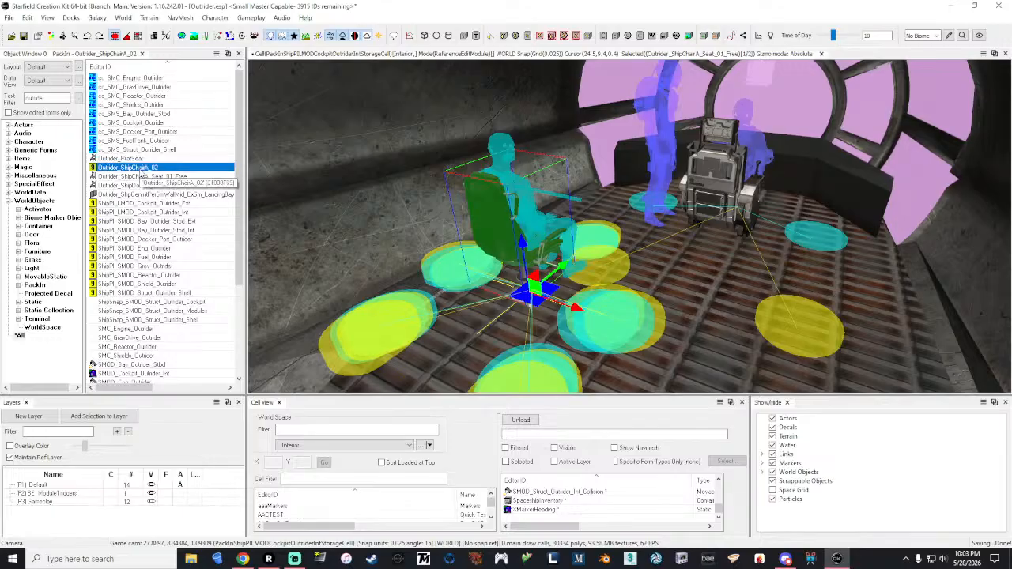
key("Delete")
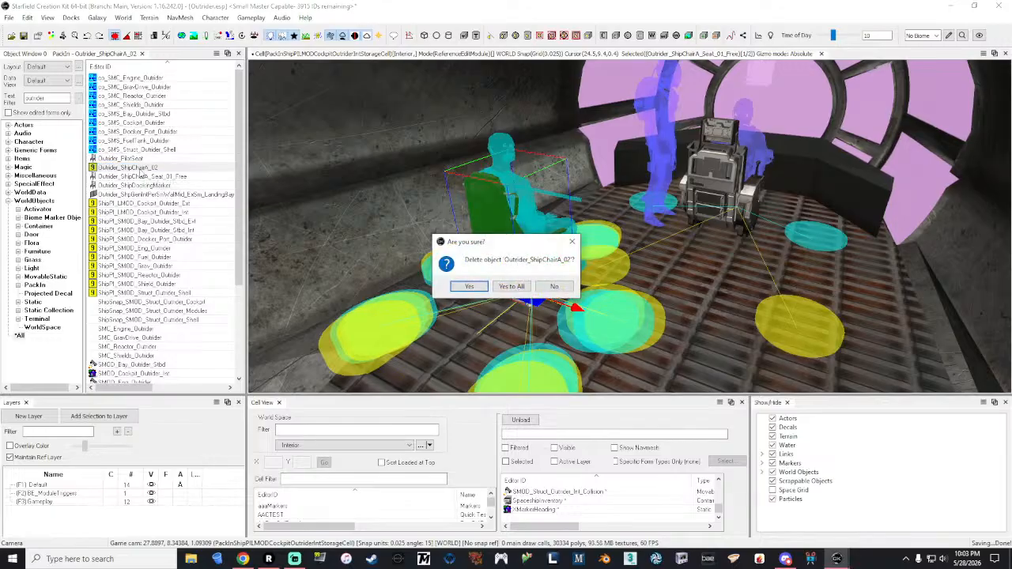
left_click(514, 288)
left_click(190, 252)
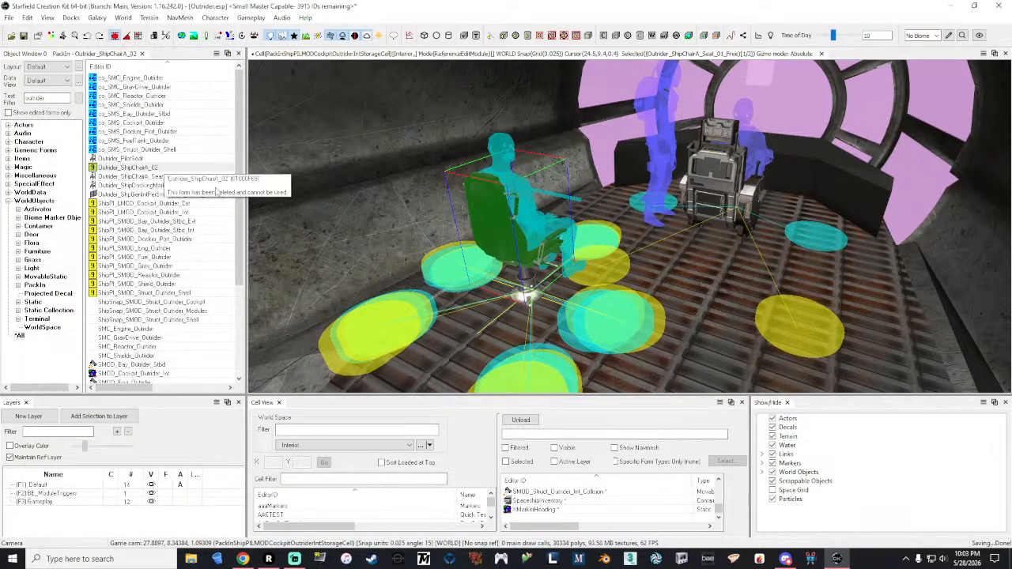
Delete the placed chair's seat and its leftover base from the cockpit floor.
left_click(510, 253)
key("Delete")
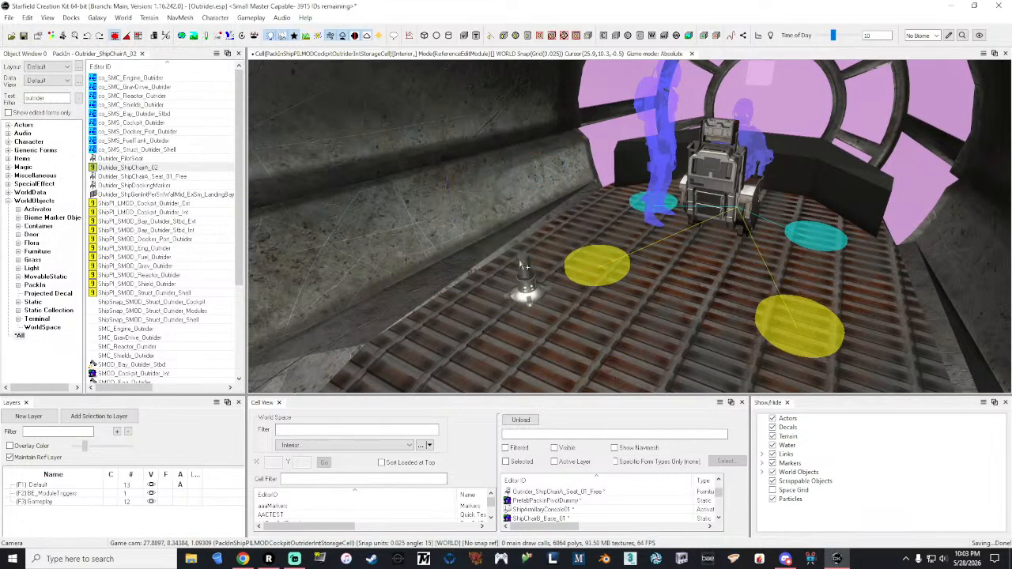
left_click(524, 265)
key("Delete")
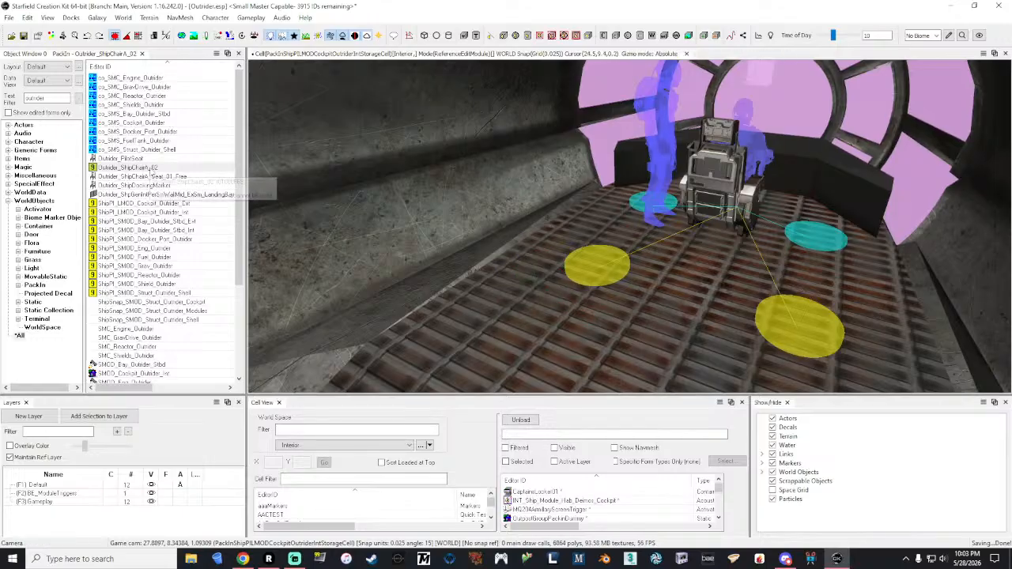
Try once more to delete Outrider_ShipChairA_02 from the object list.
left_click(151, 168)
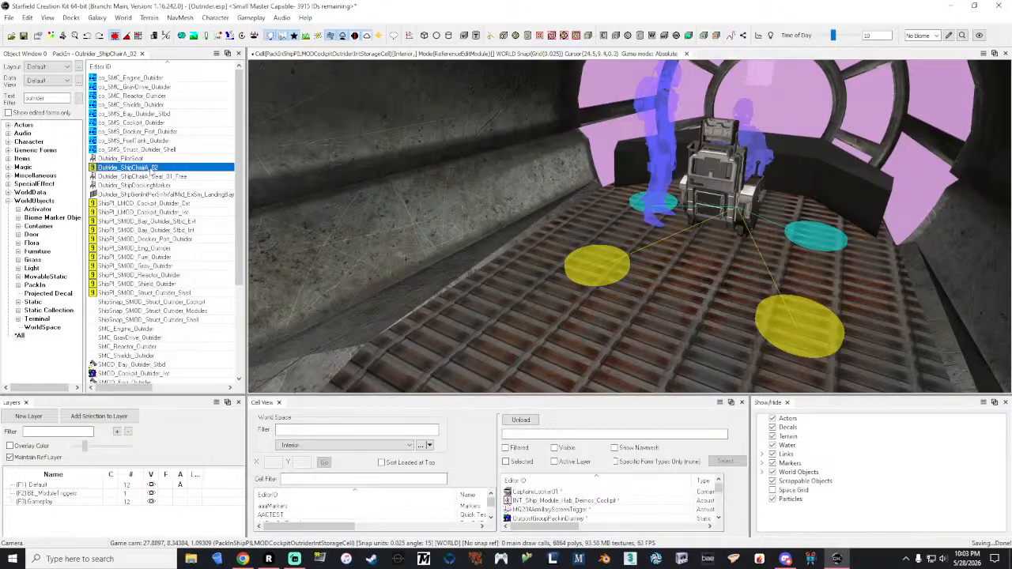
key("Delete")
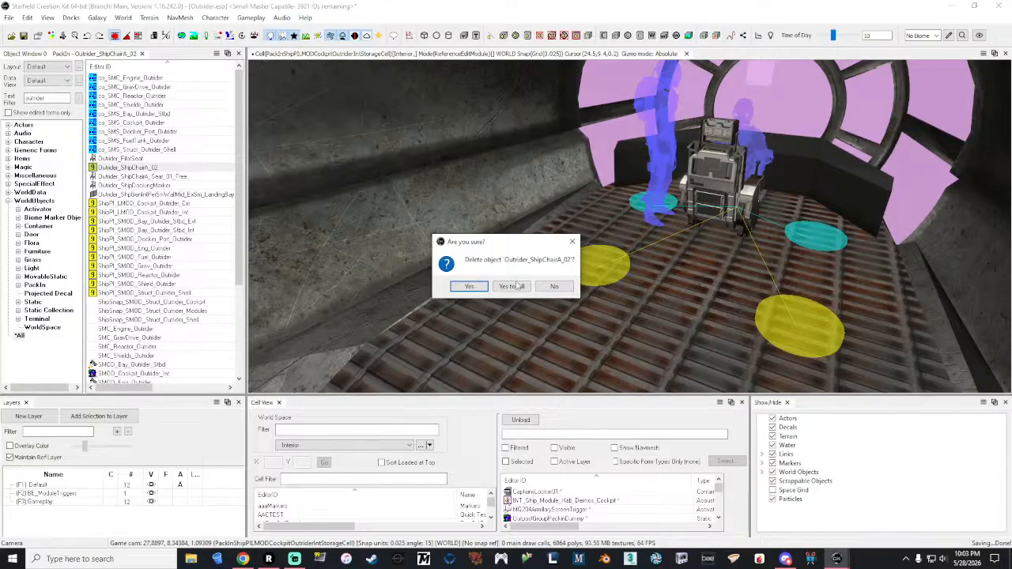
left_click(470, 287)
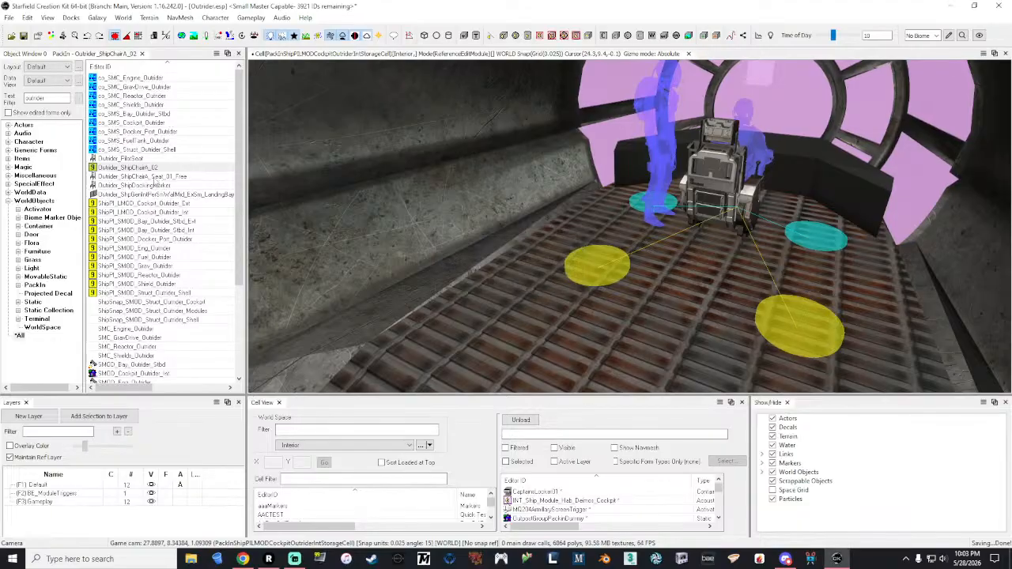
right_click(135, 175)
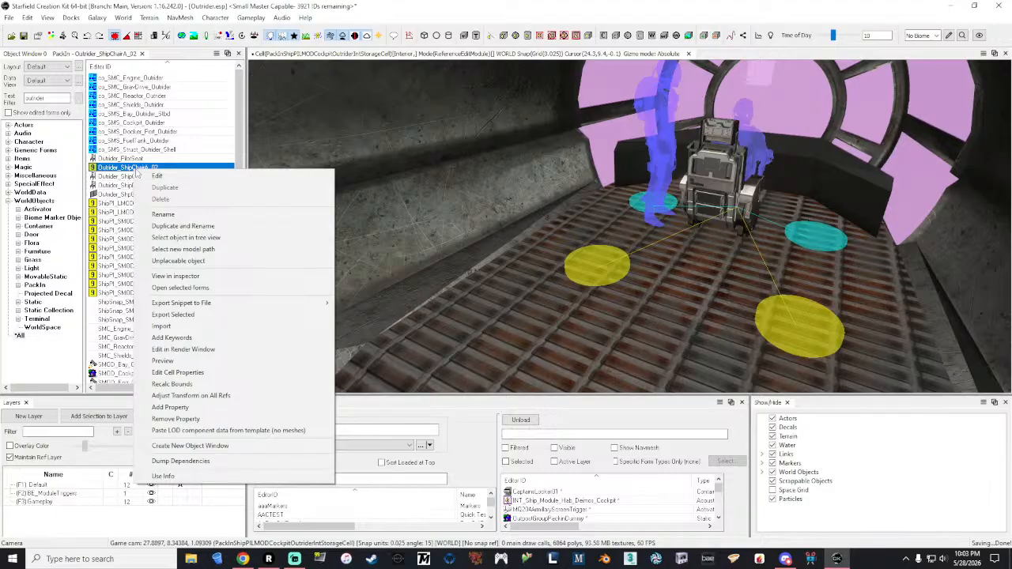
left_click(120, 205)
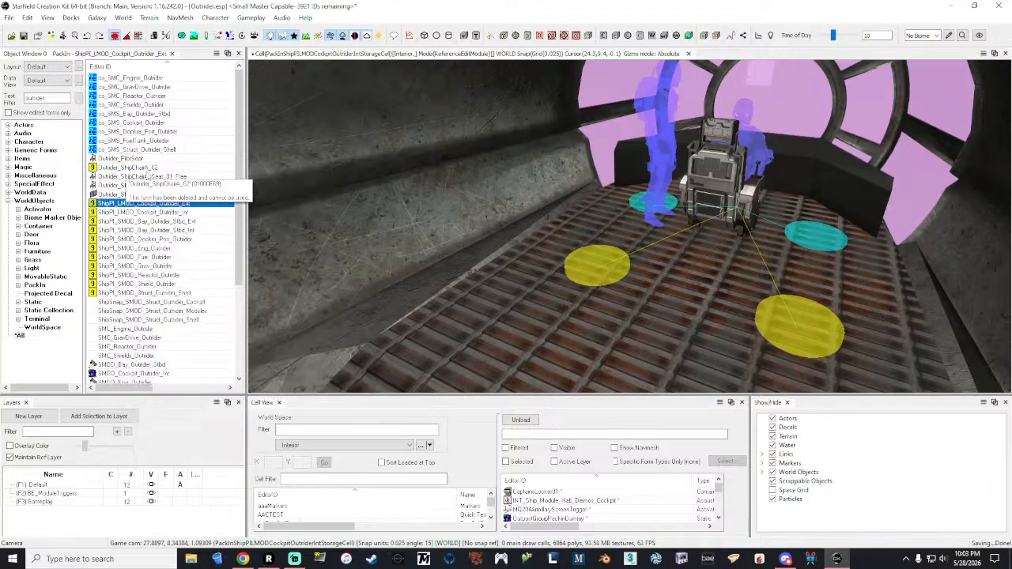
Rename the Outrider_ShipChairA_02 pack-in to Outrider_ShipChairA_02_DONT_USE and confirm the renaming.
double_click(148, 169)
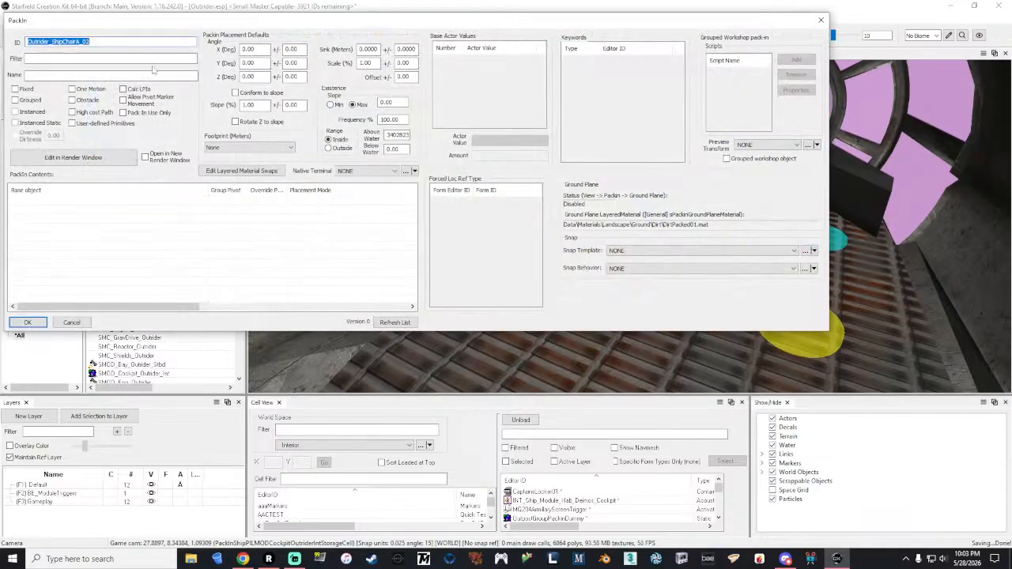
left_click(116, 41)
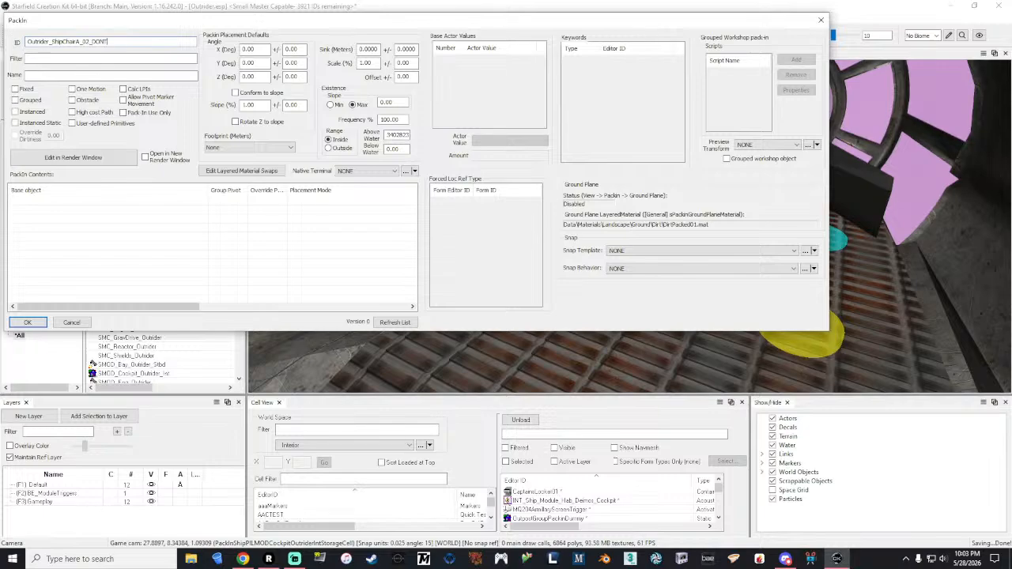
type("_DONTUSE_U")
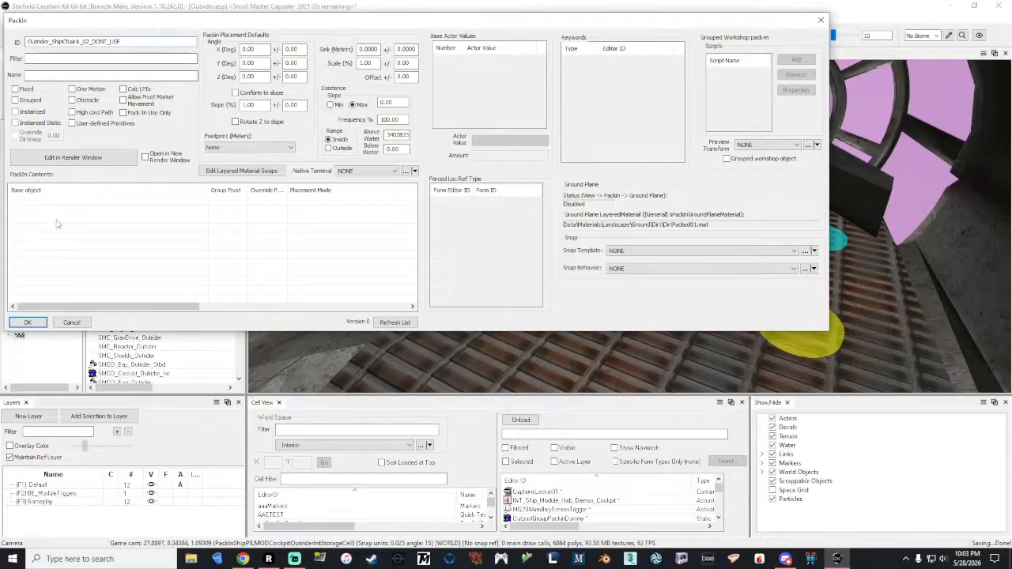
left_click(27, 322)
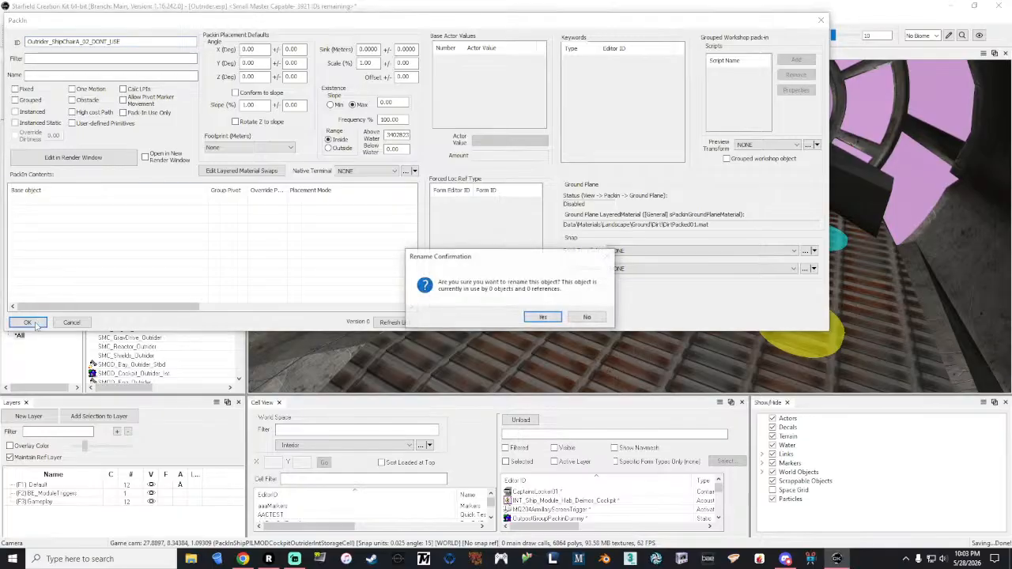
left_click(543, 317)
left_click(147, 160)
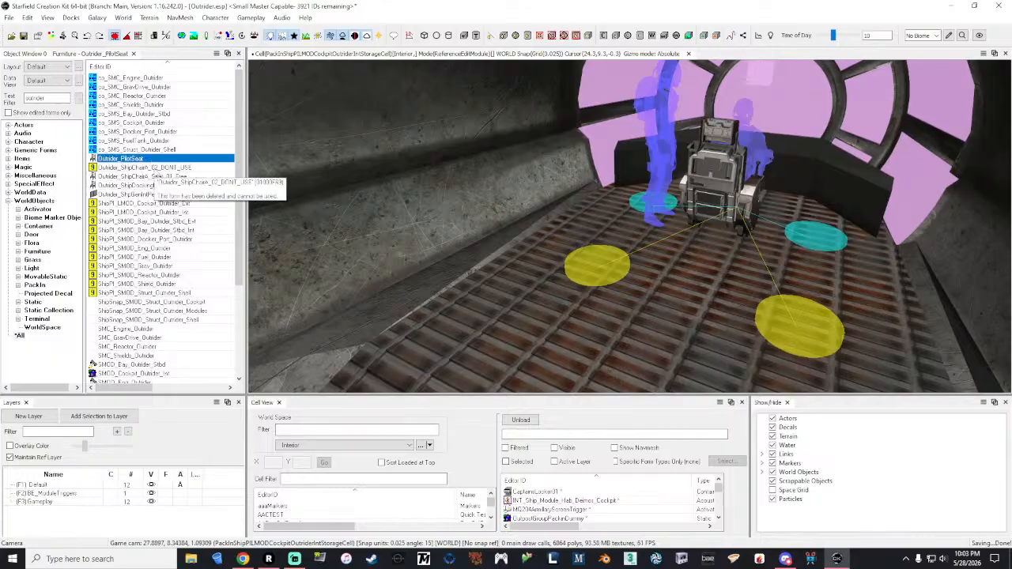
Try twice more to delete the Outrider_ShipChairA_02_DONT_USE pack-in from the object list, confirming each deletion.
left_click(150, 168)
key("Delete")
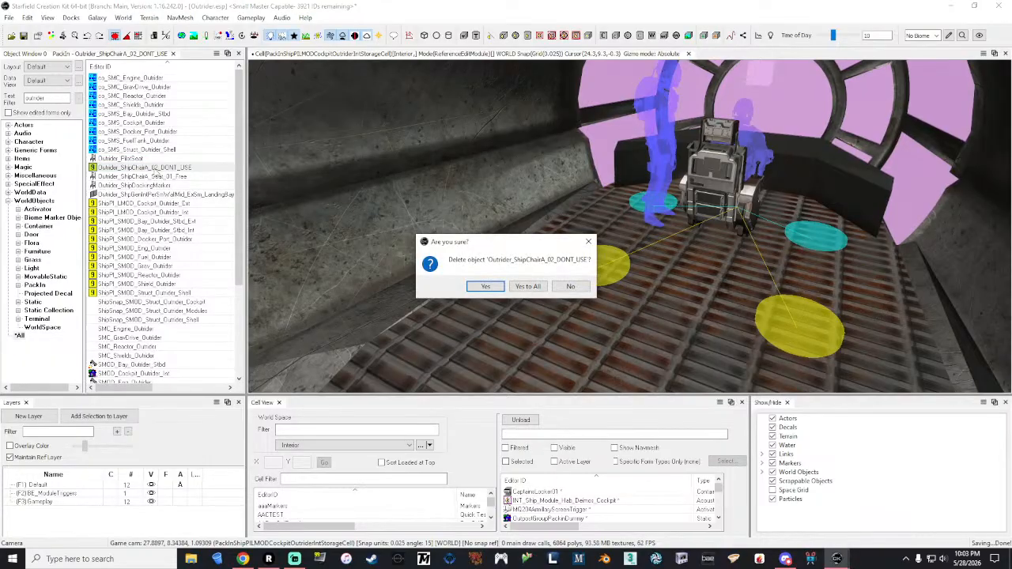
left_click(538, 287)
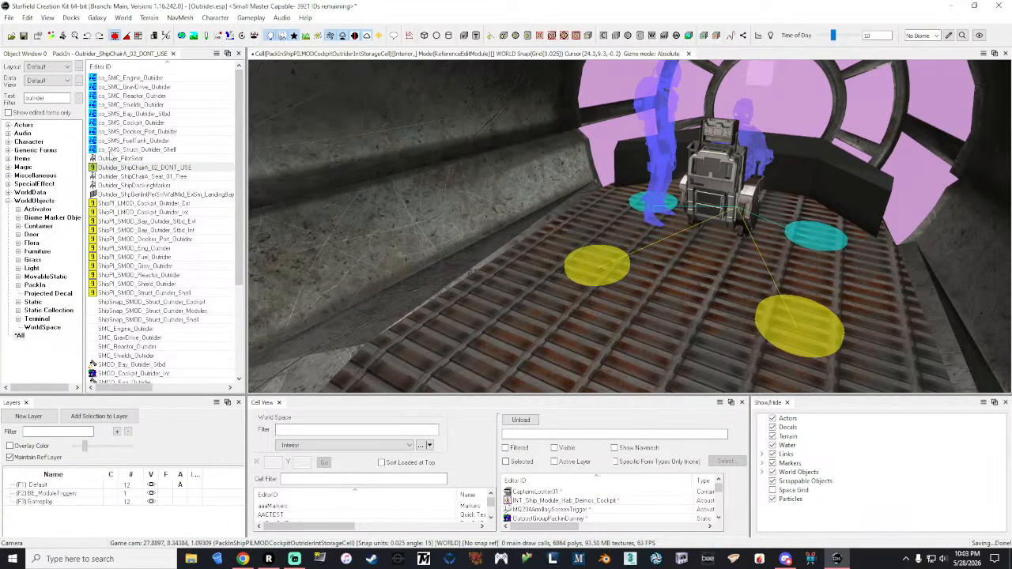
left_click(142, 175)
left_click(142, 168)
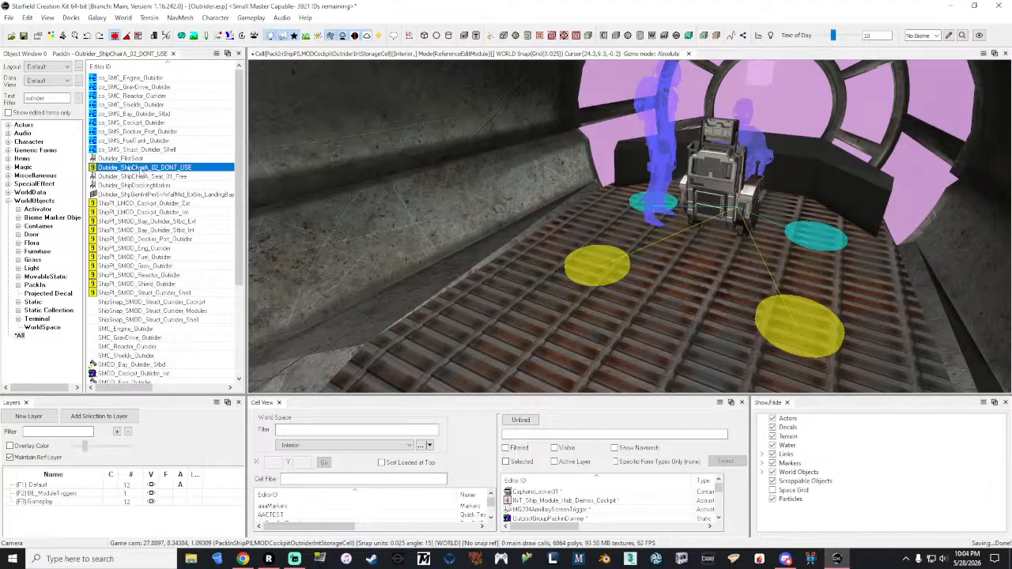
key("Delete")
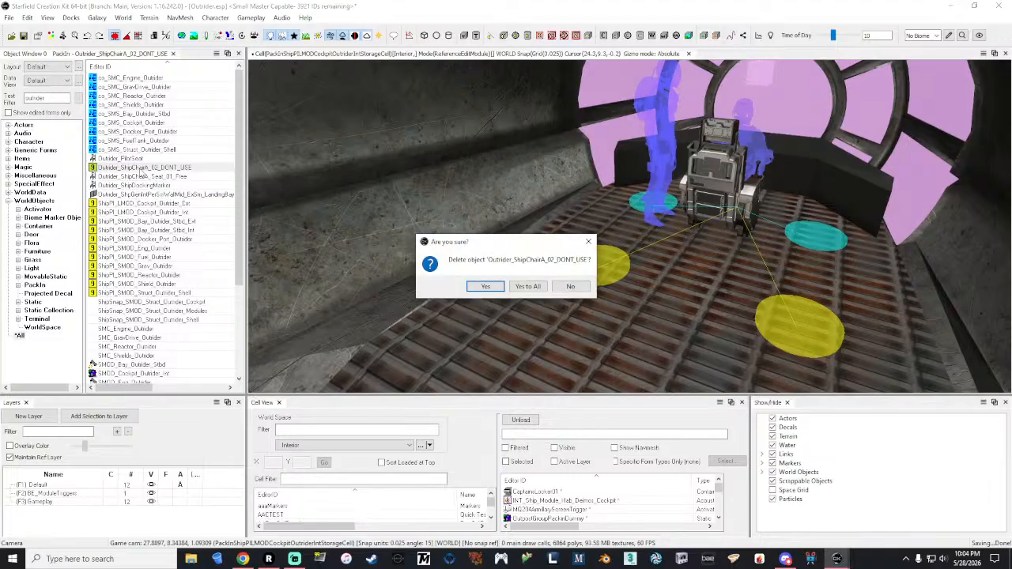
left_click(485, 286)
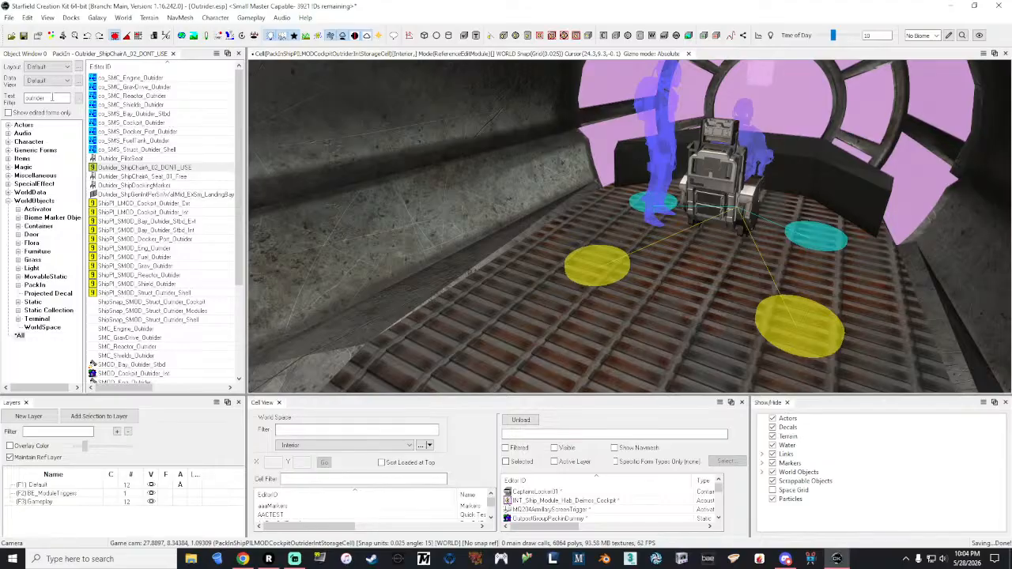
Search the object list for "terminal" and restrict it to pack-ins.
double_click(40, 97)
key("BackSpace")
type("terminal")
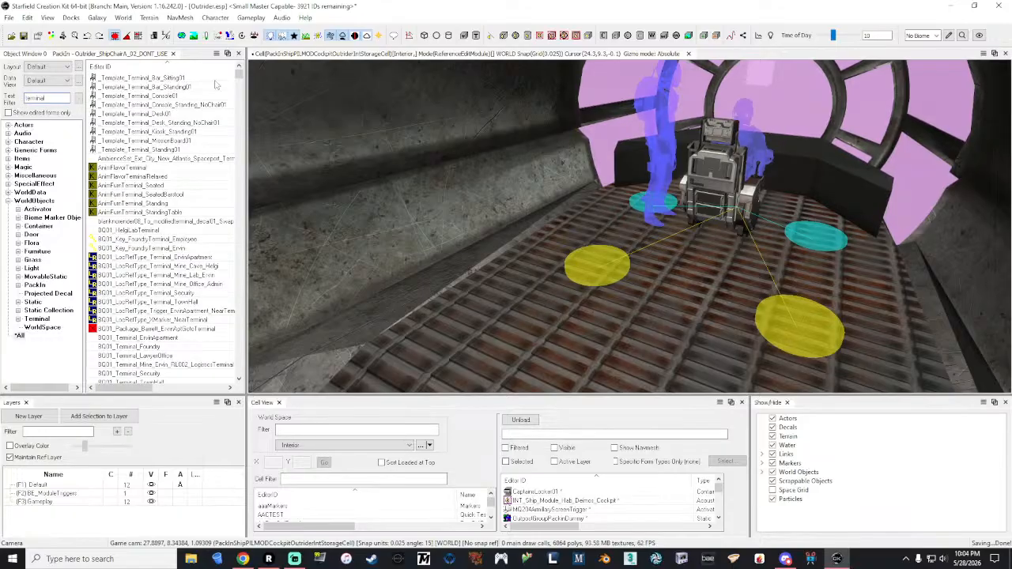
left_click(35, 285)
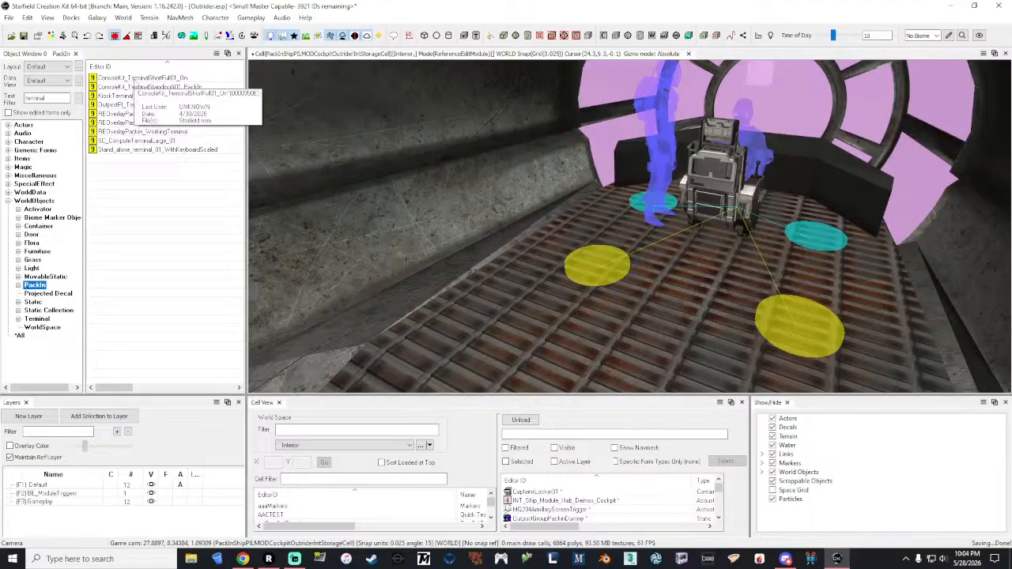
Filter the pack-ins by "consolekit" and load ConsoleKit_FlatFullA01__PC in the render window to inspect it.
left_click_drag(64, 98, 3, 103)
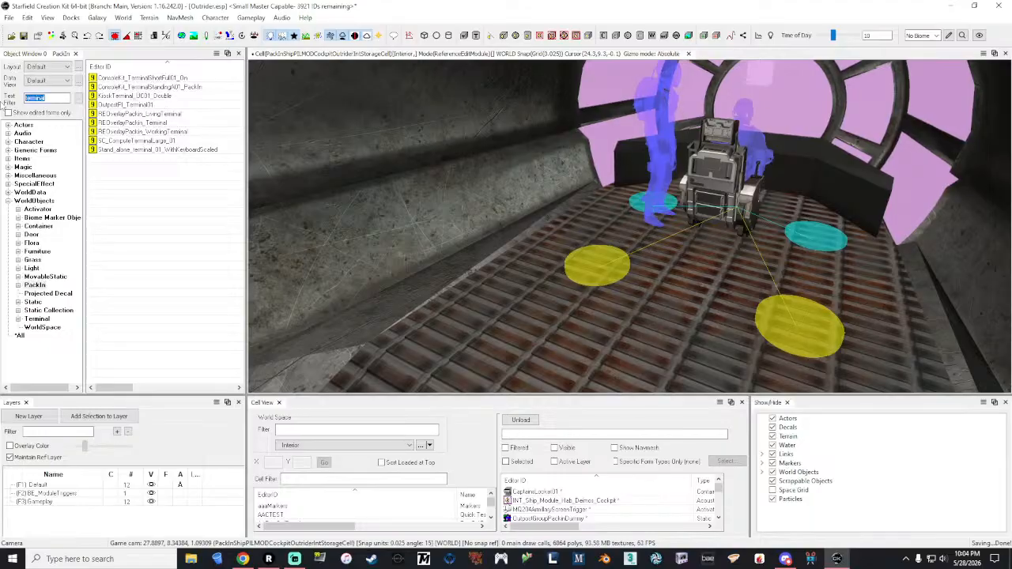
type("consolekit")
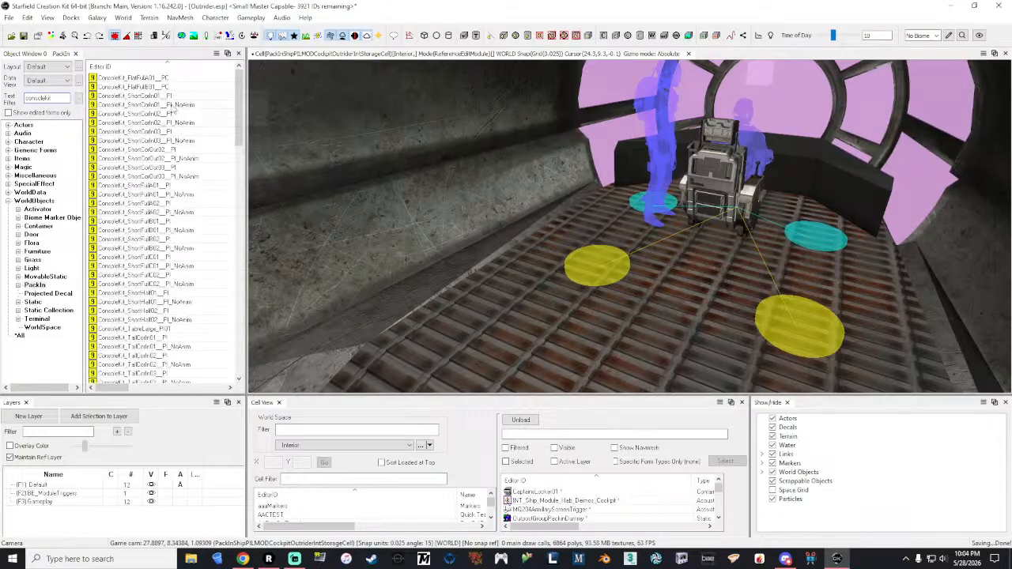
double_click(158, 78)
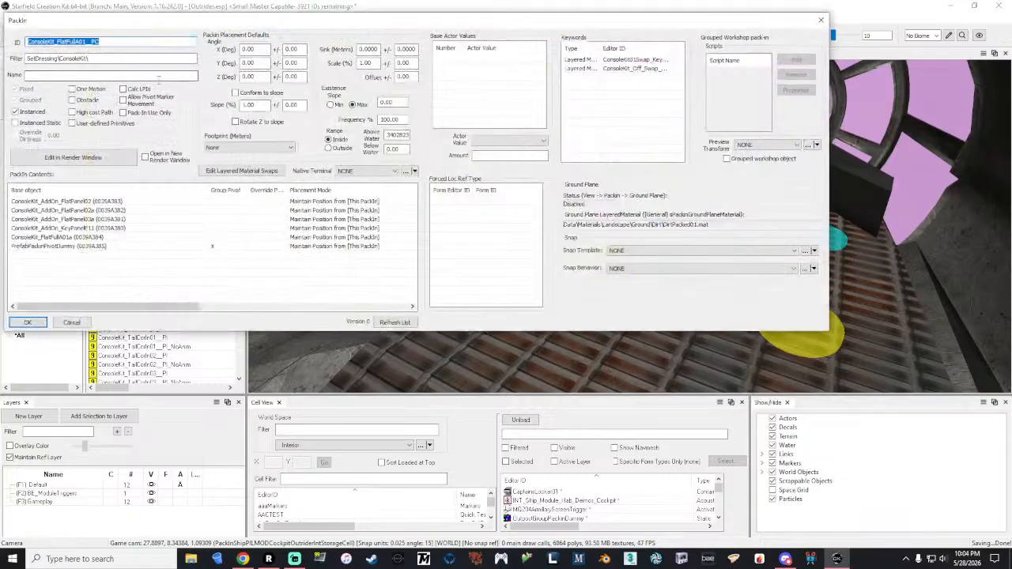
left_click(108, 158)
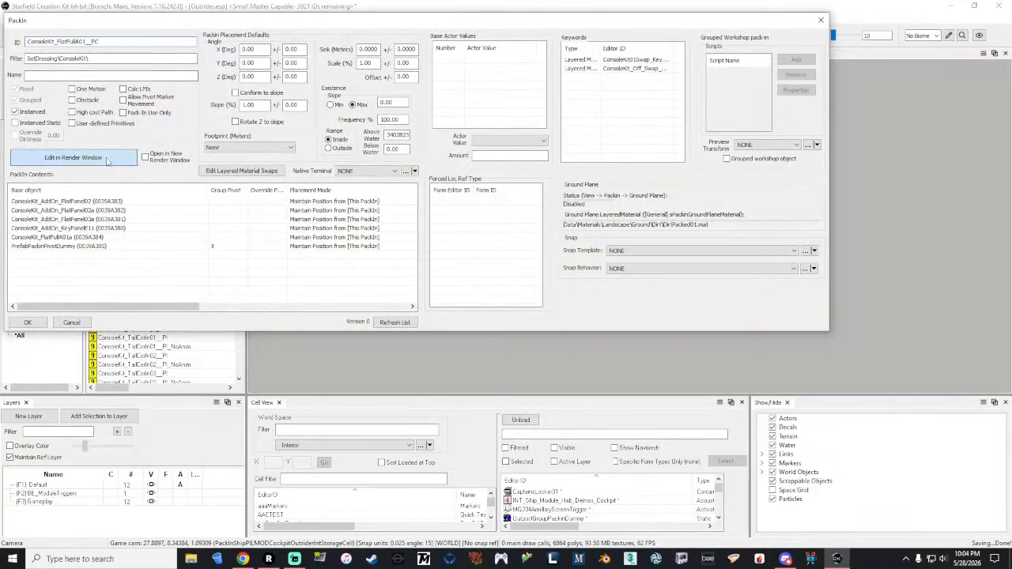
left_click(821, 20)
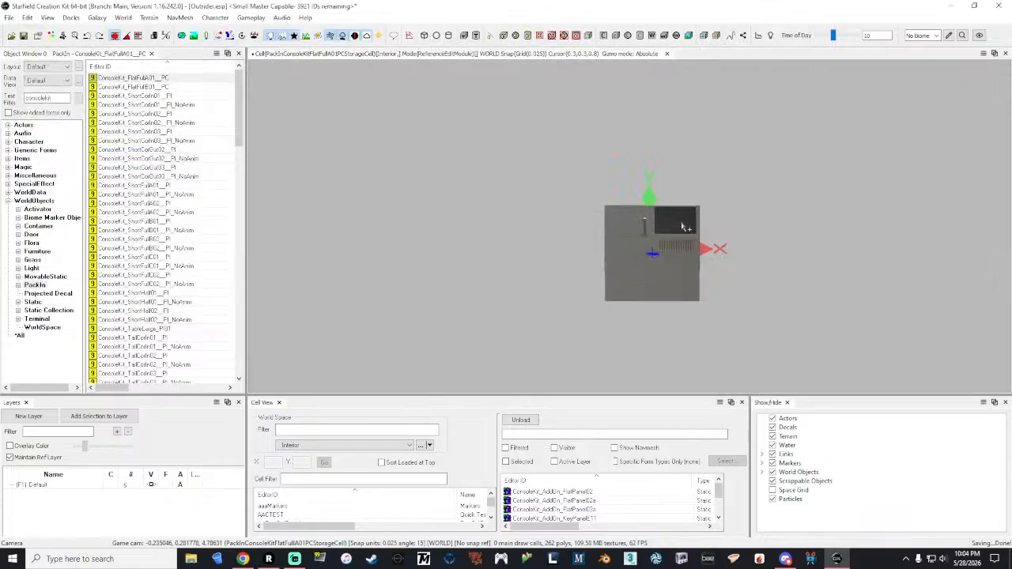
scroll(685, 229, "down", 5)
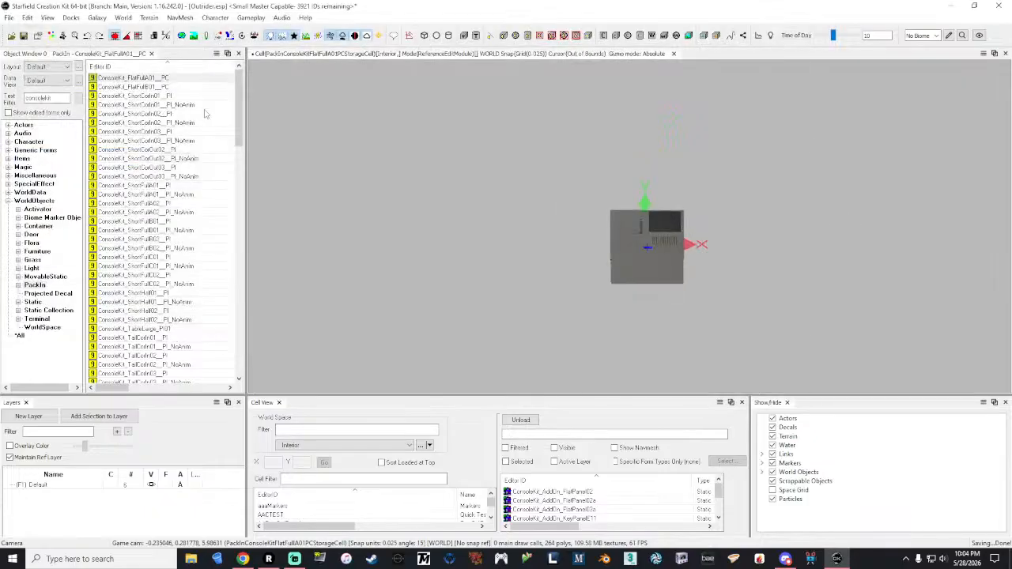
Duplicate the ConsoleKit_FlatFullA01__PC pack-in.
left_click(149, 79)
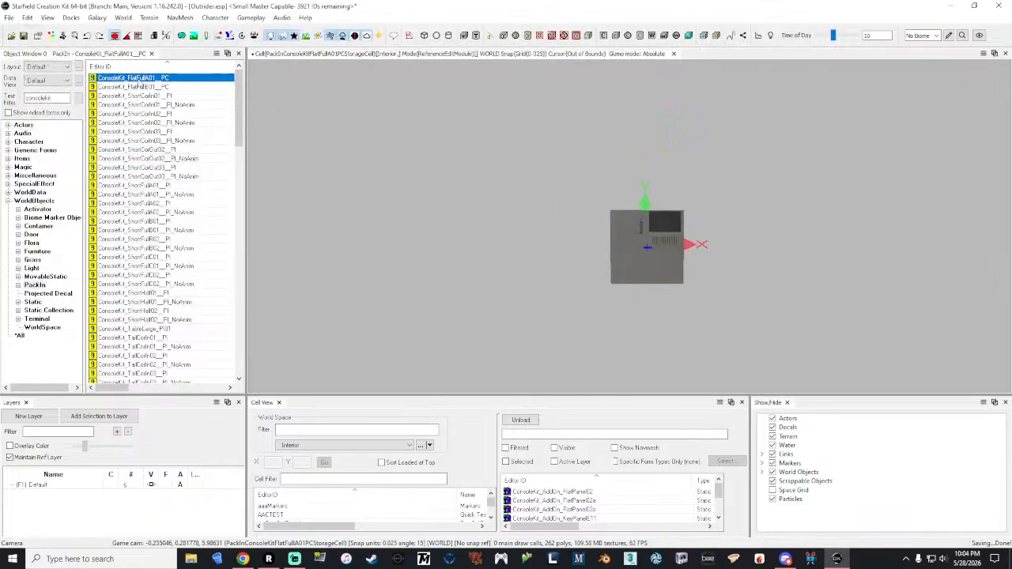
right_click(139, 80)
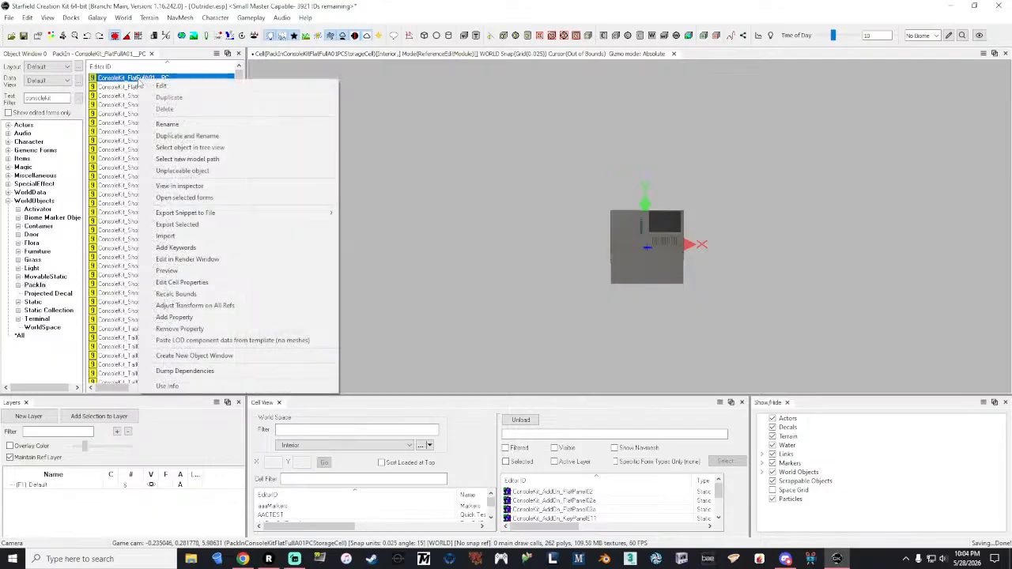
left_click(211, 140)
left_click(124, 98)
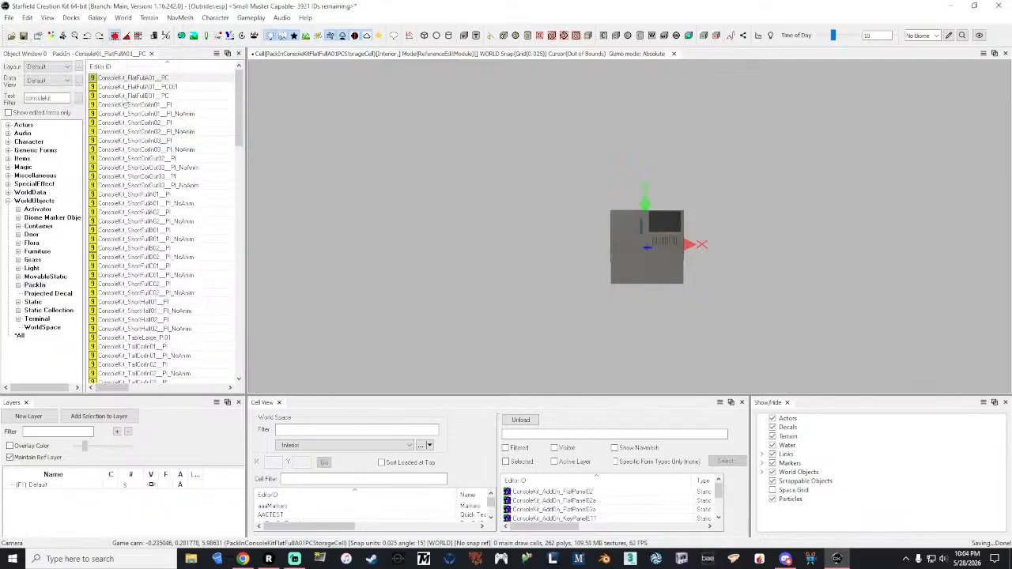
Rename the duplicated ConsoleKit_FlatFullA01__PC pack-in to Outrider_Crew_Seat and confirm the renaming.
double_click(136, 87)
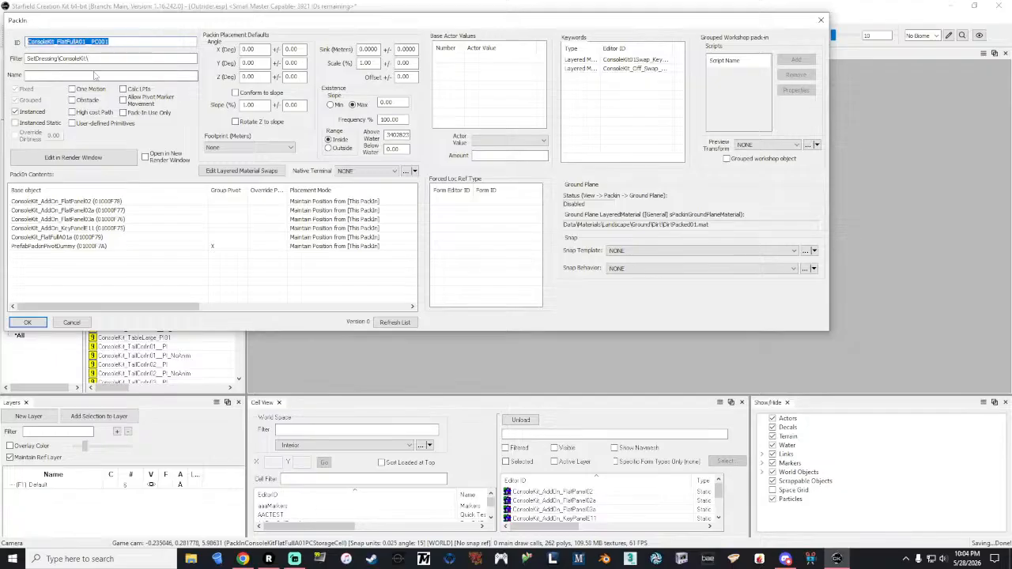
type("Crew_Seat")
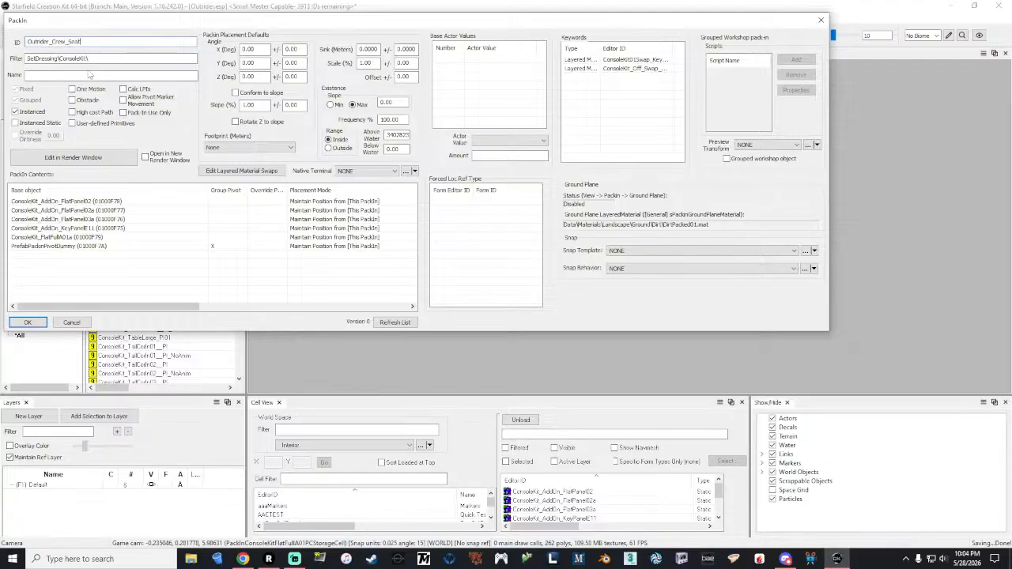
left_click(26, 322)
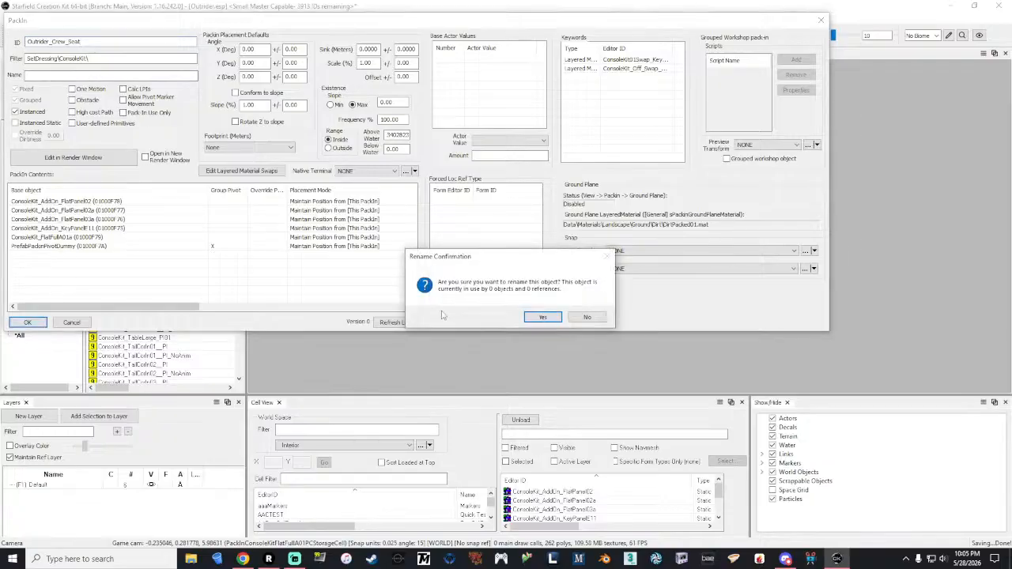
left_click(542, 317)
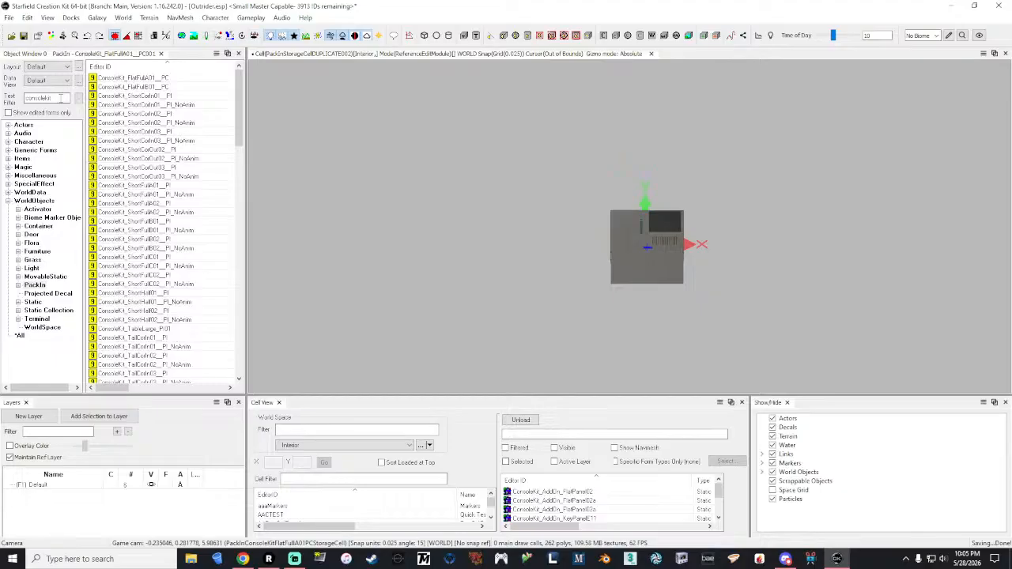
Filter all object types by "outrider" and load the Outrider_Crew_Seat pack-in for editing in the render window.
double_click(60, 98)
type("su")
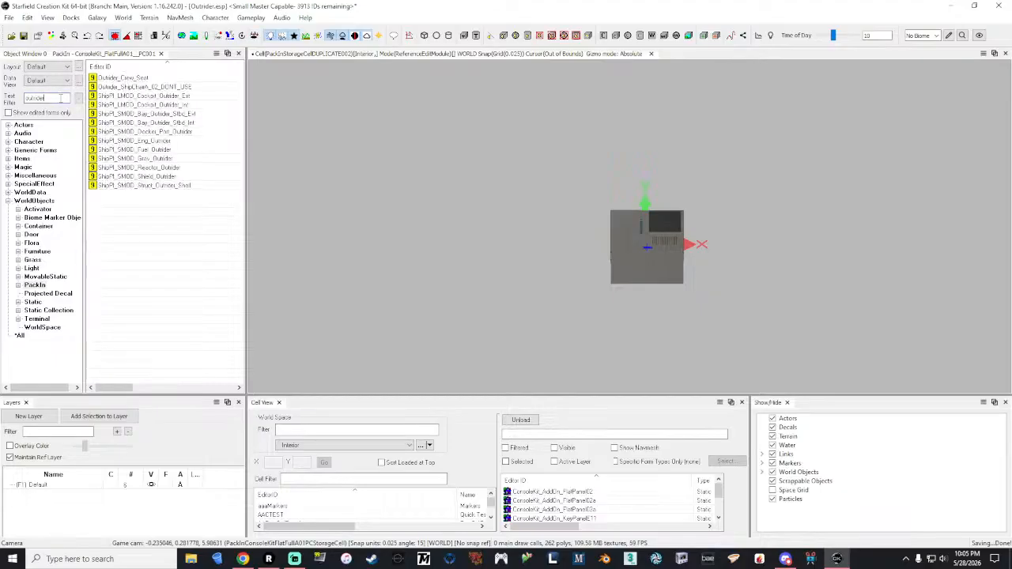
left_click(22, 337)
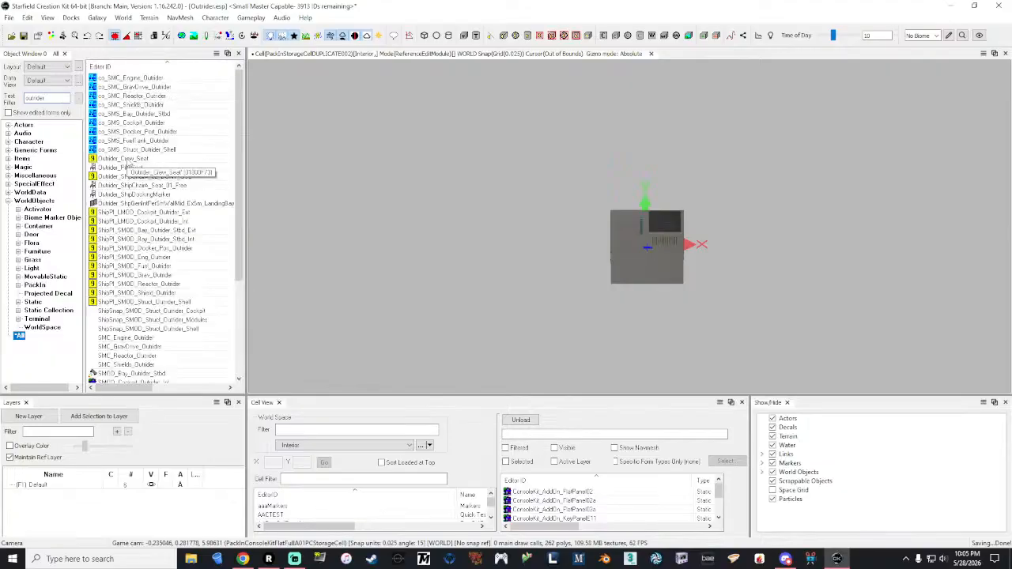
double_click(127, 158)
left_click(94, 159)
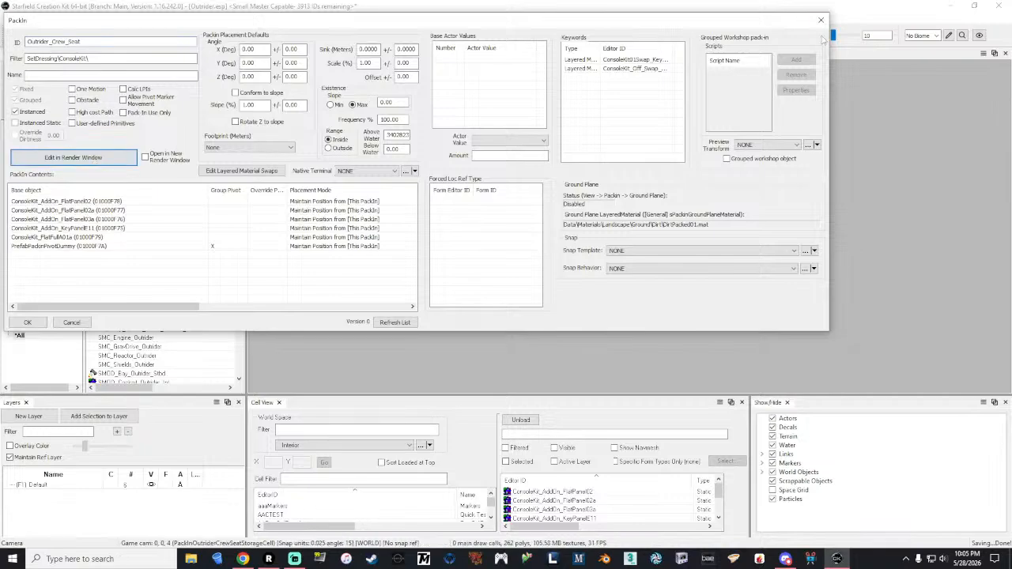
scroll(754, 200, "down", 1)
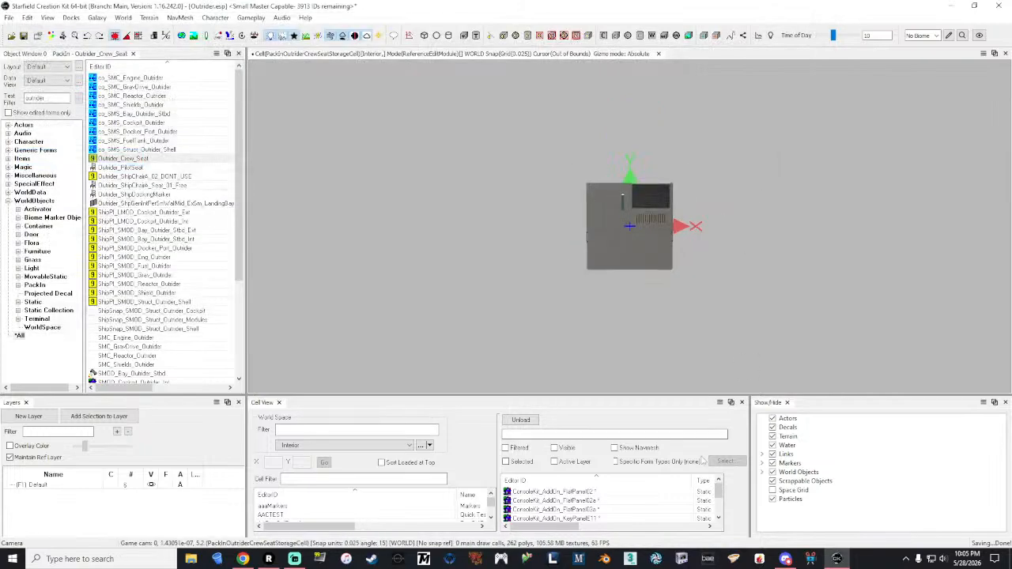
Delete all console parts and the pivot dummy from the Outrider_Crew_Seat pack-in cell and confirm the deletion.
left_click(586, 493)
scroll(586, 497, "down", 1)
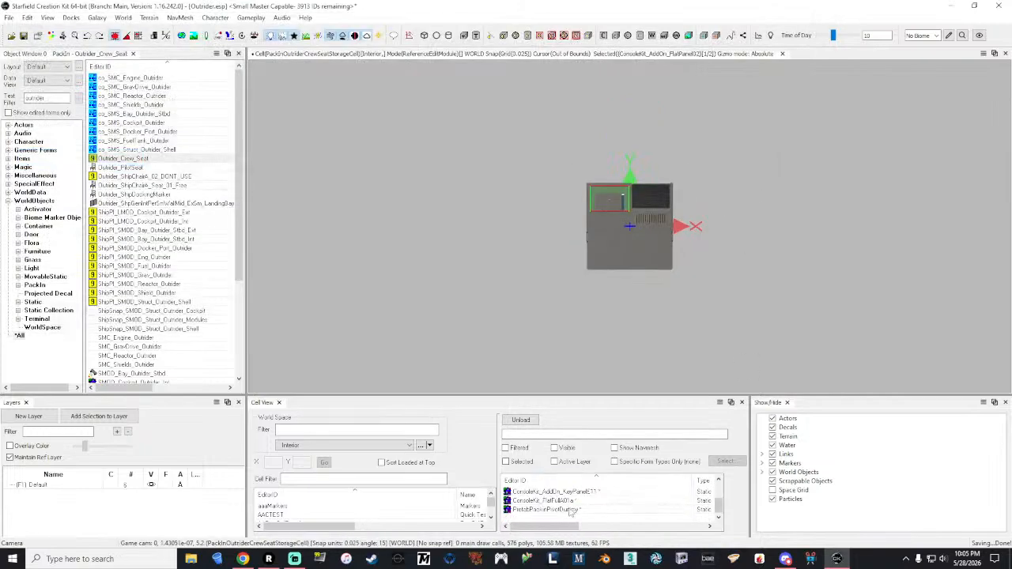
left_click(564, 511, "shift")
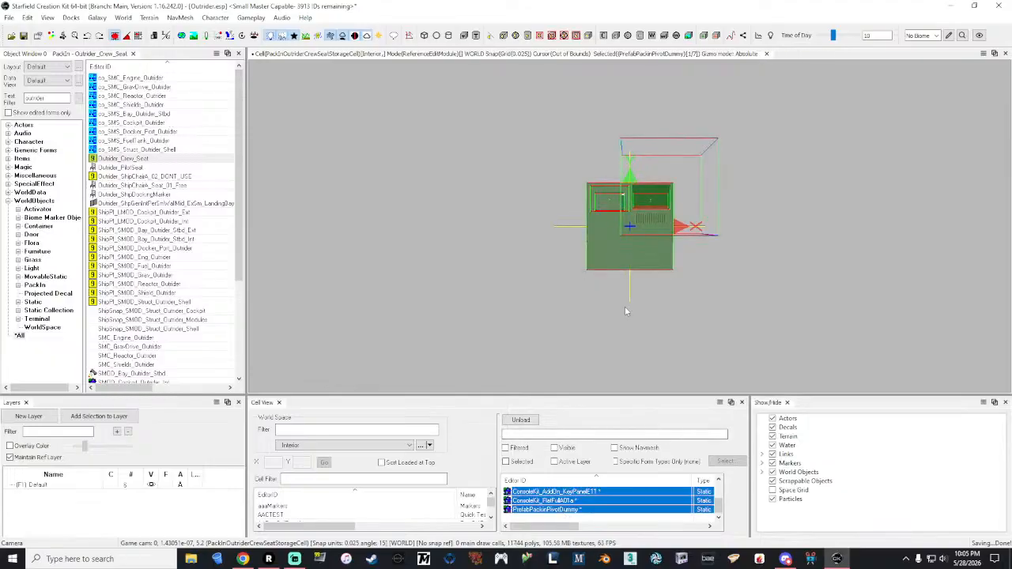
key("Delete")
left_click(520, 313)
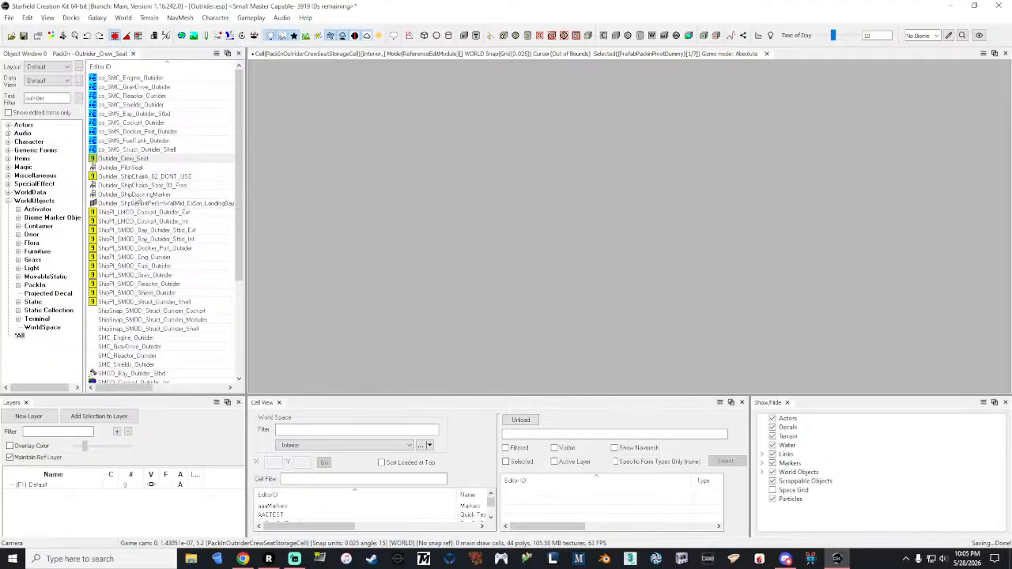
Place Outrider_ShipChairA_Seat_01_Free in the empty pack-in cell and set its X, Y and Z position to 0.
left_click_drag(141, 185, 594, 253)
right_click(589, 253)
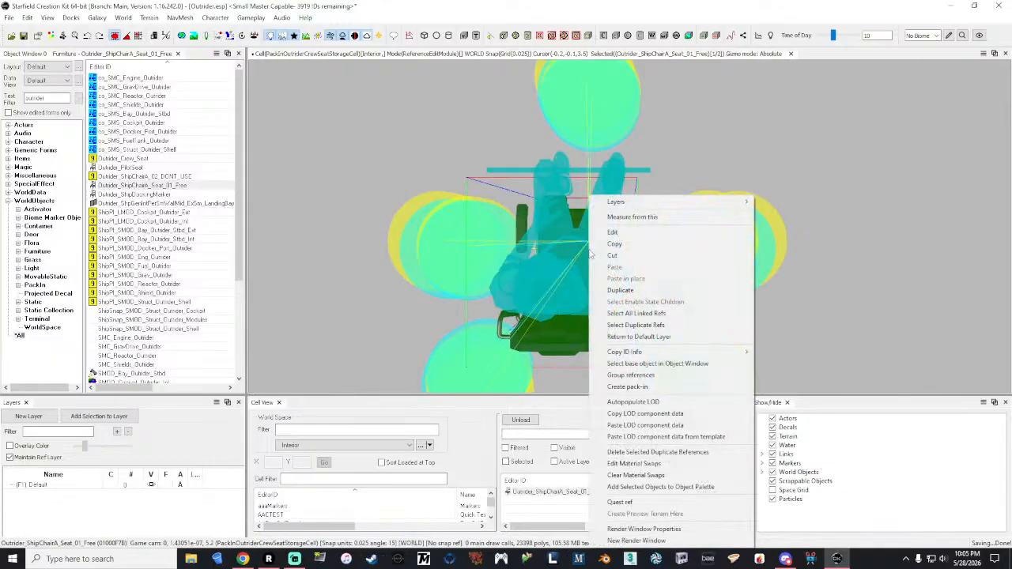
left_click(617, 237)
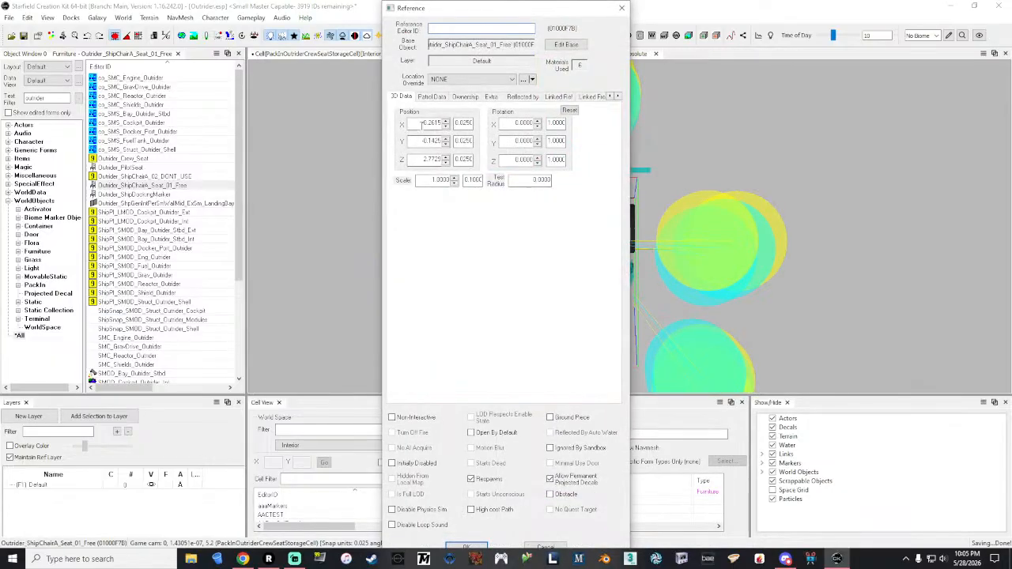
type("0")
key("Tab")
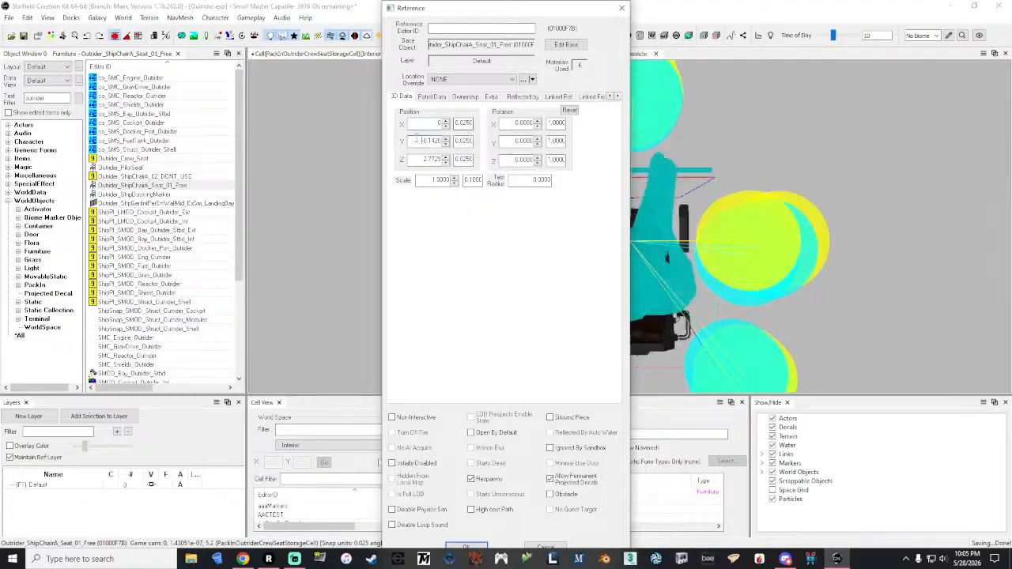
type("0")
key("Tab")
scroll(443, 181, "down", 4)
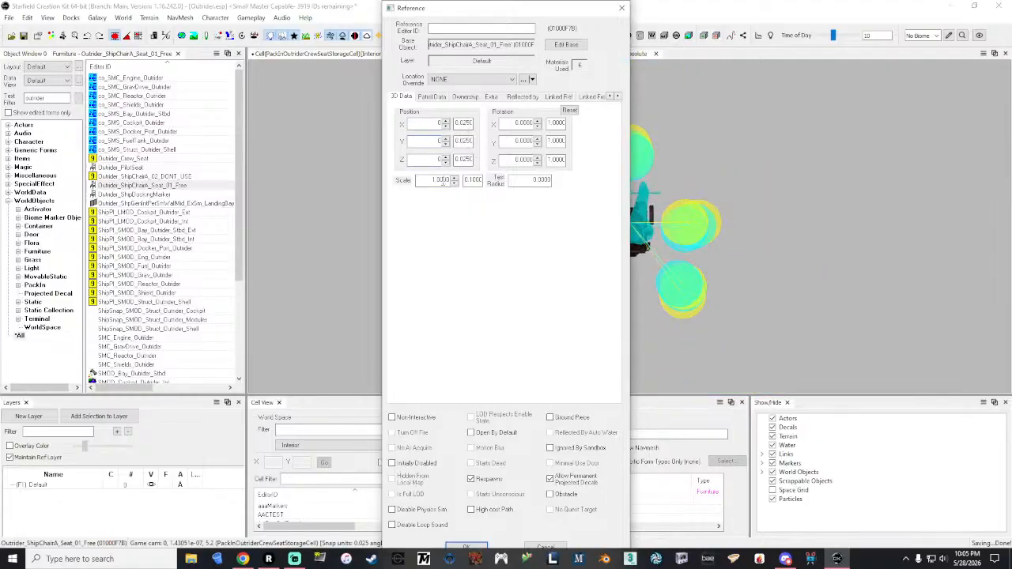
left_click(466, 548)
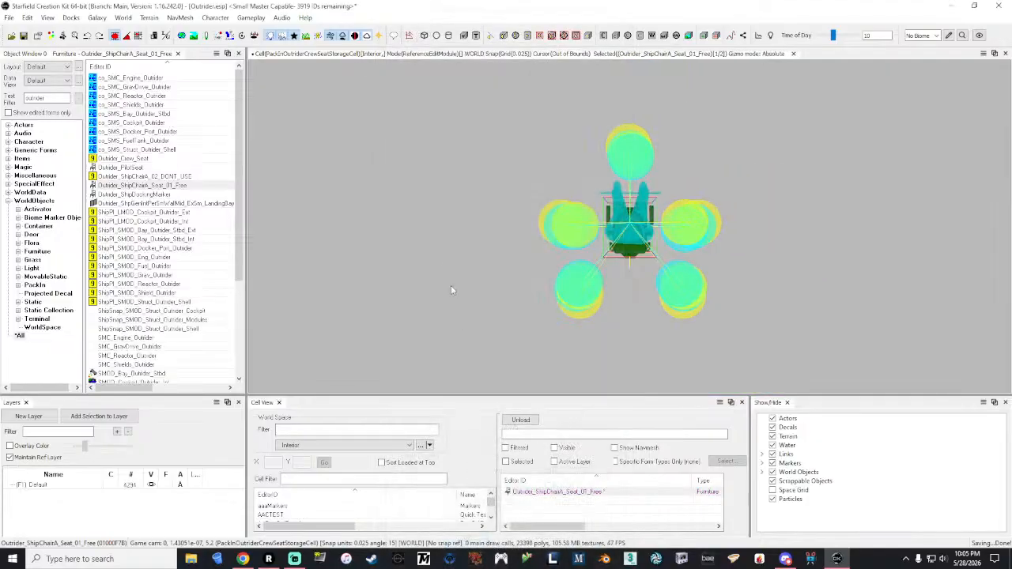
Filter the objects by "shipchair*base" and place ShipChairB_Base_01 in the crew seat pack-in cell.
double_click(35, 97)
type("shipchair*base")
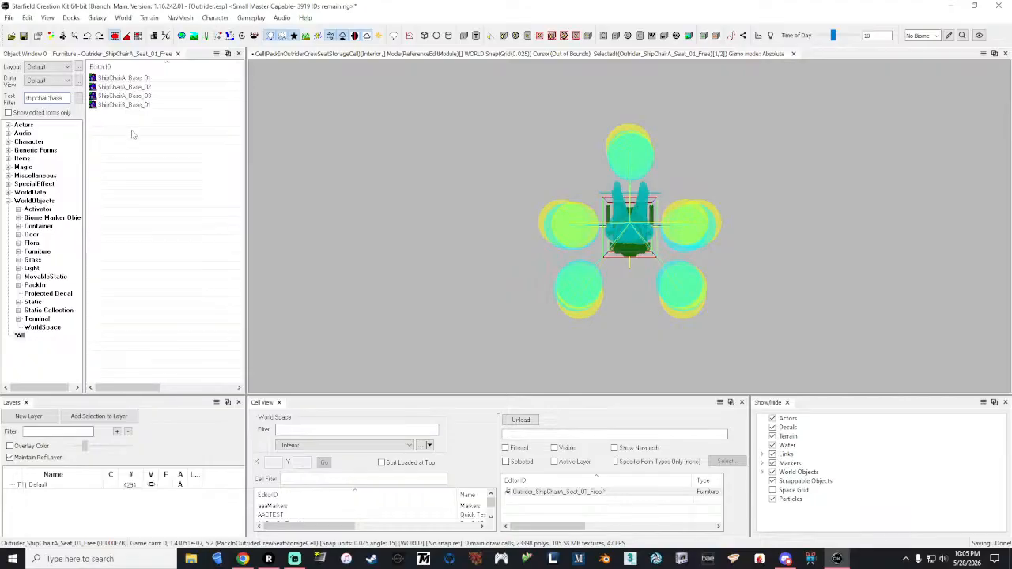
left_click_drag(121, 106, 479, 292)
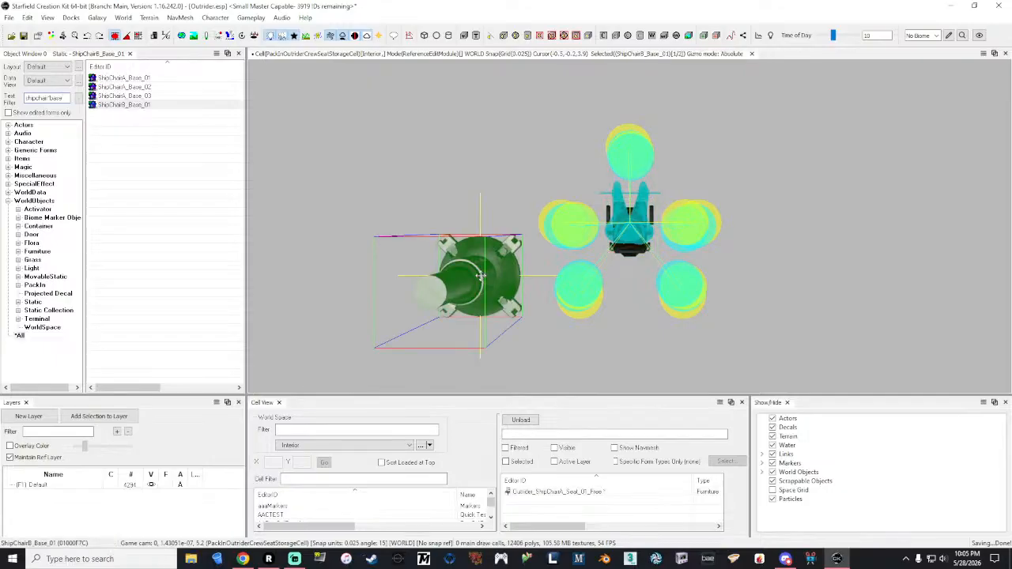
Set the X, Y and Z position of the ShipChairB_Base_01 reference to 0.
right_click(480, 293)
left_click(528, 233)
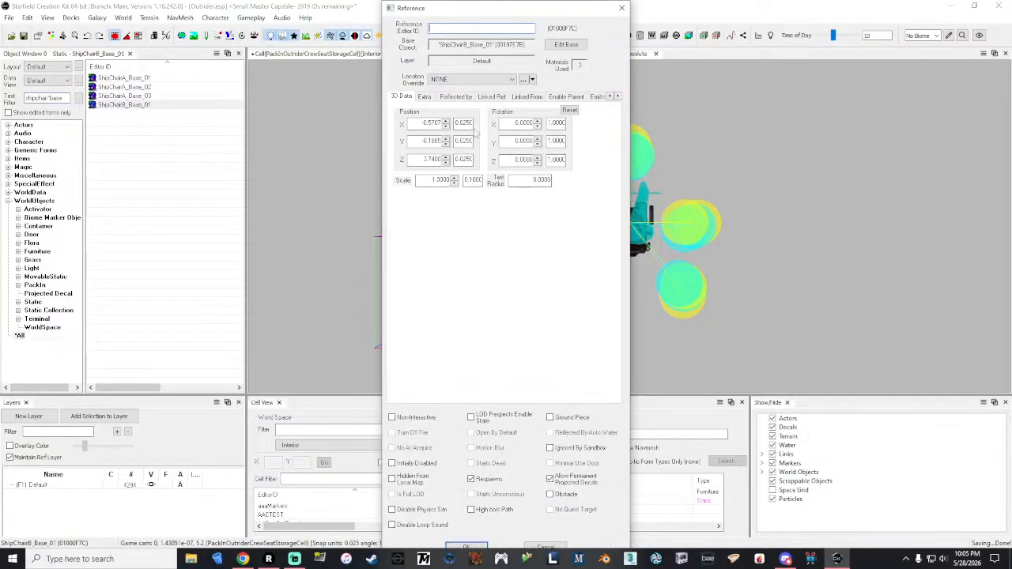
double_click(413, 124)
type("0")
double_click(413, 141)
type("0")
double_click(412, 159)
type("0")
left_click(478, 547)
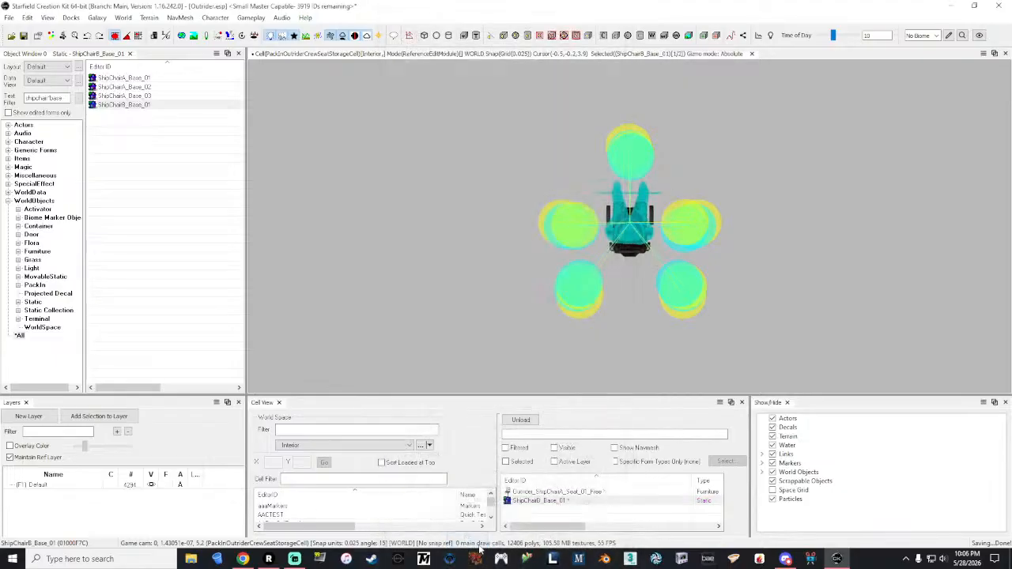
Filter the objects by "outrider" and save the plugin.
double_click(57, 96)
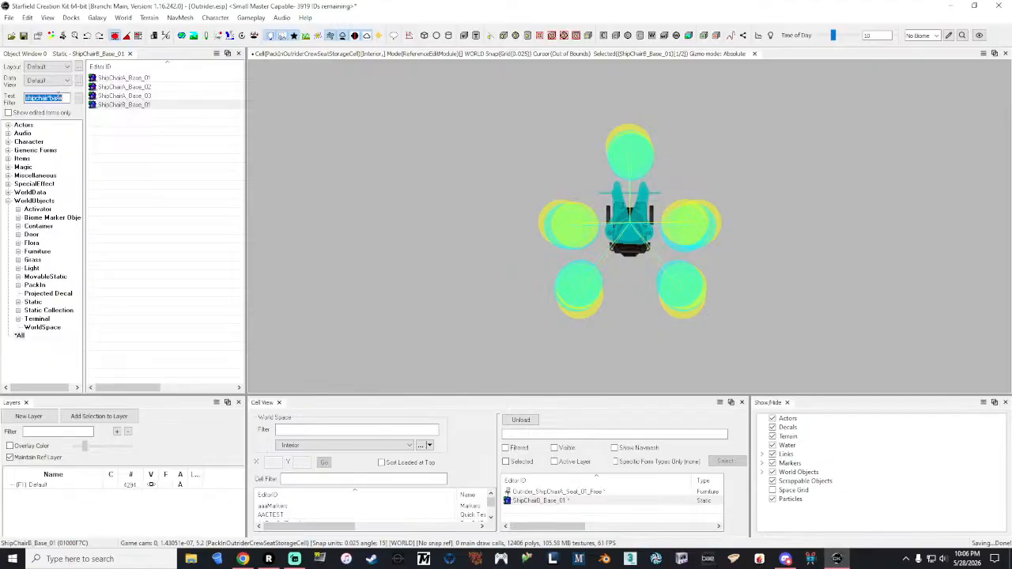
type("der")
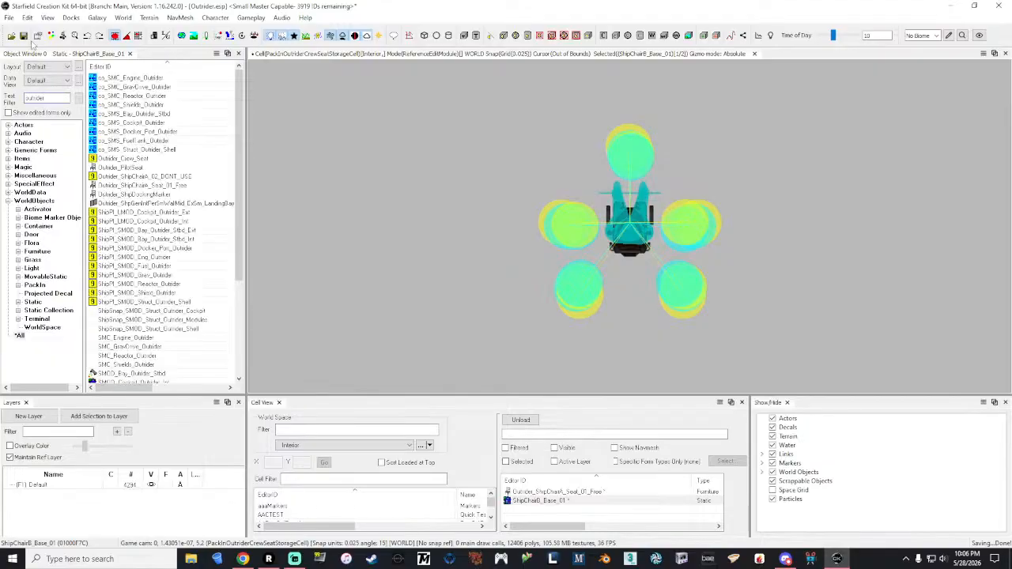
left_click(25, 37)
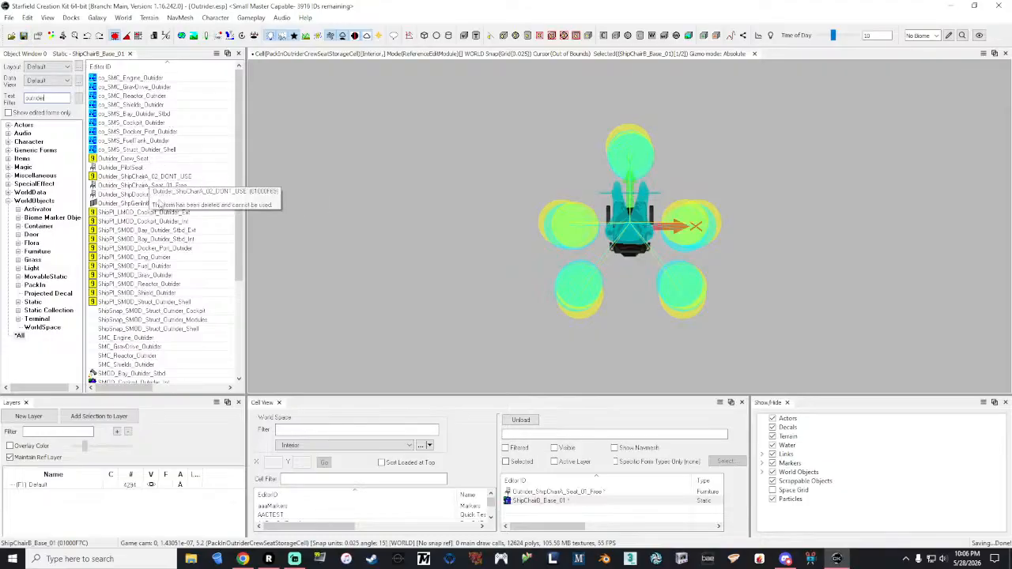
Load the ShipPI_LMOD_Cockpit_Outrider_Int pack-in in the render window and frame the cockpit floor behind the pilot seat.
double_click(166, 221)
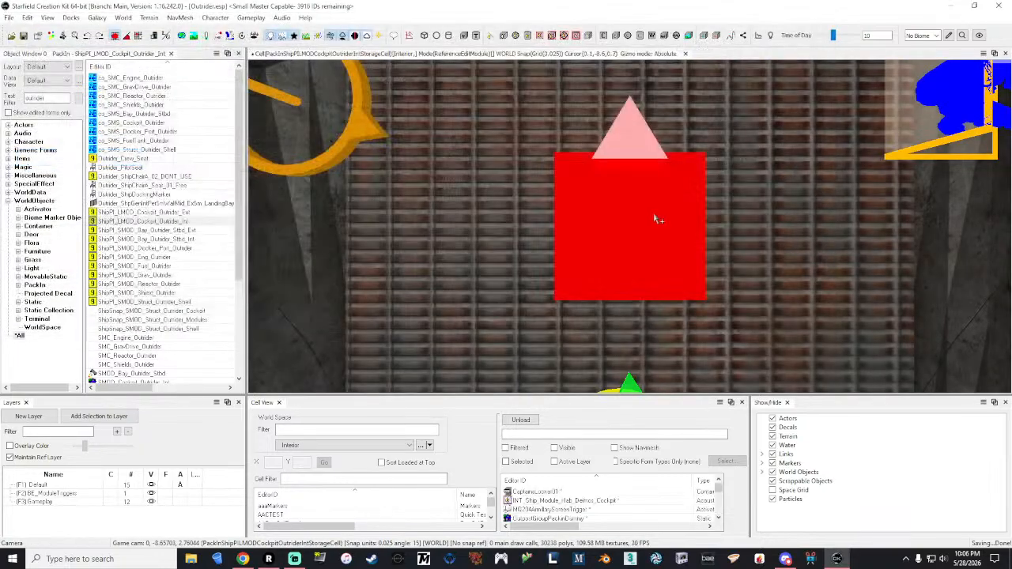
left_click(655, 217)
right_click_drag(656, 218, 961, 233)
key("w")
key("w")
right_click_drag(728, 221, 654, 219)
key("s")
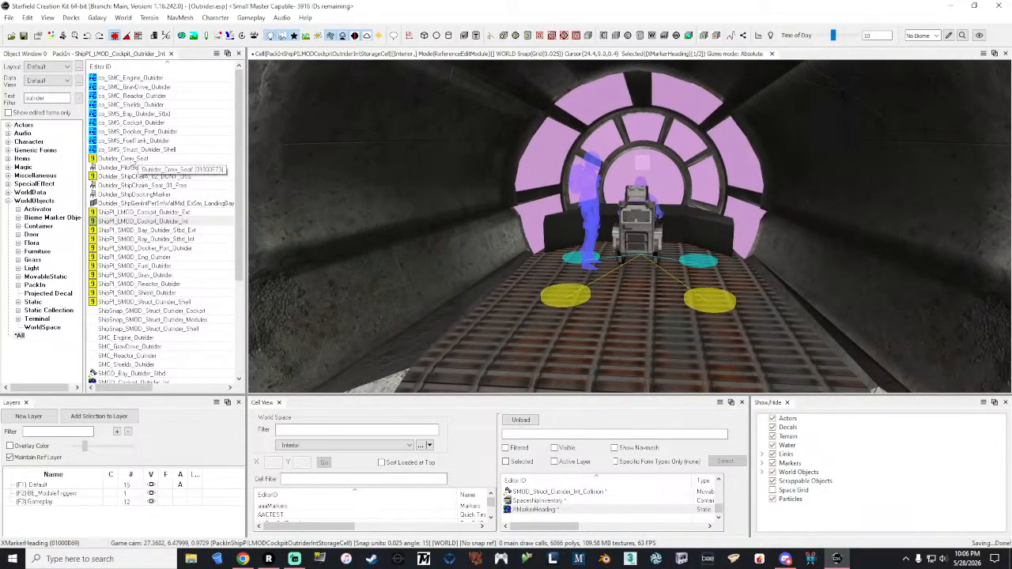
Place Outrider_Crew_Seat on the cockpit floor behind the pilot seat, near the left wall, and shift it along X.
left_click(120, 160)
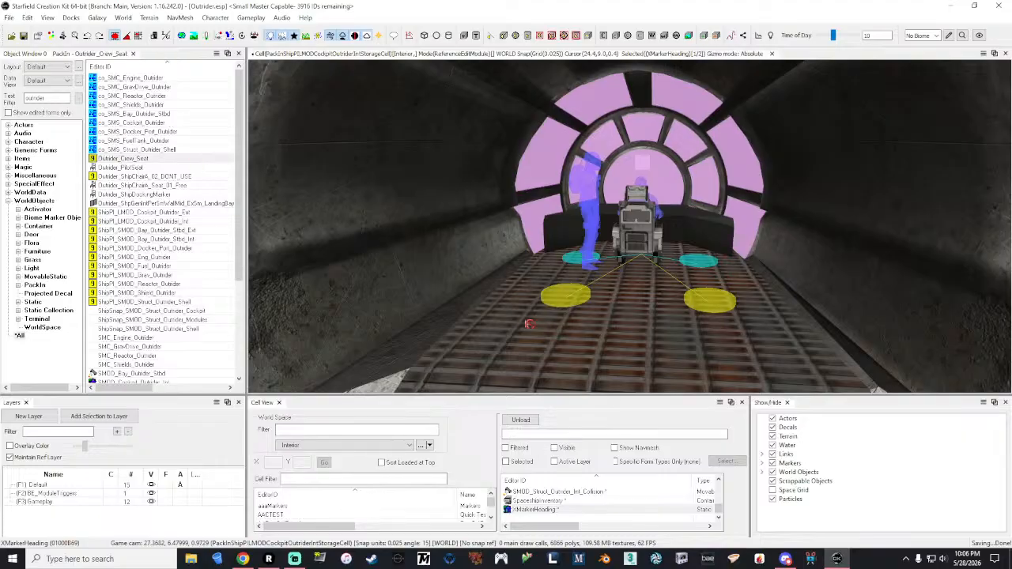
left_click_drag(529, 325, 522, 321)
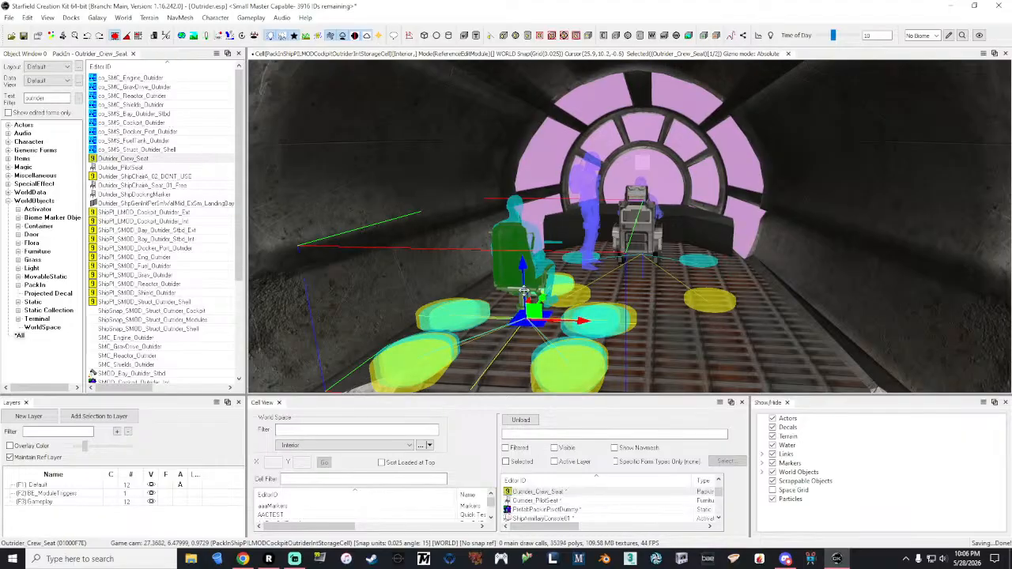
middle_click_drag(524, 291, 546, 294)
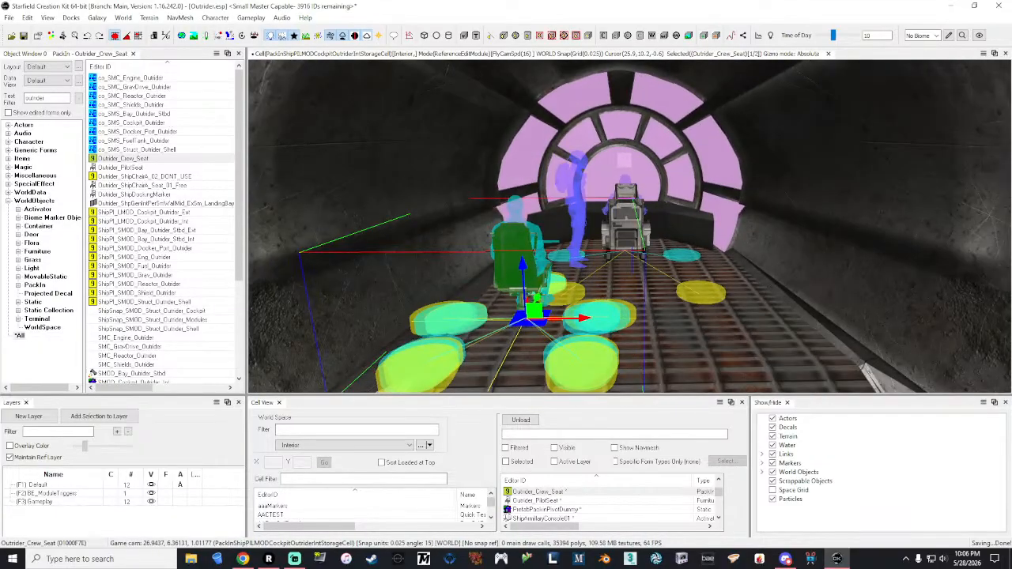
right_click_drag(546, 294, 616, 312)
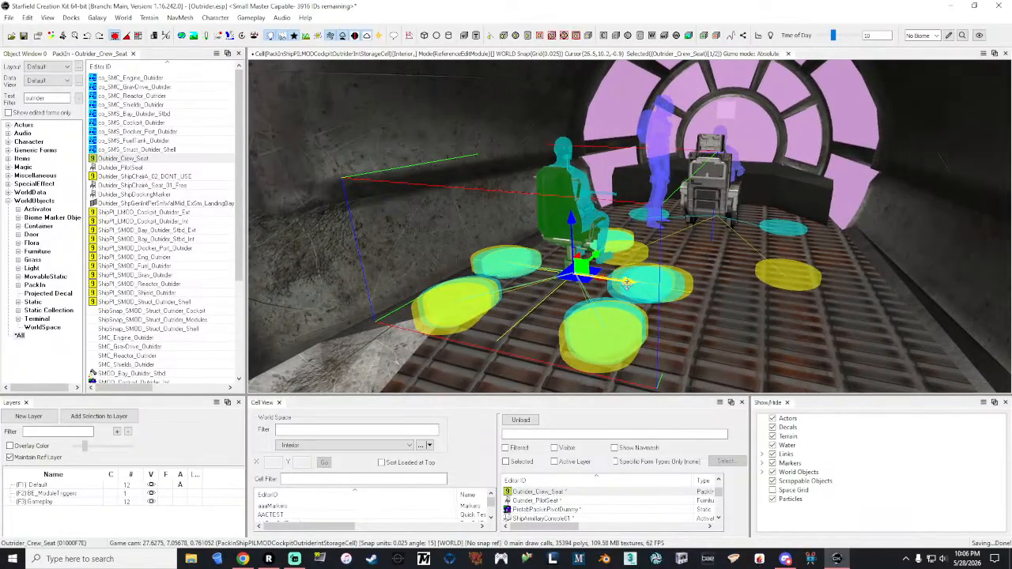
mouse_move(627, 283)
left_mouse_down()
mouse_move(804, 304)
mouse_move(597, 289)
mouse_move(638, 290)
left_mouse_up()
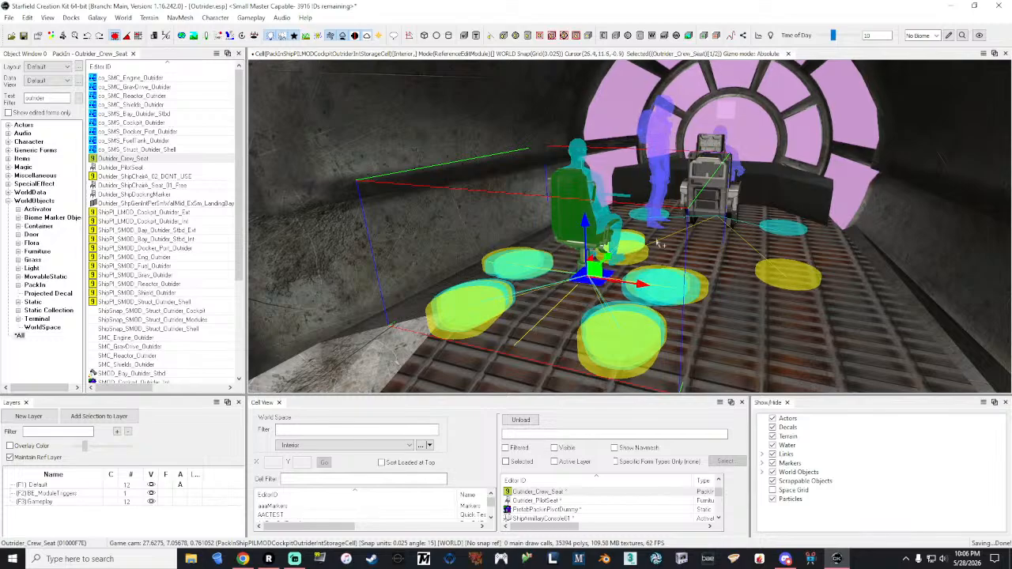
Compare the crew seat with the pilot seat and adjust it to about X 25.93, Y 10.28, Z -0.93.
middle_click_drag(657, 244, 467, 257, "shift")
left_click(776, 205)
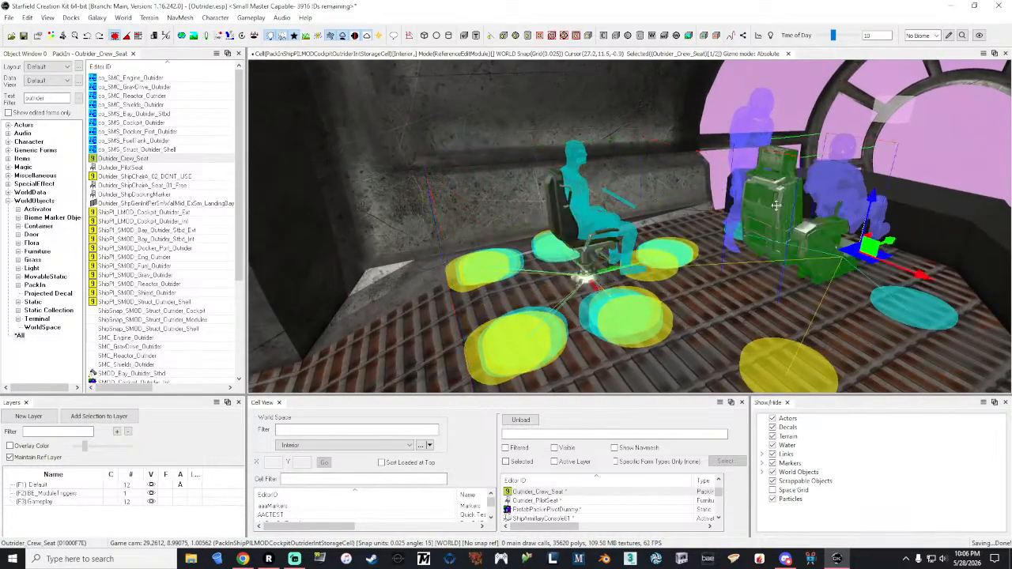
left_click(563, 224)
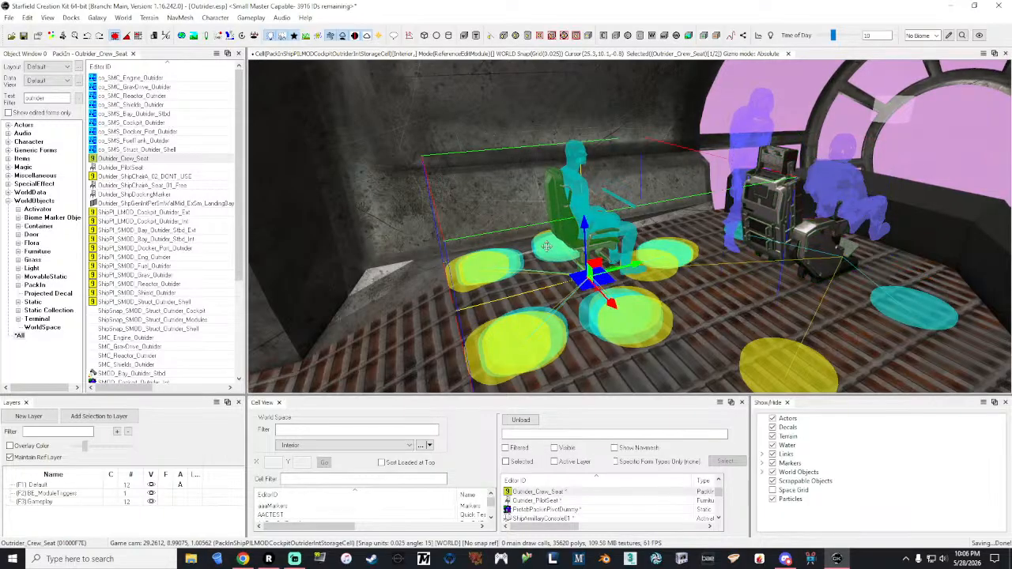
middle_click_drag(546, 243, 630, 290, "shift")
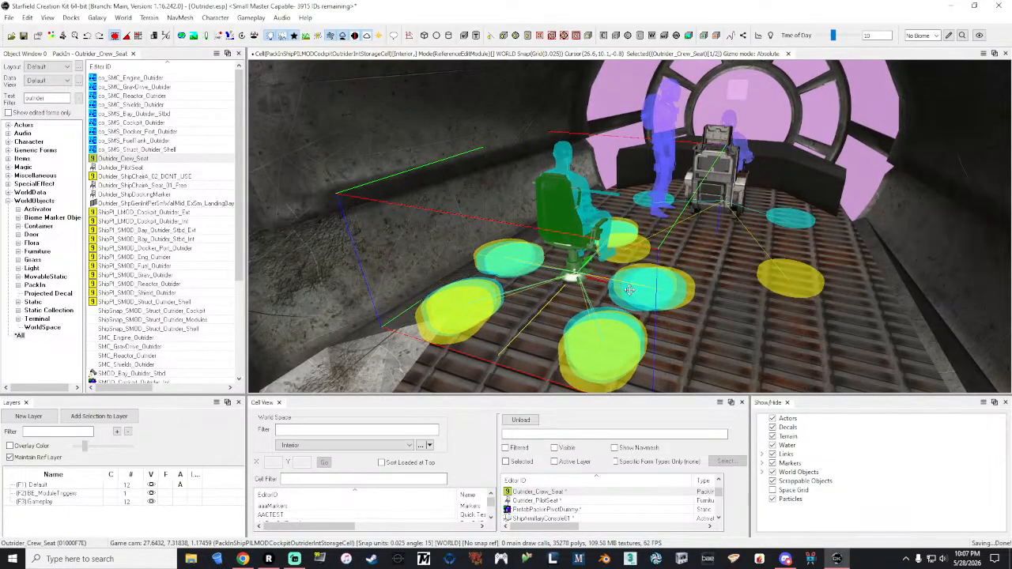
right_click_drag(629, 289, 653, 285, "shift")
key("e")
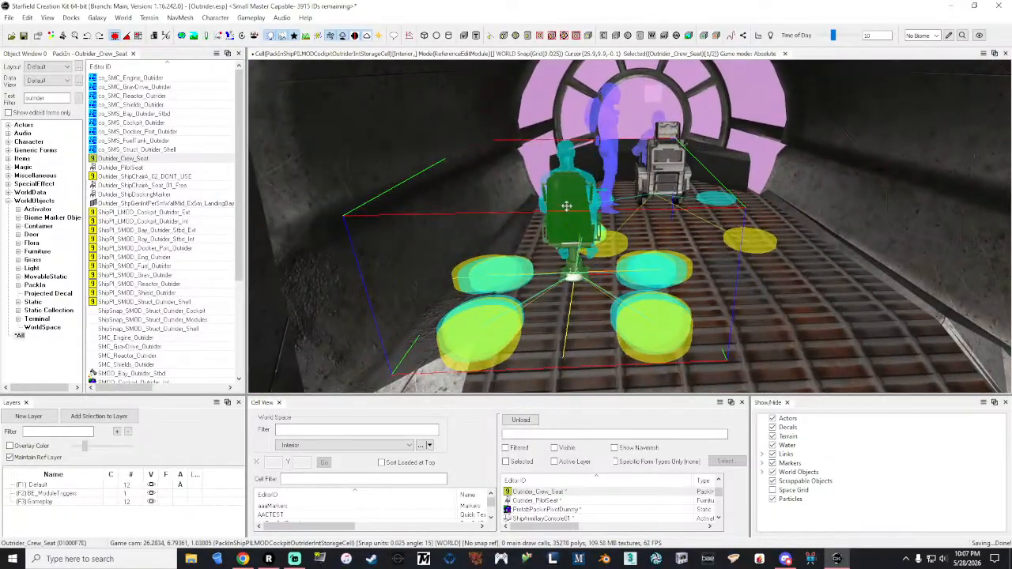
Duplicate the crew seat and move the copy along X to the opposite side of the cockpit.
right_click(567, 205)
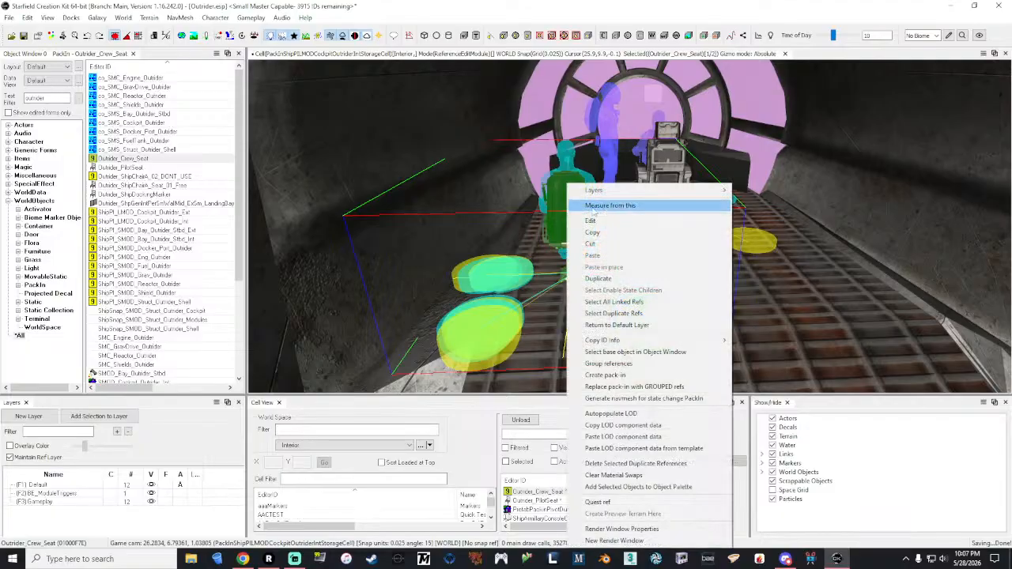
left_click(621, 279)
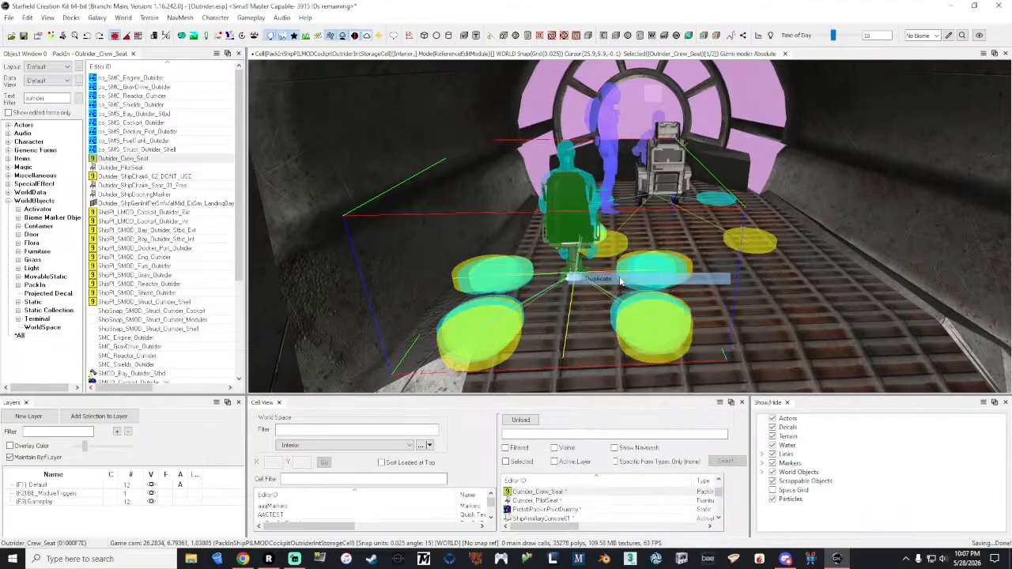
right_click(575, 208)
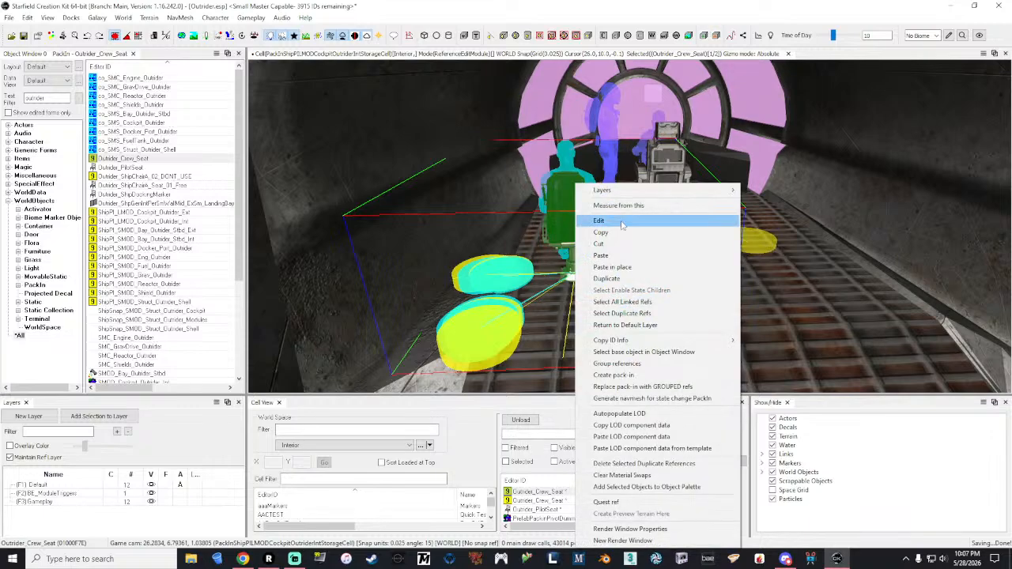
left_click(601, 221)
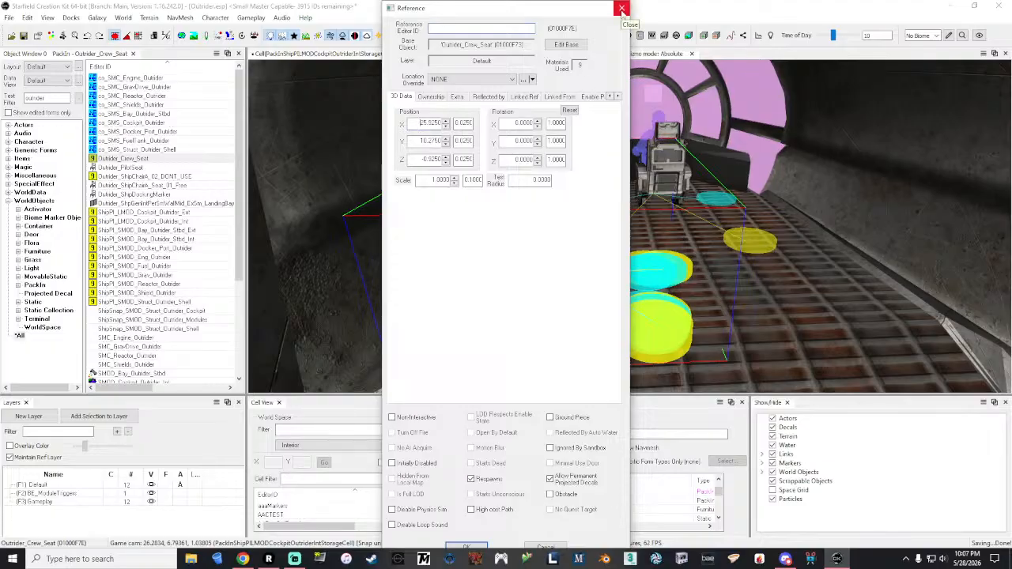
left_click(621, 9)
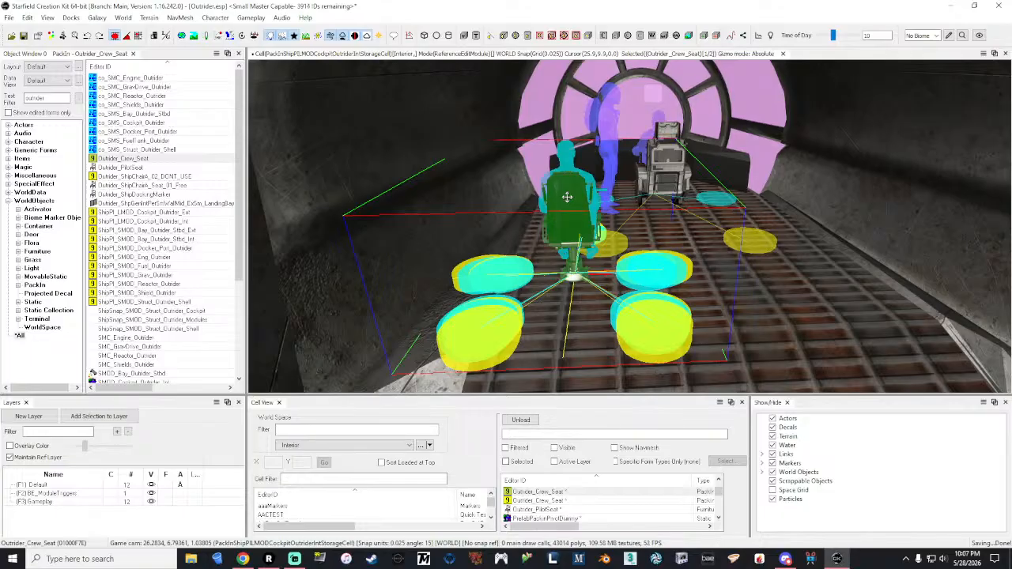
key("e")
left_click_drag(631, 273, 833, 264)
Nudge the duplicated crew seat slightly outward along X to balance the spacing between both seats and the walls.
middle_click_drag(833, 263, 568, 217)
key("a")
right_click_drag(568, 218, 520, 179)
key("w")
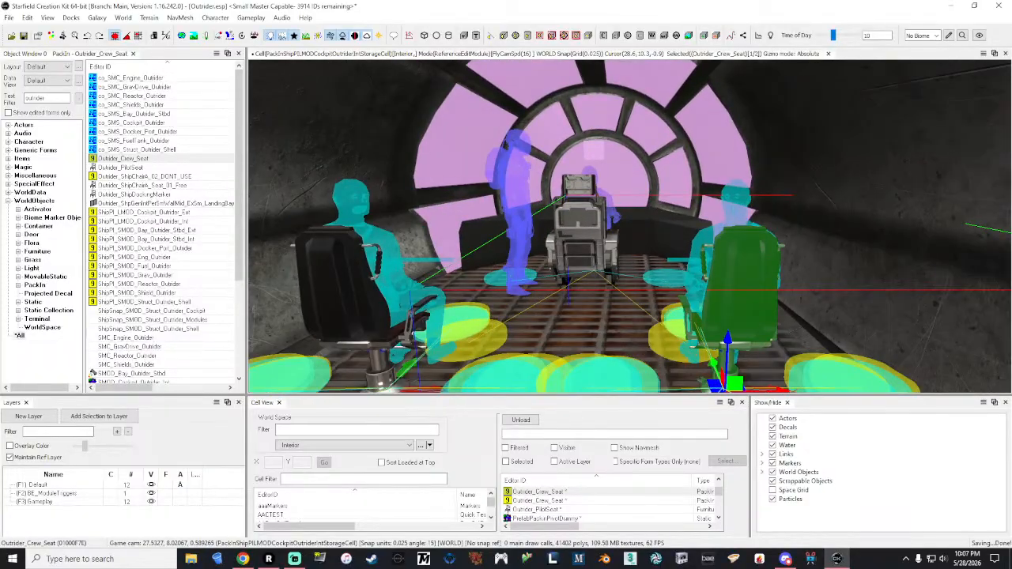
key("w")
right_click_drag(520, 178, 518, 241)
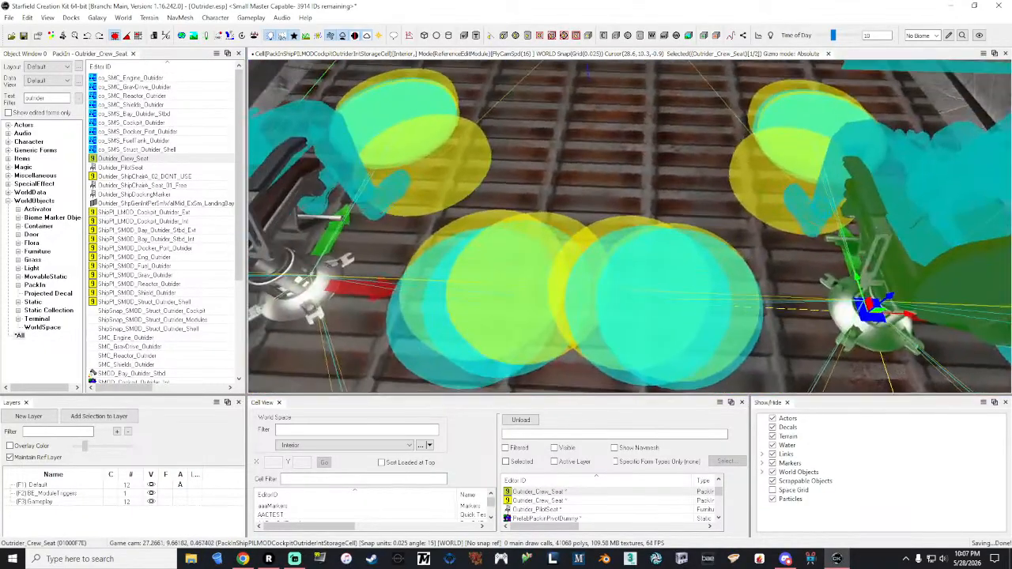
key("s")
key("a")
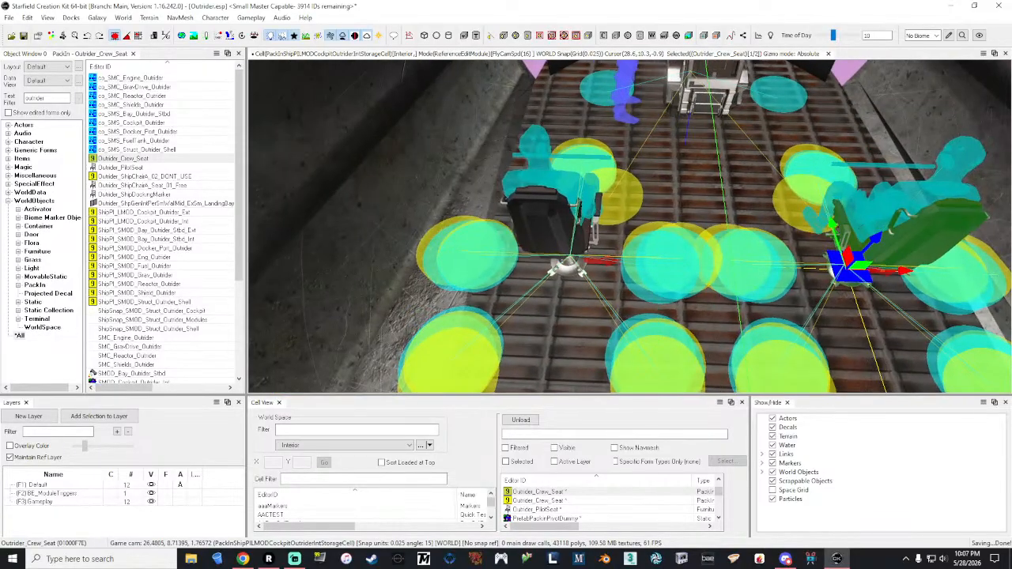
key("d")
key("a")
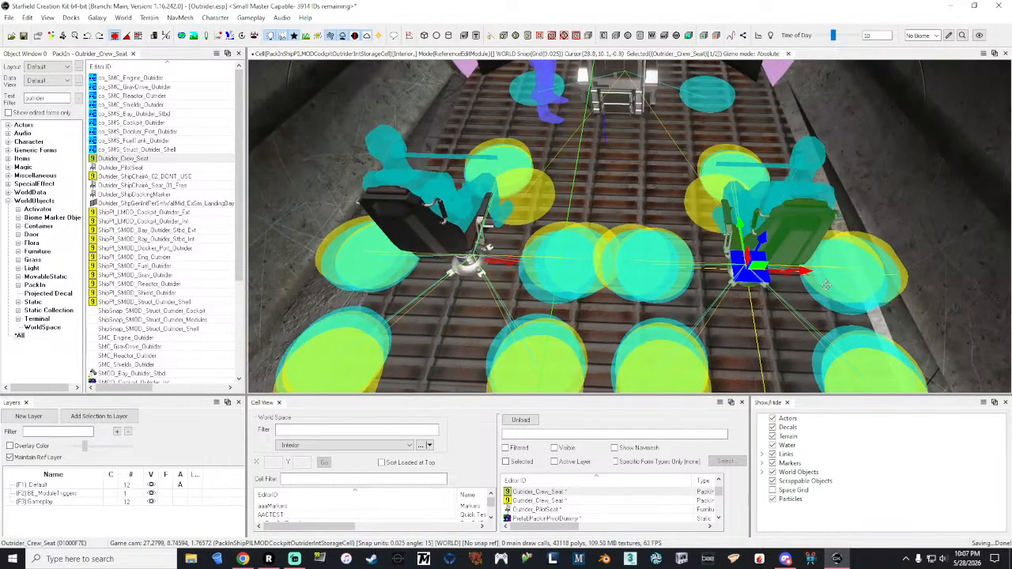
left_click_drag(808, 274, 810, 274)
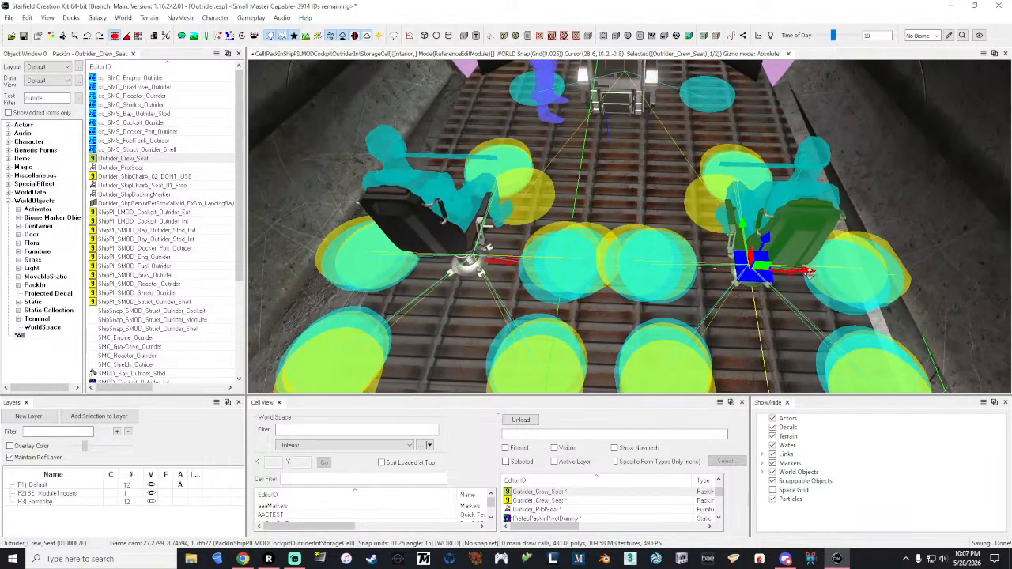
Examine the placement of both crew seats relative to the pilot seat from behind and from the front of the cockpit.
key("shift")
right_click_drag(810, 273, 791, 277)
key("s")
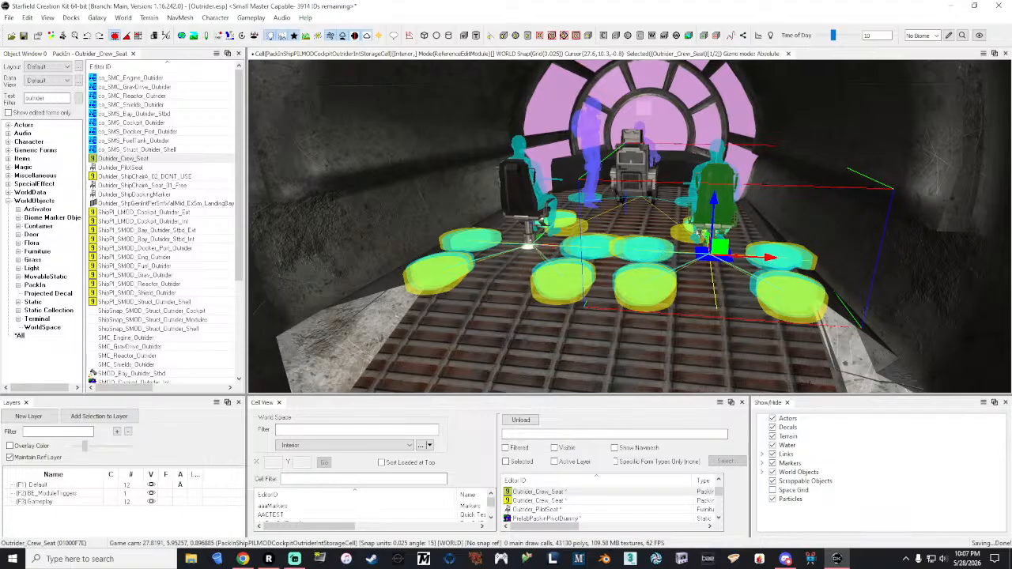
key("e")
key("grave")
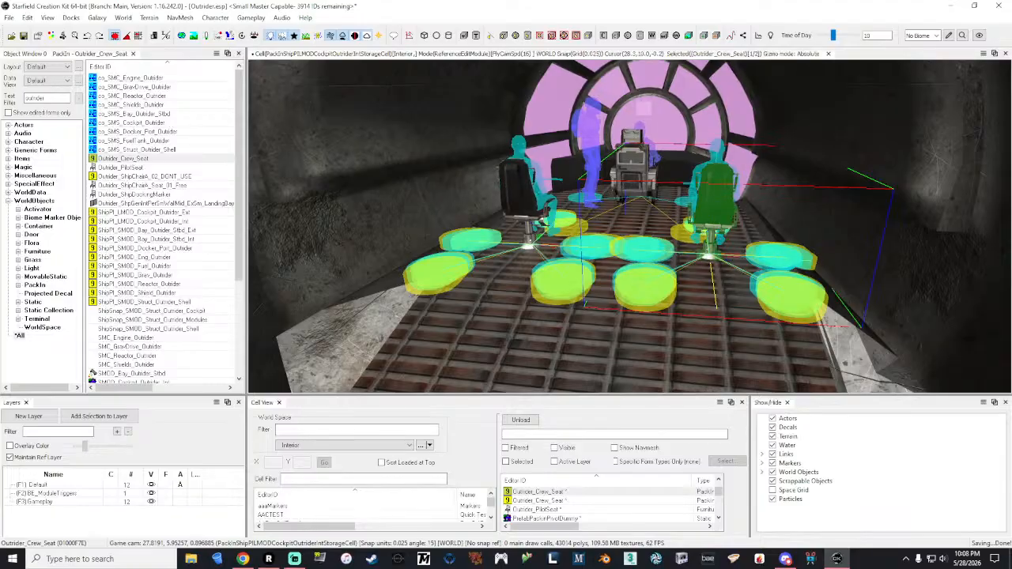
key("a")
key("w")
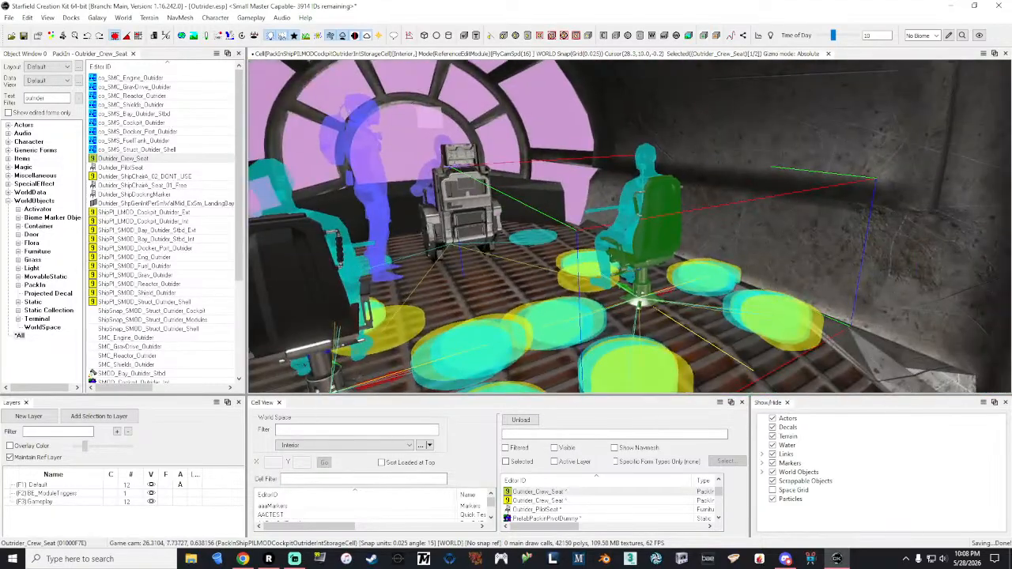
key("a")
key("s")
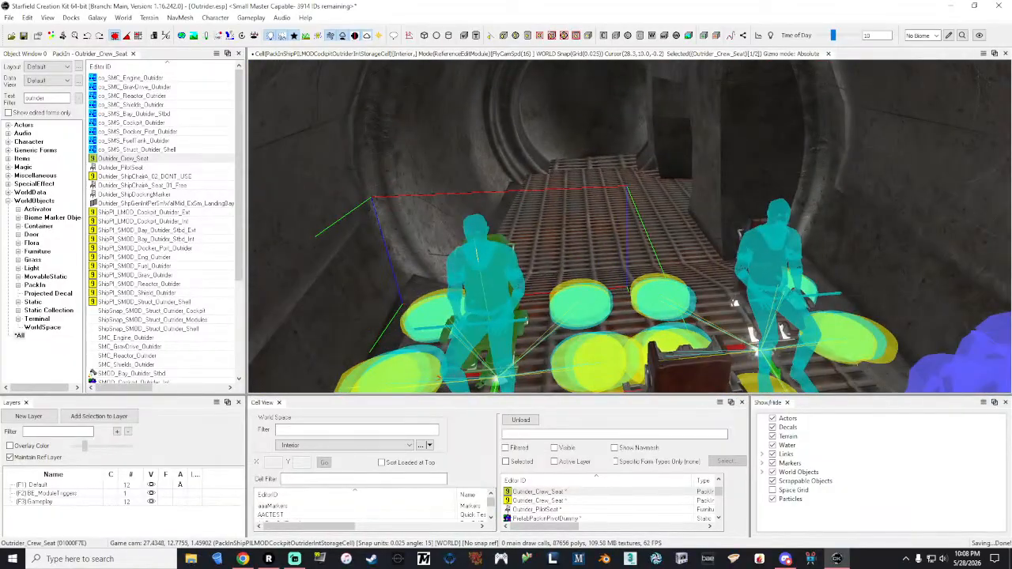
Hide the markers and deselect the crew seat to view the plain cockpit seating from the front.
key("grave")
key("m")
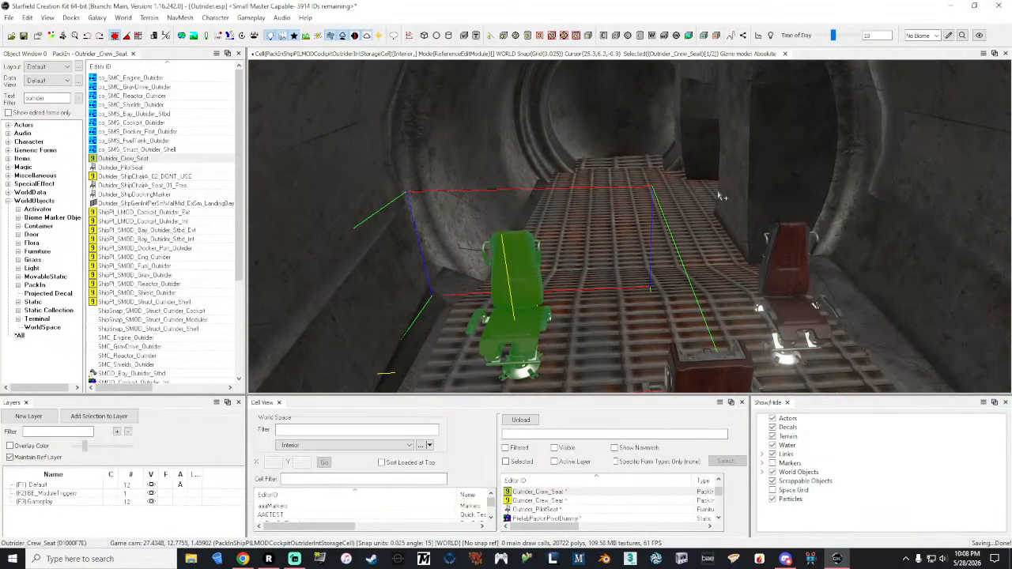
key("shift")
scroll(633, 170, "down", 6)
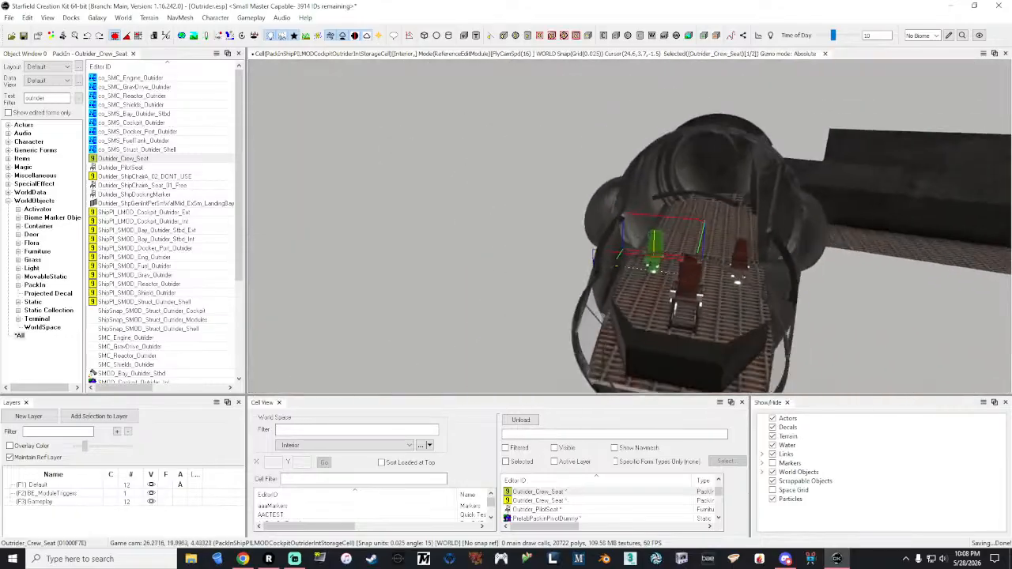
left_click(515, 140)
key("grave")
key("w")
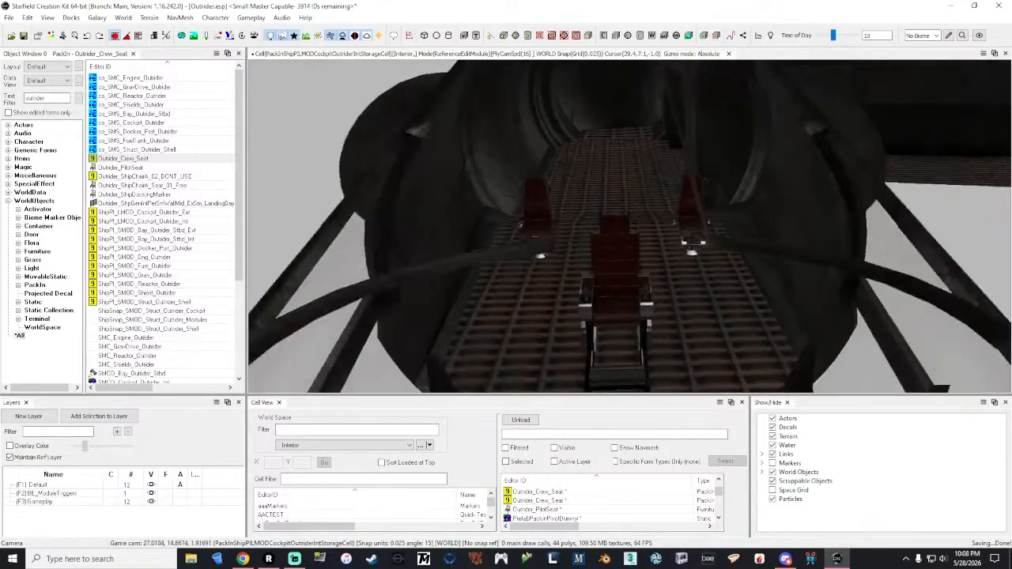
Examine both crew seats and the pilot seat from the front and side of the cockpit.
key("w")
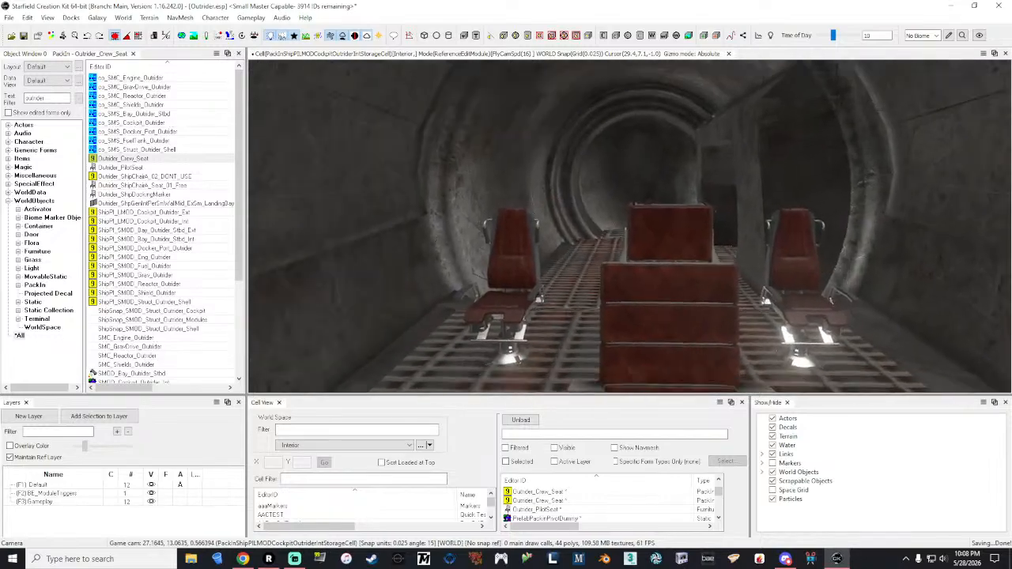
key("s")
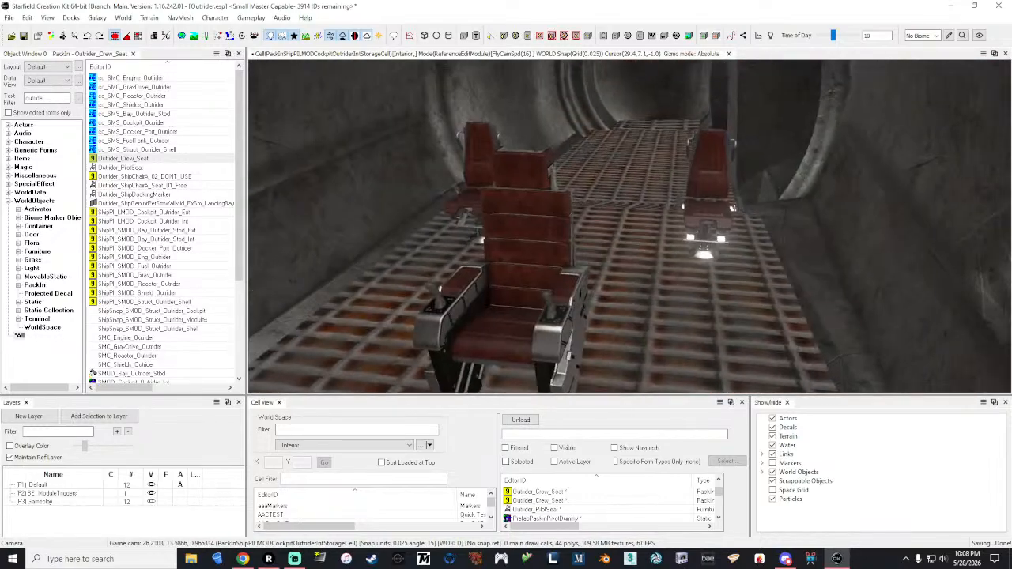
key("w")
key("a")
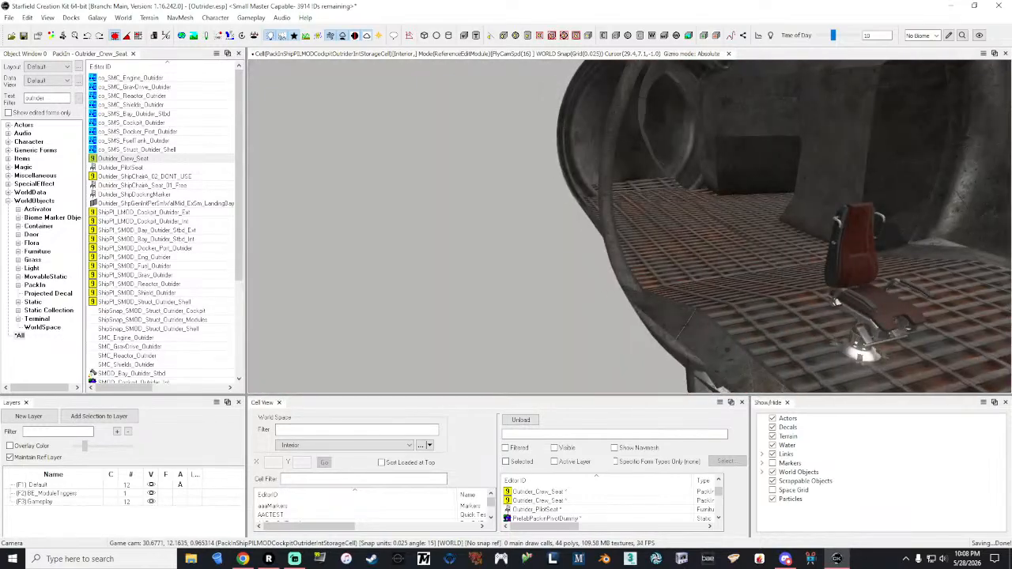
key("d")
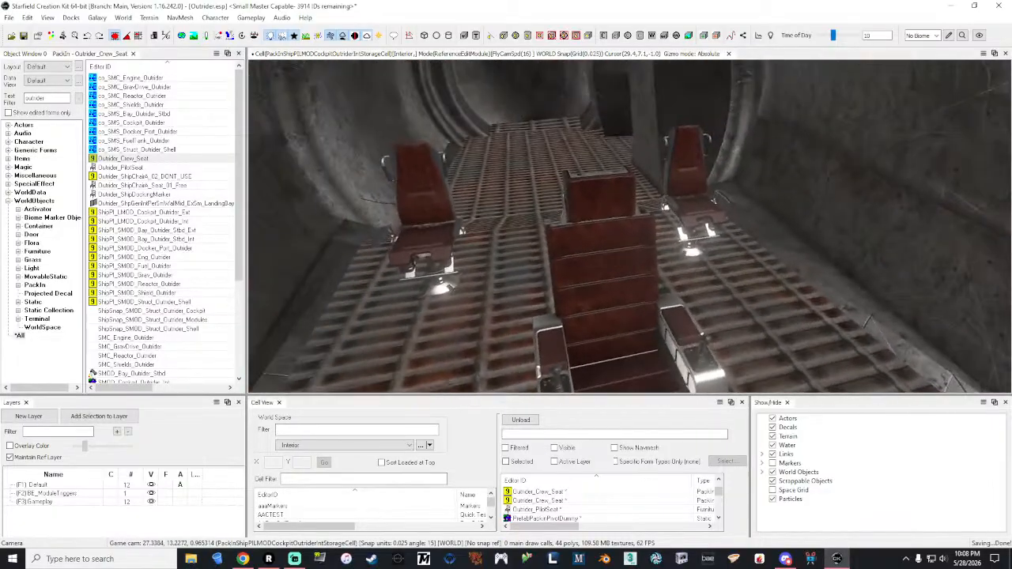
Examine the crew seat spacing from behind and from the cockpit's rear entrance, facing the round window.
key("w")
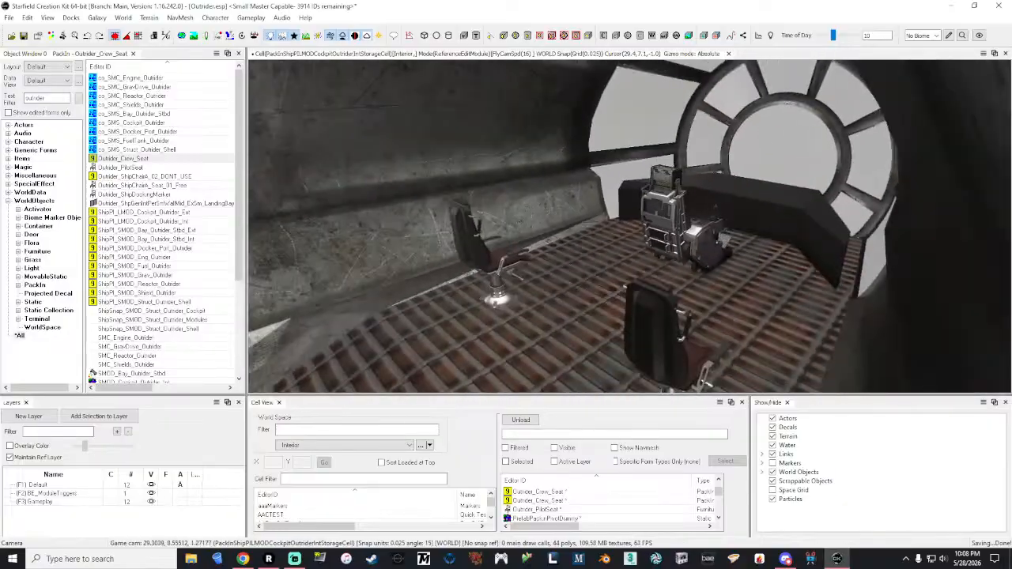
key("a")
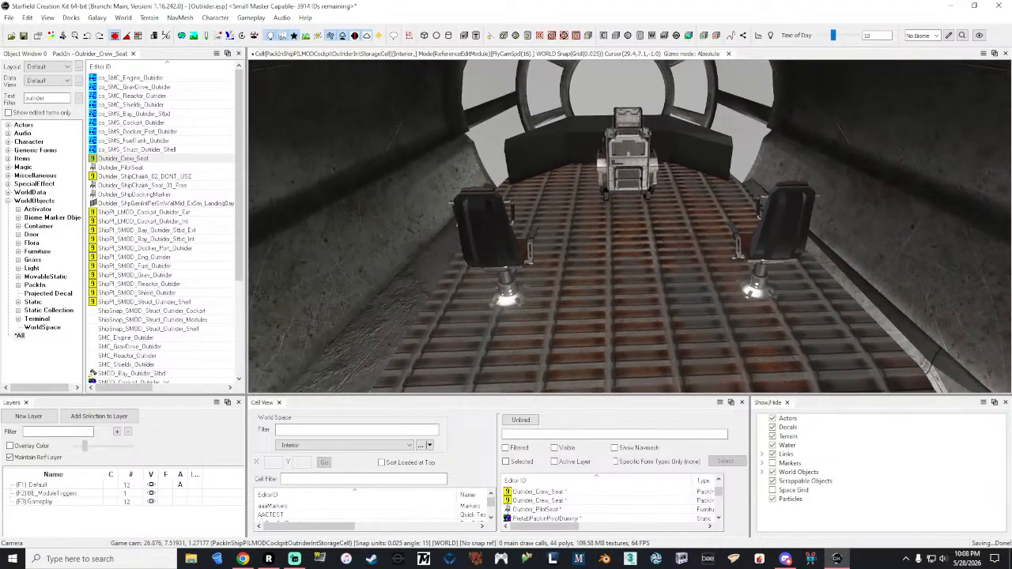
key("d")
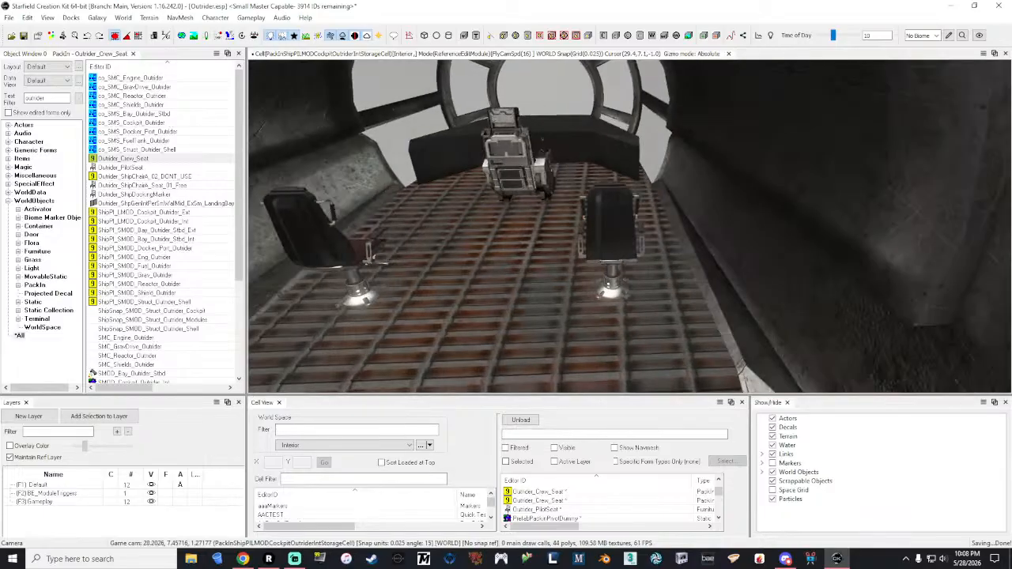
key("a")
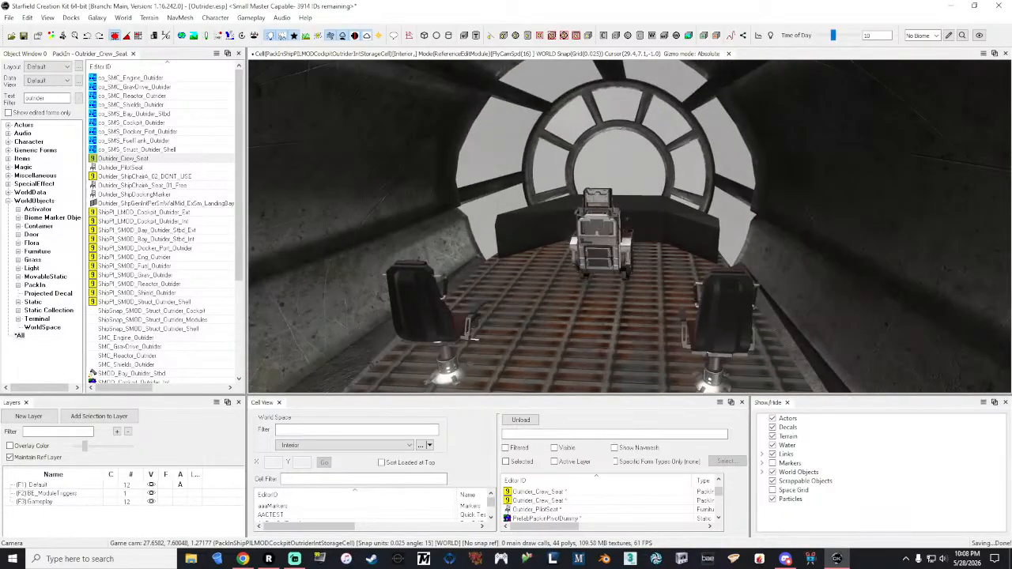
key("w")
key("s")
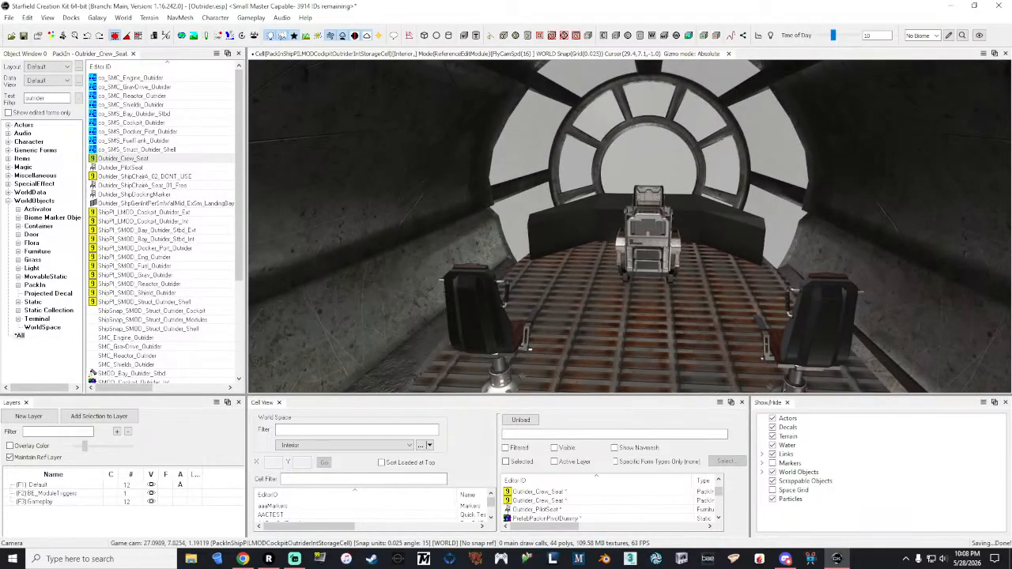
key("s")
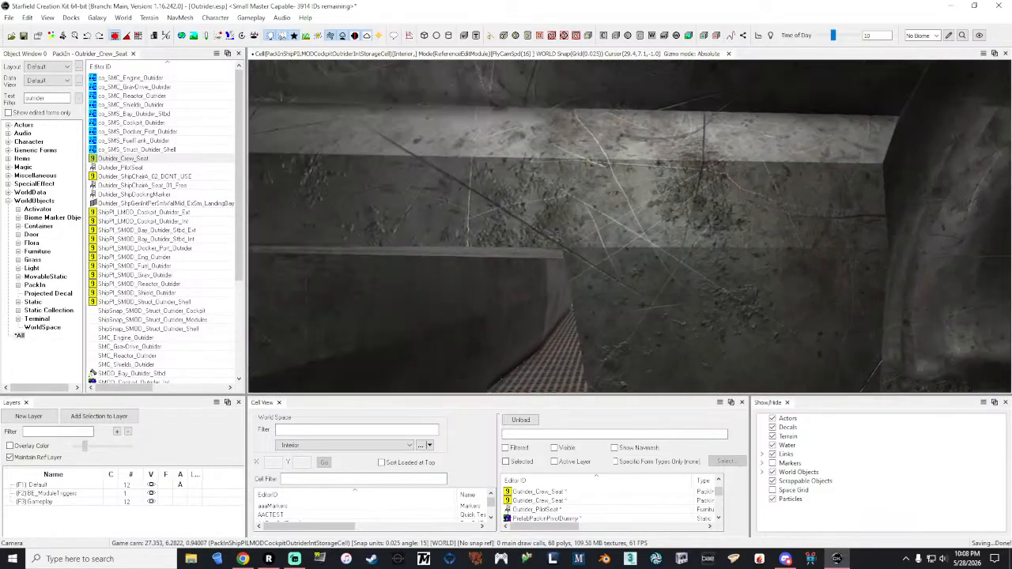
key("s")
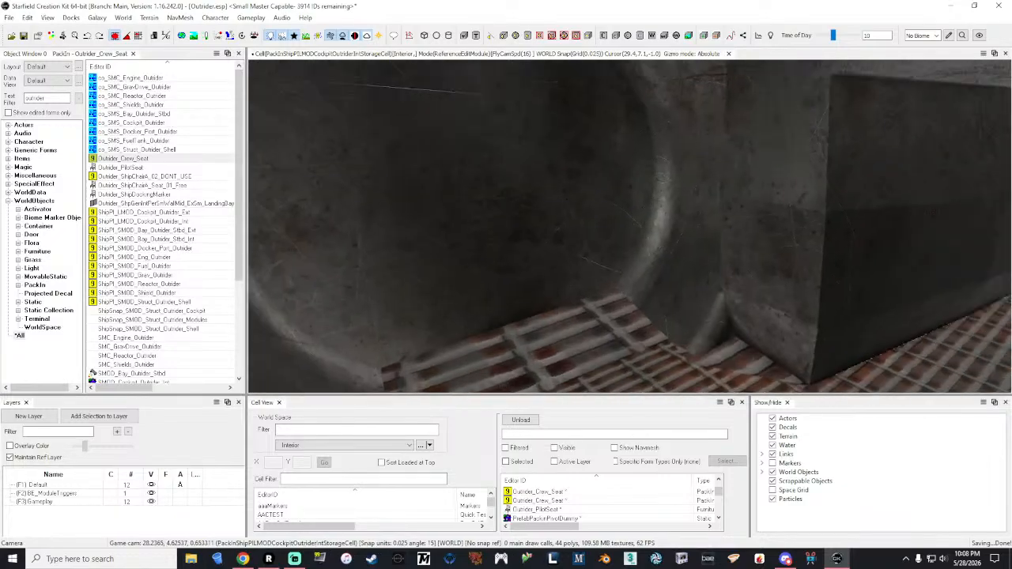
key("w")
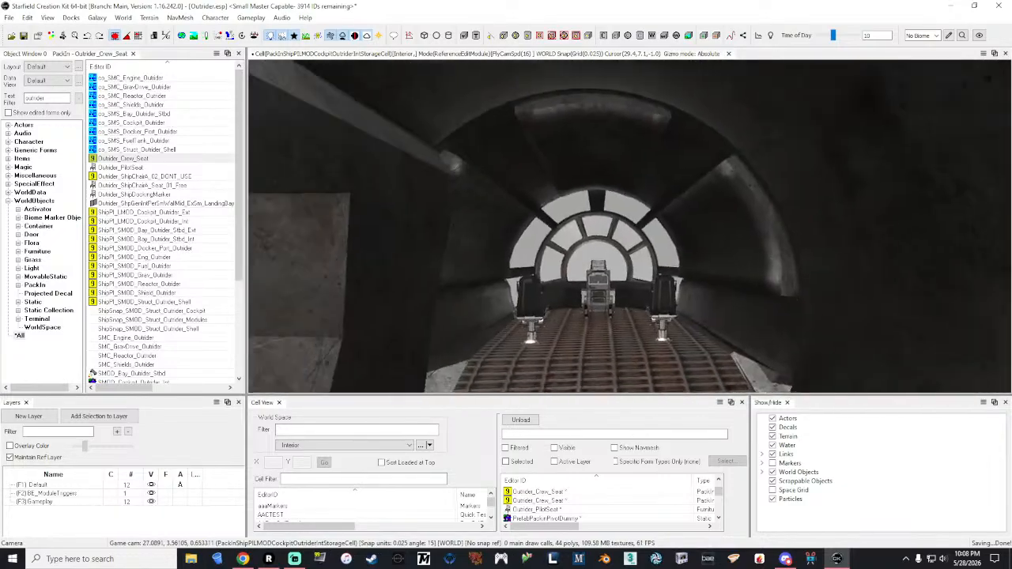
key("w")
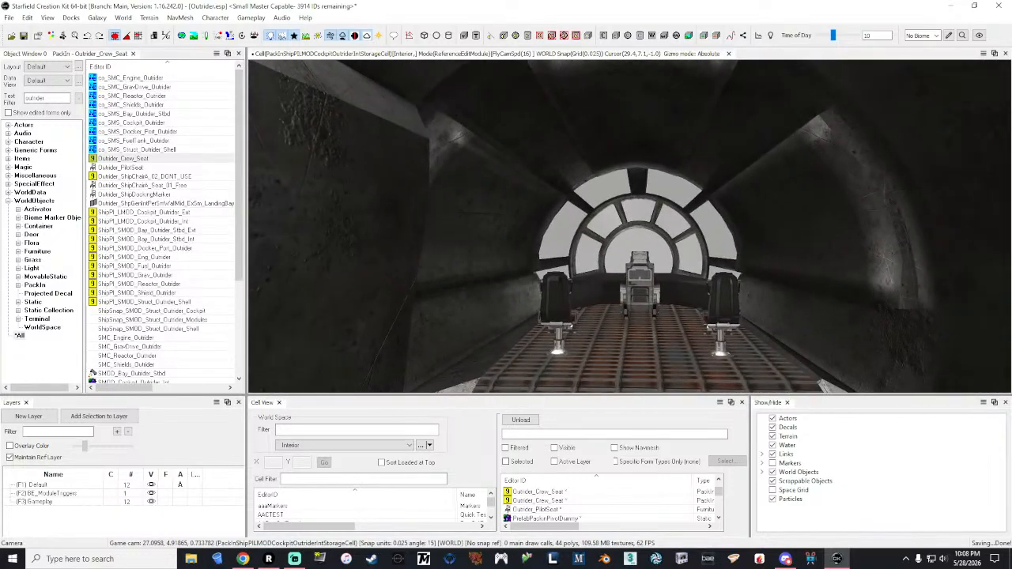
key("grave")
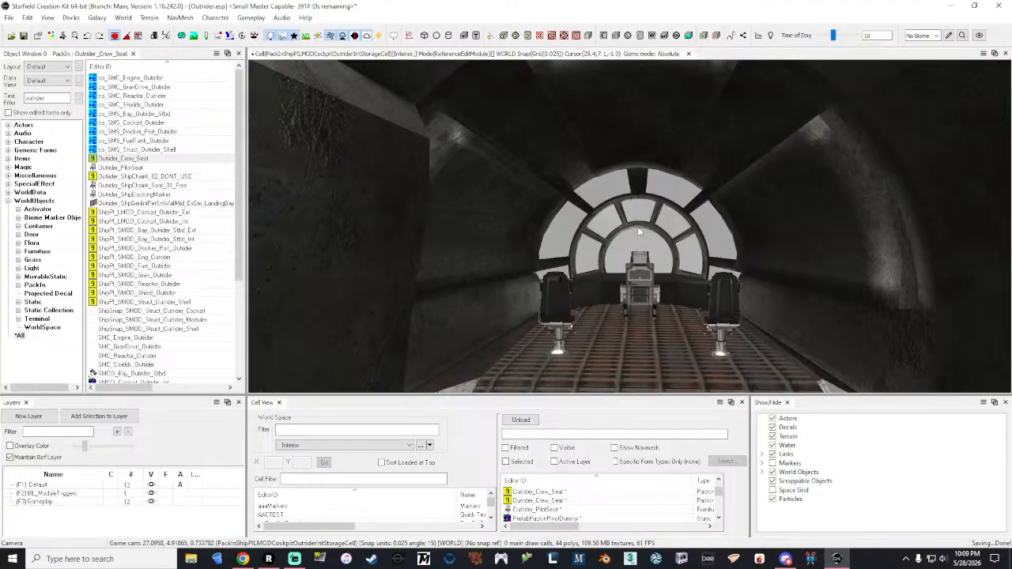
Inspect the Outrider's connecting corridor, ring passage, side rooms and door passage beyond the cockpit.
right_click_drag(642, 225, 262, 228)
key("w")
key("w")
key("w")
key("w")
key("s")
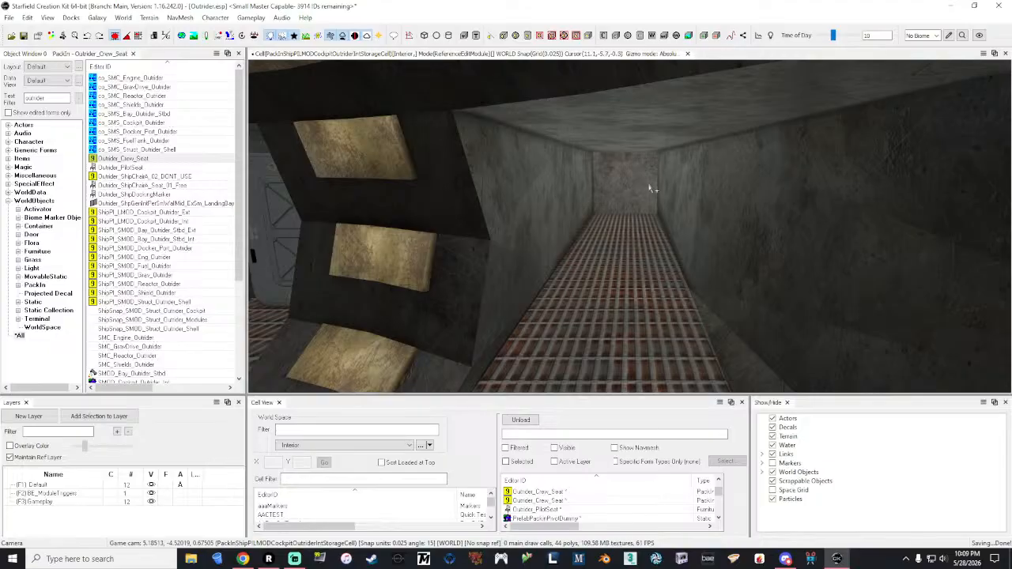
right_click_drag(650, 188, 874, 176)
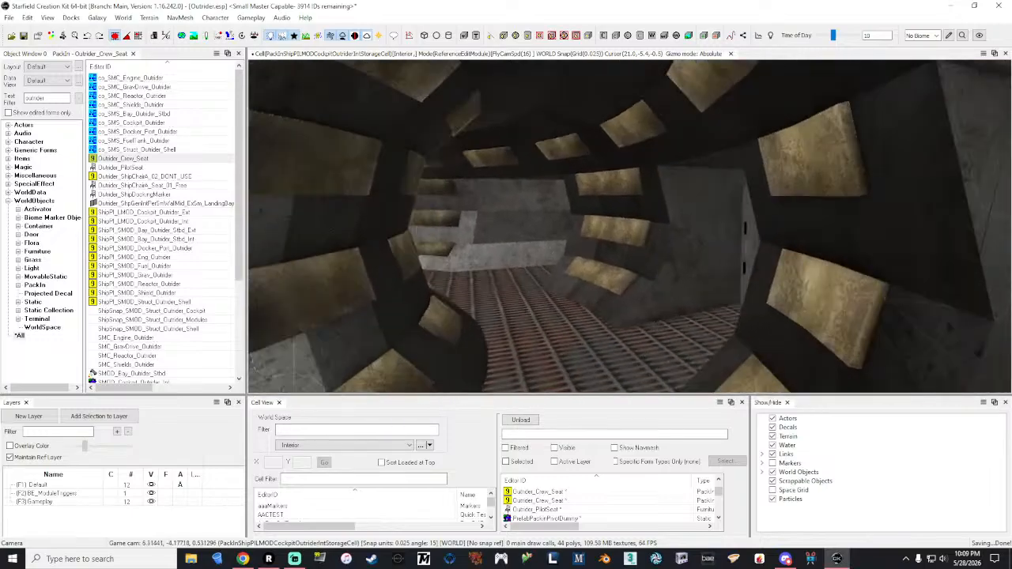
key("w")
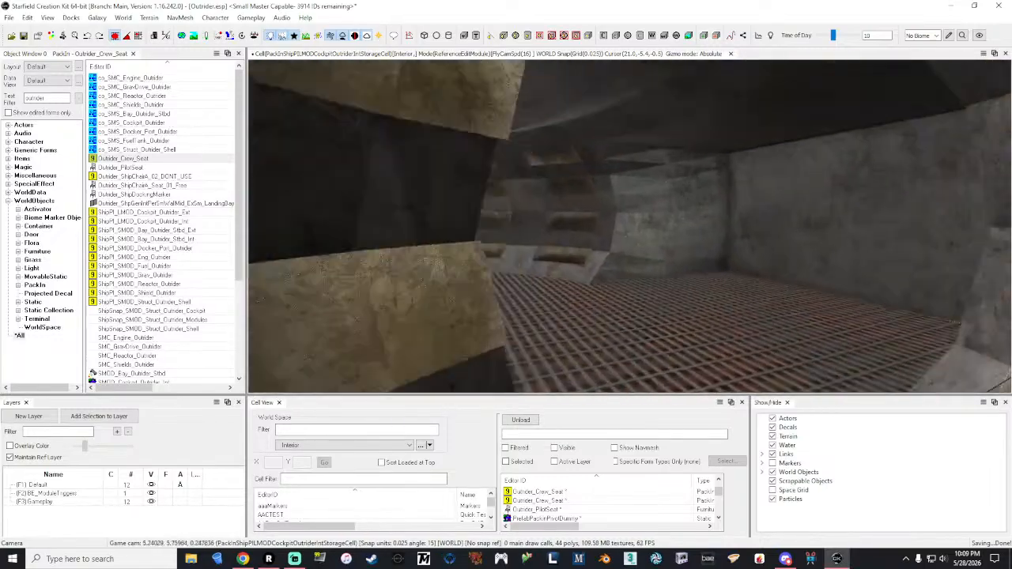
key("w")
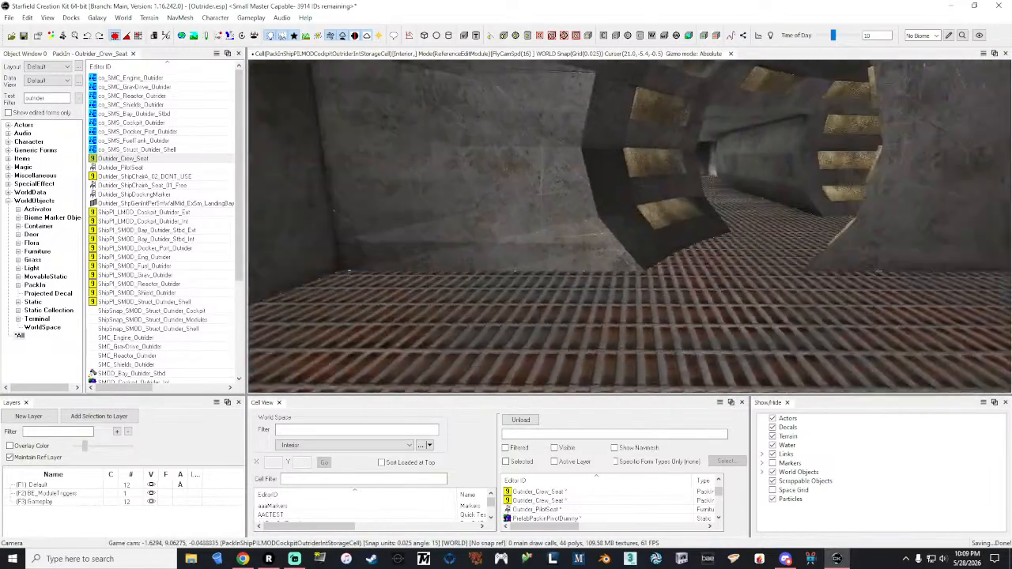
key("w")
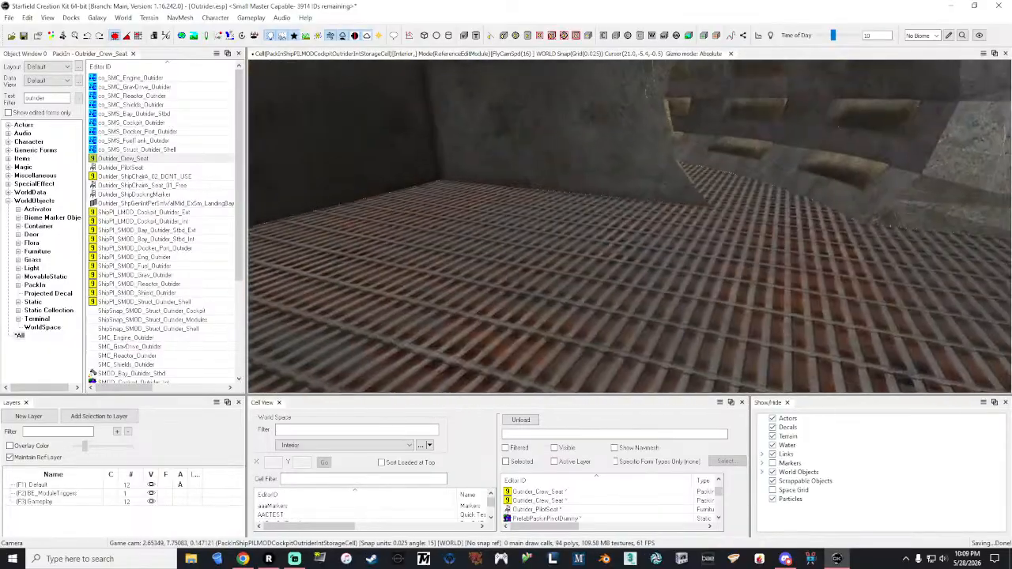
key("w")
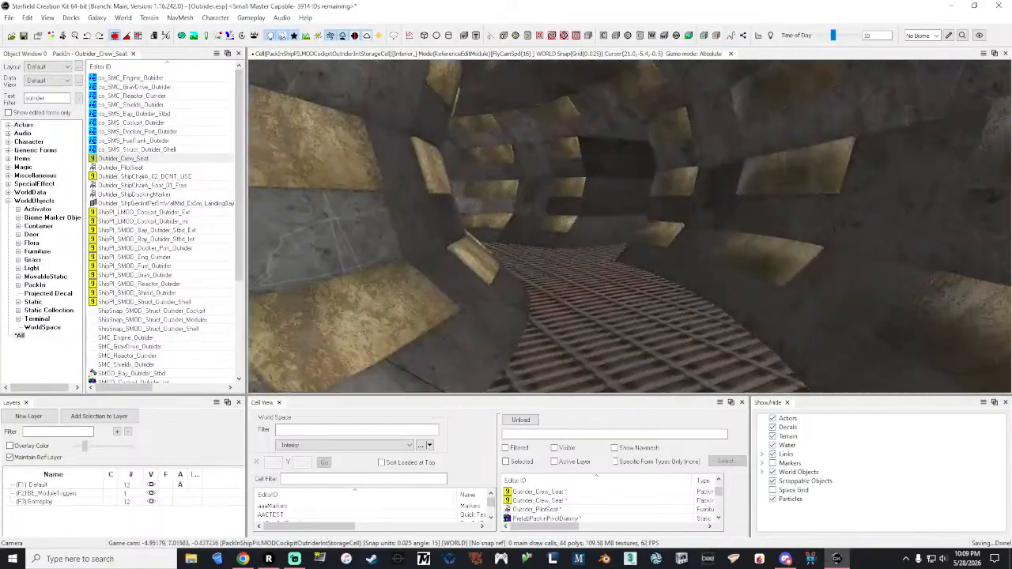
key("w")
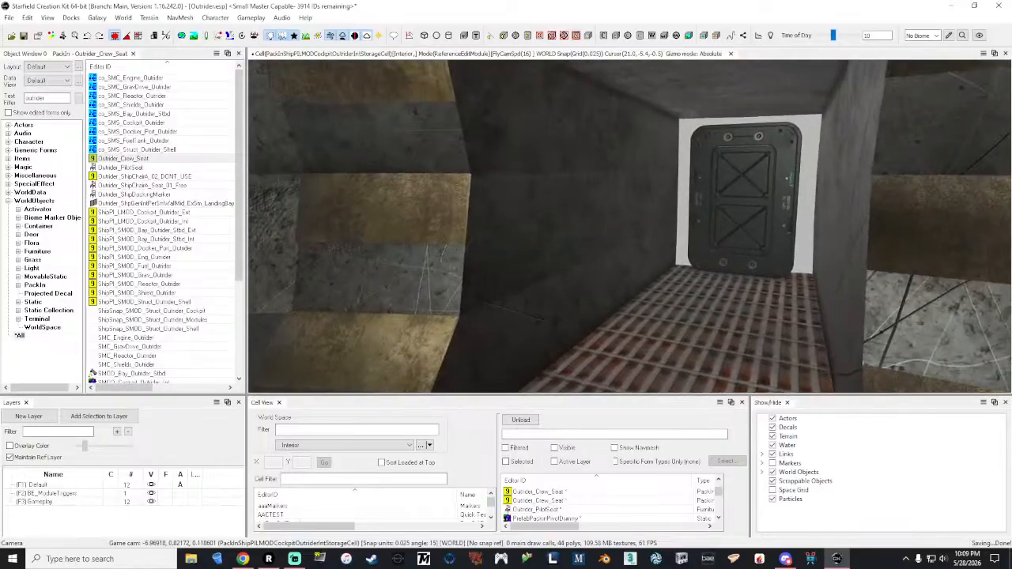
key("w")
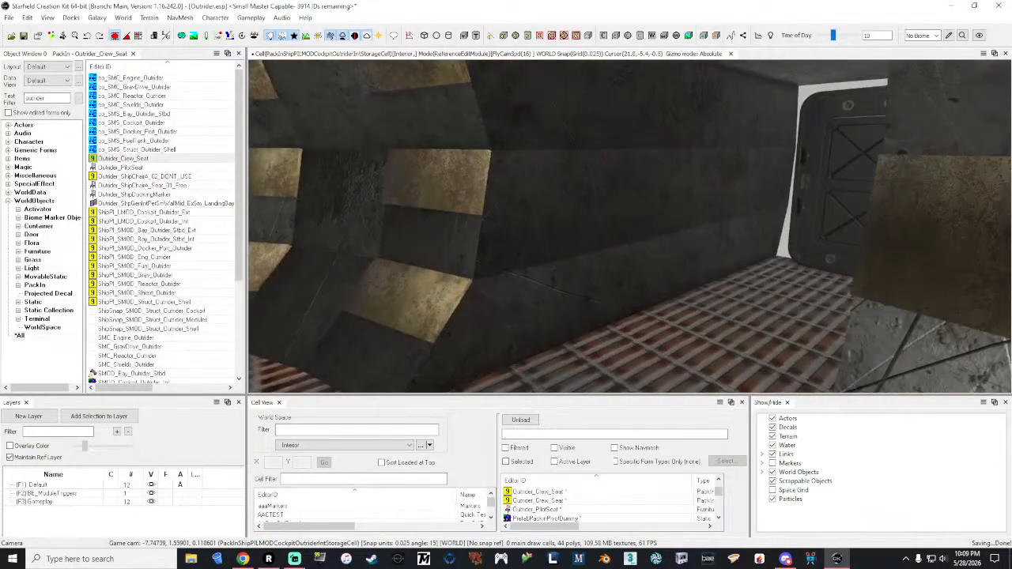
key("w")
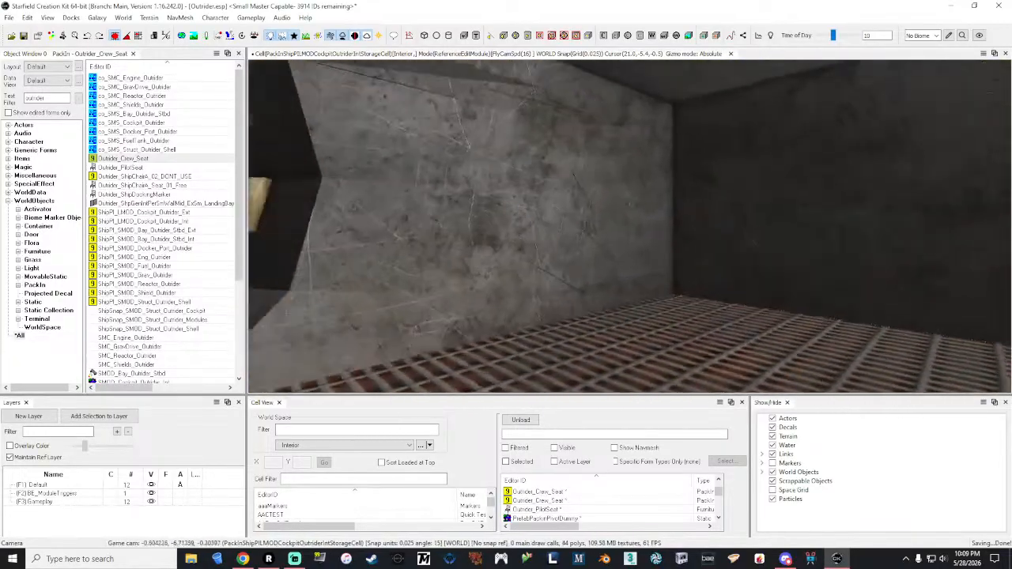
key("w")
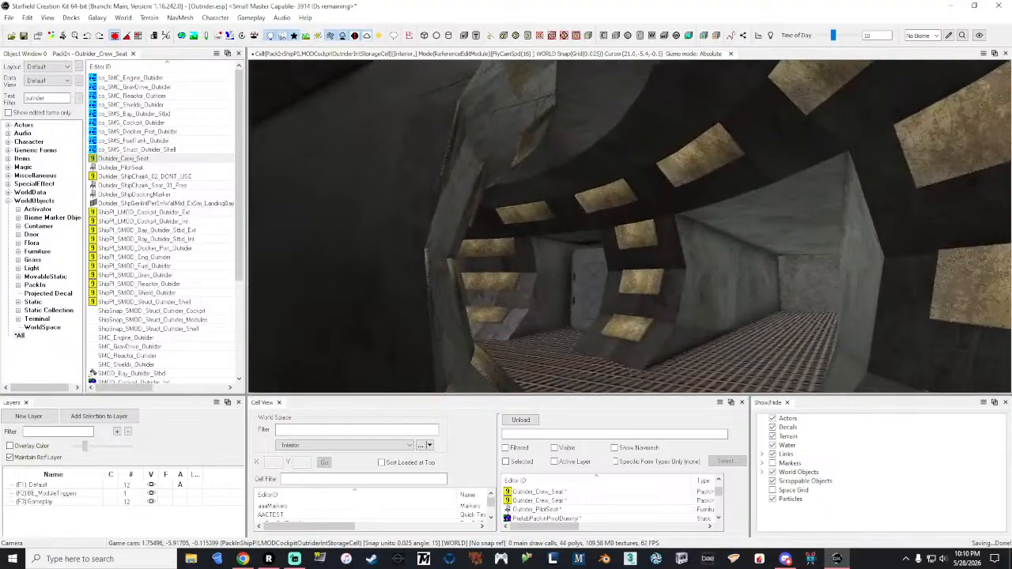
Select the cargo hold console, ShipArmillaryConsole01, CaptainsLocker01 and the adjacent lit panel together, and move them along X to the cockpit tunnel's rear end.
key("a")
key("grave")
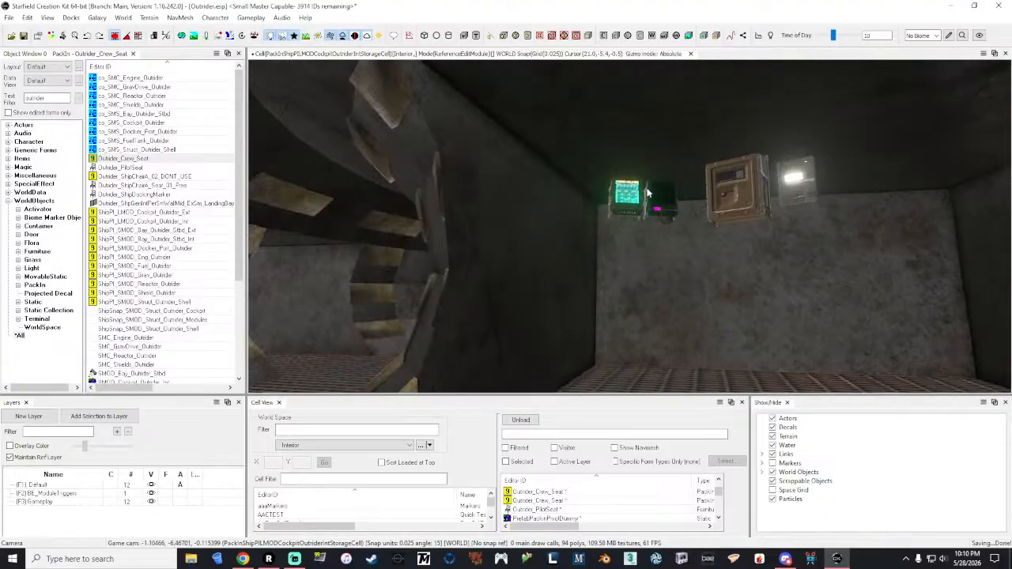
left_click(626, 192)
left_click(666, 201)
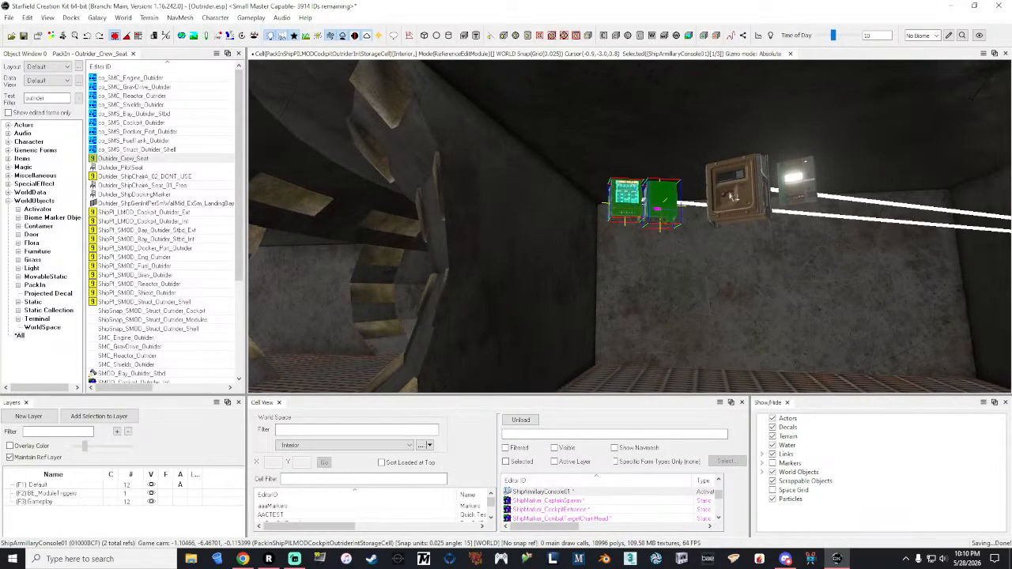
left_click(799, 191, "ctrl")
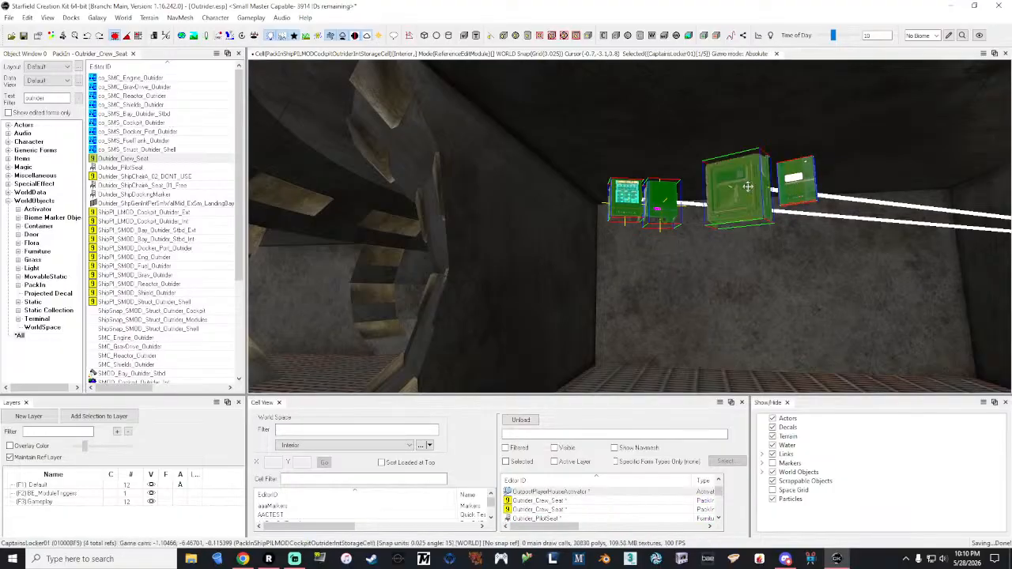
left_click(748, 187, "ctrl")
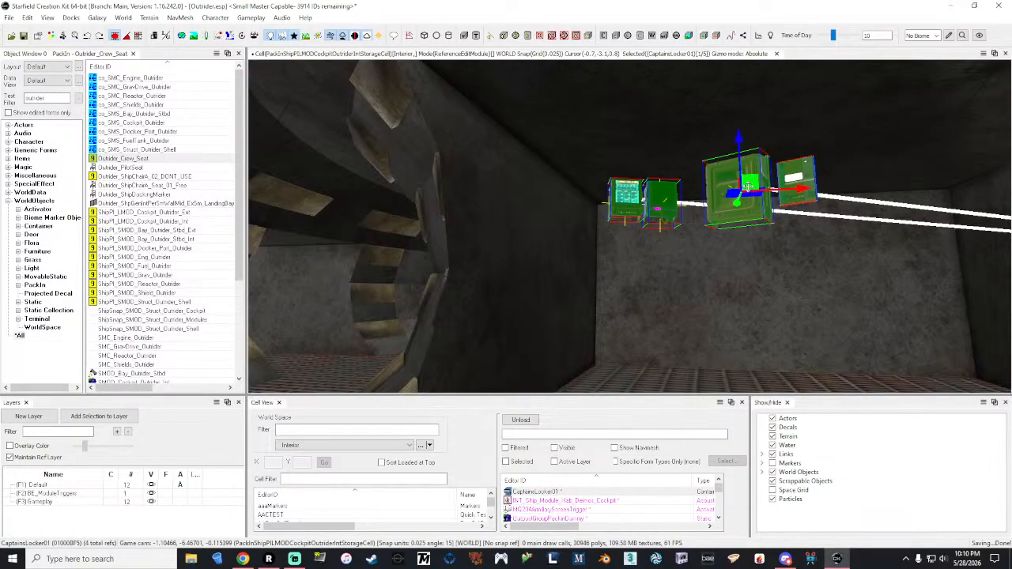
key("s")
mouse_move(748, 187)
right_mouse_down()
mouse_move(759, 225)
mouse_move(735, 225)
mouse_move(736, 191)
mouse_move(749, 191)
right_mouse_up()
key("d")
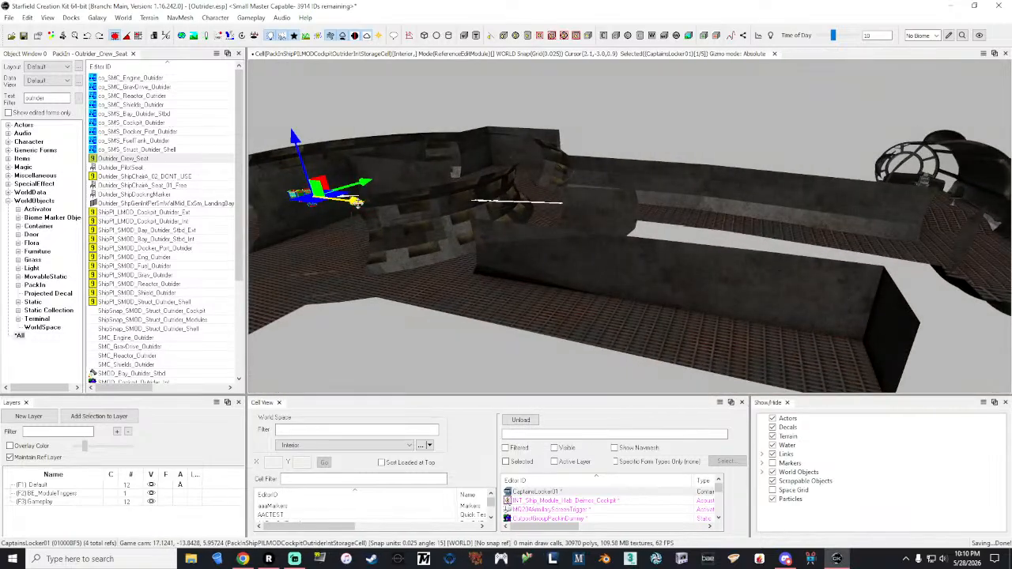
left_click_drag(357, 204, 939, 203)
right_click_drag(939, 203, 936, 205)
key("d")
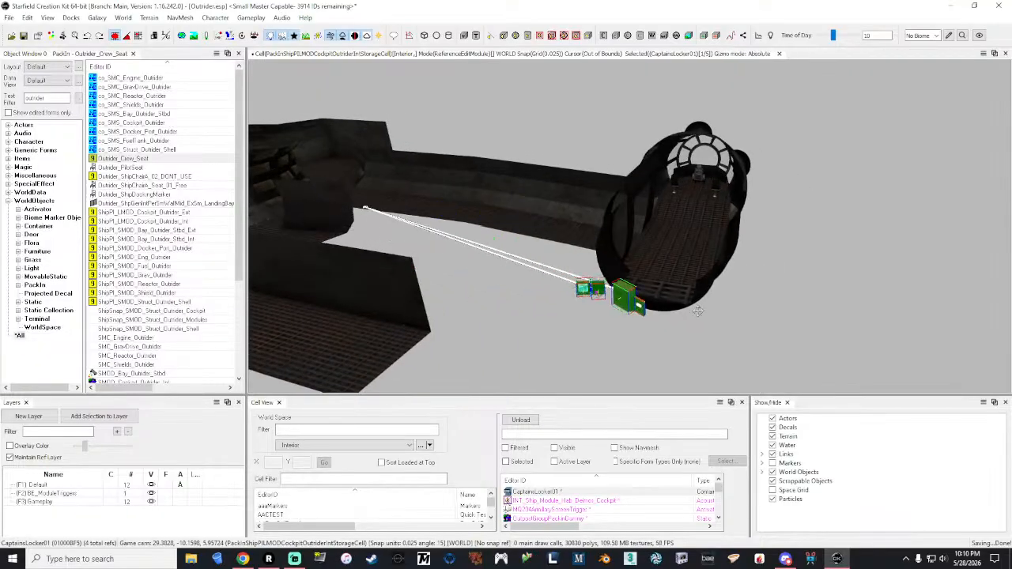
Shift the selected consoles and captain's locker slightly further along X within the cockpit tunnel.
right_click_drag(714, 204, 725, 202)
key("a")
key("w")
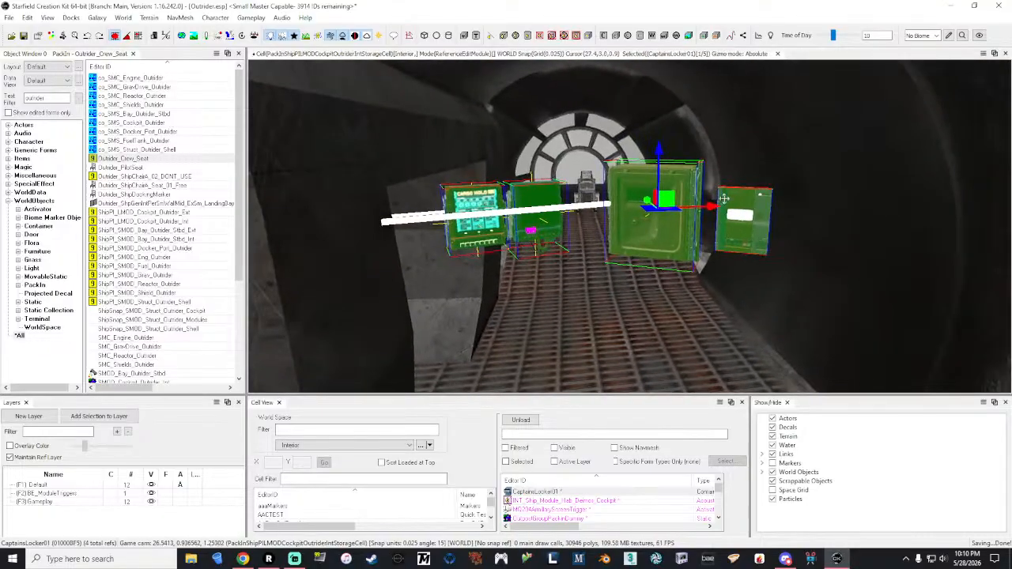
left_click_drag(717, 204, 766, 208)
Move the selected consoles and captain's locker along Y, forward into the cockpit near the crew seats.
key("a")
right_click_drag(767, 208, 791, 214)
key("s")
key("d")
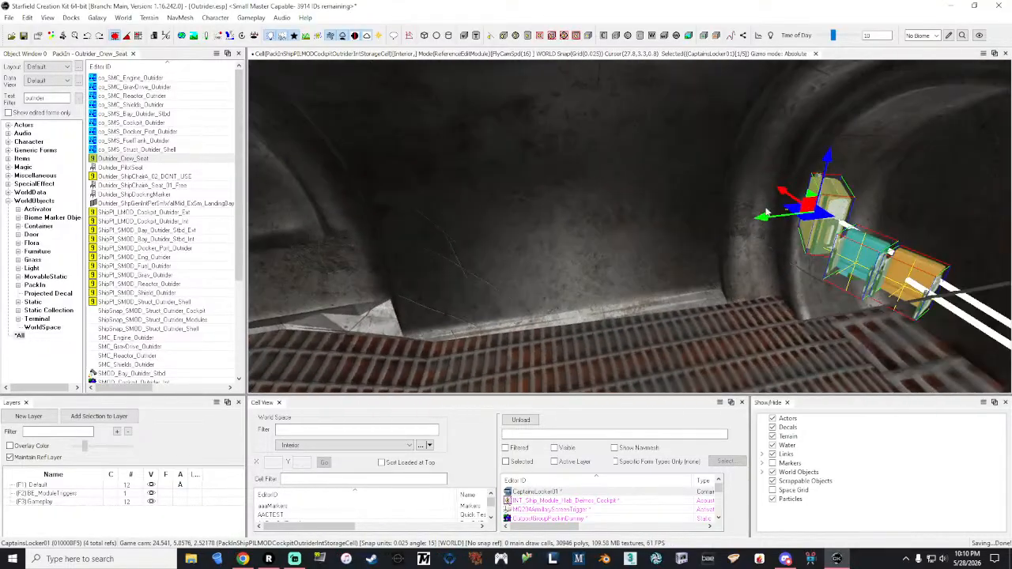
left_click_drag(767, 219, 366, 228)
Examine the position of the consoles and captain's locker relative to the crew seats and cockpit walls from behind.
key("d")
right_click_drag(366, 228, 274, 243)
key("w")
key("s")
key("w")
key("s")
key("w")
key("w")
key("s")
key("s")
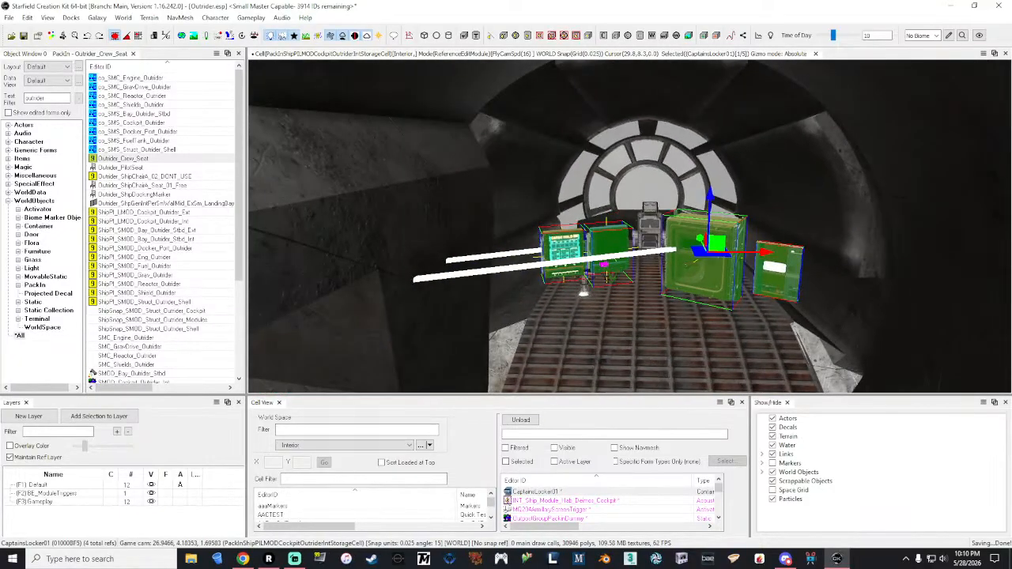
key("w")
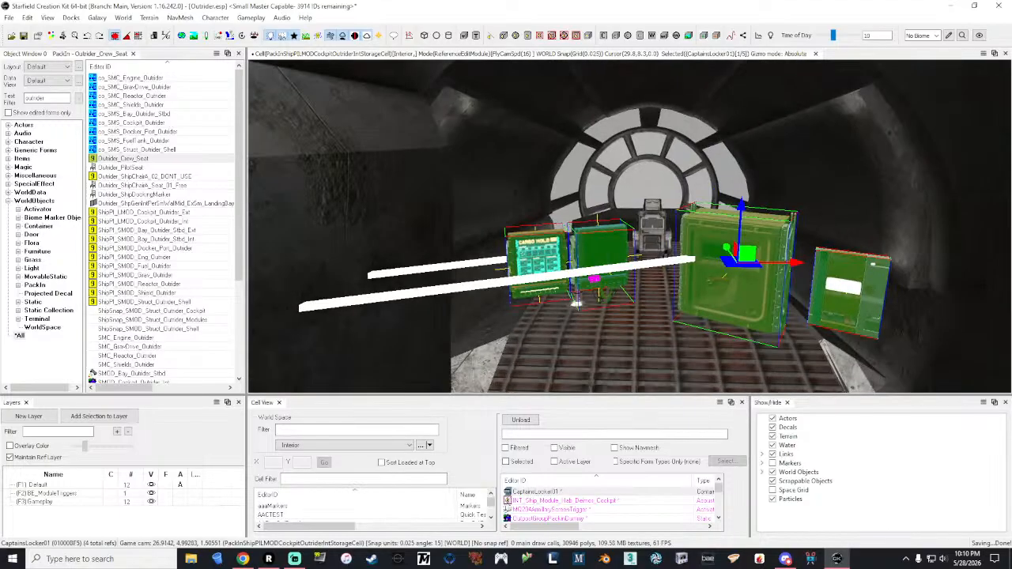
key("s")
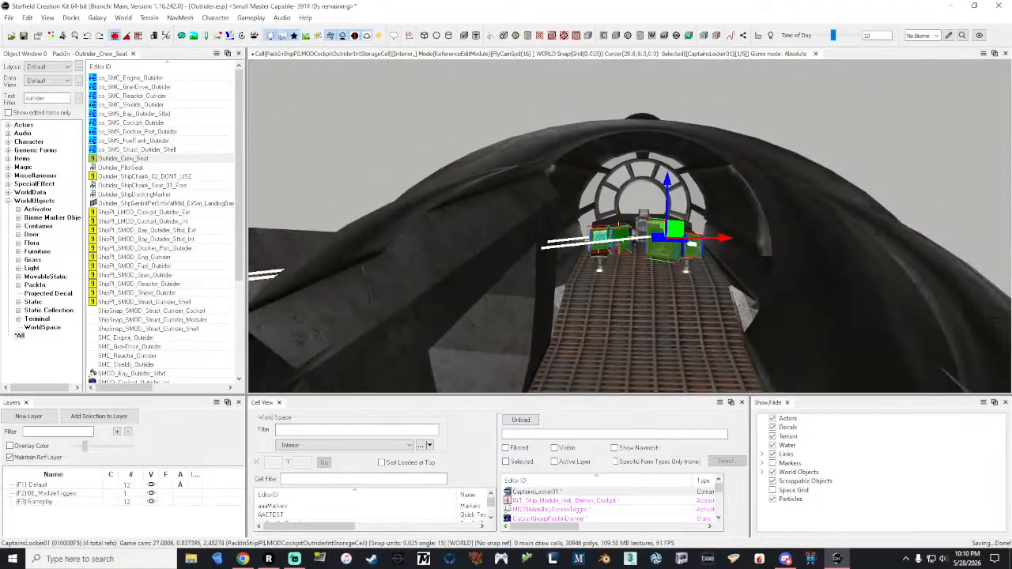
Undo the moves that brought the consoles and captain's locker from their original room into the cockpit.
key("s")
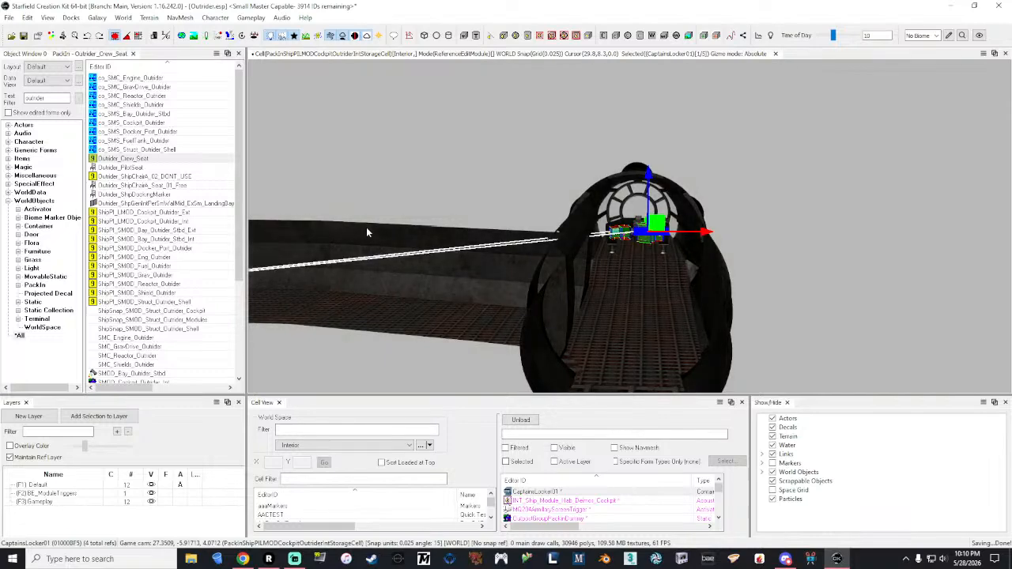
key("Delete")
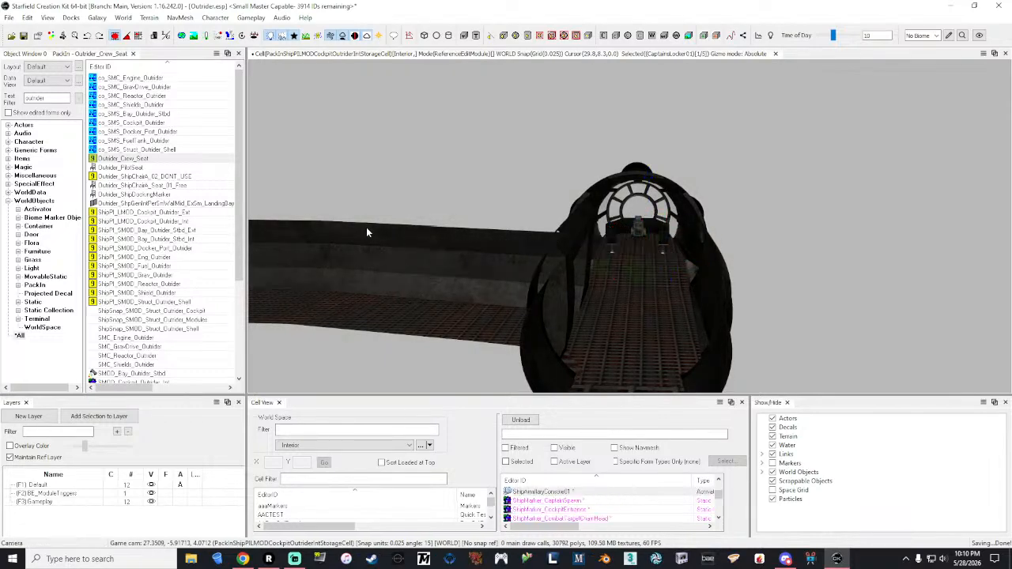
mouse_move(366, 227)
right_mouse_down()
mouse_move(273, 227)
mouse_move(367, 234)
right_mouse_up()
key("a")
key("d")
key("ctrl+z")
key("ctrl+z")
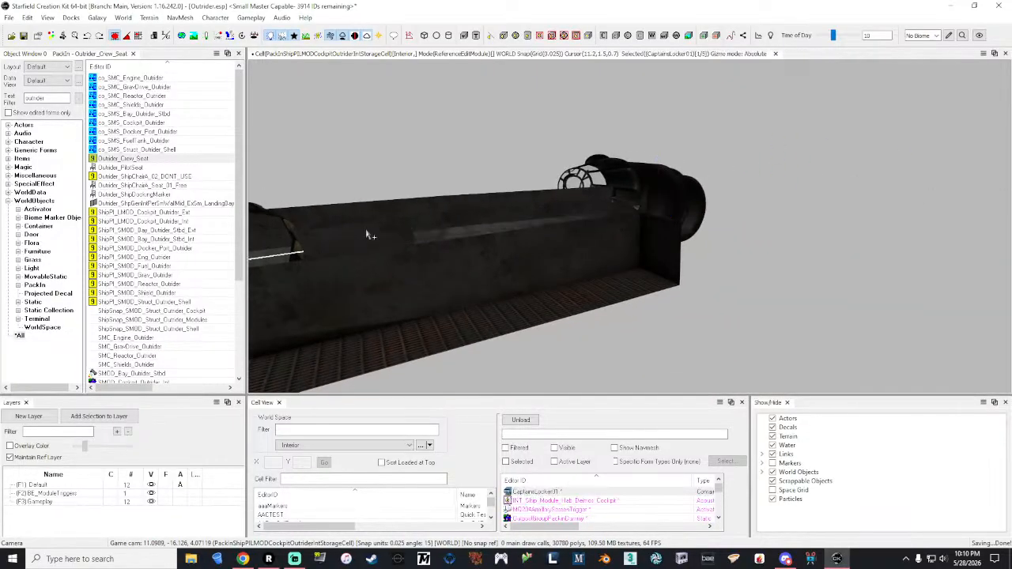
key("a")
mouse_move(367, 234)
right_mouse_down()
mouse_move(322, 237)
mouse_move(366, 234)
right_mouse_up()
key("w")
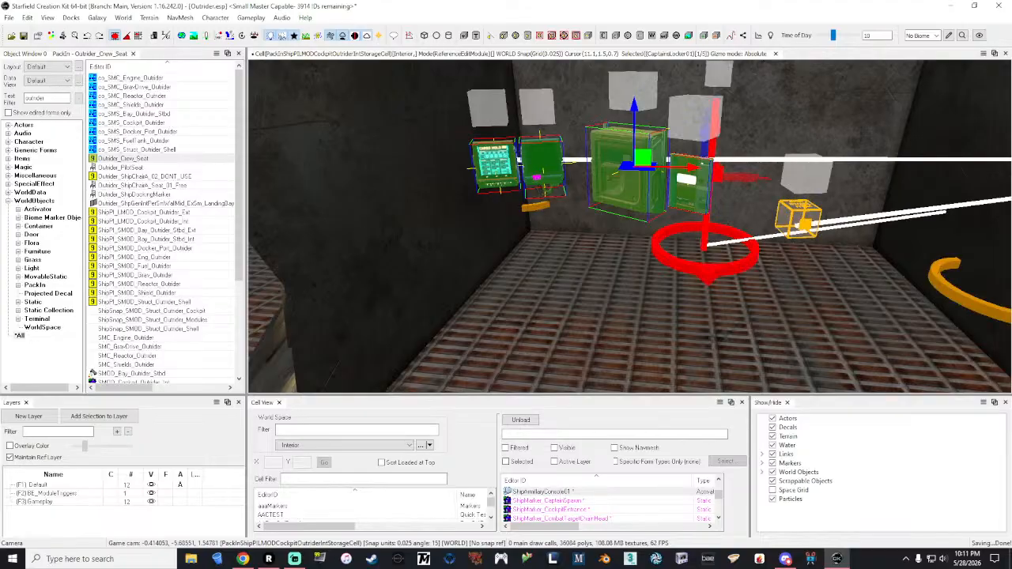
Select the MQ204ArmillaryScreenTrigger box in the tunnel and move it along X into the room with the wall consoles.
mouse_move(367, 235)
right_mouse_down()
mouse_move(348, 235)
mouse_move(366, 230)
right_mouse_up()
left_click(547, 227)
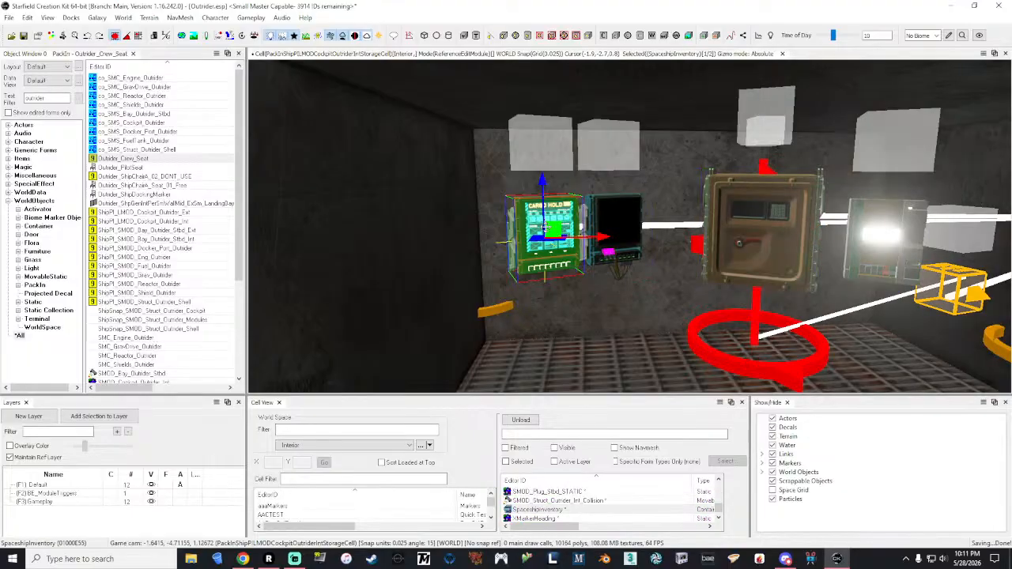
right_click_drag(547, 227, 640, 264)
key("s")
key("w")
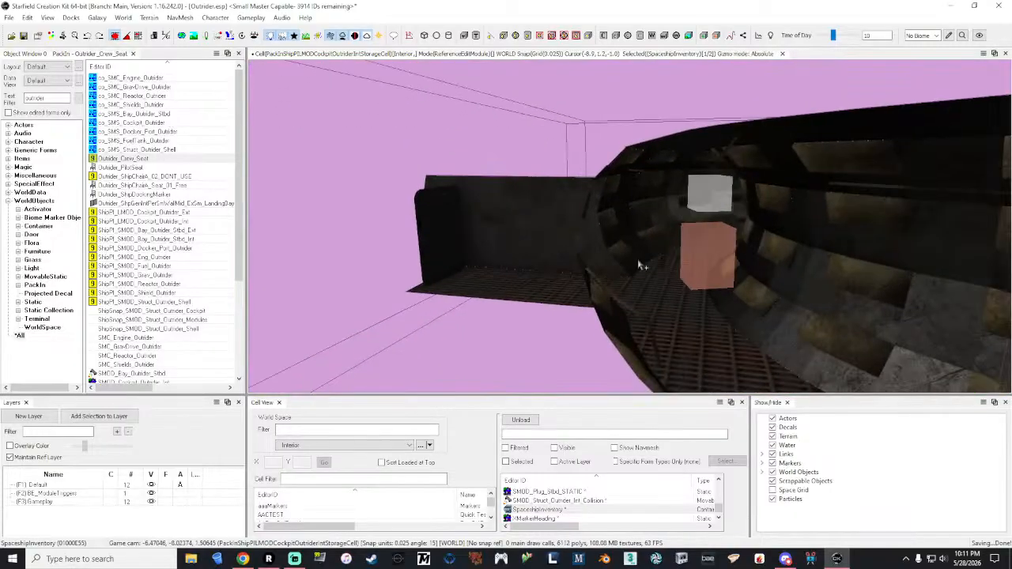
left_click(708, 268)
key("w")
mouse_move(708, 267)
right_mouse_down()
mouse_move(811, 267)
mouse_move(716, 267)
right_mouse_up()
key("a")
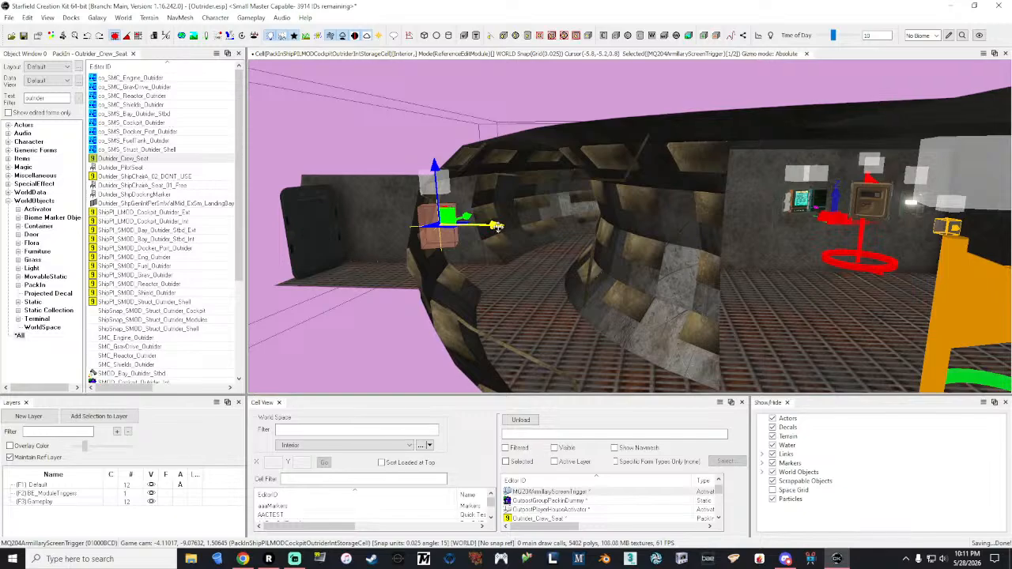
left_click_drag(498, 227, 979, 227)
key("d")
mouse_move(980, 227)
right_mouse_down()
mouse_move(937, 229)
mouse_move(963, 235)
right_mouse_up()
key("w")
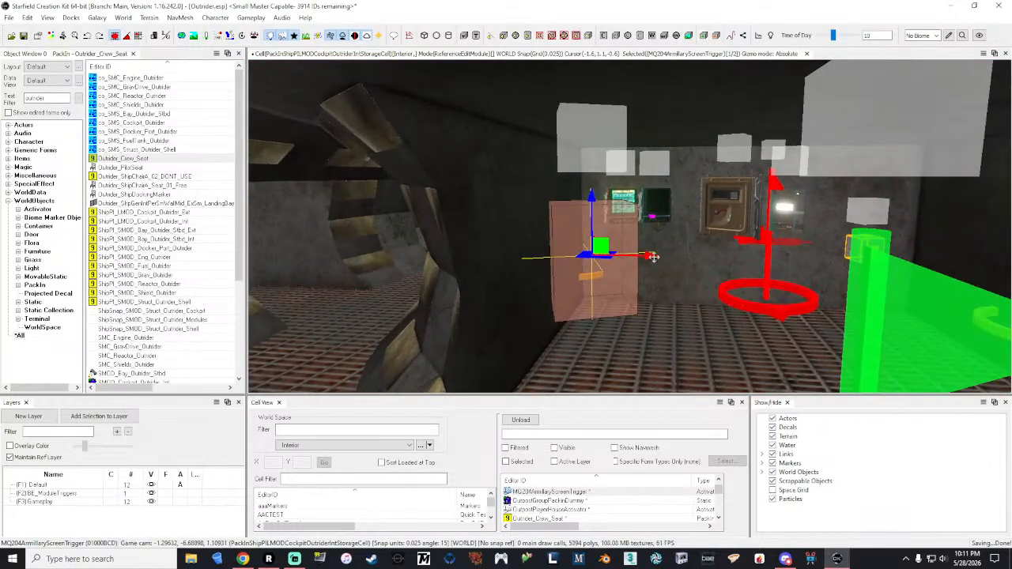
left_click_drag(654, 257, 816, 251)
Move the MQ204ArmillaryScreenTrigger toward the console wall and align it along X so it encloses ShipArmillaryConsole01.
middle_click_drag(817, 252, 724, 253, "shift")
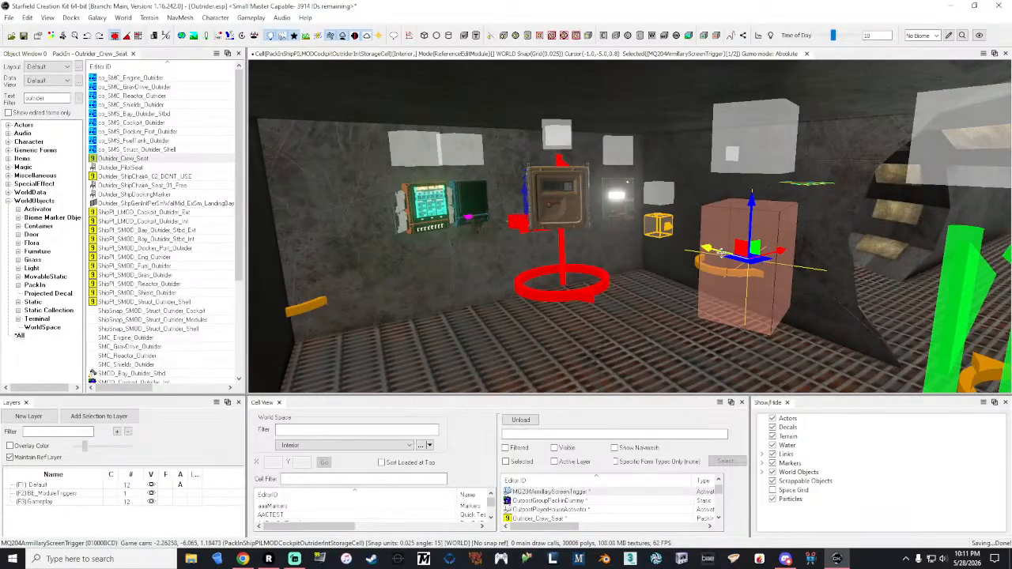
left_click_drag(720, 253, 459, 208)
middle_click_drag(459, 208, 747, 232, "shift")
scroll(387, 198, "up", 5)
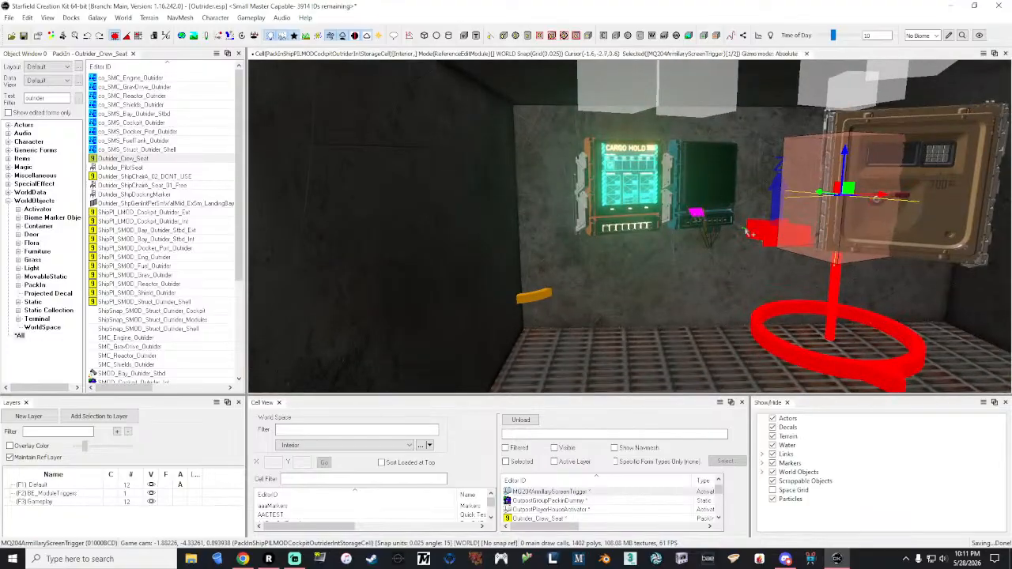
left_click_drag(887, 195, 781, 205)
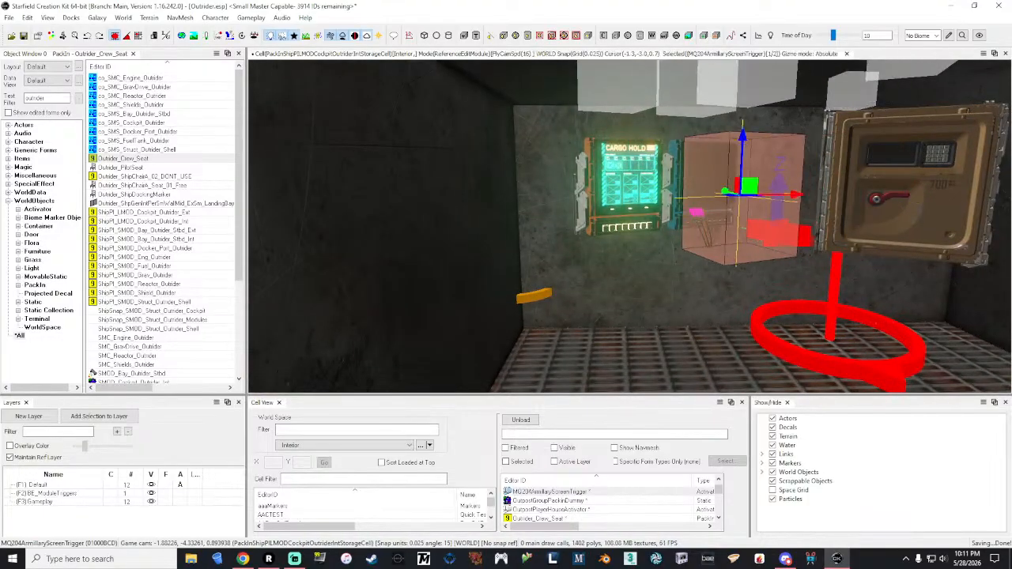
mouse_move(781, 205)
middle_mouse_down("shift")
mouse_move(819, 237)
mouse_move(783, 211)
middle_mouse_up("shift")
left_click_drag(720, 185, 679, 164)
middle_click_drag(679, 164, 687, 169, "shift")
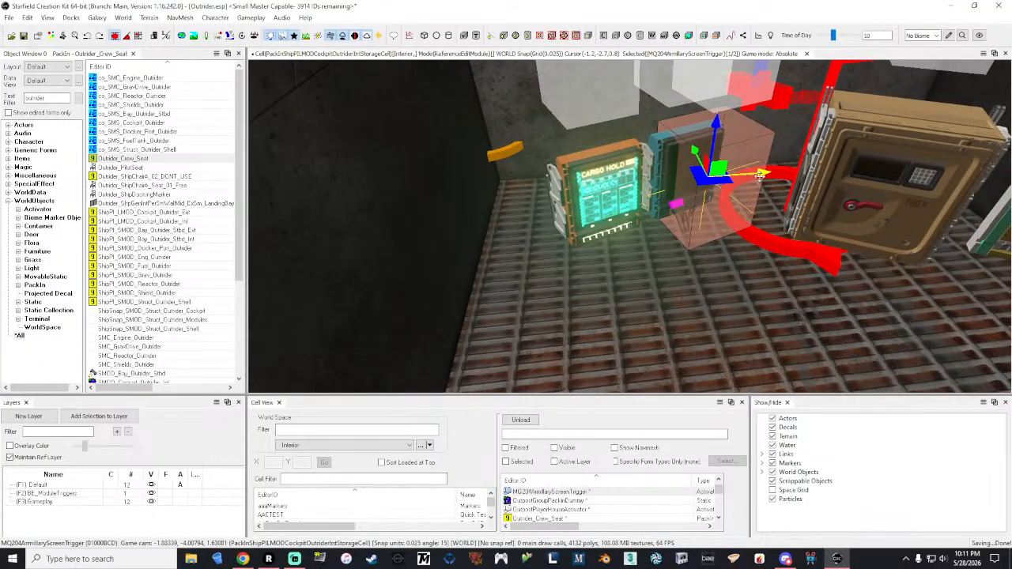
left_click_drag(759, 174, 739, 178)
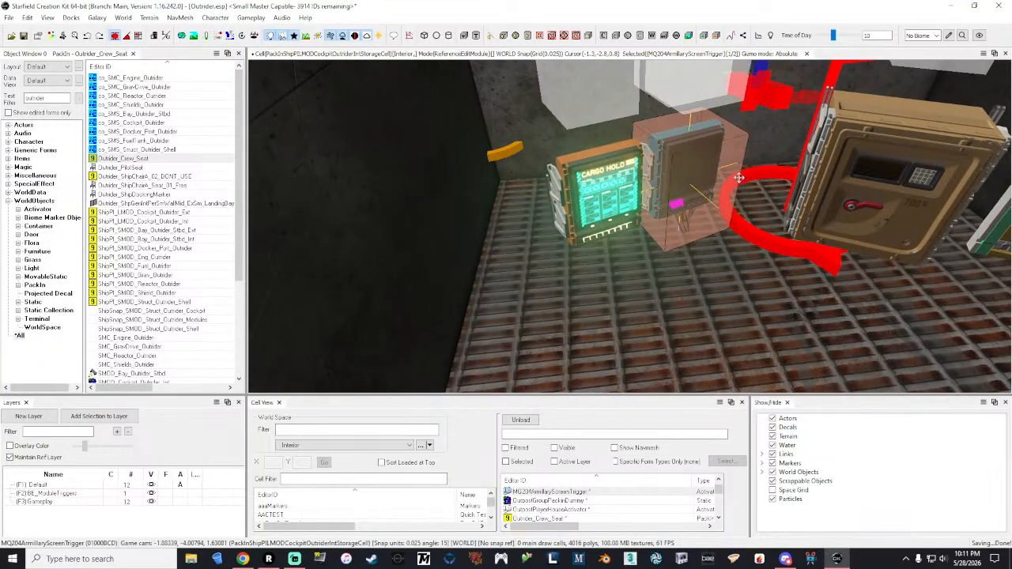
mouse_move(739, 178)
middle_mouse_down("shift")
mouse_move(696, 158)
mouse_move(741, 182)
middle_mouse_up("shift")
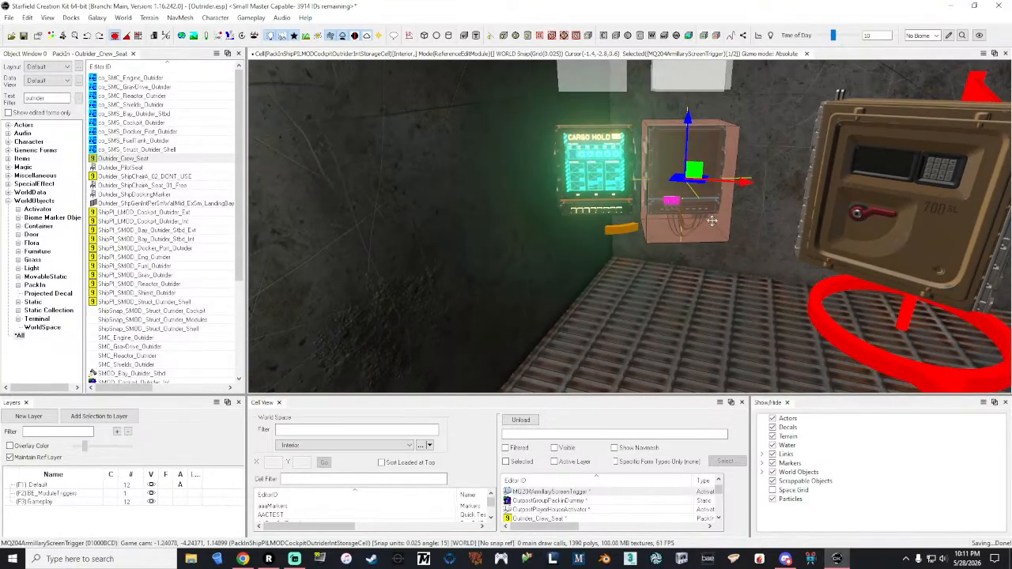
Add the cargo hold console, CaptainsLocker01, OutpostPlayerHouseActivator and ShipArmillaryConsole01 to the selection alongside the armillary screen trigger.
left_click(588, 198)
left_click(849, 193)
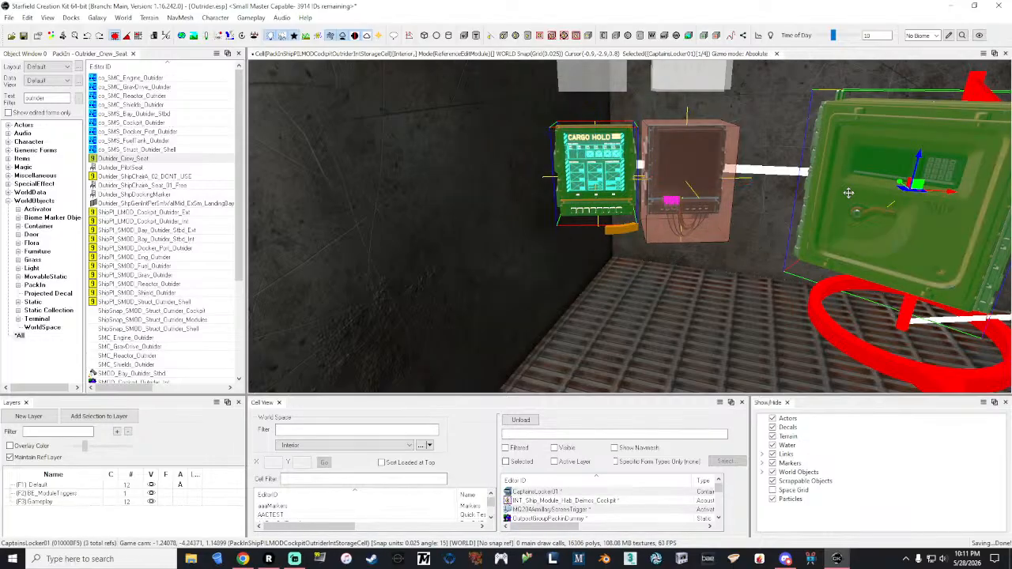
key("f")
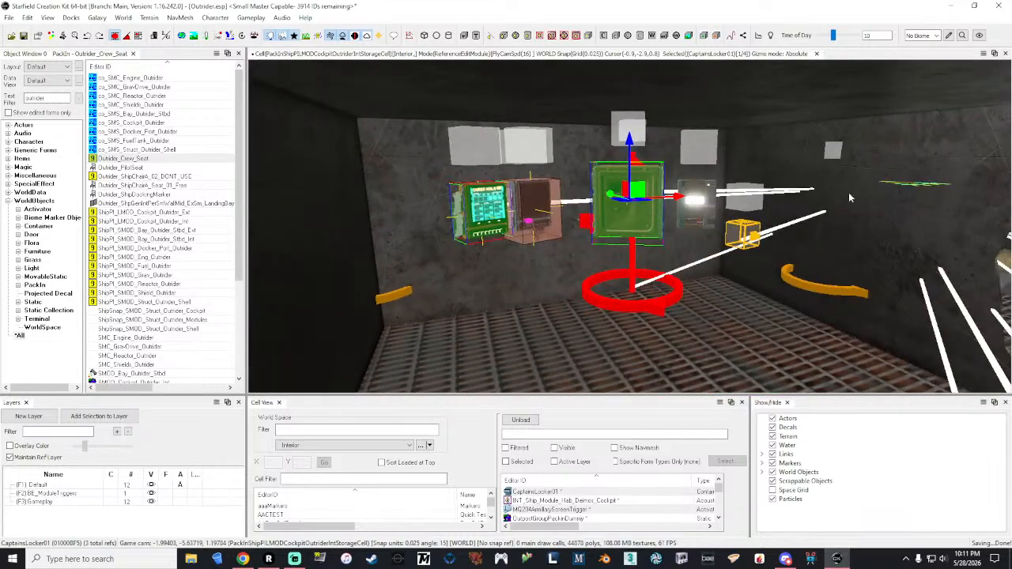
left_click(707, 218)
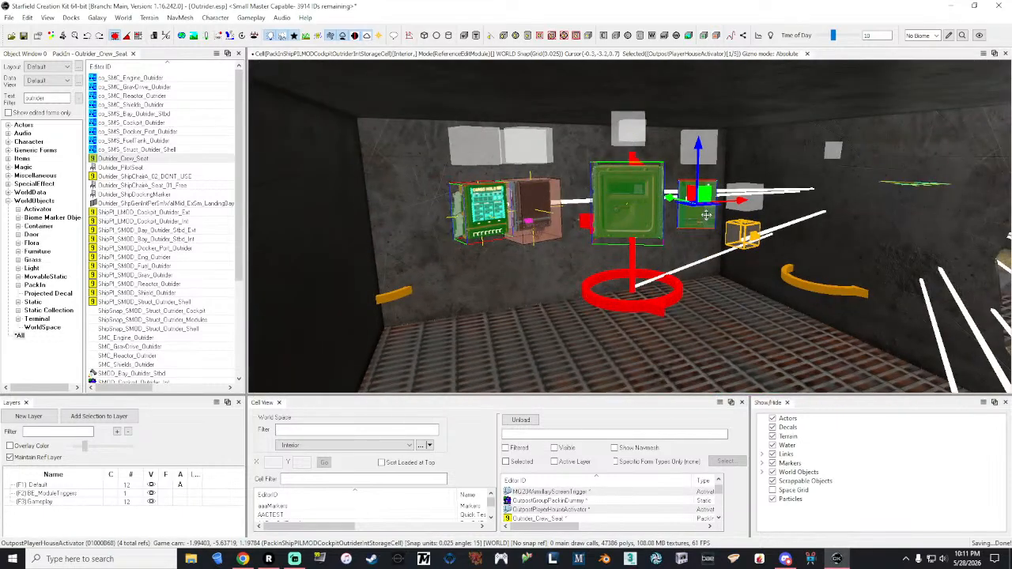
key("m")
left_click(538, 206)
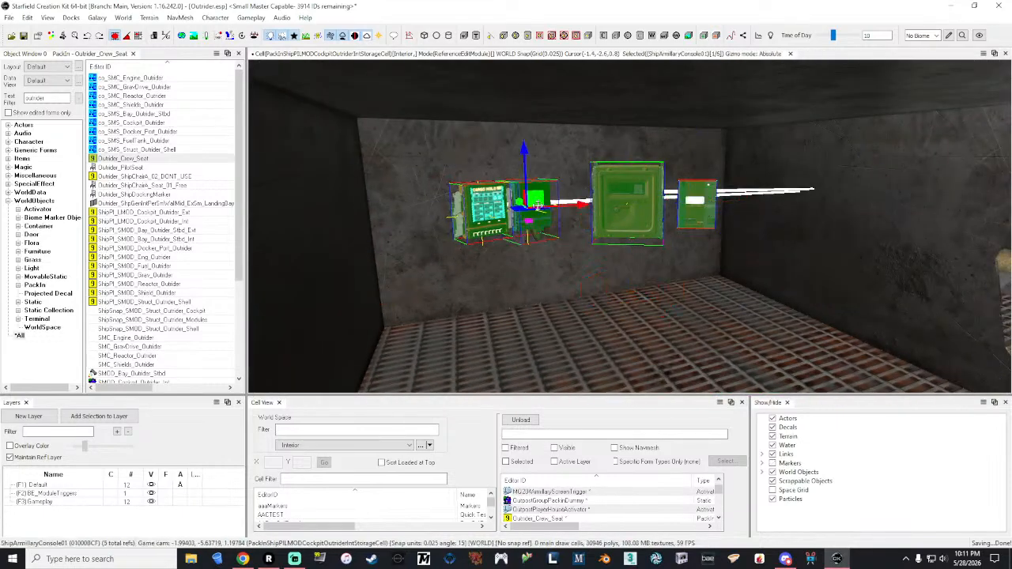
key("m")
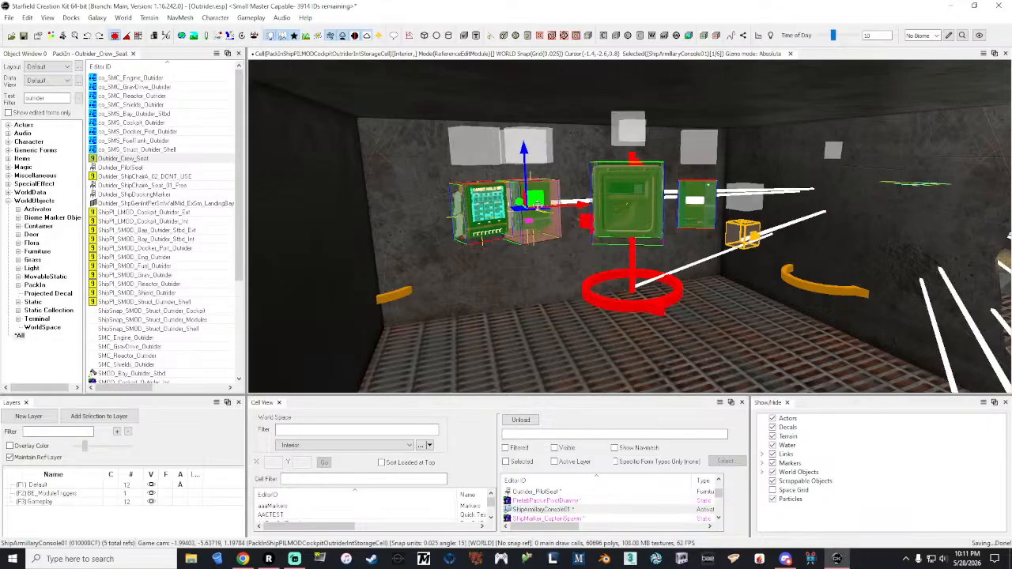
Move the selected consoles, captain's locker and armillary trigger along X out of the room toward the cockpit tunnel.
key("s")
right_click_drag(538, 205, 506, 198)
key("d")
left_click_drag(546, 198, 854, 186)
Move the selected consoles, locker and trigger along Y, forward into the cockpit tunnel behind the crew seats.
key("d")
mouse_move(928, 182)
right_mouse_down()
mouse_move(946, 183)
mouse_move(941, 175)
mouse_move(929, 185)
right_mouse_up()
key("w")
key("d")
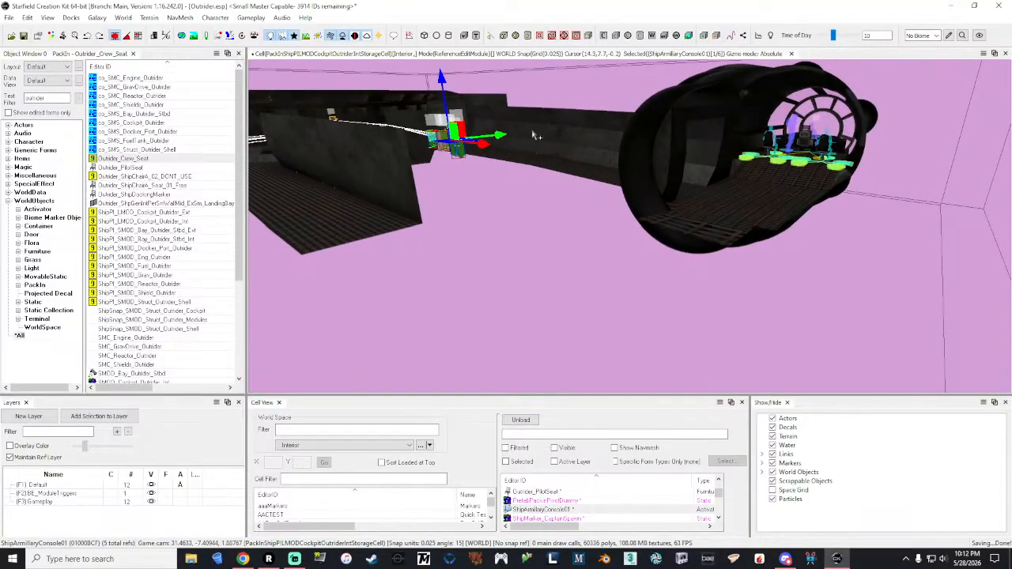
left_click_drag(498, 132, 668, 129)
middle_click_drag(674, 128, 676, 133)
left_click_drag(697, 112, 759, 114)
Shift the selected consoles, locker and trigger slightly along X behind the crew seats.
key("d")
key("w")
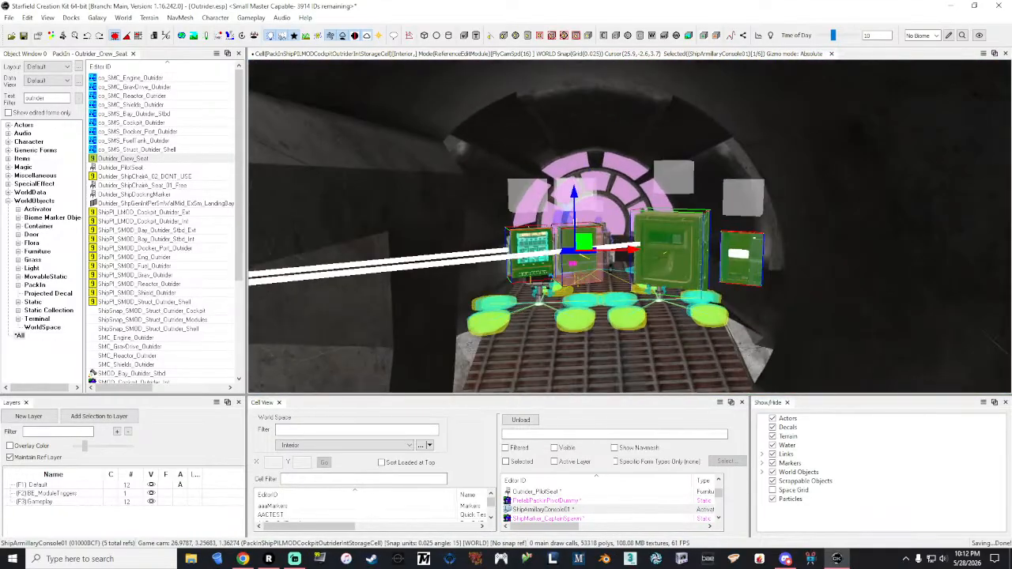
right_click_drag(779, 250, 751, 250)
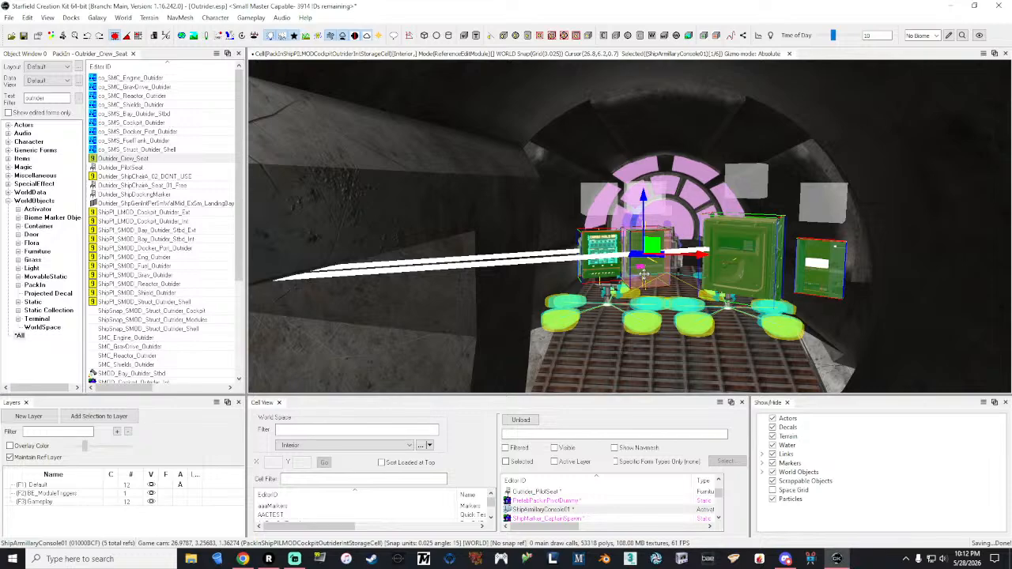
left_click_drag(647, 275, 673, 270)
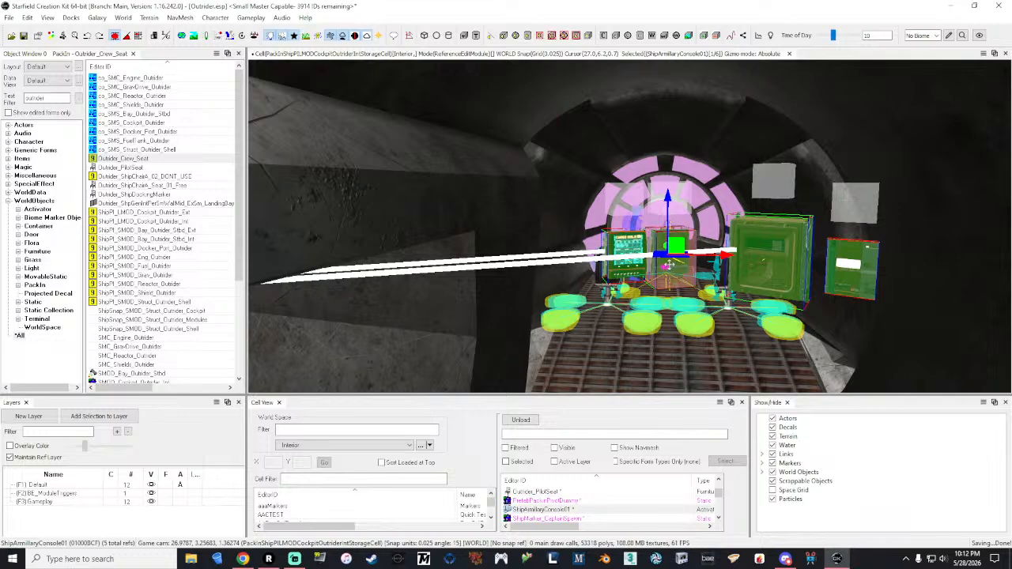
key("e")
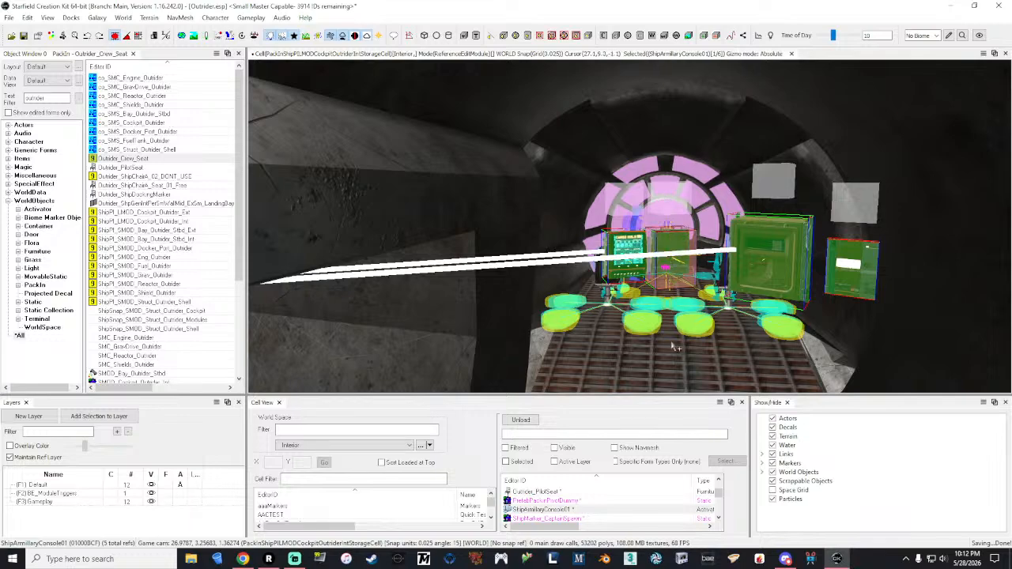
Select the armillary screen trigger and examine how the consoles and locker sit relative to the cockpit seats, aisle and tunnel walls.
left_click(671, 271)
key("grave")
key("w")
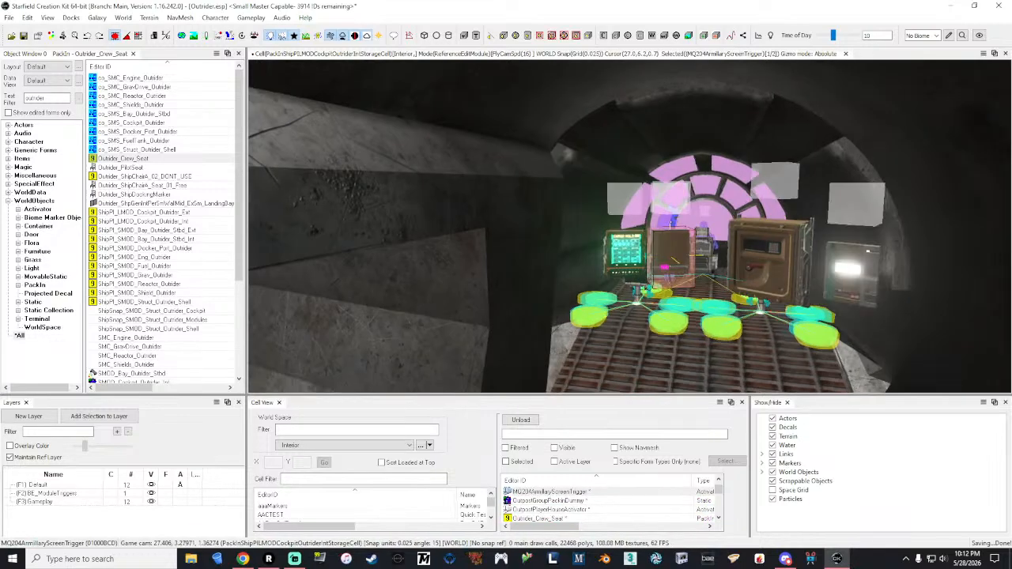
key("s")
key("s")
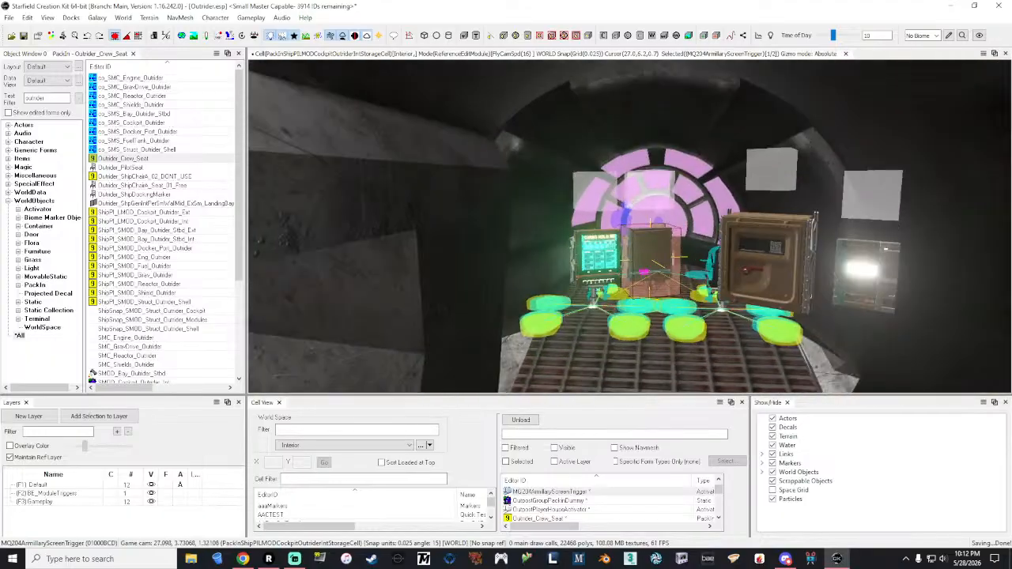
key("grave")
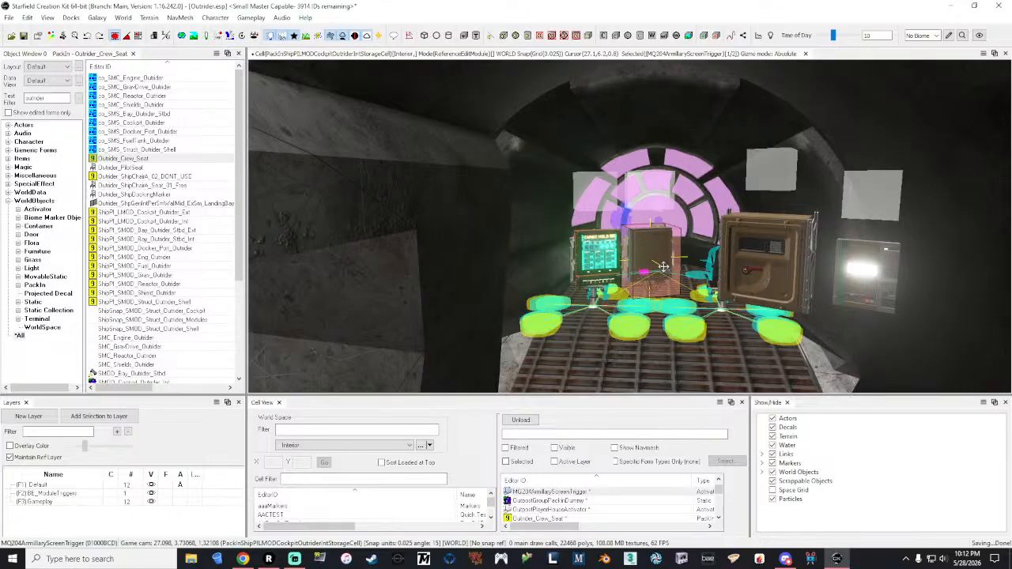
key("grave")
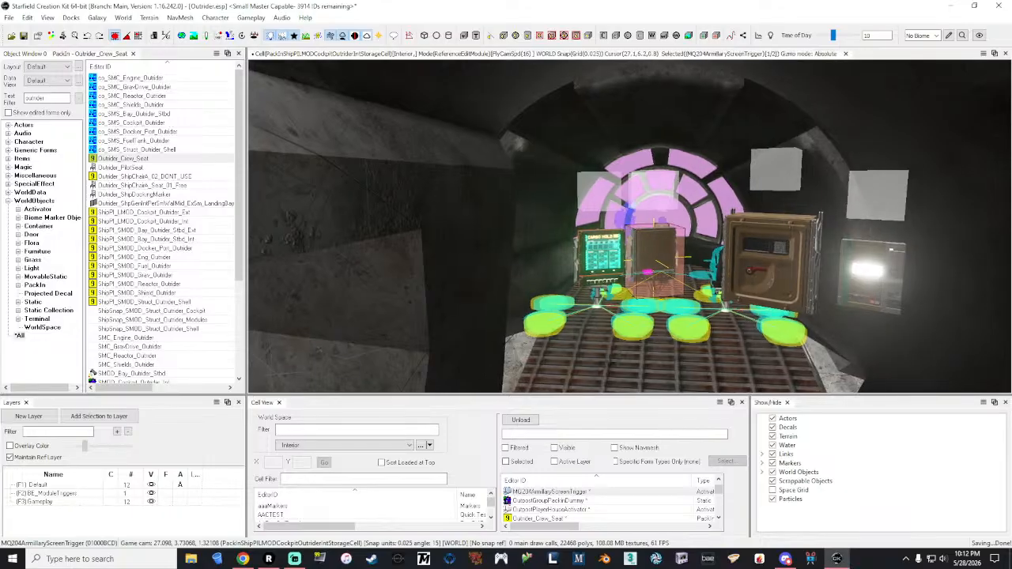
key("w")
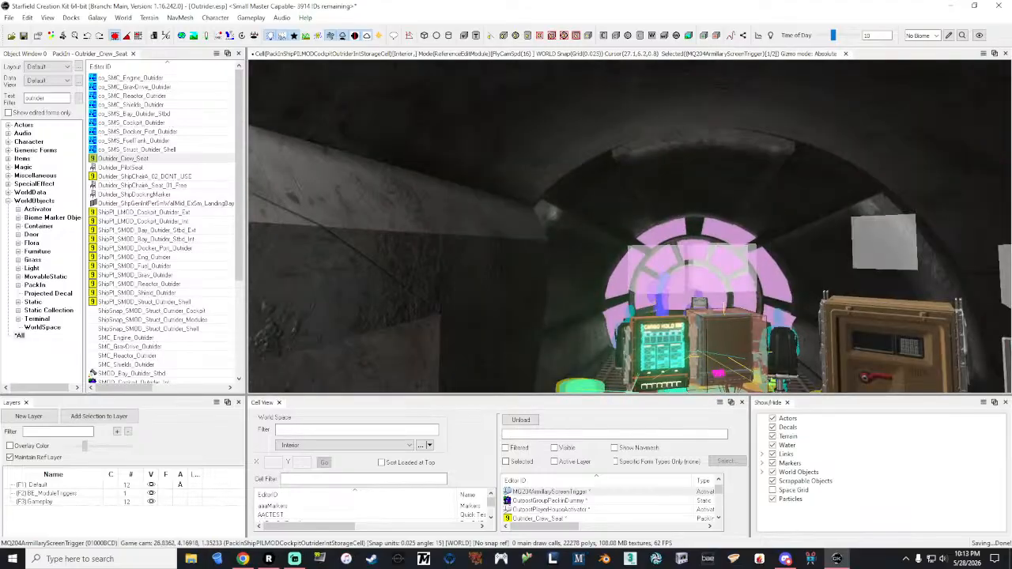
key("w")
key("w")
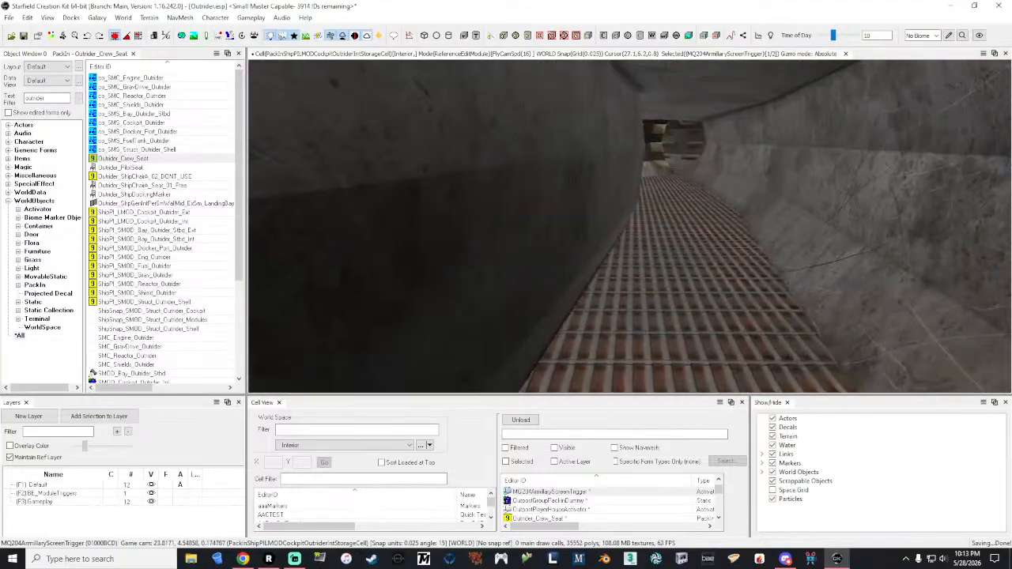
key("w")
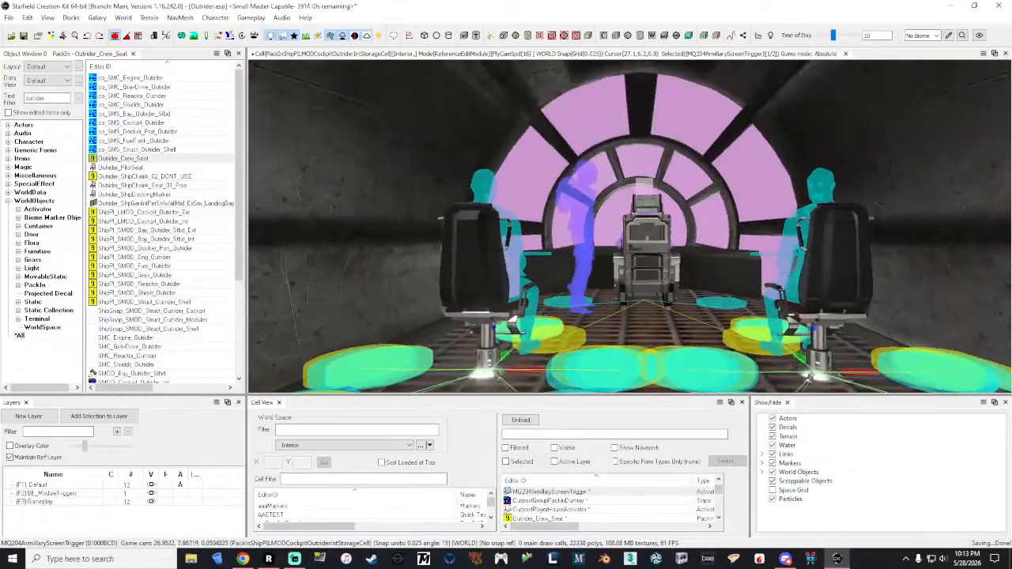
key("w")
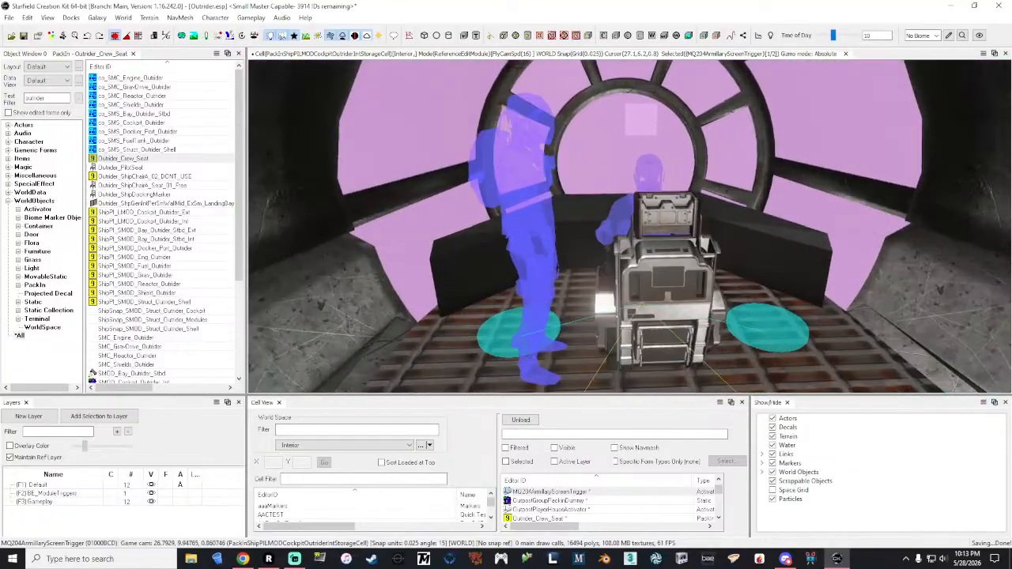
key("w")
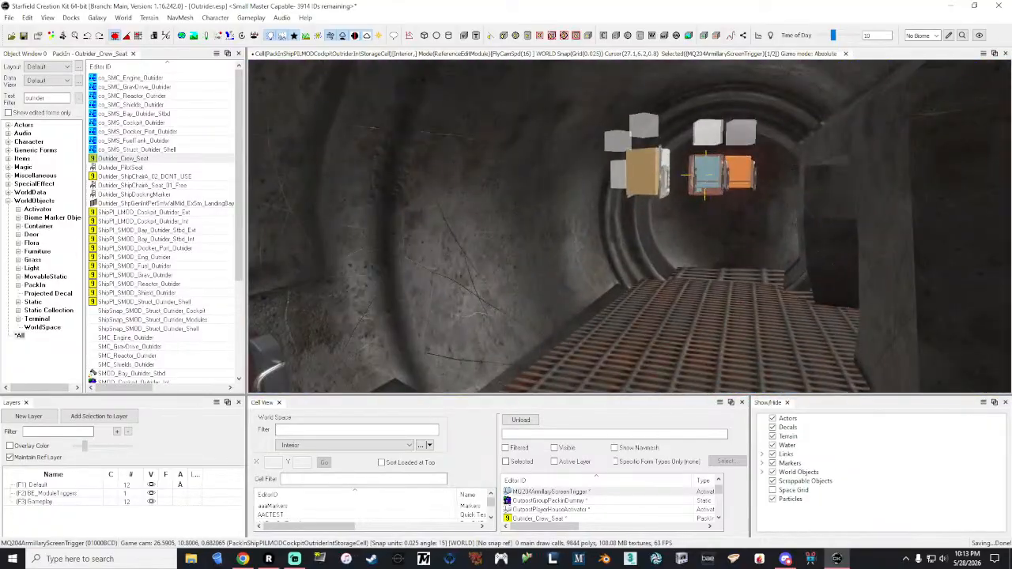
key("w")
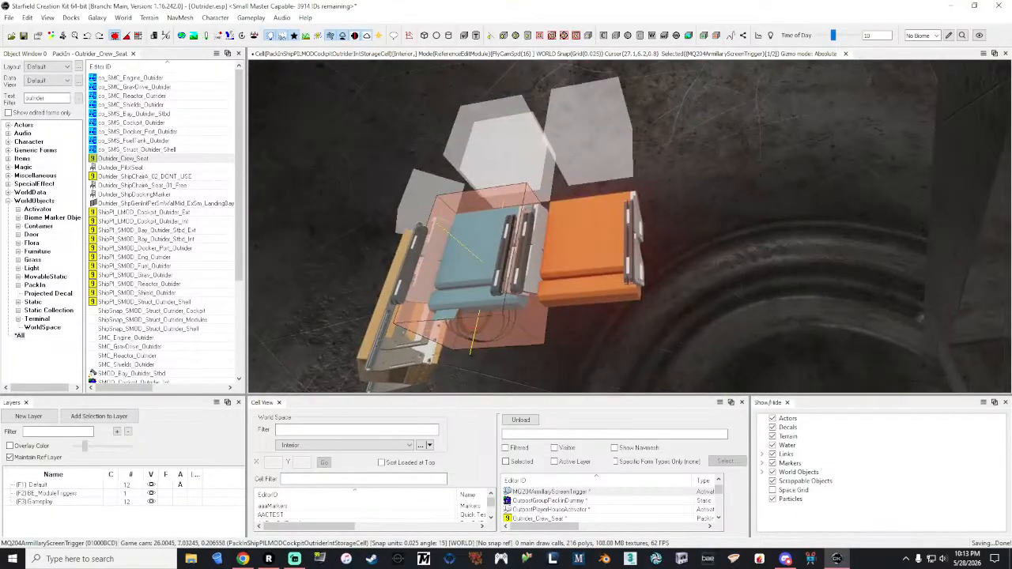
key("d")
key("d")
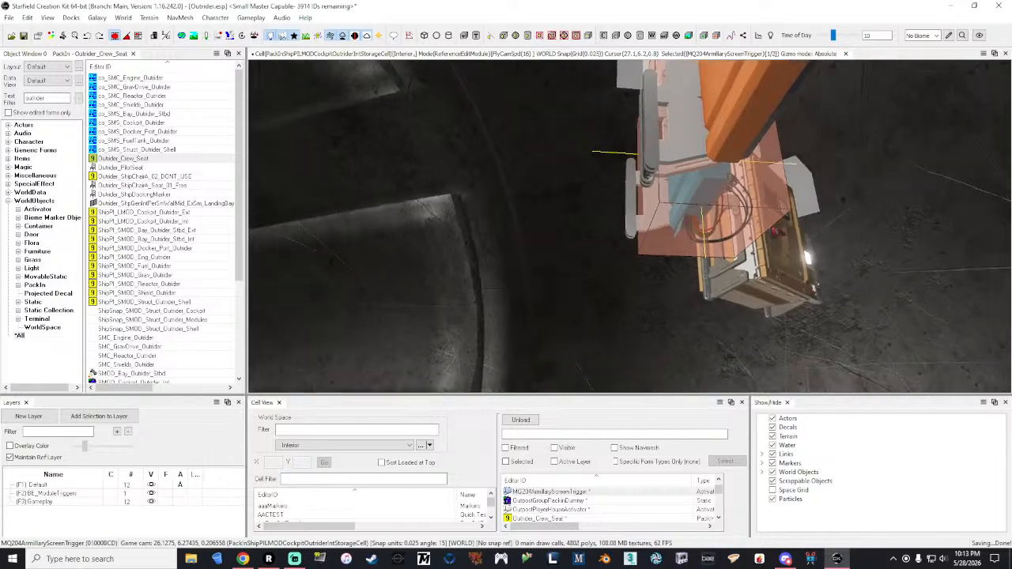
key("s")
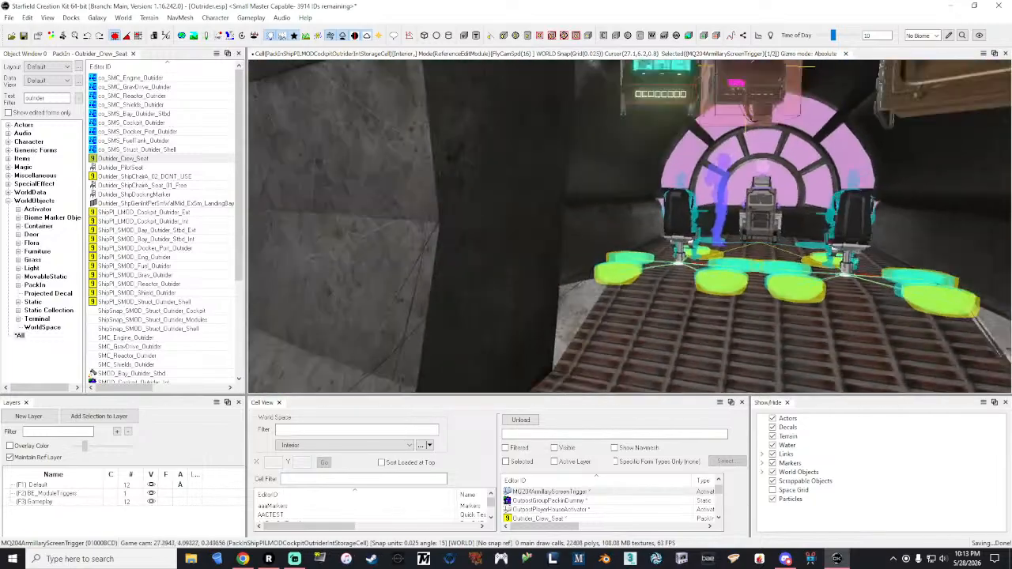